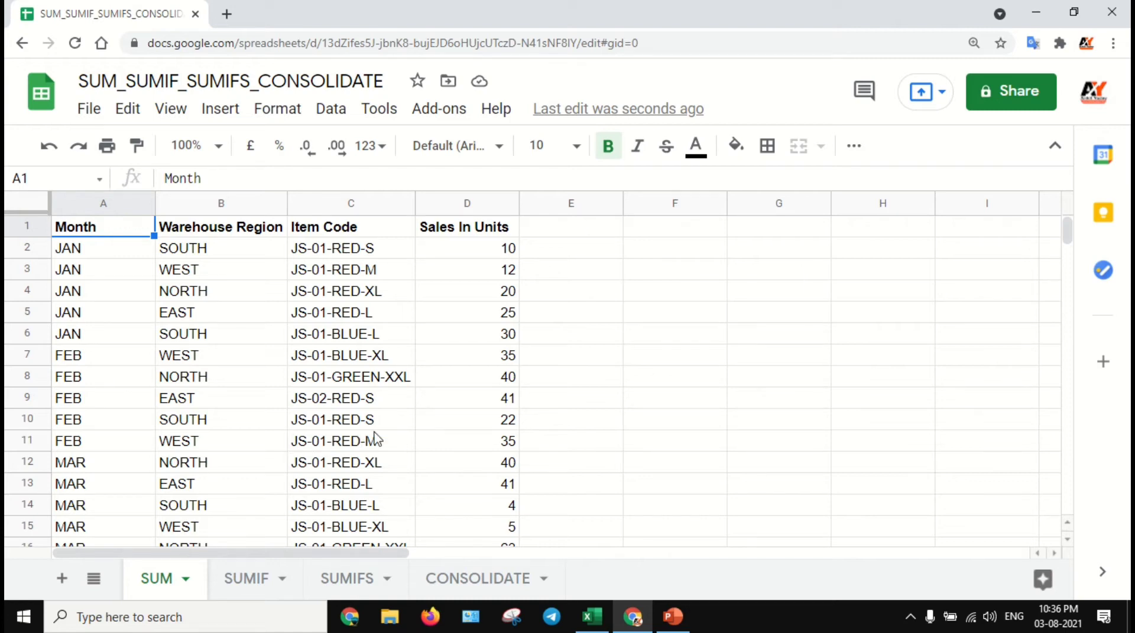
Enter a SUM formula in cell F2 of the SUM sheet that adds cells D2, D3 and D4 as separate arguments
{"action": "scroll", "coordinate": [479, 436], "scroll_direction": "down", "scroll_amount": 1}
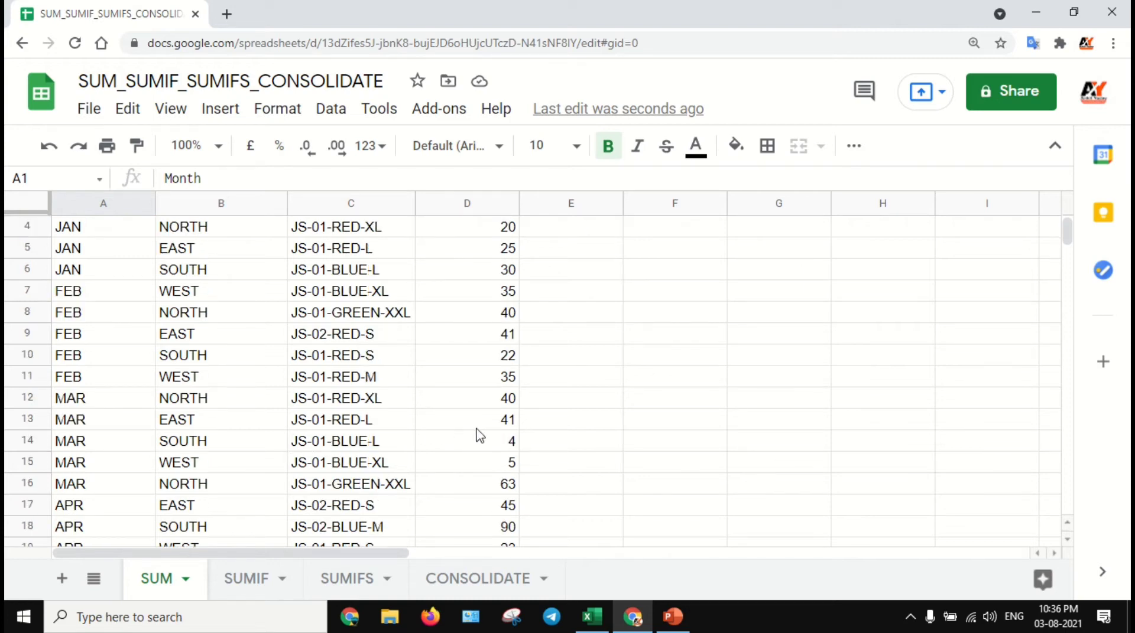
{"action": "scroll", "coordinate": [479, 436], "scroll_direction": "down", "scroll_amount": 3}
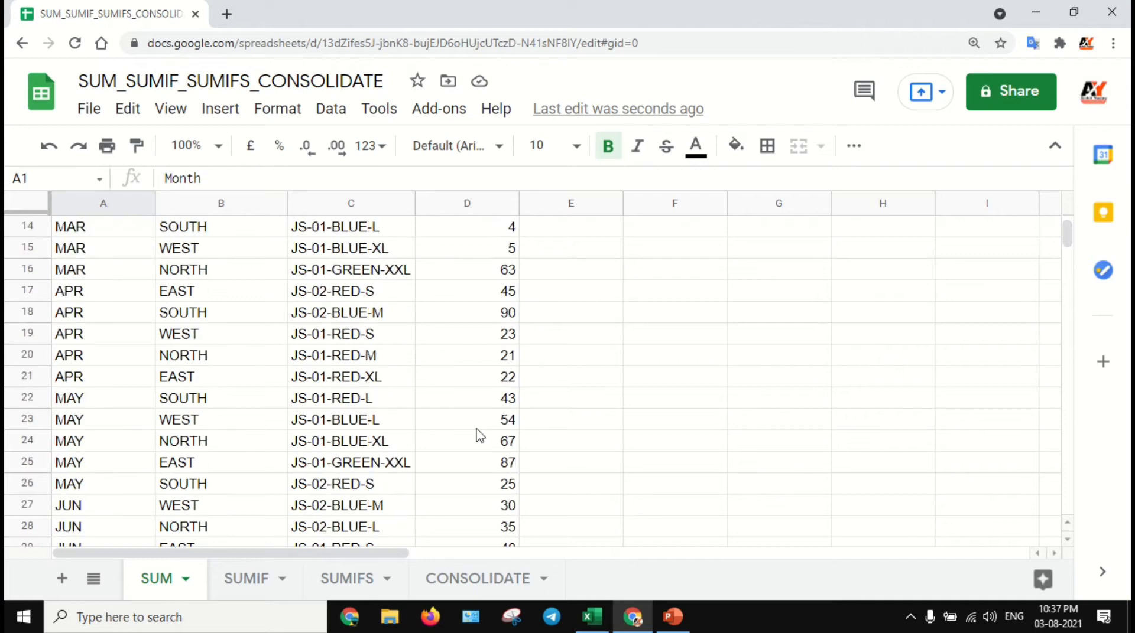
{"action": "scroll", "coordinate": [479, 436], "scroll_direction": "down", "scroll_amount": 2}
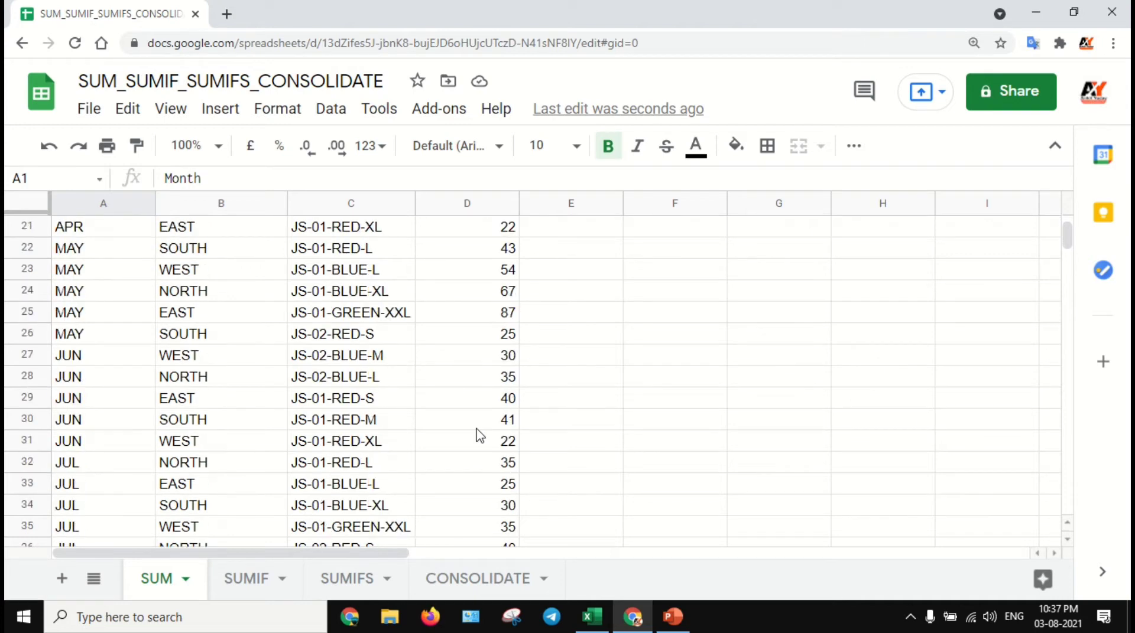
{"action": "scroll", "coordinate": [477, 434], "scroll_direction": "up", "scroll_amount": 7}
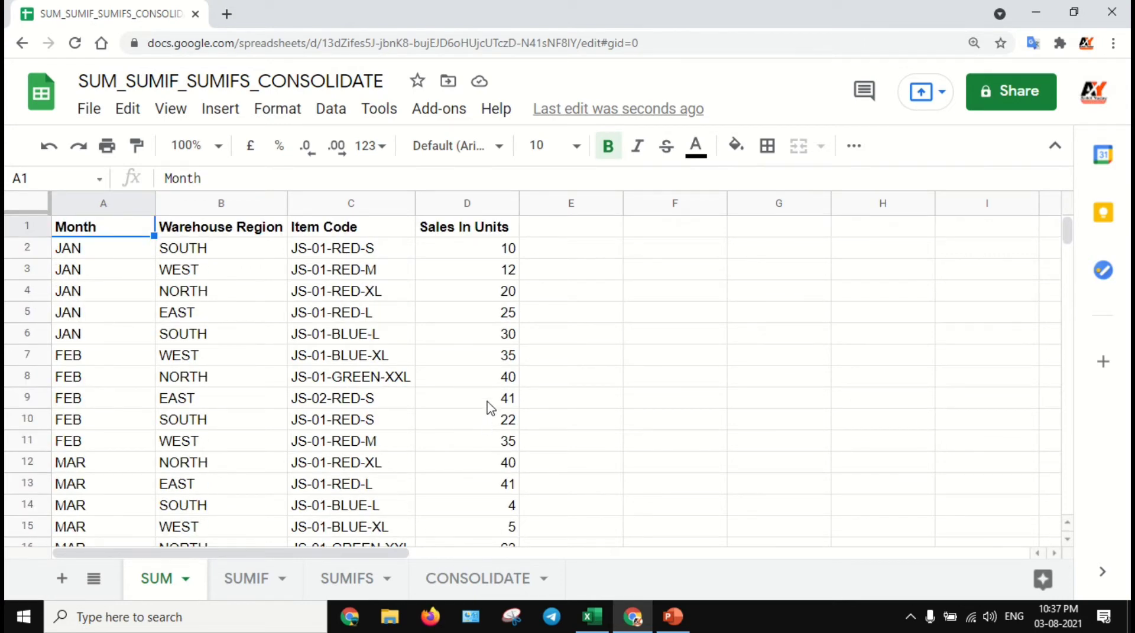
{"action": "left_click", "coordinate": [495, 204]}
{"action": "left_click", "coordinate": [651, 251]}
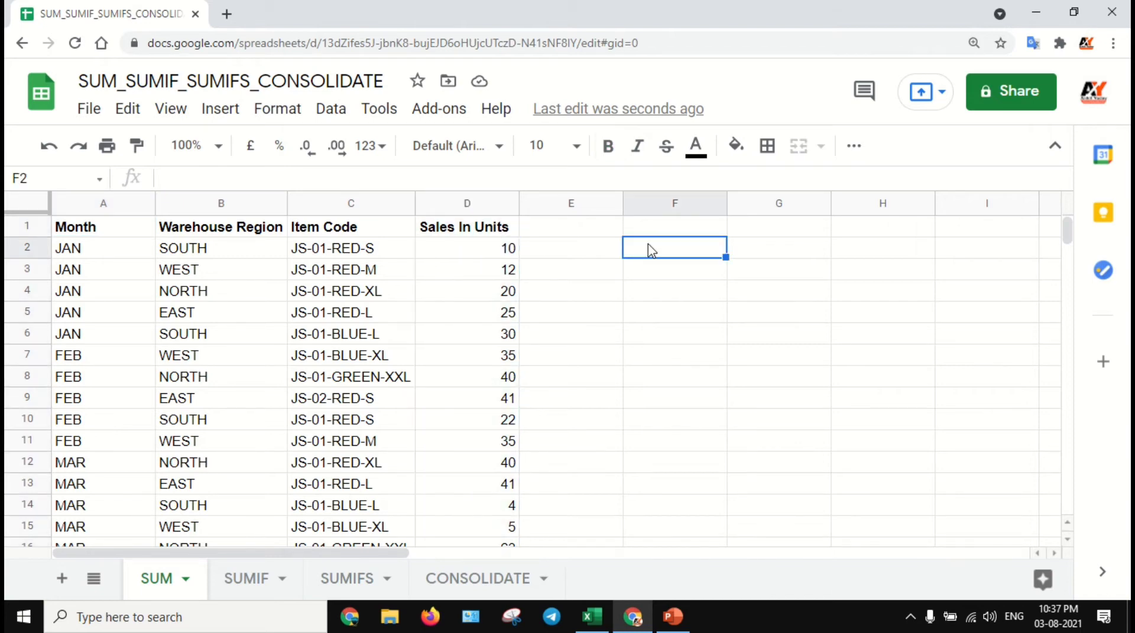
{"action": "type", "text": "=sum"}
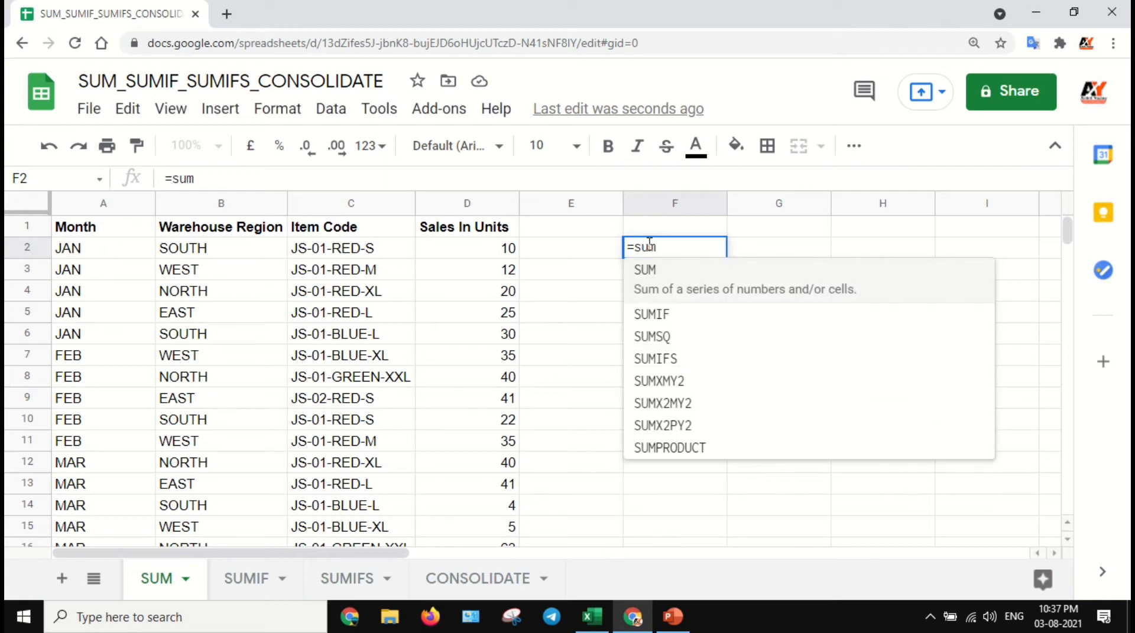
{"action": "key", "text": "Tab"}
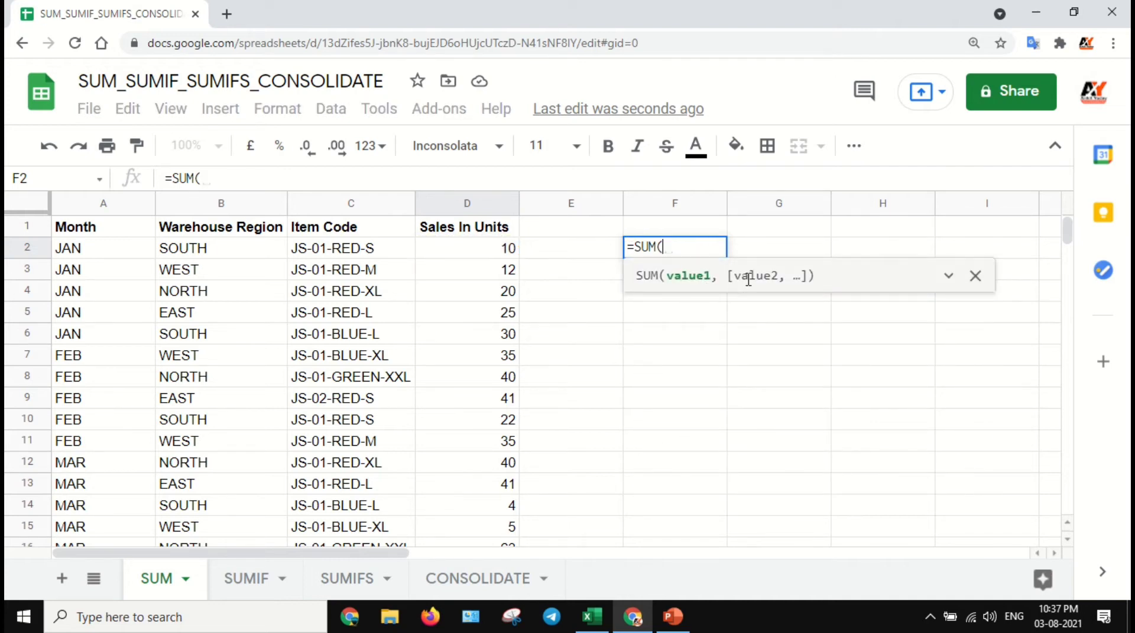
{"action": "left_click", "coordinate": [507, 251]}
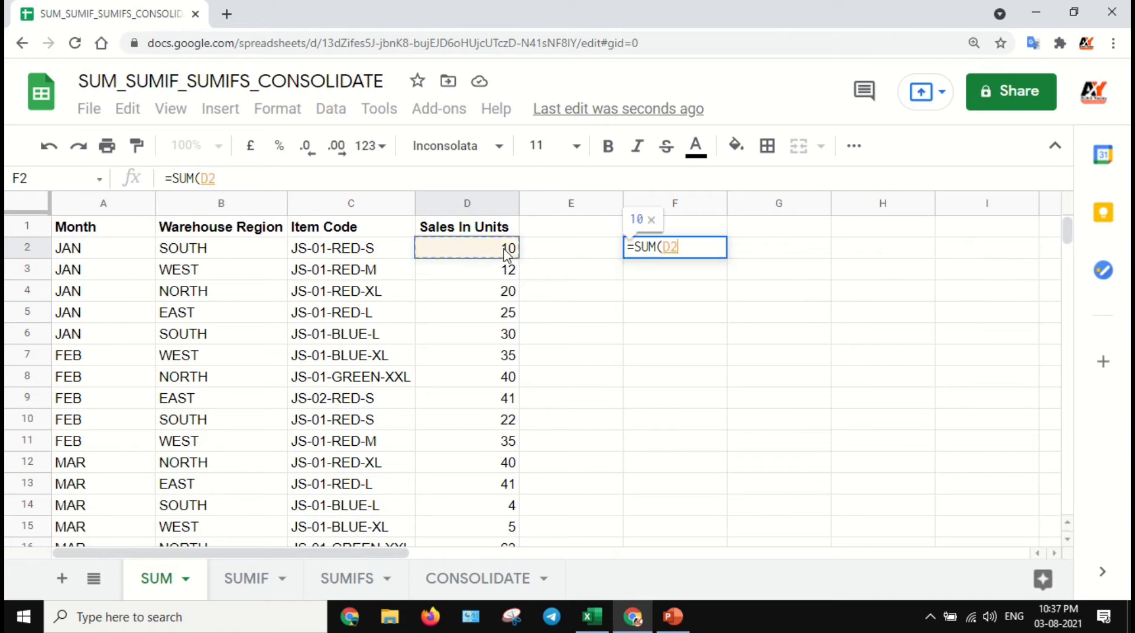
{"action": "type", "text": ","}
{"action": "left_click", "coordinate": [502, 275]}
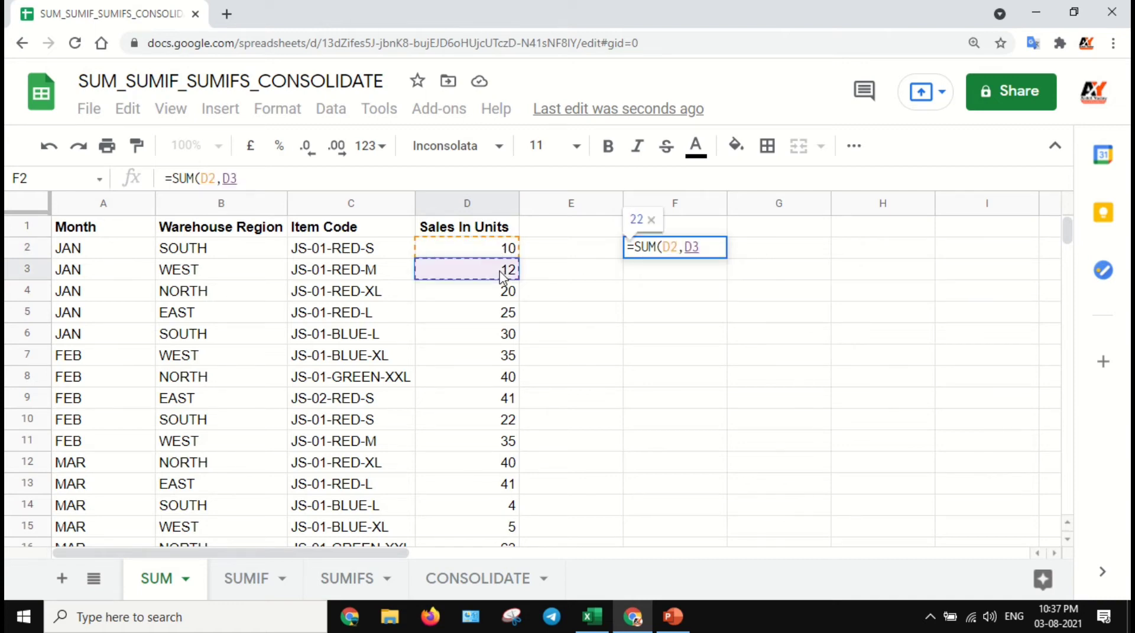
{"action": "type", "text": ","}
{"action": "left_click", "coordinate": [505, 299]}
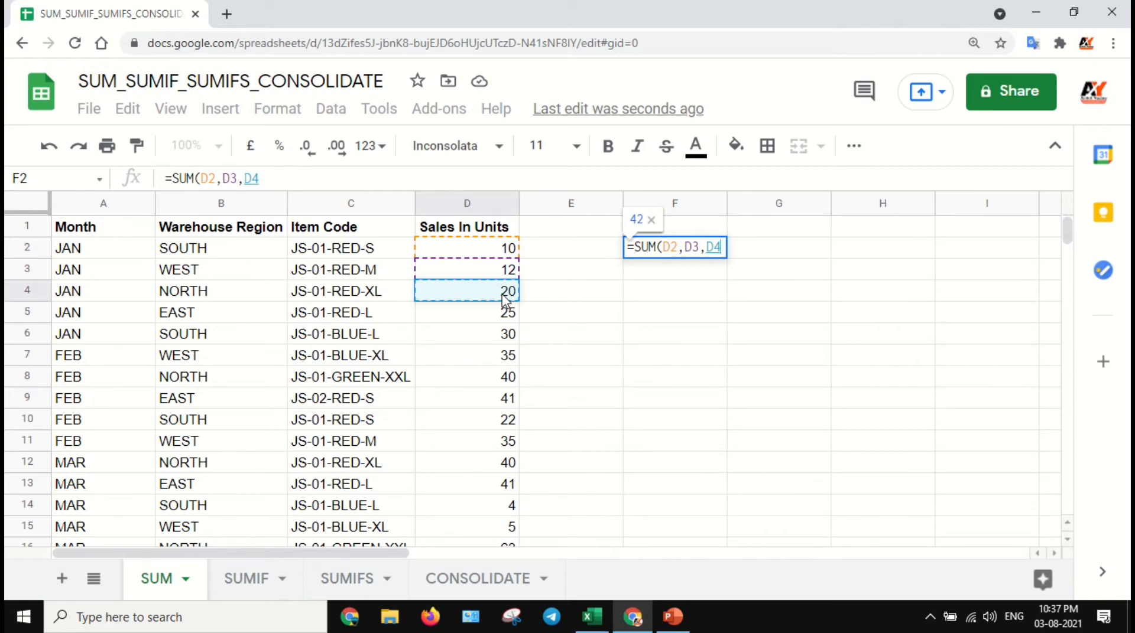
{"action": "type", "text": ")"}
{"action": "key", "text": "Return"}
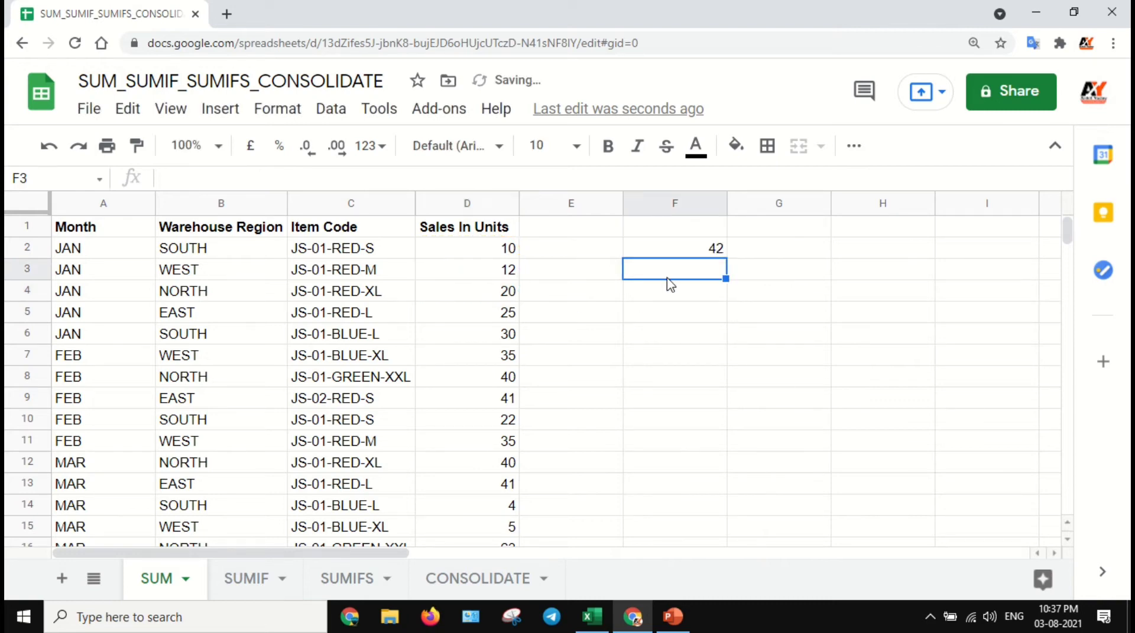
Replace the arguments of the SUM formula in F2 with the full Sales In Units range D2:D37
{"action": "left_click", "coordinate": [688, 250]}
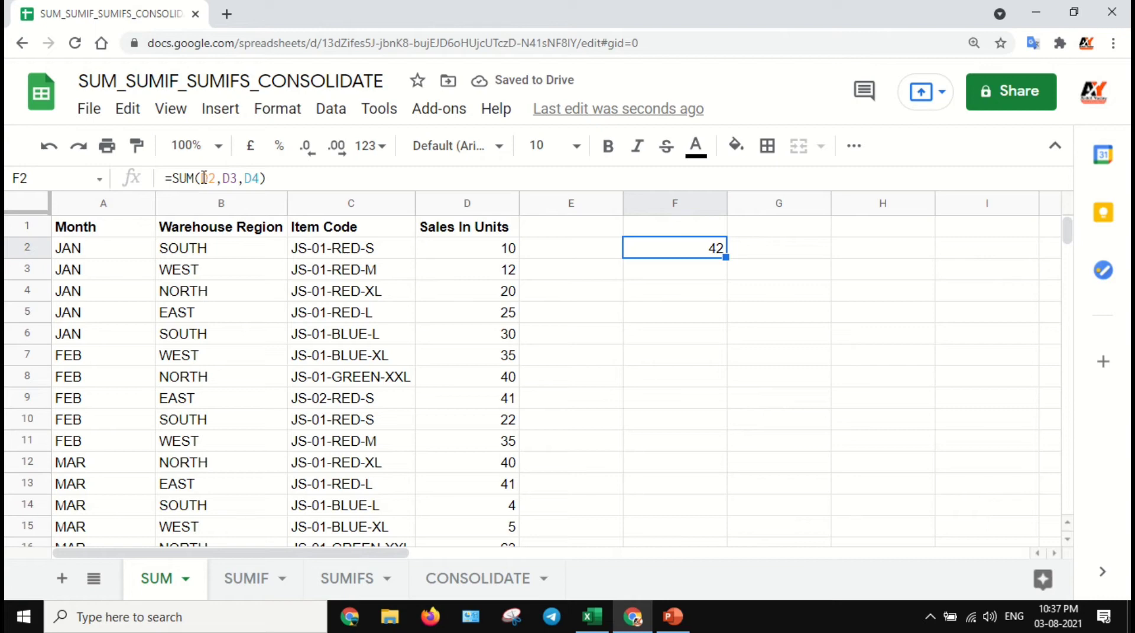
{"action": "left_click_drag", "start_coordinate": [202, 178], "coordinate": [271, 178]}
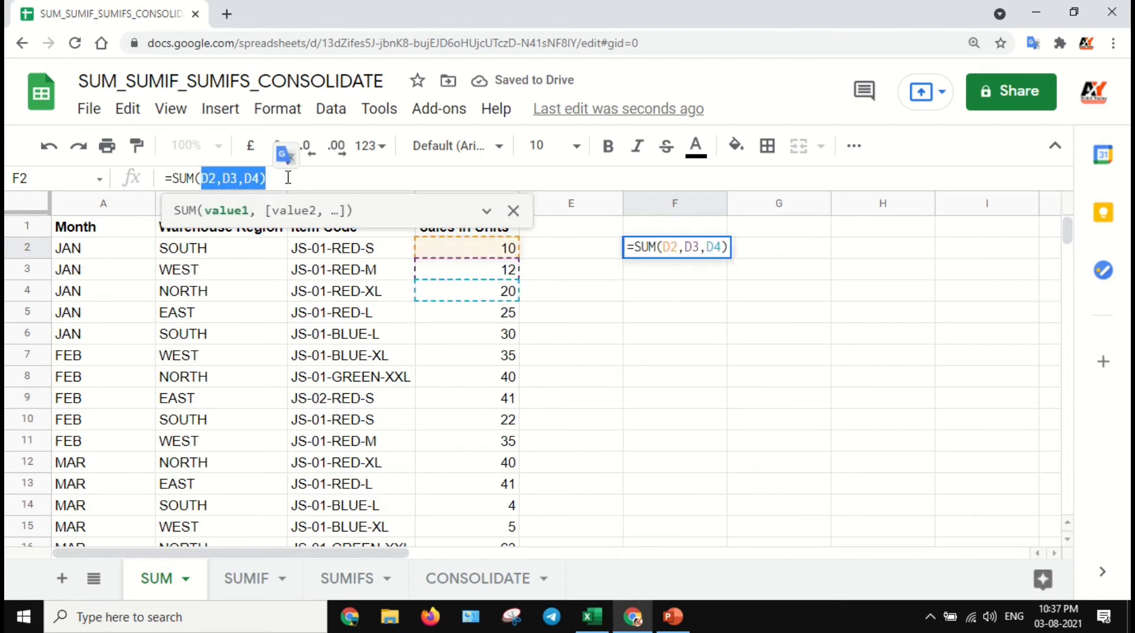
{"action": "key", "text": "BackSpace"}
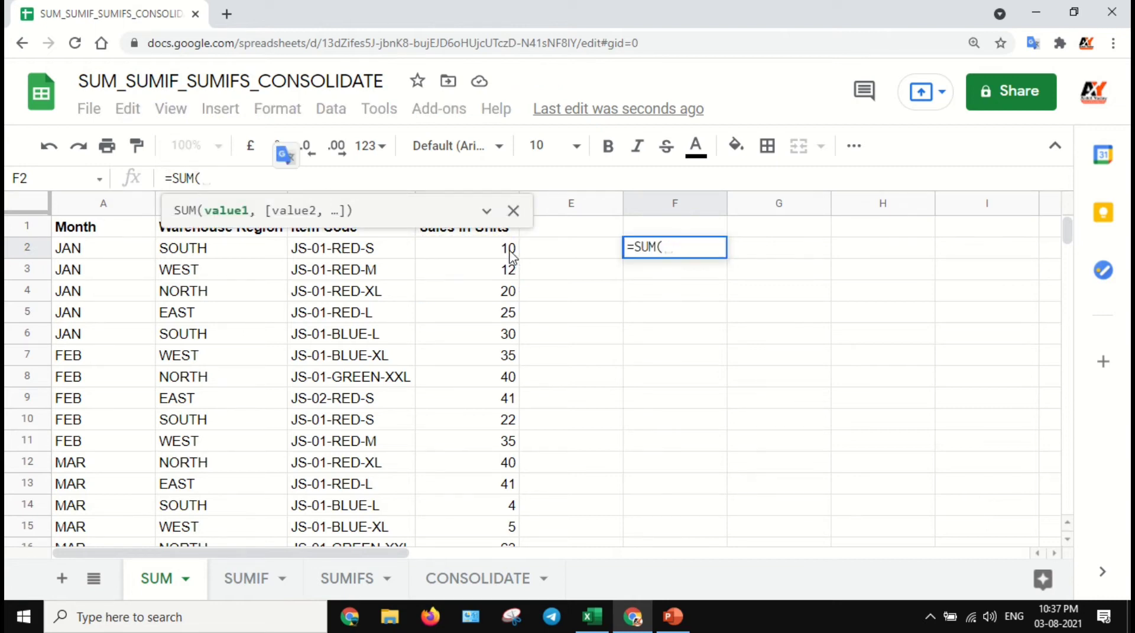
{"action": "left_click_drag", "start_coordinate": [497, 254], "coordinate": [494, 472]}
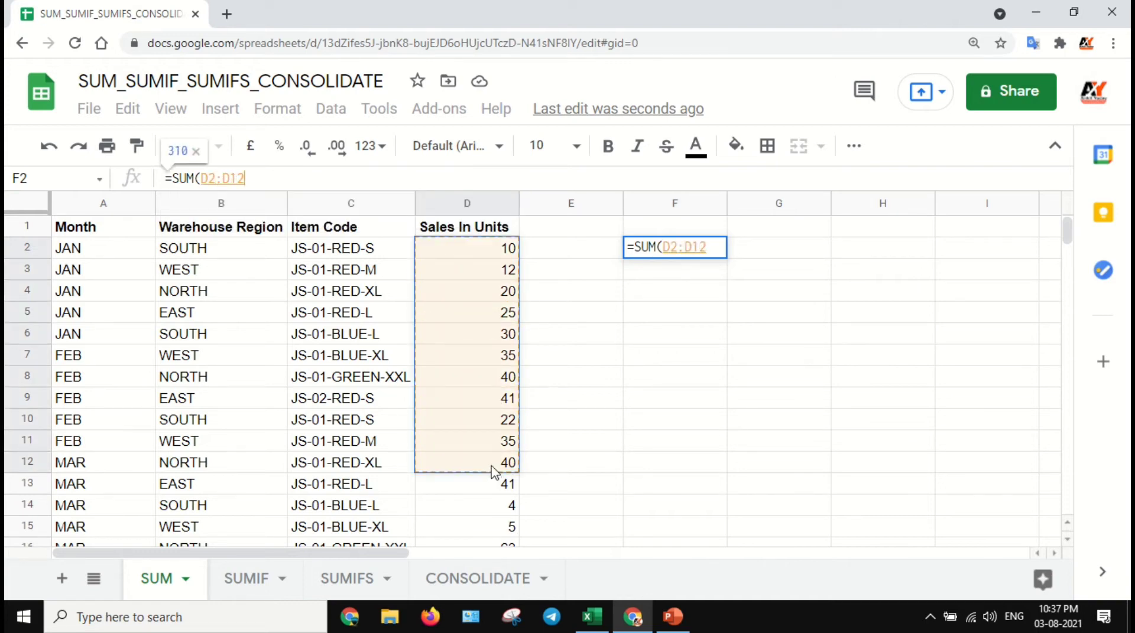
{"action": "left_click", "coordinate": [491, 254]}
{"action": "scroll", "coordinate": [494, 414], "scroll_direction": "down", "scroll_amount": 10}
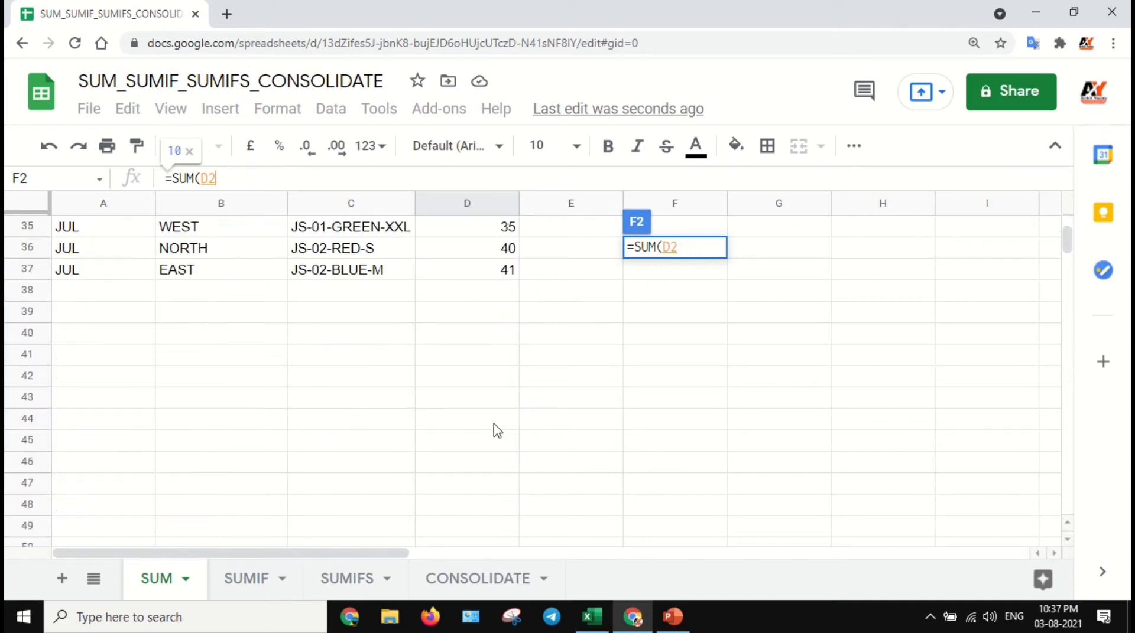
{"action": "left_click", "coordinate": [507, 270], "text": "shift"}
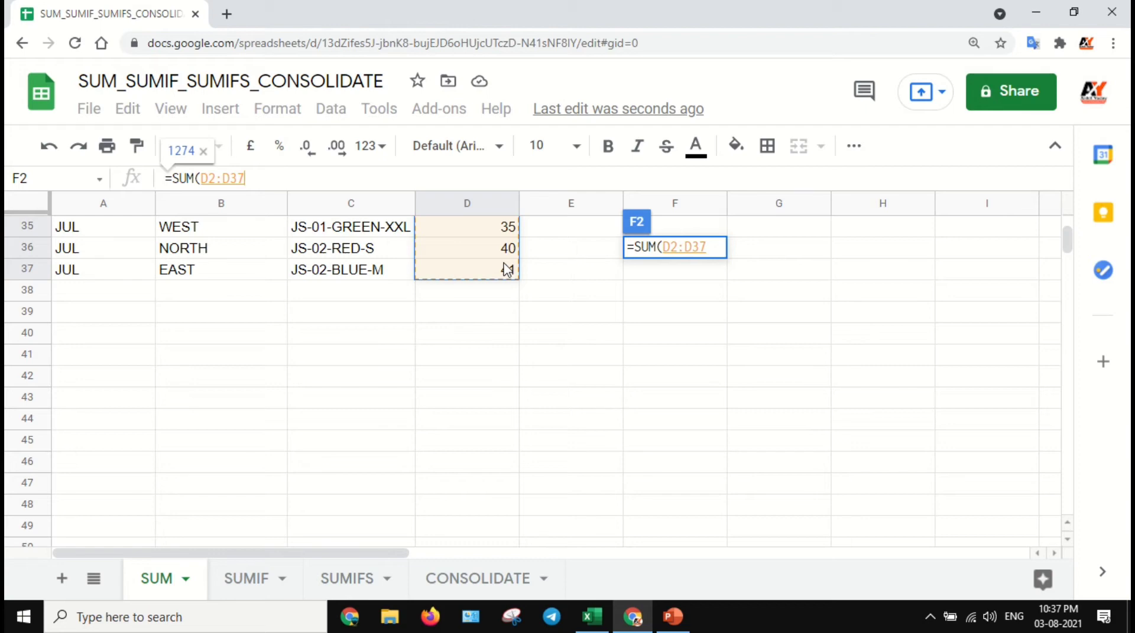
{"action": "key", "text": "Return"}
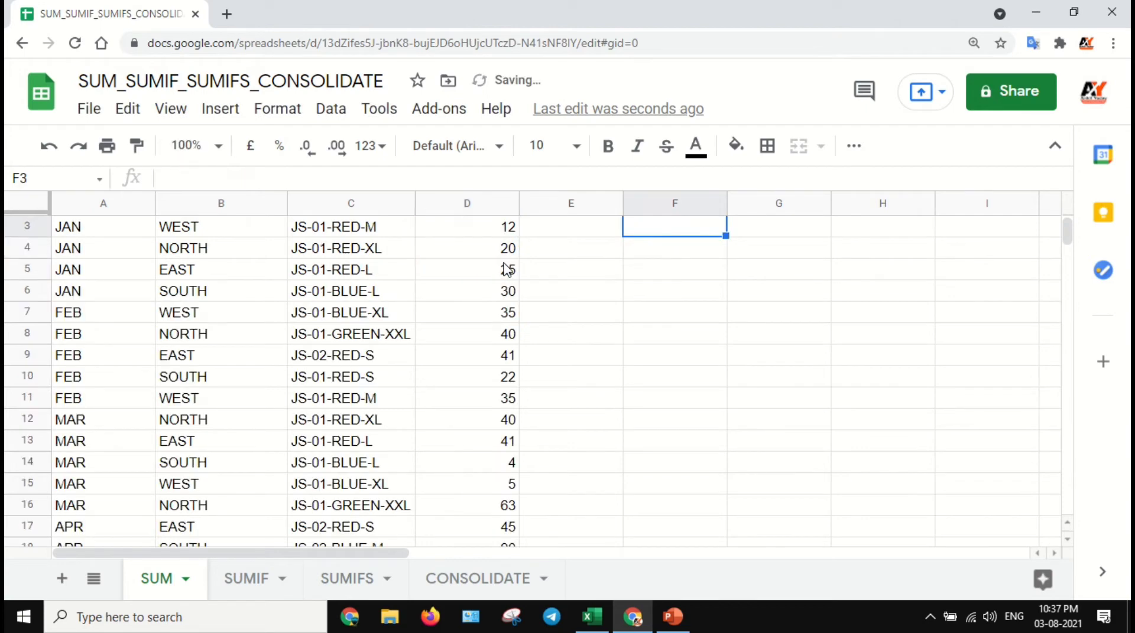
Make the total in cell F2 bold
{"action": "scroll", "coordinate": [650, 260], "scroll_direction": "up", "scroll_amount": 1}
{"action": "left_click", "coordinate": [709, 251]}
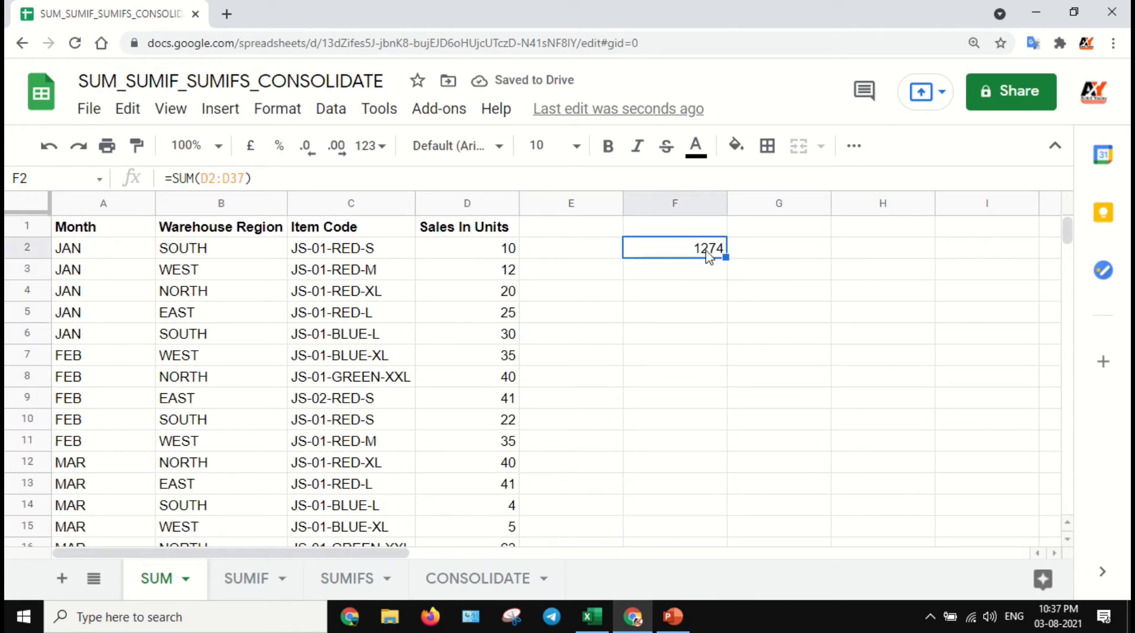
{"action": "key", "text": "ctrl+b"}
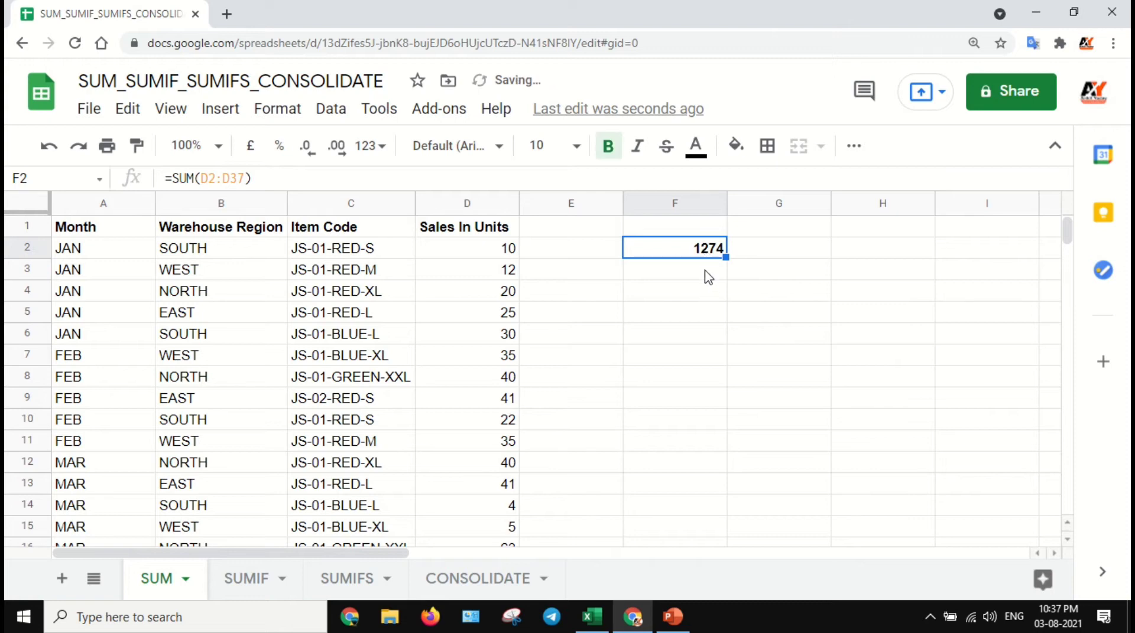
Select the sales values in D2:D37 and compare their quick sum with the formula result in F2
{"action": "left_click", "coordinate": [497, 254]}
{"action": "scroll", "coordinate": [501, 296], "scroll_direction": "down", "scroll_amount": 10}
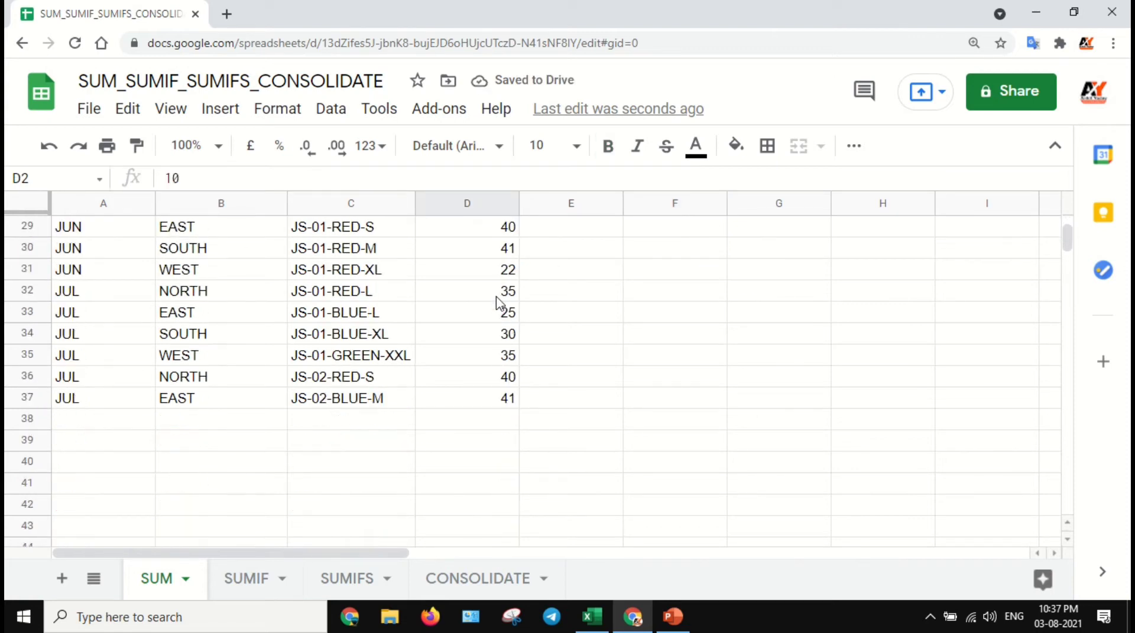
{"action": "left_click", "coordinate": [499, 398], "text": "shift"}
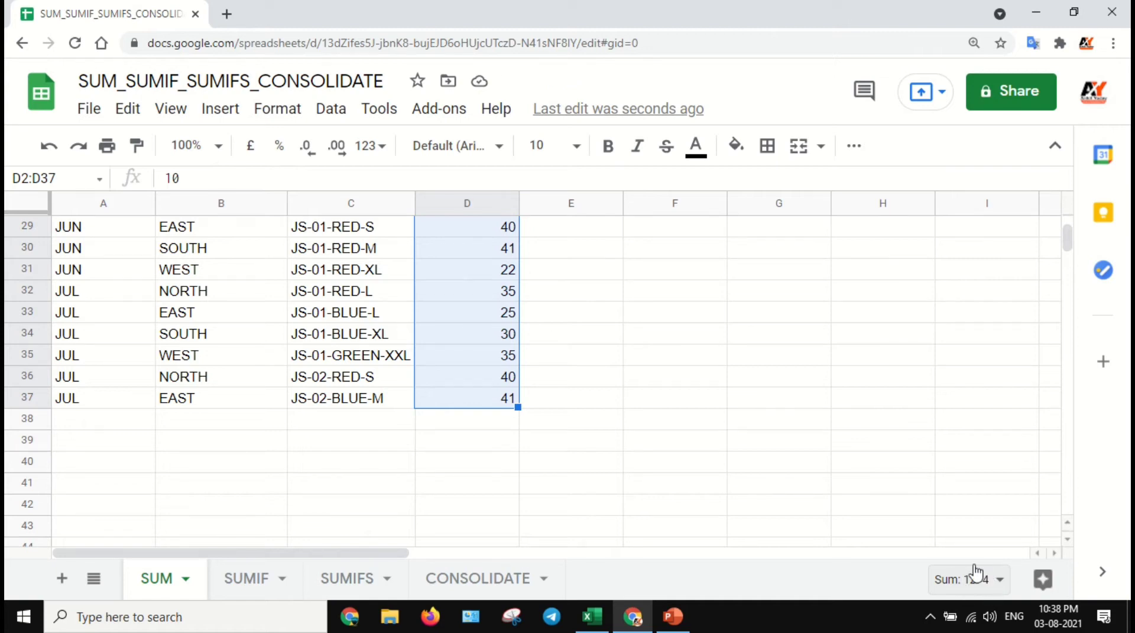
{"action": "scroll", "coordinate": [710, 408], "scroll_direction": "up", "scroll_amount": 10}
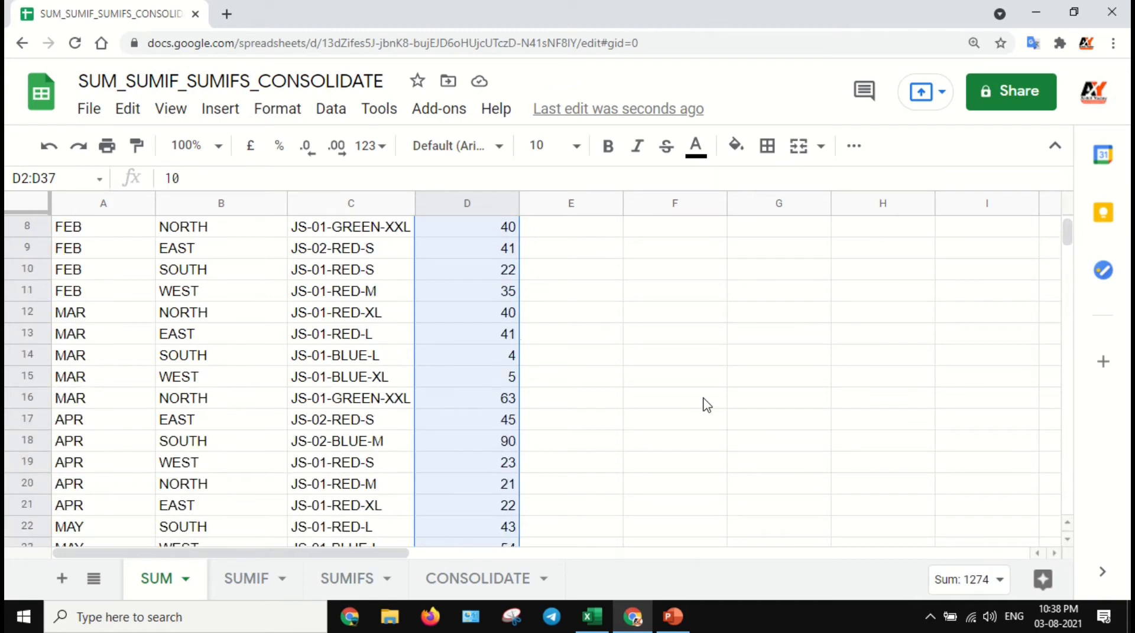
{"action": "left_click", "coordinate": [708, 260]}
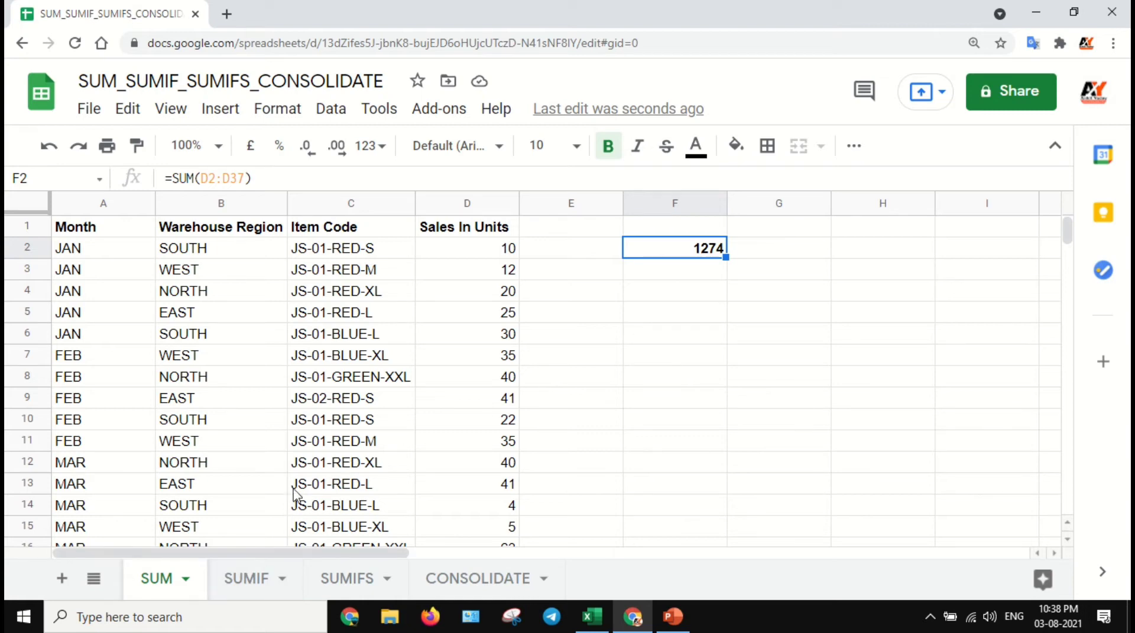
Switch to the SUMIF sheet and enter SOUTH in cell F2 as the region criterion
{"action": "left_click", "coordinate": [246, 580]}
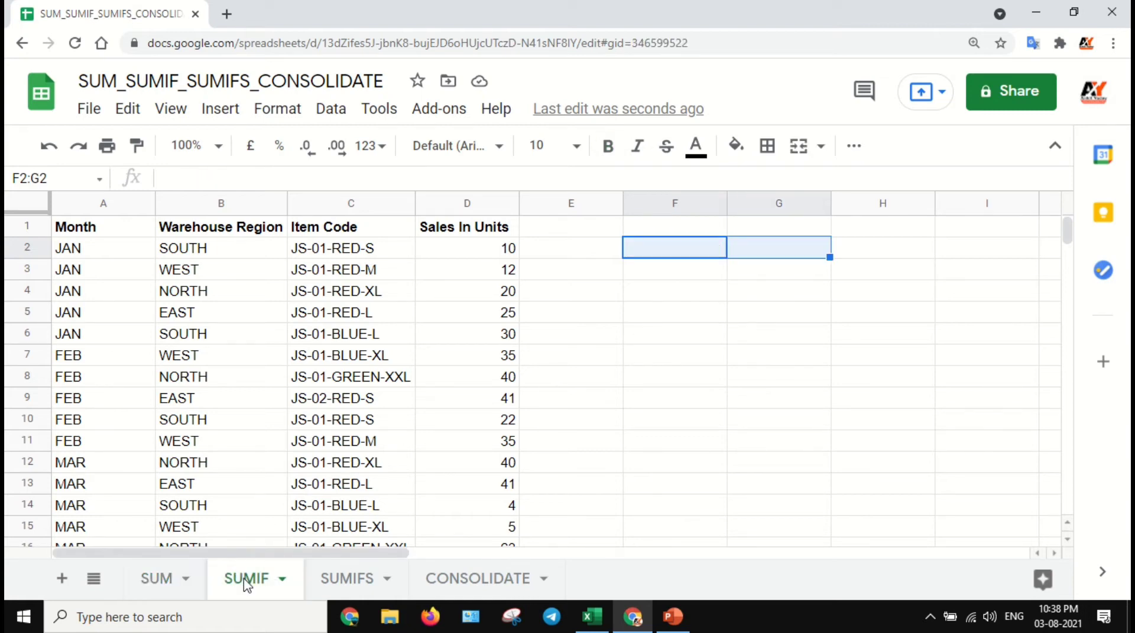
{"action": "left_click", "coordinate": [670, 254]}
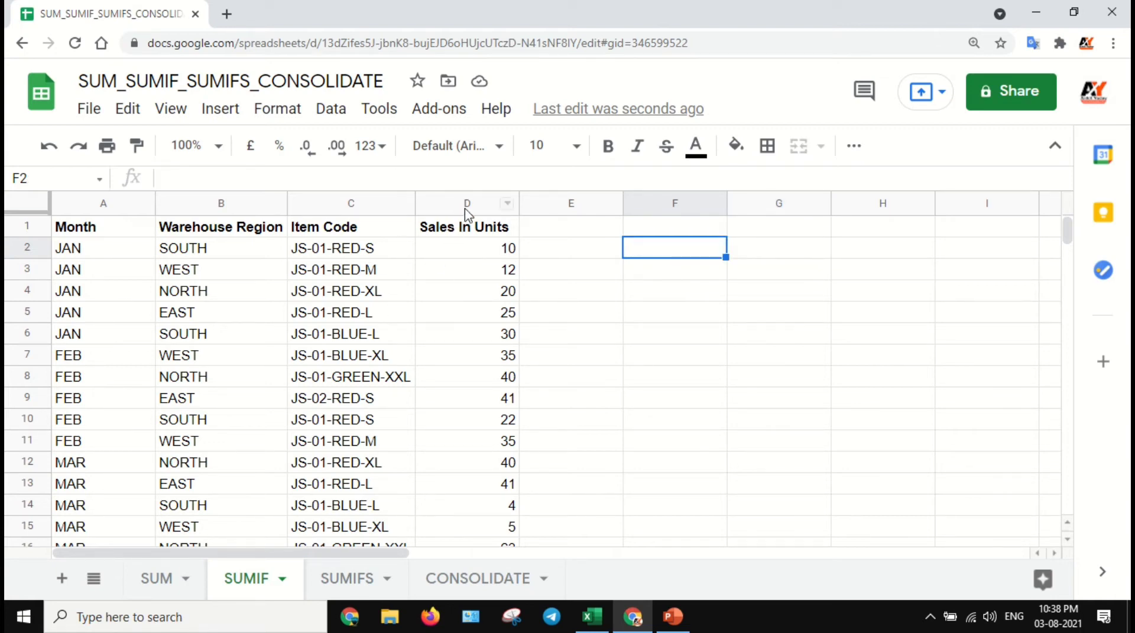
{"action": "left_click", "coordinate": [232, 204]}
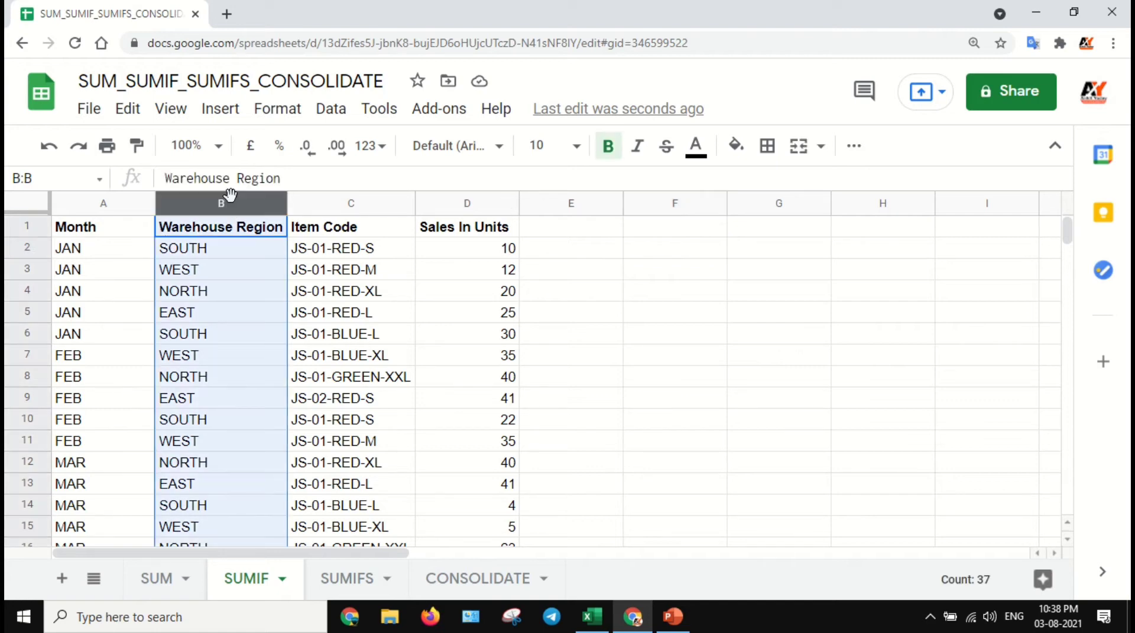
{"action": "left_click", "coordinate": [467, 197]}
{"action": "left_click", "coordinate": [673, 250]}
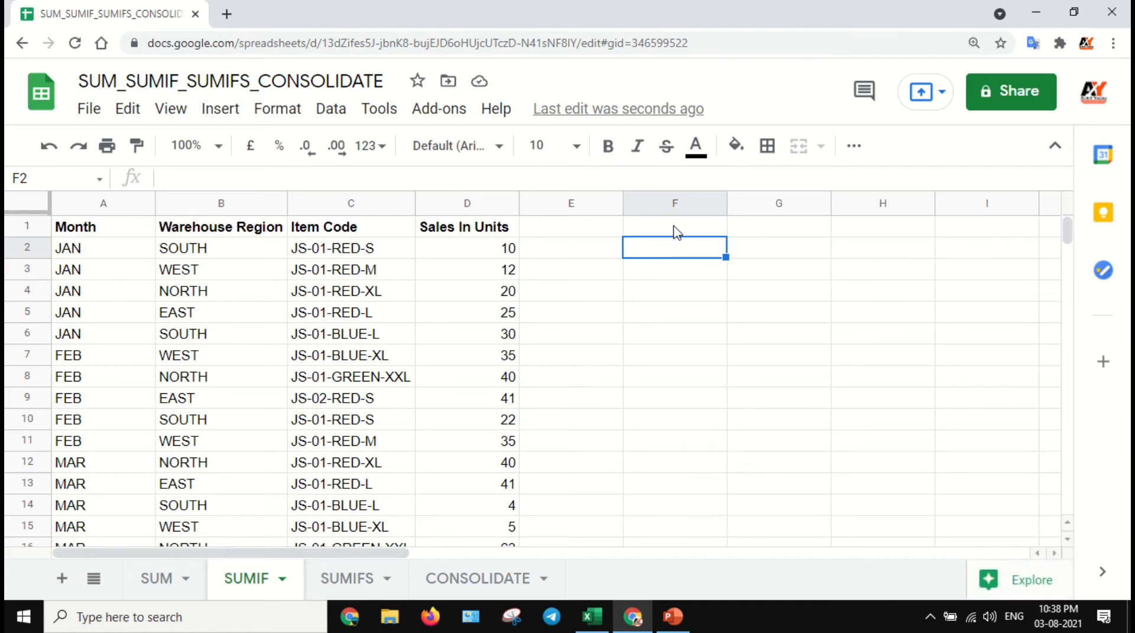
{"action": "type", "text": "SO"}
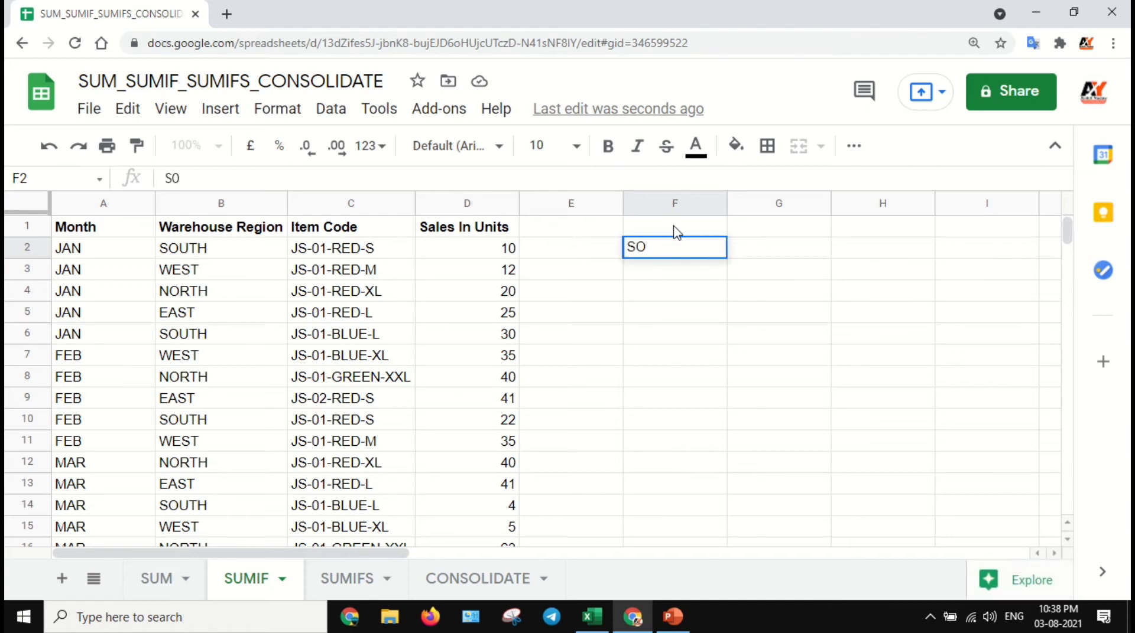
{"action": "type", "text": "UTH"}
{"action": "key", "text": "Tab"}
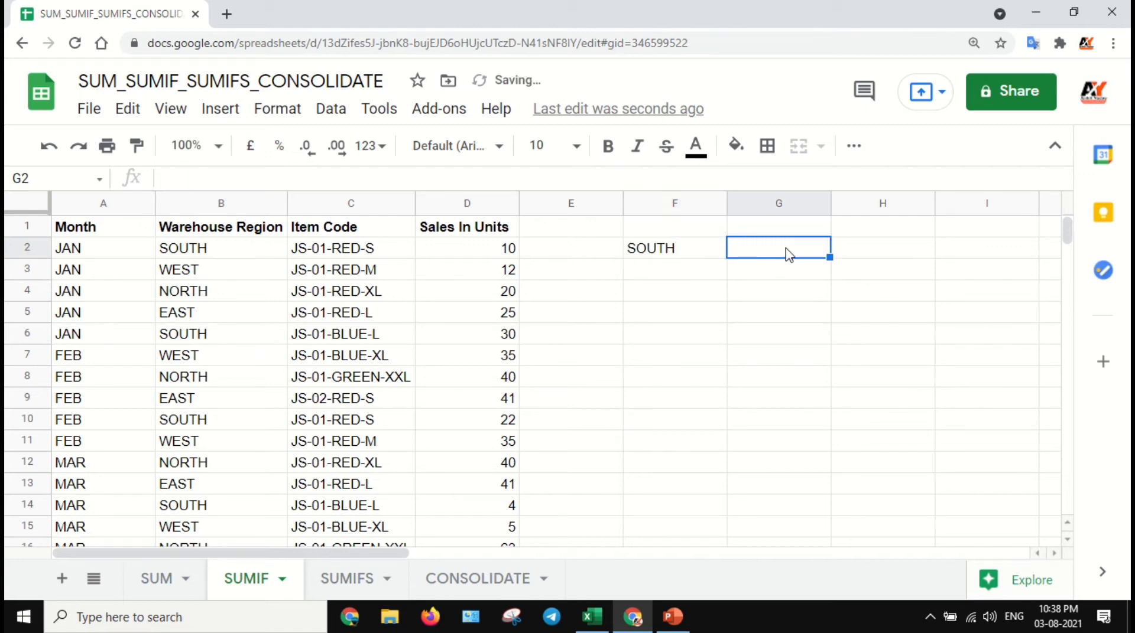
Add the headers Region in cell F1 and Sales In Units in cell G1
{"action": "left_click", "coordinate": [703, 234]}
{"action": "type", "text": "Regin"}
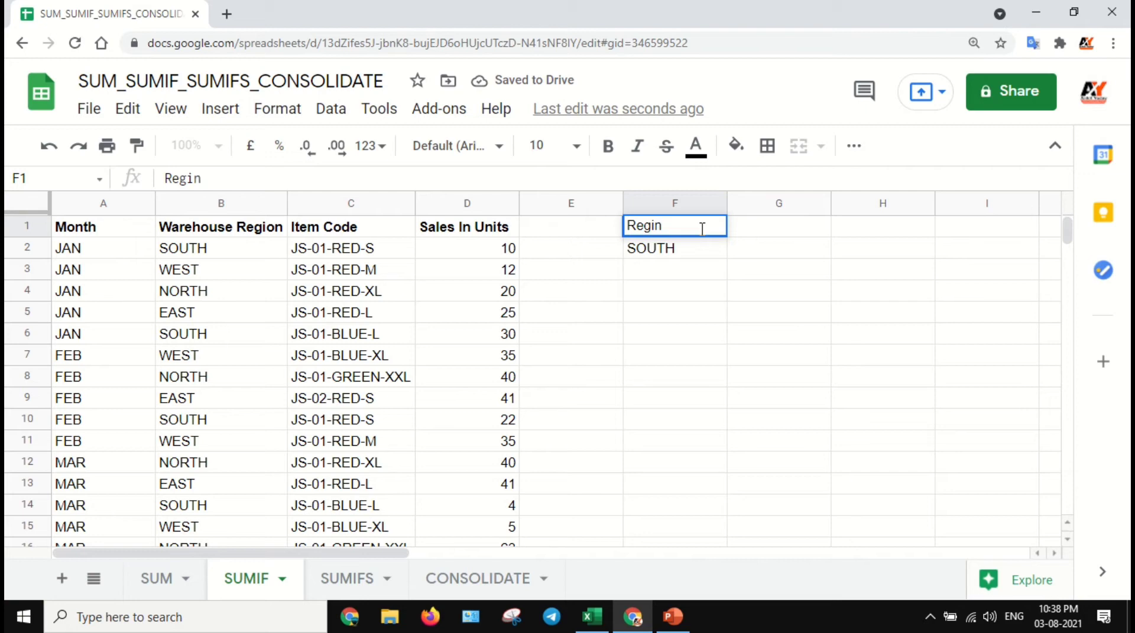
{"action": "key", "text": "BackSpace"}
{"action": "type", "text": "on"}
{"action": "key", "text": "Tab"}
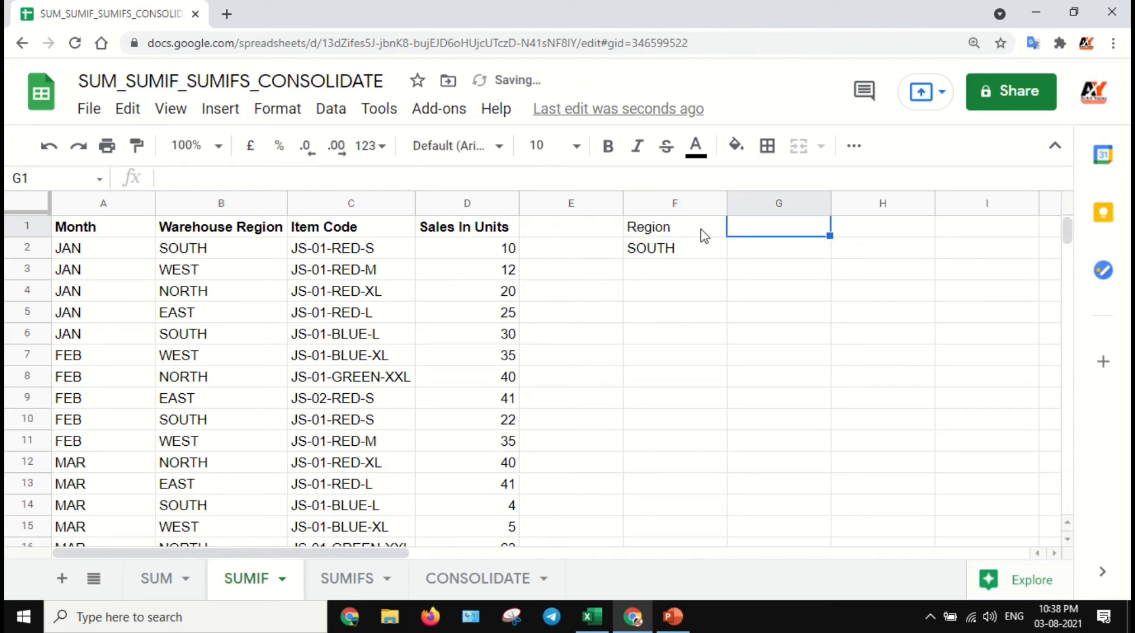
{"action": "type", "text": "Sals"}
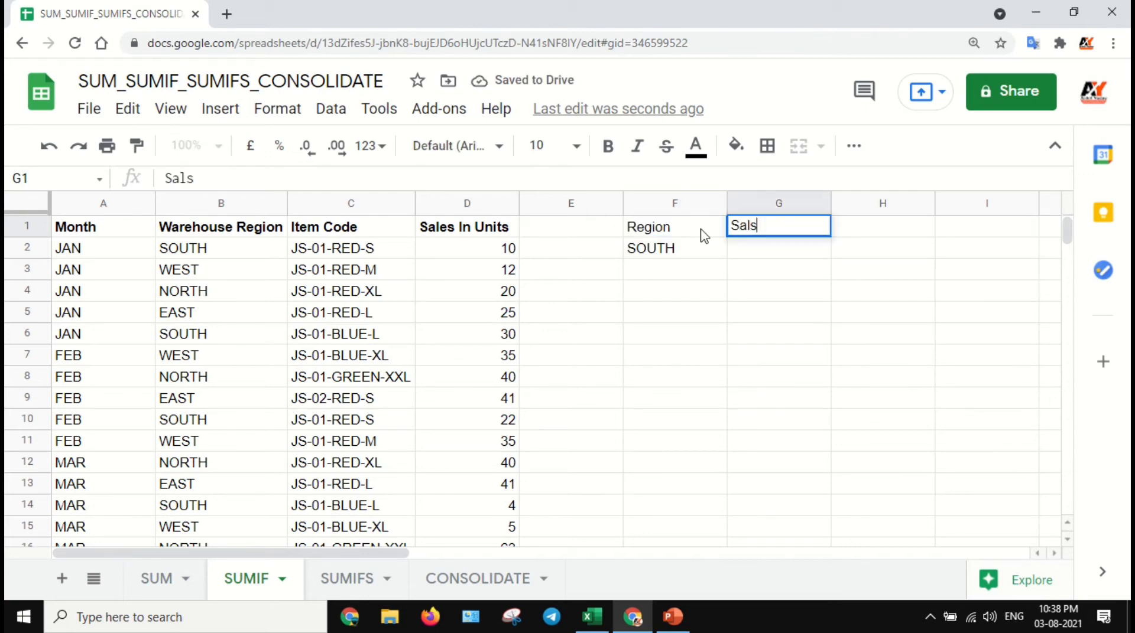
{"action": "key", "text": "BackSpace"}
{"action": "type", "text": "es "}
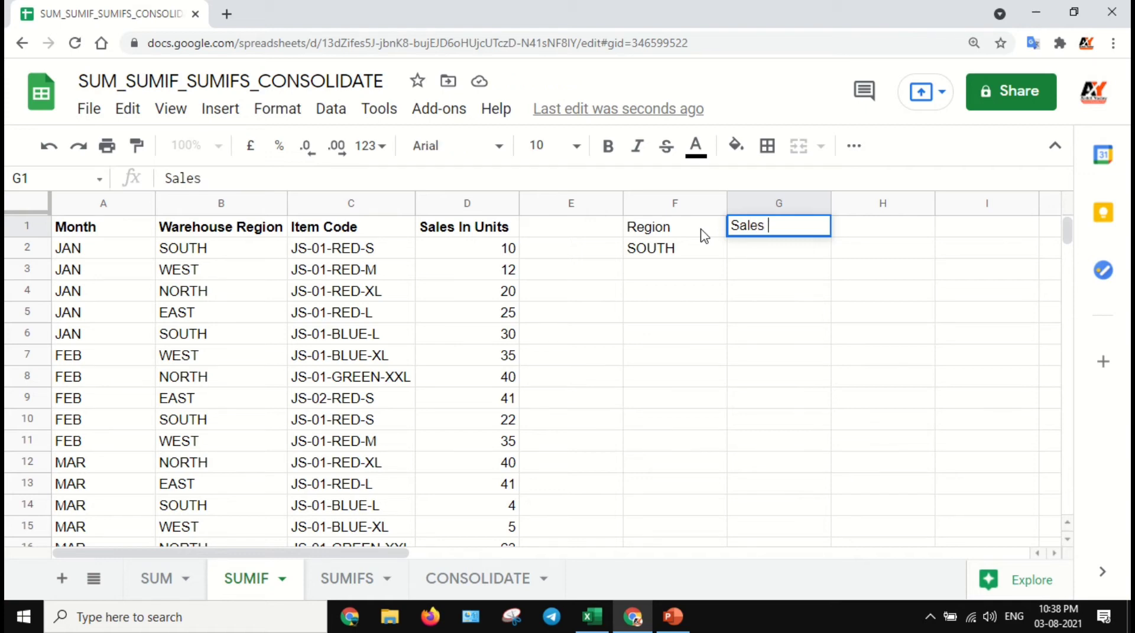
{"action": "type", "text": "In Units"}
{"action": "key", "text": "Return"}
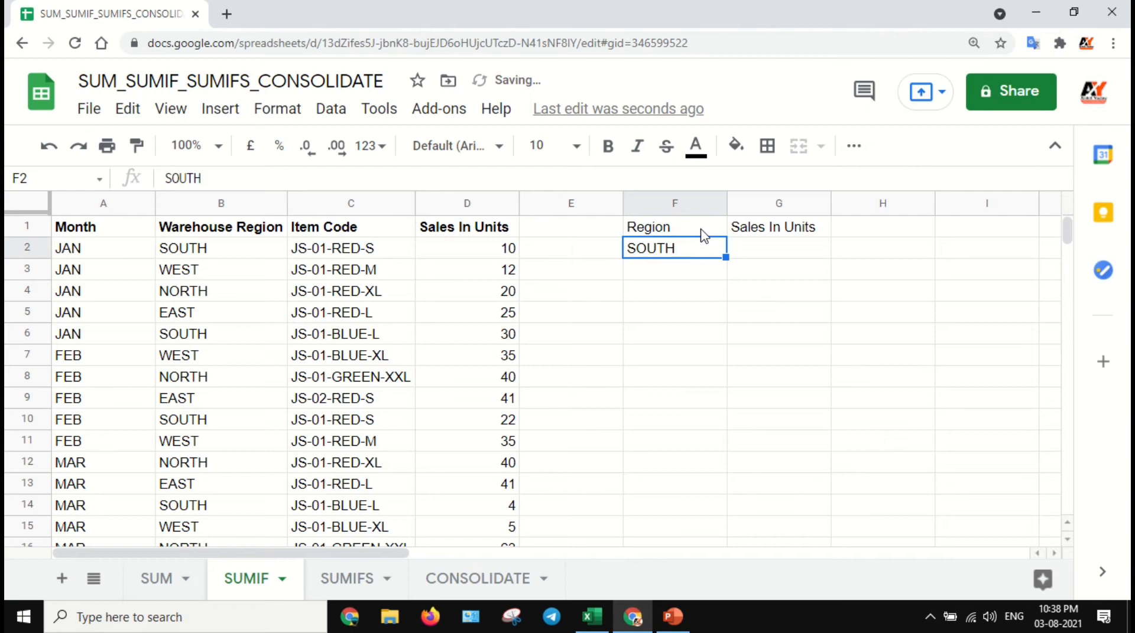
Make the SOUTH region criterion in cell F2 bold
{"action": "key", "text": "ctrl+b"}
{"action": "left_click", "coordinate": [752, 255]}
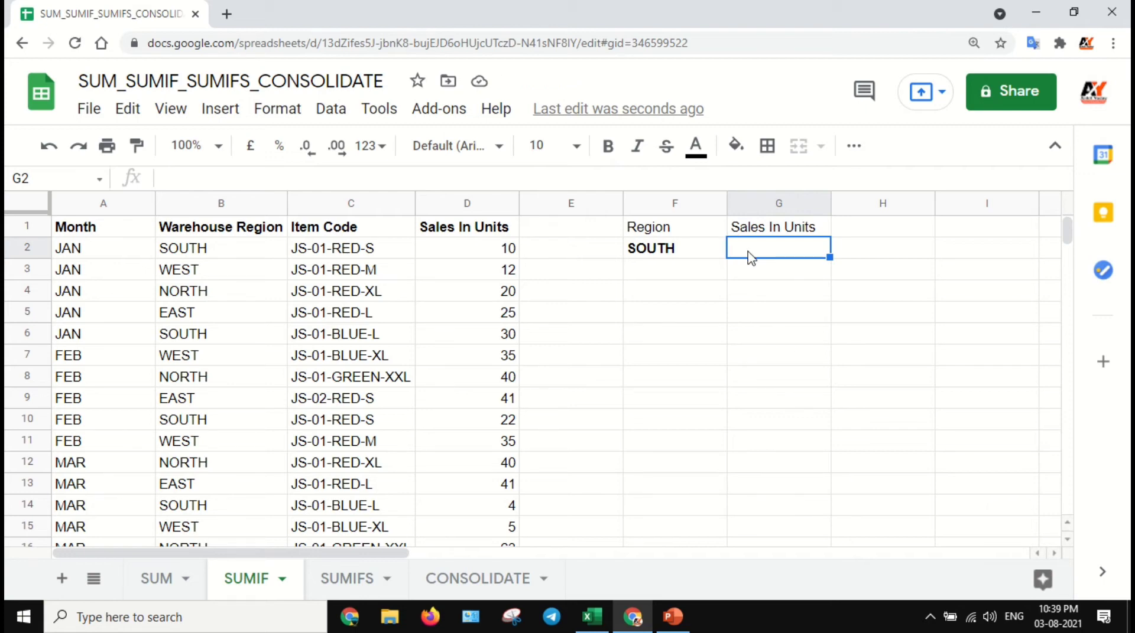
Examine the SOUTH rows 2, 6, 10 and 14, matching each warehouse region with its sales in units
{"action": "left_click", "coordinate": [223, 250]}
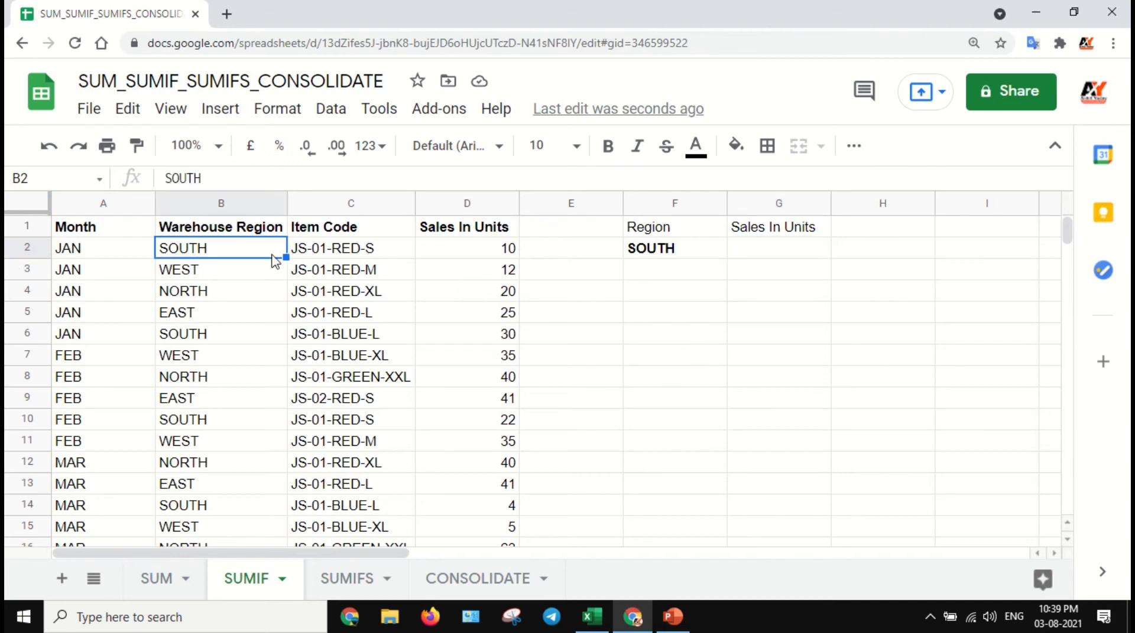
{"action": "left_click", "coordinate": [486, 254]}
{"action": "left_click", "coordinate": [211, 342]}
{"action": "left_click", "coordinate": [449, 335]}
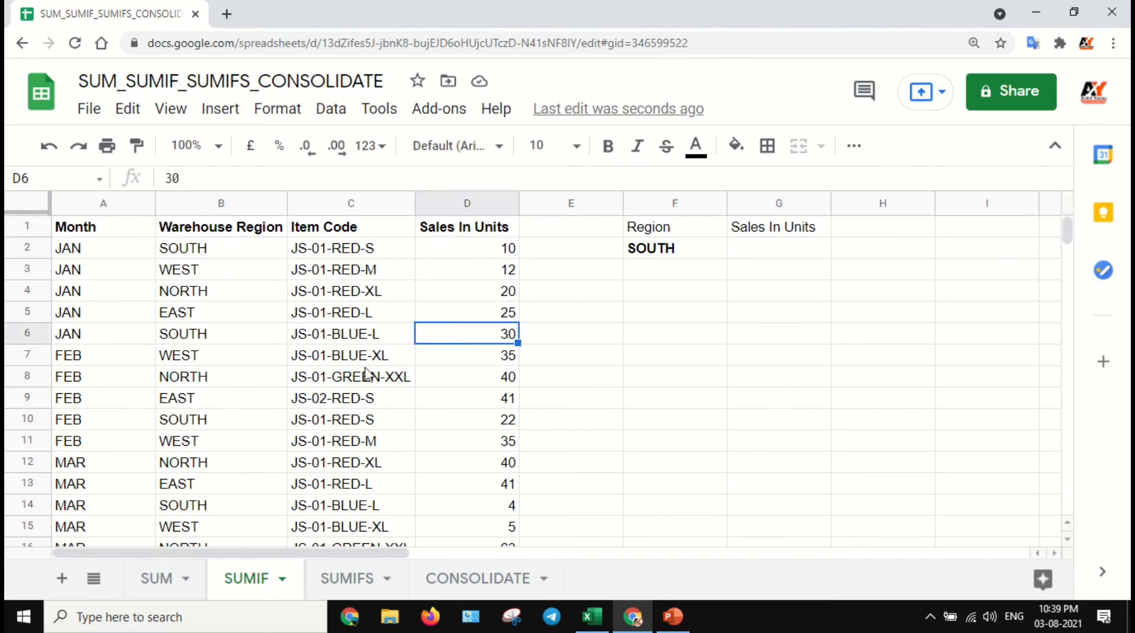
{"action": "left_click", "coordinate": [214, 422]}
{"action": "left_click", "coordinate": [466, 429]}
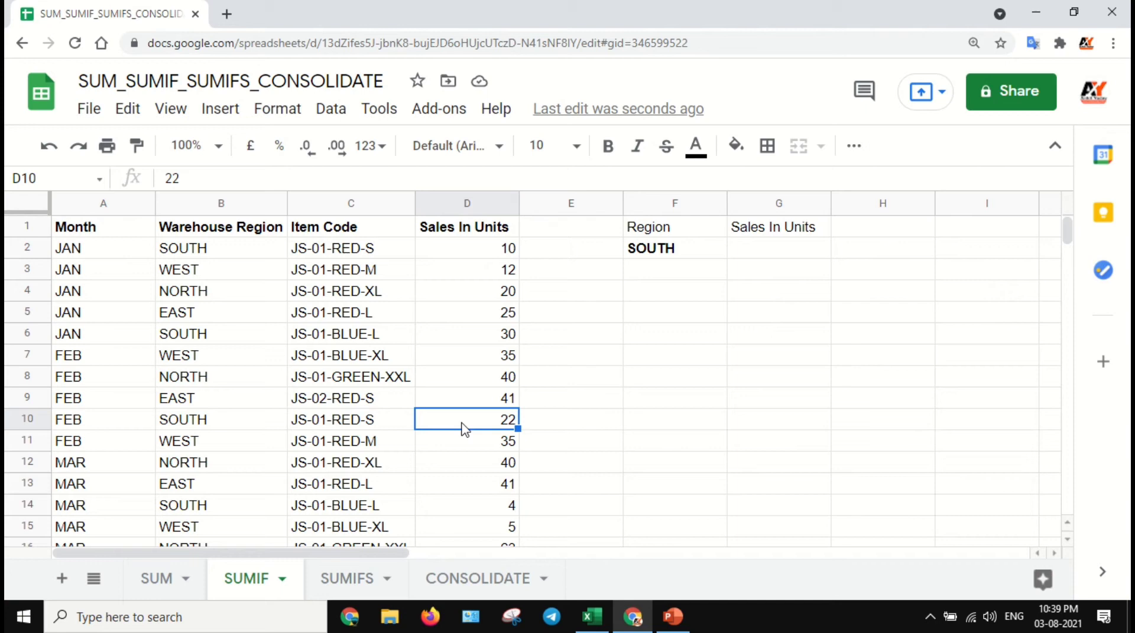
{"action": "left_click", "coordinate": [213, 506]}
{"action": "left_click", "coordinate": [476, 509]}
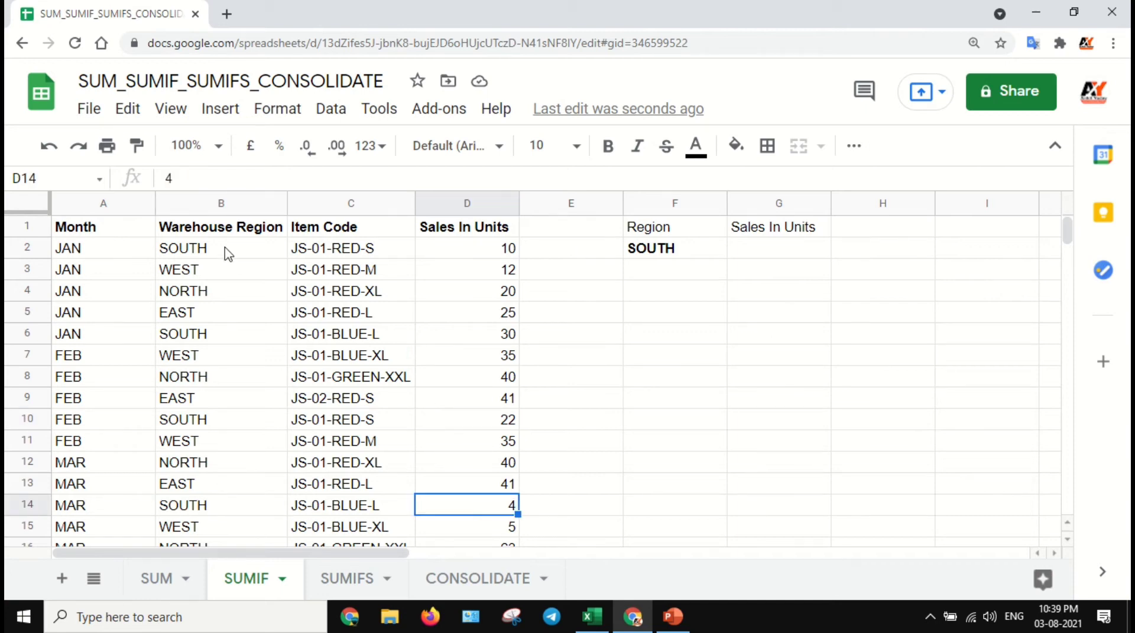
Enter the formula =SUMIF(B:B,F2,D:D) in cell G2 to total the sales units for the region in F2
{"action": "left_click", "coordinate": [791, 260]}
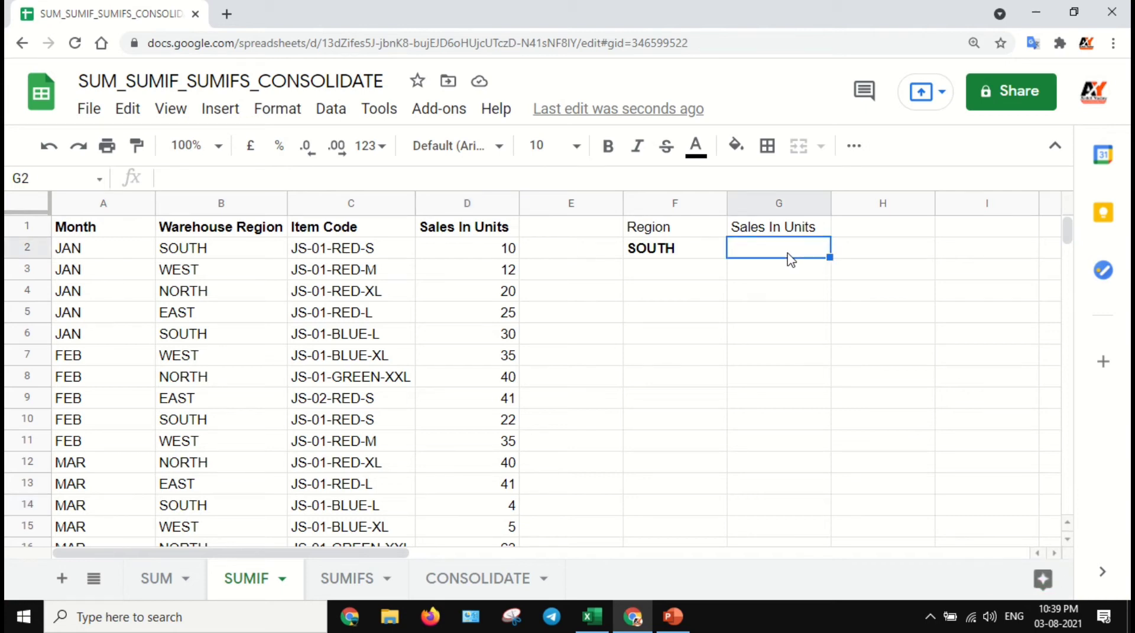
{"action": "type", "text": "=sum"}
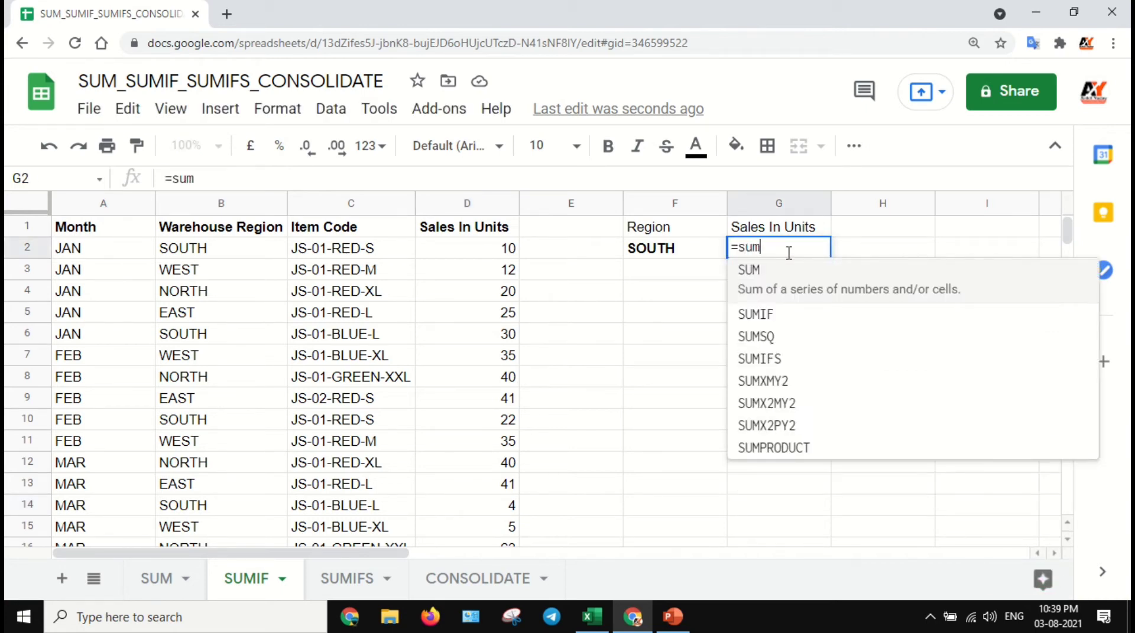
{"action": "type", "text": "if"}
{"action": "key", "text": "Tab"}
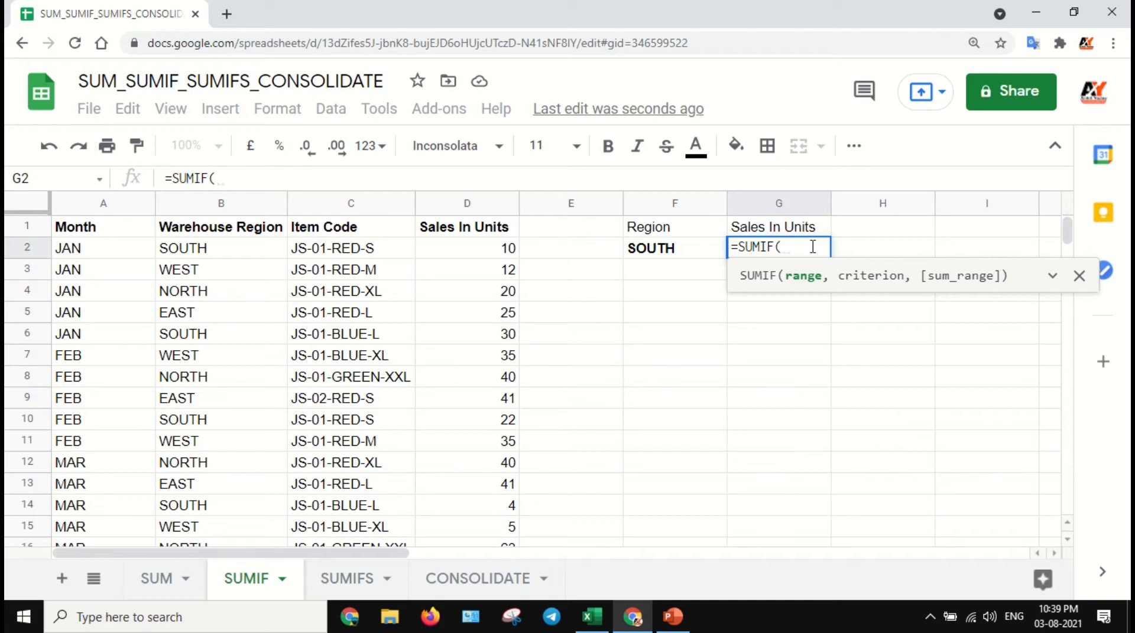
{"action": "left_click", "coordinate": [236, 207]}
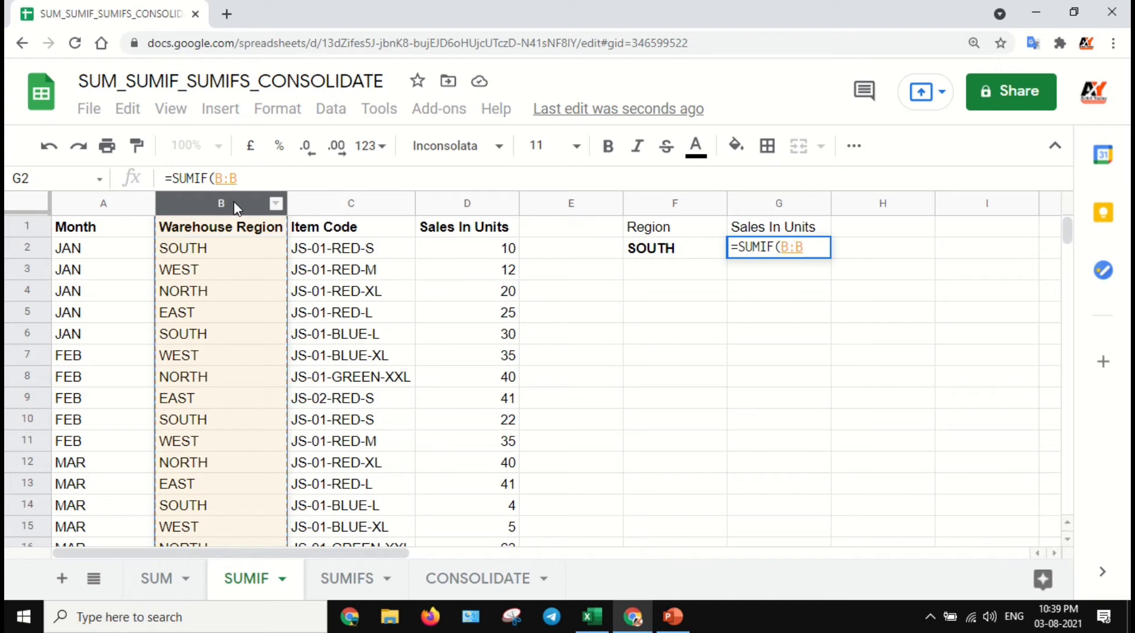
{"action": "type", "text": ","}
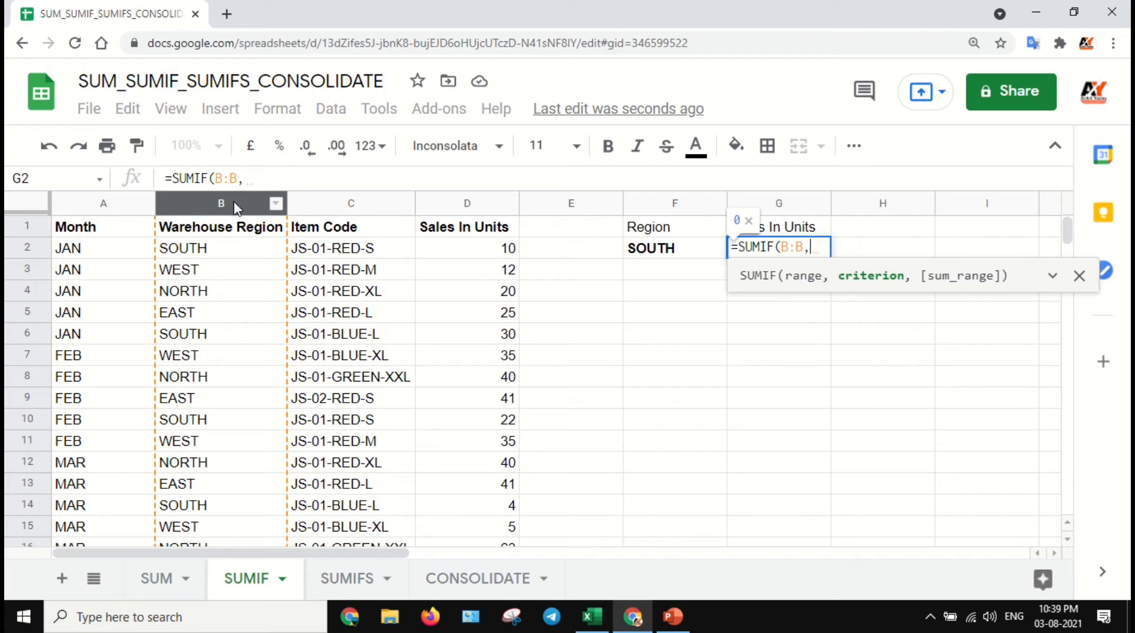
{"action": "left_click", "coordinate": [682, 258]}
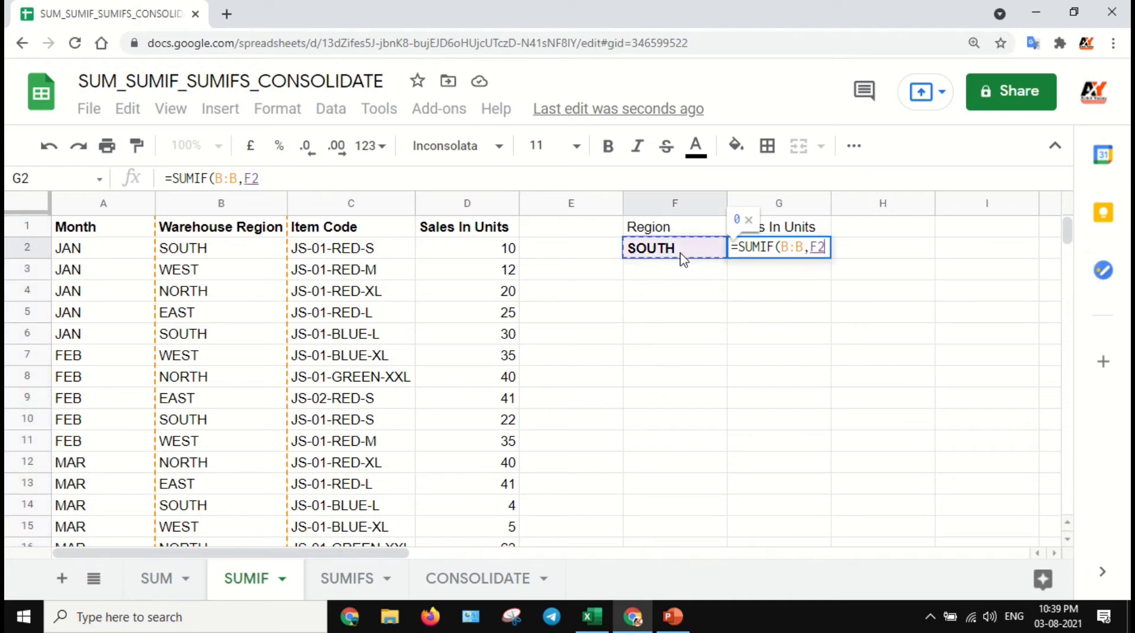
{"action": "type", "text": ",D:D"}
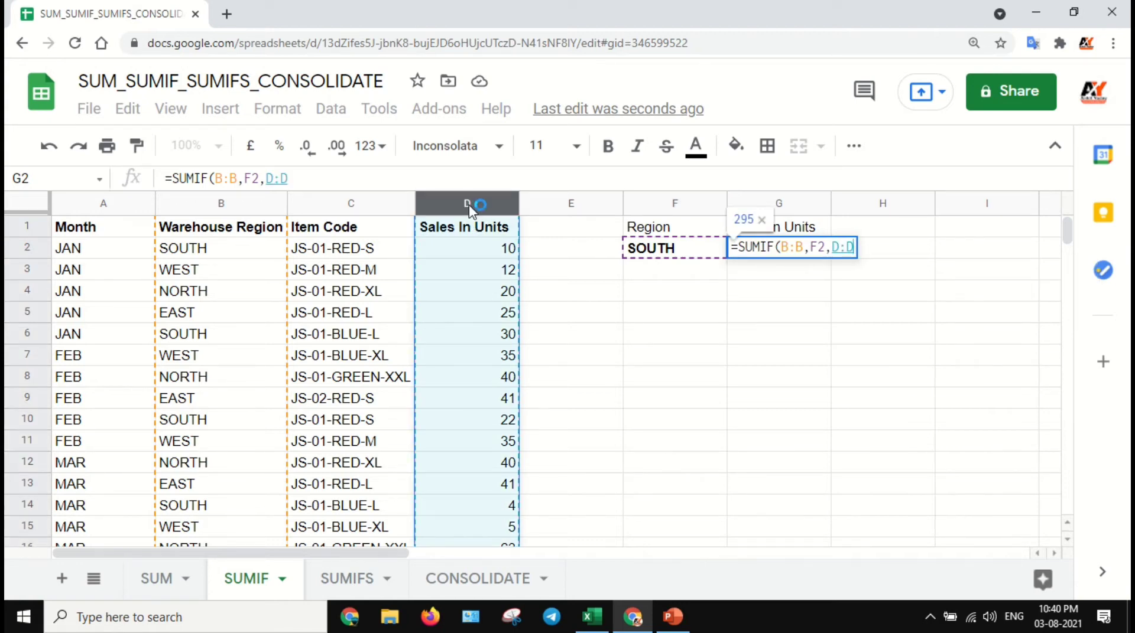
{"action": "type", "text": ")"}
{"action": "key", "text": "Return"}
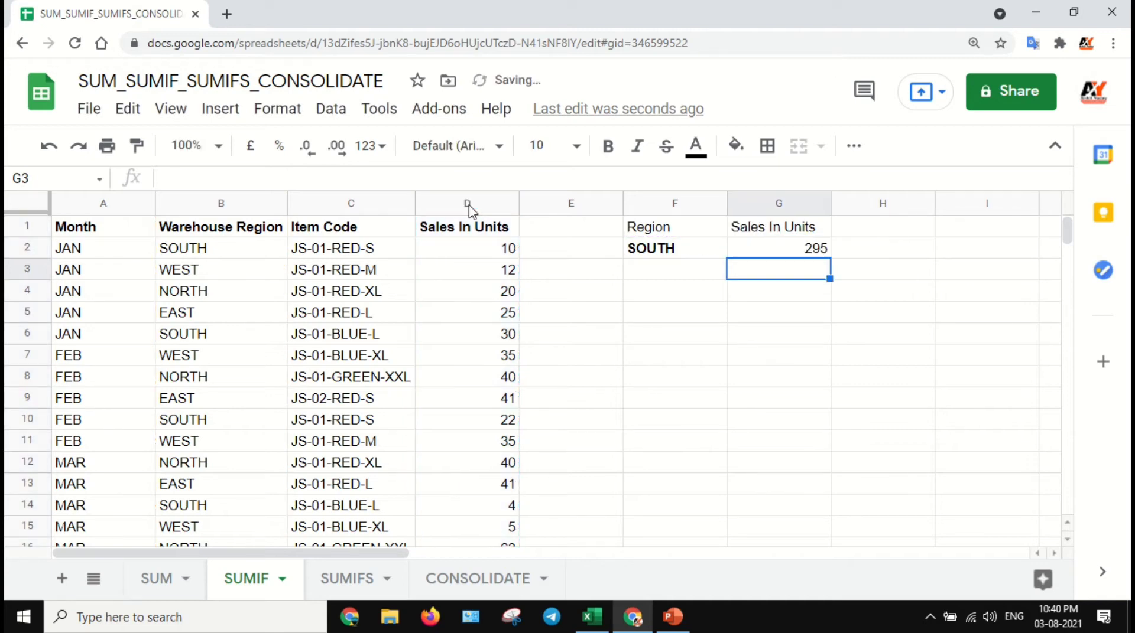
{"action": "left_click", "coordinate": [671, 247]}
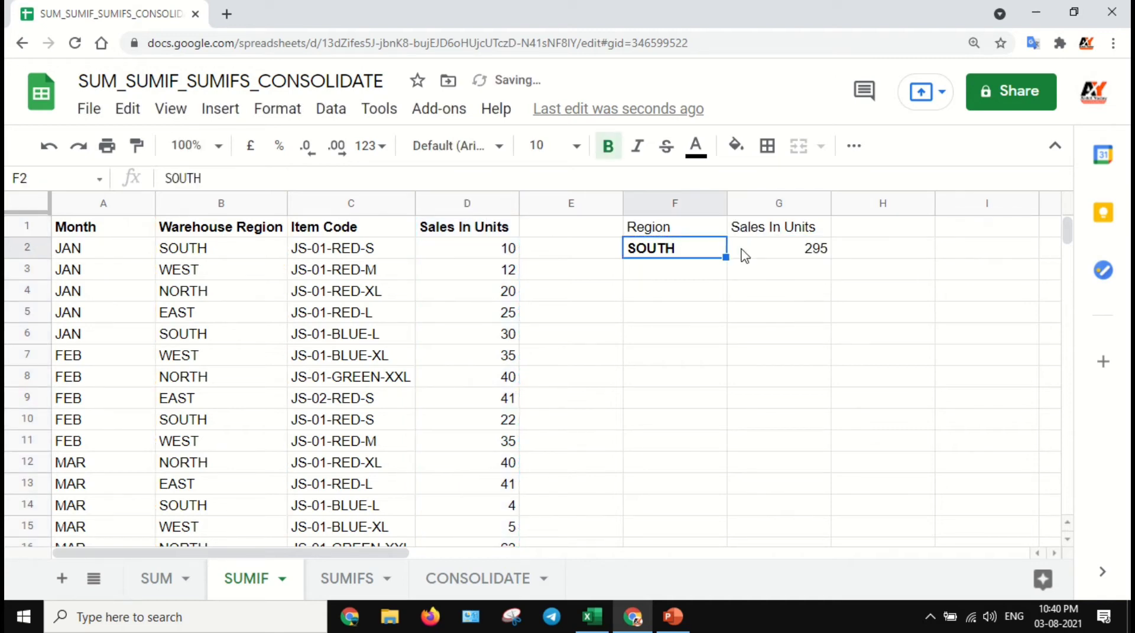
{"action": "left_click", "coordinate": [772, 249]}
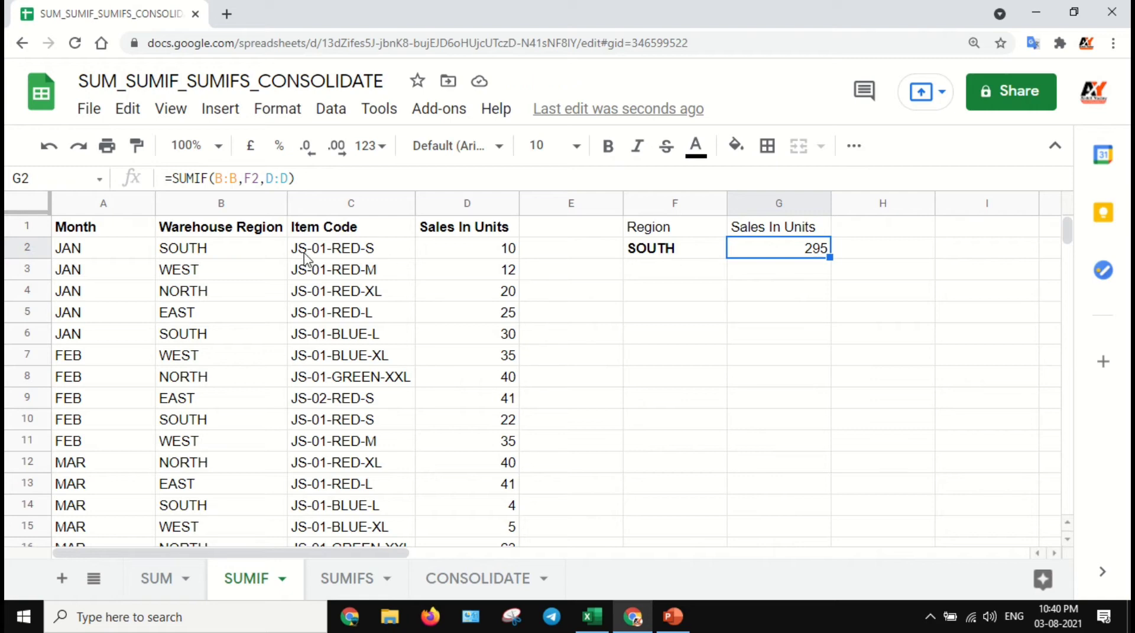
Add WEST as a second region in cell F3 and copy the SUMIF formula from G2 down to G3
{"action": "left_click", "coordinate": [704, 255]}
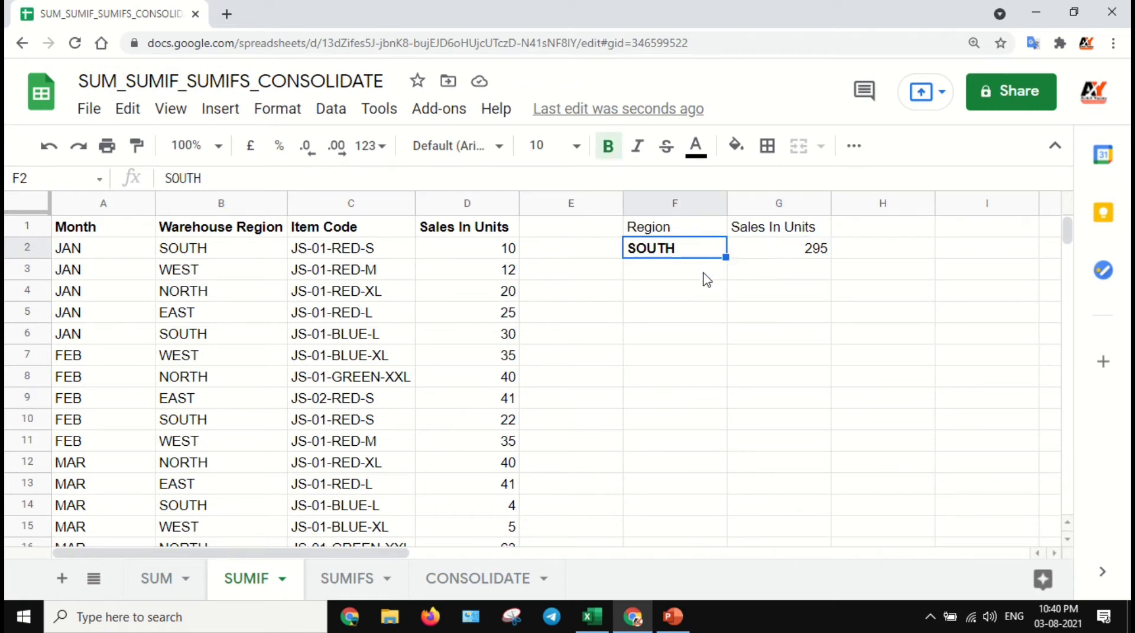
{"action": "left_click", "coordinate": [706, 276]}
{"action": "type", "text": "WEST"}
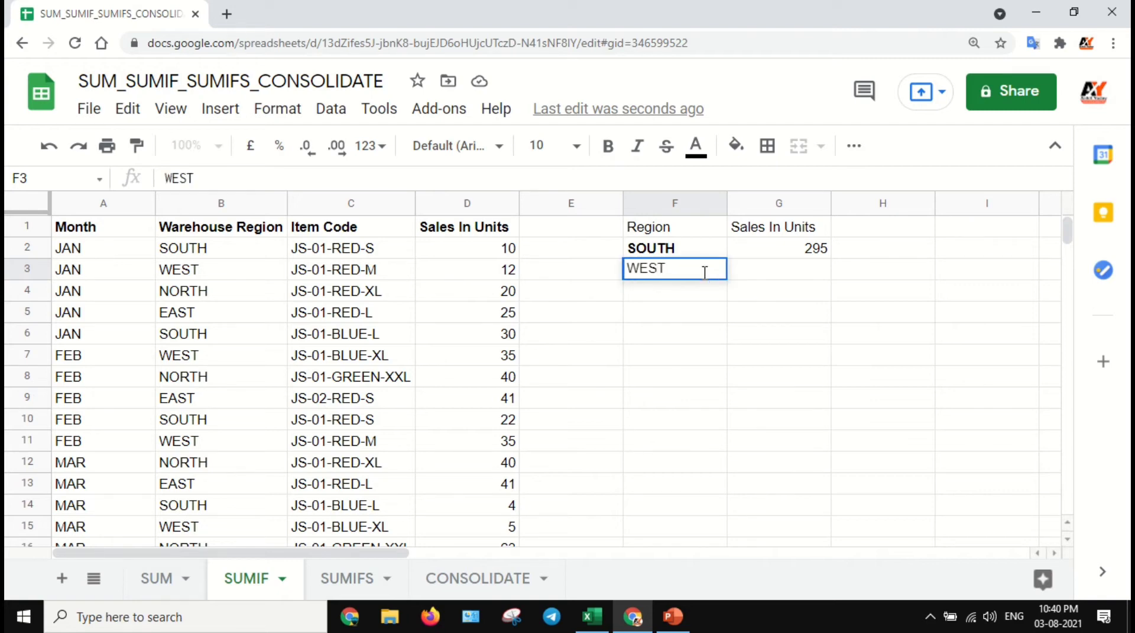
{"action": "key", "text": "Tab"}
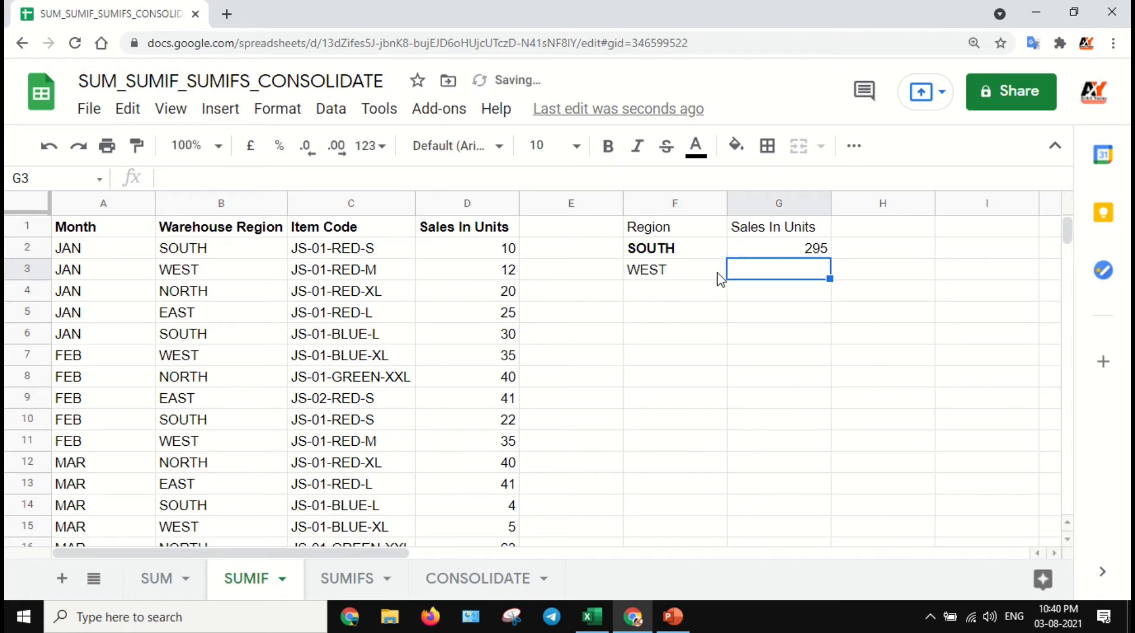
{"action": "left_click", "coordinate": [827, 253]}
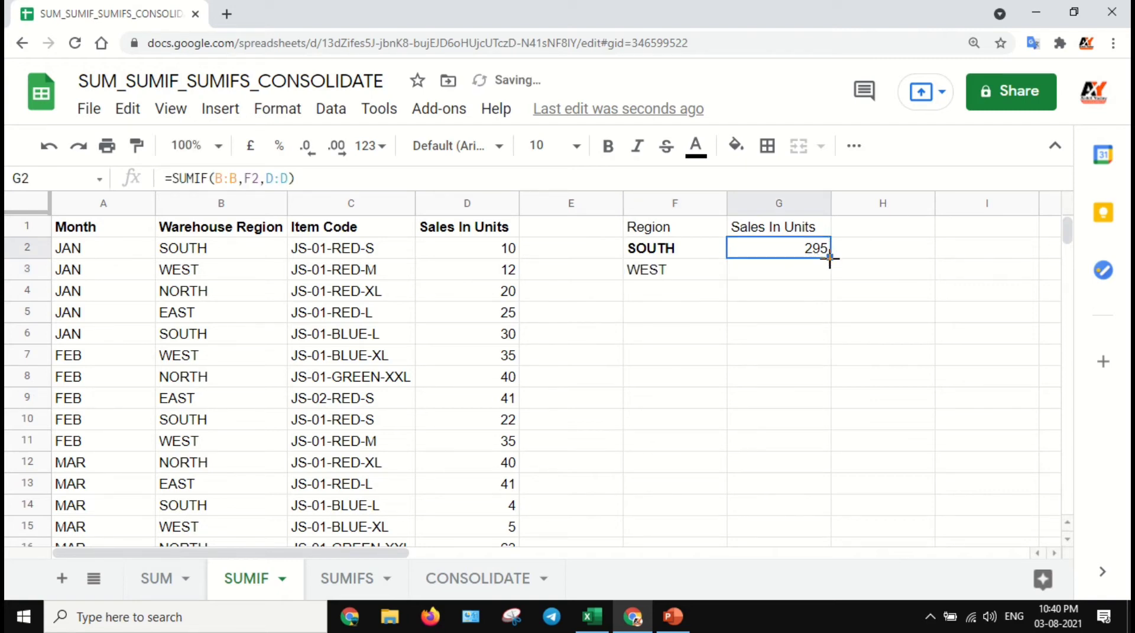
{"action": "left_click_drag", "start_coordinate": [830, 257], "coordinate": [830, 275]}
{"action": "left_click", "coordinate": [776, 281]}
{"action": "left_click", "coordinate": [692, 279]}
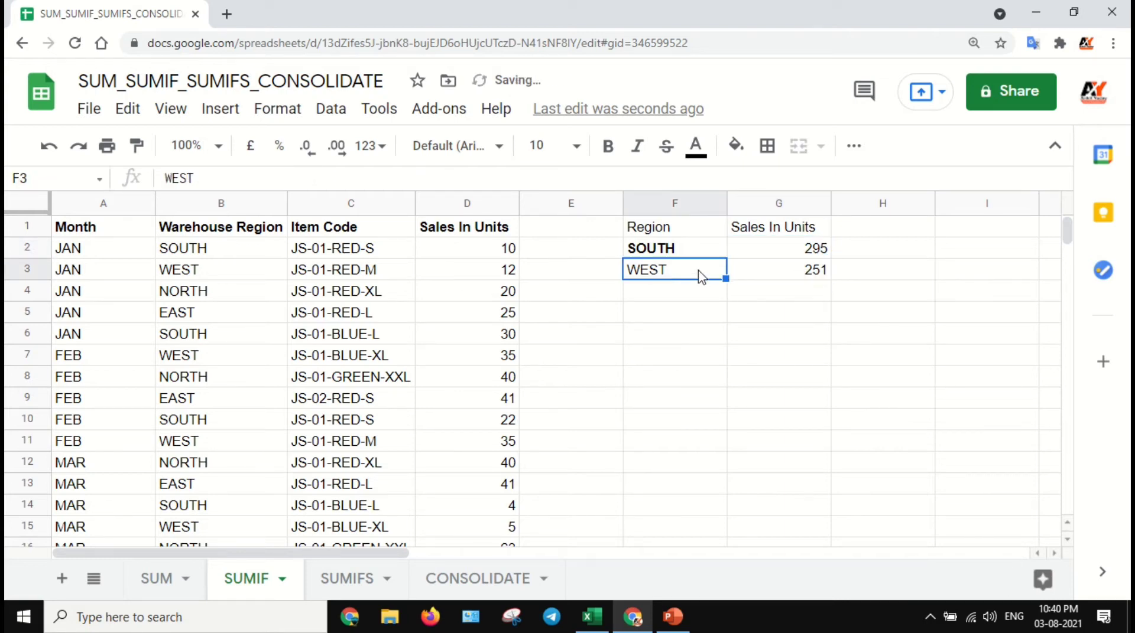
Review the SOUTH criterion and its SUMIF formula, and search the sheet for SOUTH
{"action": "left_click", "coordinate": [702, 255]}
{"action": "left_click", "coordinate": [791, 253]}
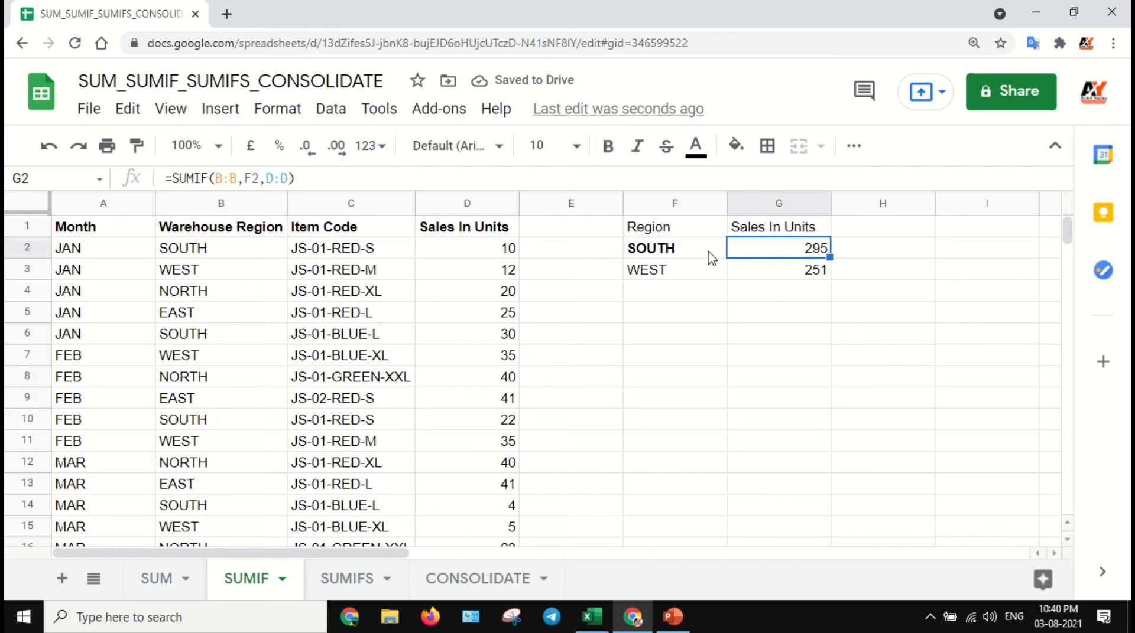
{"action": "left_click", "coordinate": [705, 255]}
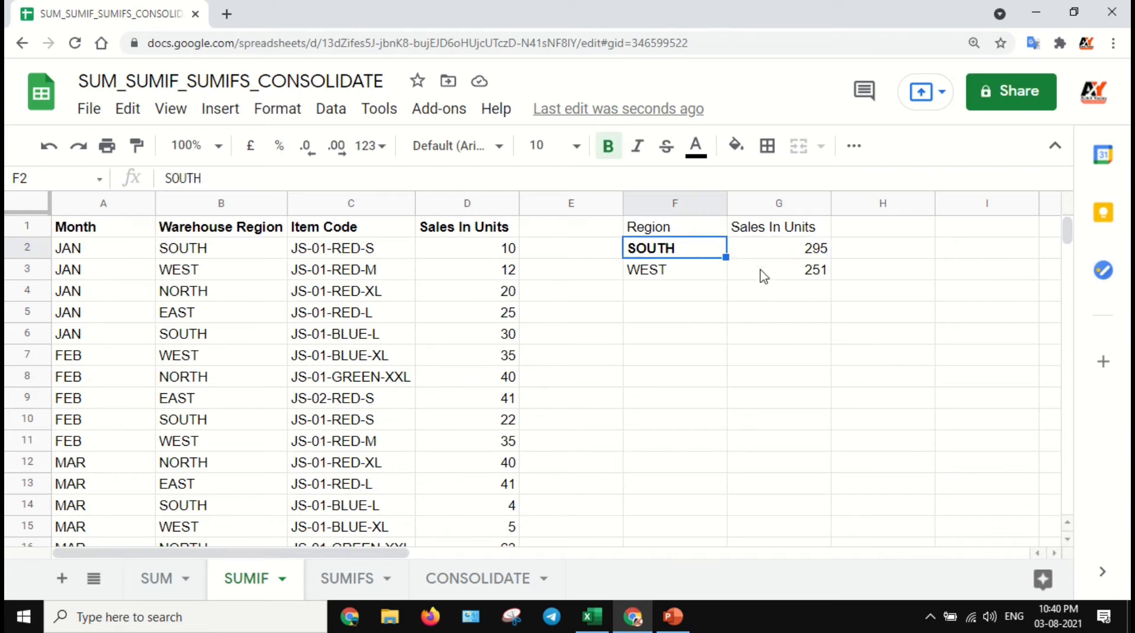
{"action": "left_click", "coordinate": [804, 253]}
{"action": "left_click", "coordinate": [695, 255]}
{"action": "key", "text": "ctrl+f"}
{"action": "type", "text": "SOUTH"}
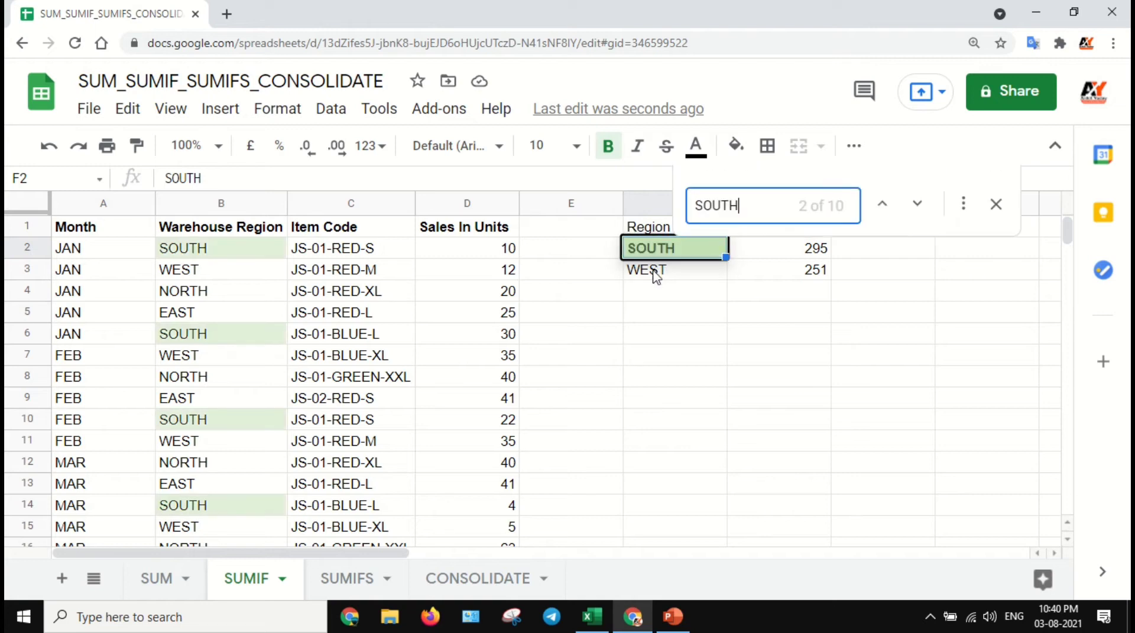
Select the sales values of all SOUTH rows together, D2, D6, D10, D14, D18, D22, D26, D30 and D34, for their quick sum
{"action": "left_click", "coordinate": [239, 253]}
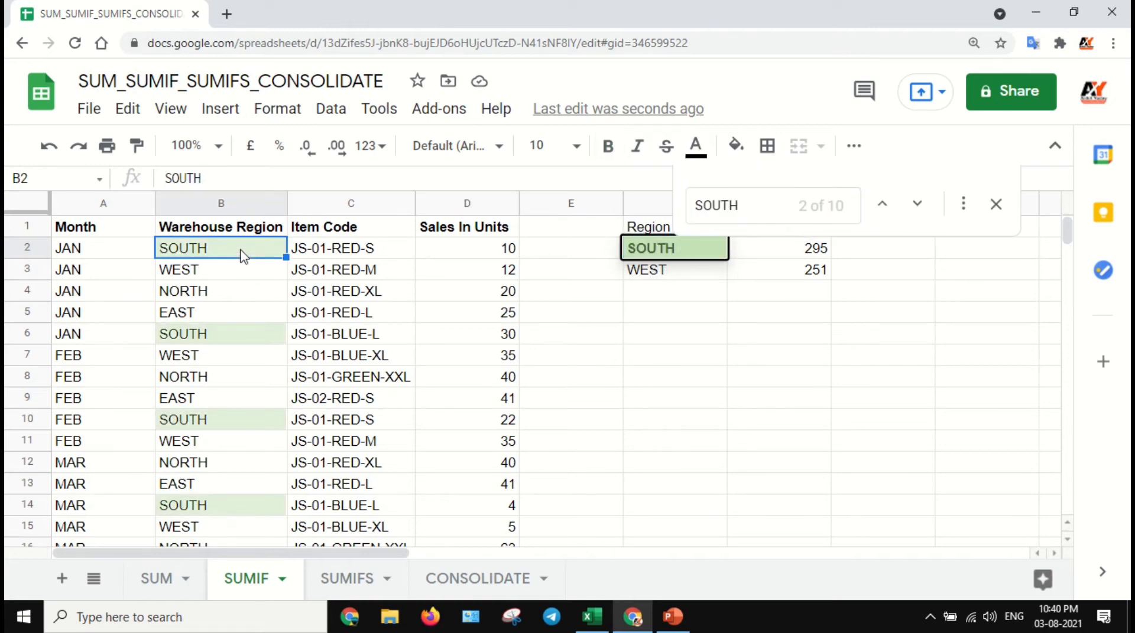
{"action": "left_click", "coordinate": [473, 255]}
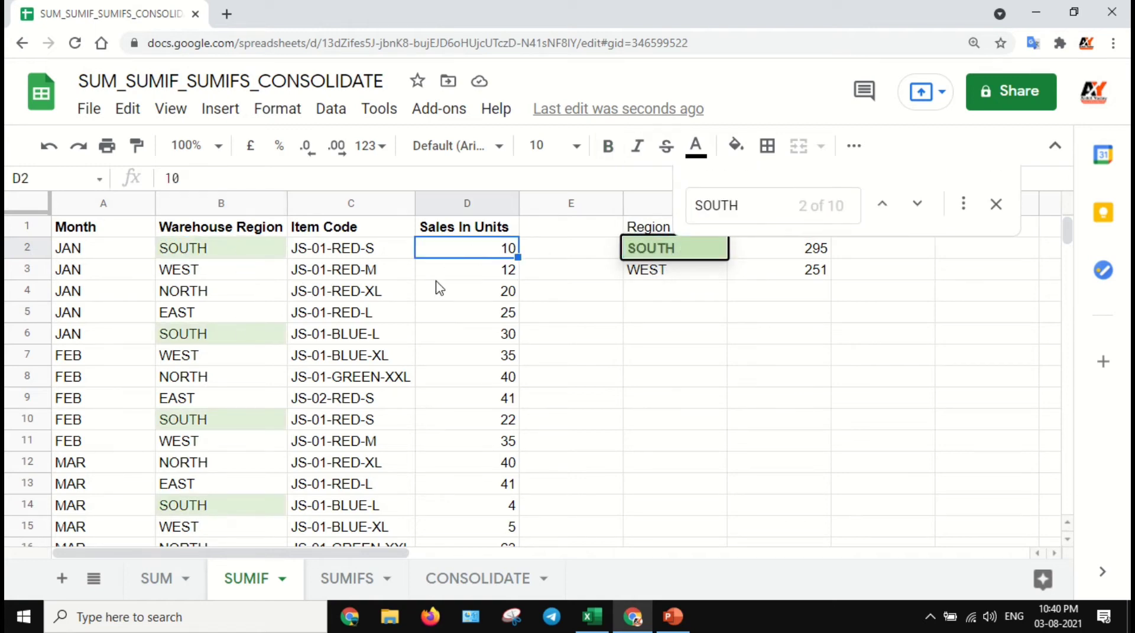
{"action": "left_click", "coordinate": [485, 336], "text": "ctrl"}
{"action": "left_click", "coordinate": [458, 420], "text": "ctrl"}
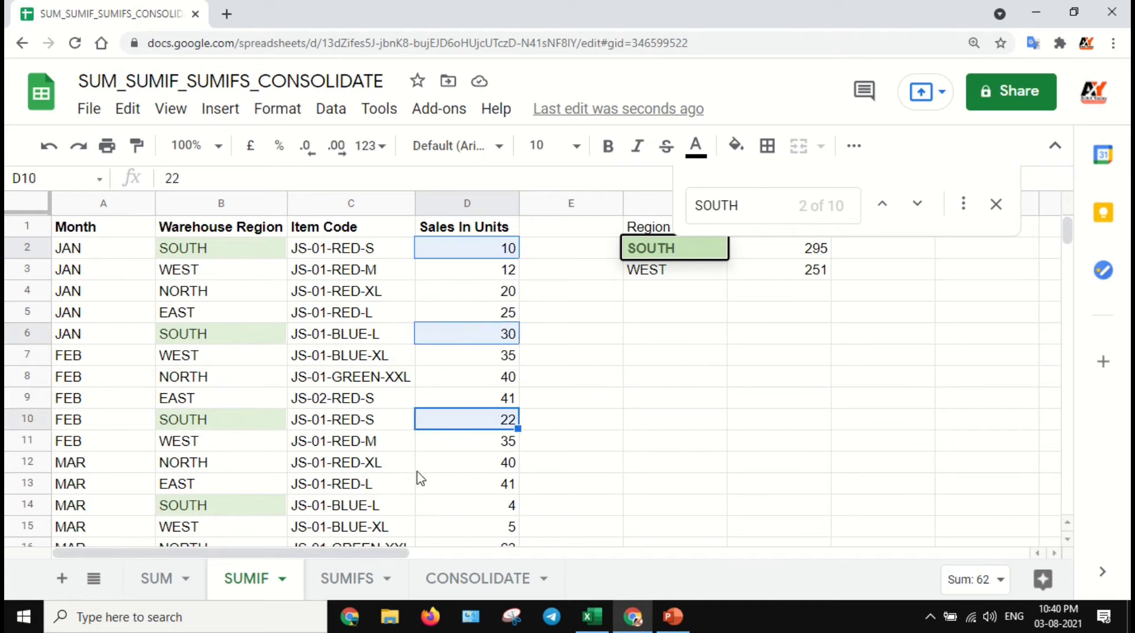
{"action": "scroll", "coordinate": [415, 470], "scroll_direction": "down", "scroll_amount": 1}
{"action": "left_click", "coordinate": [465, 448], "text": "ctrl"}
{"action": "scroll", "coordinate": [464, 445], "scroll_direction": "down", "scroll_amount": 1}
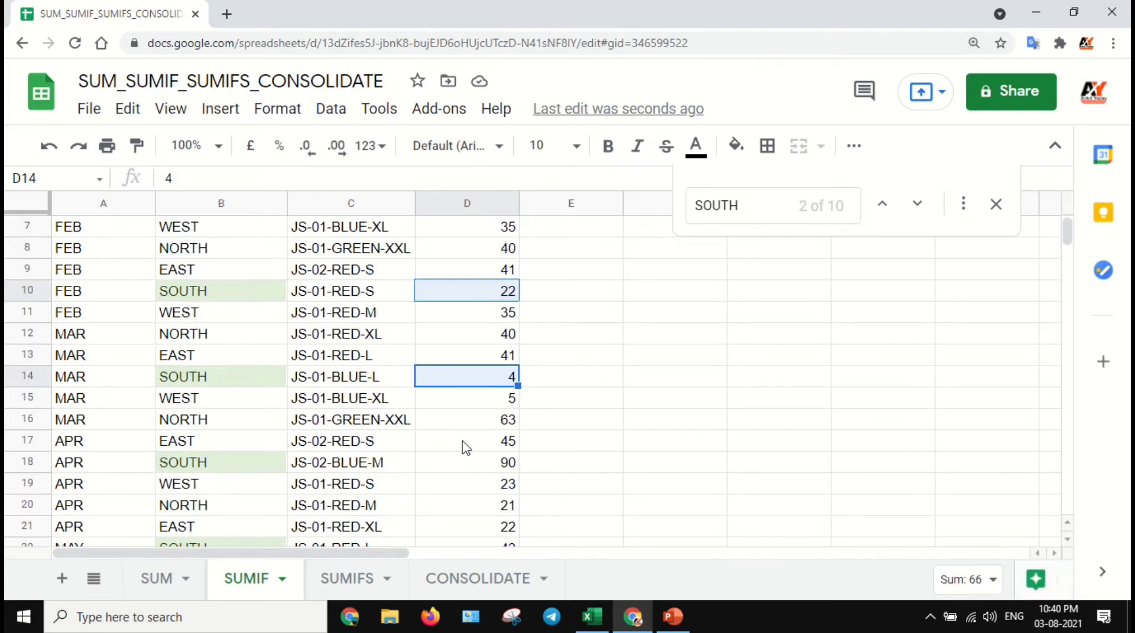
{"action": "left_click", "coordinate": [453, 473], "text": "ctrl"}
{"action": "scroll", "coordinate": [451, 474], "scroll_direction": "down", "scroll_amount": 1}
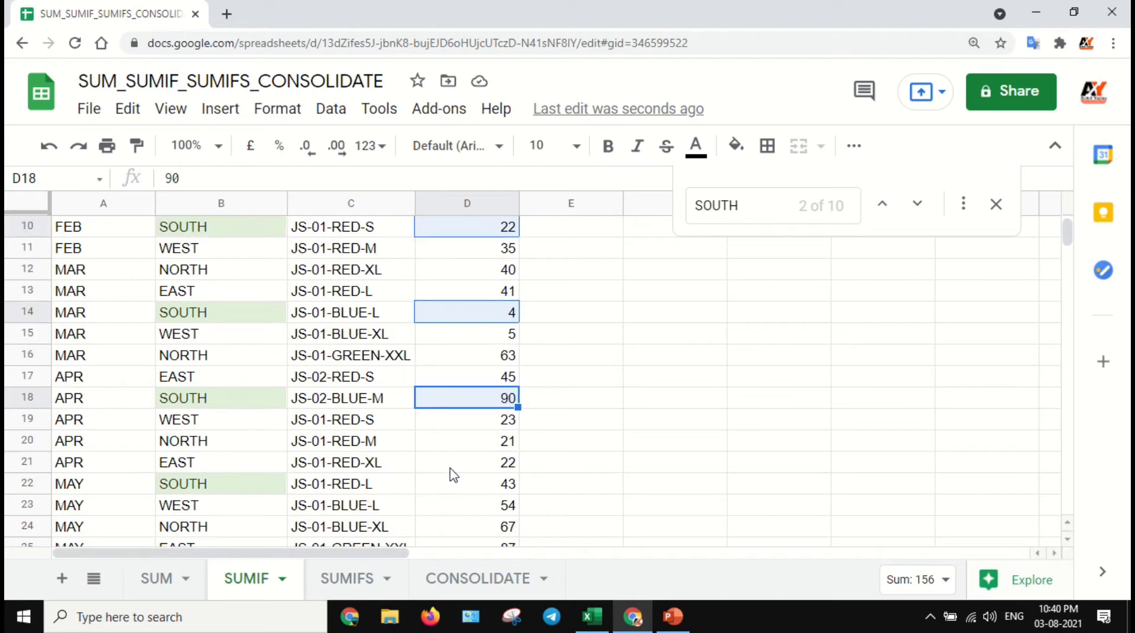
{"action": "left_click", "coordinate": [464, 485], "text": "ctrl"}
{"action": "scroll", "coordinate": [463, 483], "scroll_direction": "down", "scroll_amount": 2}
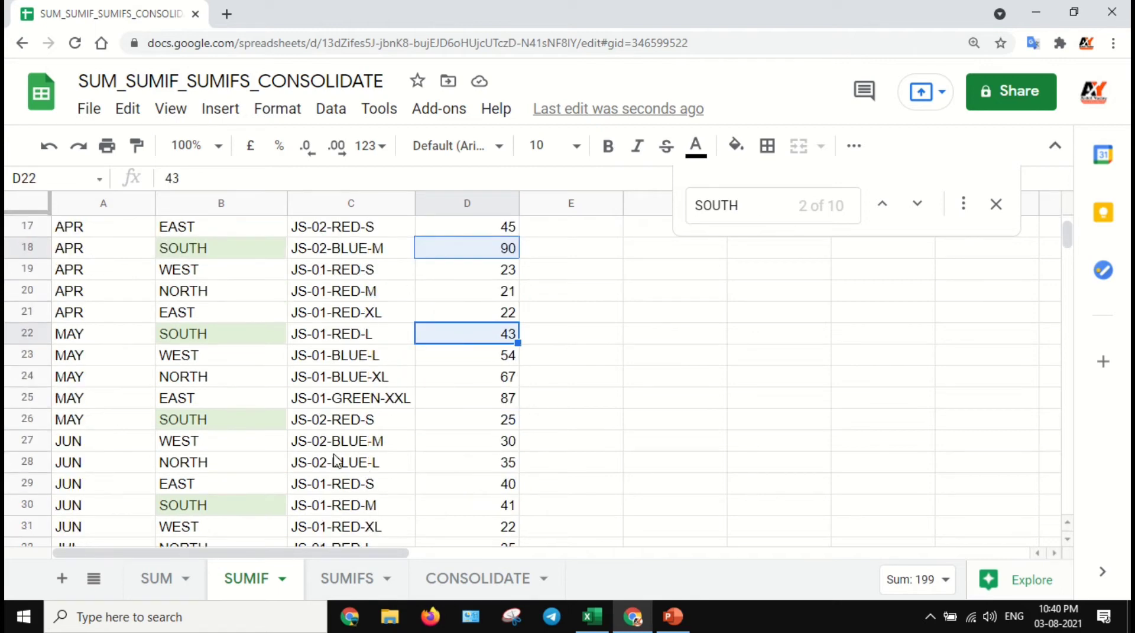
{"action": "left_click", "coordinate": [455, 421], "text": "ctrl"}
{"action": "left_click", "coordinate": [454, 505], "text": "ctrl"}
{"action": "scroll", "coordinate": [453, 487], "scroll_direction": "down", "scroll_amount": 3}
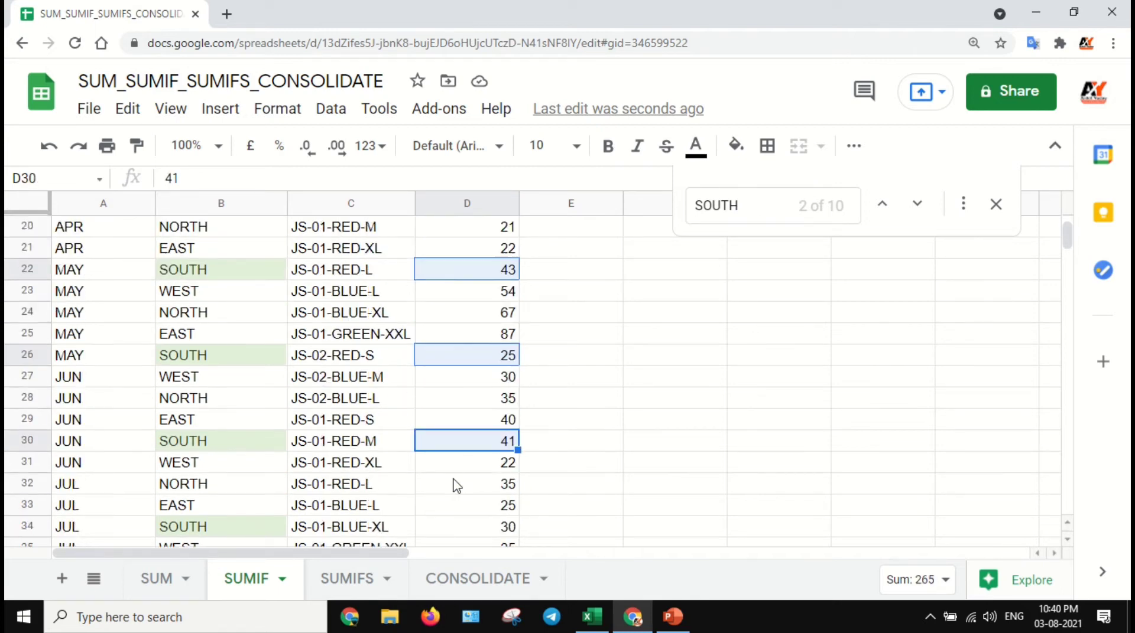
{"action": "left_click", "coordinate": [449, 386], "text": "ctrl"}
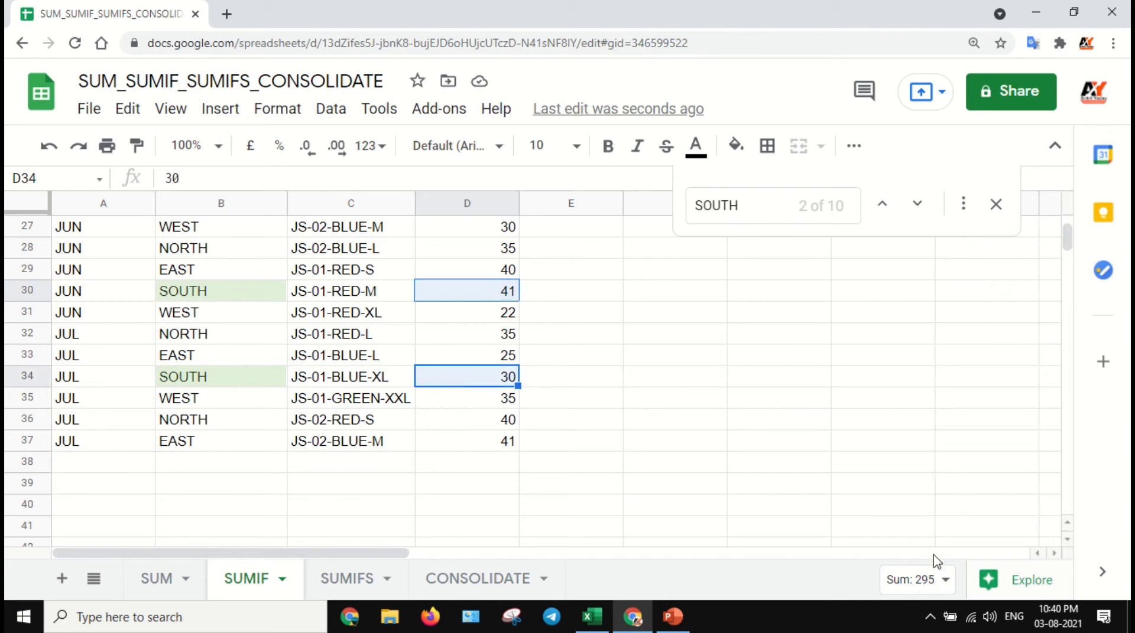
Compare the quick sum of the SOUTH rows with the SUMIF result in G2 and close the search
{"action": "scroll", "coordinate": [734, 374], "scroll_direction": "up", "scroll_amount": 8}
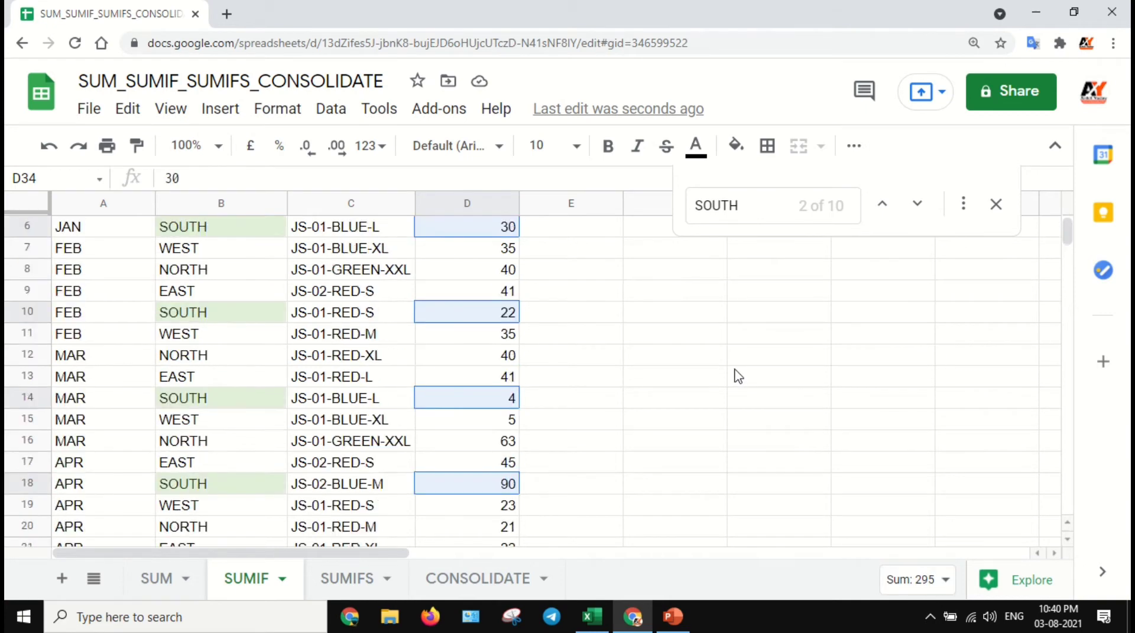
{"action": "left_click", "coordinate": [787, 252]}
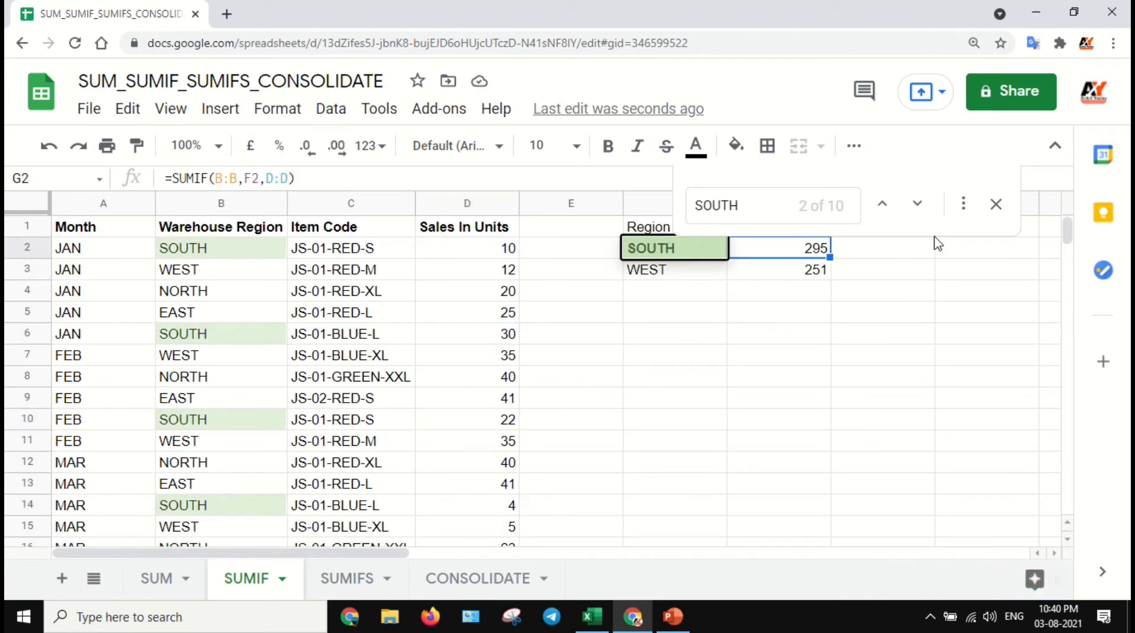
{"action": "left_click", "coordinate": [995, 205]}
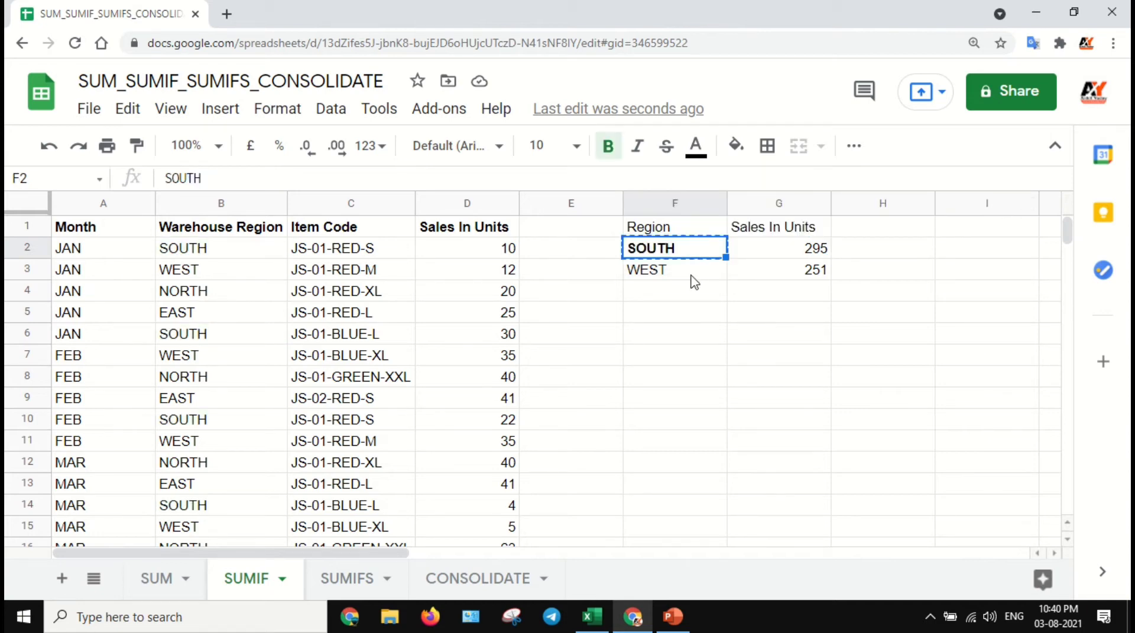
{"action": "left_click", "coordinate": [695, 282]}
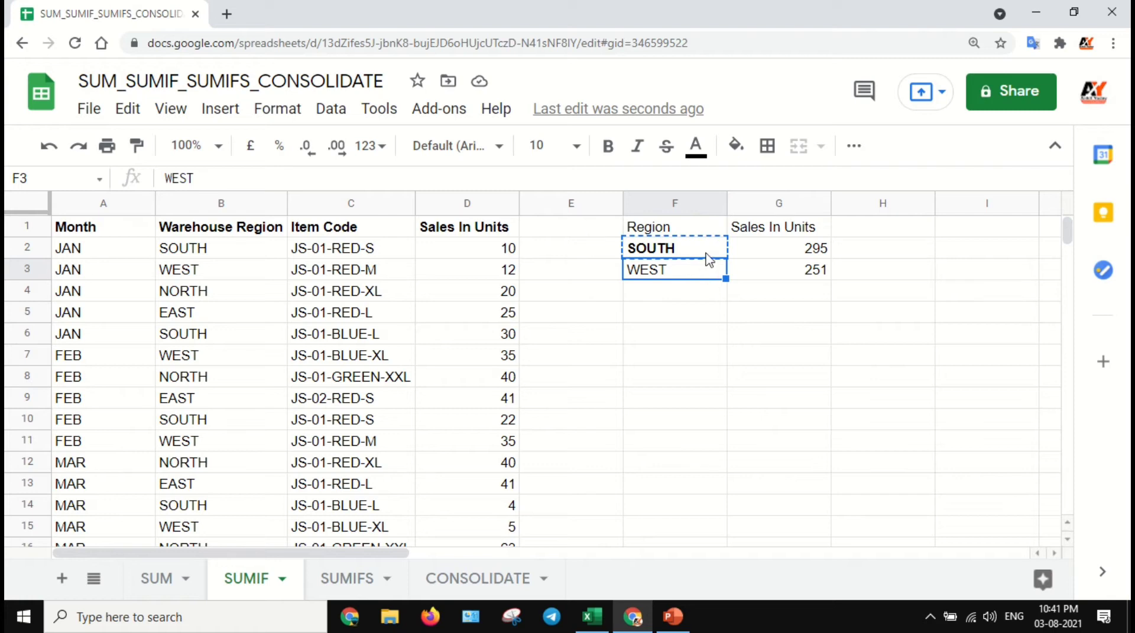
Clear the WEST criterion from F3 and the SUMIF formula beside it in G3
{"action": "left_click", "coordinate": [710, 255]}
{"action": "left_click", "coordinate": [710, 271]}
{"action": "left_click", "coordinate": [695, 293]}
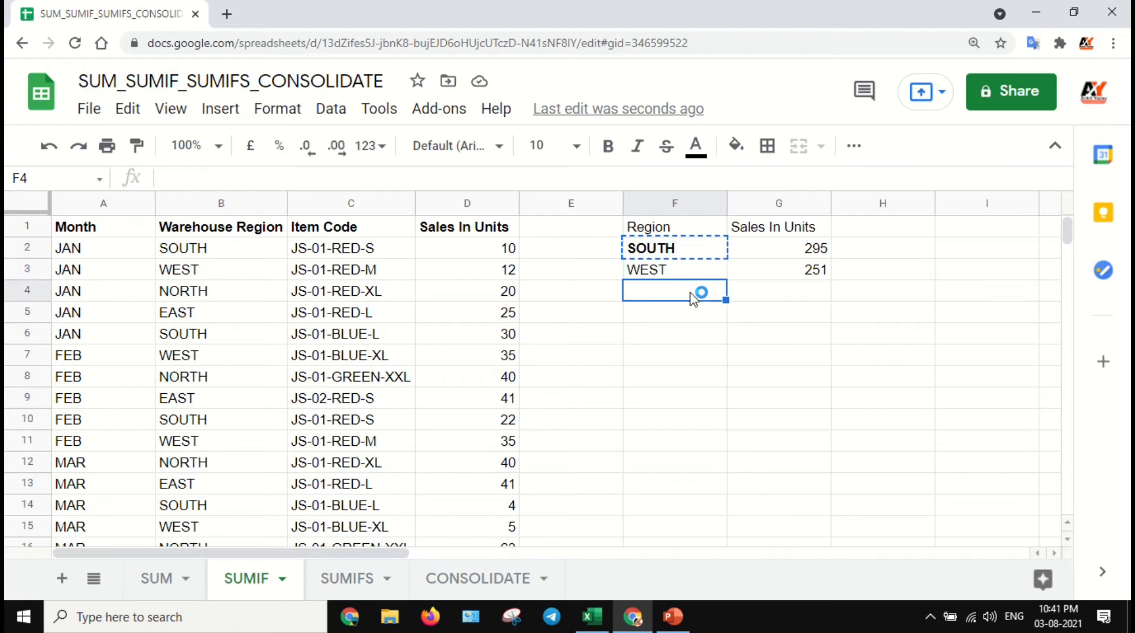
{"action": "left_click", "coordinate": [708, 271]}
{"action": "key", "text": "Delete"}
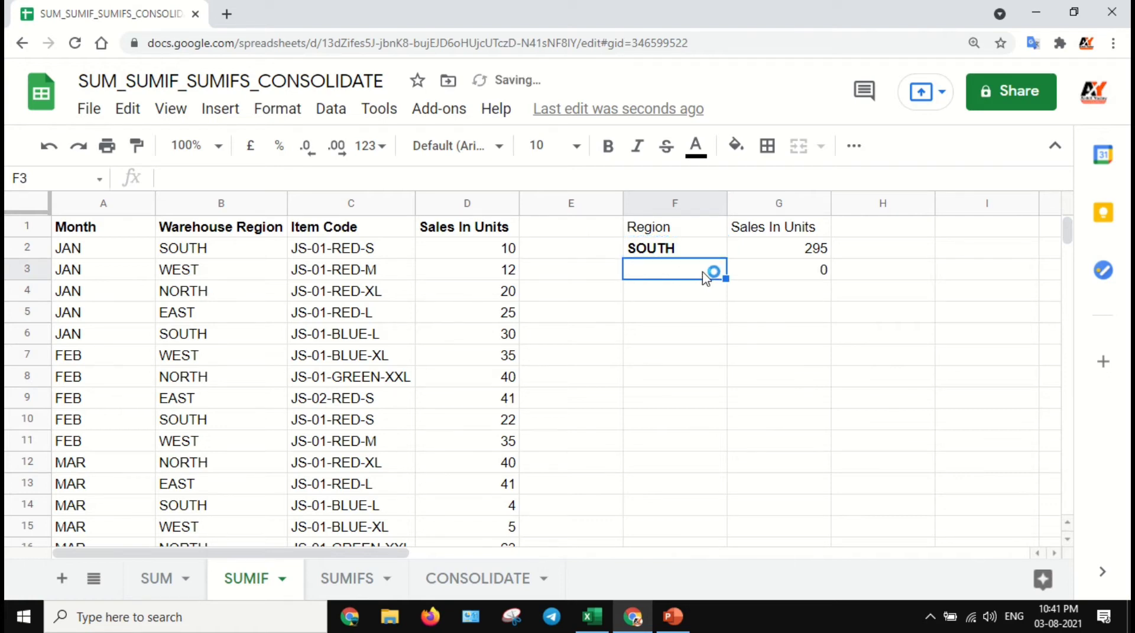
{"action": "left_click", "coordinate": [712, 250]}
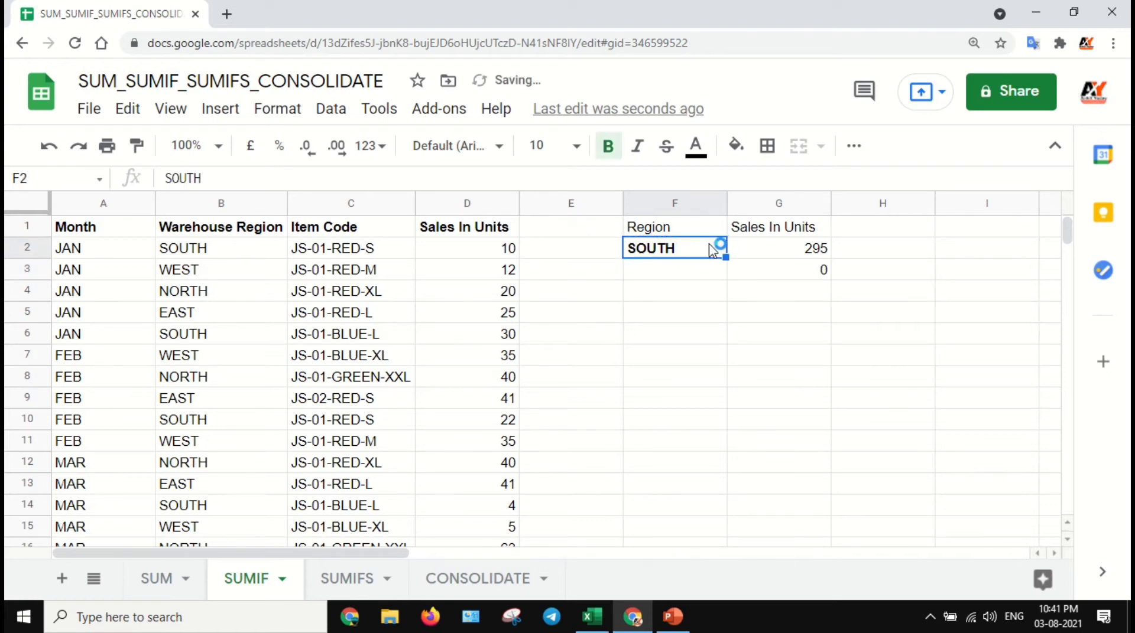
{"action": "left_click", "coordinate": [745, 273]}
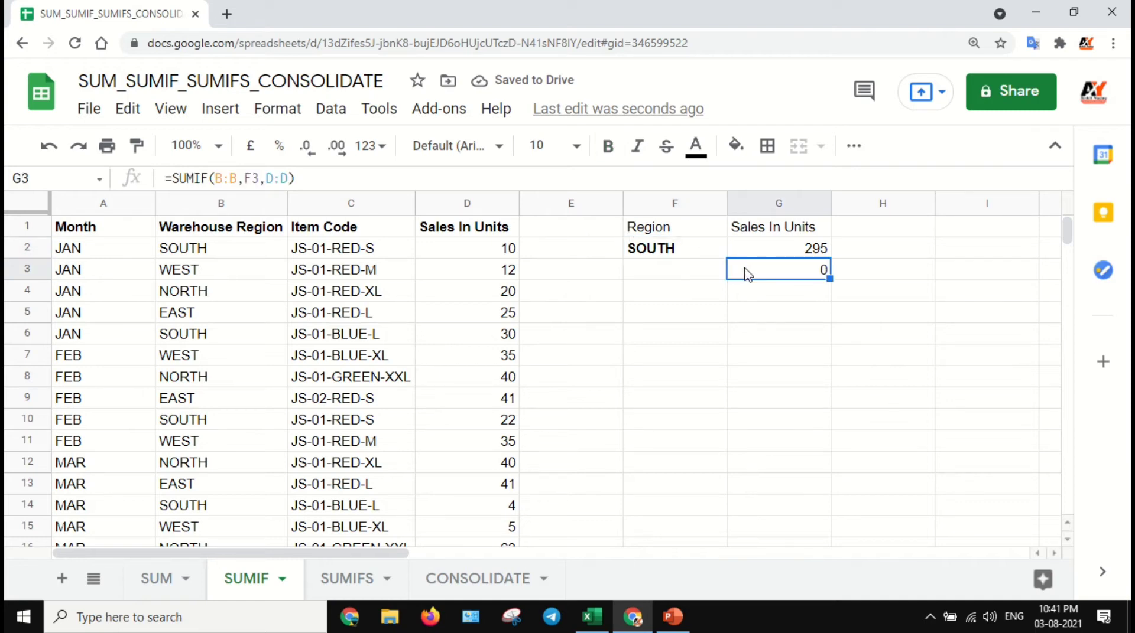
{"action": "key", "text": "Delete"}
Add data validation to the region cell F2 as a drop-down list of the items SOUTH, WEST, NORTH and EAST
{"action": "left_click", "coordinate": [704, 258]}
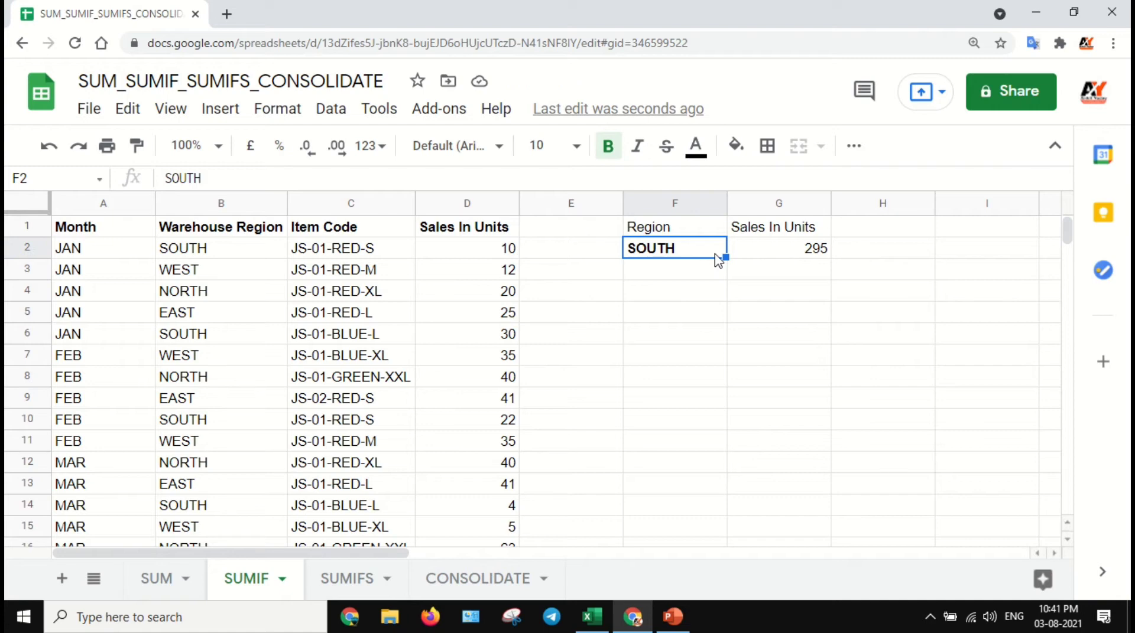
{"action": "left_click", "coordinate": [786, 252]}
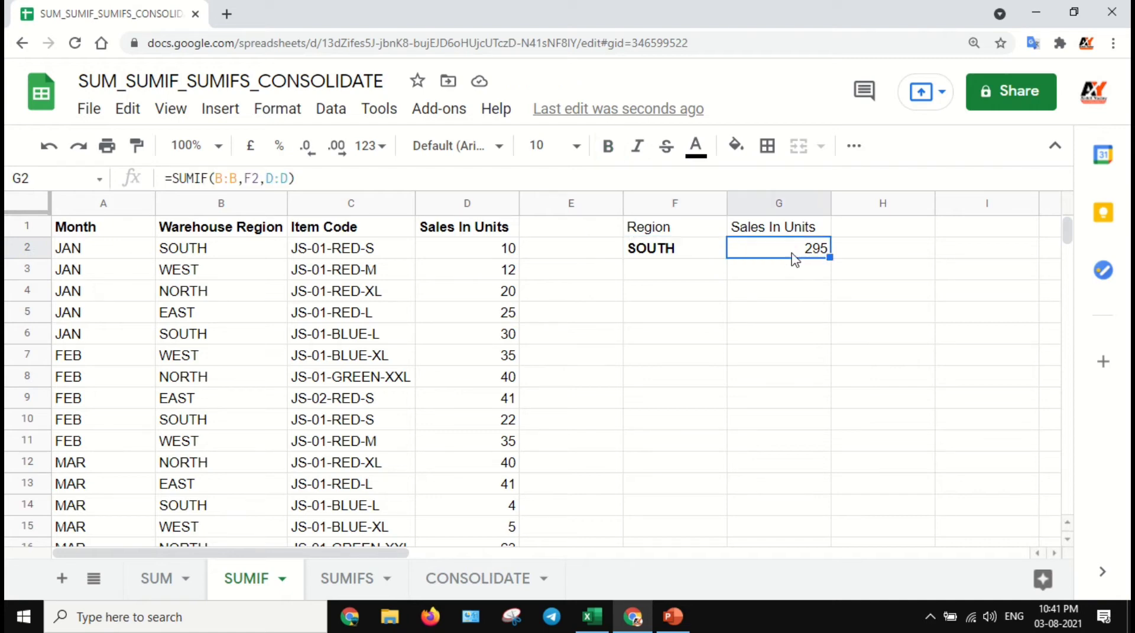
{"action": "left_click", "coordinate": [673, 255]}
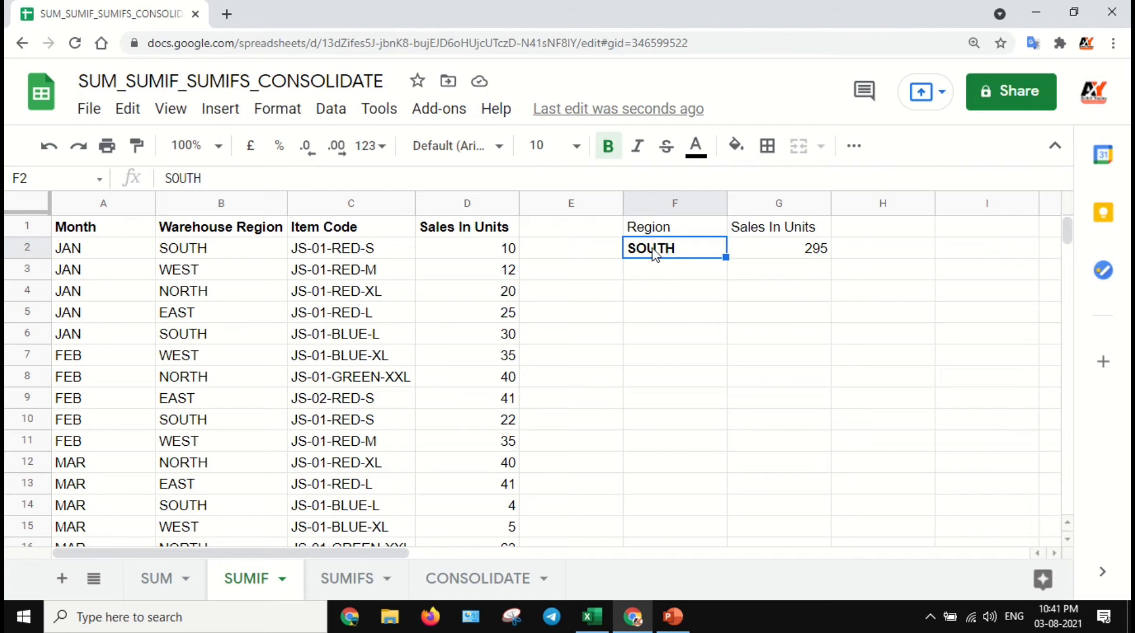
{"action": "left_click", "coordinate": [336, 111]}
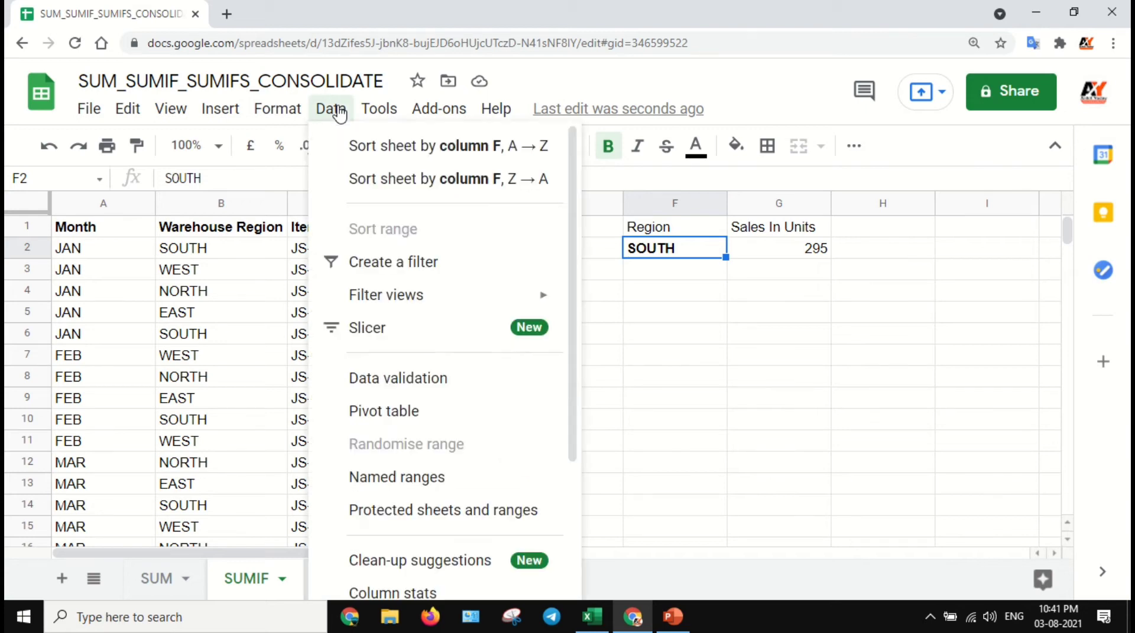
{"action": "left_click", "coordinate": [409, 382]}
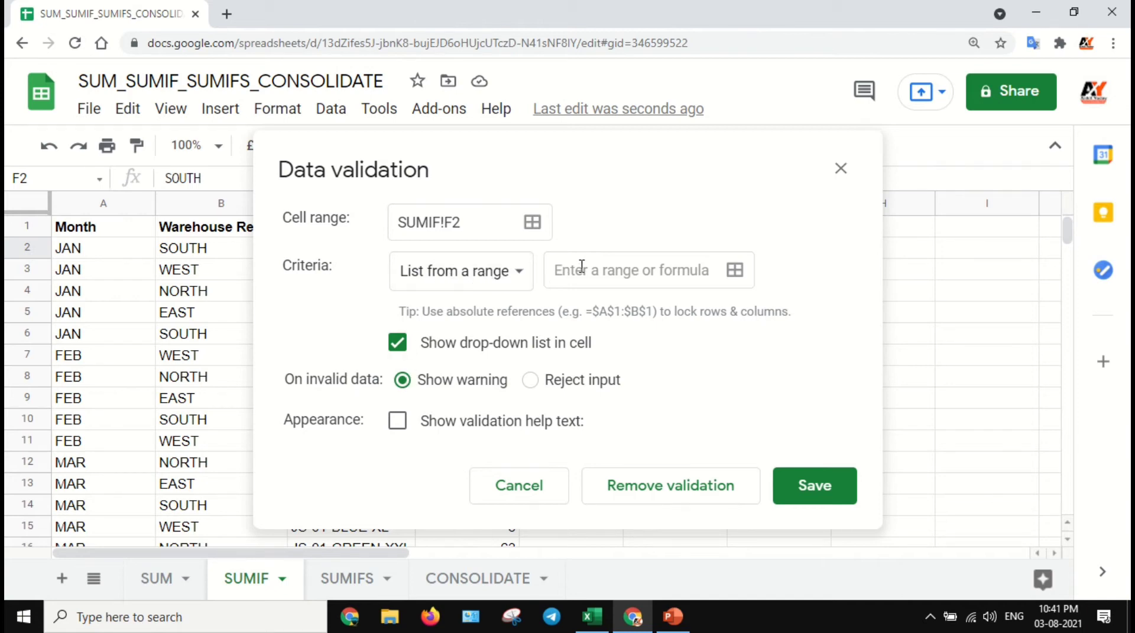
{"action": "left_click", "coordinate": [496, 286]}
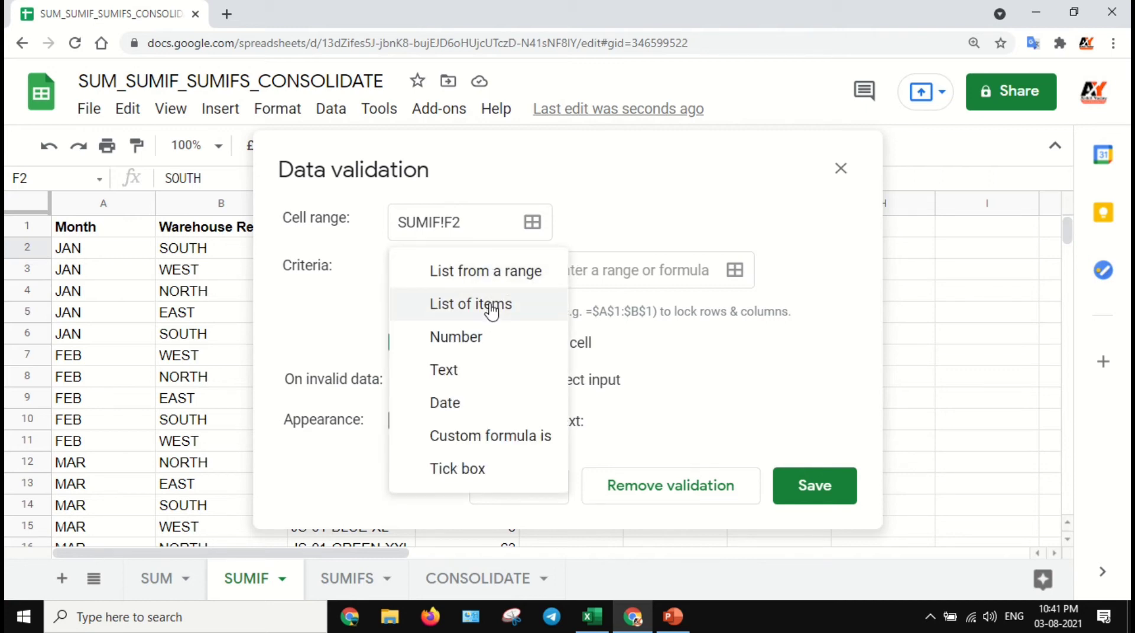
{"action": "left_click", "coordinate": [492, 306]}
{"action": "left_click", "coordinate": [563, 275]}
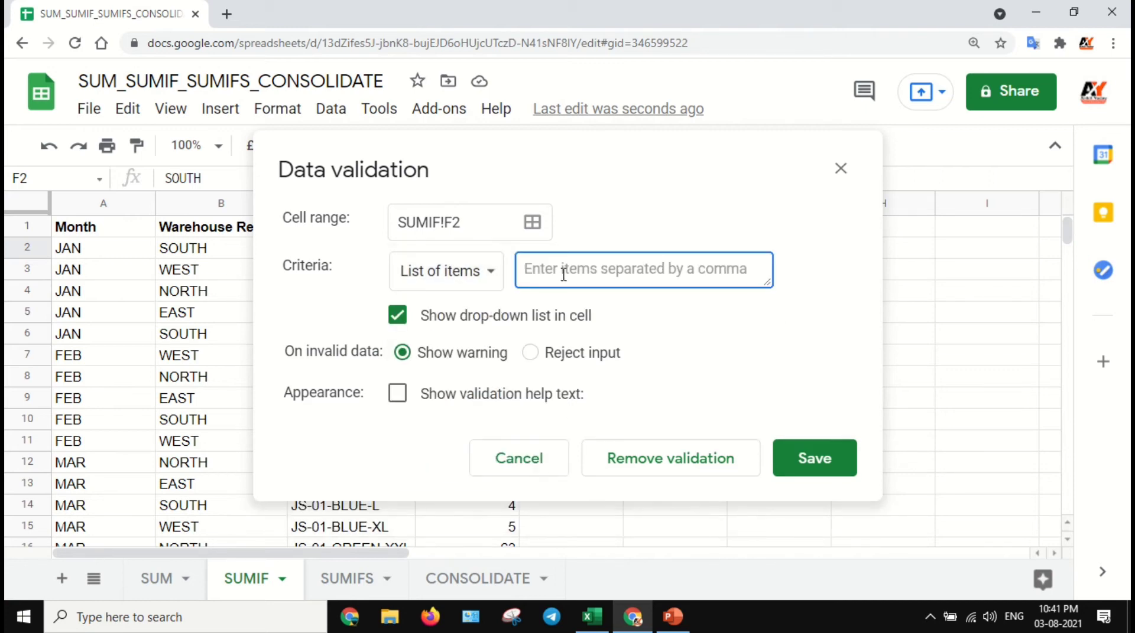
{"action": "type", "text": "SOUTH"}
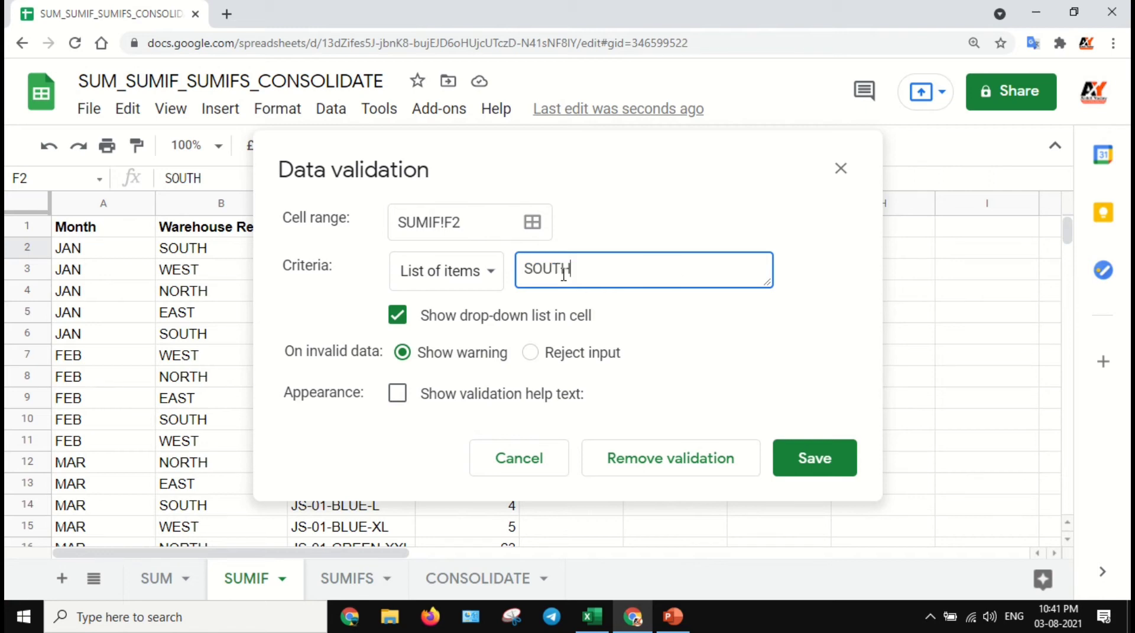
{"action": "type", "text": ",WEST,NORTH"}
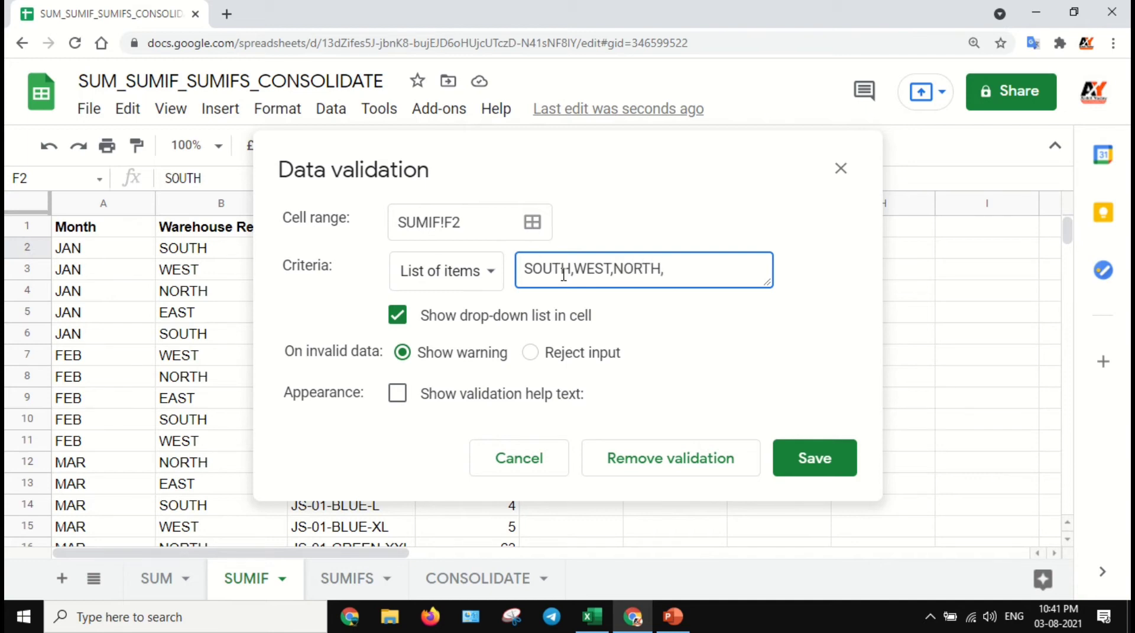
{"action": "type", "text": ",EAST"}
{"action": "left_click", "coordinate": [818, 467]}
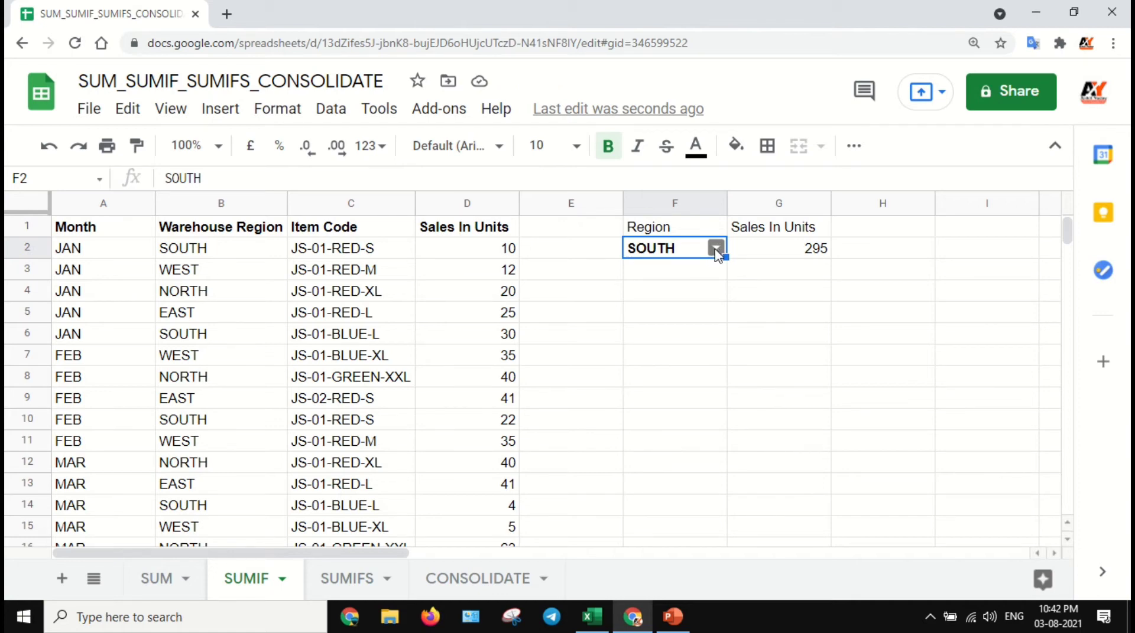
Choose WEST, NORTH and finally EAST from the drop-down list in F2, checking the SUMIF result in G2 for each region
{"action": "left_click", "coordinate": [716, 247]}
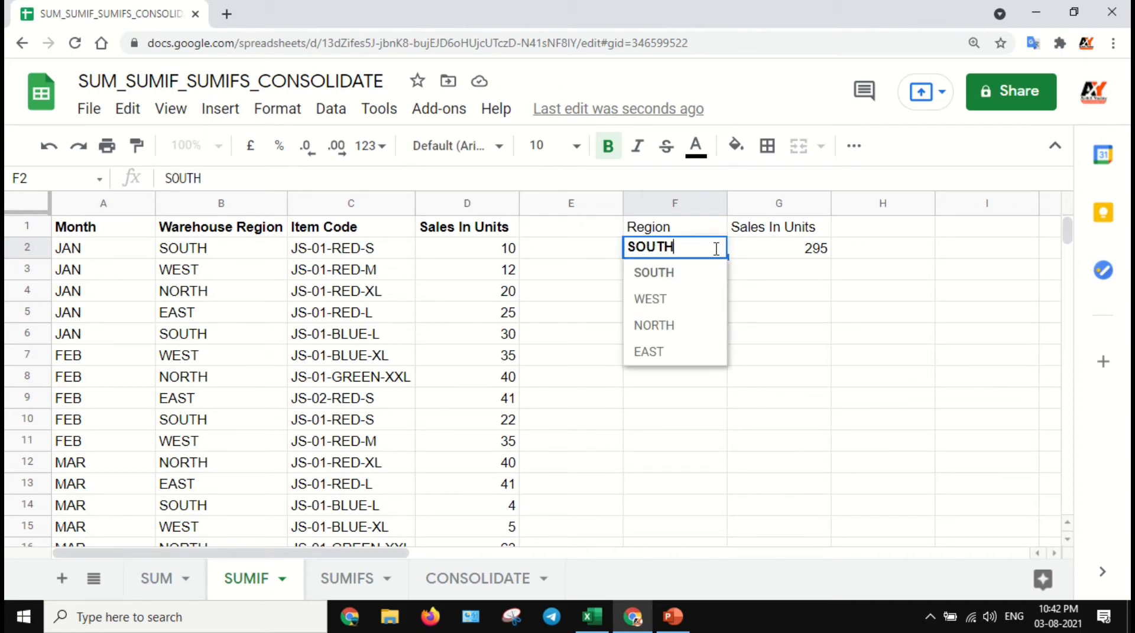
{"action": "left_click", "coordinate": [695, 302]}
{"action": "left_click", "coordinate": [793, 253]}
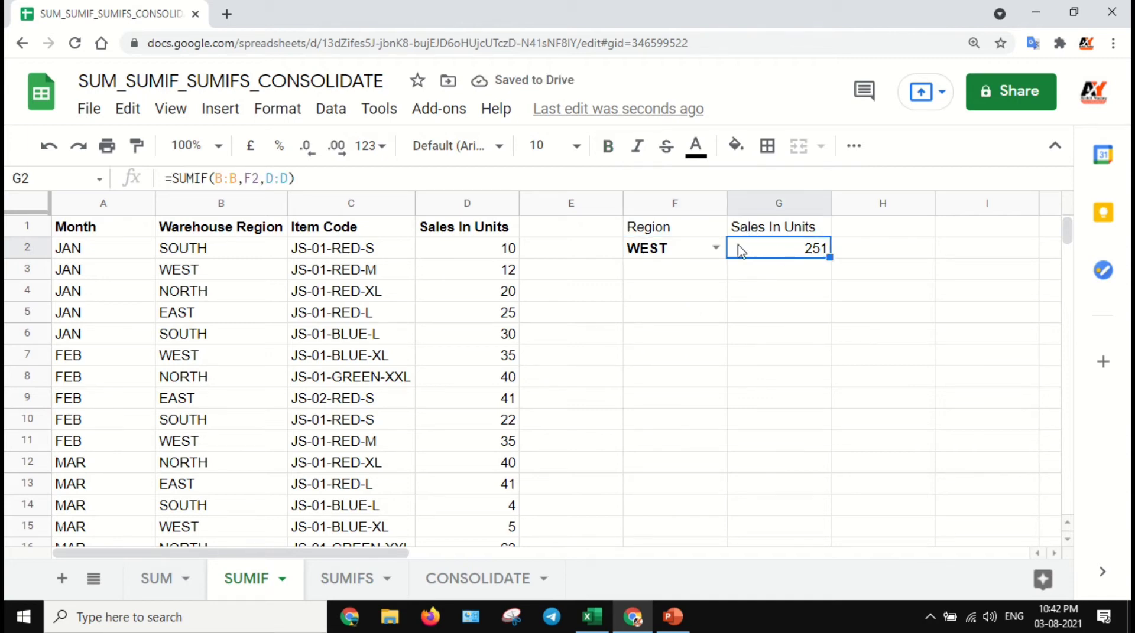
{"action": "left_click", "coordinate": [715, 247]}
{"action": "left_click", "coordinate": [699, 325]}
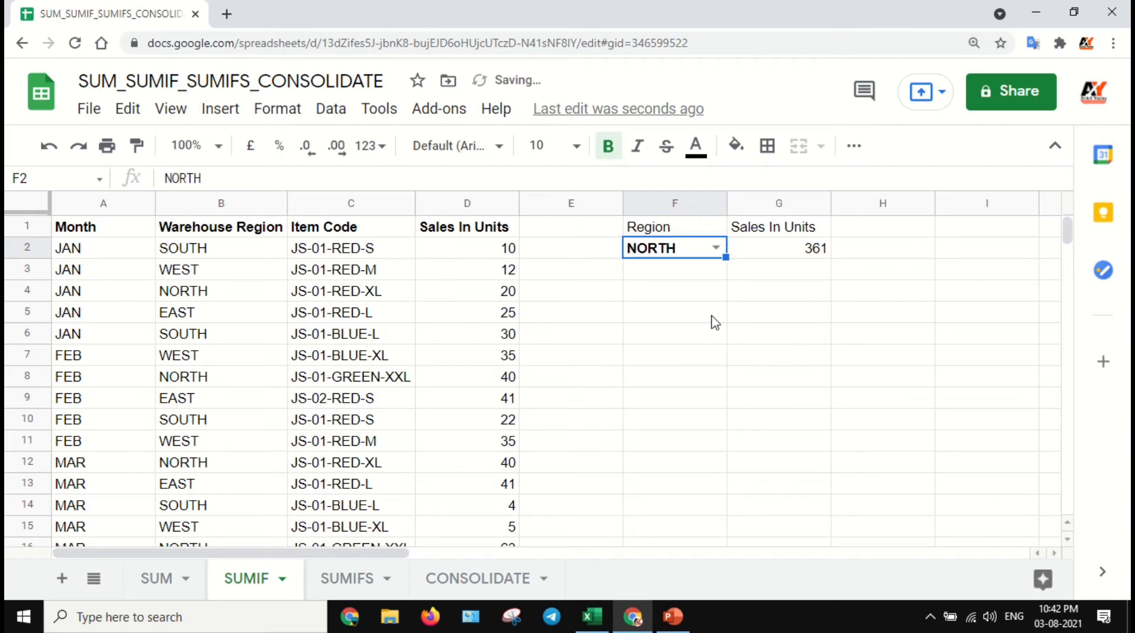
{"action": "left_click", "coordinate": [802, 251]}
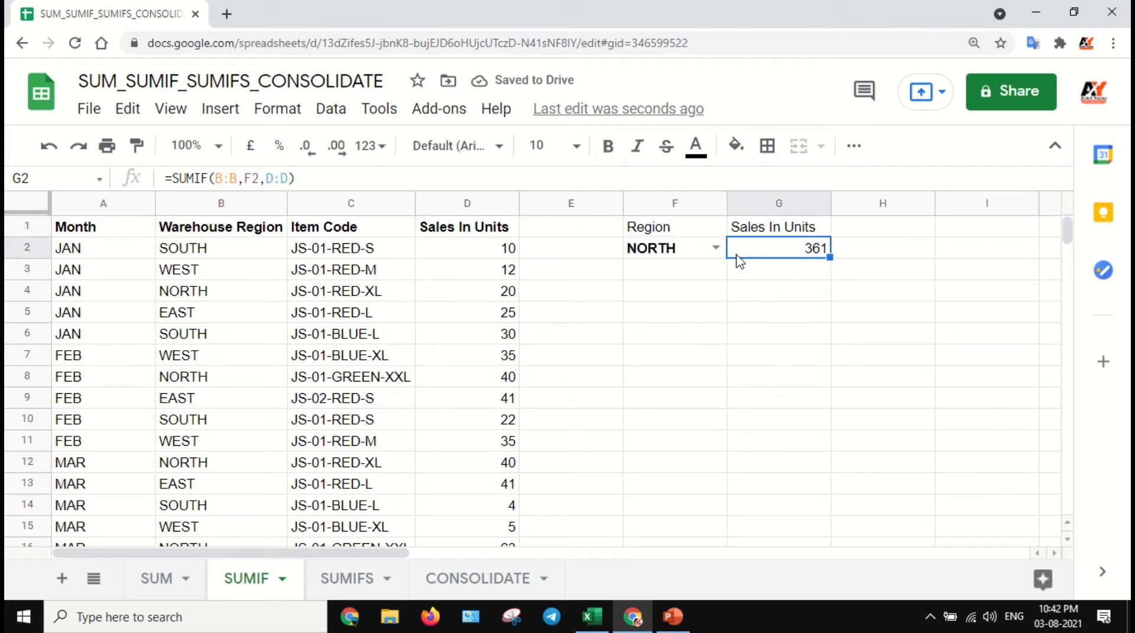
{"action": "left_click", "coordinate": [715, 247]}
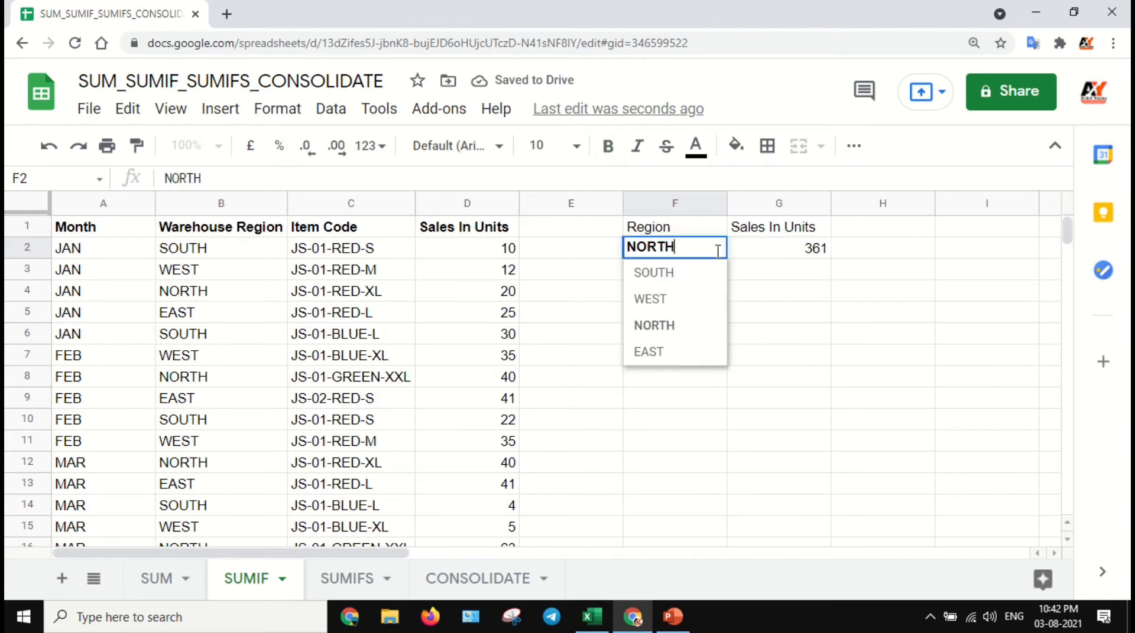
{"action": "left_click", "coordinate": [690, 355]}
{"action": "left_click", "coordinate": [813, 253]}
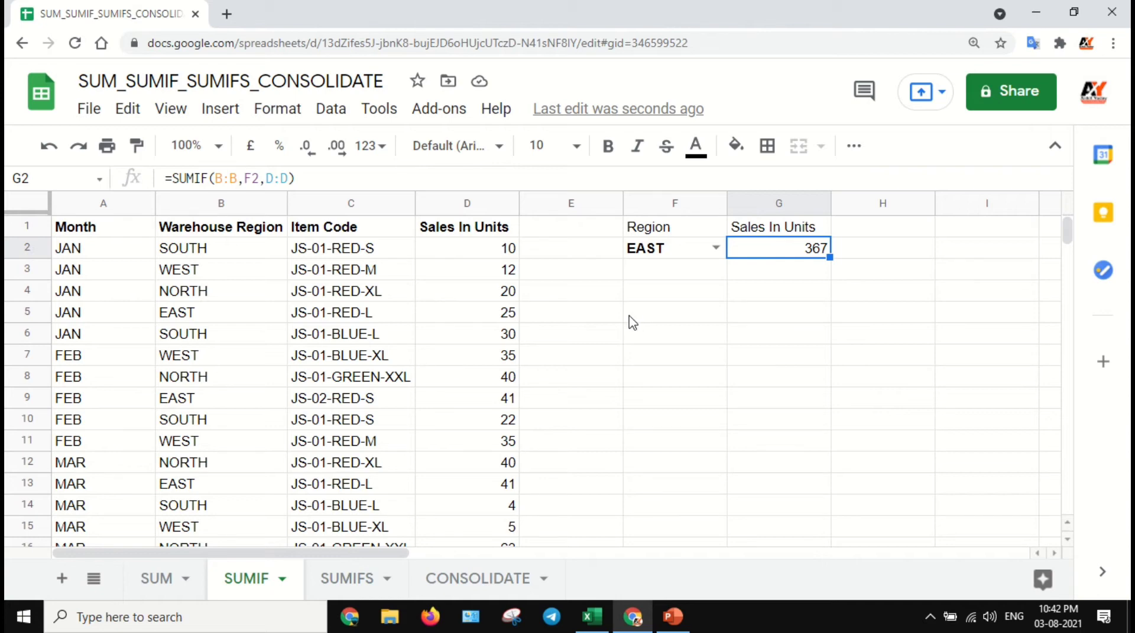
On the SUMIFS sheet, copy the headings and first record in A1:C2 and paste them as values only at F1
{"action": "left_click", "coordinate": [338, 588]}
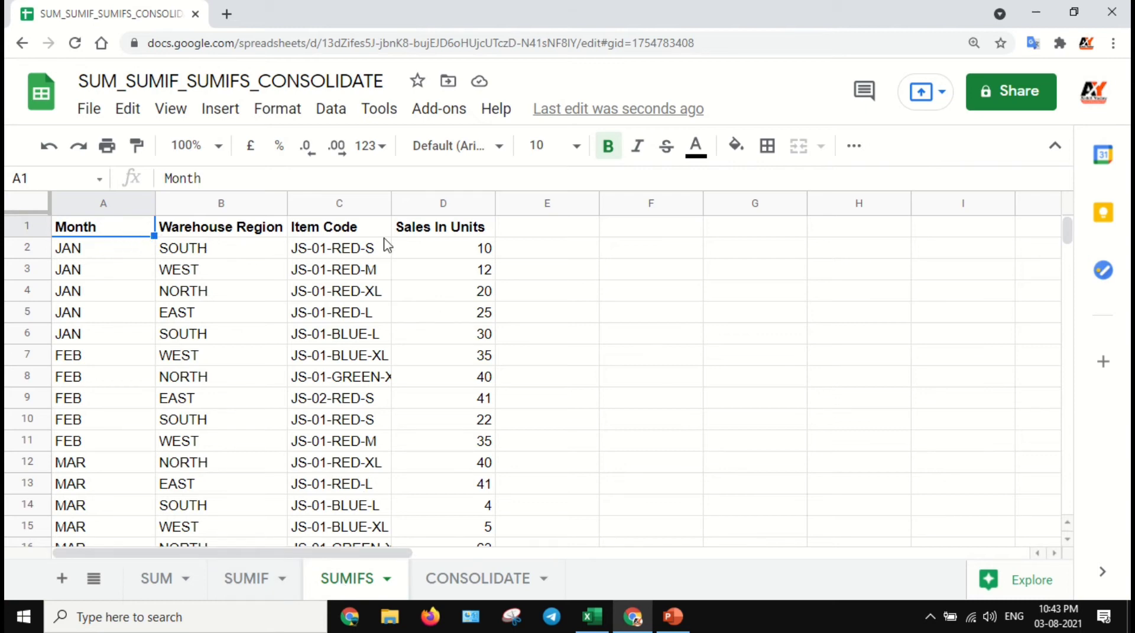
{"action": "left_click", "coordinate": [659, 232]}
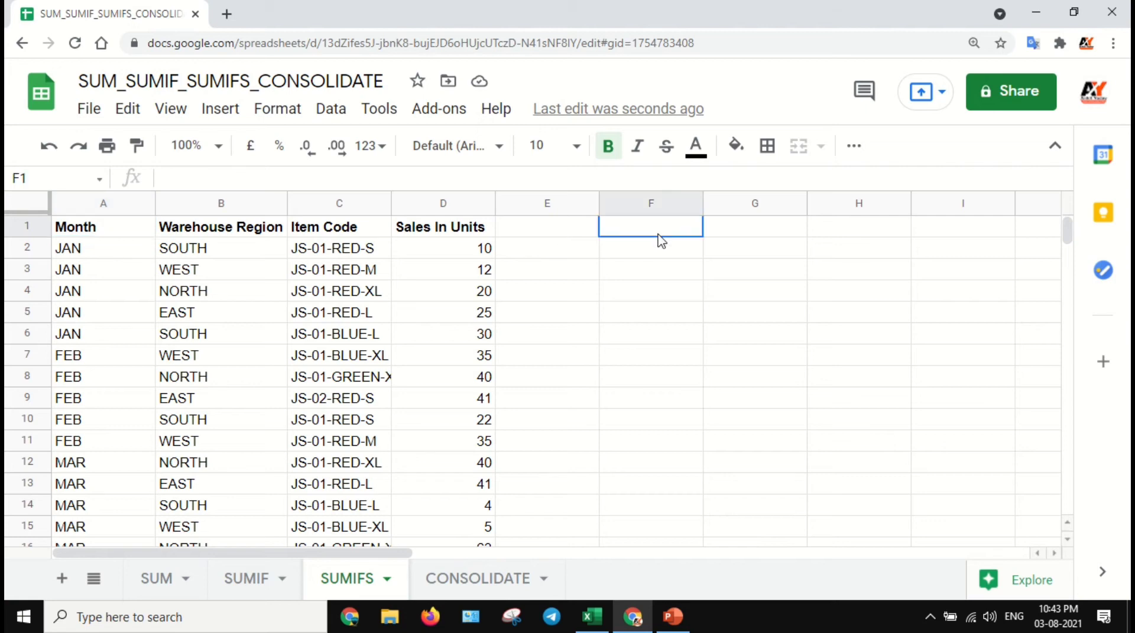
{"action": "left_click", "coordinate": [83, 232]}
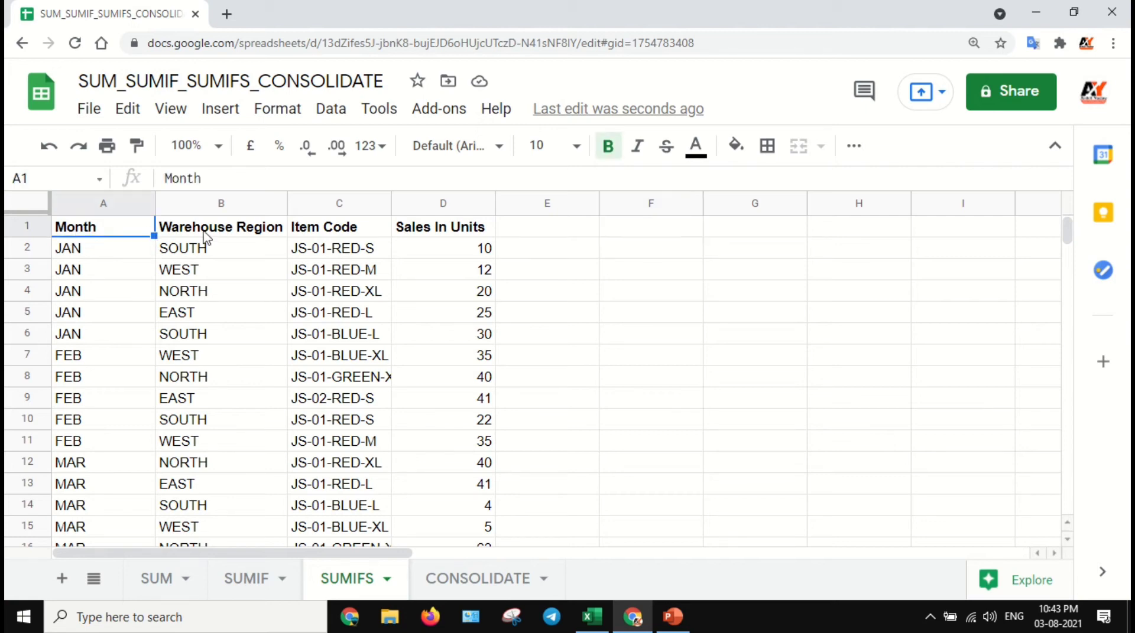
{"action": "left_click", "coordinate": [383, 258], "text": "shift"}
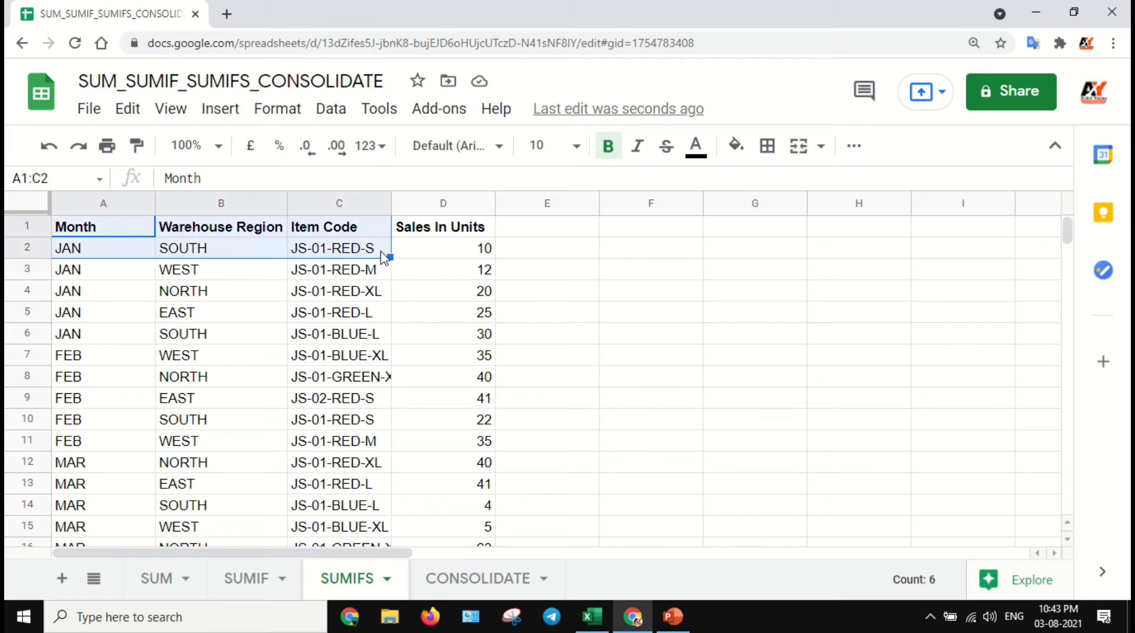
{"action": "key", "text": "ctrl+c"}
{"action": "left_click", "coordinate": [650, 227]}
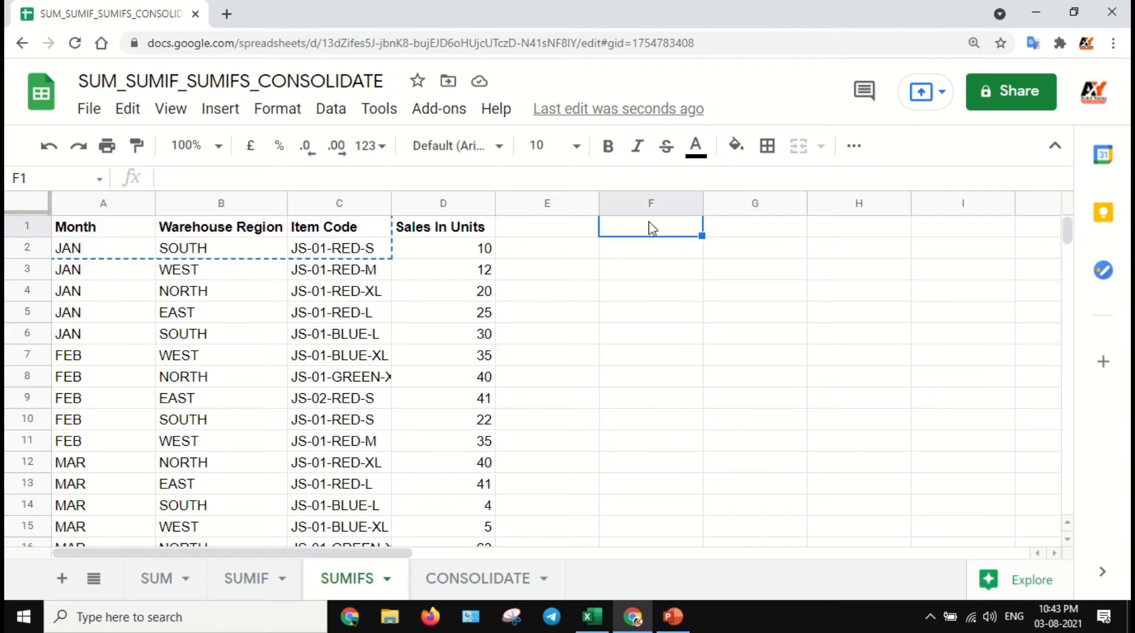
{"action": "key", "text": "ctrl+shift+v"}
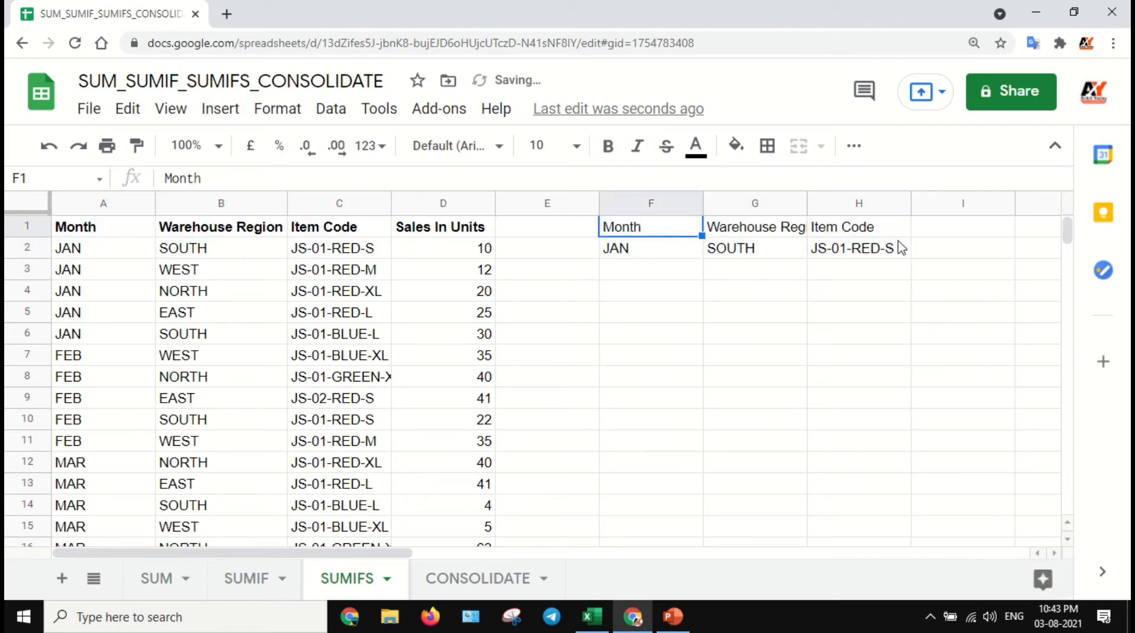
Enter the label SUM in I2 and make it and the headings in F1:H1 bold
{"action": "left_click", "coordinate": [936, 256]}
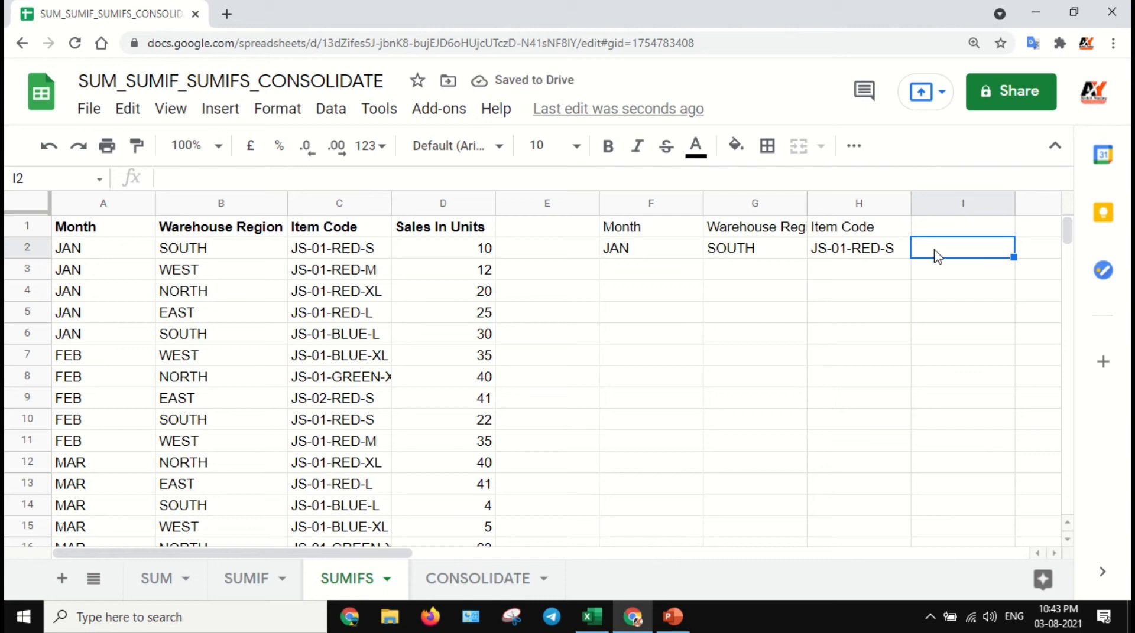
{"action": "type", "text": "SUM"}
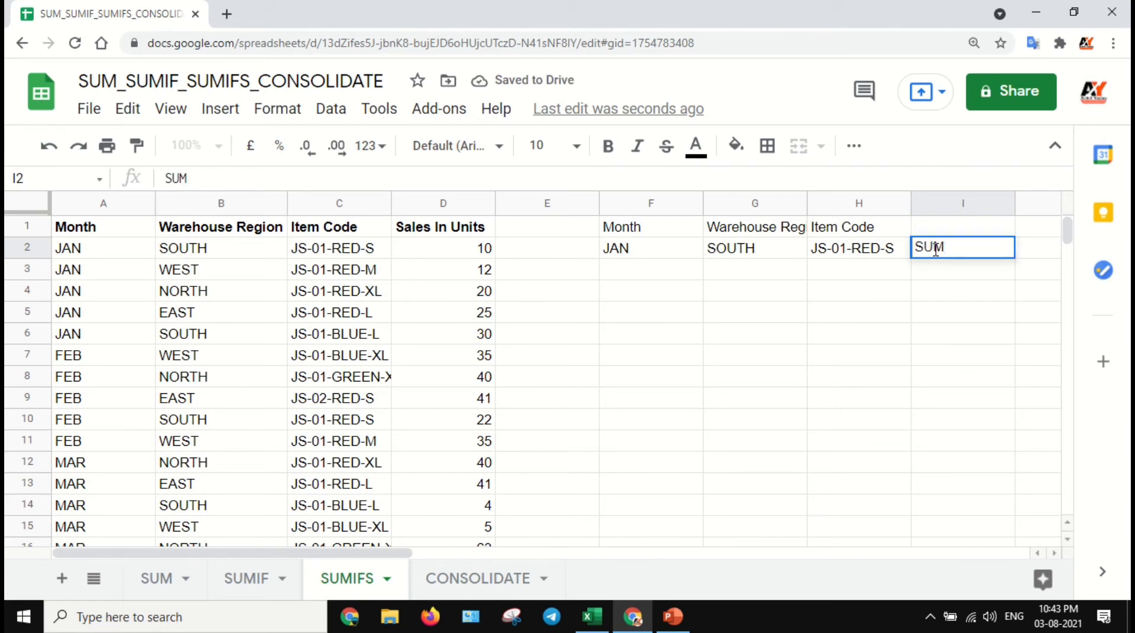
{"action": "key", "text": "Return"}
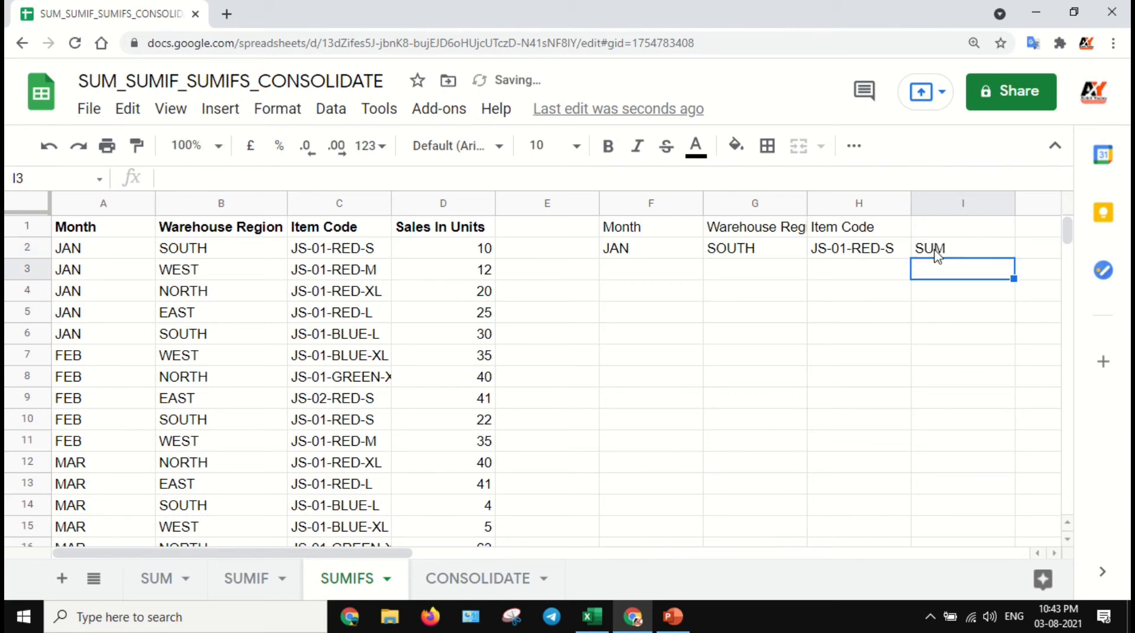
{"action": "left_click", "coordinate": [937, 250]}
{"action": "key", "text": "ctrl+b"}
{"action": "left_click_drag", "start_coordinate": [689, 233], "coordinate": [829, 233]}
{"action": "key", "text": "ctrl+b"}
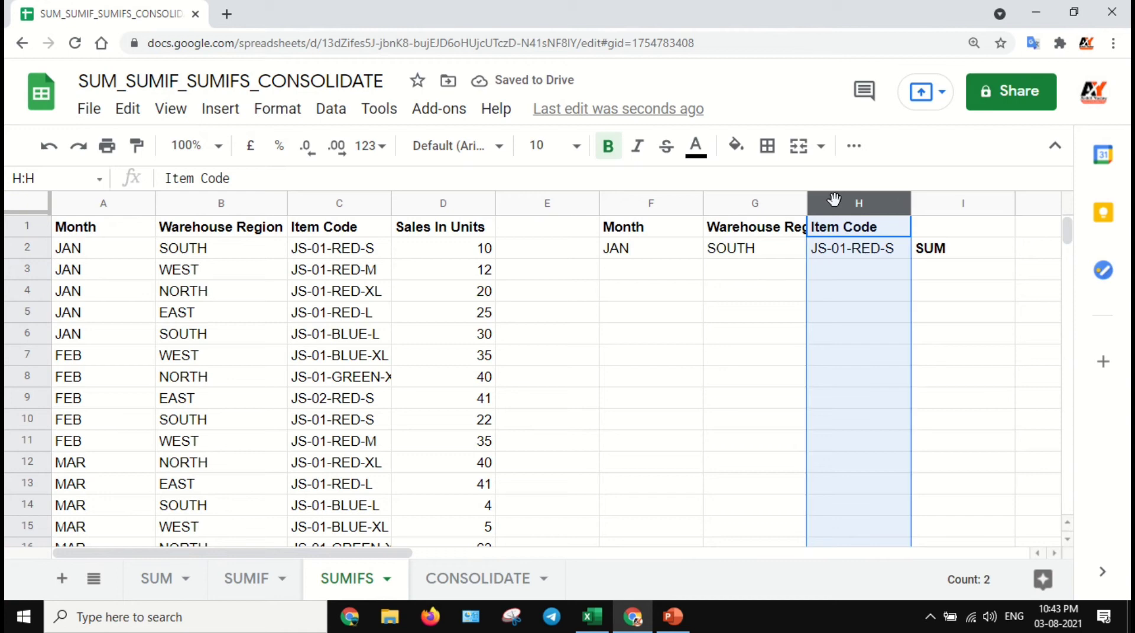
Delete the copied Item Code column H and fit the width of column G to its Warehouse Region heading
{"action": "key", "text": "ctrl+alt+minus"}
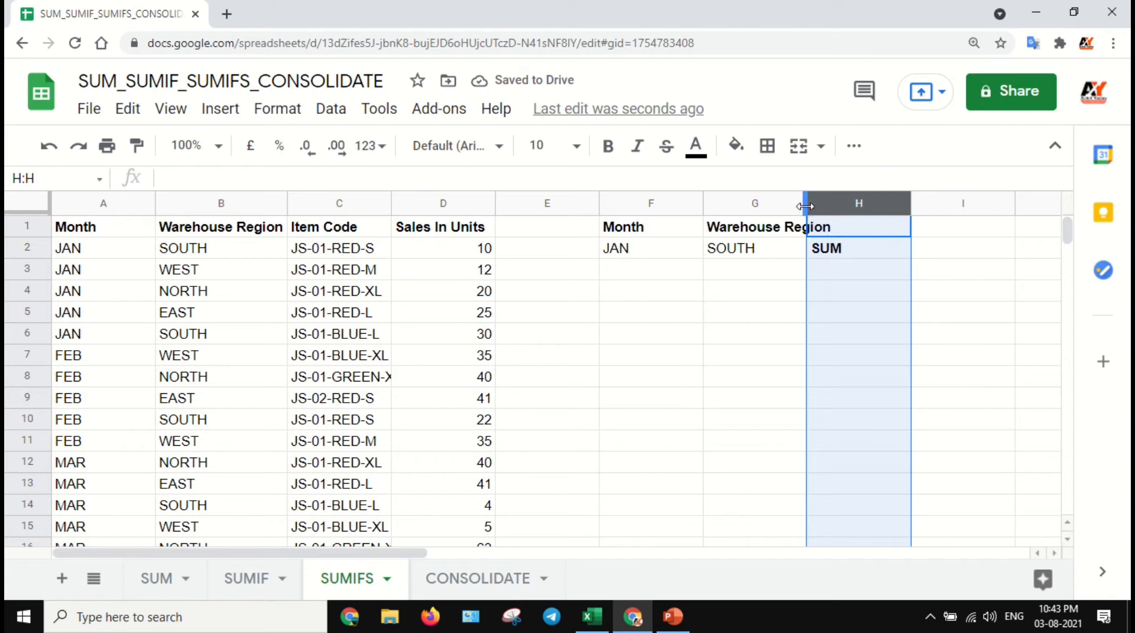
{"action": "double_click", "coordinate": [806, 200]}
Review the month and region criteria in F2 and G2, the SUM cell H2 and the matching source data in column A
{"action": "left_click", "coordinate": [648, 255]}
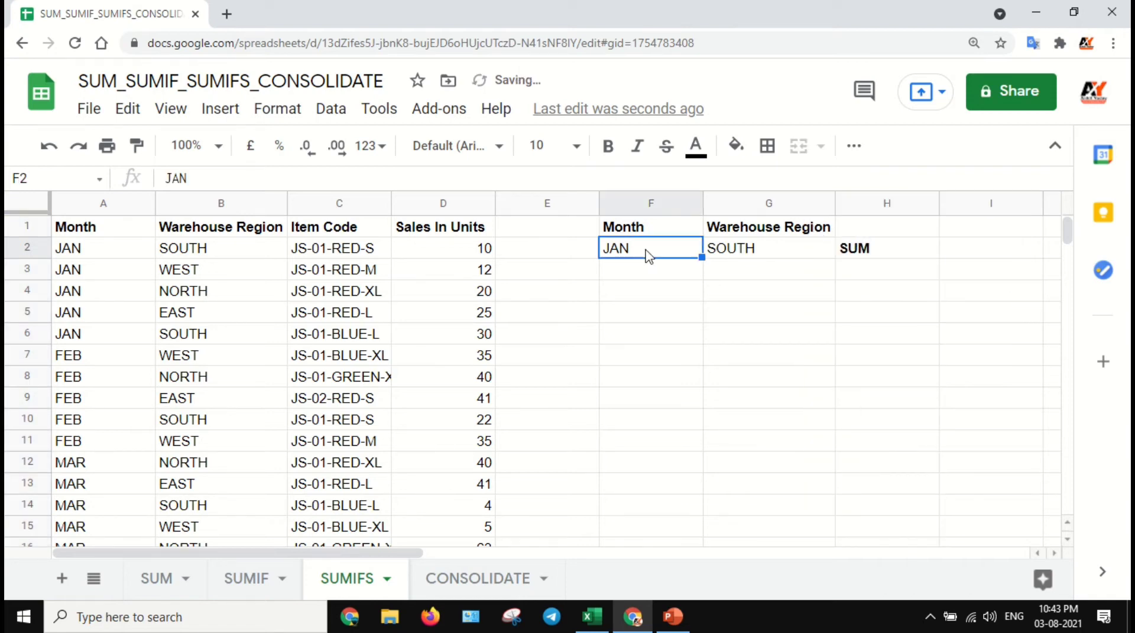
{"action": "left_click", "coordinate": [766, 256]}
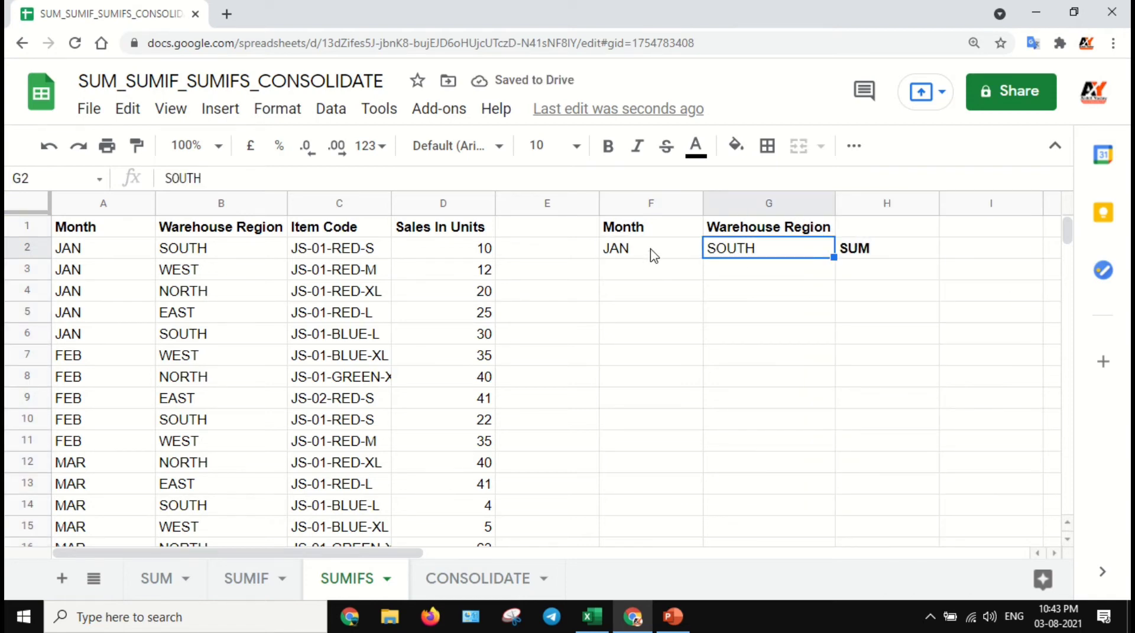
{"action": "left_click", "coordinate": [654, 254]}
{"action": "left_click", "coordinate": [764, 254]}
{"action": "left_click", "coordinate": [873, 255]}
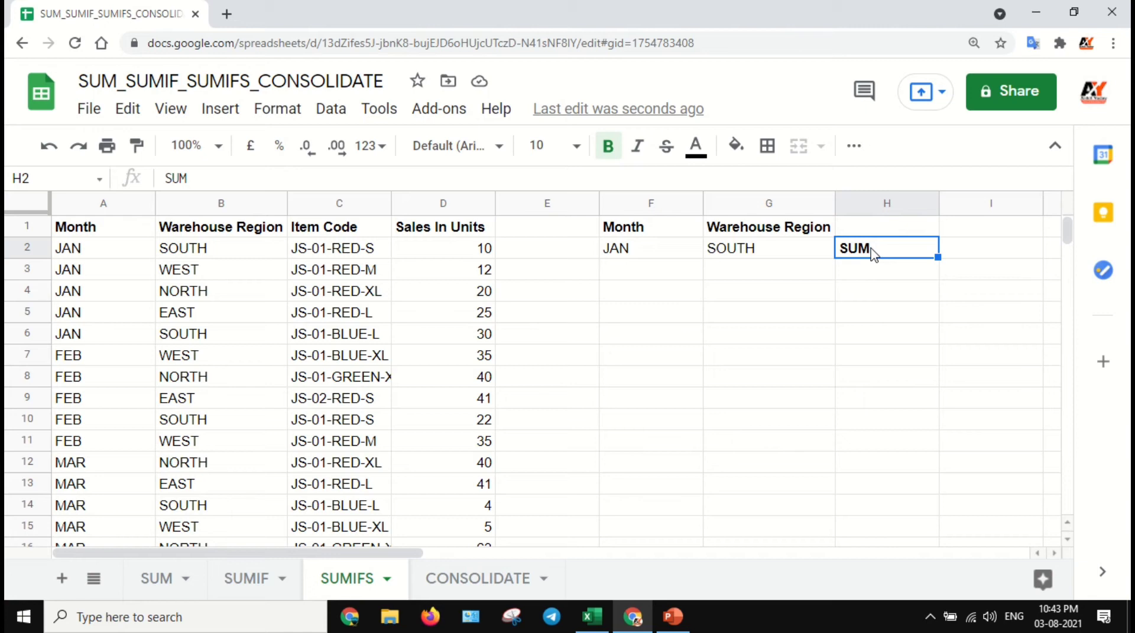
{"action": "left_click", "coordinate": [128, 254]}
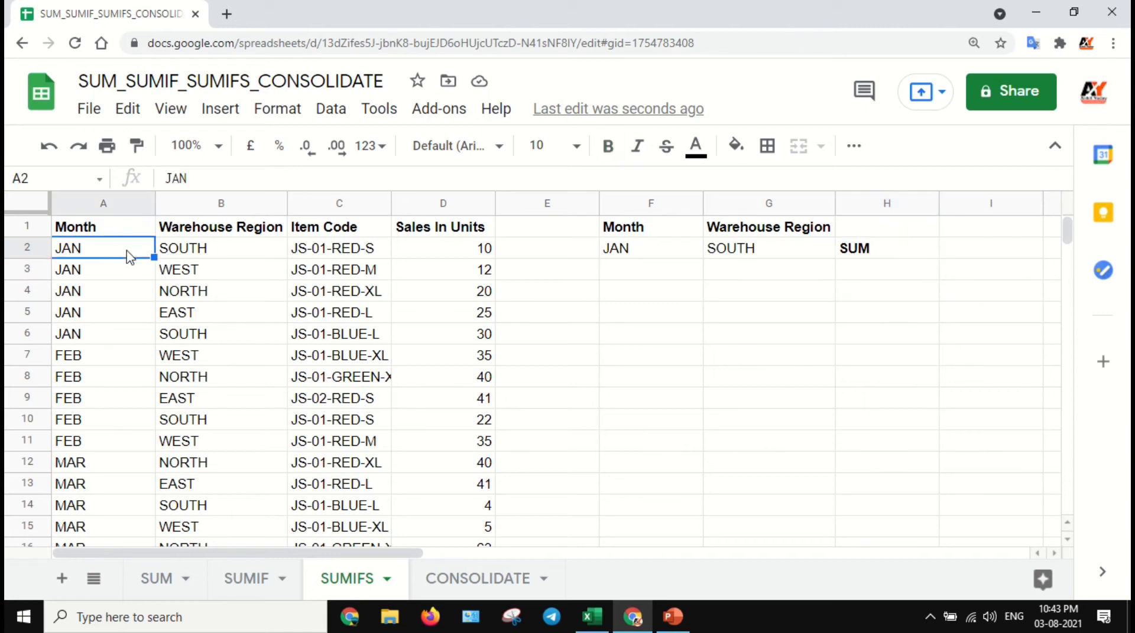
Check the sum of Sales In Units for the two JAN SOUTH records, using cells D2 and D6
{"action": "left_click", "coordinate": [213, 254]}
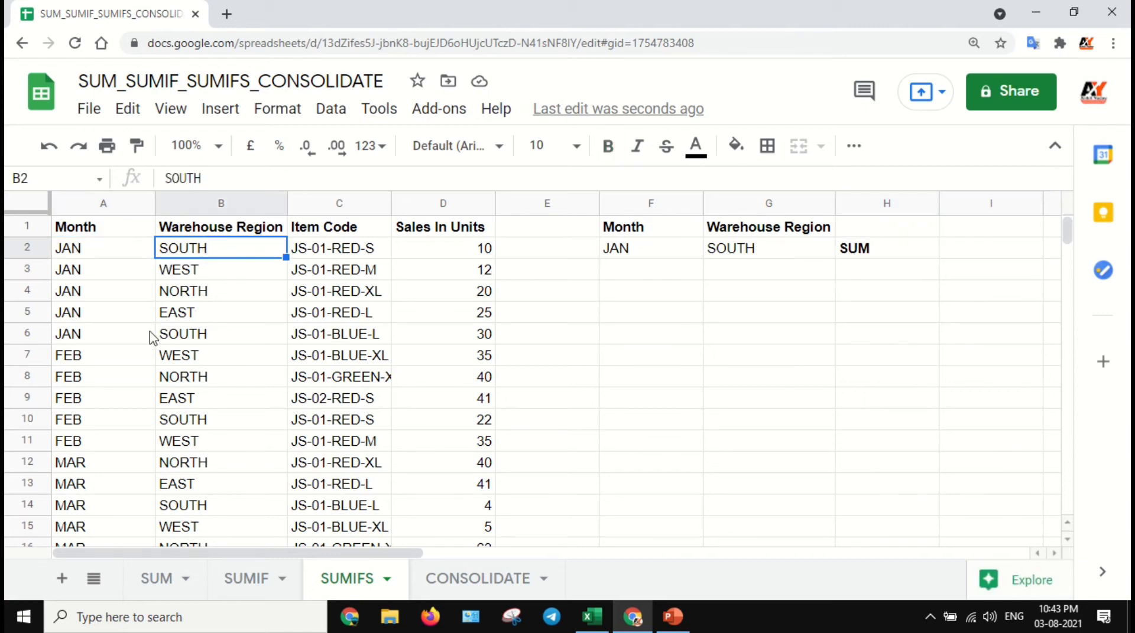
{"action": "left_click", "coordinate": [198, 341], "text": "ctrl"}
{"action": "left_click", "coordinate": [449, 337]}
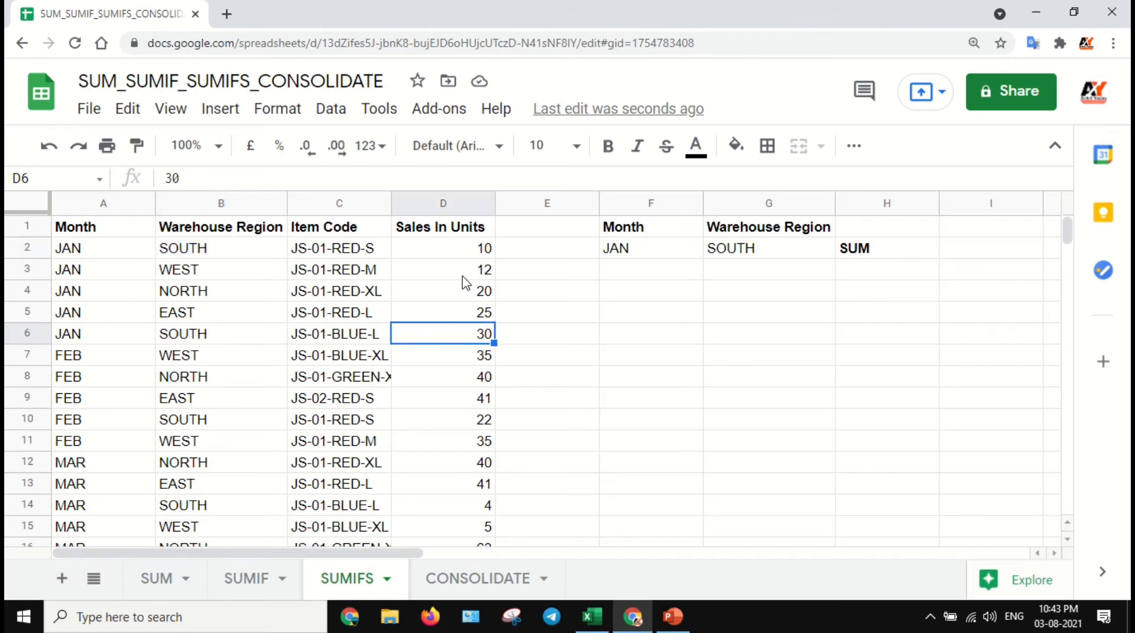
{"action": "left_click", "coordinate": [464, 251], "text": "ctrl"}
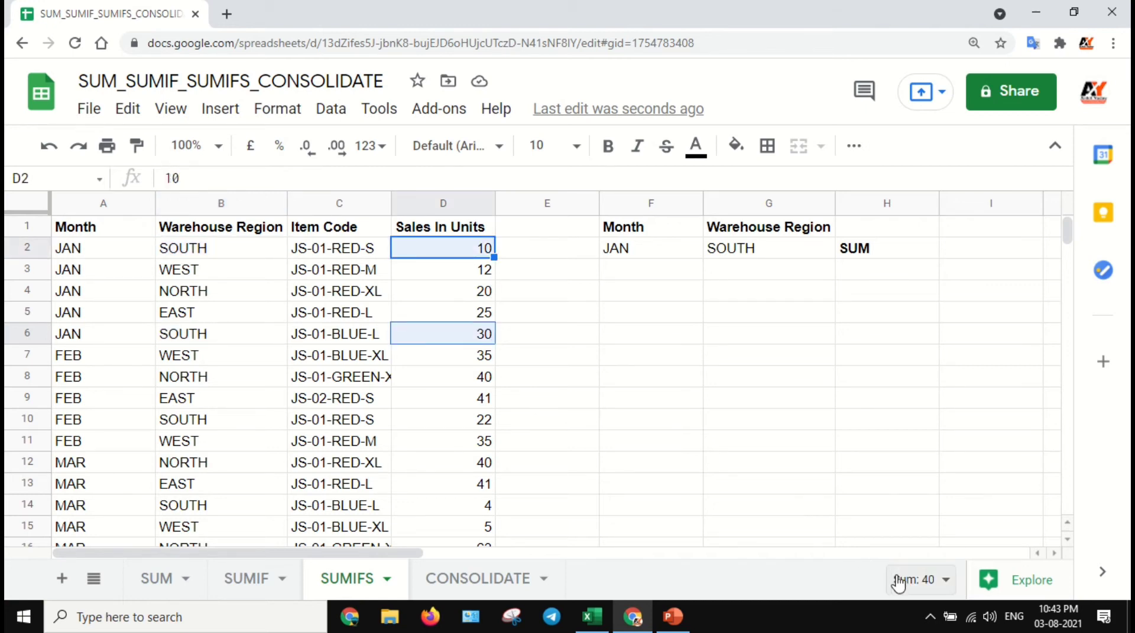
Replace the SUM label in H2 with =SUMIFS(D:D,A:A,F2) to total Sales In Units for the month in F2
{"action": "left_click", "coordinate": [862, 253]}
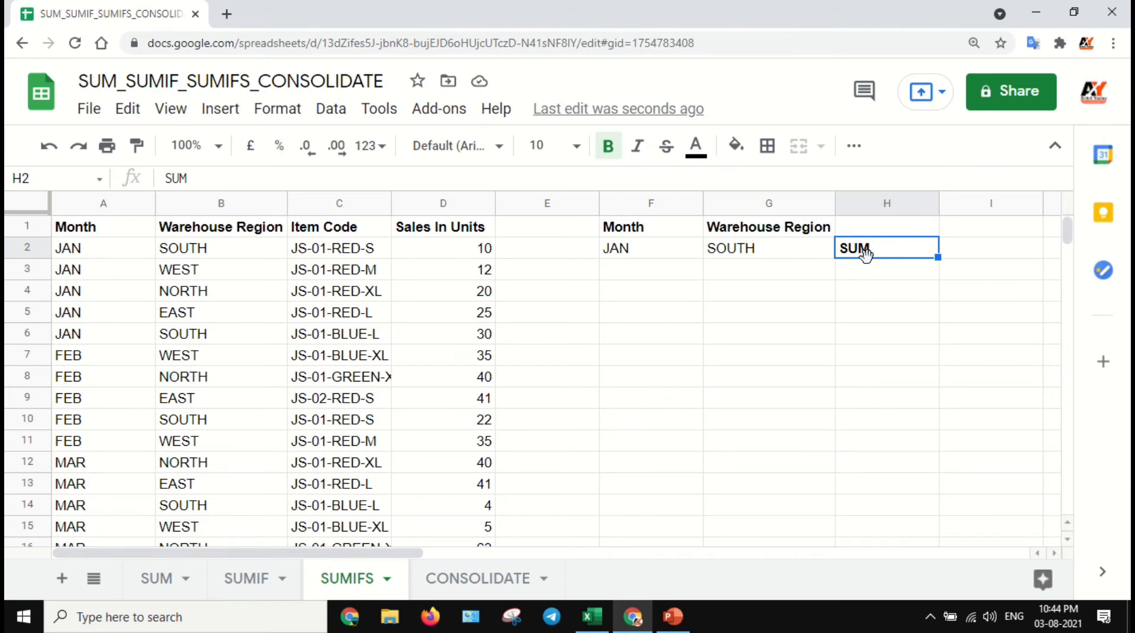
{"action": "type", "text": "="}
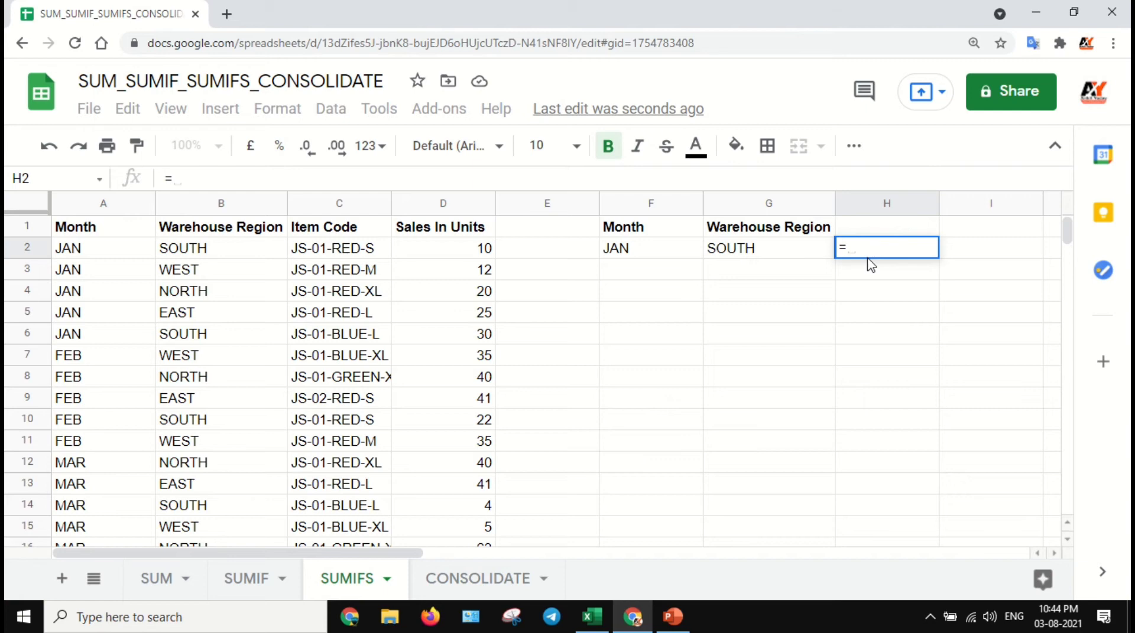
{"action": "type", "text": "su"}
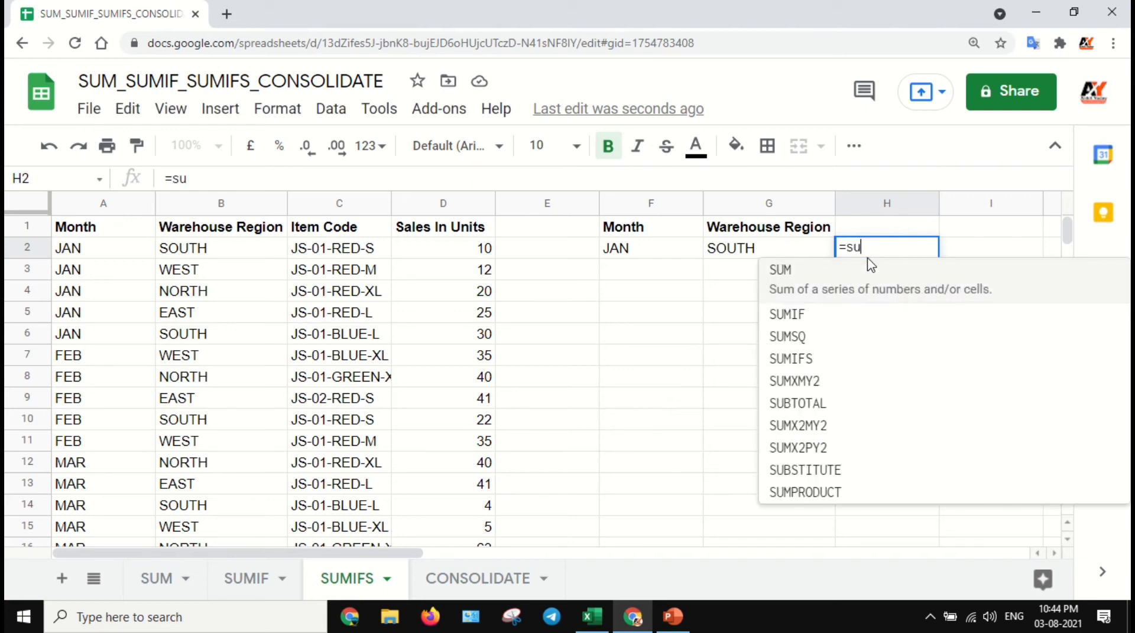
{"action": "type", "text": "mifs"}
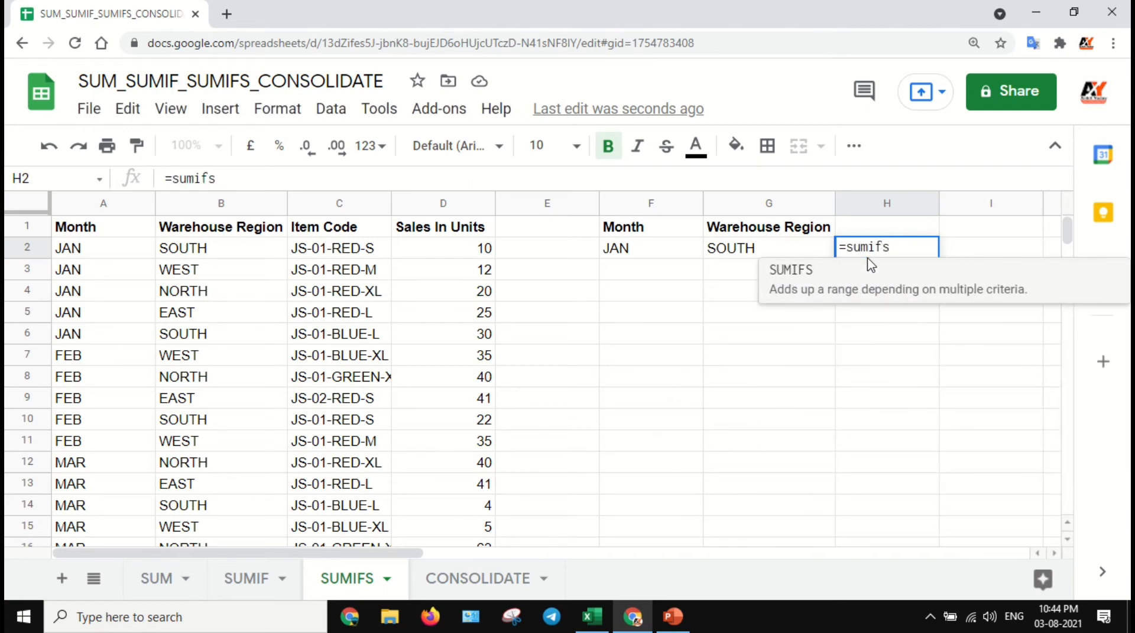
{"action": "key", "text": "Tab"}
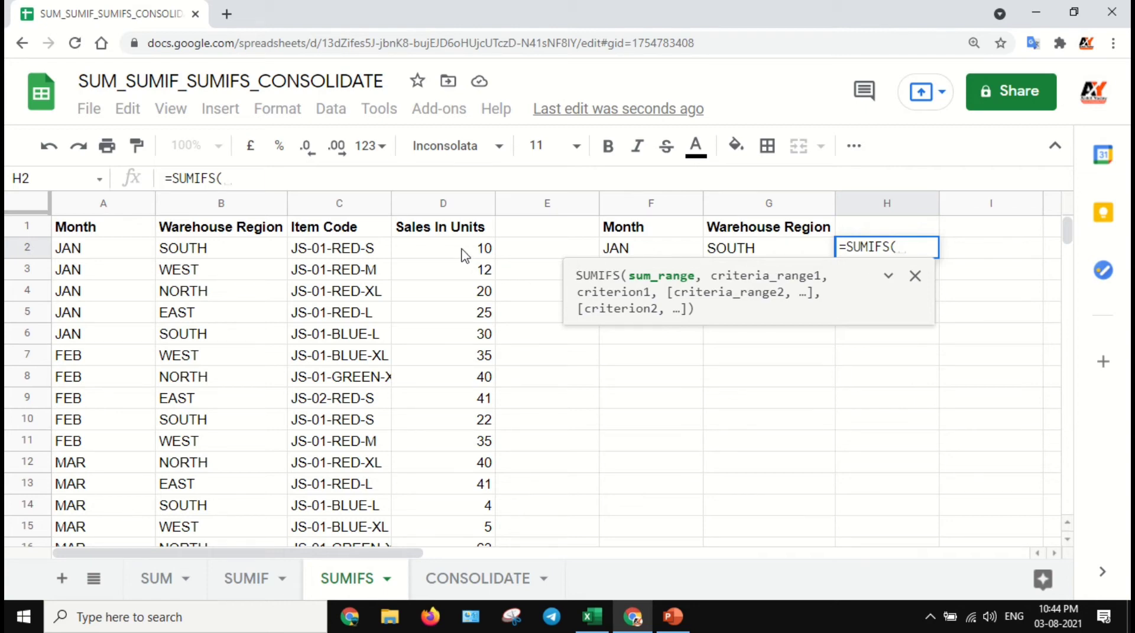
{"action": "left_click", "coordinate": [458, 205]}
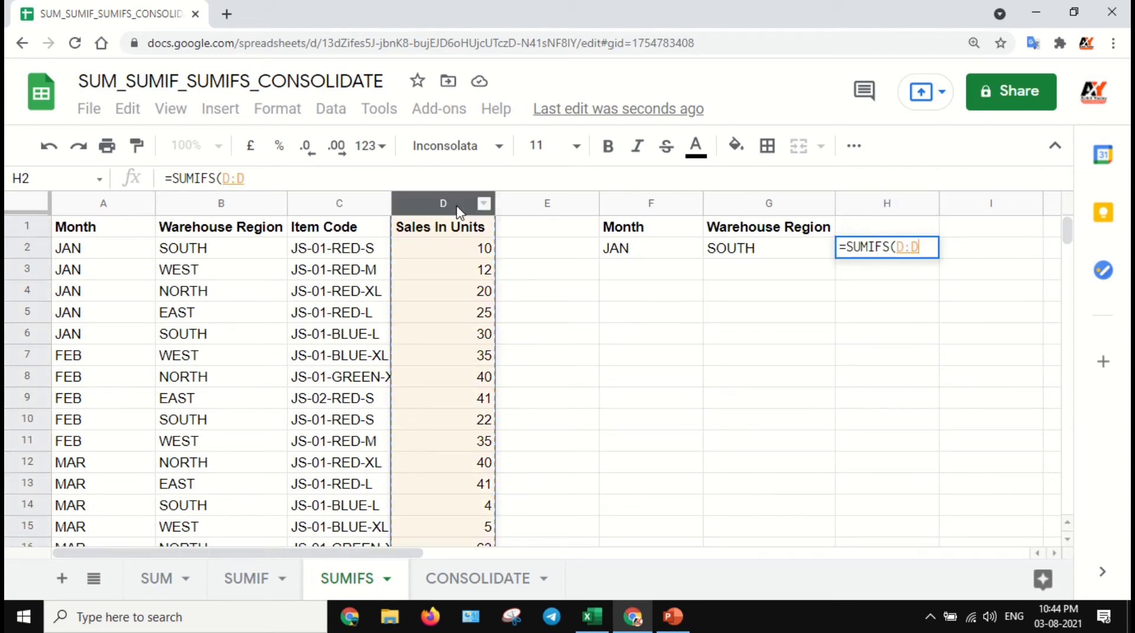
{"action": "type", "text": ","}
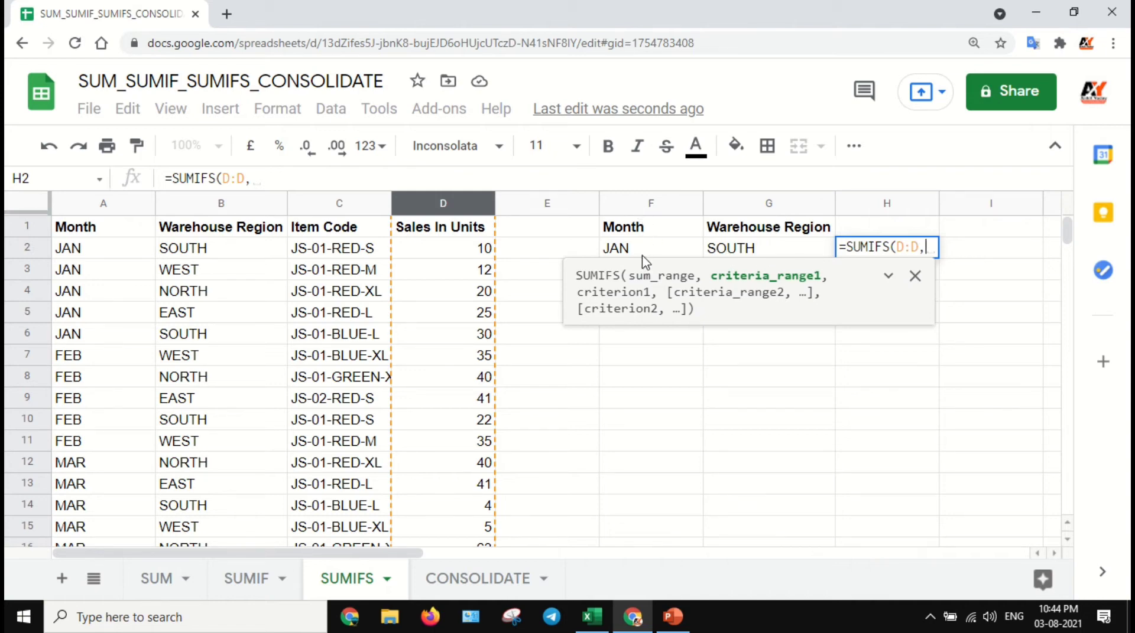
{"action": "left_click", "coordinate": [92, 212]}
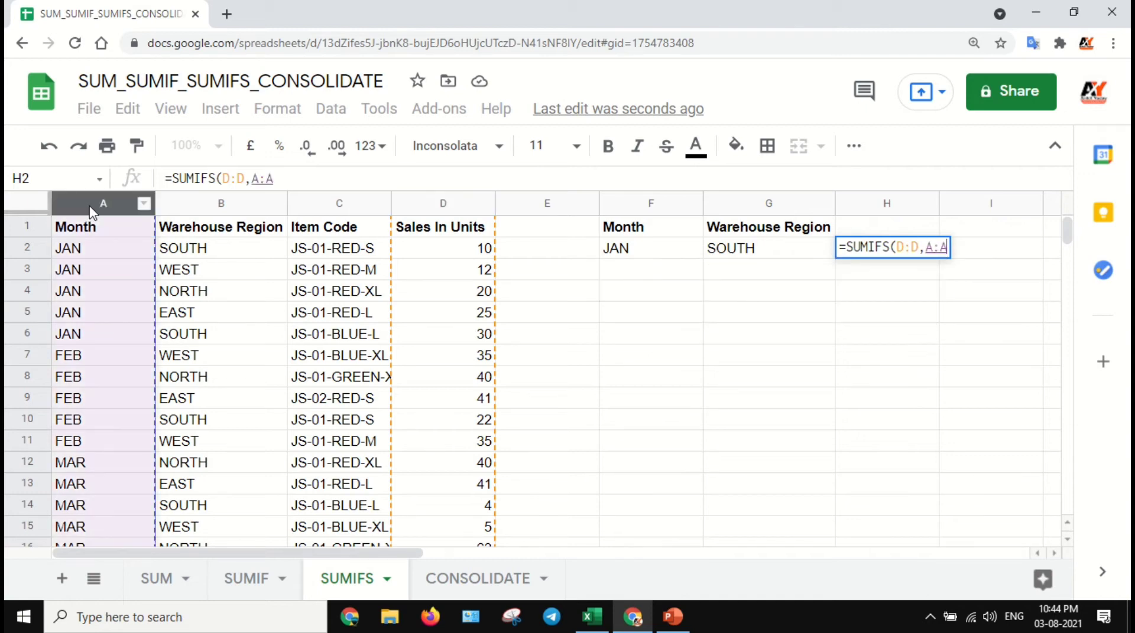
{"action": "type", "text": ","}
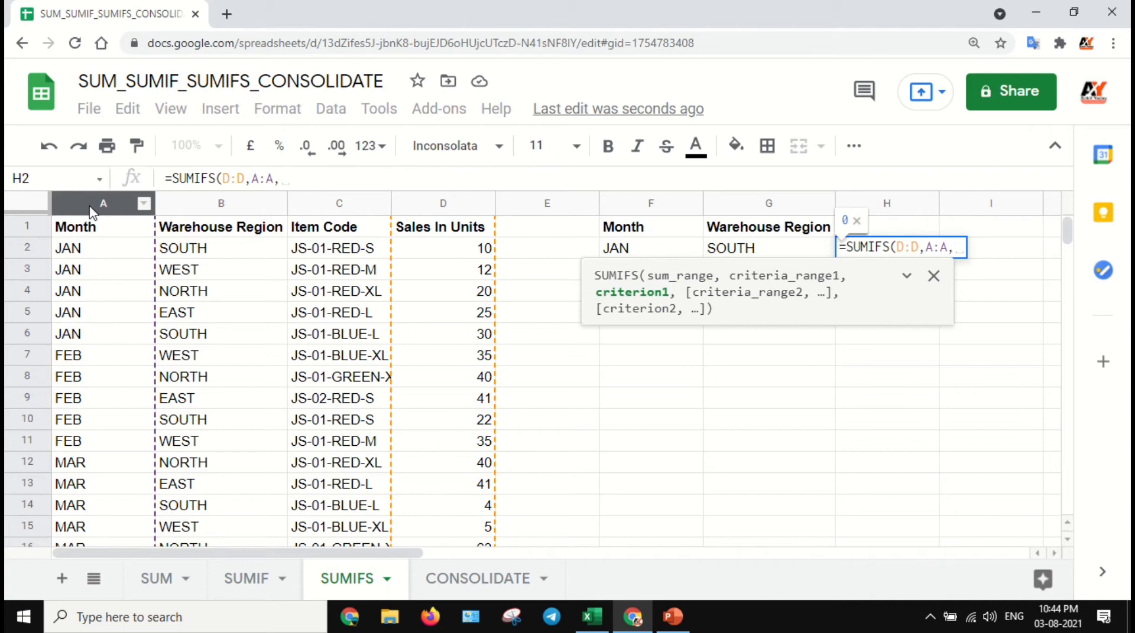
{"action": "left_click", "coordinate": [651, 252]}
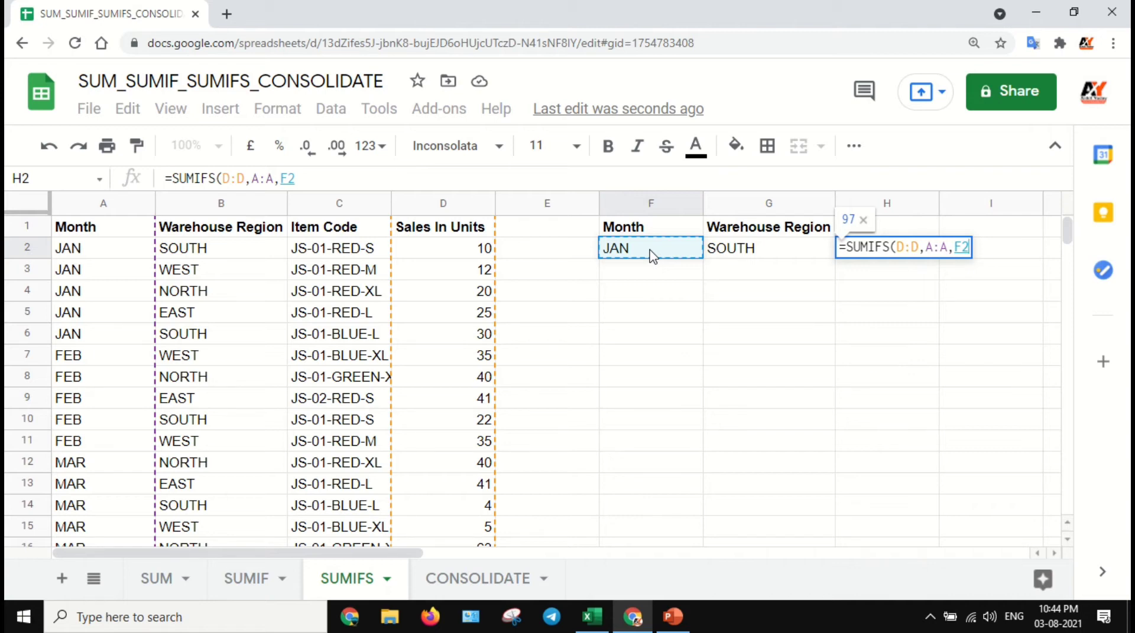
{"action": "type", "text": ")"}
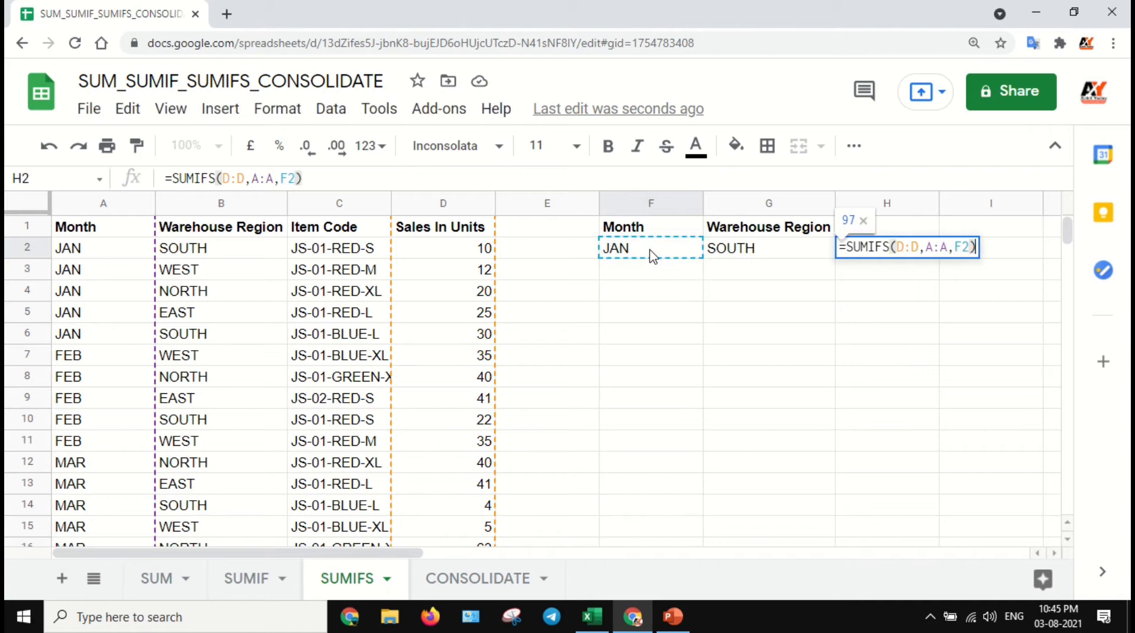
{"action": "key", "text": "Return"}
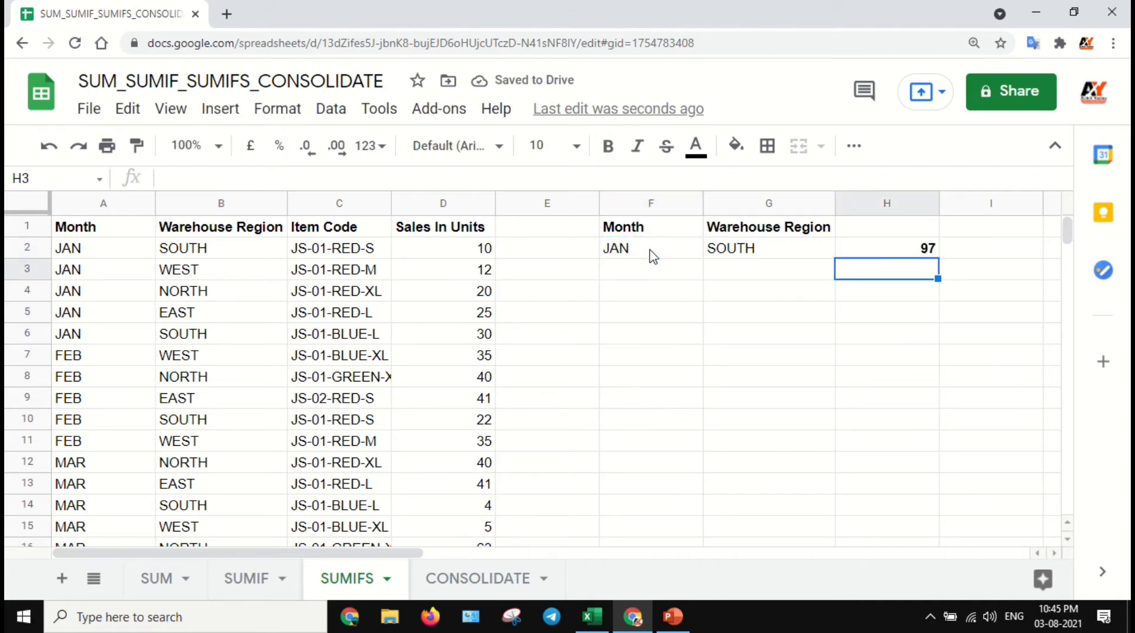
Compare the monthly total in H2 with the JAN records in A2:A6 and the sum of their units in D2:D6
{"action": "left_click", "coordinate": [653, 254]}
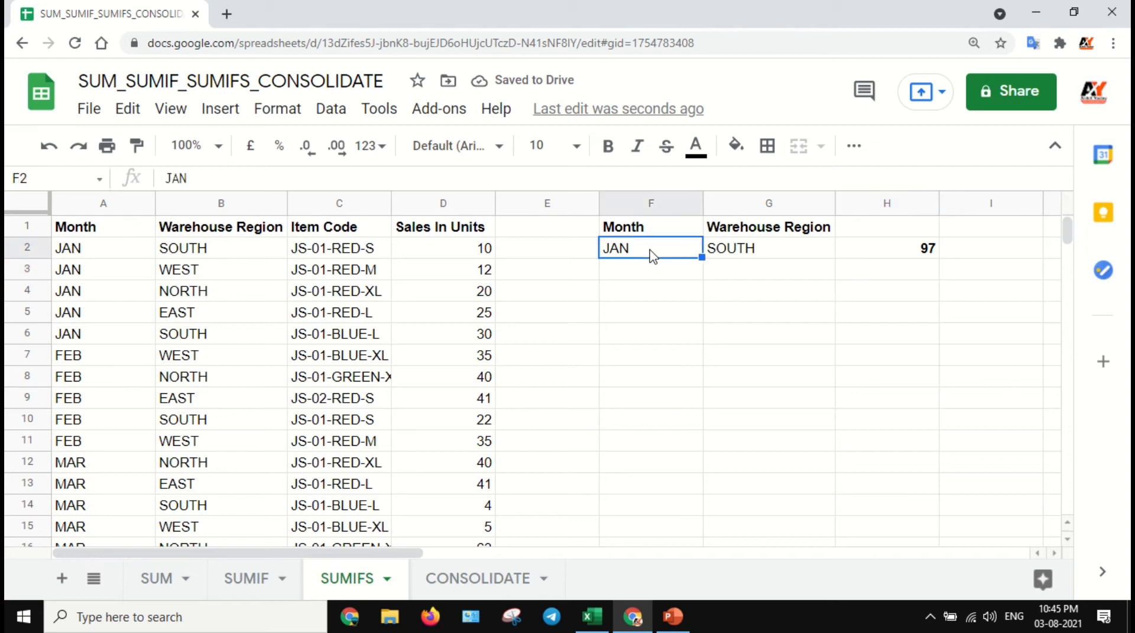
{"action": "left_click", "coordinate": [921, 252]}
{"action": "left_click", "coordinate": [629, 249]}
{"action": "left_click", "coordinate": [114, 251]}
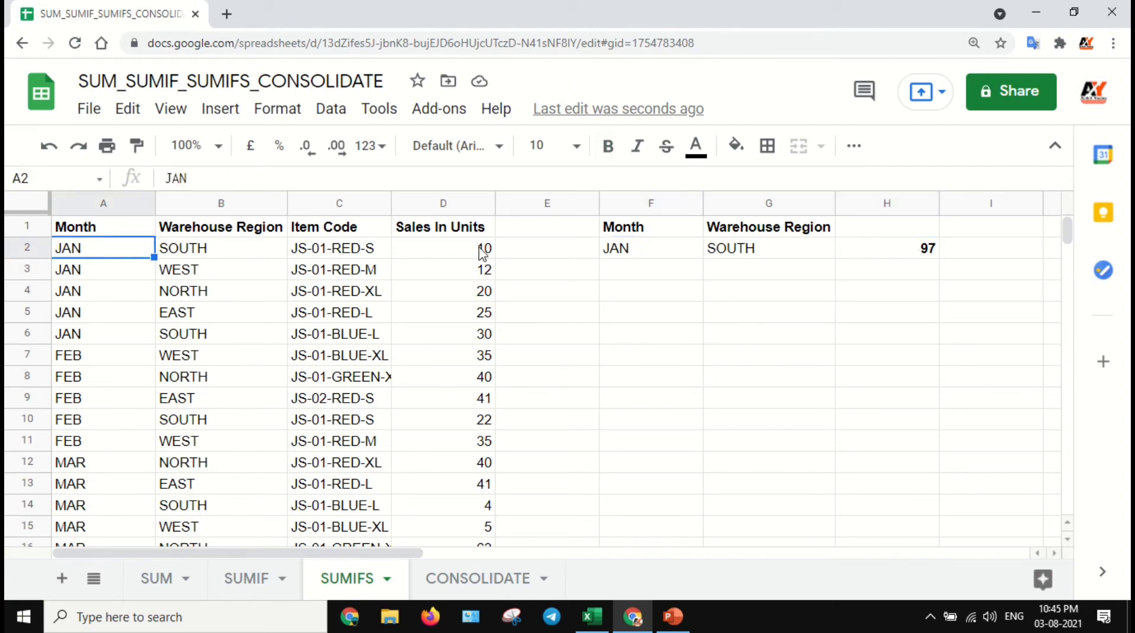
{"action": "left_click", "coordinate": [98, 338]}
{"action": "left_click", "coordinate": [104, 255], "text": "shift"}
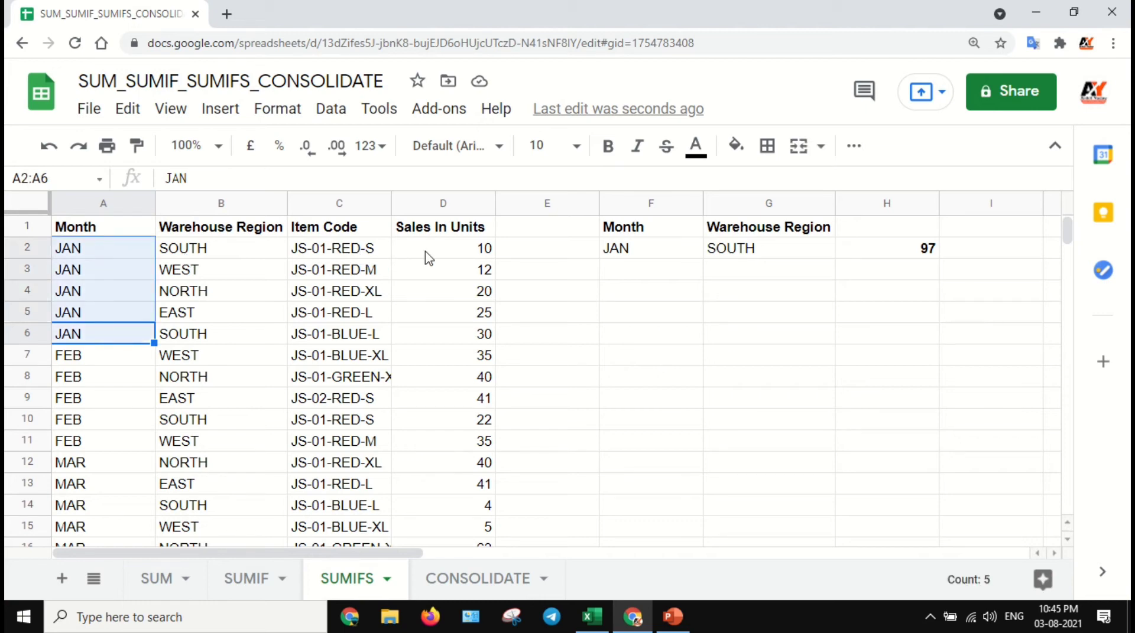
{"action": "left_click_drag", "start_coordinate": [427, 253], "coordinate": [436, 336]}
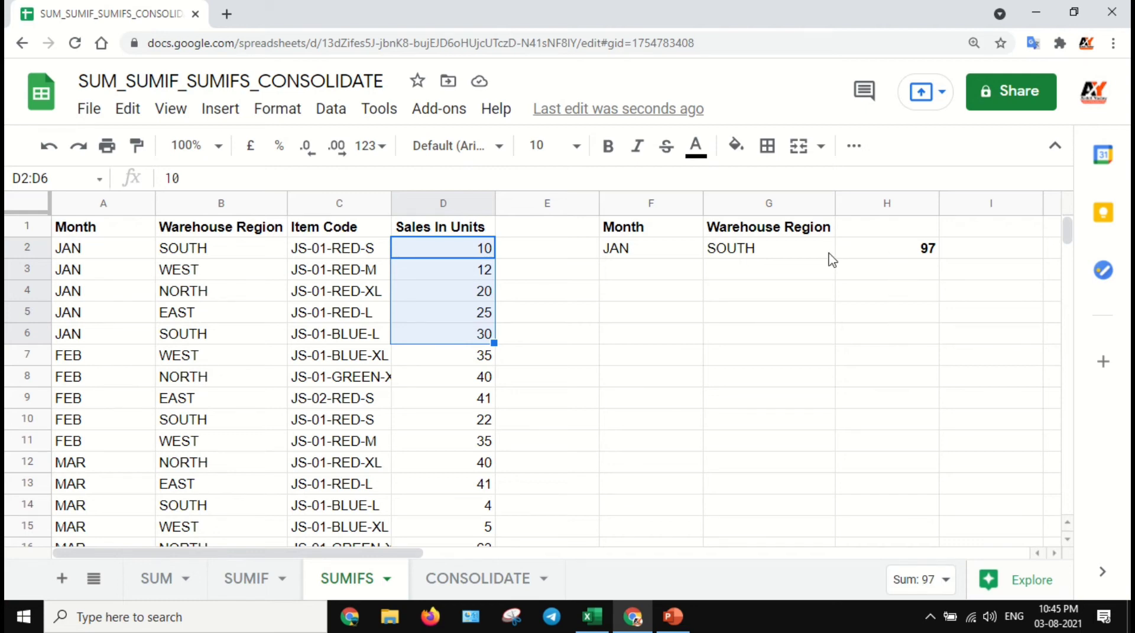
{"action": "left_click", "coordinate": [656, 256]}
Add the warehouse region as second criterion in H2, making the formula =SUMIFS(D:D,A:A,F2,B:B,G2)
{"action": "left_click", "coordinate": [858, 260]}
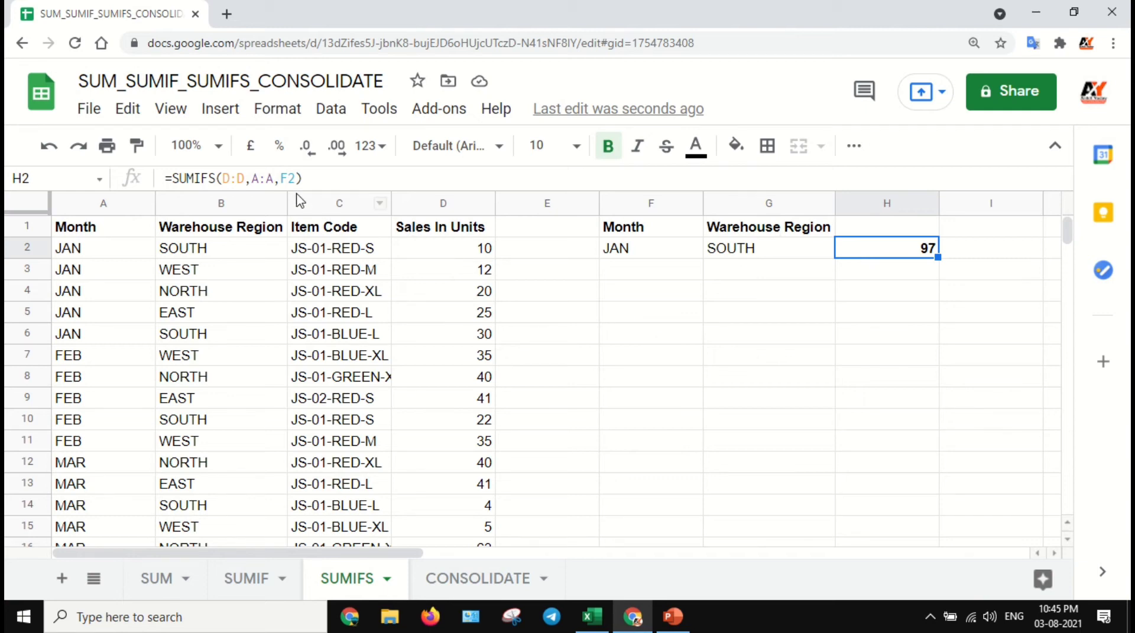
{"action": "left_click", "coordinate": [326, 180]}
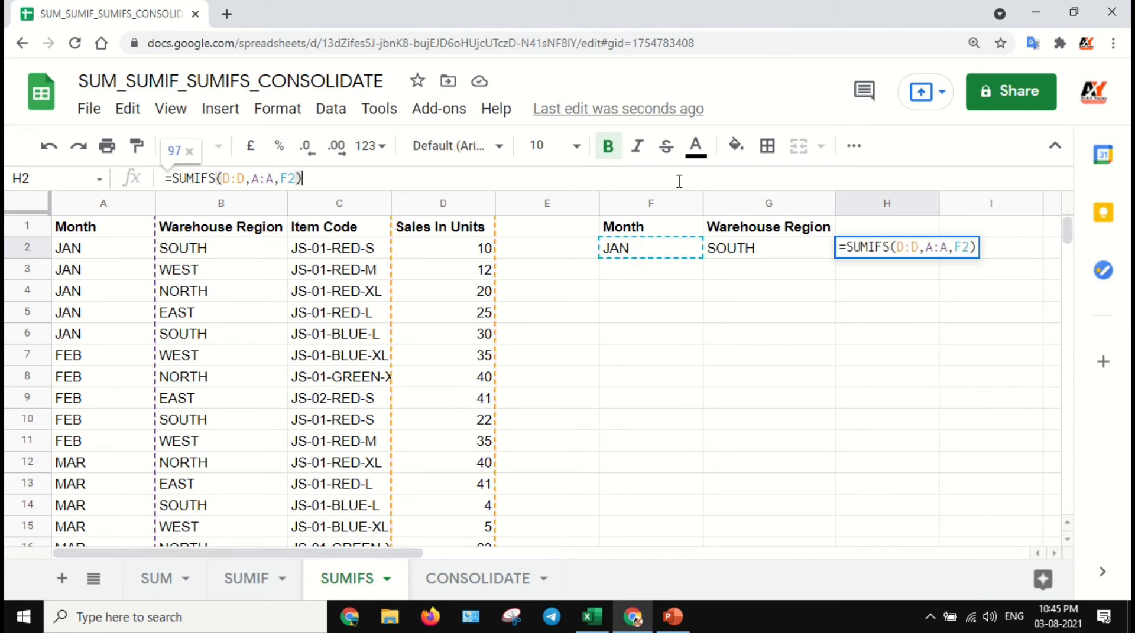
{"action": "key", "text": "BackSpace"}
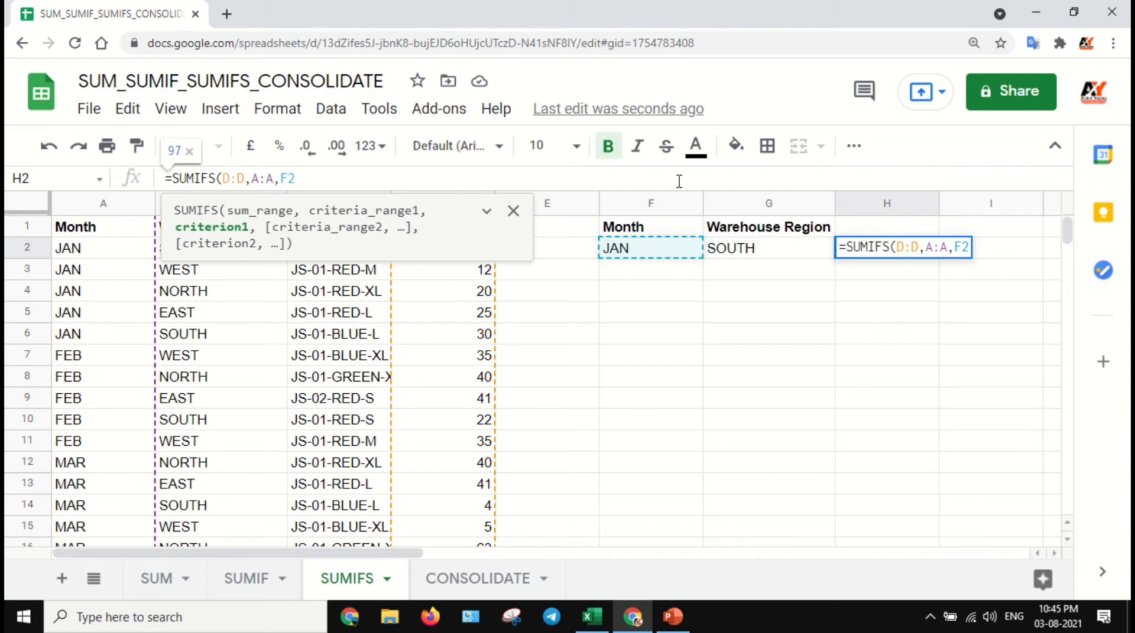
{"action": "type", "text": ","}
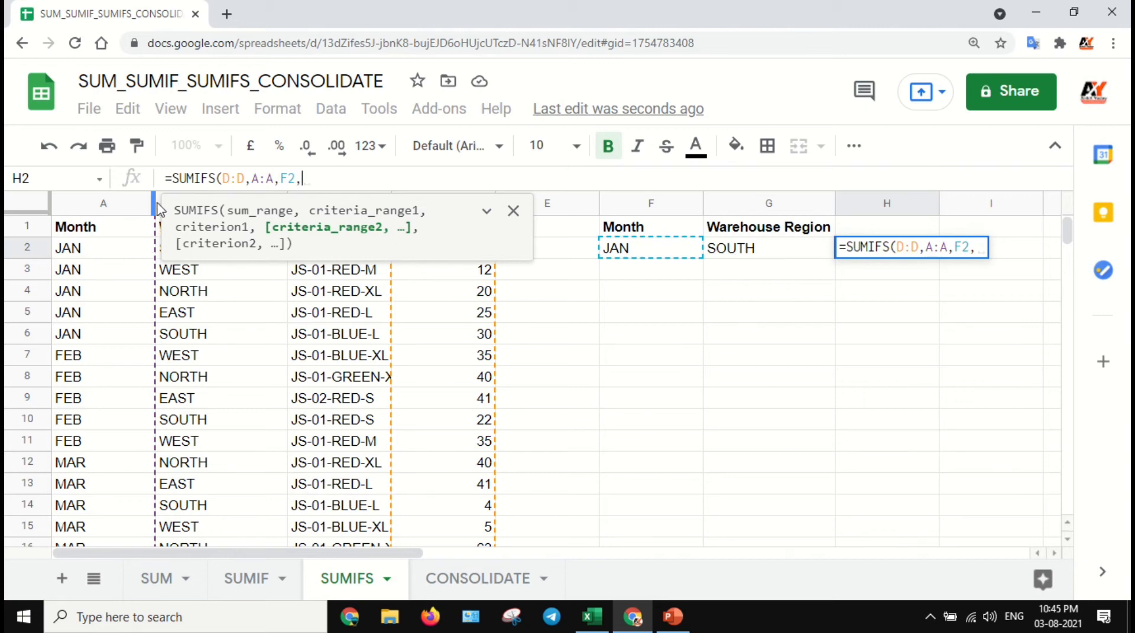
{"action": "left_click", "coordinate": [197, 264]}
{"action": "left_click", "coordinate": [196, 204]}
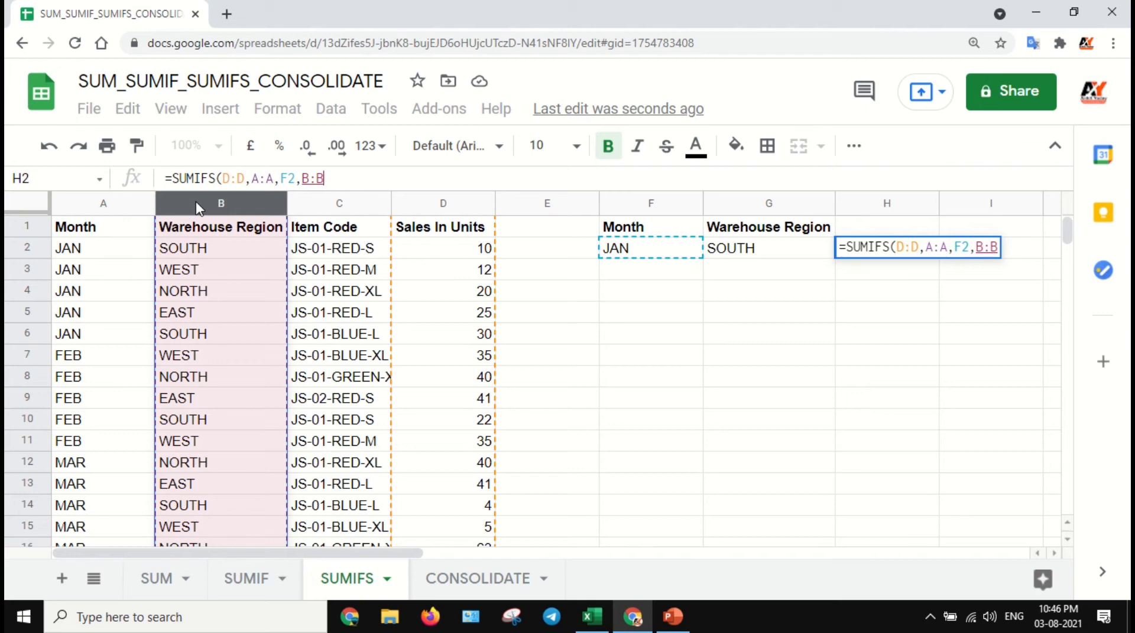
{"action": "type", "text": ","}
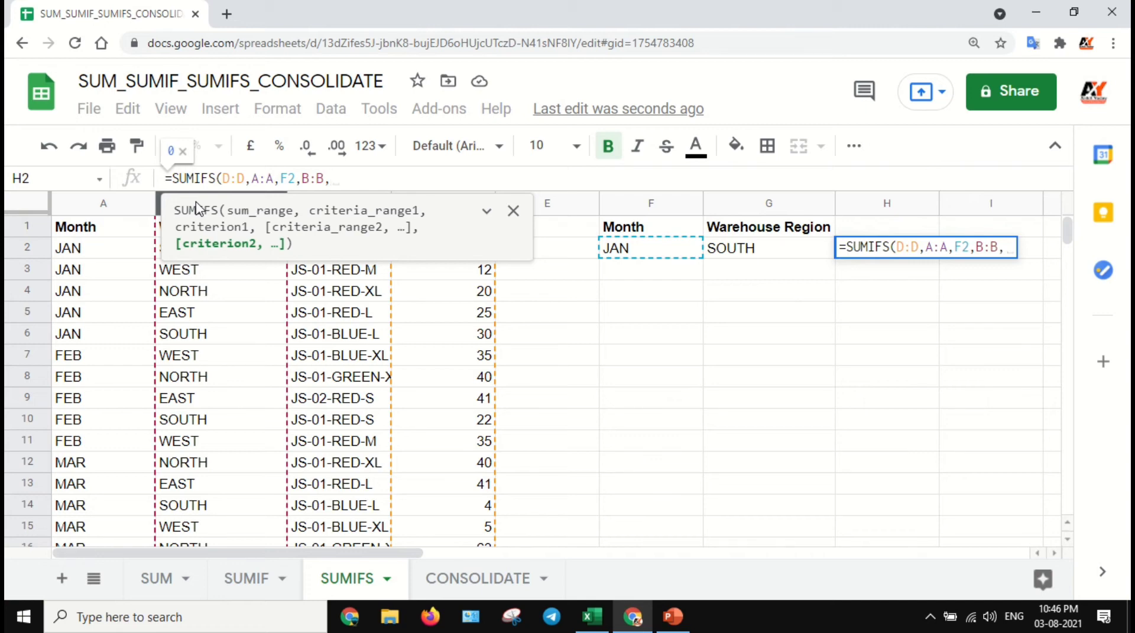
{"action": "left_click", "coordinate": [801, 251]}
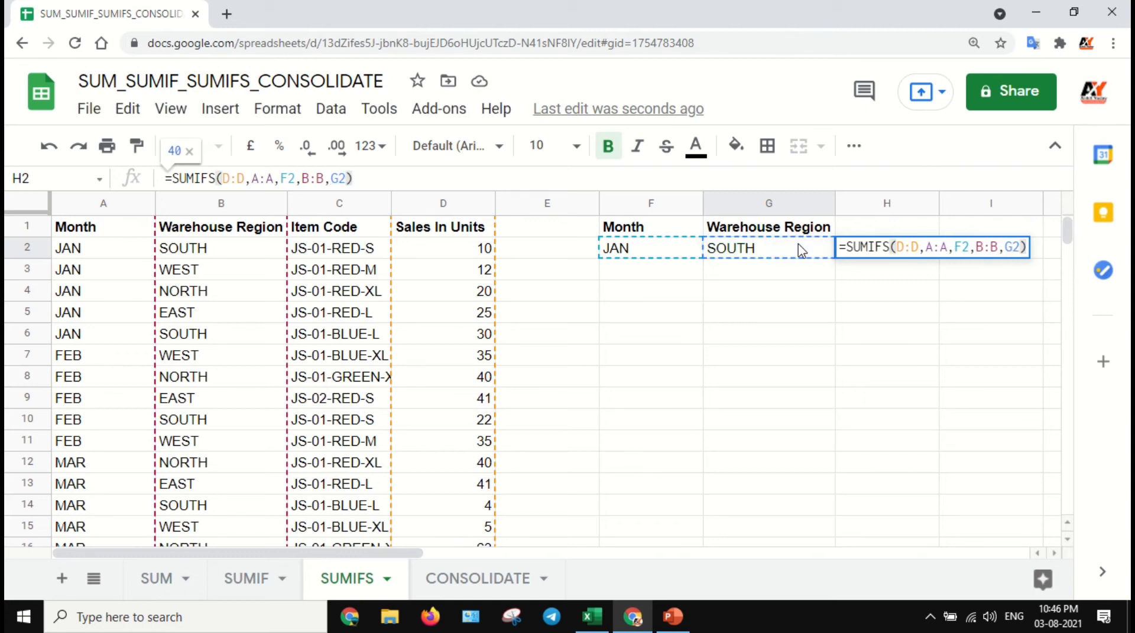
{"action": "key", "text": "Return"}
Compare the result in H2 with the JAN SOUTH records in rows 2 and 6 and the sum of D2 and D6
{"action": "left_click", "coordinate": [893, 249]}
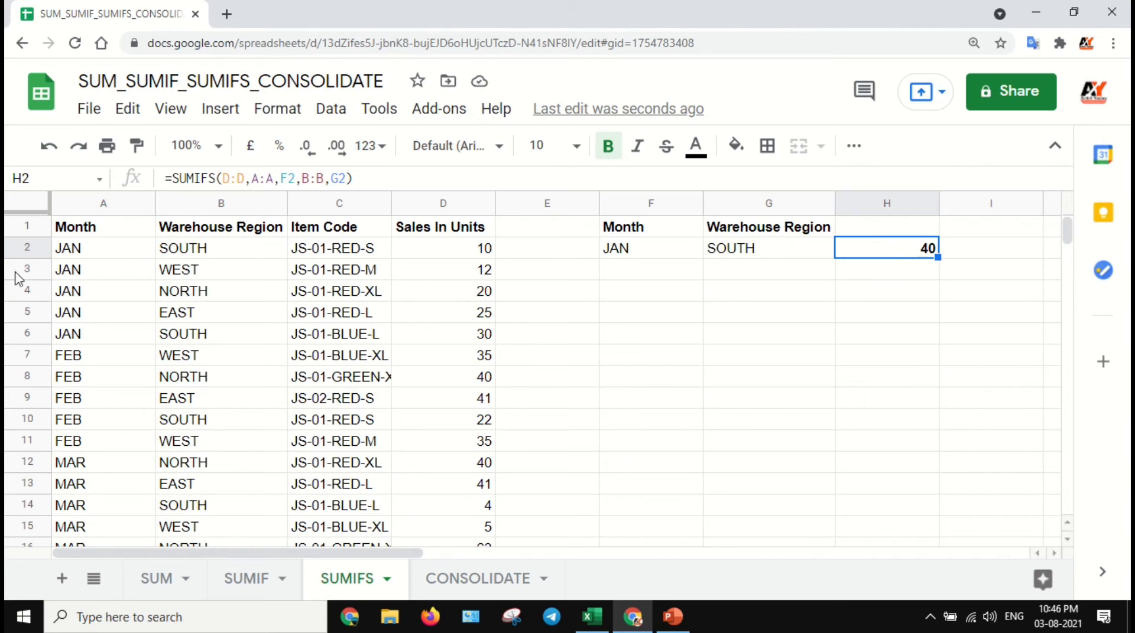
{"action": "left_click", "coordinate": [74, 257]}
{"action": "left_click", "coordinate": [173, 256]}
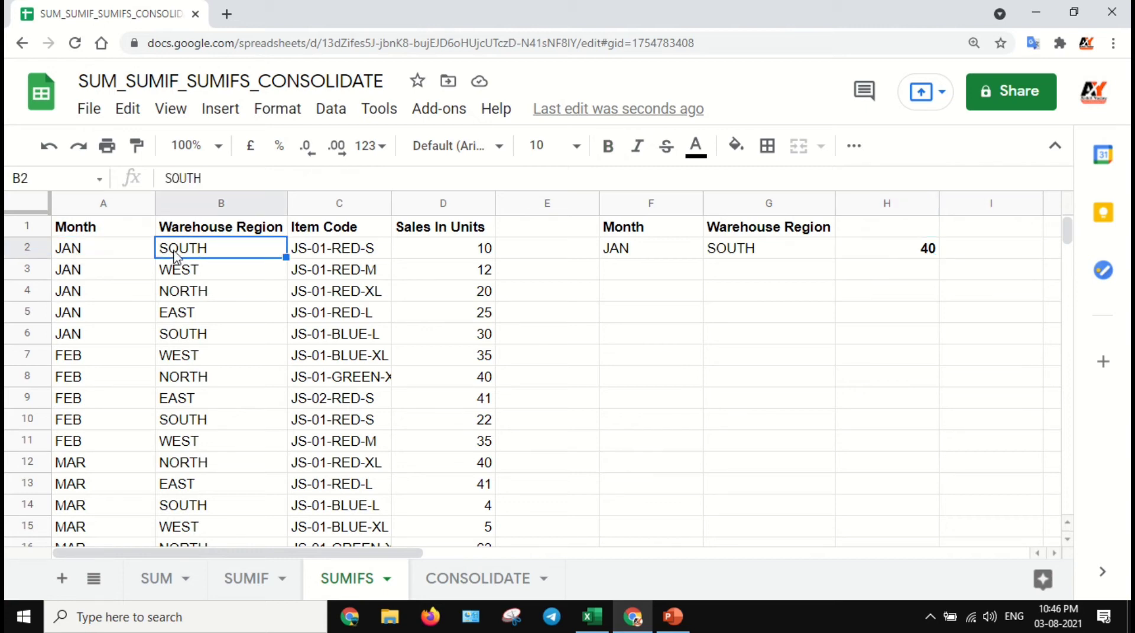
{"action": "left_click", "coordinate": [207, 342], "text": "ctrl"}
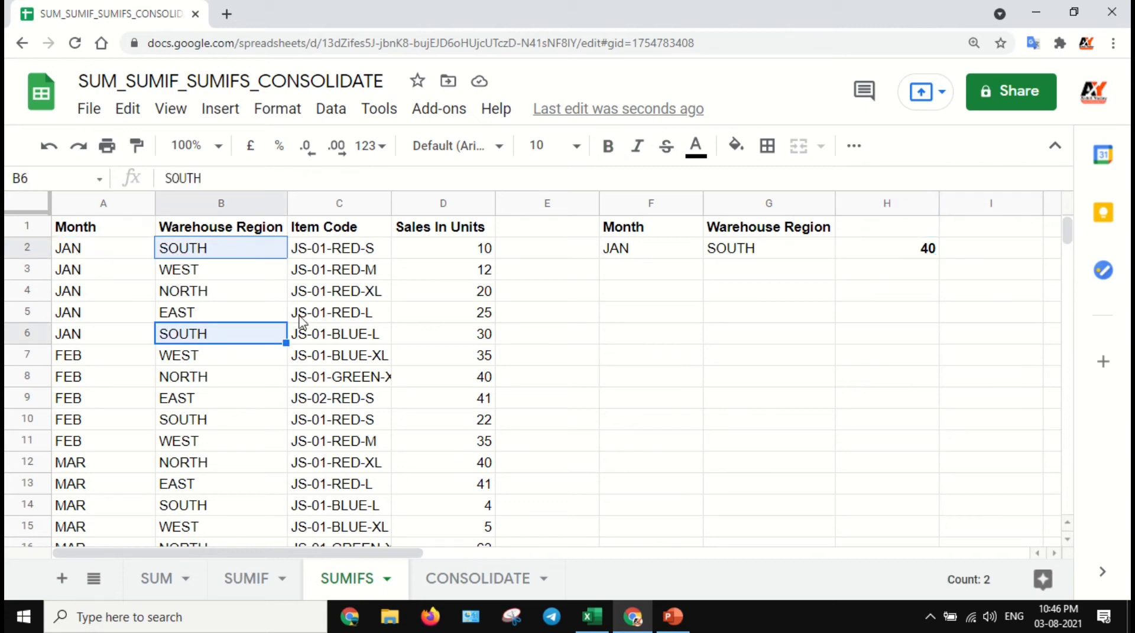
{"action": "left_click", "coordinate": [456, 254]}
{"action": "left_click", "coordinate": [453, 337], "text": "ctrl"}
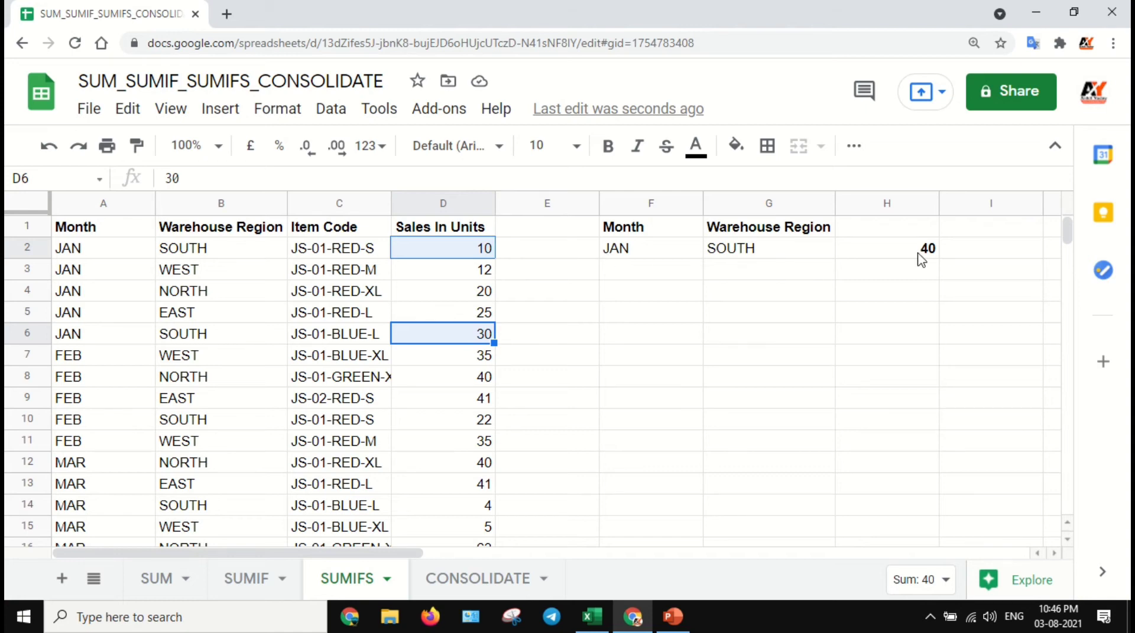
Set the region criterion in G2 to WEST and compare the result in H2 with the JAN WEST record in row 3
{"action": "left_click", "coordinate": [748, 256]}
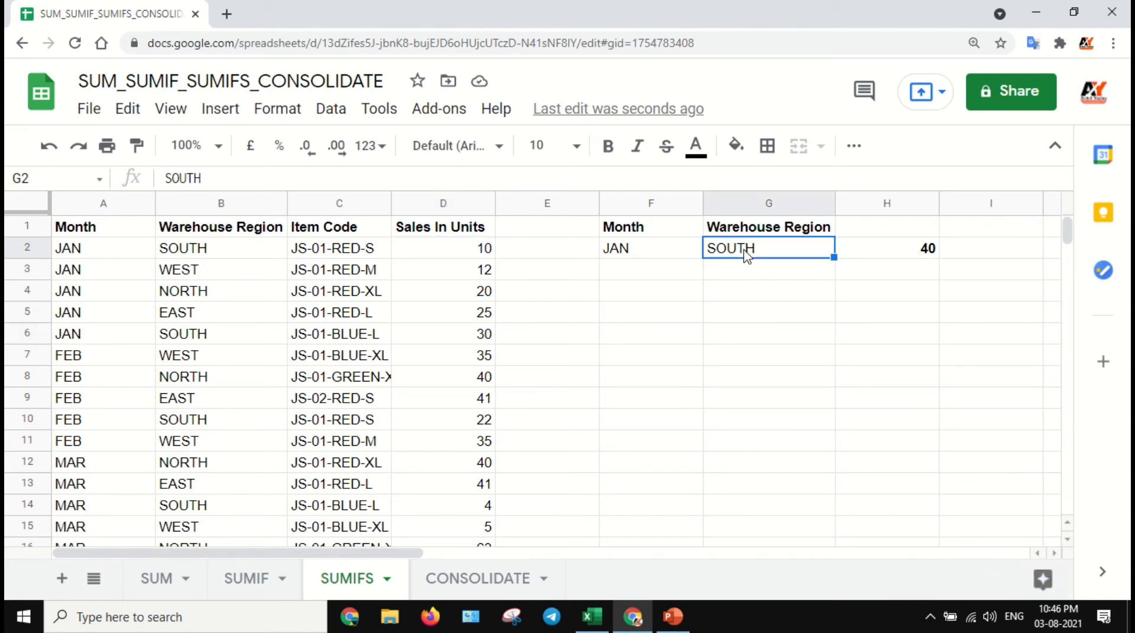
{"action": "type", "text": "WEST"}
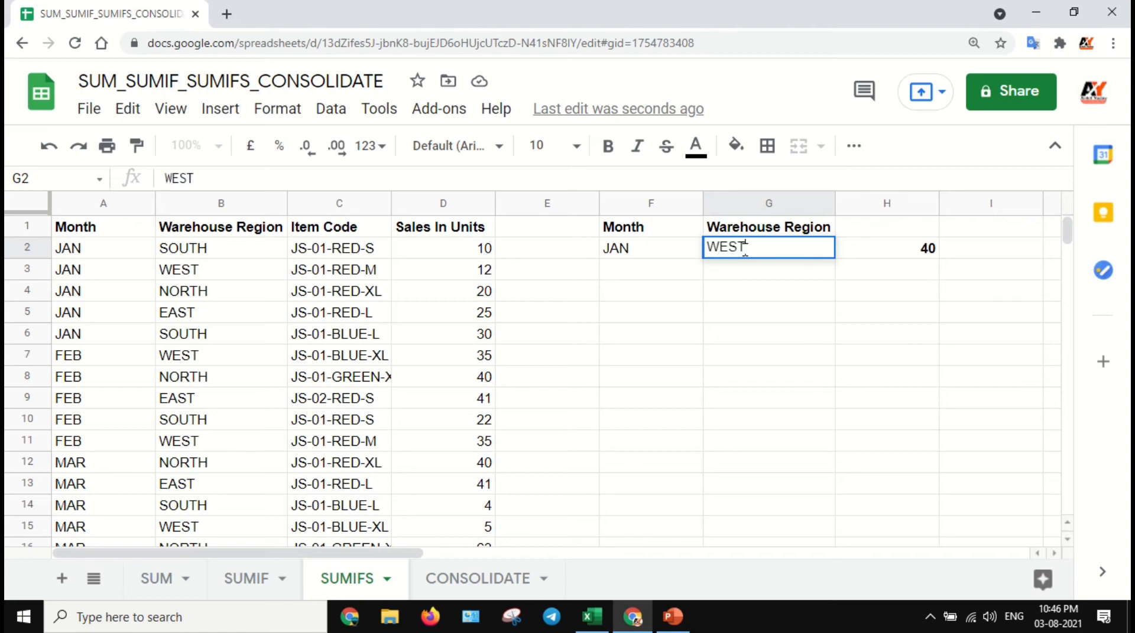
{"action": "key", "text": "Return"}
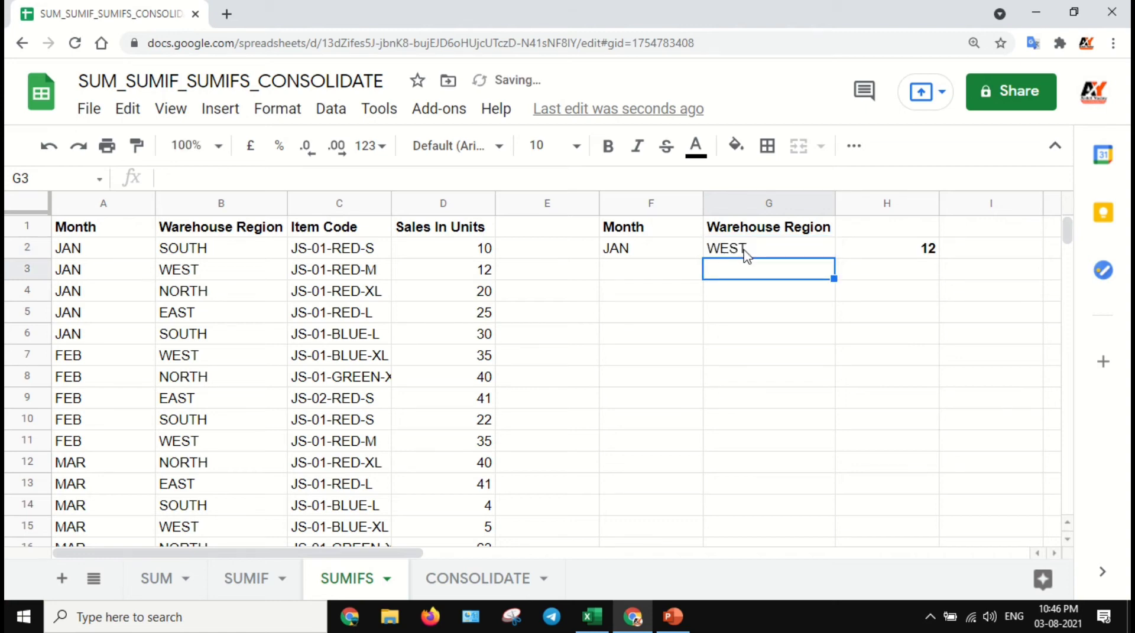
{"action": "left_click", "coordinate": [208, 273]}
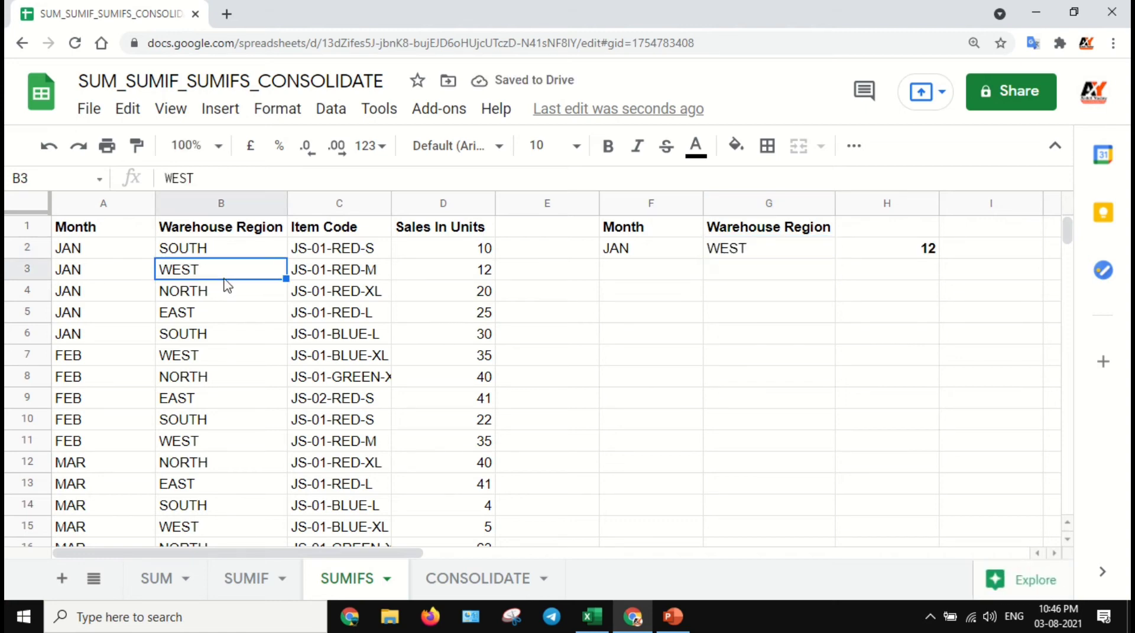
{"action": "left_click", "coordinate": [482, 270]}
{"action": "left_click", "coordinate": [927, 253]}
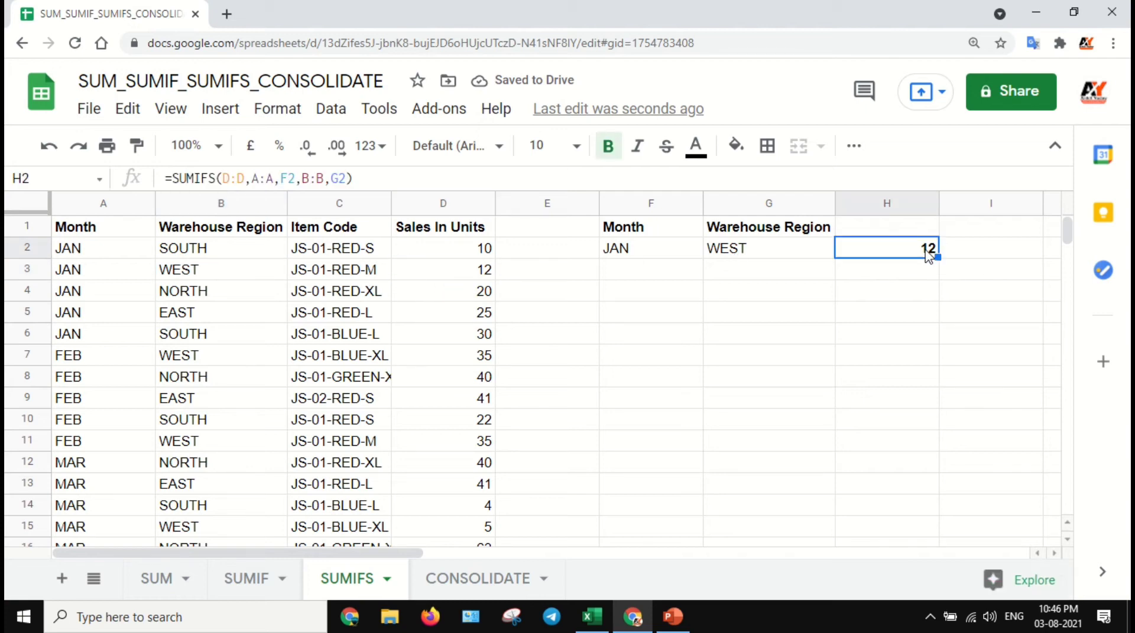
Add a drop-down list to the Month criterion in F2, using A2:A37 as its source range
{"action": "left_click", "coordinate": [639, 257]}
{"action": "left_click", "coordinate": [738, 258]}
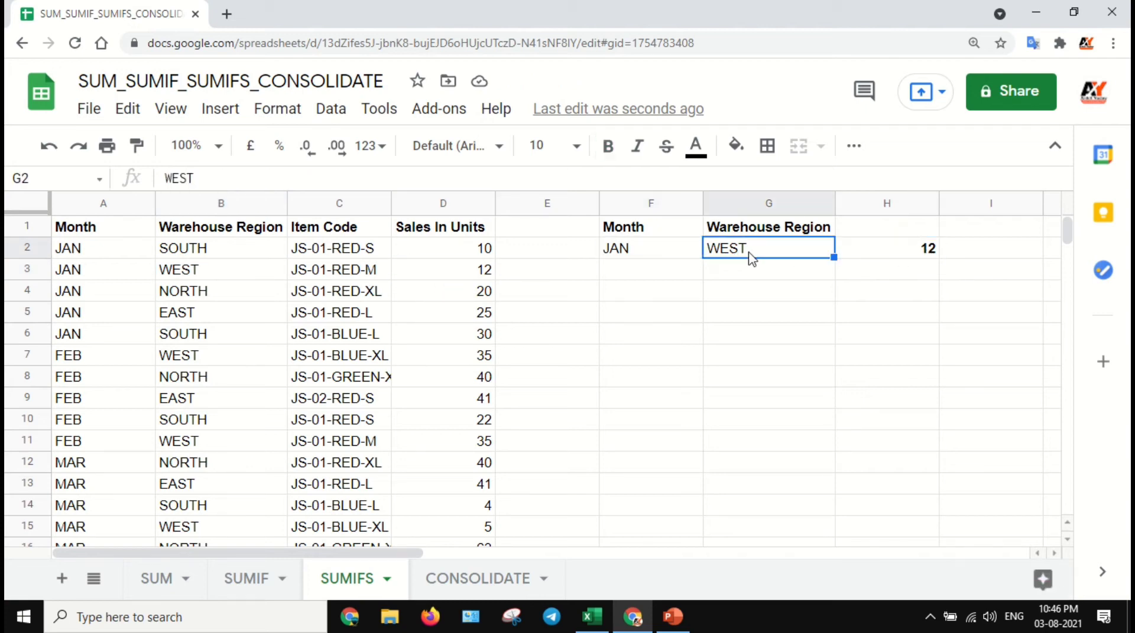
{"action": "left_click", "coordinate": [618, 255]}
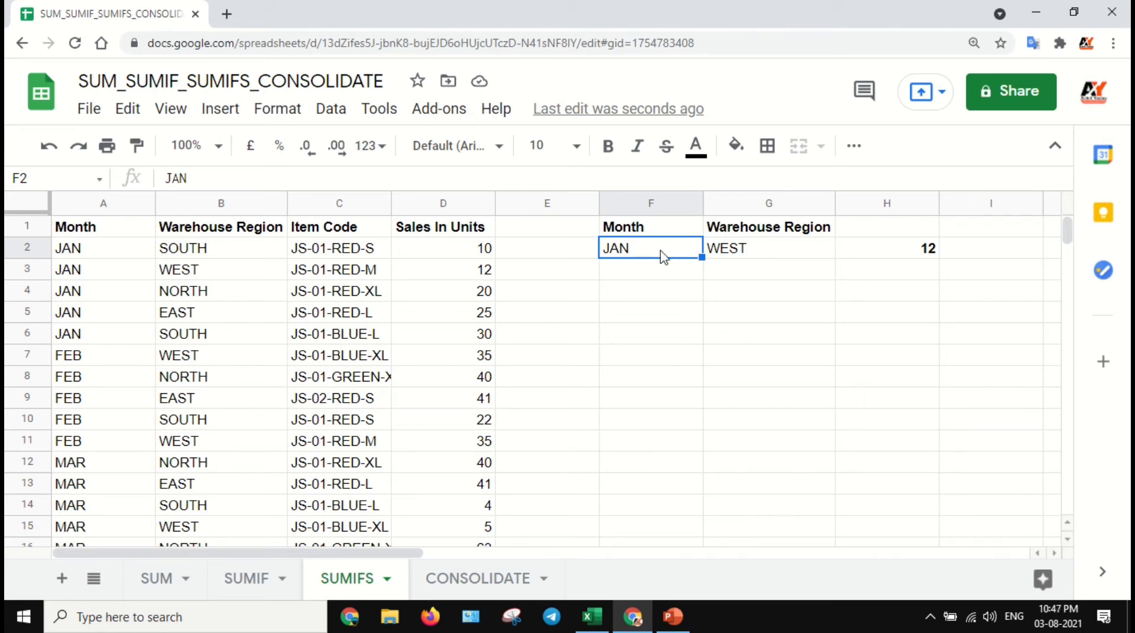
{"action": "left_click", "coordinate": [334, 112]}
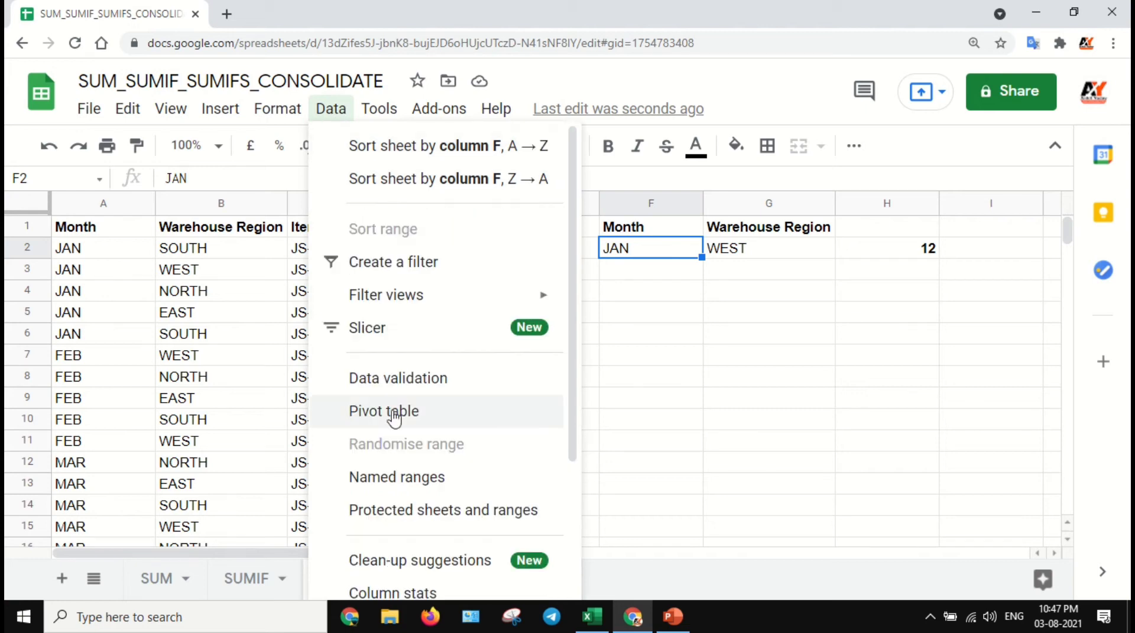
{"action": "left_click", "coordinate": [398, 383]}
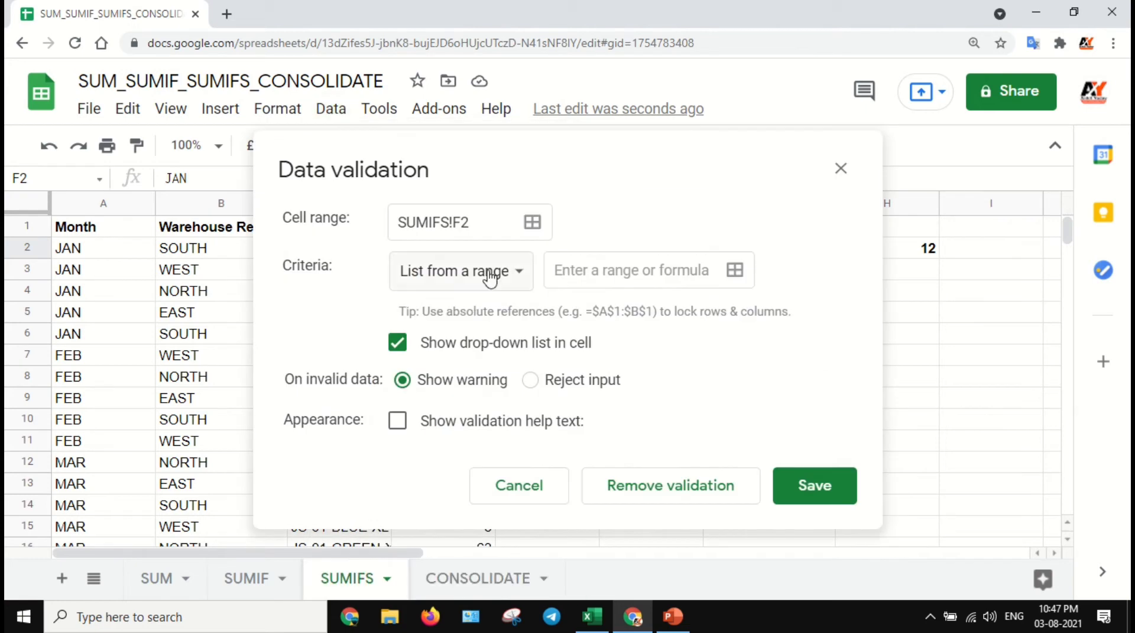
{"action": "left_click", "coordinate": [663, 272]}
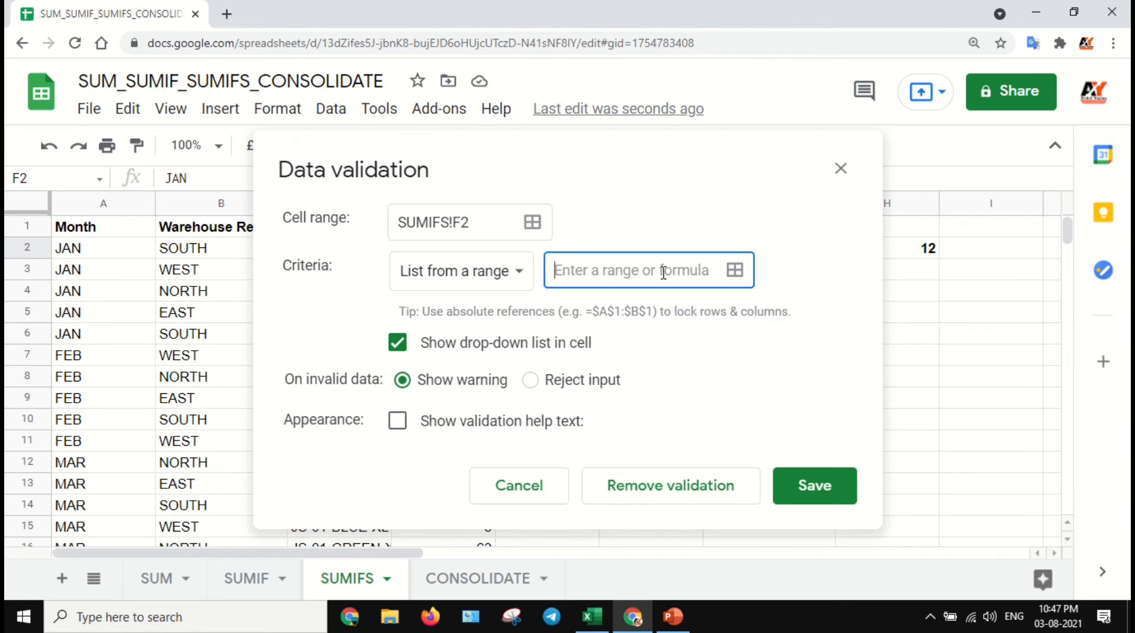
{"action": "left_click", "coordinate": [96, 255]}
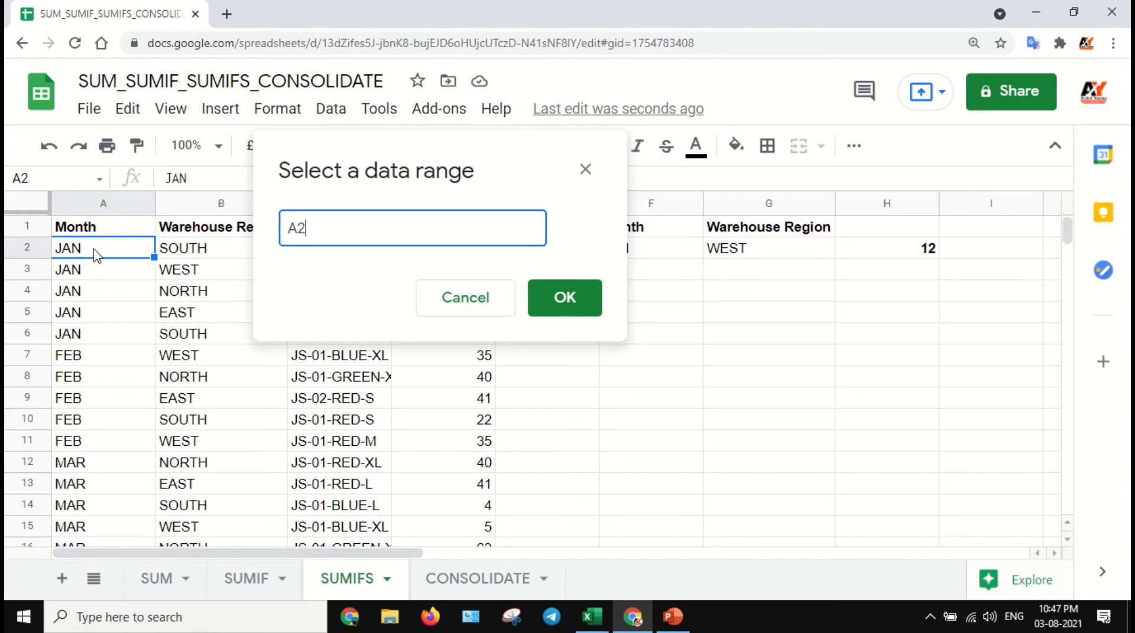
{"action": "mouse_move", "coordinate": [96, 255]}
{"action": "left_mouse_down"}
{"action": "mouse_move", "coordinate": [105, 620]}
{"action": "mouse_move", "coordinate": [94, 458]}
{"action": "mouse_move", "coordinate": [106, 260]}
{"action": "left_mouse_up"}
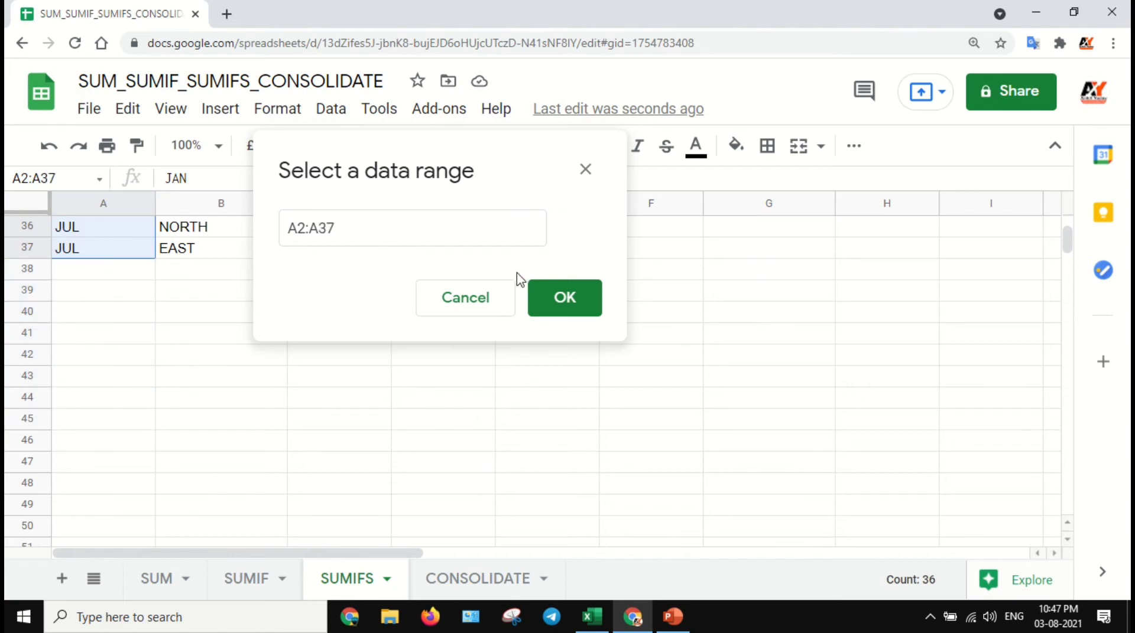
{"action": "left_click", "coordinate": [566, 298]}
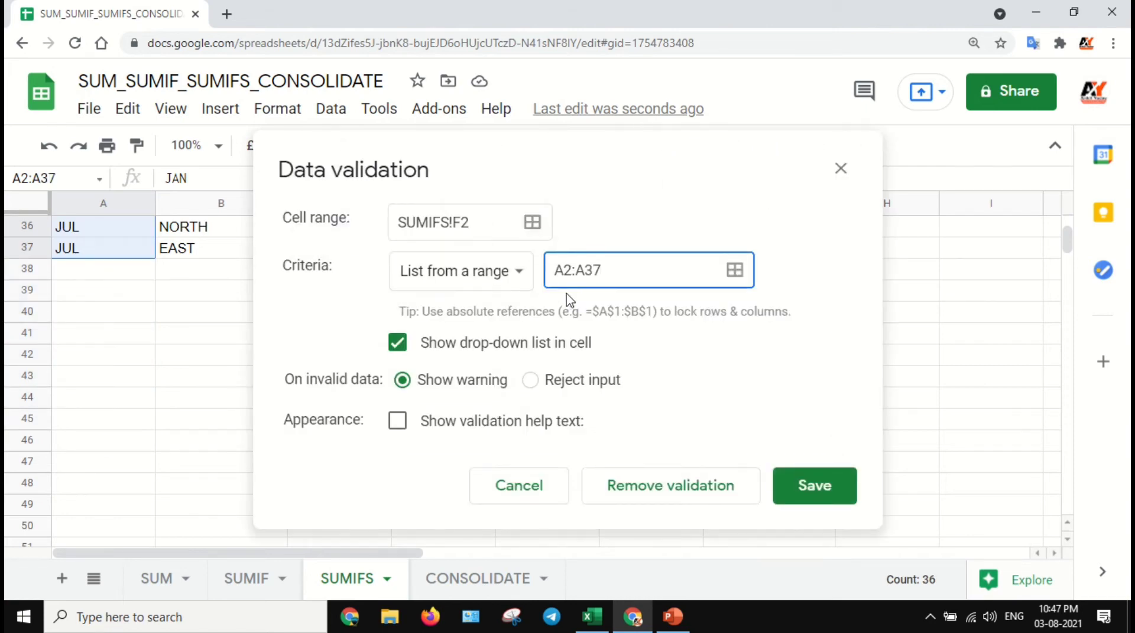
{"action": "left_click", "coordinate": [814, 488]}
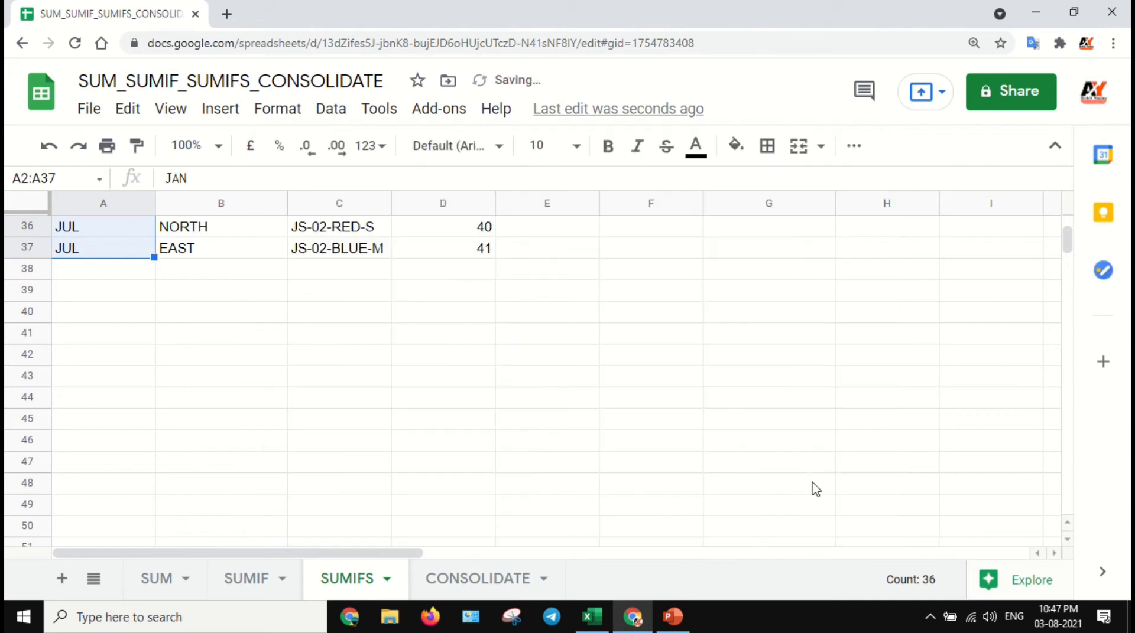
Choose FEB as the month in F2 from its drop-down list
{"action": "scroll", "coordinate": [319, 355], "scroll_direction": "up", "scroll_amount": 12}
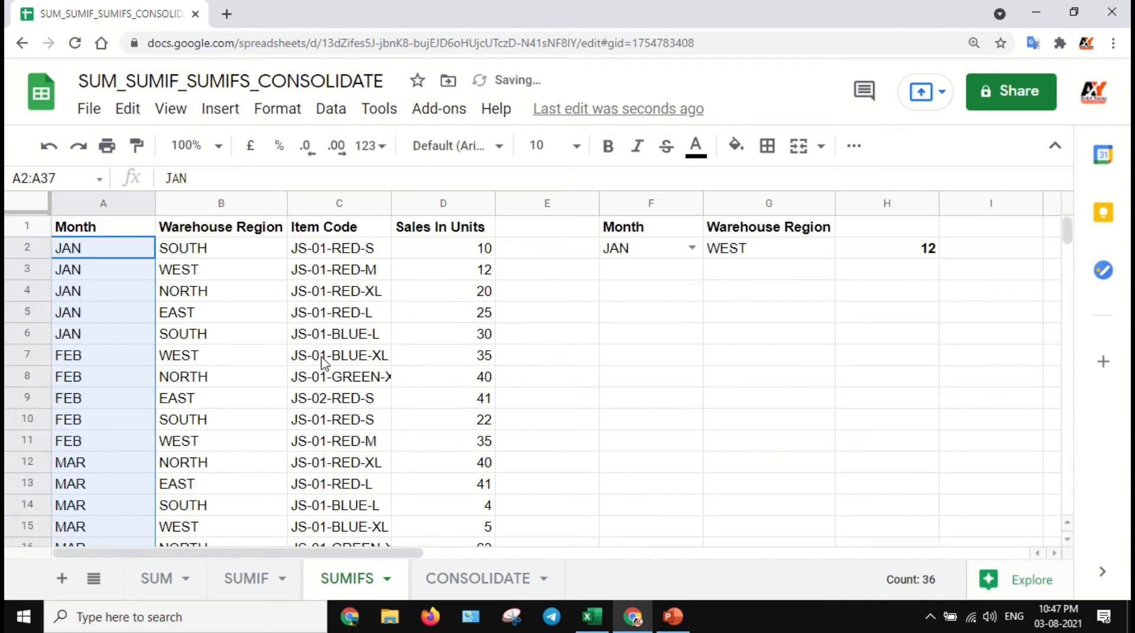
{"action": "left_click", "coordinate": [691, 249]}
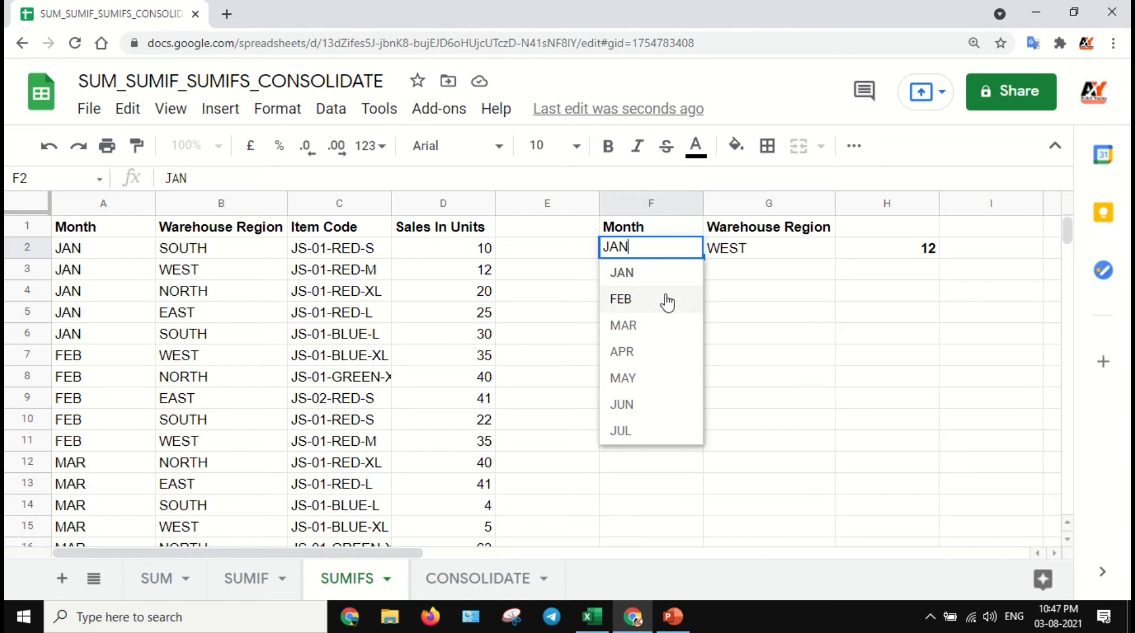
{"action": "left_click", "coordinate": [727, 275]}
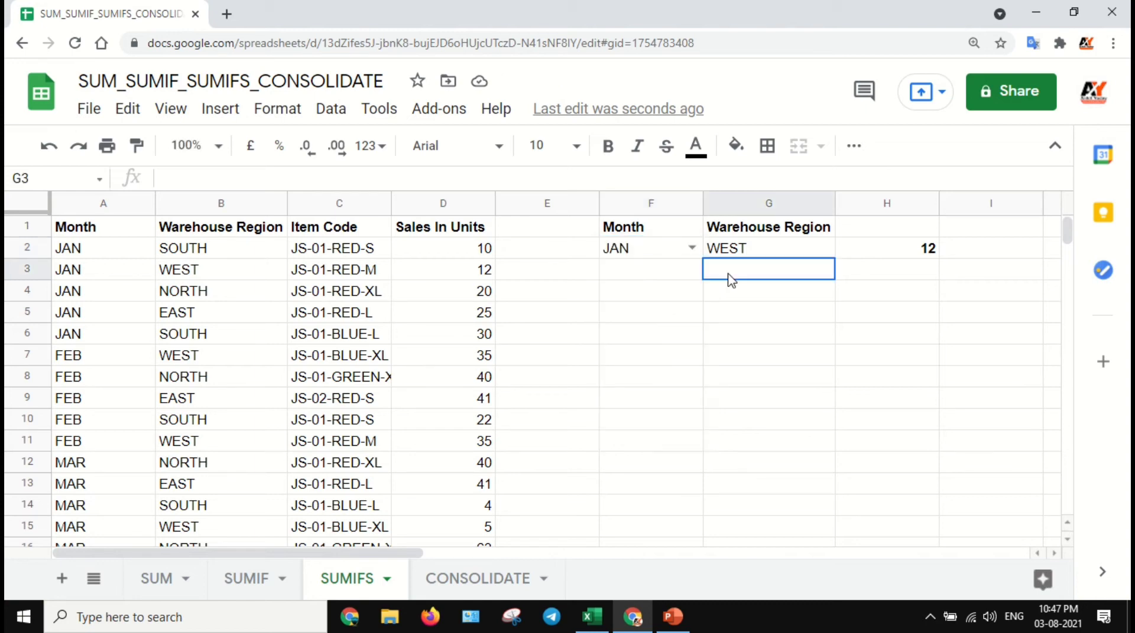
{"action": "left_click", "coordinate": [692, 248]}
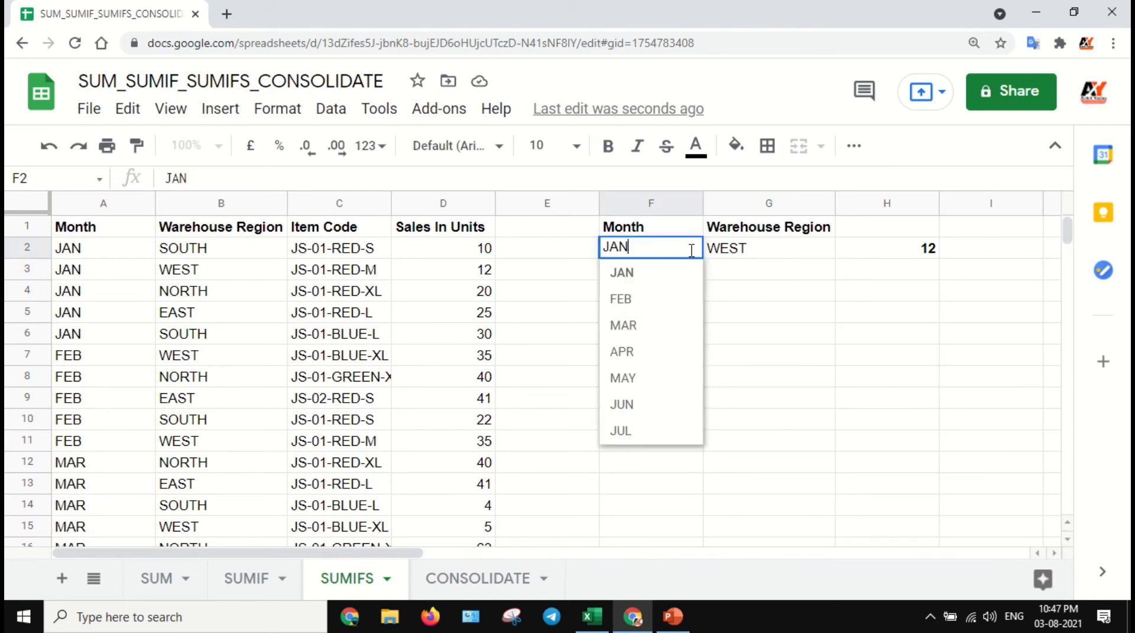
{"action": "left_click", "coordinate": [665, 302]}
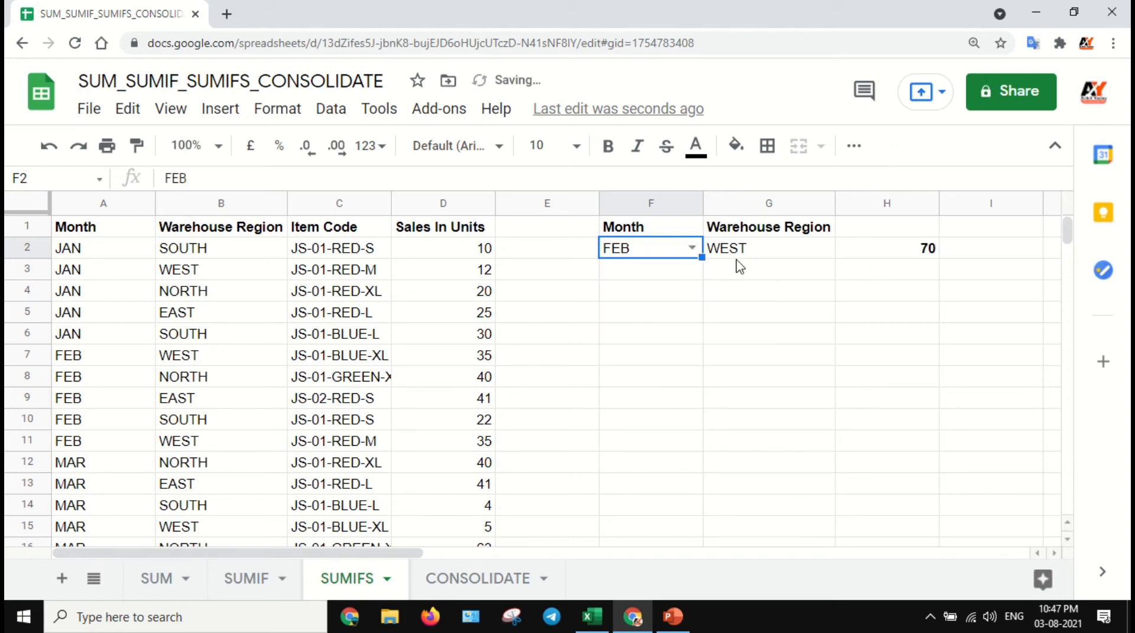
Add a drop-down list to the Warehouse Region criterion in G2, using B2:B37 as its source range
{"action": "left_click", "coordinate": [752, 253]}
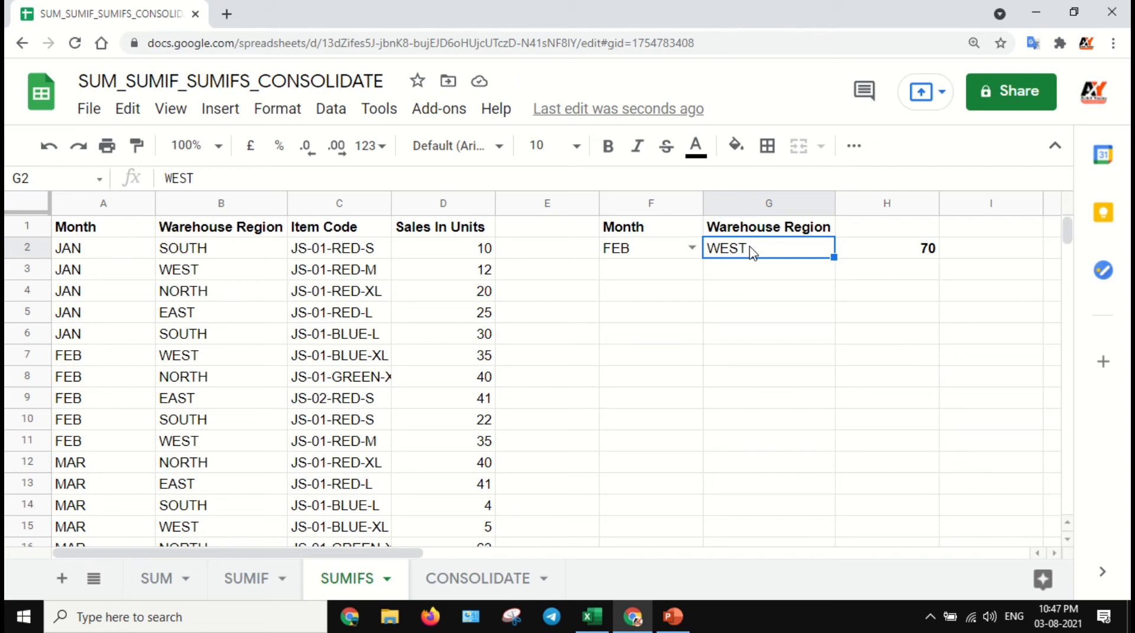
{"action": "left_click", "coordinate": [331, 109]}
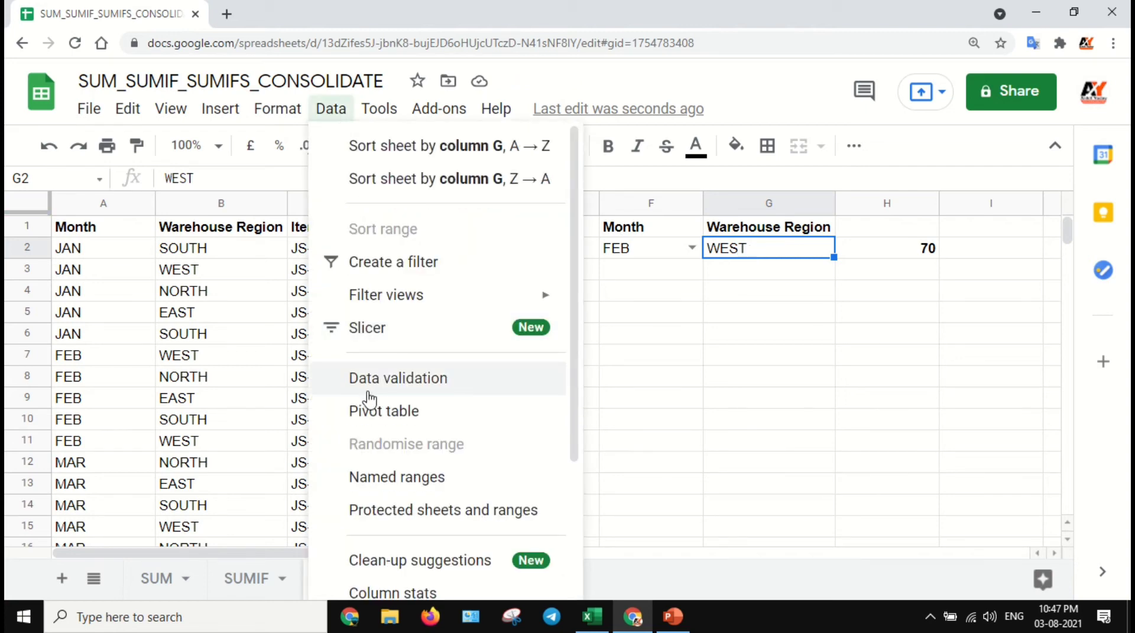
{"action": "left_click", "coordinate": [369, 392]}
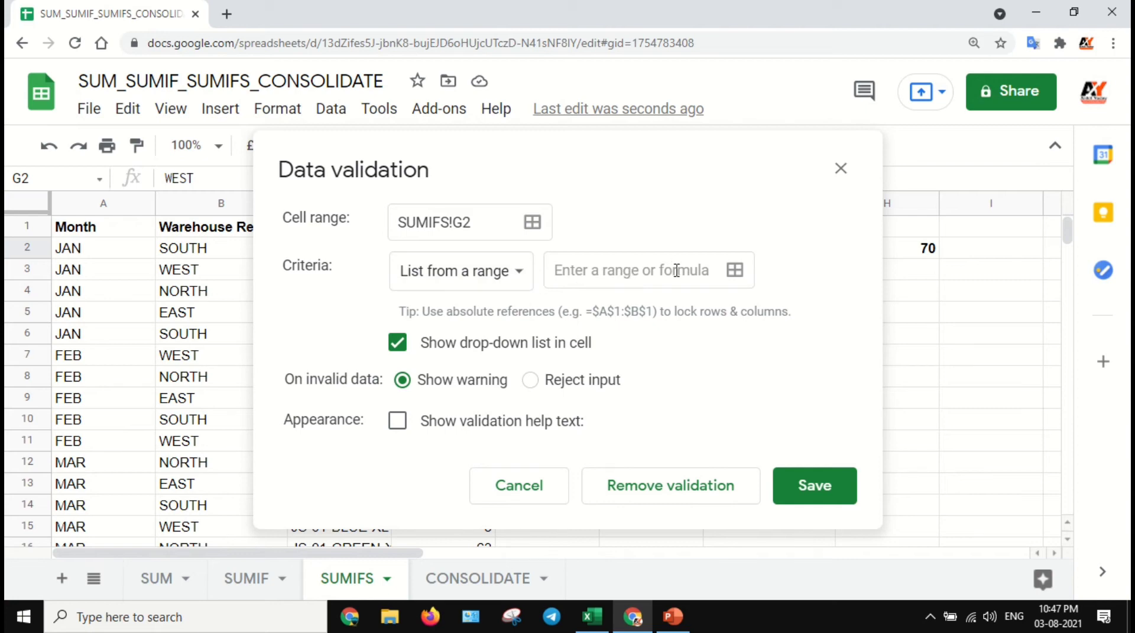
{"action": "left_click", "coordinate": [604, 272]}
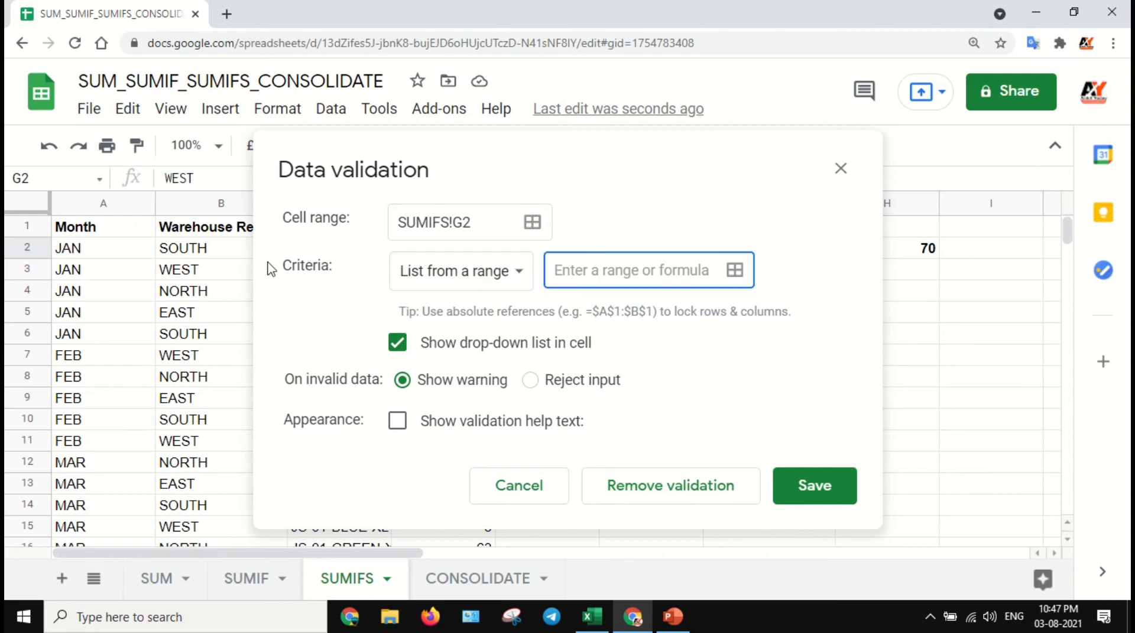
{"action": "left_click_drag", "start_coordinate": [232, 251], "coordinate": [223, 441]}
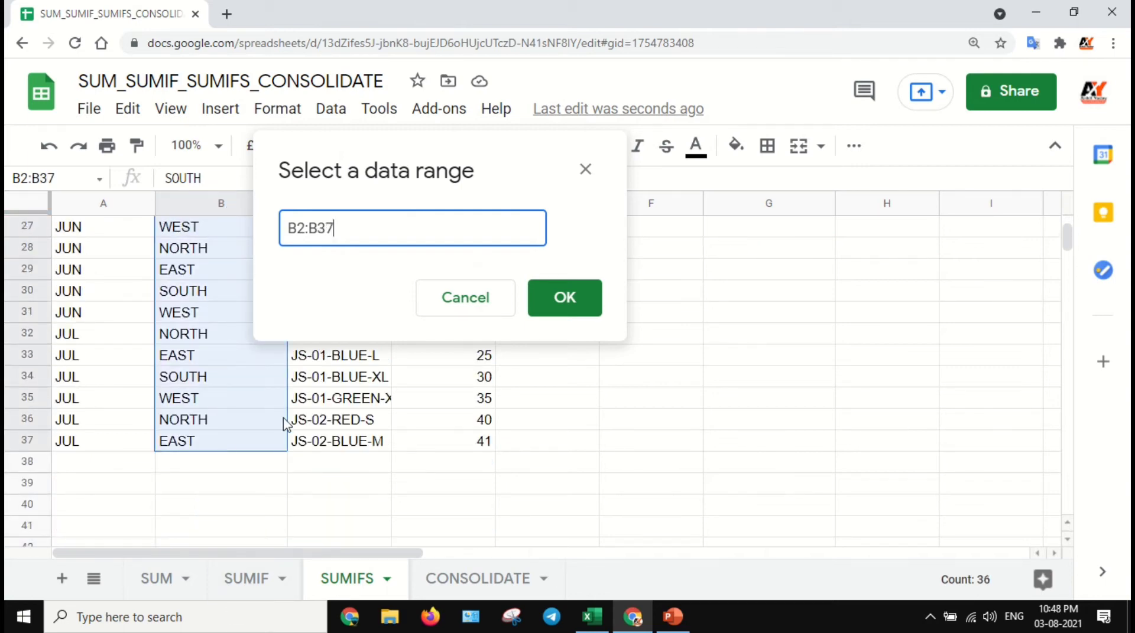
{"action": "left_click", "coordinate": [577, 307]}
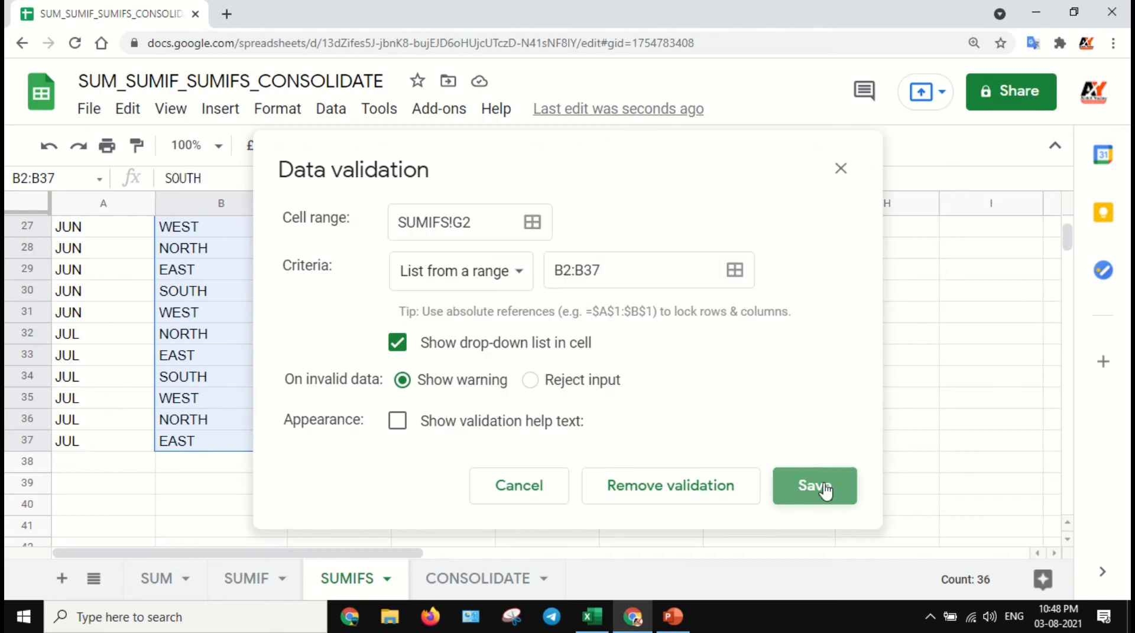
{"action": "left_click", "coordinate": [821, 490]}
Set the month in F2 to MAR and the region in G2 to SOUTH, and check the SUMIFS result in H2
{"action": "scroll", "coordinate": [527, 263], "scroll_direction": "up", "scroll_amount": 9}
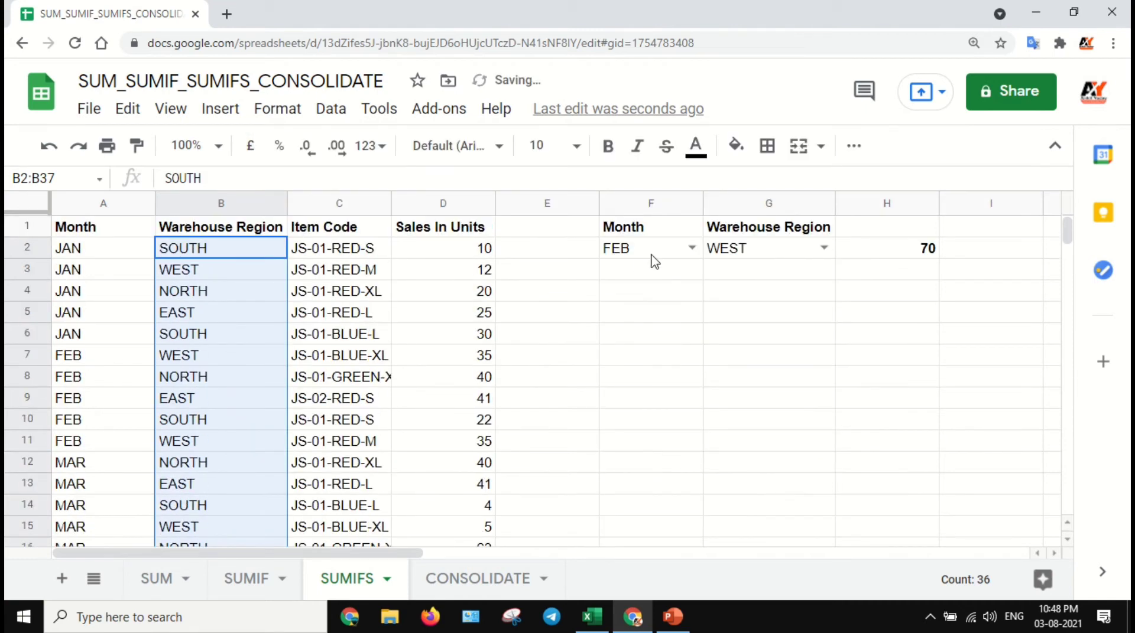
{"action": "left_click", "coordinate": [650, 256]}
{"action": "left_click", "coordinate": [749, 254]}
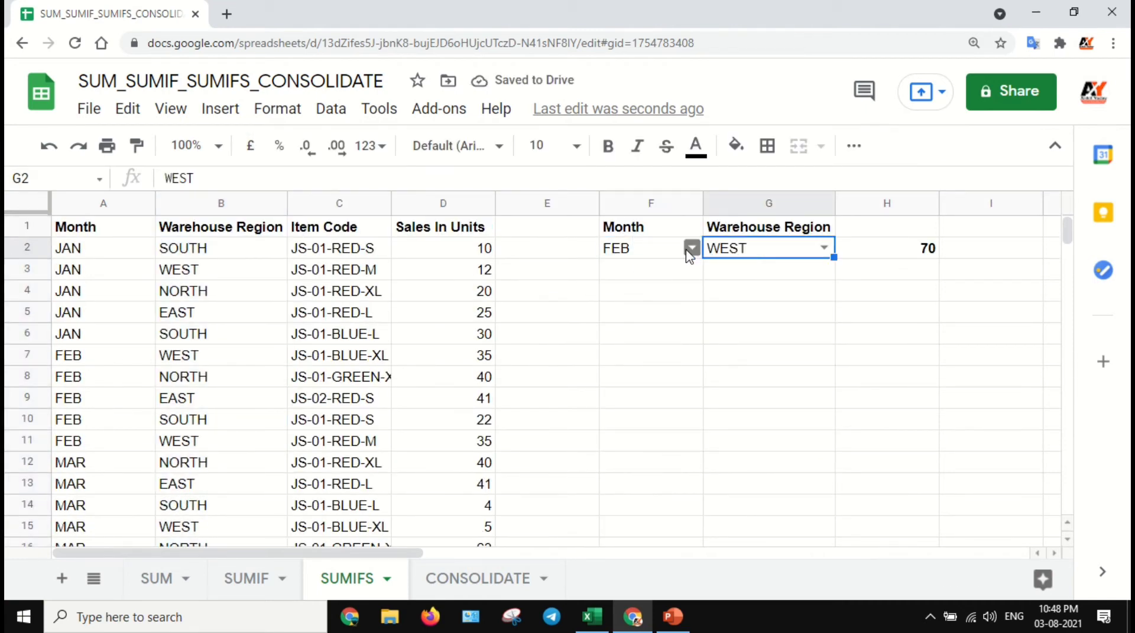
{"action": "left_click", "coordinate": [691, 248]}
{"action": "left_click", "coordinate": [674, 327]}
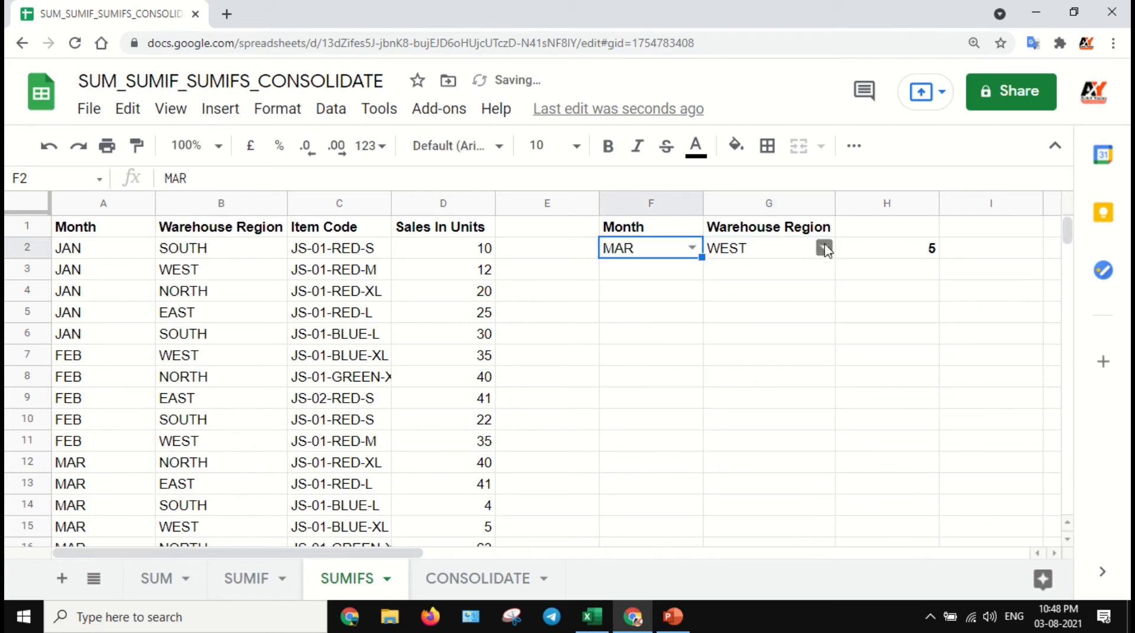
{"action": "left_click", "coordinate": [824, 248]}
{"action": "left_click", "coordinate": [770, 275]}
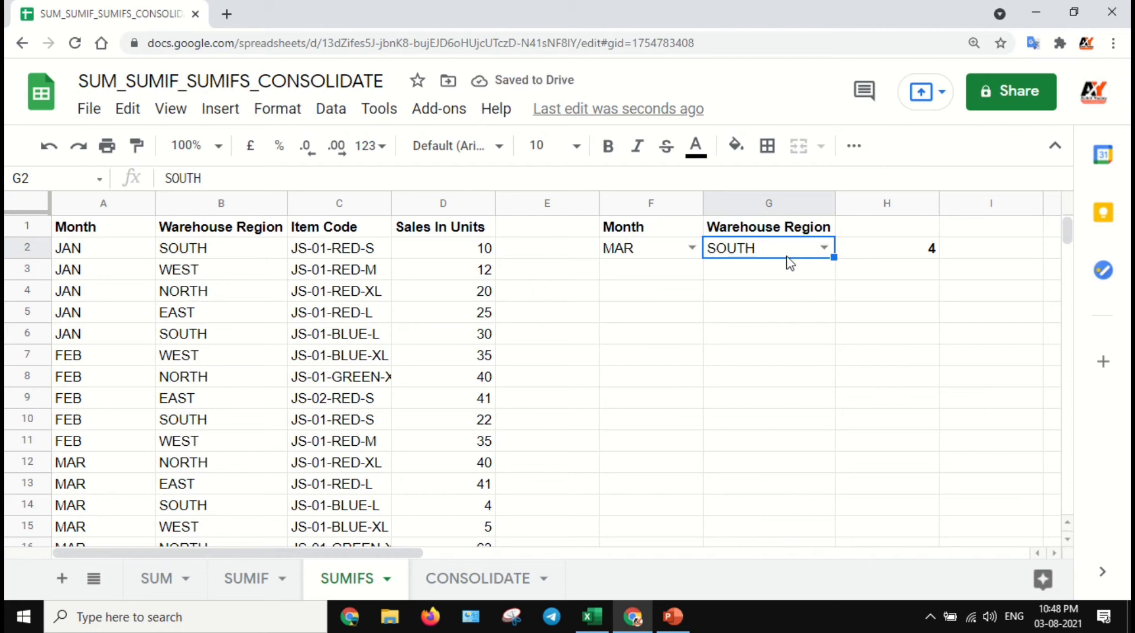
{"action": "left_click", "coordinate": [904, 252]}
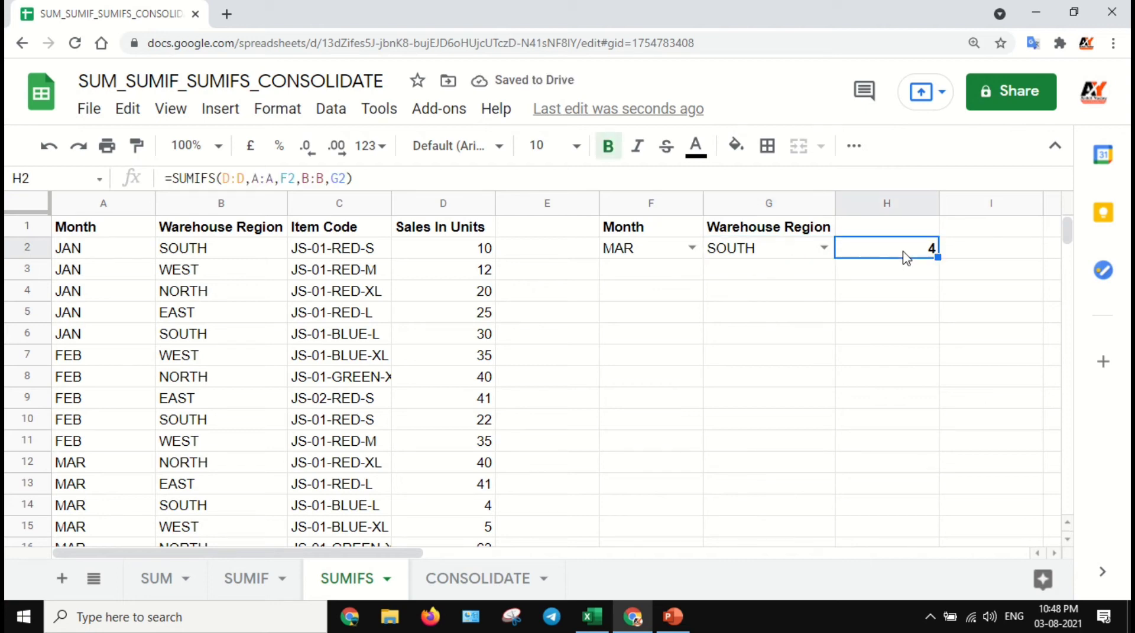
Enter the header Sale in H1 above the SUMIFS result
{"action": "left_click", "coordinate": [904, 227]}
{"action": "type", "text": "Sale"}
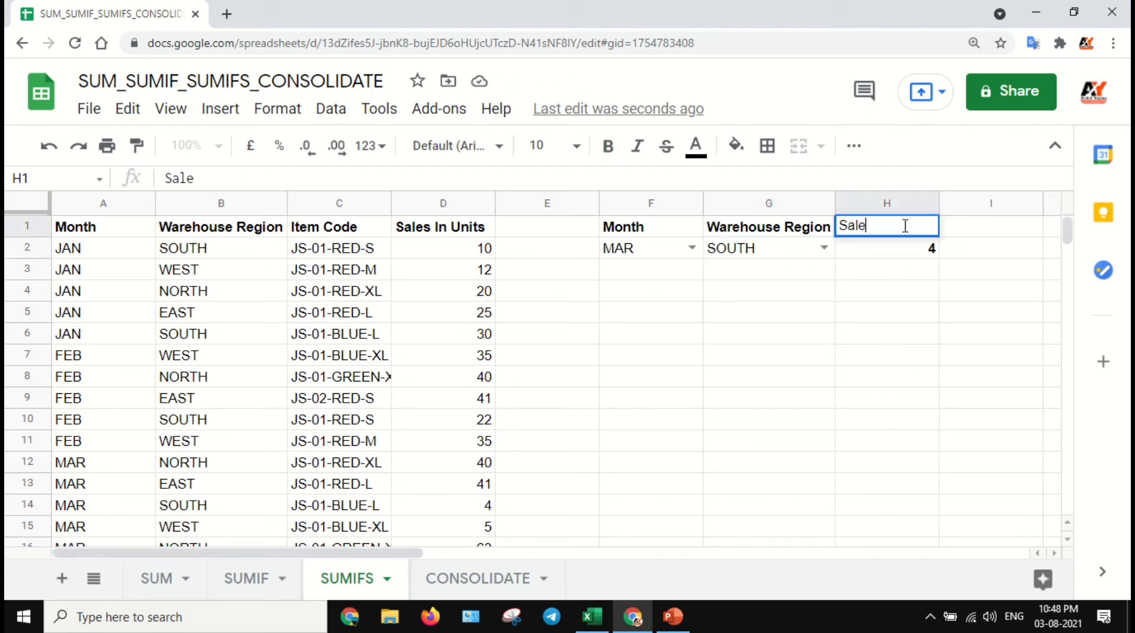
{"action": "key", "text": "Return"}
Set the month in F2 to JUN and the region in G2 to EAST, and check the total in H2
{"action": "left_click", "coordinate": [699, 249]}
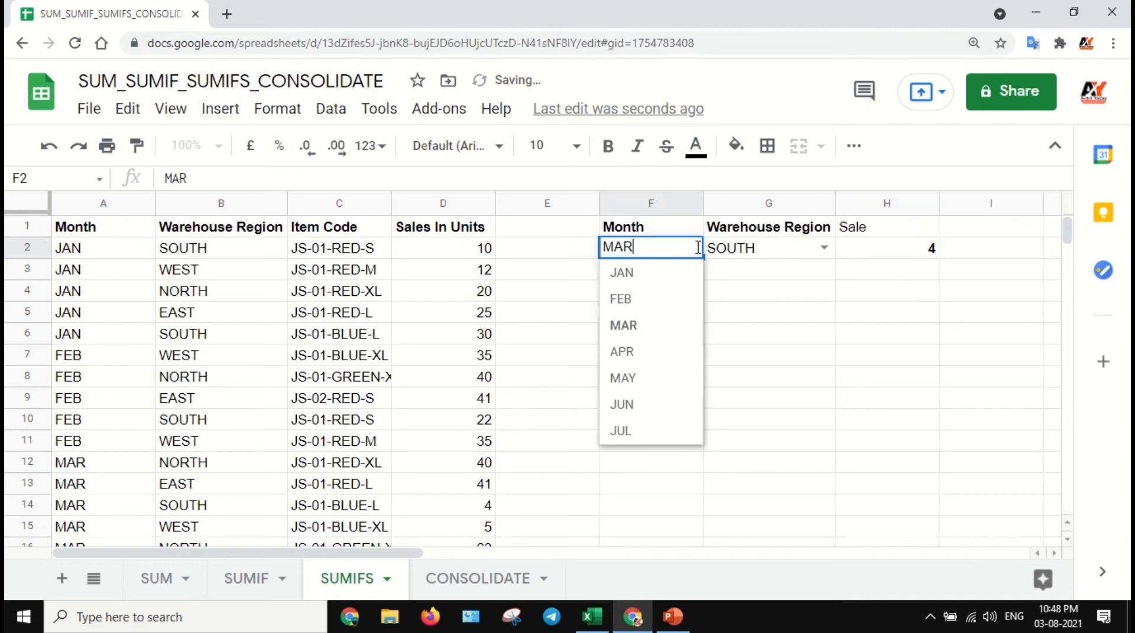
{"action": "left_click", "coordinate": [638, 405]}
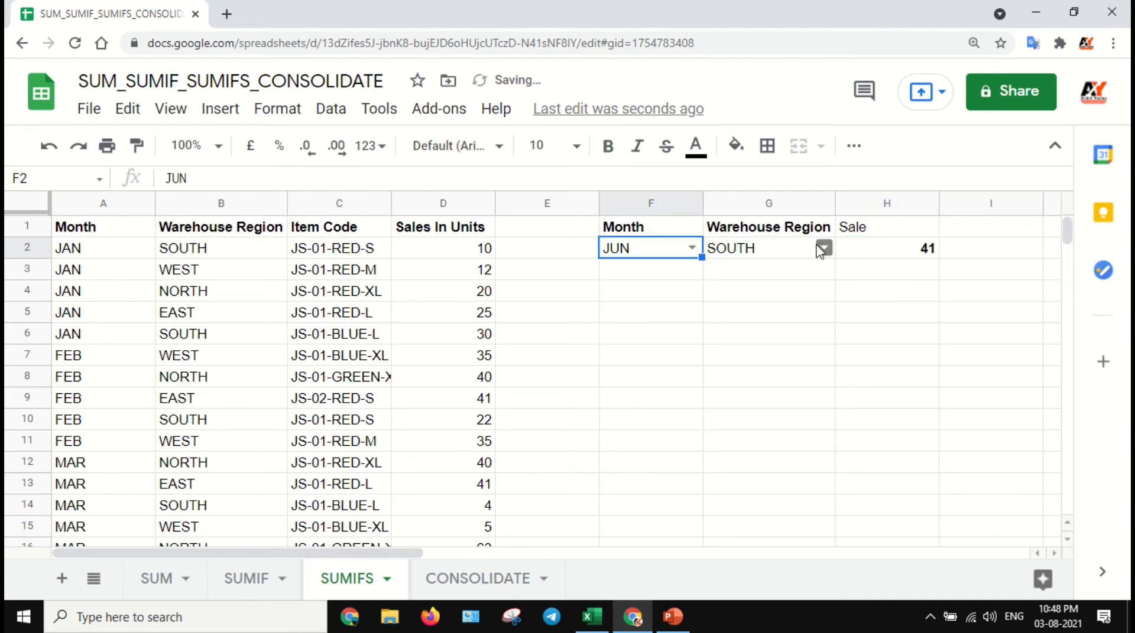
{"action": "left_click", "coordinate": [821, 248]}
{"action": "left_click", "coordinate": [788, 353]}
{"action": "left_click", "coordinate": [909, 258]}
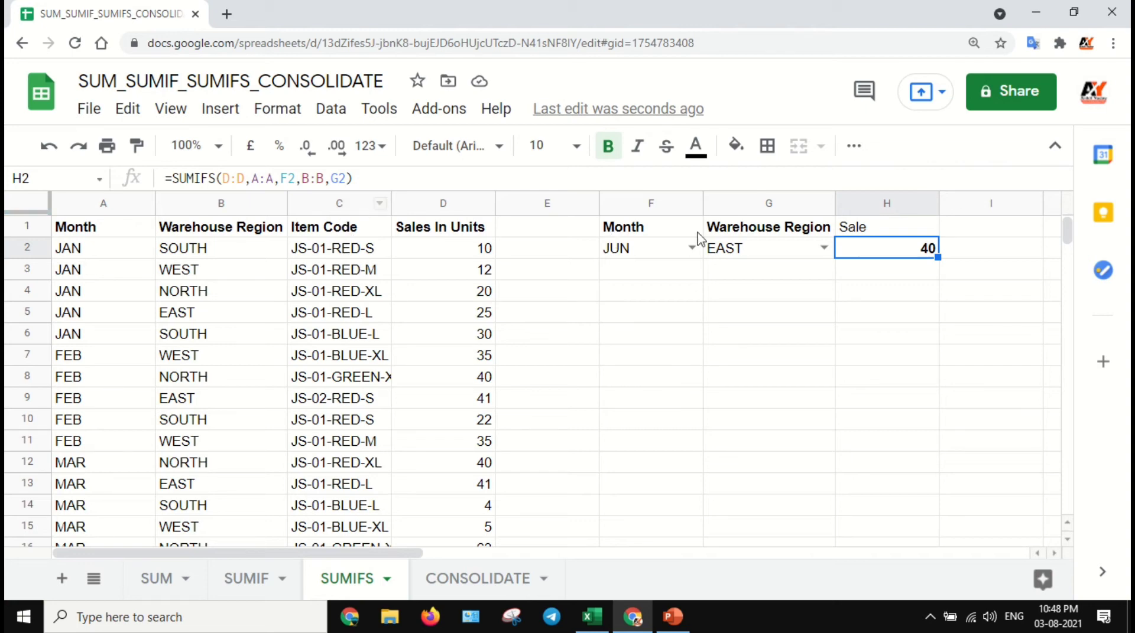
Insert a blank column before the Sale column H and enter the header Item Code in H1
{"action": "left_click", "coordinate": [875, 204]}
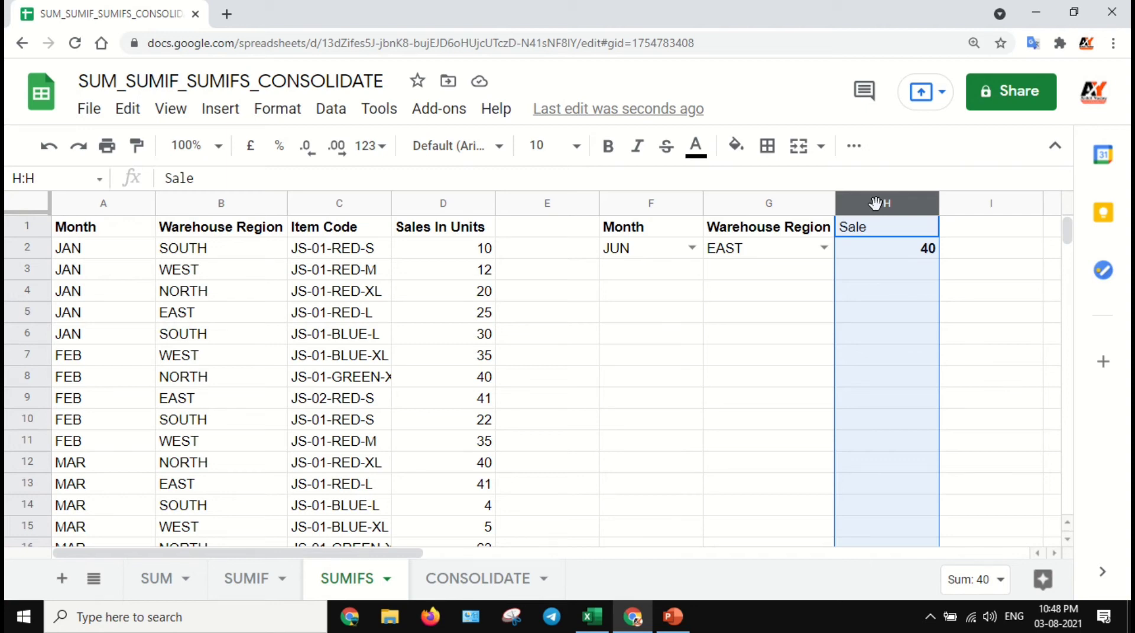
{"action": "key", "text": "ctrl+alt+="}
{"action": "left_click", "coordinate": [896, 232]}
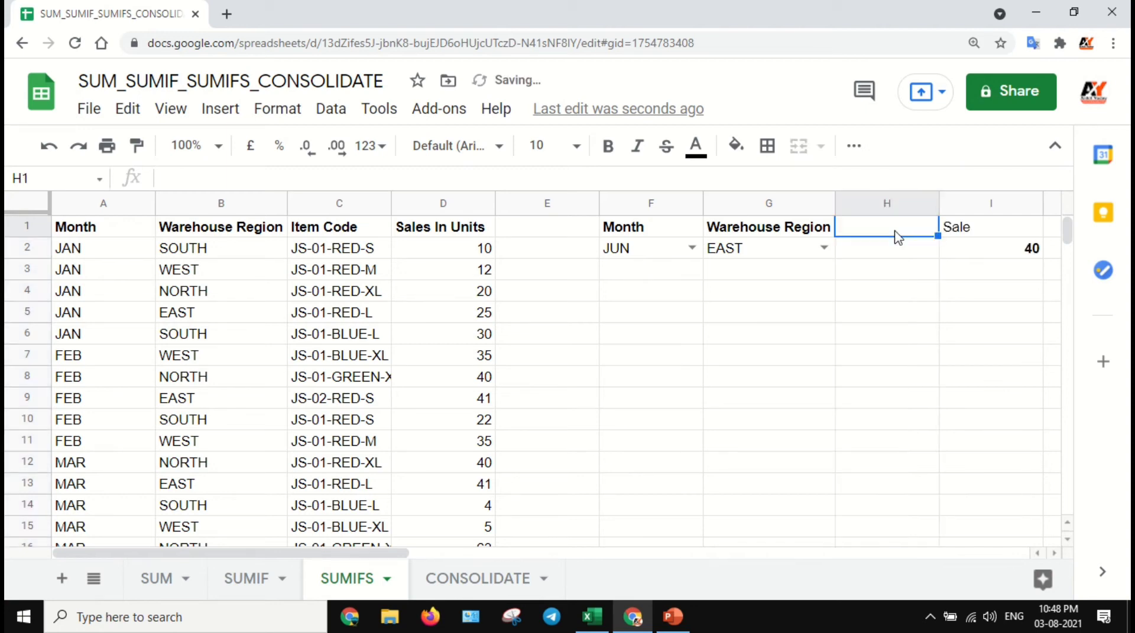
{"action": "type", "text": "Item"}
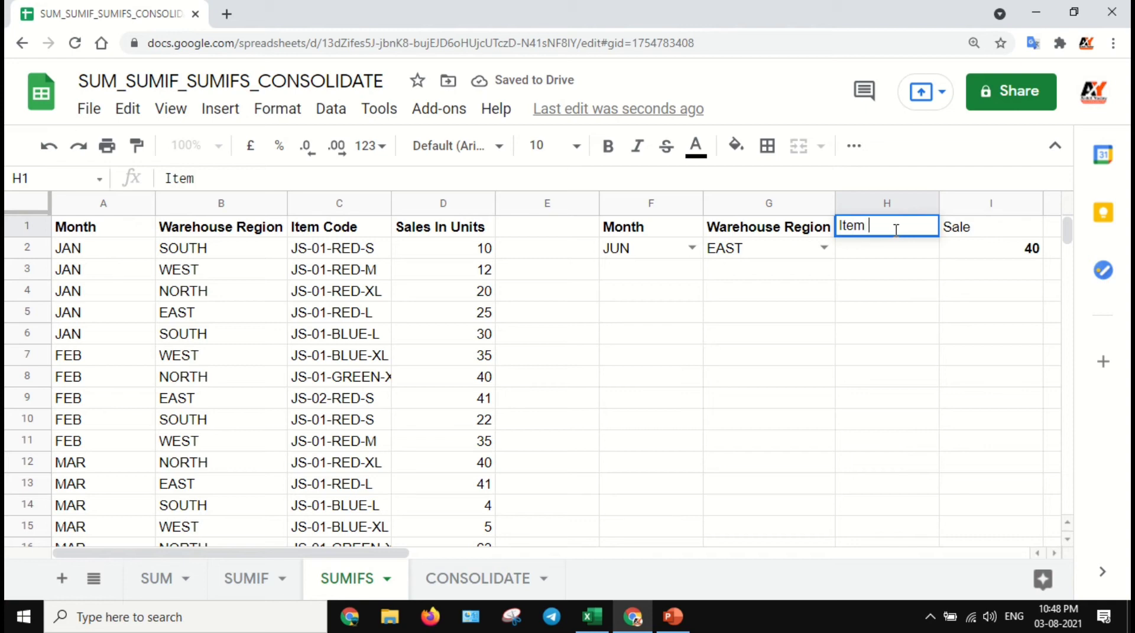
{"action": "type", "text": " Code"}
{"action": "key", "text": "Return"}
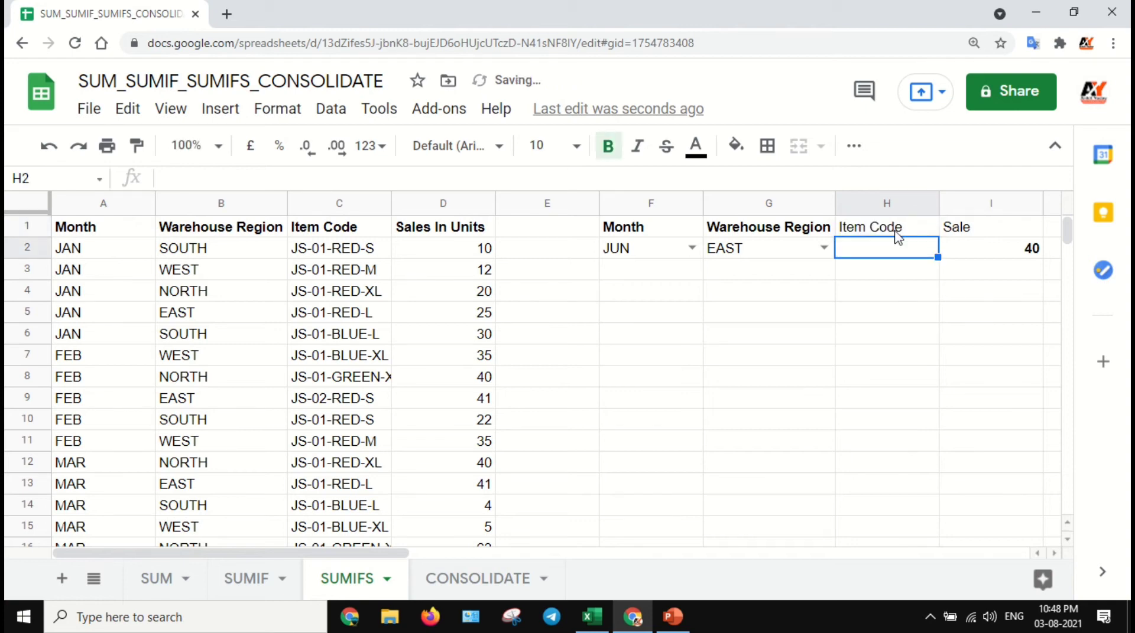
Bold the Item Code header in H1 and select the empty criterion cell H2 beneath it
{"action": "left_click", "coordinate": [896, 232]}
{"action": "key", "text": "ctrl+b"}
{"action": "key", "text": "Right"}
{"action": "key", "text": "Right"}
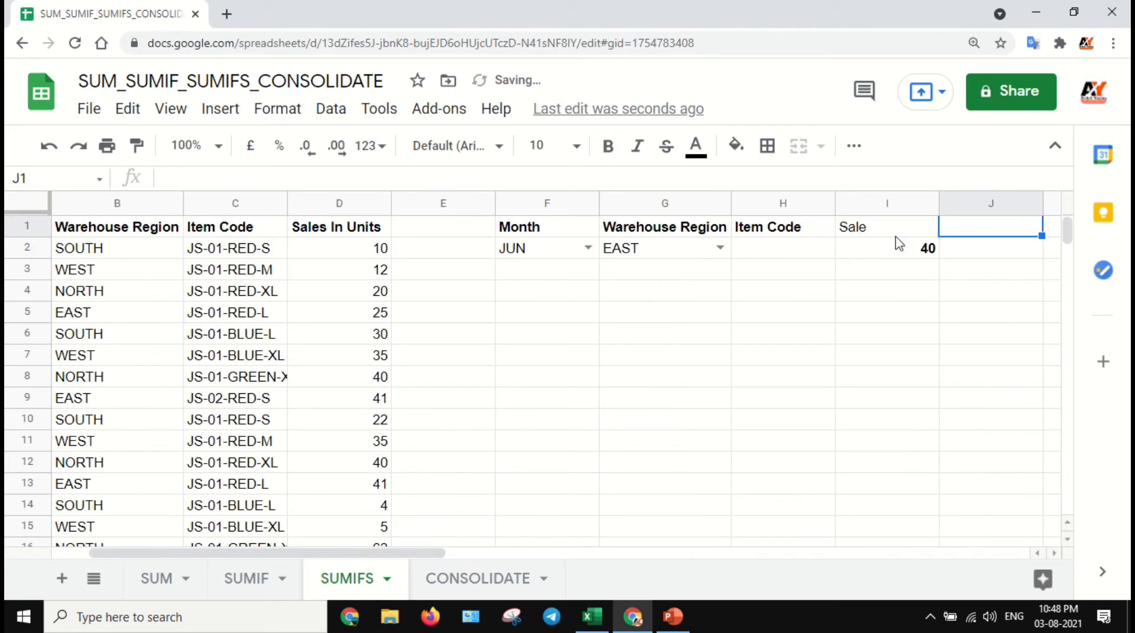
{"action": "key", "text": "Left"}
{"action": "key", "text": "Left"}
{"action": "key", "text": "Down"}
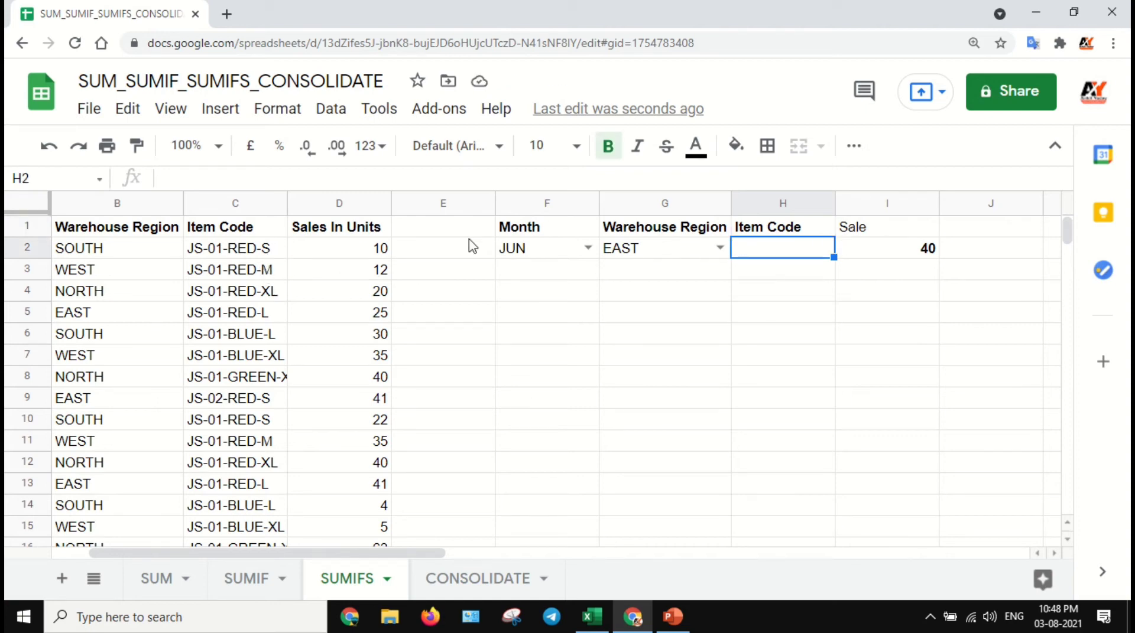
Add data validation to H2 that shows a drop-down list from the item code range C2:C37
{"action": "left_click", "coordinate": [332, 111]}
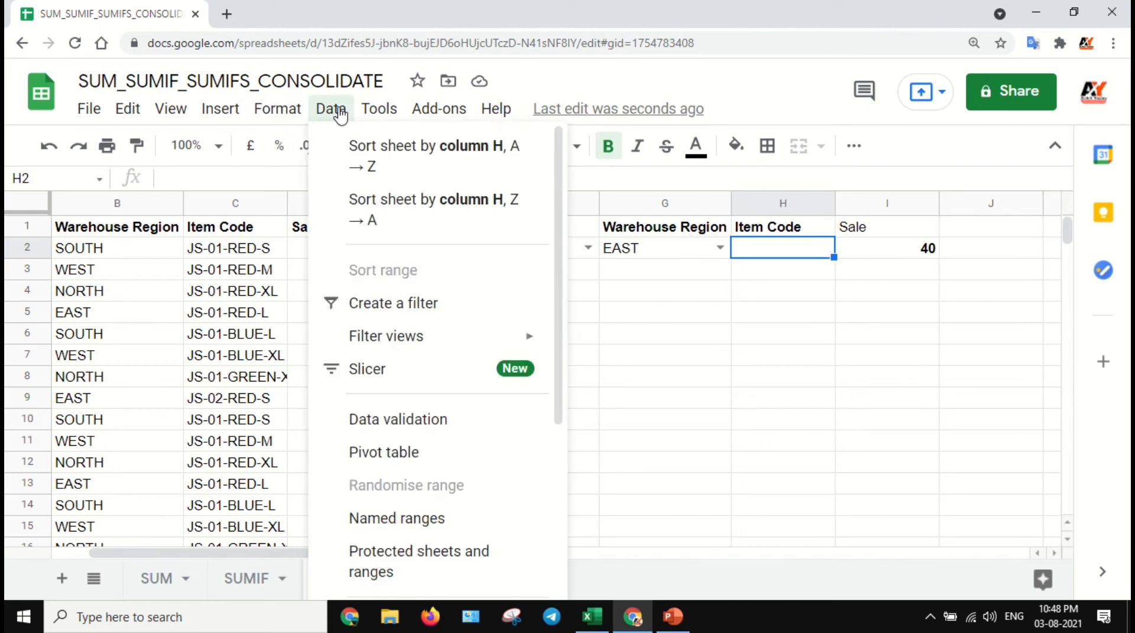
{"action": "left_click", "coordinate": [406, 381]}
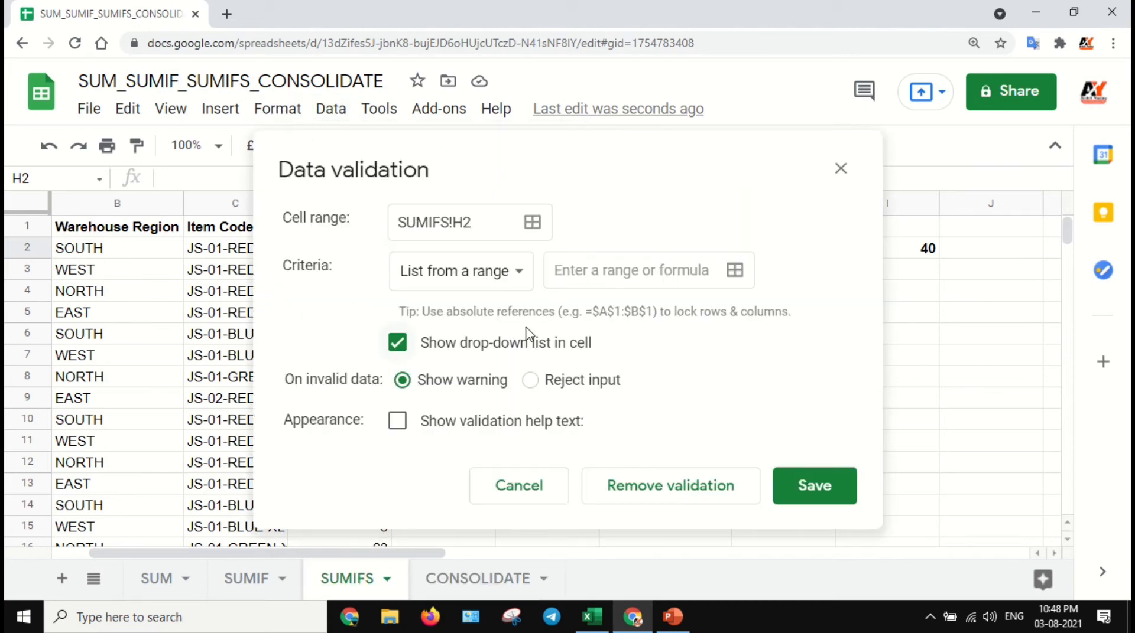
{"action": "left_click", "coordinate": [611, 284]}
{"action": "left_click", "coordinate": [218, 257]}
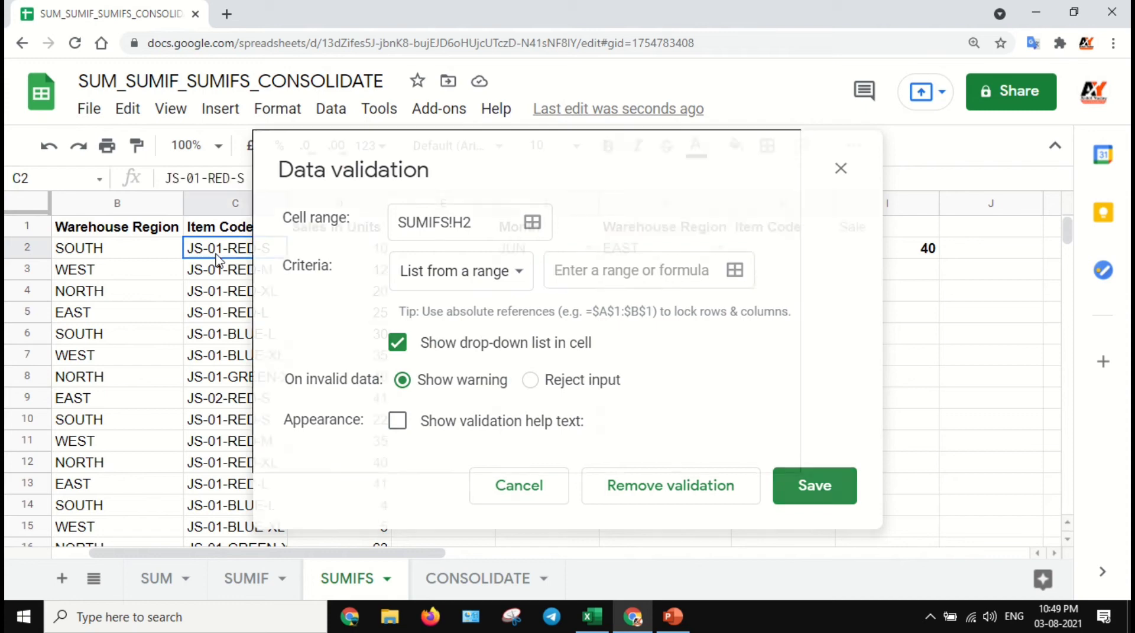
{"action": "left_click_drag", "start_coordinate": [218, 257], "coordinate": [253, 228]}
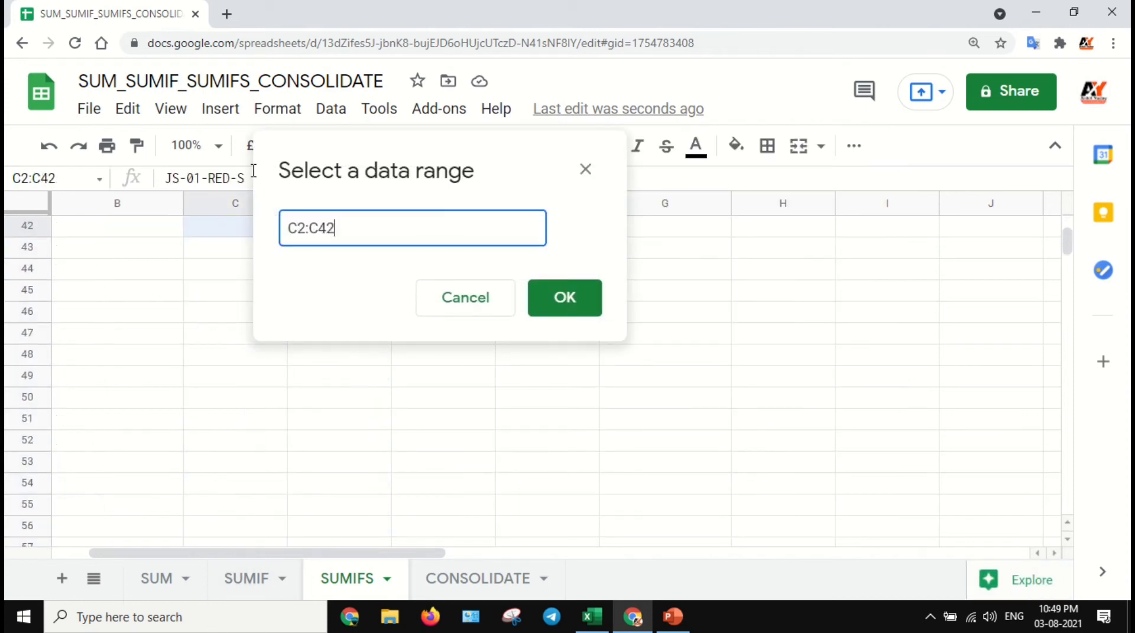
{"action": "left_click_drag", "start_coordinate": [253, 171], "coordinate": [248, 334]}
{"action": "left_click", "coordinate": [561, 298]}
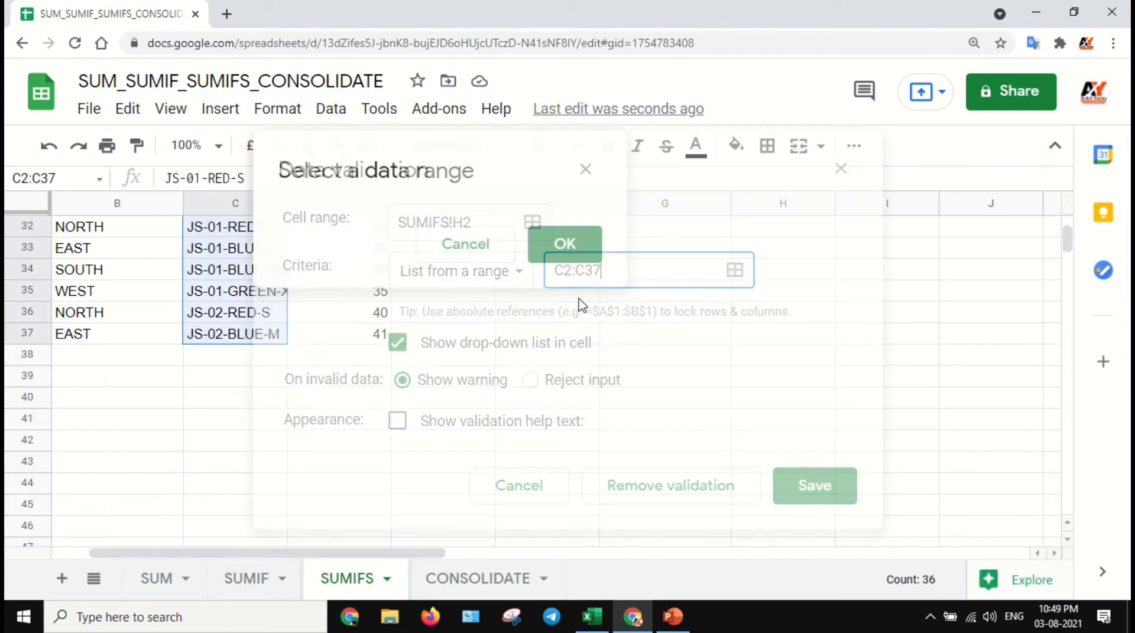
{"action": "left_click", "coordinate": [795, 480]}
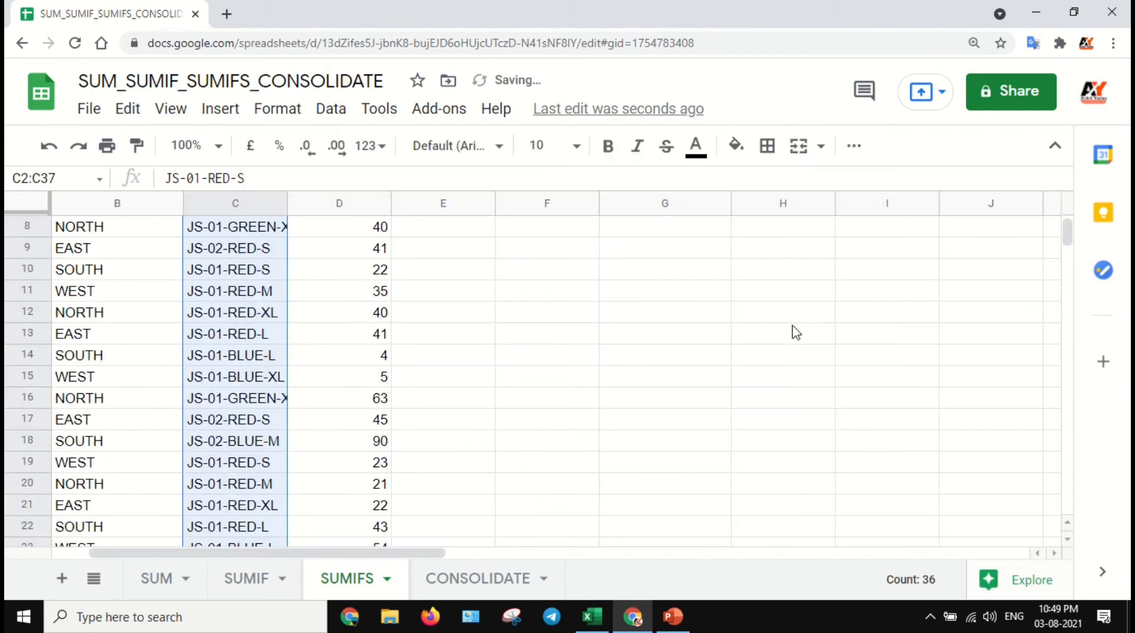
Choose JS-01-RED-XL in H2, fit column H to its contents and remove the bold from the cell
{"action": "scroll", "coordinate": [796, 332], "scroll_direction": "up", "scroll_amount": 3}
{"action": "left_click", "coordinate": [823, 248]}
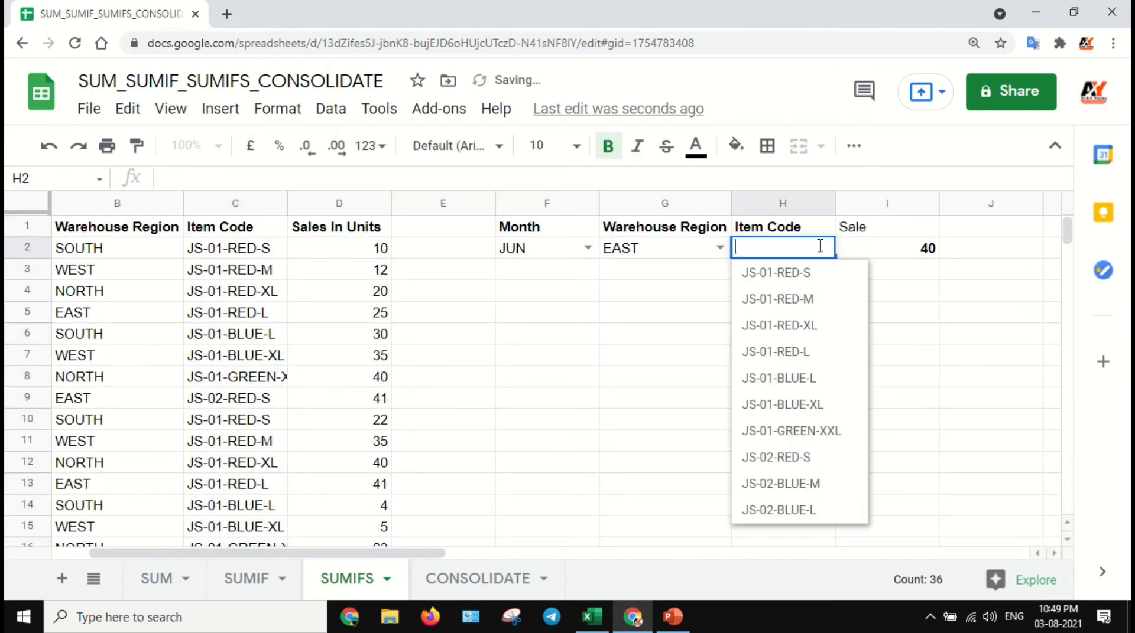
{"action": "left_click", "coordinate": [792, 325]}
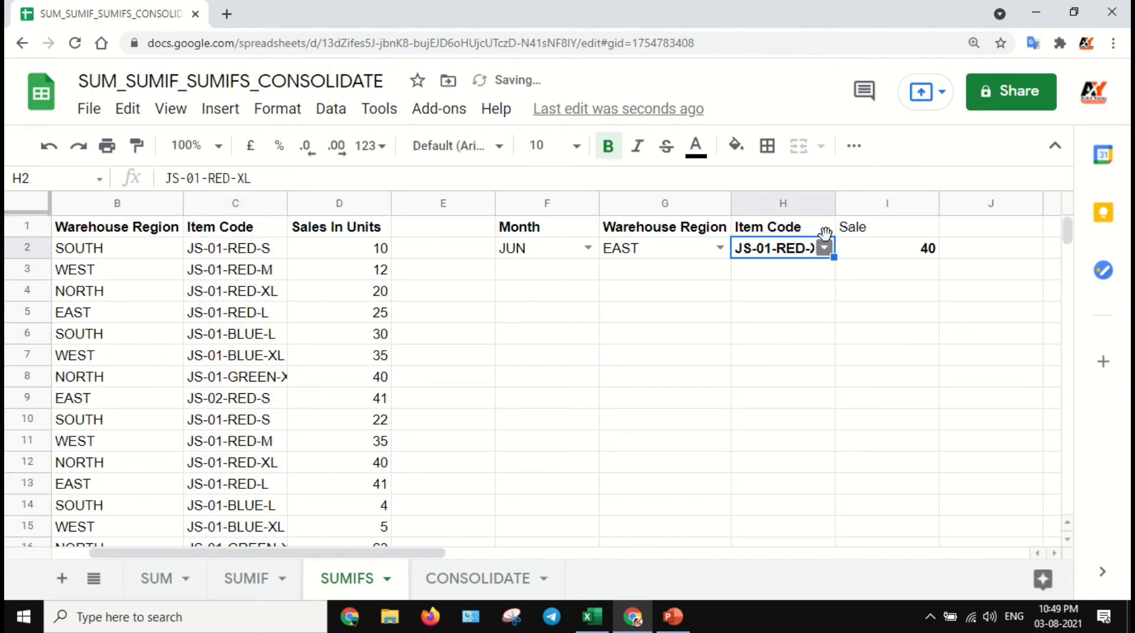
{"action": "double_click", "coordinate": [835, 203]}
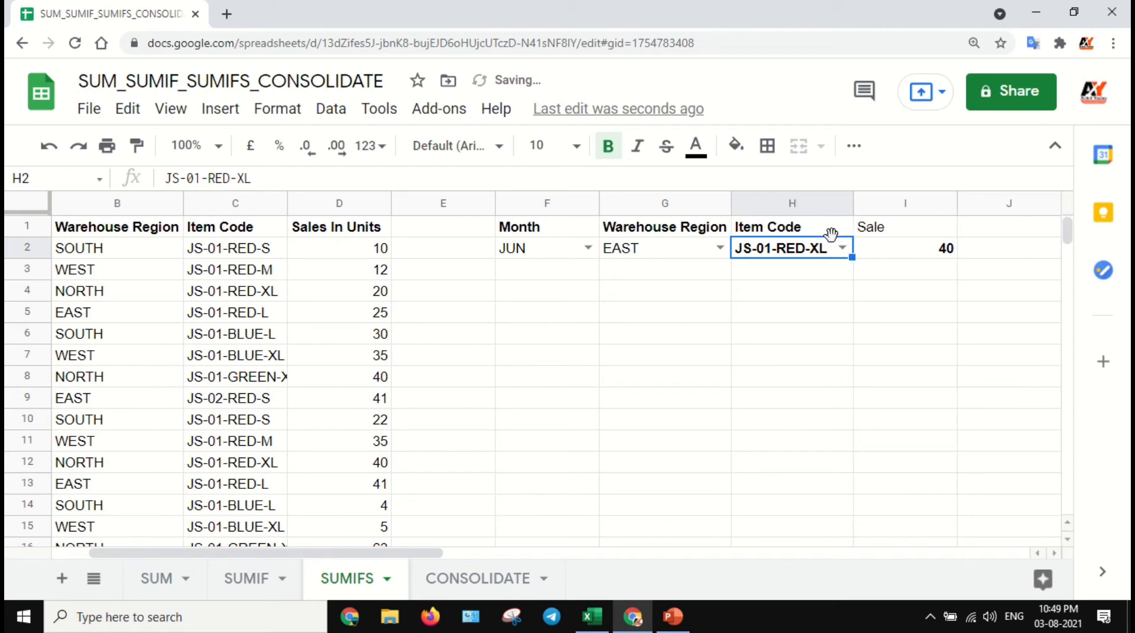
{"action": "key", "text": "ctrl+b"}
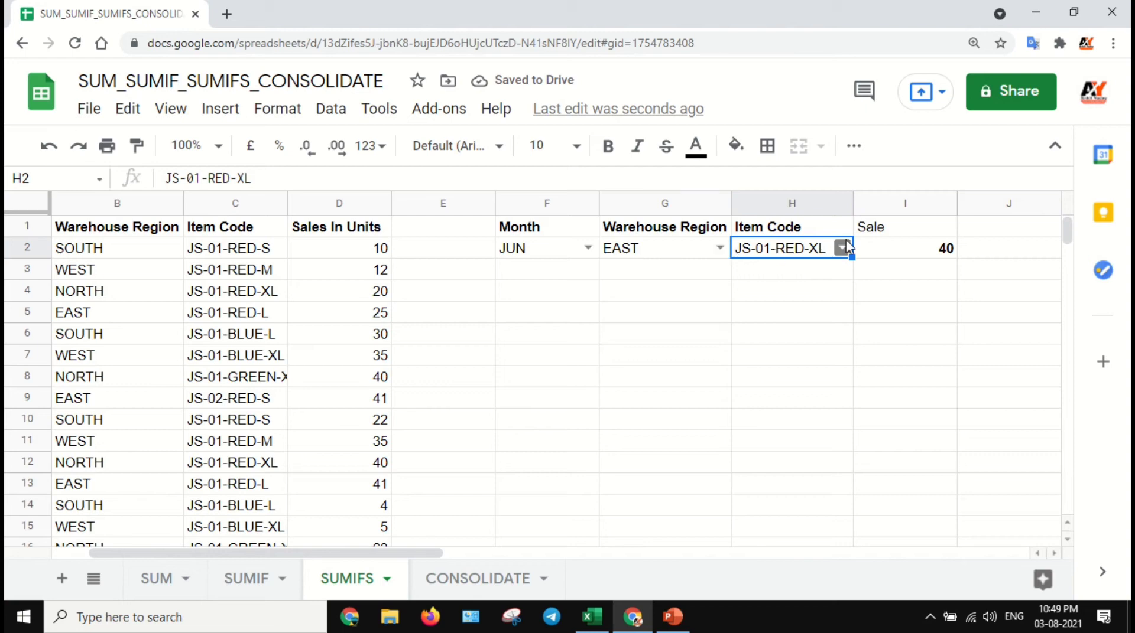
Extend the SUMIFS formula in I2 with the Item Code column C:C as another criteria range
{"action": "left_click", "coordinate": [881, 250]}
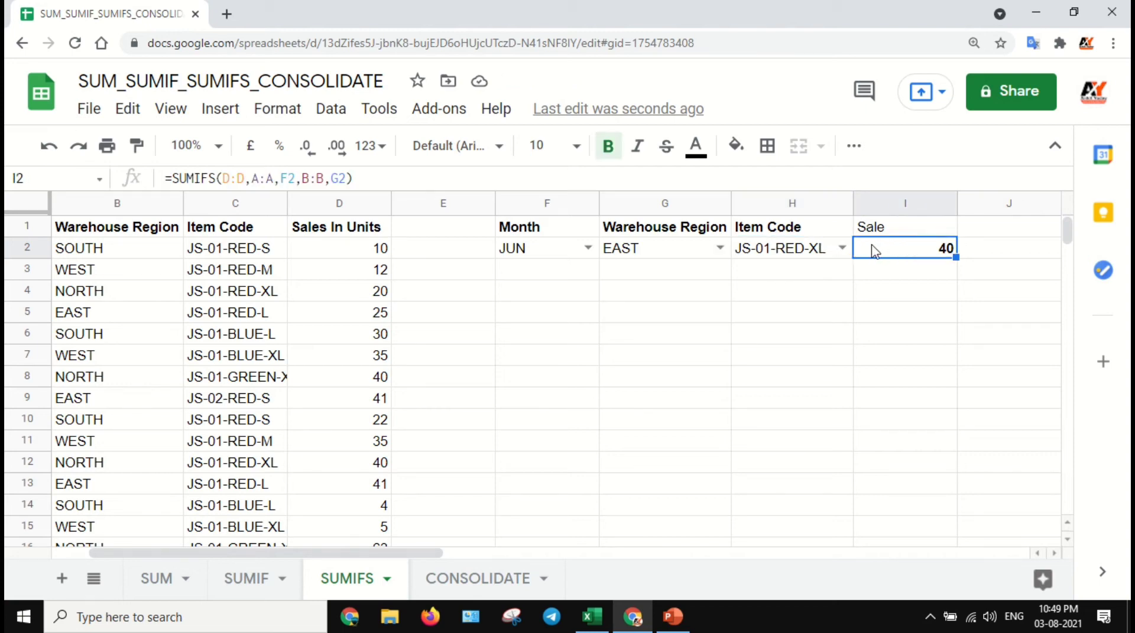
{"action": "left_click", "coordinate": [343, 176]}
{"action": "type", "text": ","}
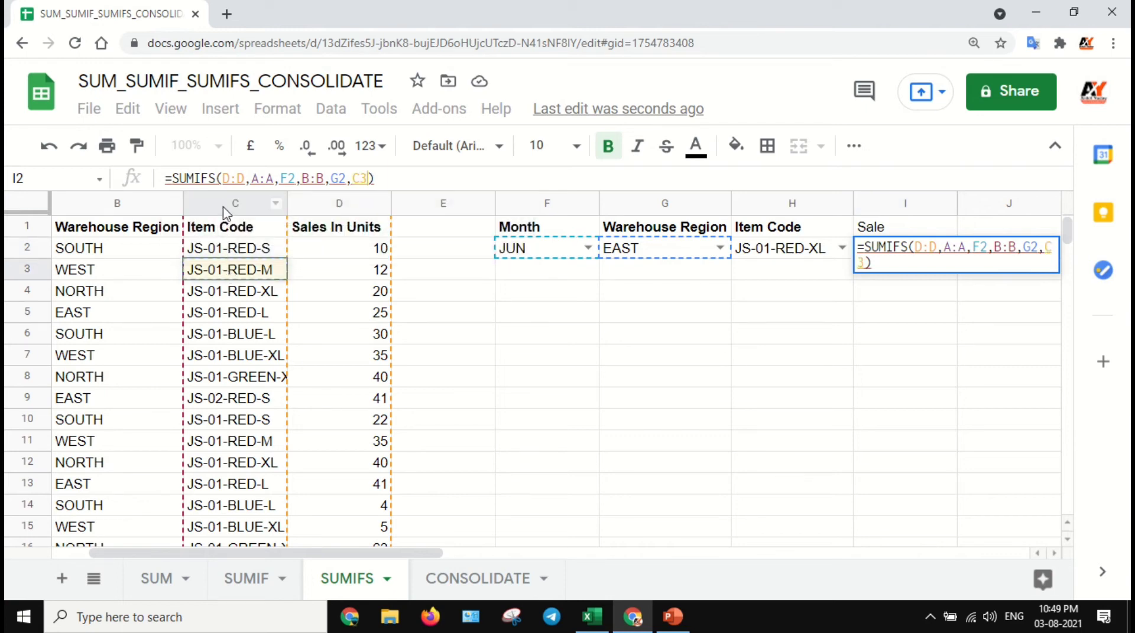
{"action": "left_click", "coordinate": [226, 207]}
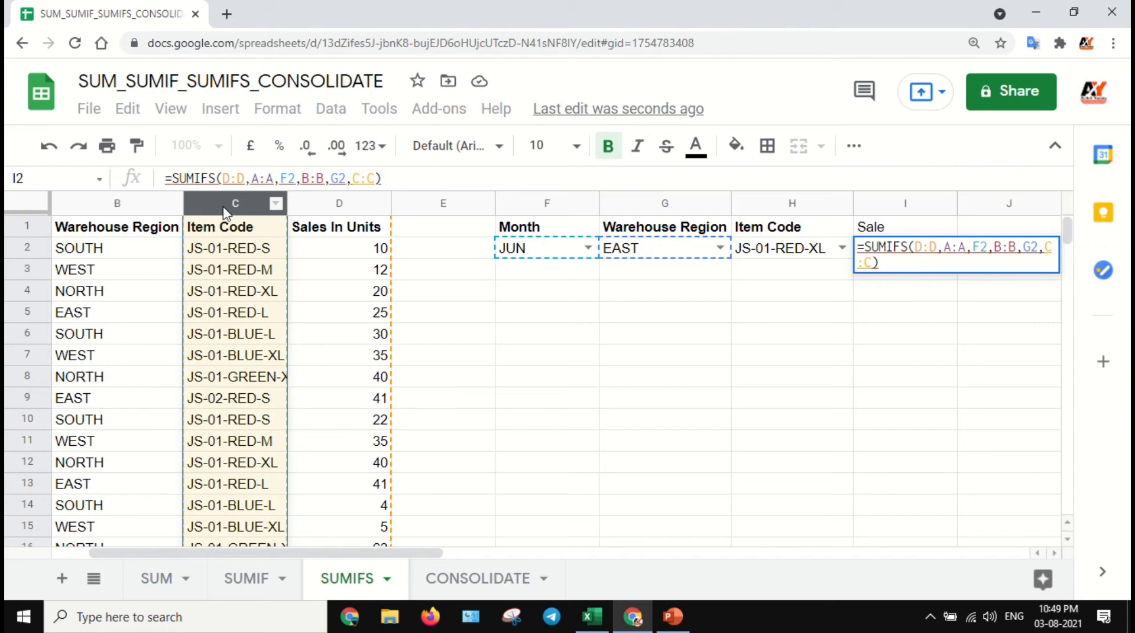
{"action": "scroll", "coordinate": [720, 279], "scroll_direction": "left", "scroll_amount": 1}
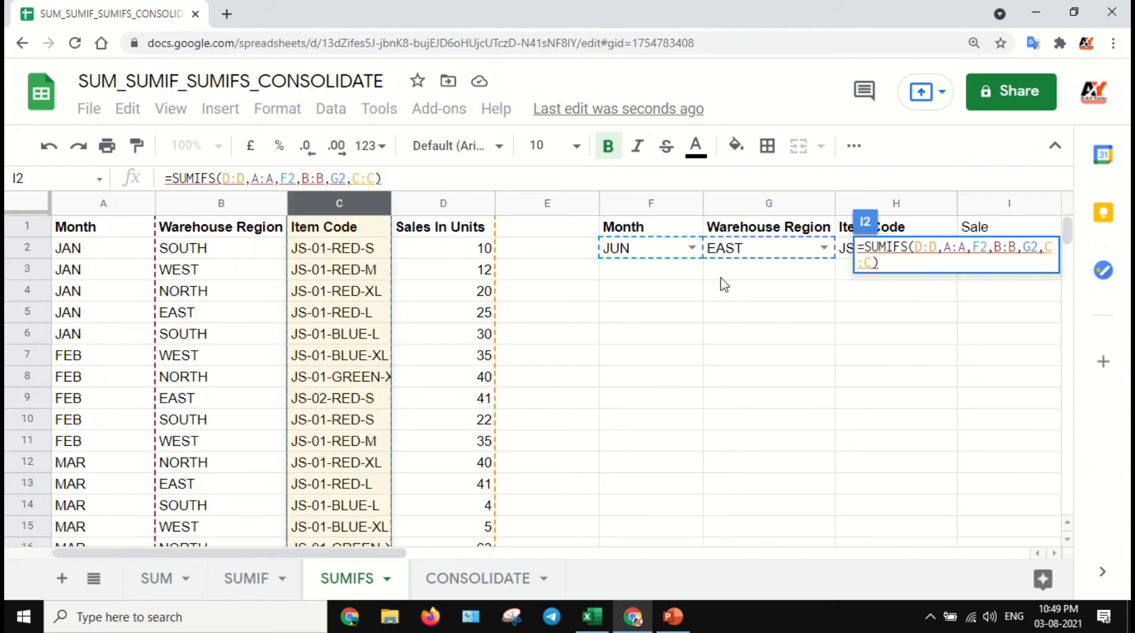
Review the existing SUMIFS arguments in I2: sum range D:D, month pair A:A and F2, region pair B:B and G2
{"action": "left_click", "coordinate": [916, 248]}
{"action": "left_click_drag", "start_coordinate": [915, 248], "coordinate": [917, 260]}
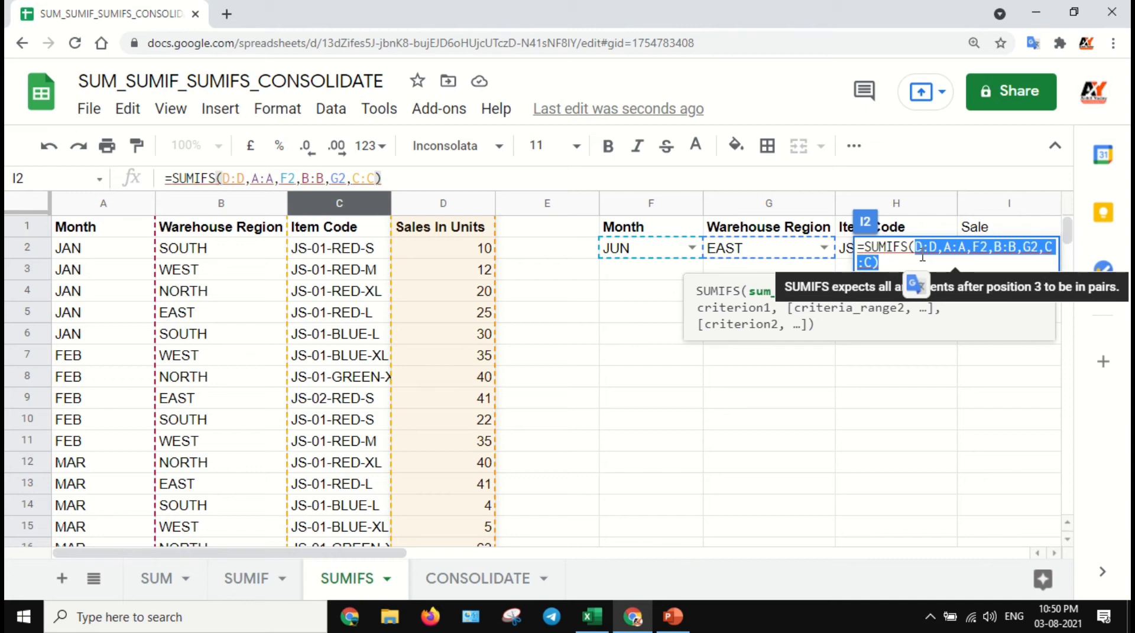
{"action": "left_click", "coordinate": [953, 252]}
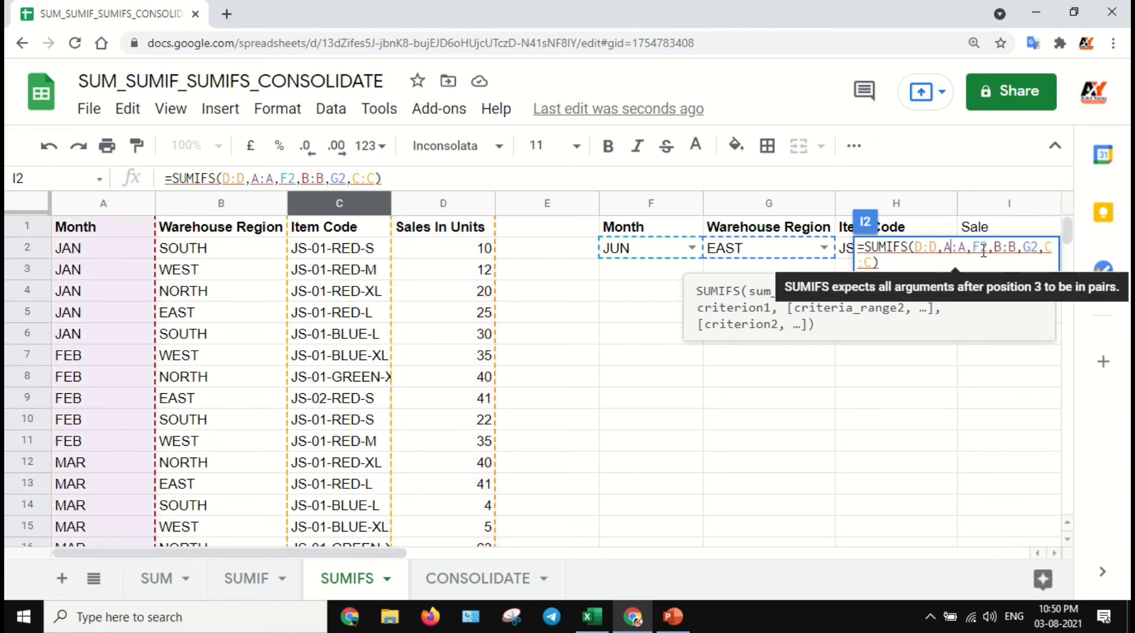
{"action": "left_click", "coordinate": [958, 252]}
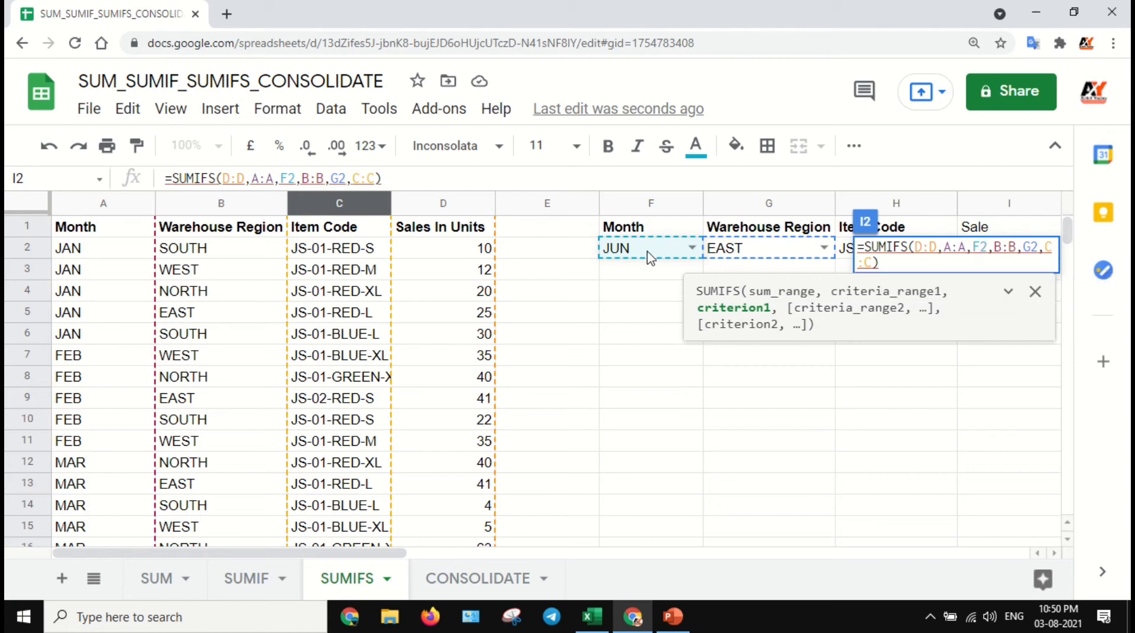
{"action": "left_click", "coordinate": [1014, 255]}
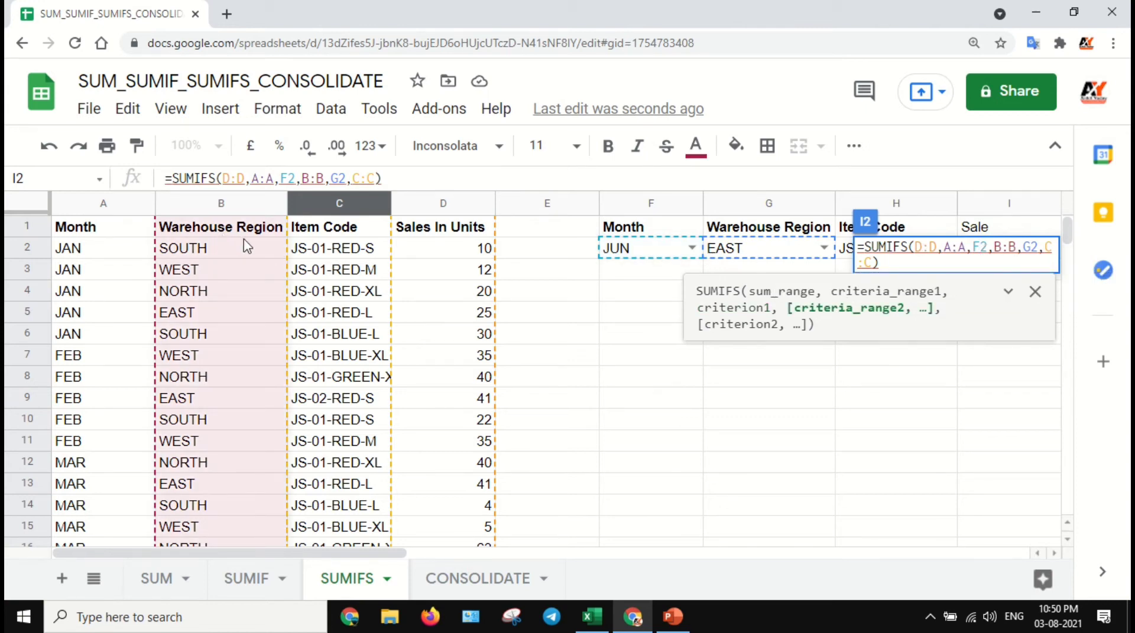
{"action": "left_click", "coordinate": [1034, 246]}
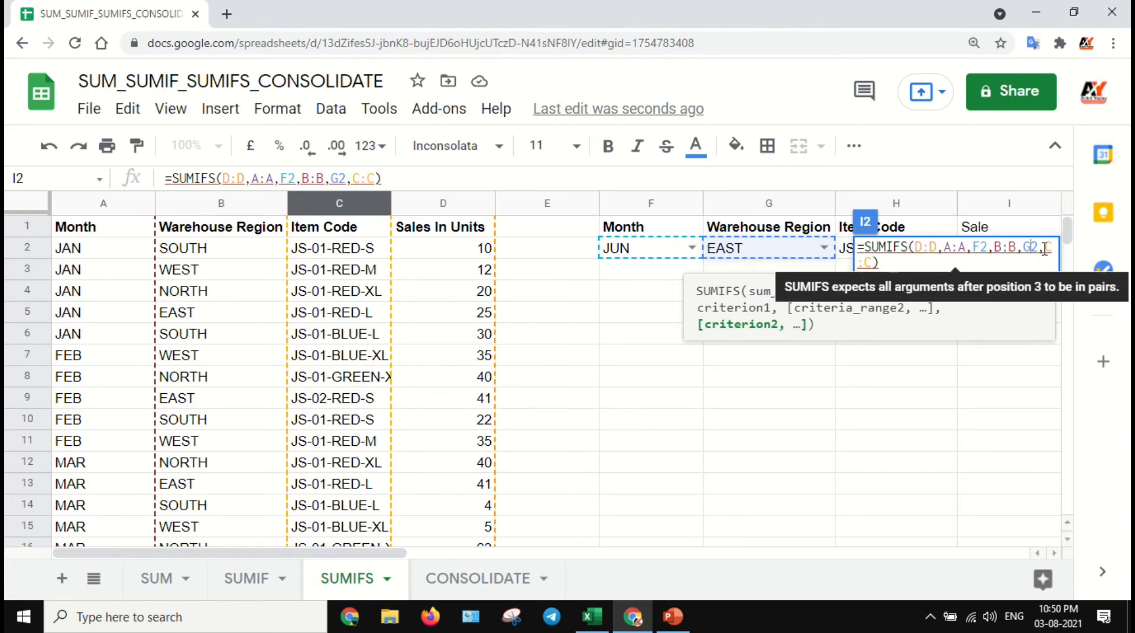
Add H2 as the criterion for C:C and complete the formula as =SUMIFS(D:D,A:A,F2,B:B,G2,C:C,H2)
{"action": "left_click", "coordinate": [873, 264]}
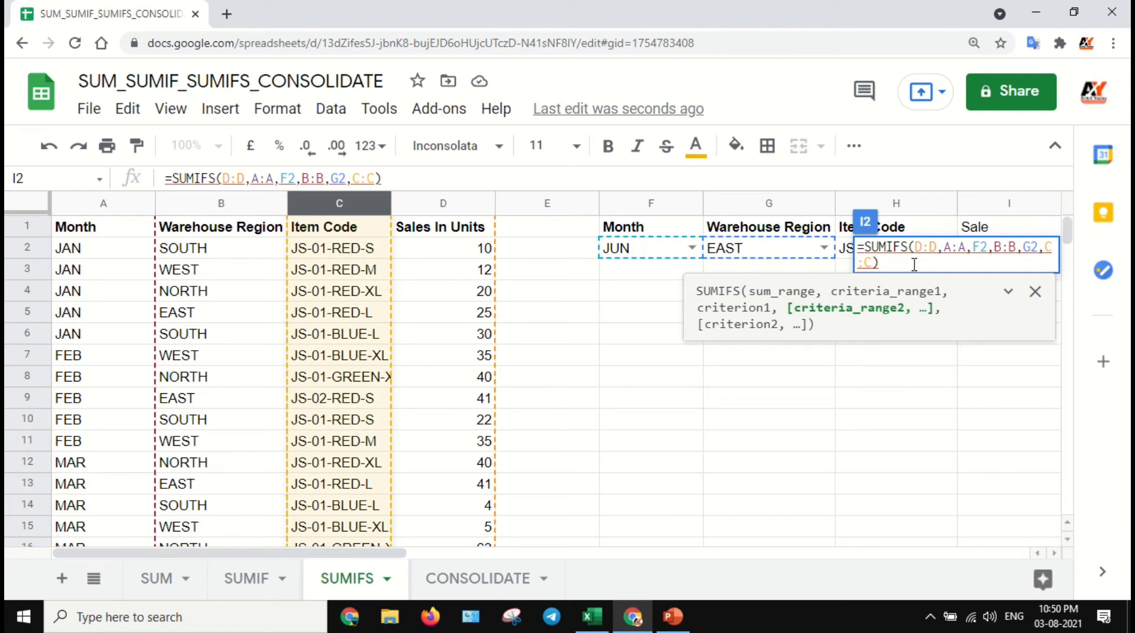
{"action": "type", "text": ","}
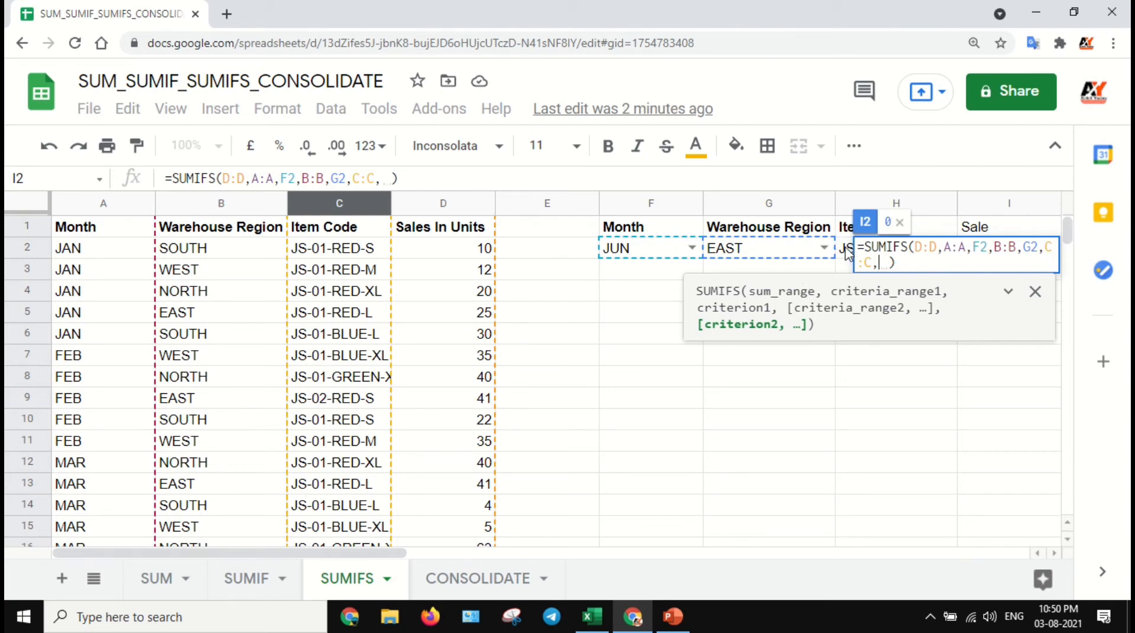
{"action": "left_click", "coordinate": [846, 253]}
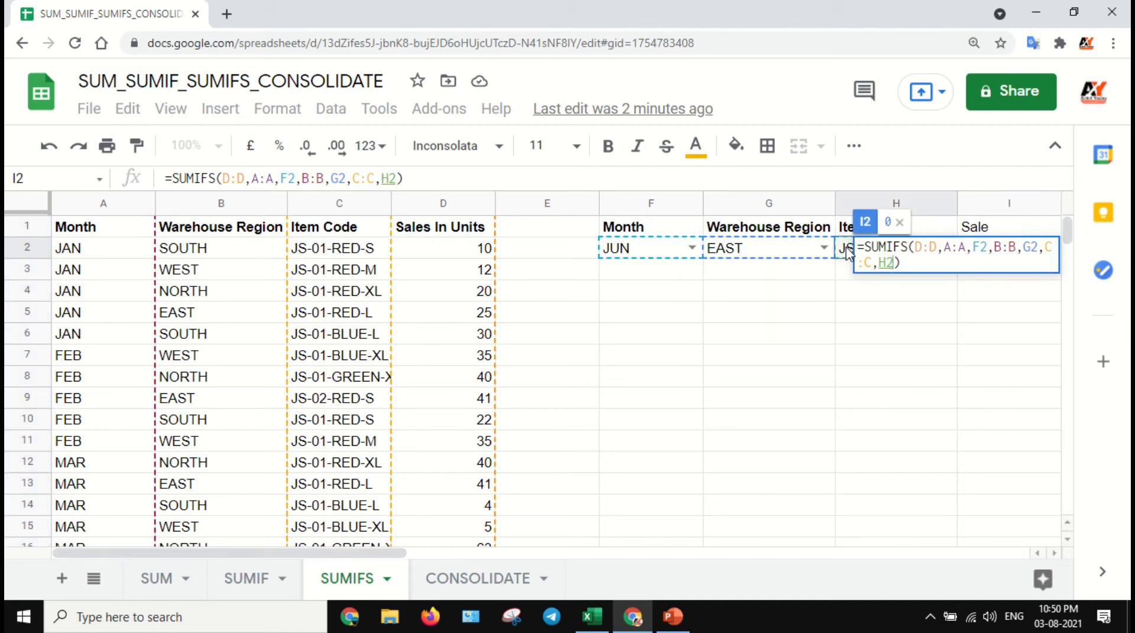
{"action": "key", "text": "Return"}
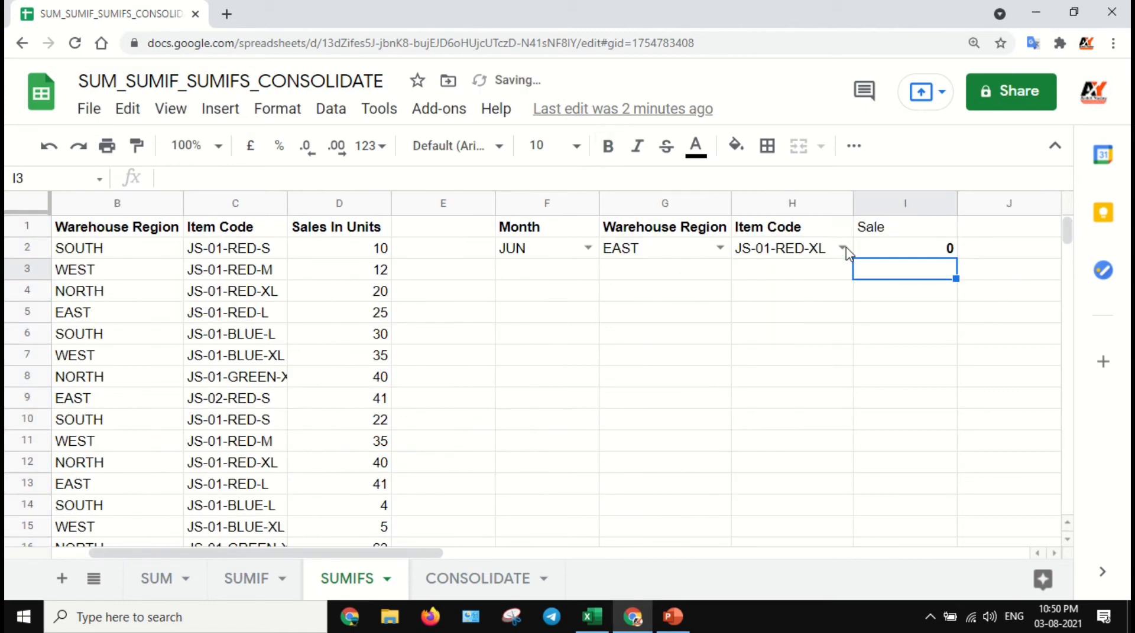
Check the SUMIFS total in I2 against the month, region and item code criteria in F2, G2 and H2
{"action": "left_click", "coordinate": [892, 251]}
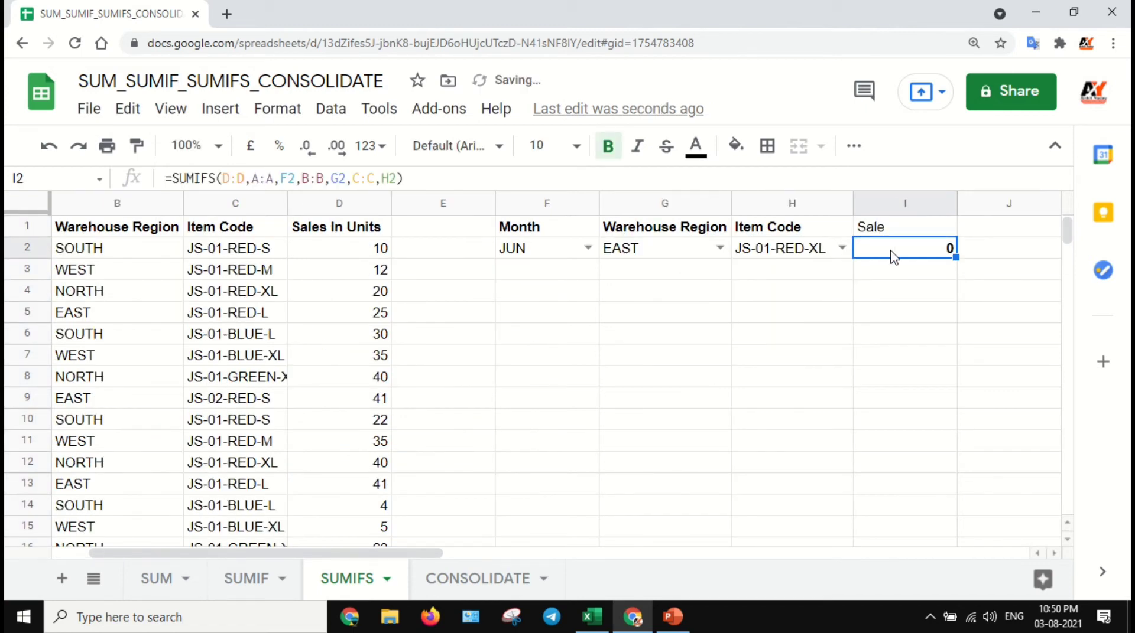
{"action": "left_click", "coordinate": [549, 258]}
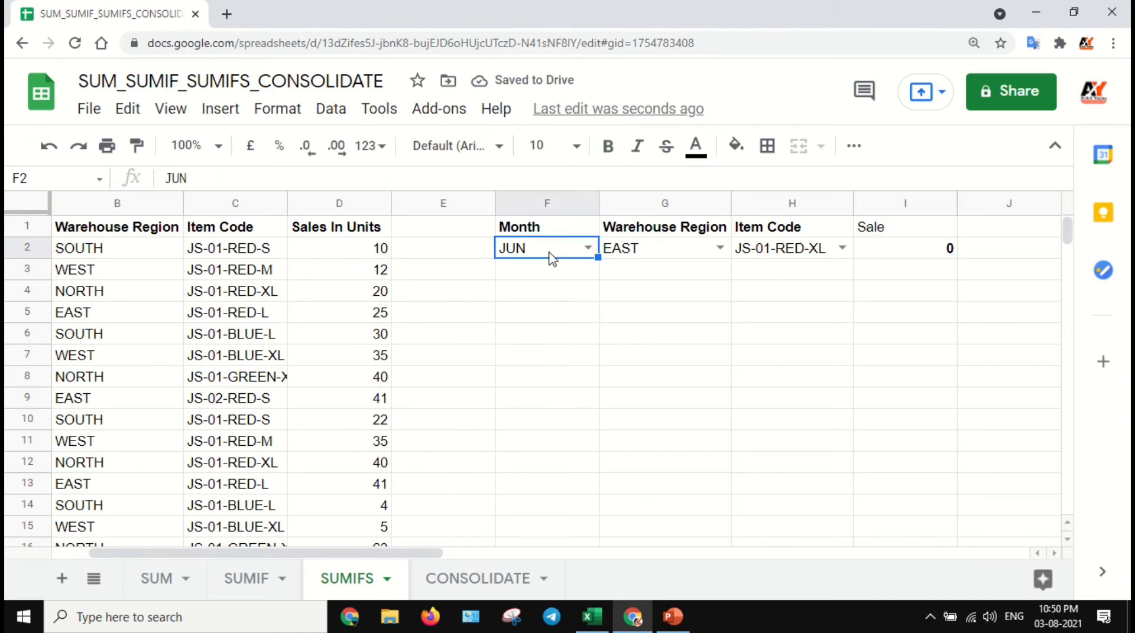
{"action": "left_click", "coordinate": [674, 258]}
{"action": "left_click", "coordinate": [783, 258]}
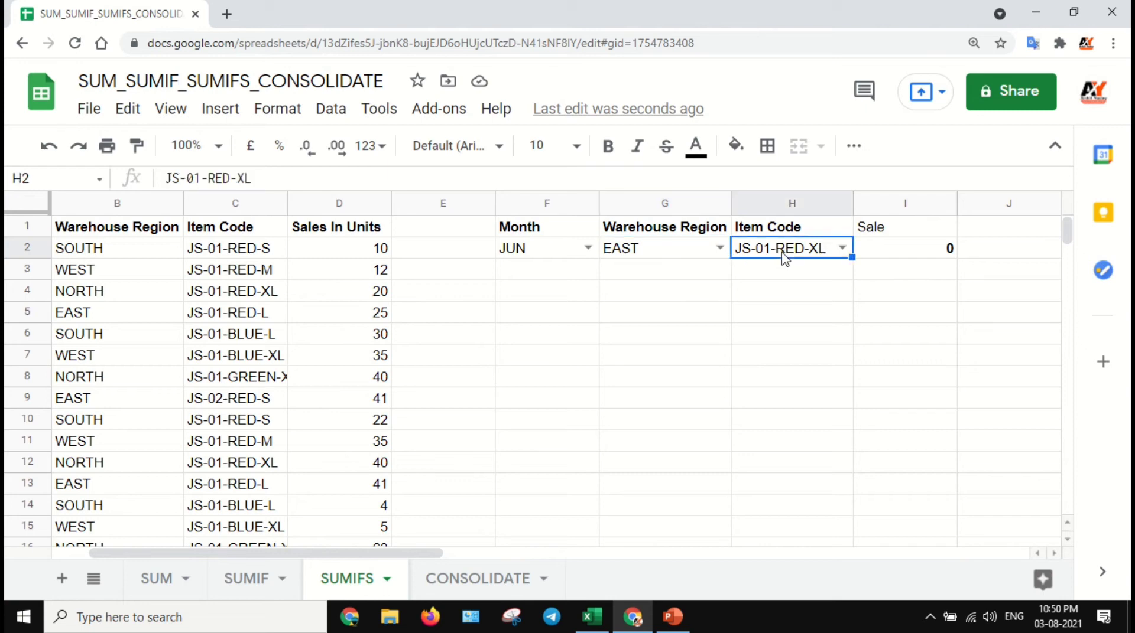
{"action": "left_click", "coordinate": [891, 258]}
{"action": "left_click", "coordinate": [541, 257]}
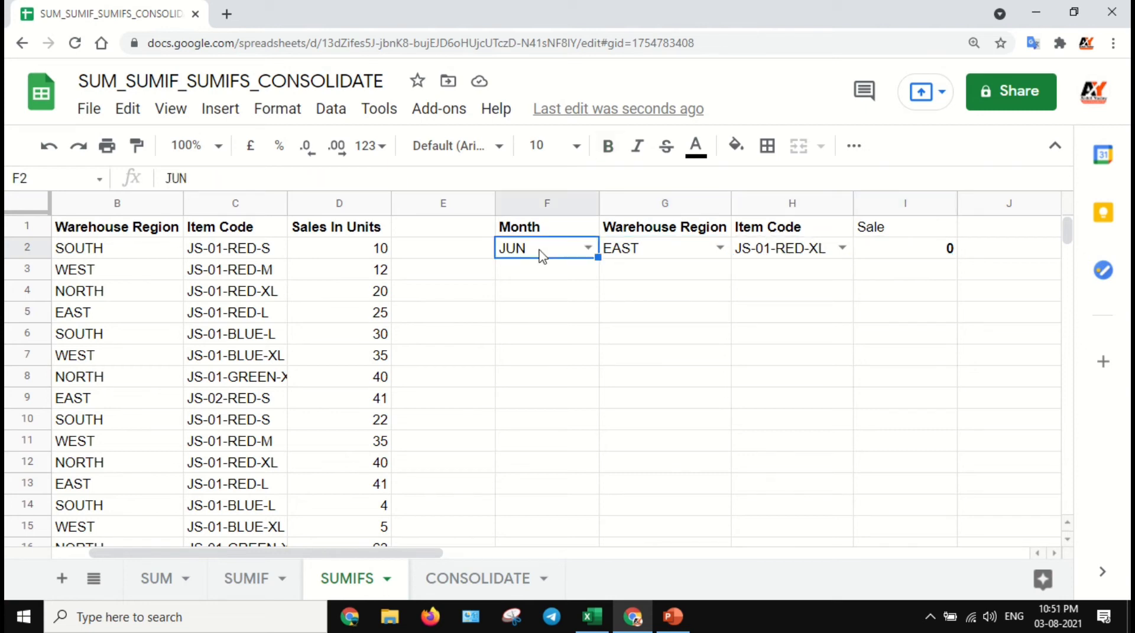
Copy the item code from H2 and search the sheet for JS-01-RED-XL, including the JUN rows
{"action": "left_click", "coordinate": [792, 255]}
{"action": "key", "text": "ctrl+f"}
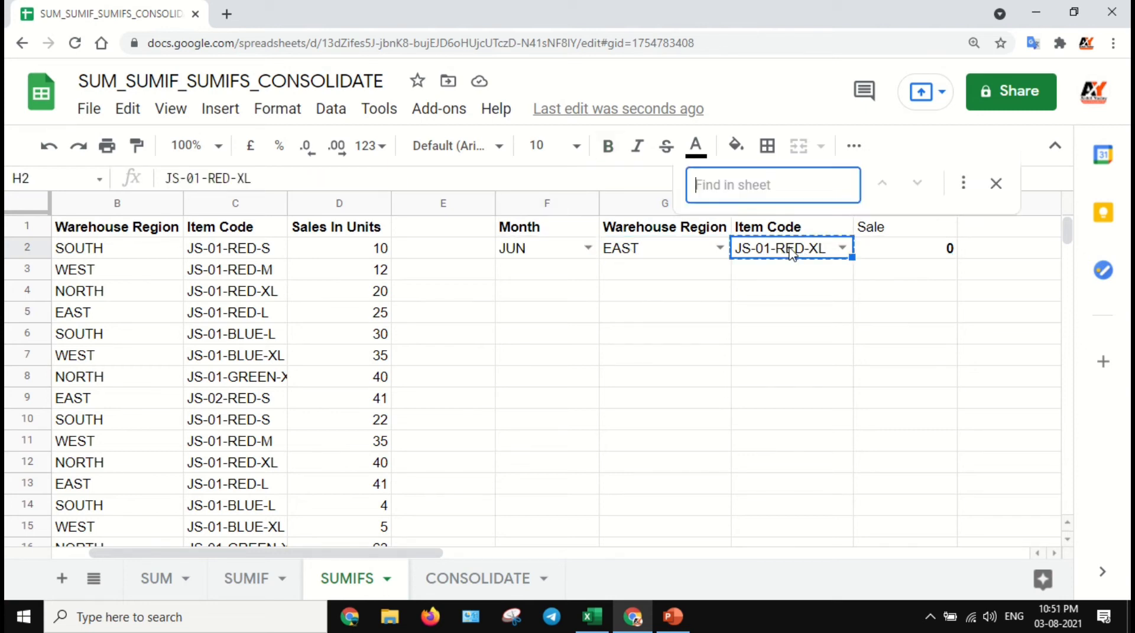
{"action": "type", "text": "JS-01-RED-XL"}
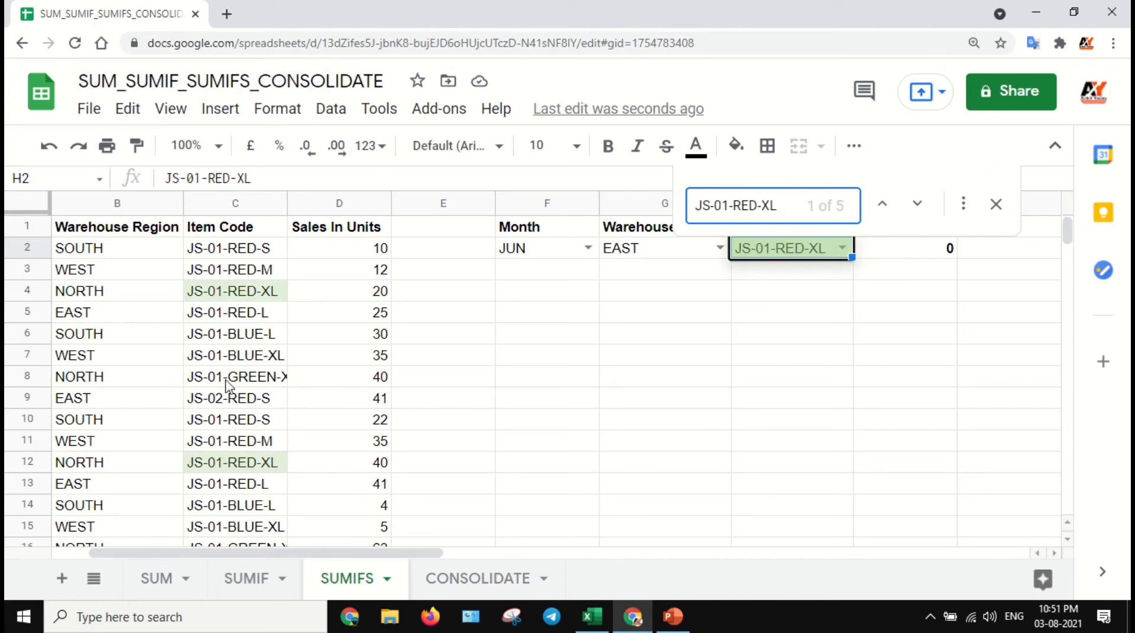
{"action": "scroll", "coordinate": [93, 407], "scroll_direction": "left", "scroll_amount": 2}
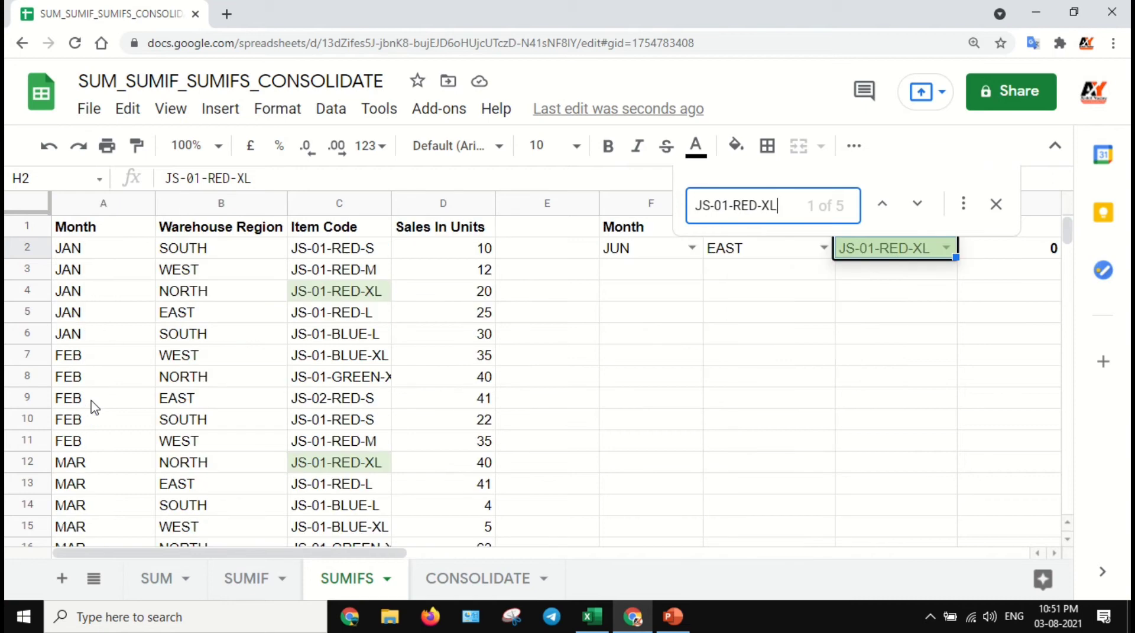
{"action": "scroll", "coordinate": [93, 407], "scroll_direction": "down", "scroll_amount": 8}
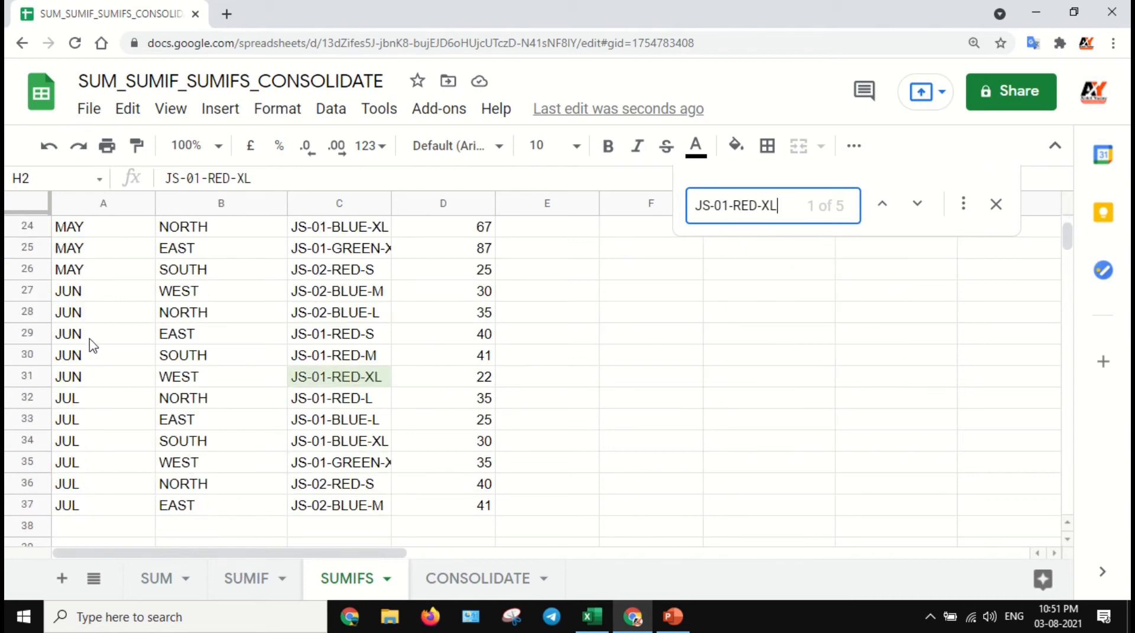
Examine the JUN rows 27 to 31 and the region of the JS-01-RED-XL entry in C31
{"action": "left_click", "coordinate": [93, 337]}
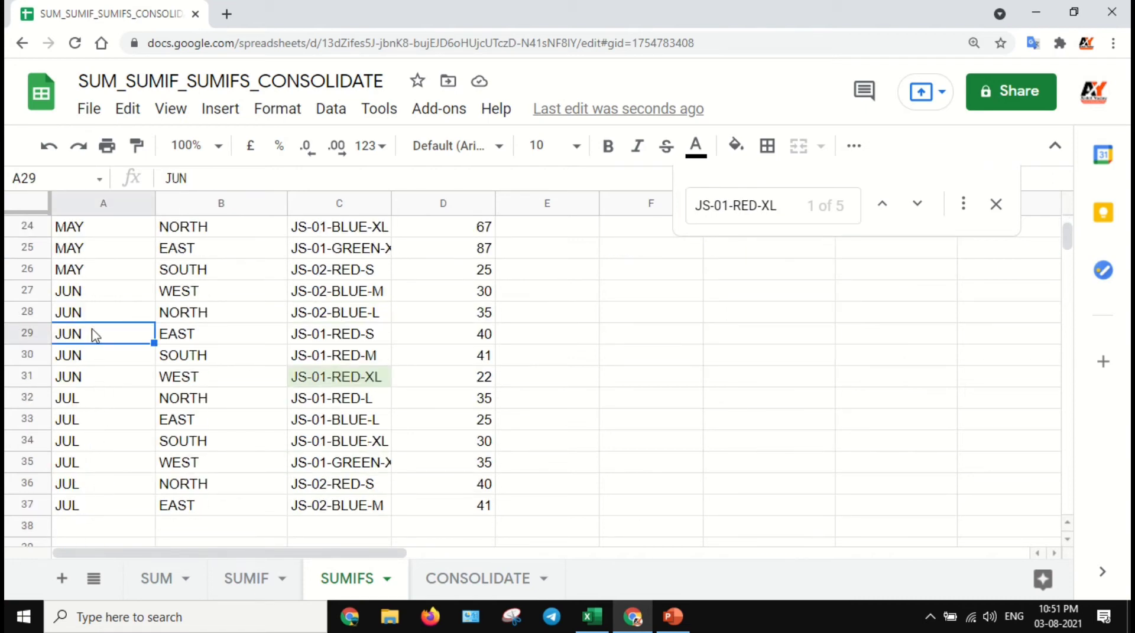
{"action": "left_click_drag", "start_coordinate": [91, 296], "coordinate": [89, 378]}
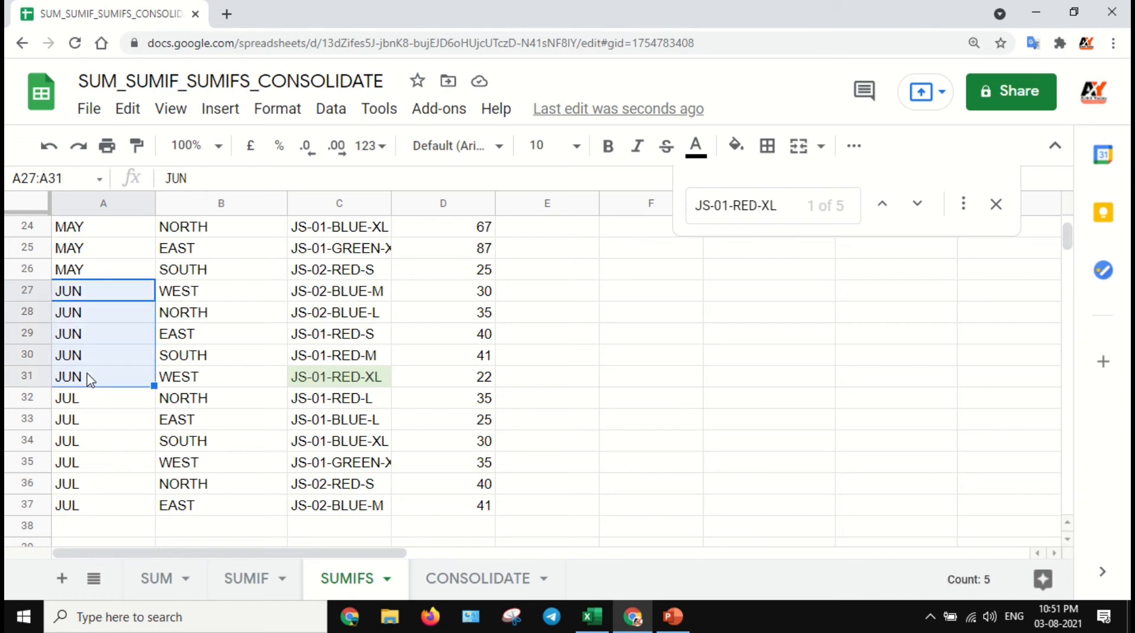
{"action": "key", "text": "shift+space"}
{"action": "key", "text": "shift+space"}
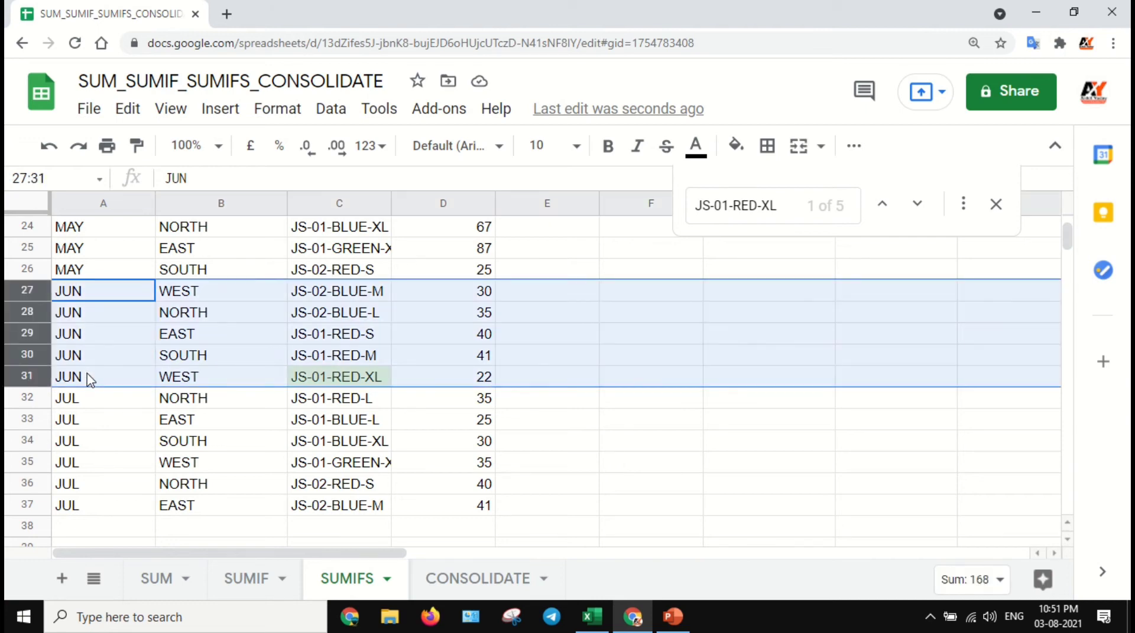
{"action": "left_click", "coordinate": [332, 383]}
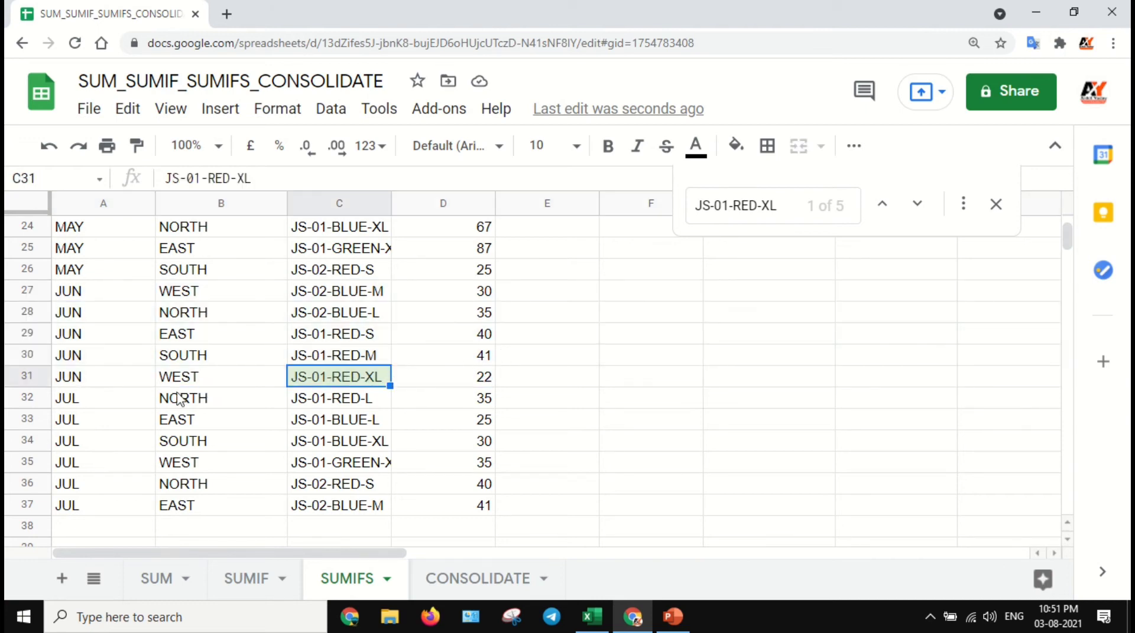
Compare the sales units of the JUN JS-01-RED-XL row with the SUMIFS formula in I2, and close the search
{"action": "left_click", "coordinate": [109, 378]}
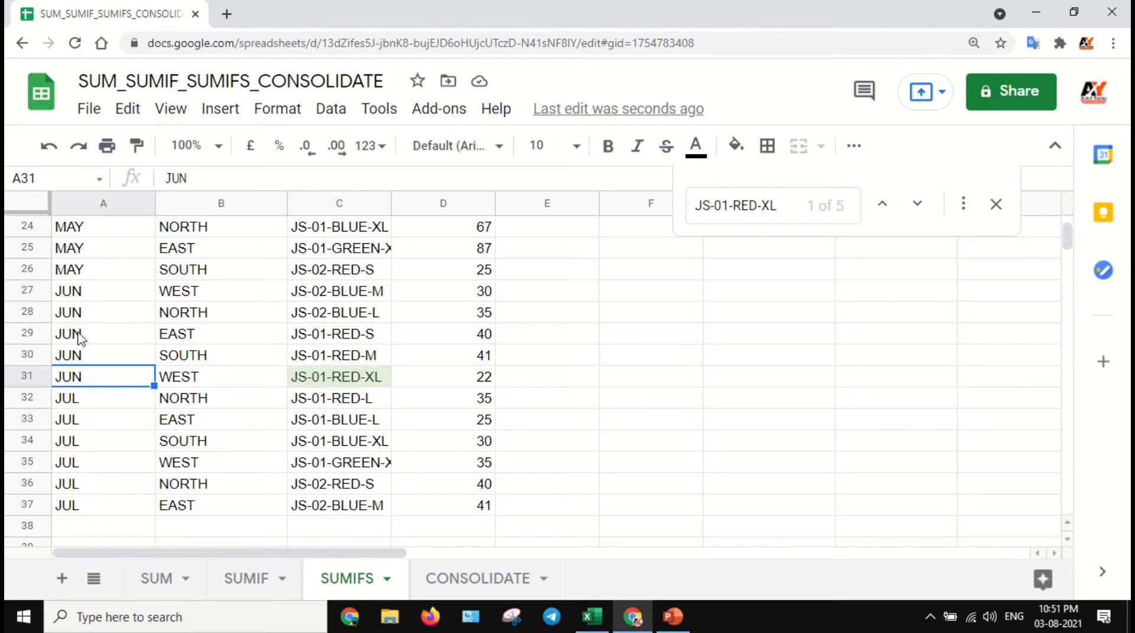
{"action": "left_click", "coordinate": [85, 311], "text": "shift"}
{"action": "key", "text": "shift+space"}
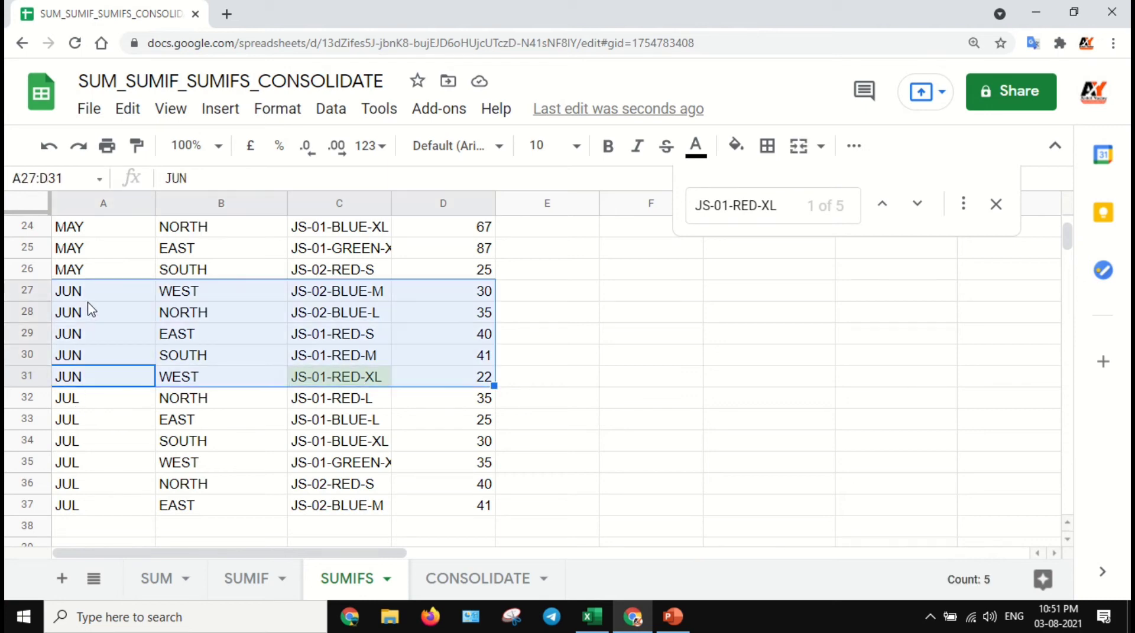
{"action": "key", "text": "shift+space"}
{"action": "left_click", "coordinate": [459, 382]}
{"action": "scroll", "coordinate": [727, 417], "scroll_direction": "up", "scroll_amount": 8}
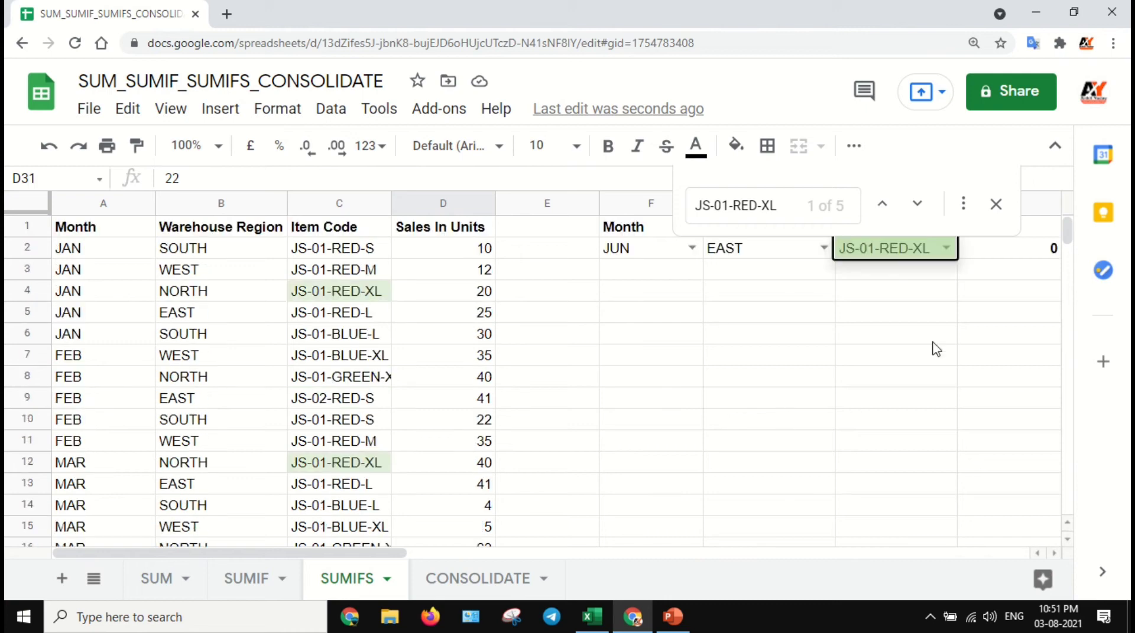
{"action": "left_click", "coordinate": [999, 254]}
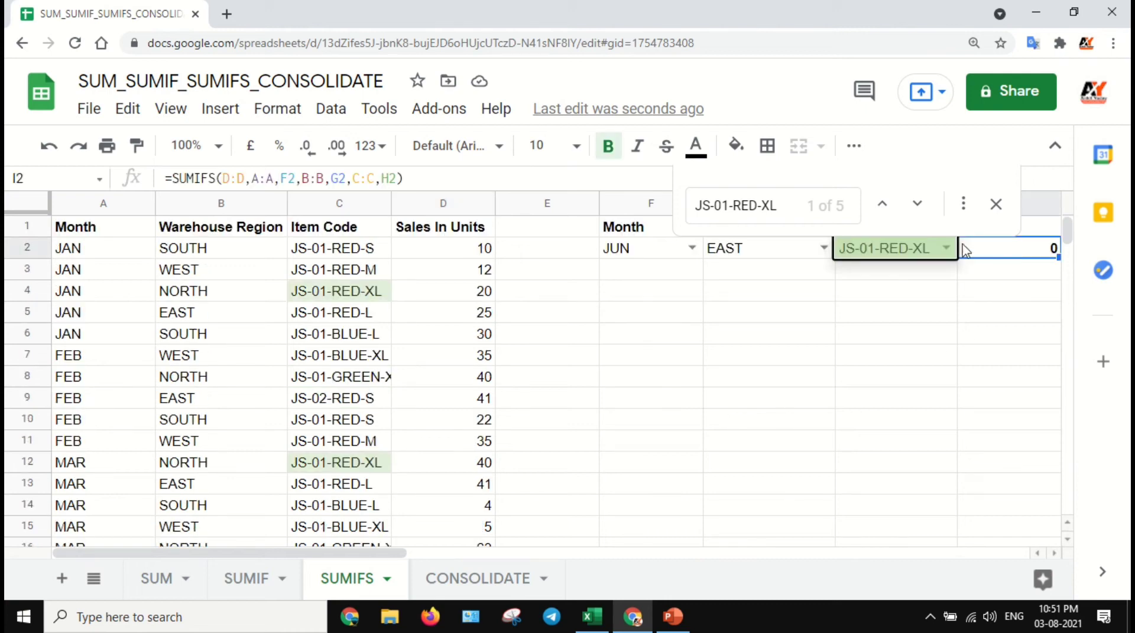
{"action": "left_click", "coordinate": [995, 206]}
Re-enter a SUMIFS formula in I2, using the Sales In Units column D:D as the sum range
{"action": "key", "text": "Right"}
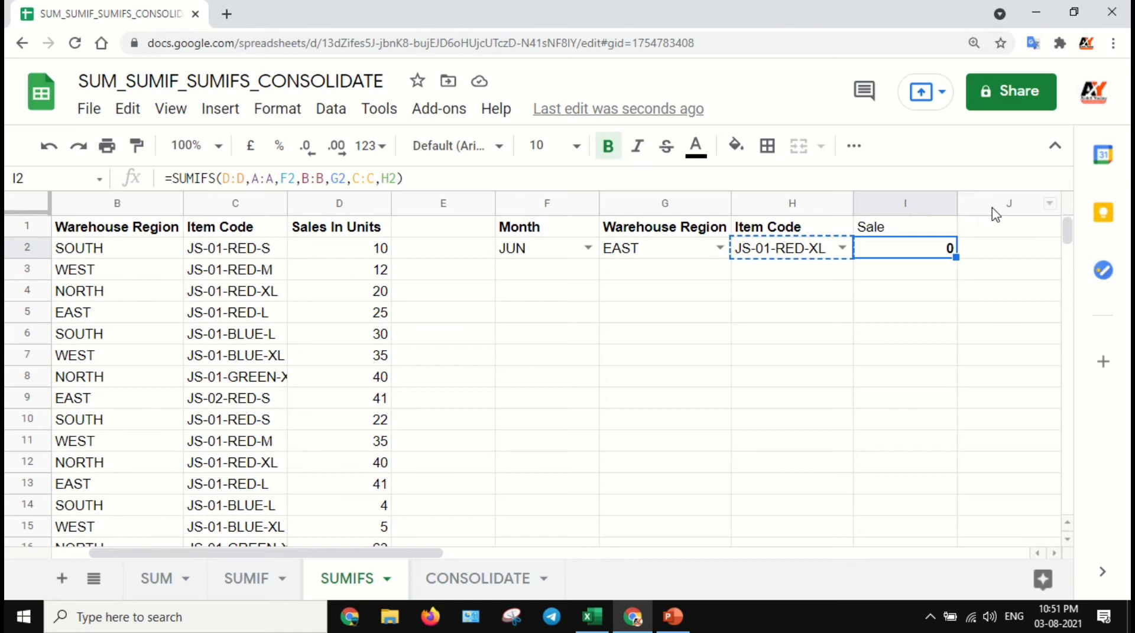
{"action": "type", "text": "=sumifs"}
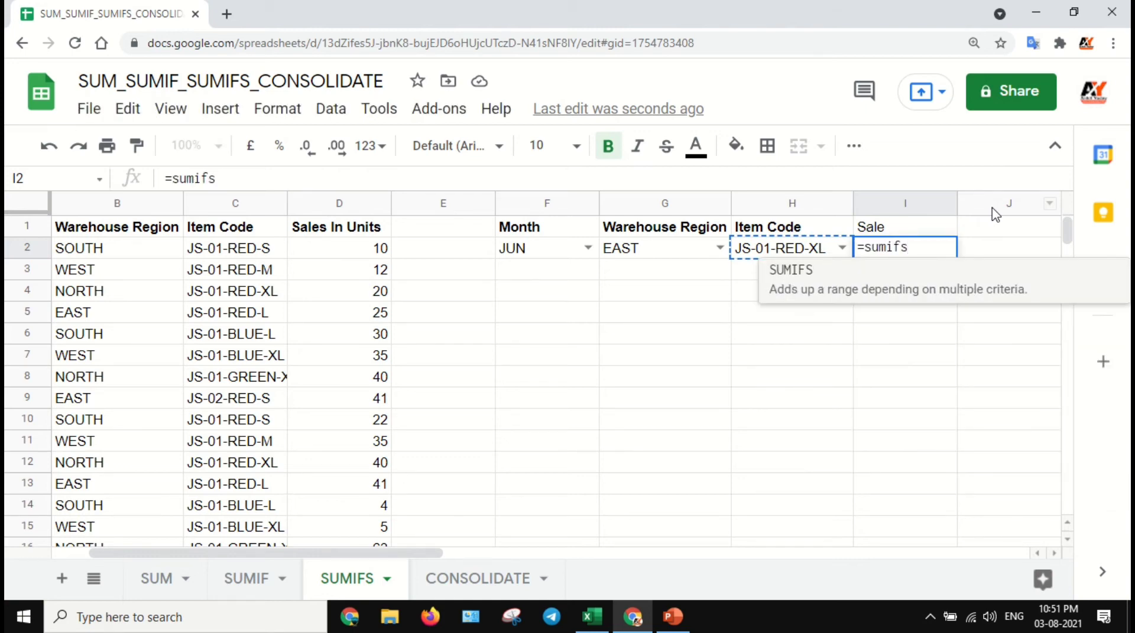
{"action": "key", "text": "Tab"}
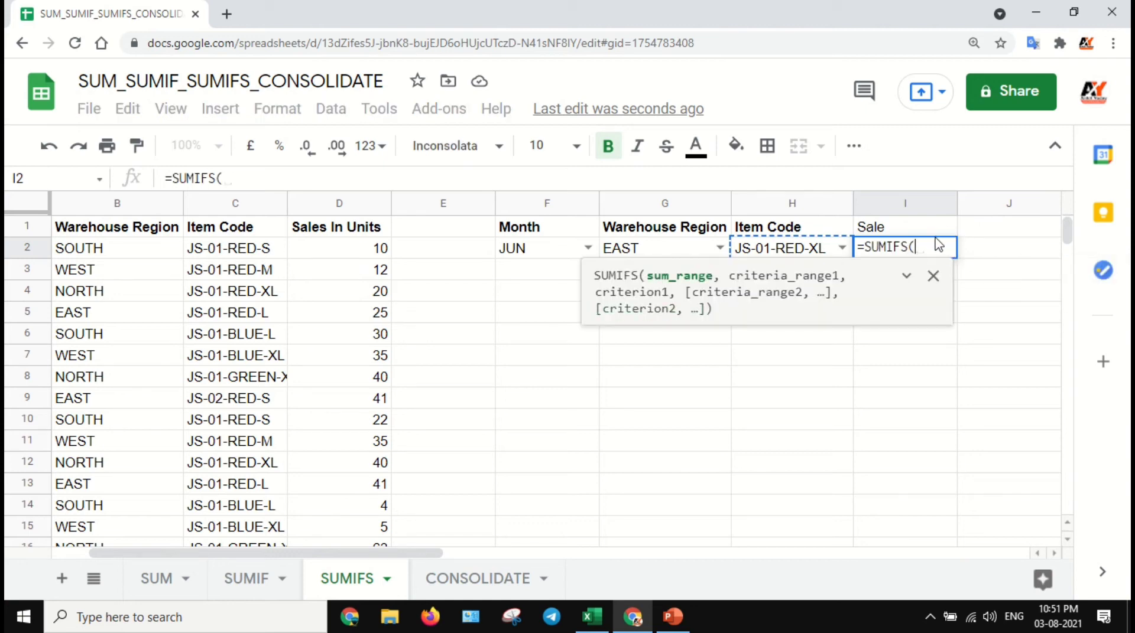
{"action": "left_click", "coordinate": [353, 207]}
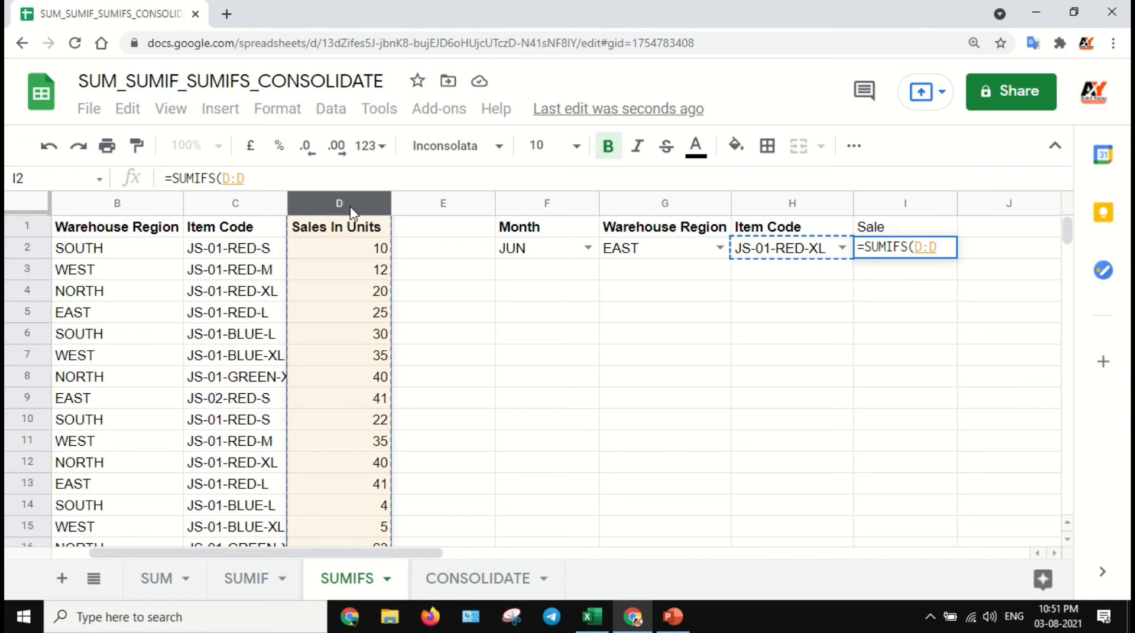
{"action": "type", "text": ","}
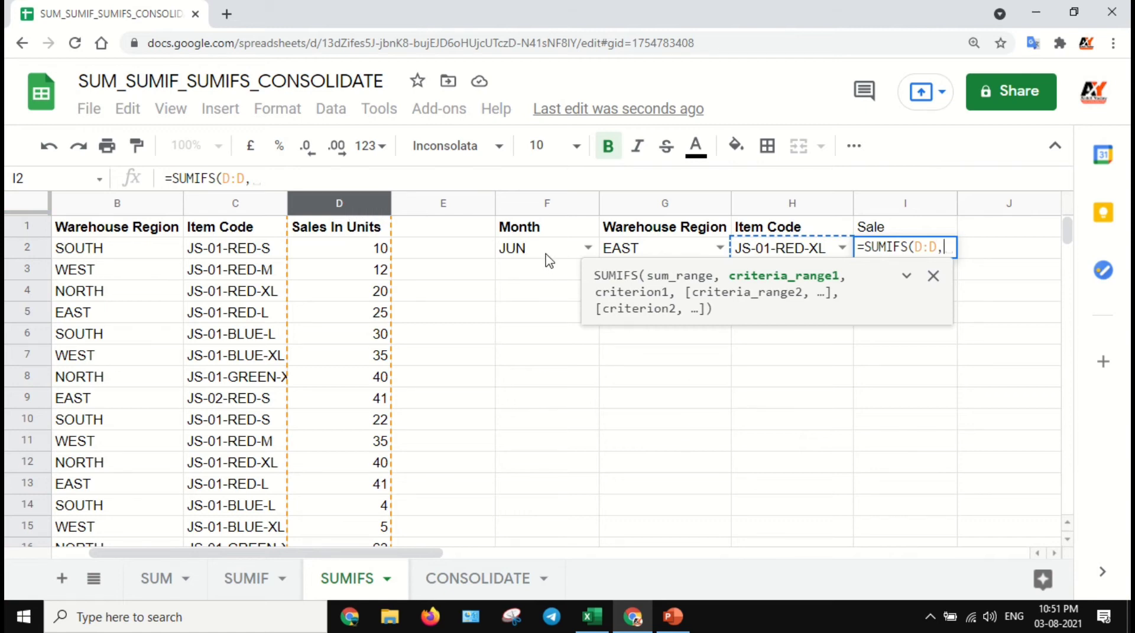
Add the Month column A:A as the first criteria range with F2 as its criterion
{"action": "scroll", "coordinate": [473, 275], "scroll_direction": "left", "scroll_amount": 2}
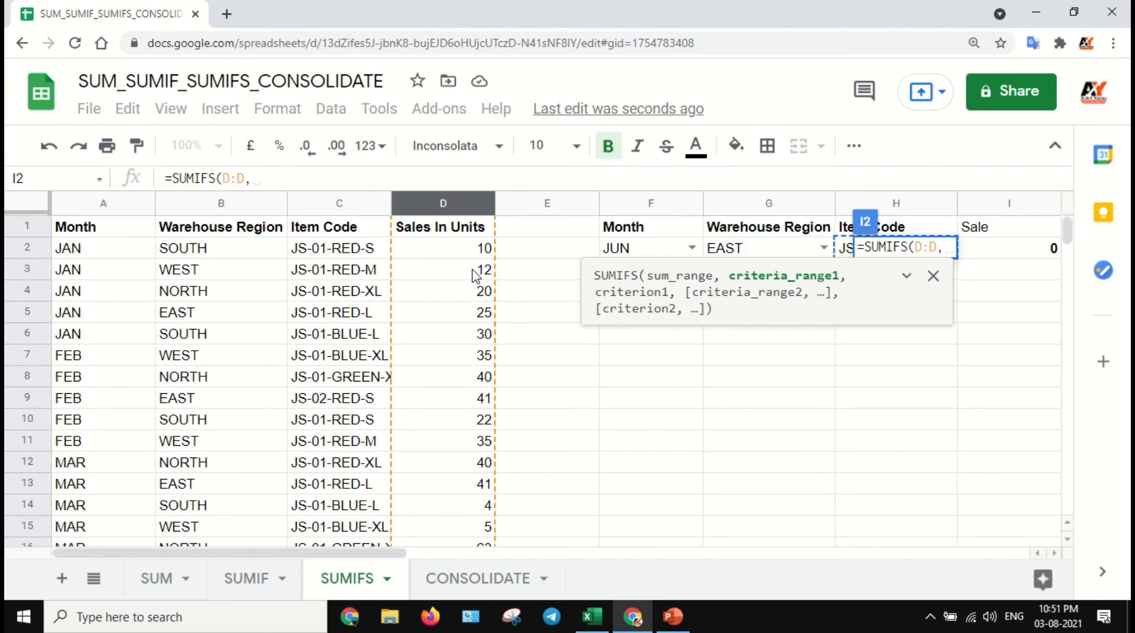
{"action": "left_click", "coordinate": [97, 204]}
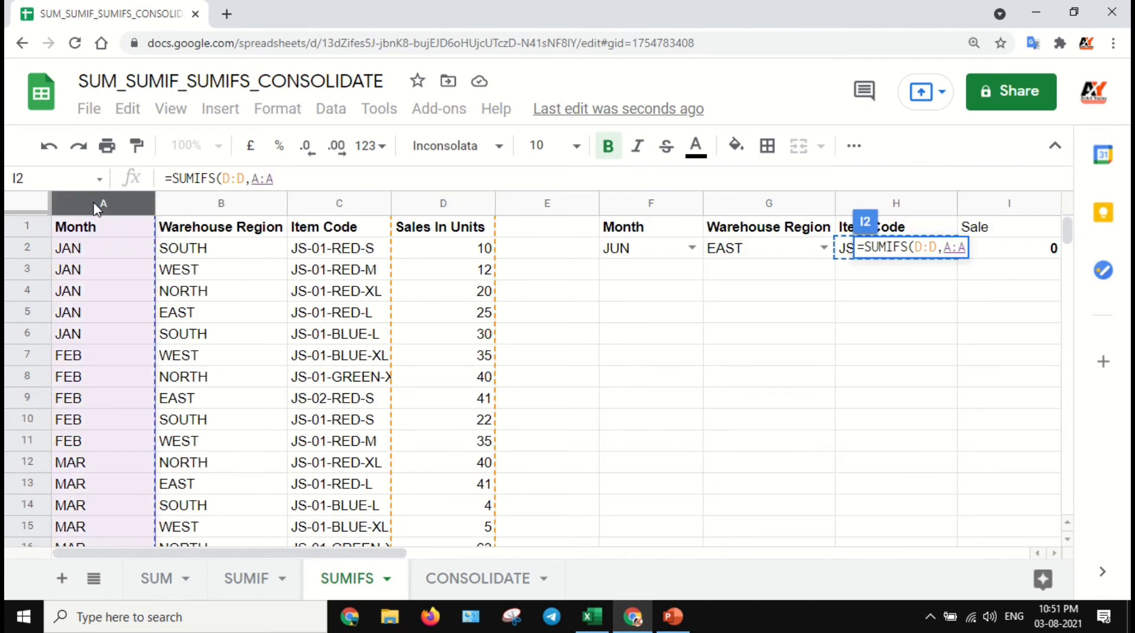
{"action": "type", "text": ","}
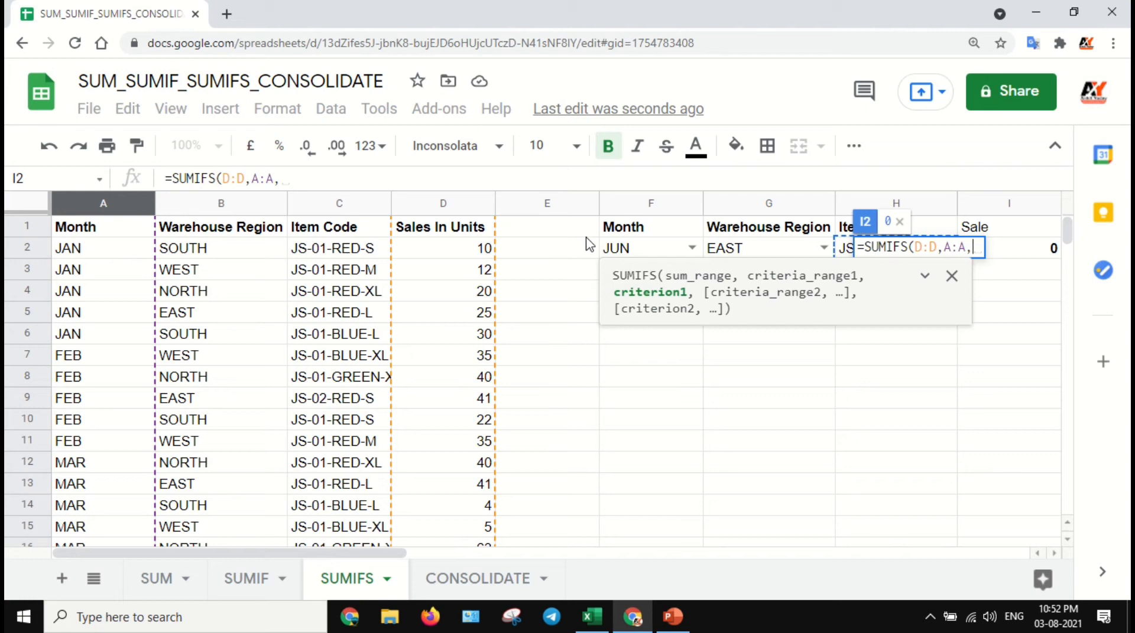
{"action": "left_click", "coordinate": [655, 260]}
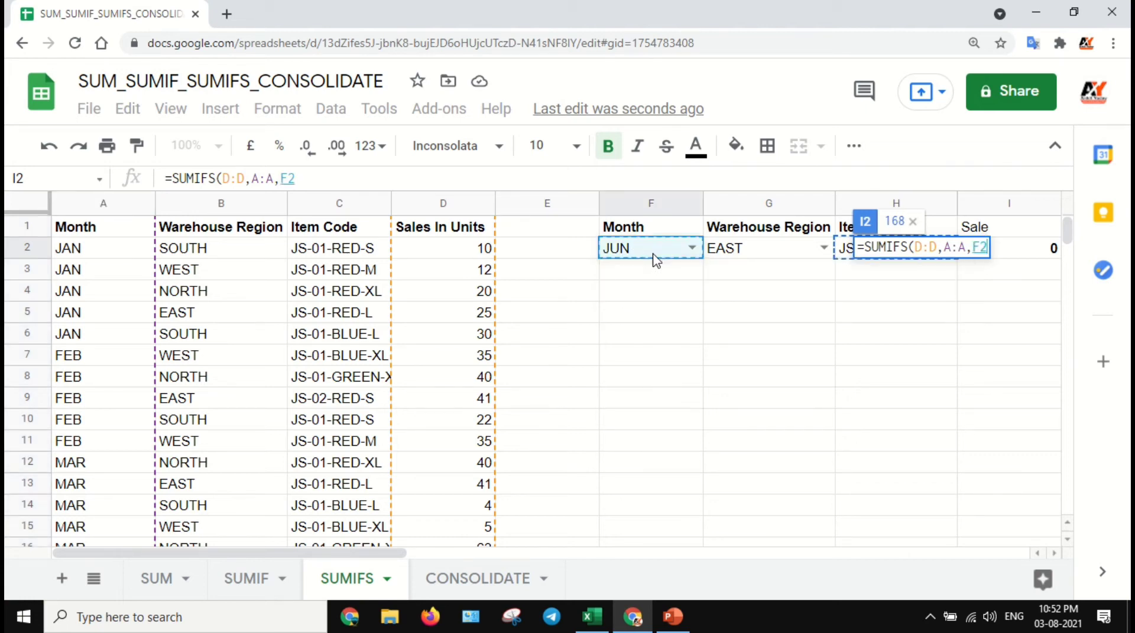
{"action": "type", "text": ","}
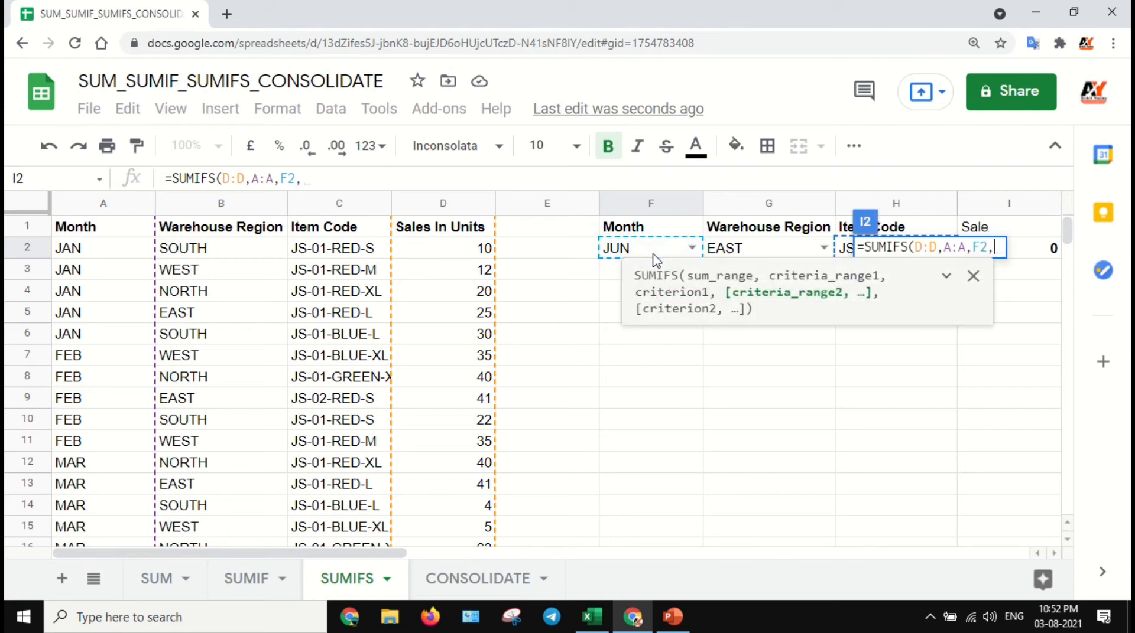
Add the Warehouse Region column B:B as the second criteria range with G2 as its criterion
{"action": "left_click", "coordinate": [221, 204]}
{"action": "type", "text": ","}
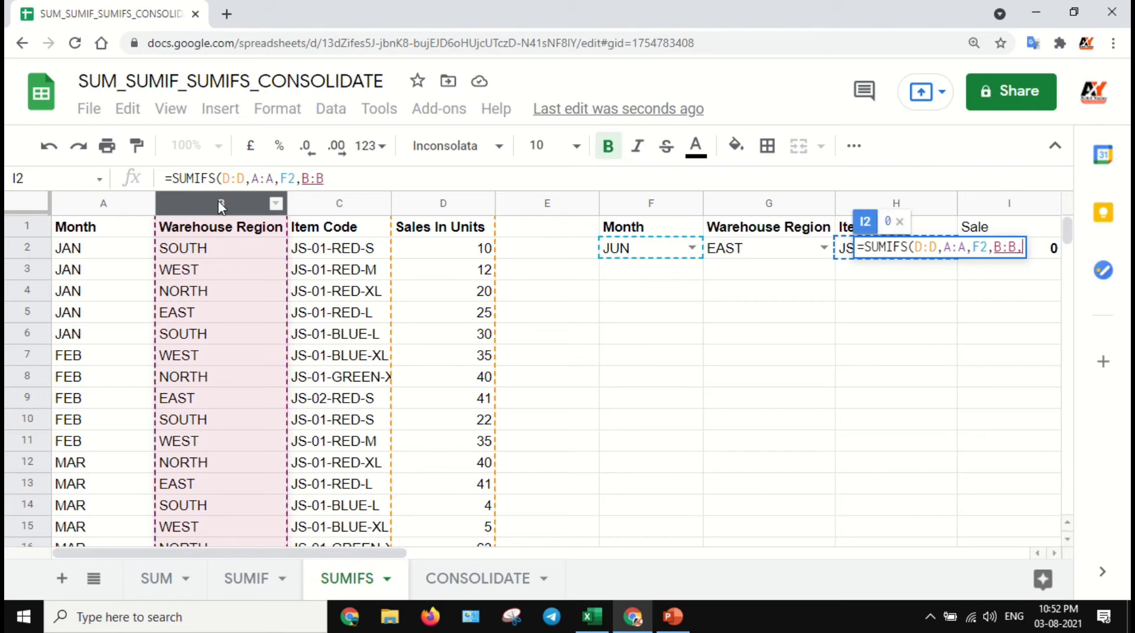
{"action": "left_click", "coordinate": [740, 252]}
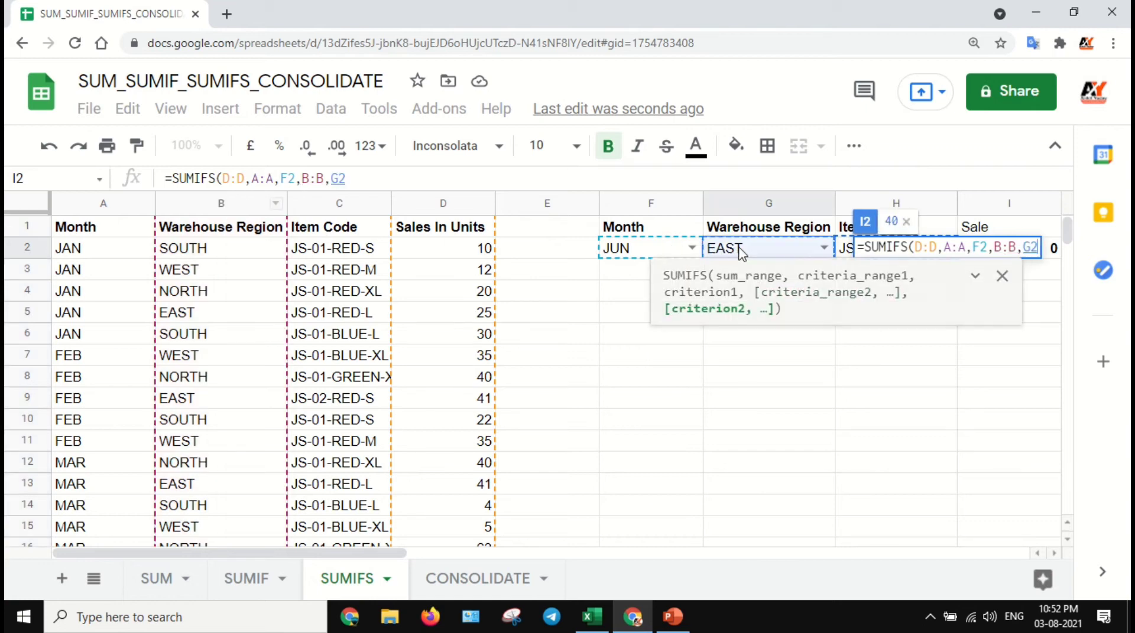
{"action": "type", "text": ","}
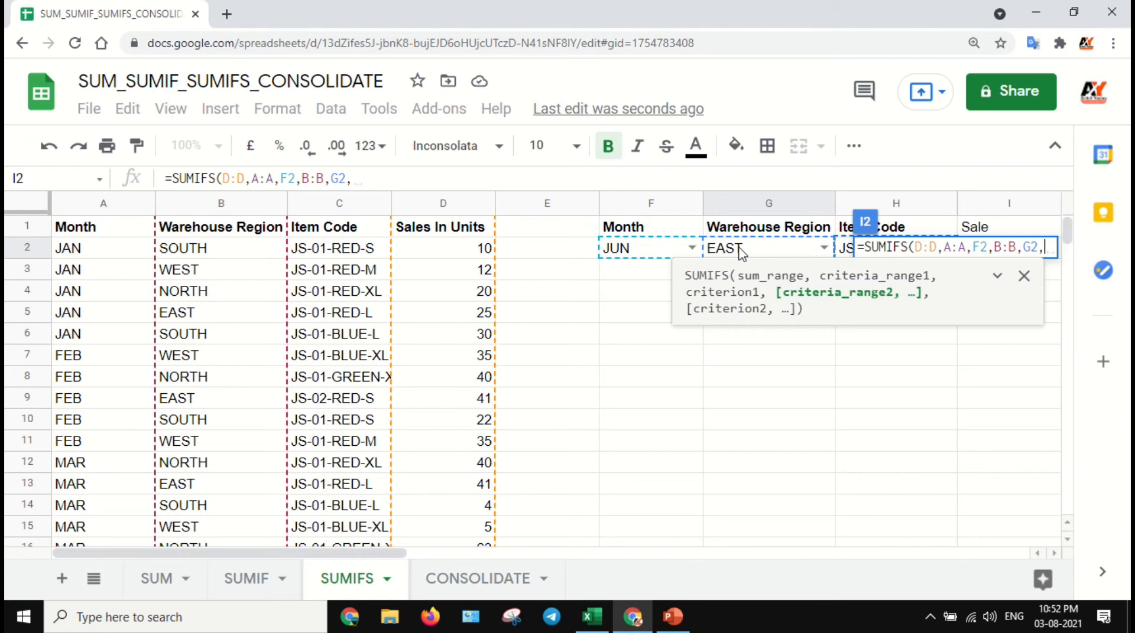
Add the Item Code column C:C with criterion H2 and complete the formula as =SUMIFS(D:D,A:A,F2,B:B,G2,C:C,H2)
{"action": "left_click", "coordinate": [319, 207]}
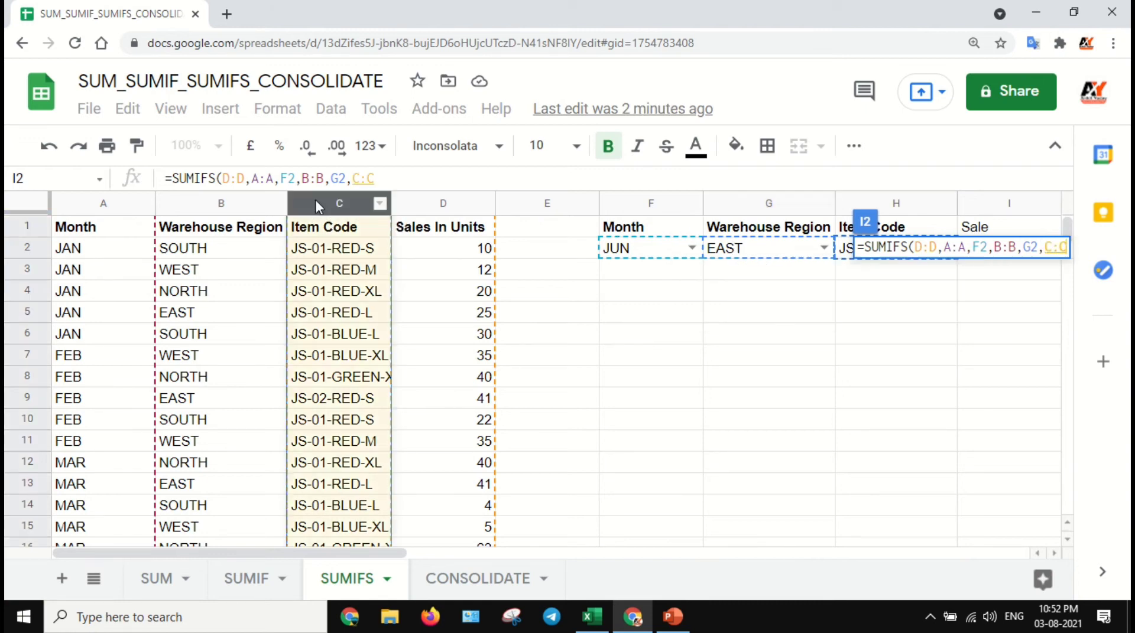
{"action": "type", "text": ","}
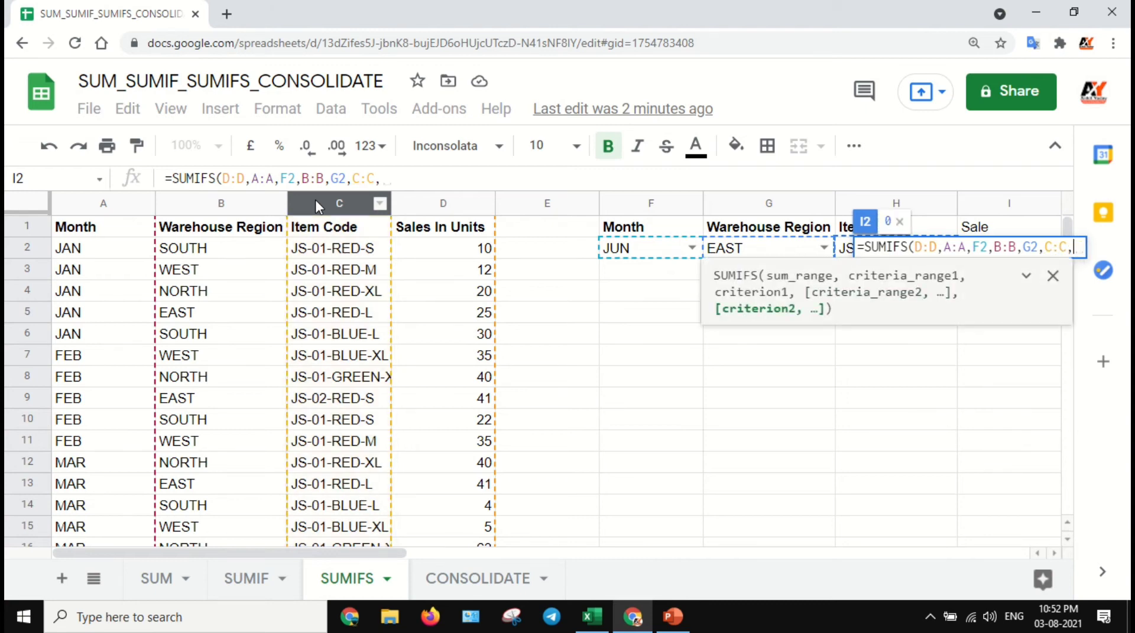
{"action": "left_click", "coordinate": [849, 253]}
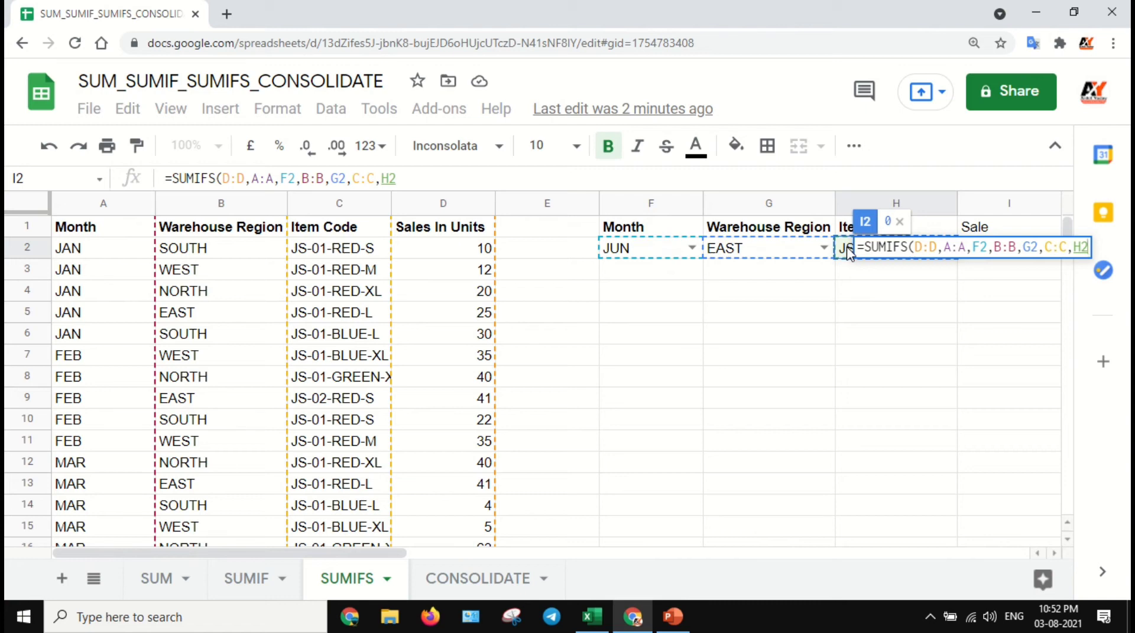
{"action": "type", "text": ")"}
{"action": "key", "text": "Return"}
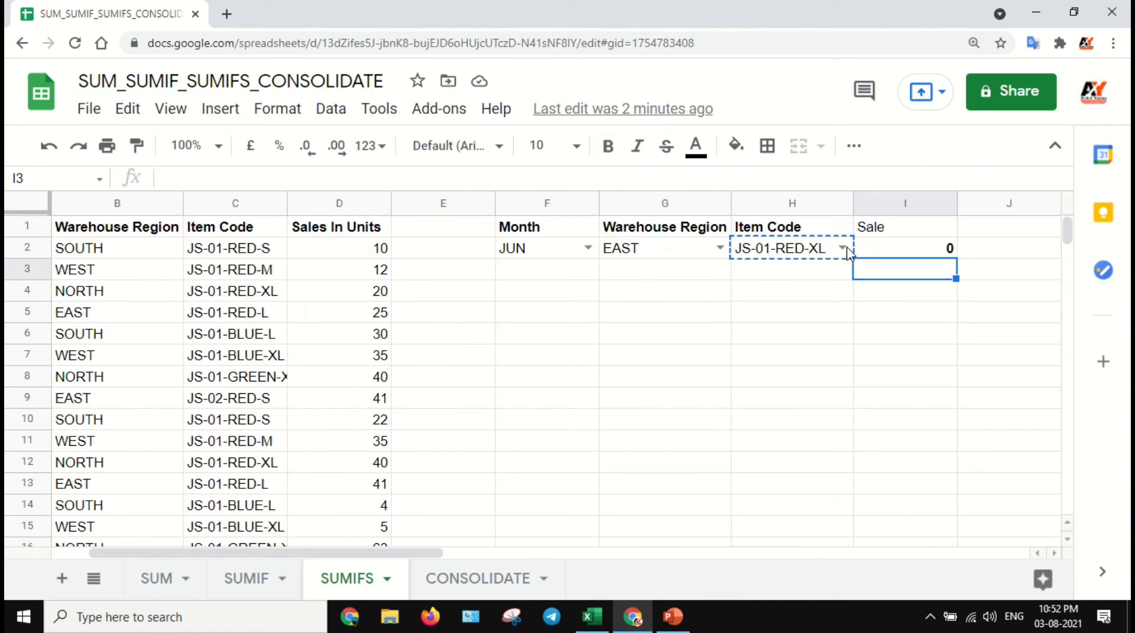
Search the sheet for the H2 item code JS-01-RED-XL and check the month and region criteria in F2 and G2
{"action": "left_click", "coordinate": [894, 254]}
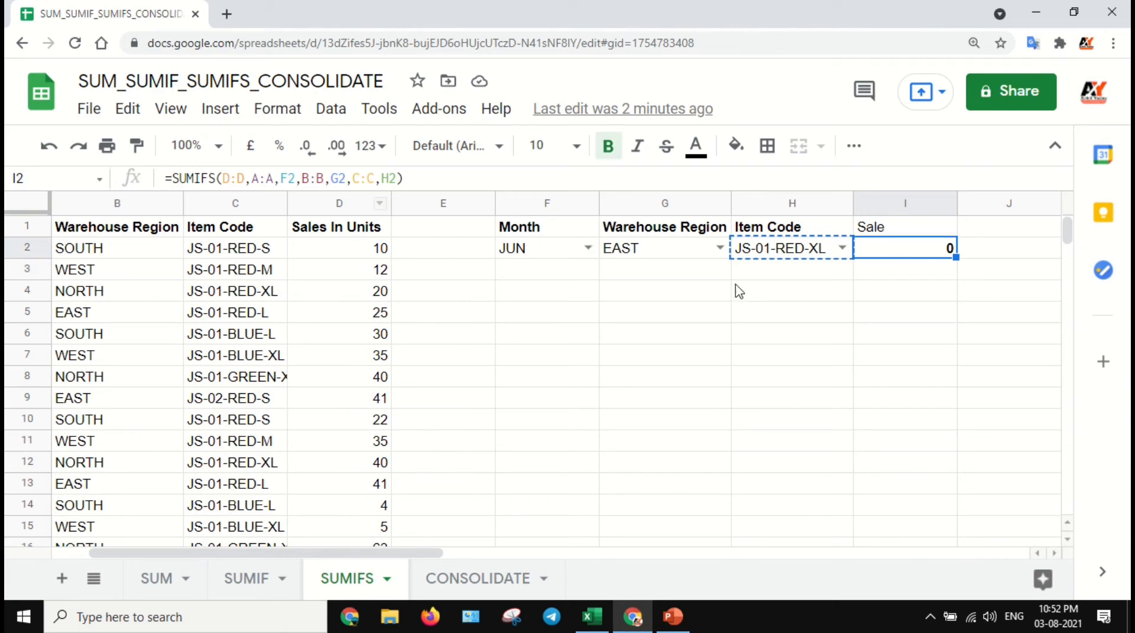
{"action": "left_click", "coordinate": [826, 253]}
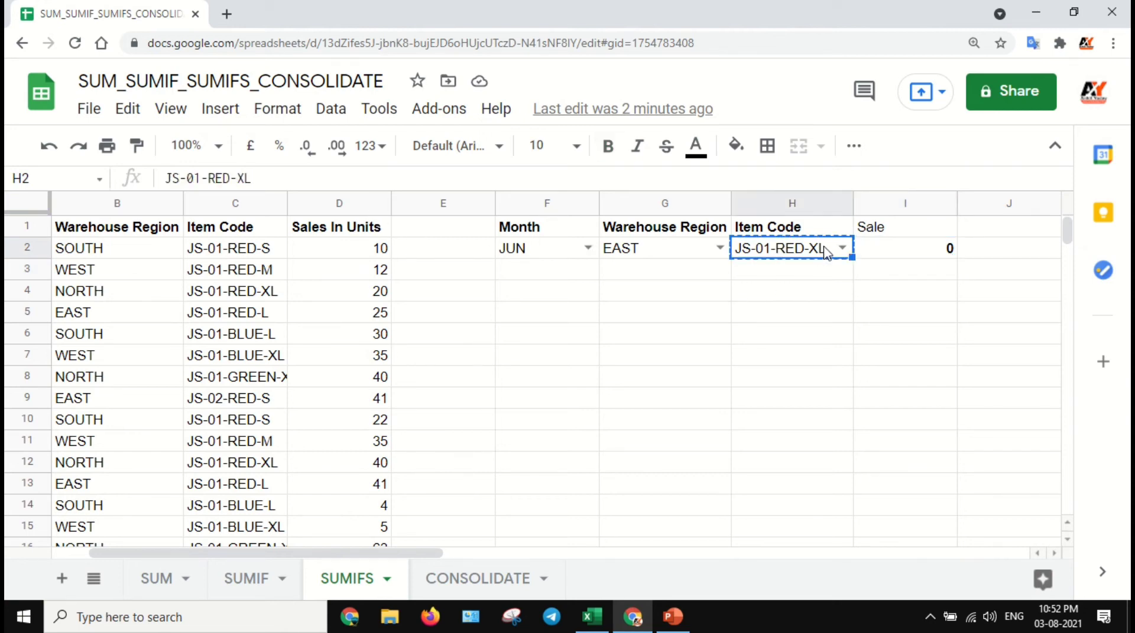
{"action": "key", "text": "ctrl+f"}
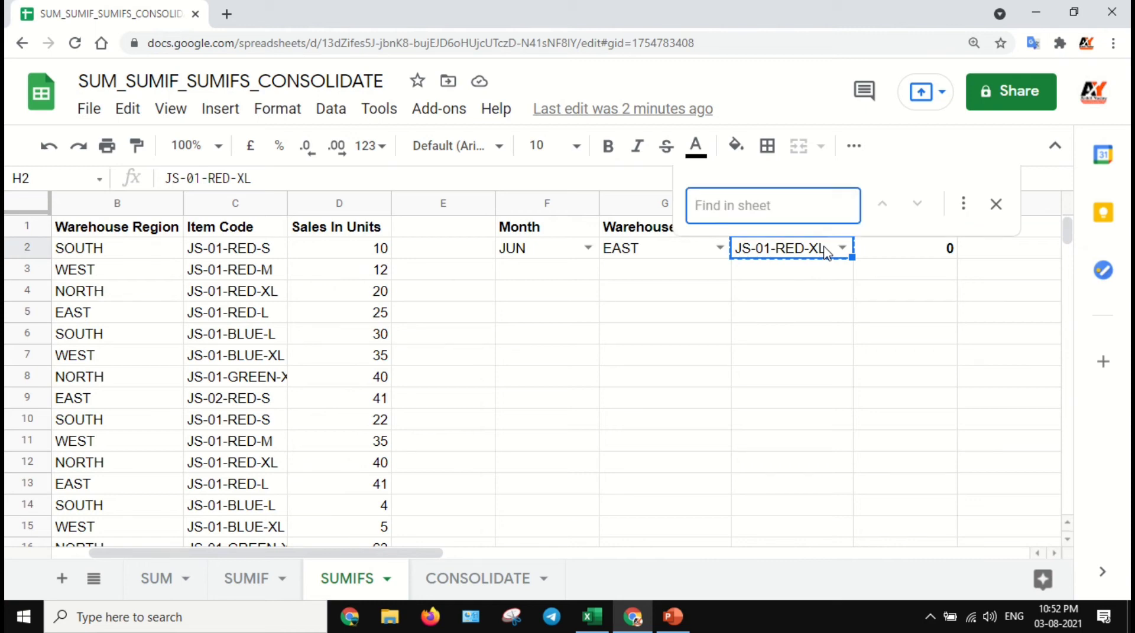
{"action": "type", "text": "JS-01-RED-XL"}
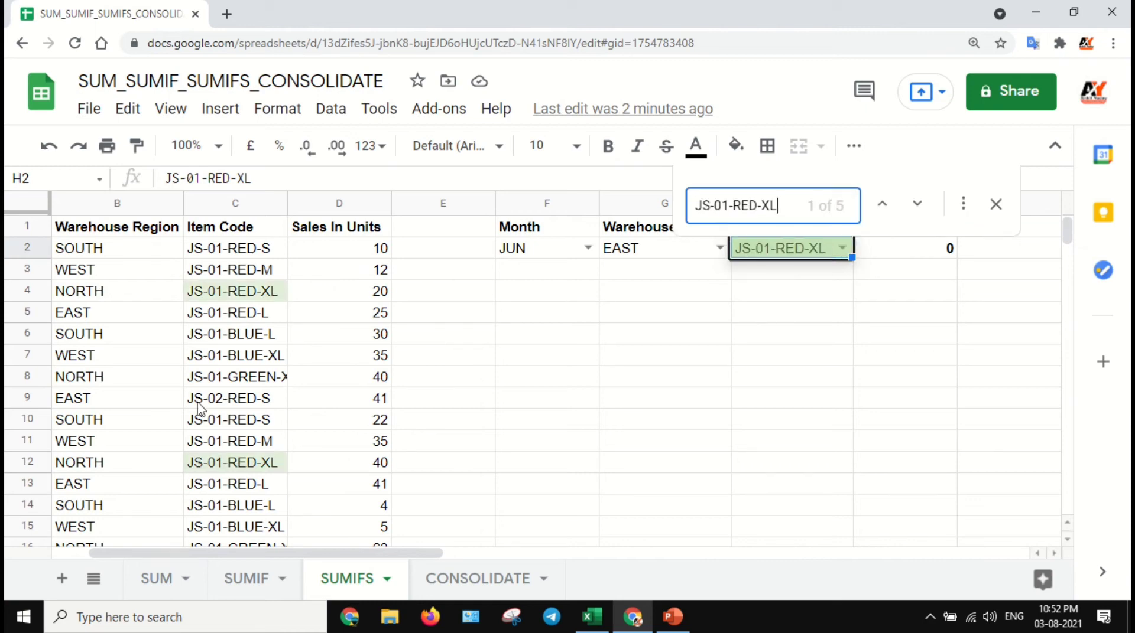
{"action": "left_click", "coordinate": [556, 254]}
{"action": "left_click", "coordinate": [641, 257]}
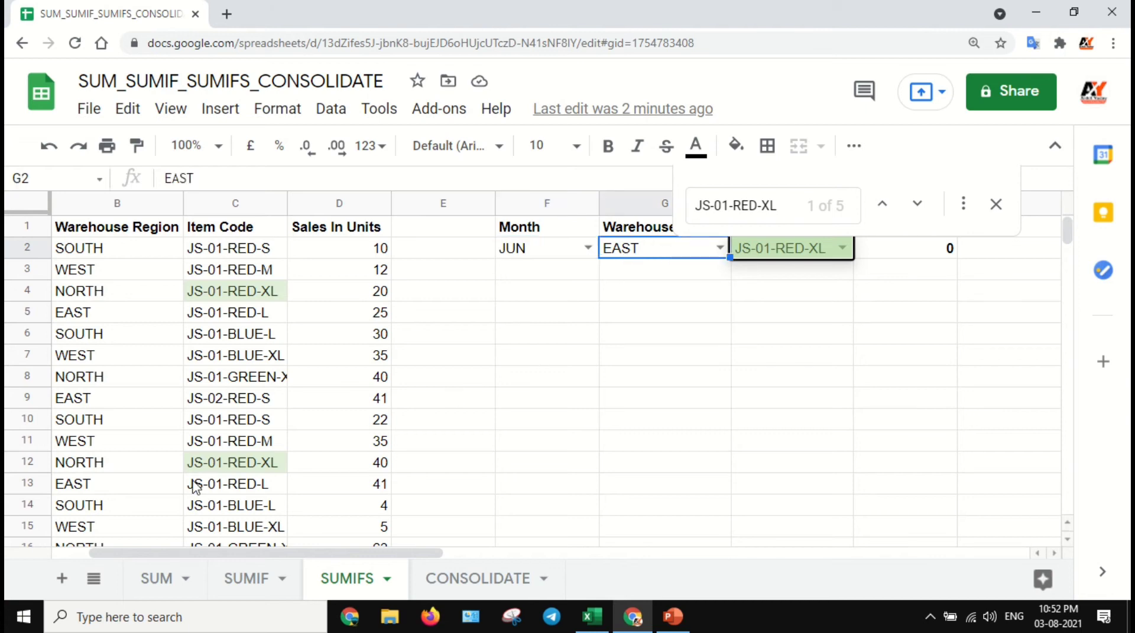
Find the JUN entries in the sales data and select rows 27 to 31
{"action": "scroll", "coordinate": [197, 488], "scroll_direction": "left", "scroll_amount": 2}
{"action": "scroll", "coordinate": [199, 479], "scroll_direction": "down", "scroll_amount": 3}
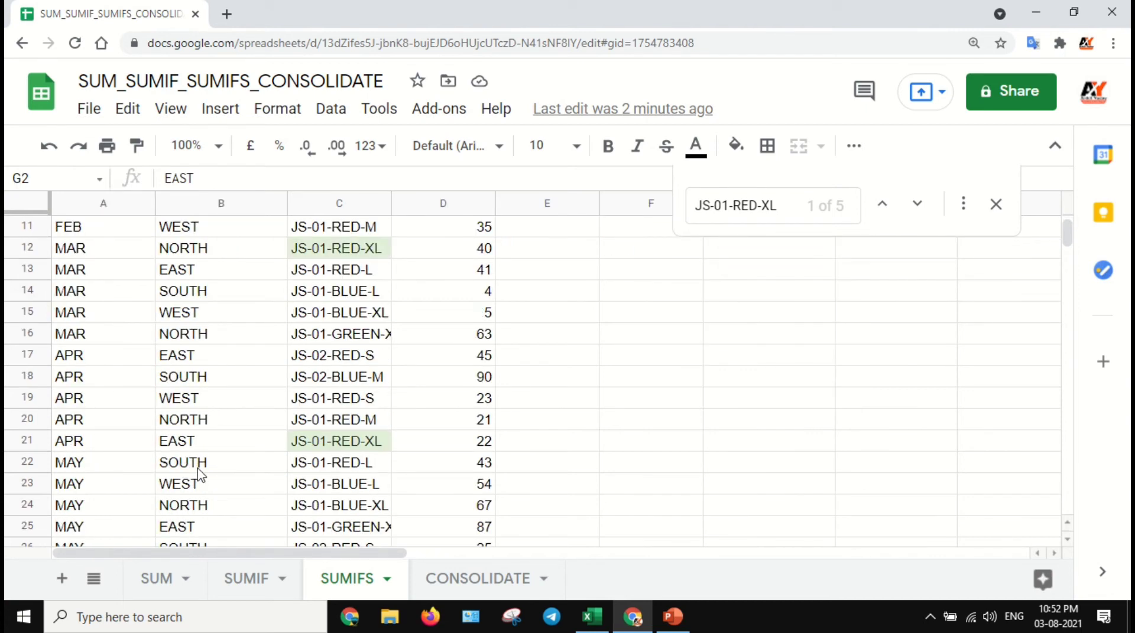
{"action": "scroll", "coordinate": [199, 466], "scroll_direction": "down", "scroll_amount": 3}
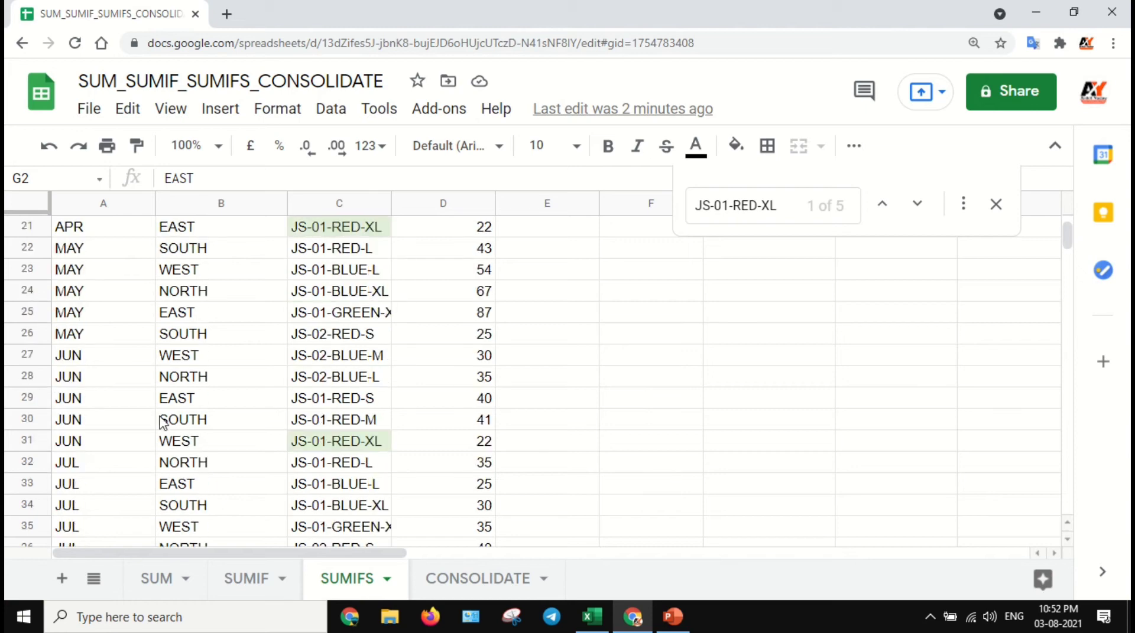
{"action": "left_click", "coordinate": [108, 417]}
{"action": "left_click", "coordinate": [102, 448]}
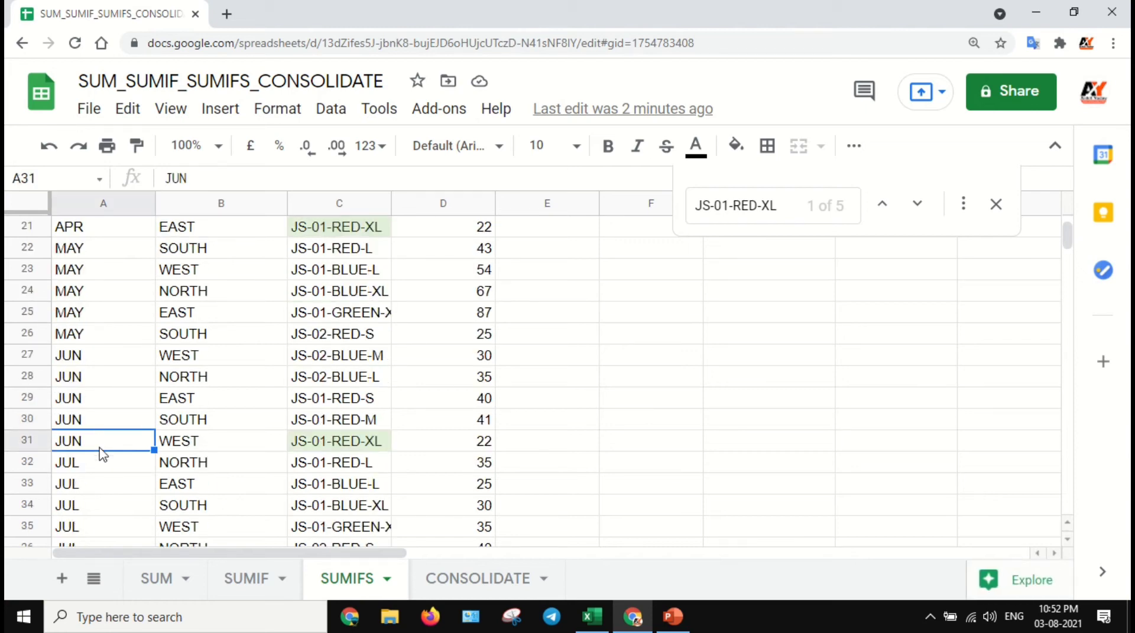
{"action": "left_click", "coordinate": [96, 362], "text": "shift"}
{"action": "key", "text": "shift+space"}
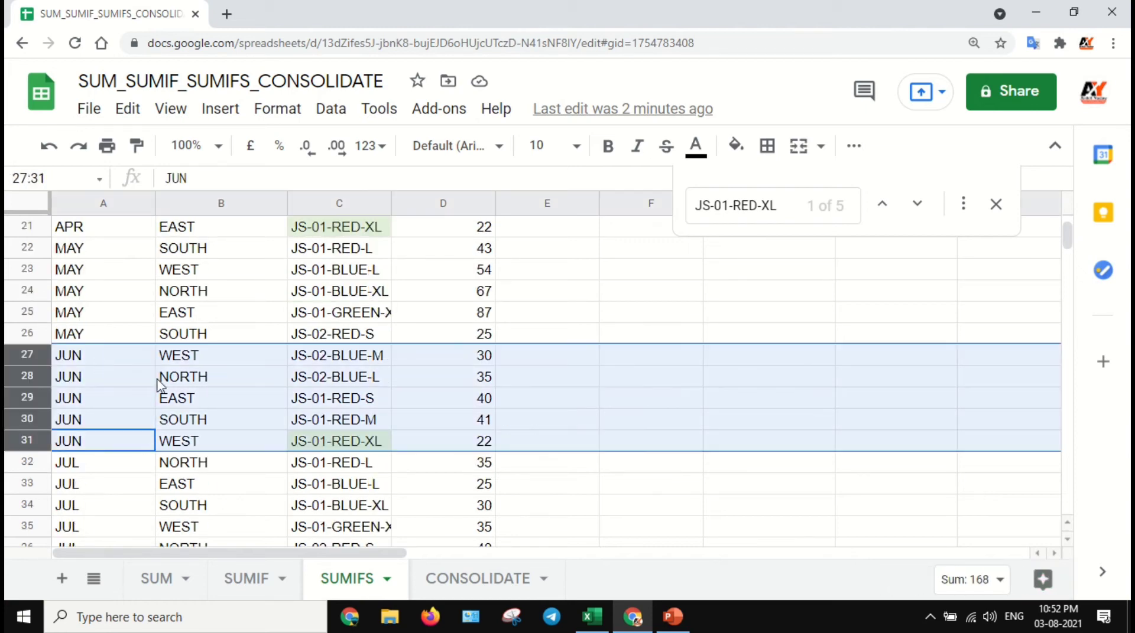
Check the EAST entry in B29 and the month, item code and sales units in row 31
{"action": "left_click", "coordinate": [190, 402]}
{"action": "left_click", "coordinate": [131, 441]}
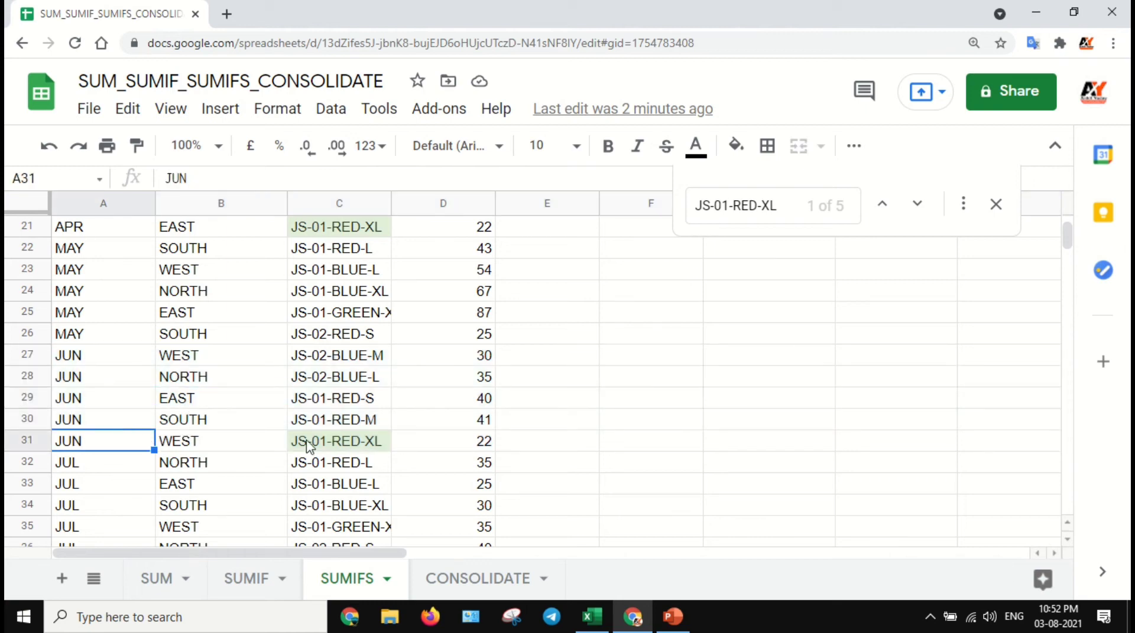
{"action": "left_click", "coordinate": [342, 446]}
{"action": "left_click", "coordinate": [448, 443]}
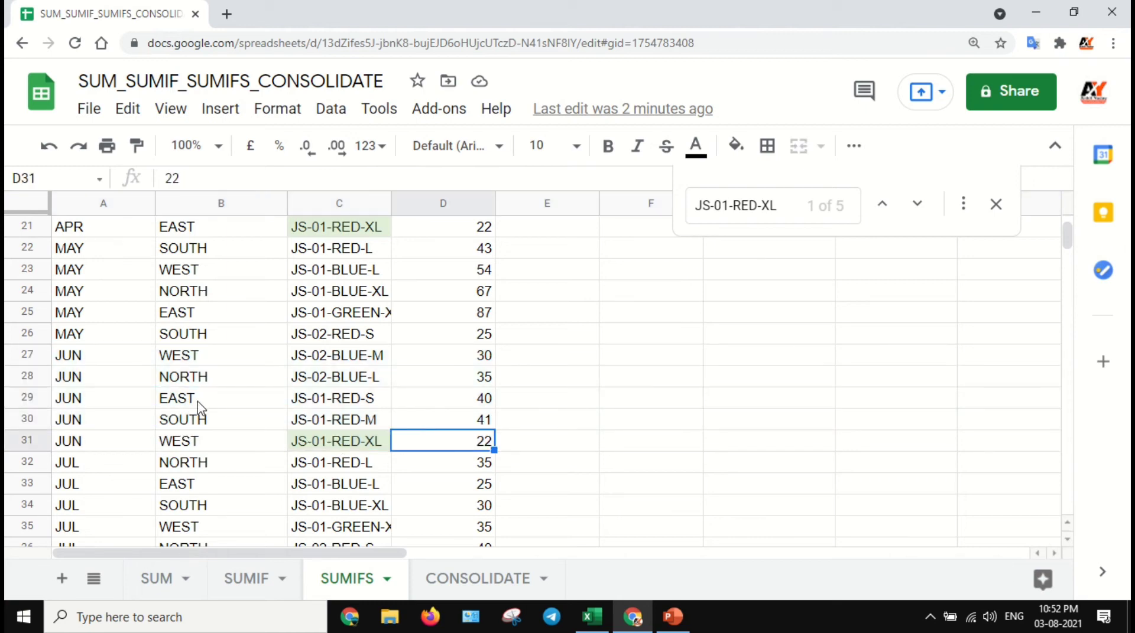
Select the JUN rows 27 to 31 again and locate their EAST entry in B29
{"action": "left_click", "coordinate": [90, 363]}
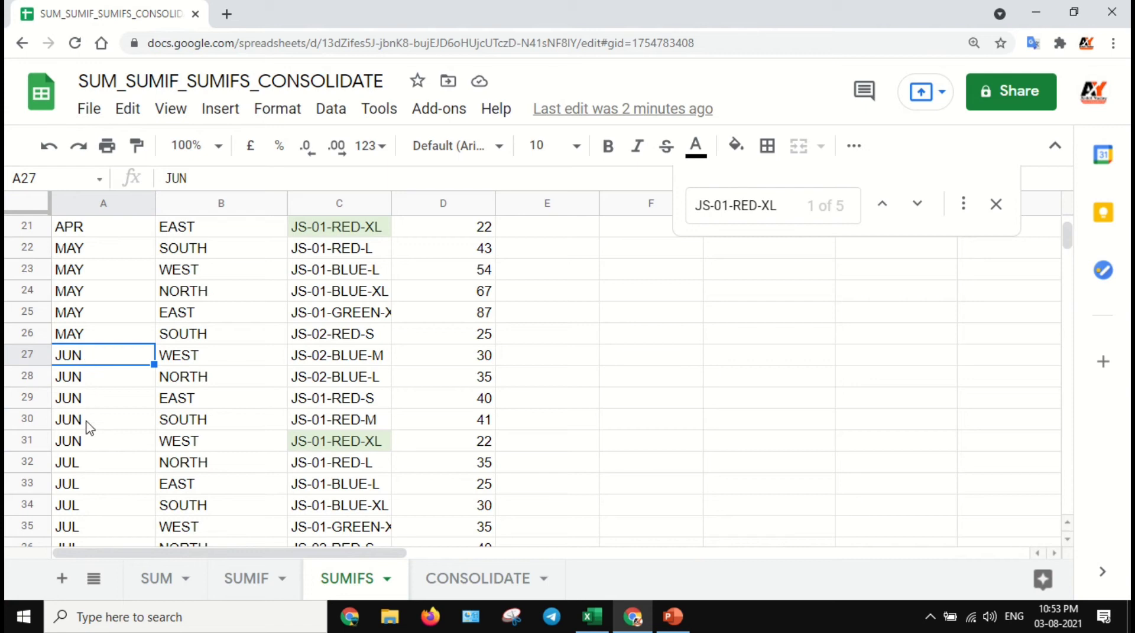
{"action": "left_click", "coordinate": [87, 445], "text": "shift"}
{"action": "key", "text": "shift+space"}
{"action": "key", "text": "shift+space"}
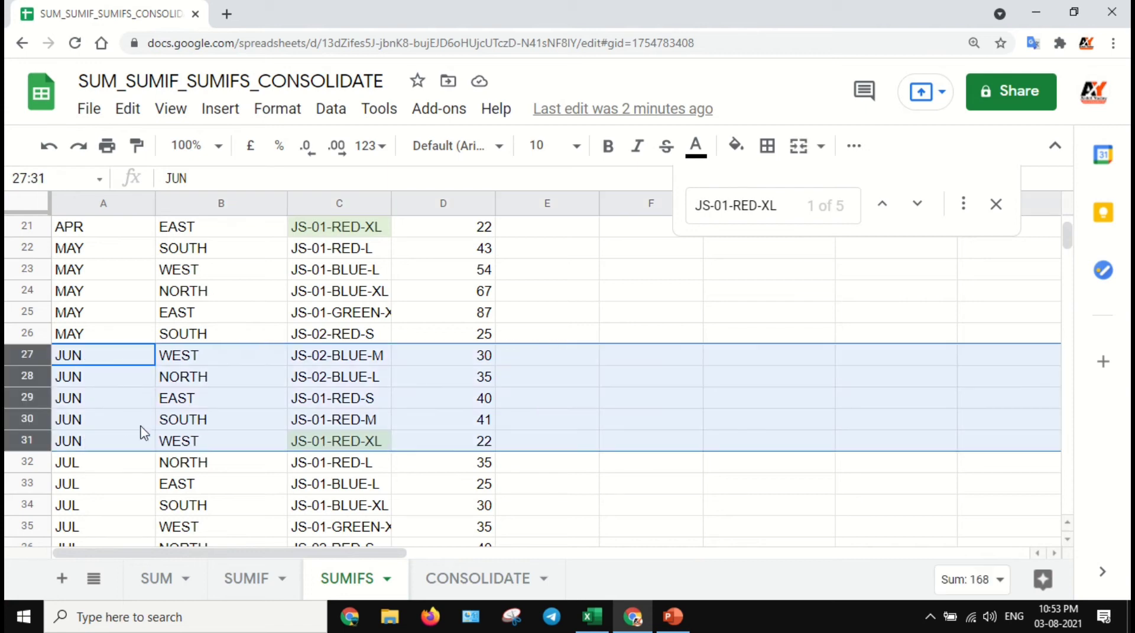
{"action": "left_click", "coordinate": [191, 405]}
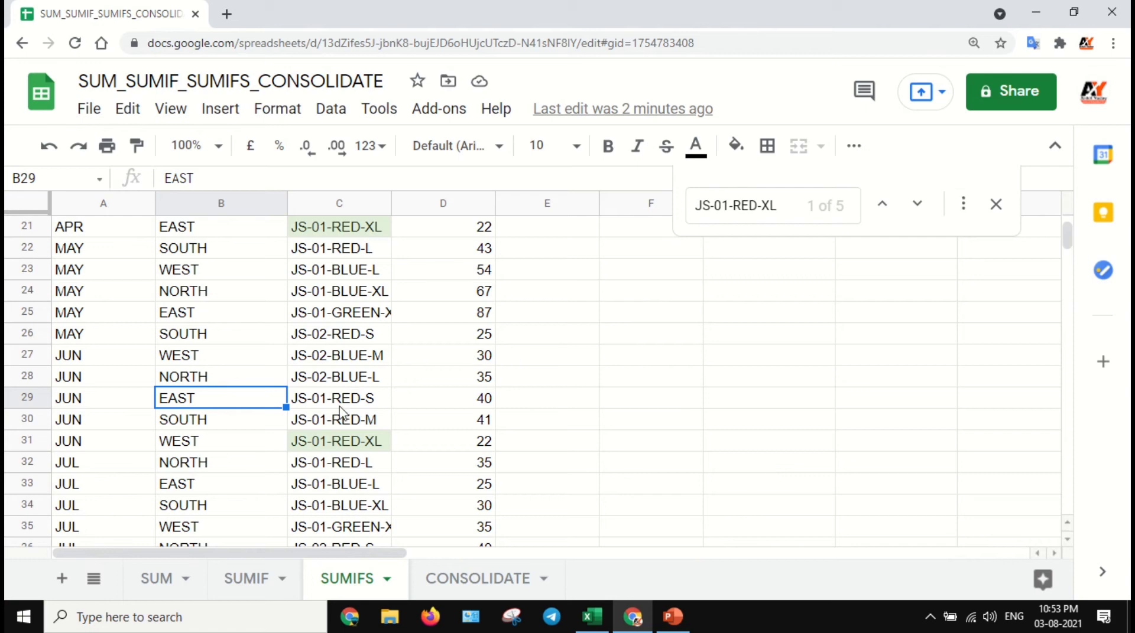
Close the search, return to the criteria cells in row 2 and check the SUMIFS formula in I2
{"action": "left_click", "coordinate": [996, 204]}
{"action": "scroll", "coordinate": [819, 359], "scroll_direction": "up", "scroll_amount": 1}
{"action": "scroll", "coordinate": [819, 359], "scroll_direction": "right", "scroll_amount": 2}
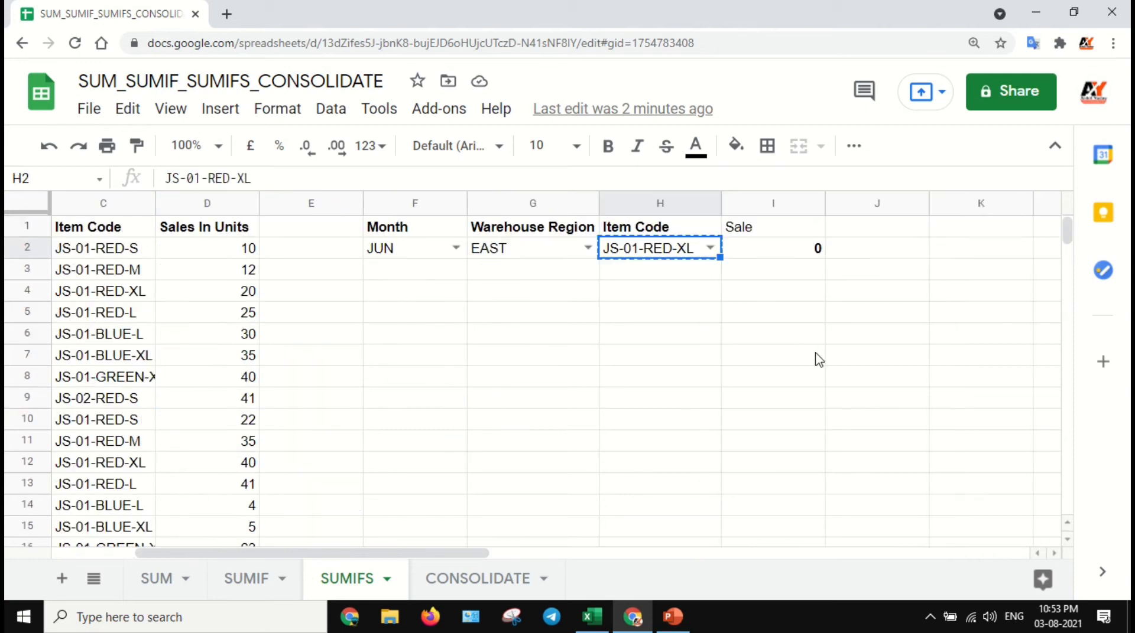
{"action": "left_click", "coordinate": [790, 259]}
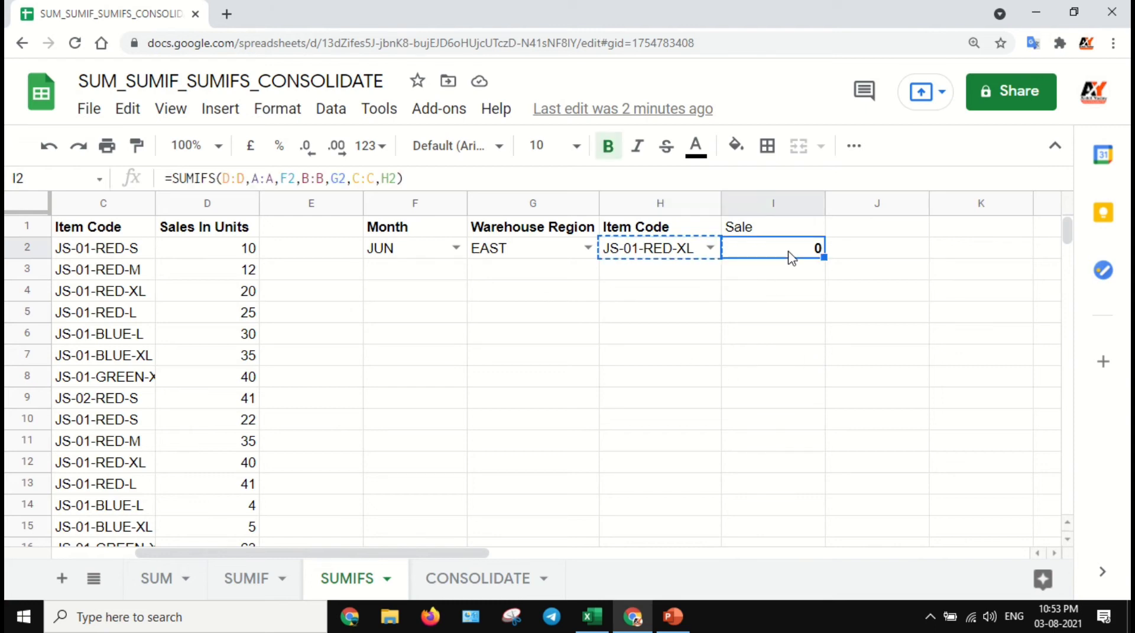
Set the warehouse region in G2 to WEST and check the item code and the SUMIFS result in I2
{"action": "left_click", "coordinate": [711, 249]}
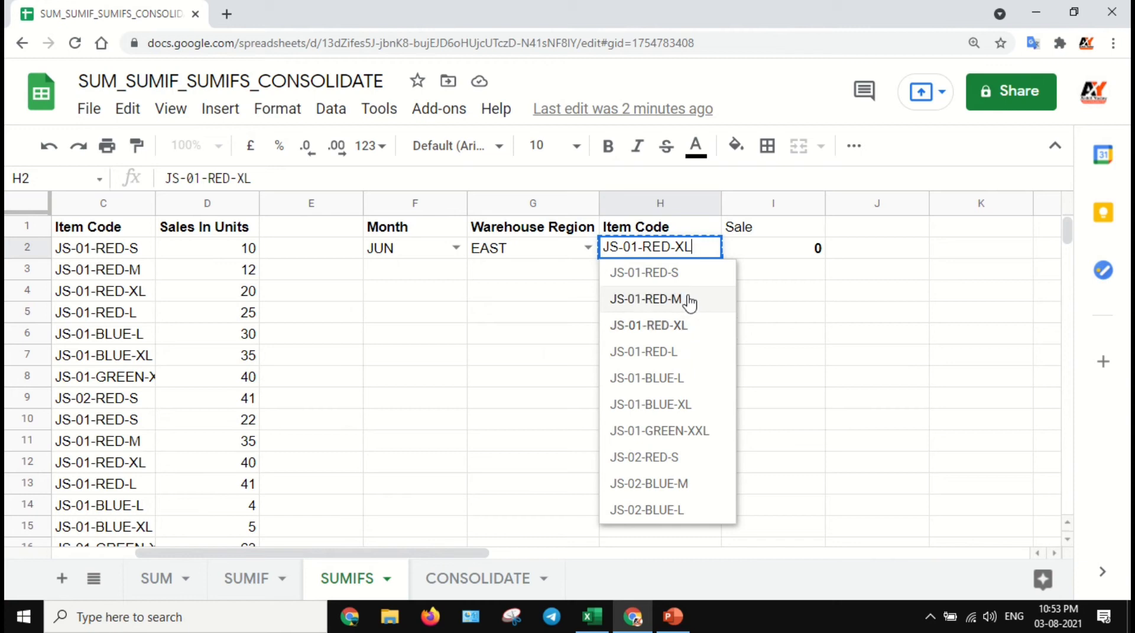
{"action": "left_click", "coordinate": [527, 255]}
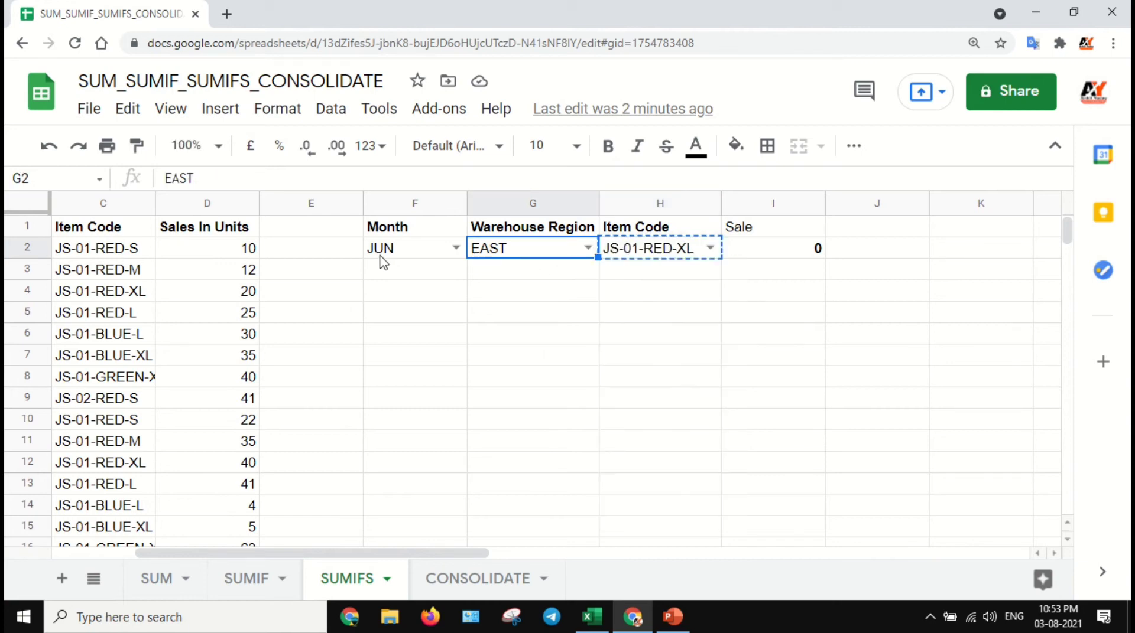
{"action": "left_click", "coordinate": [587, 248]}
{"action": "left_click", "coordinate": [532, 298]}
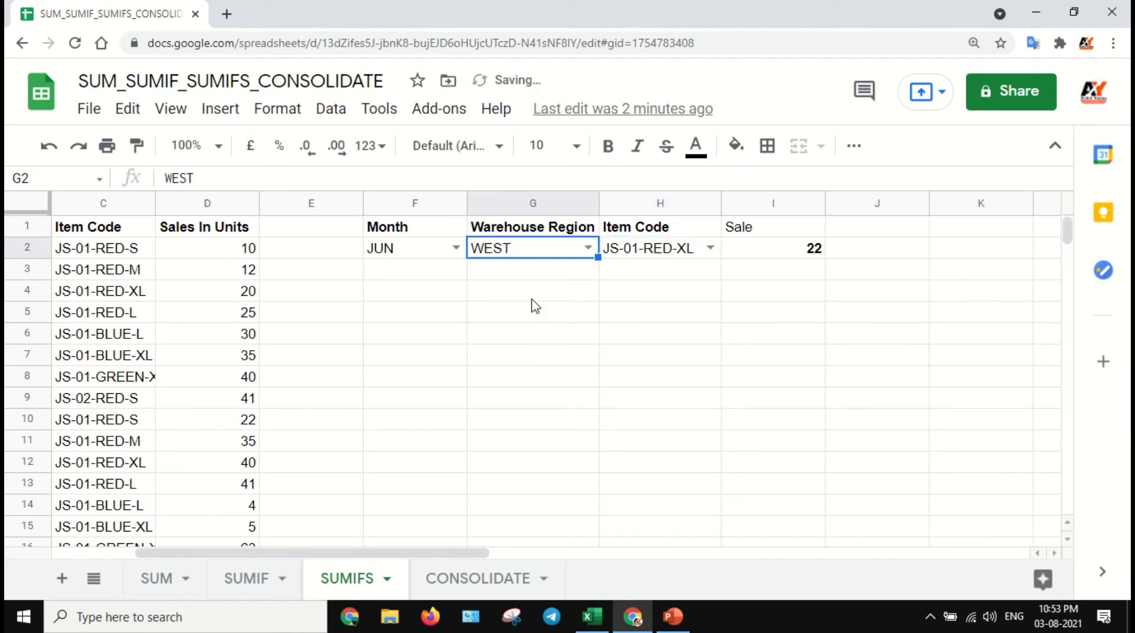
{"action": "left_click", "coordinate": [654, 248]}
{"action": "left_click", "coordinate": [800, 251]}
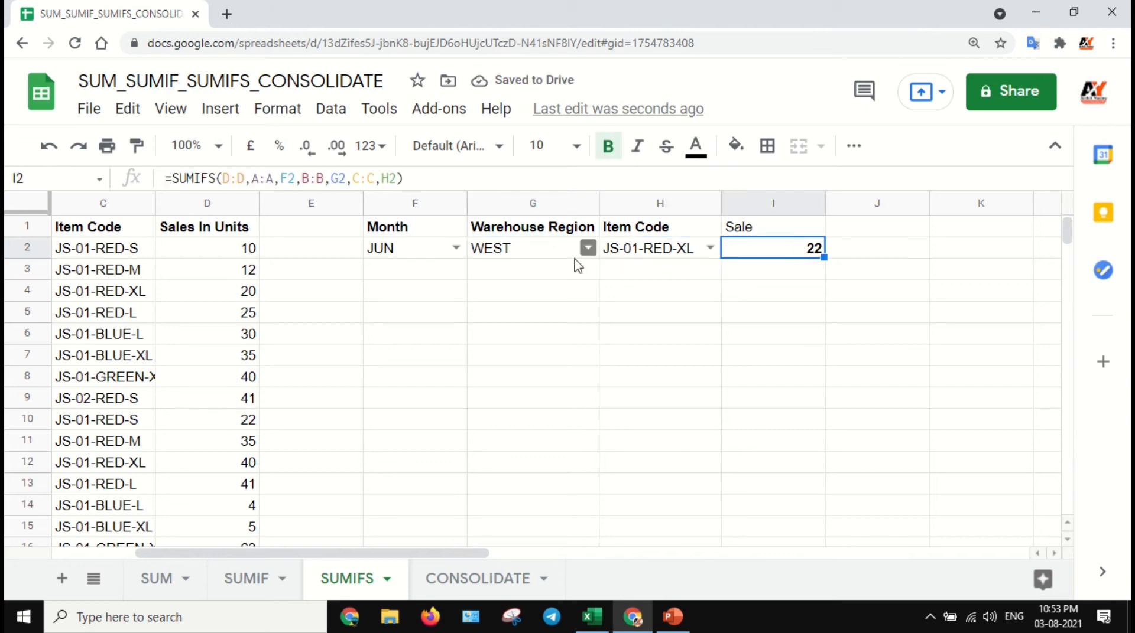
Try the item codes JS-01-RED-S, JS-01-RED-M and JS-01-RED-XL in H2 to test the SUMIFS total
{"action": "left_click", "coordinate": [709, 248]}
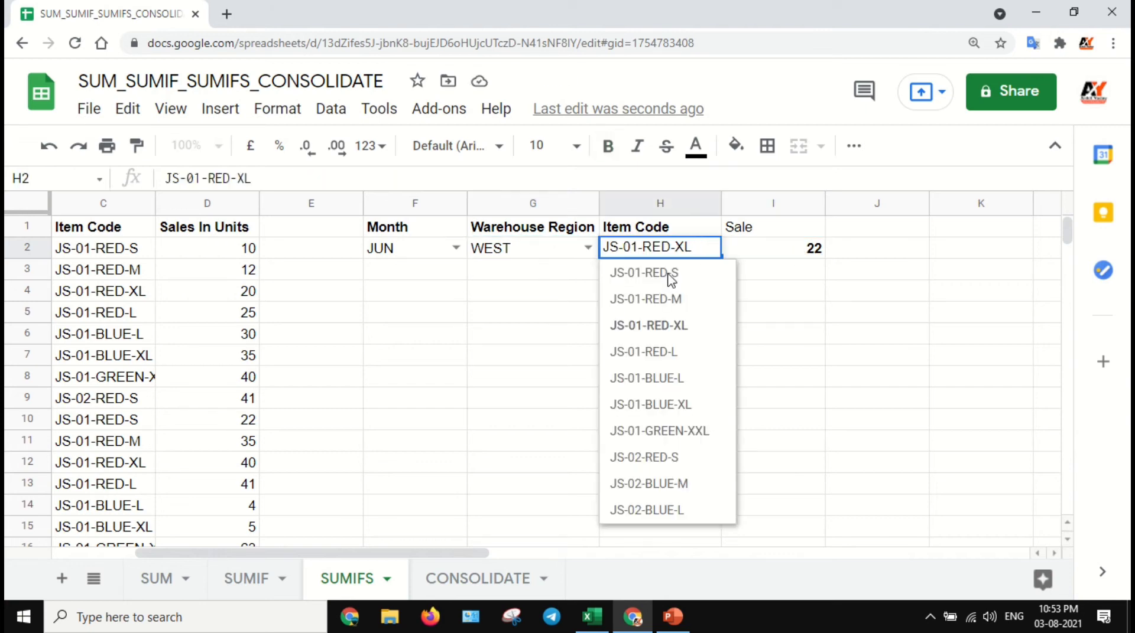
{"action": "left_click", "coordinate": [666, 273]}
{"action": "left_click", "coordinate": [711, 248]}
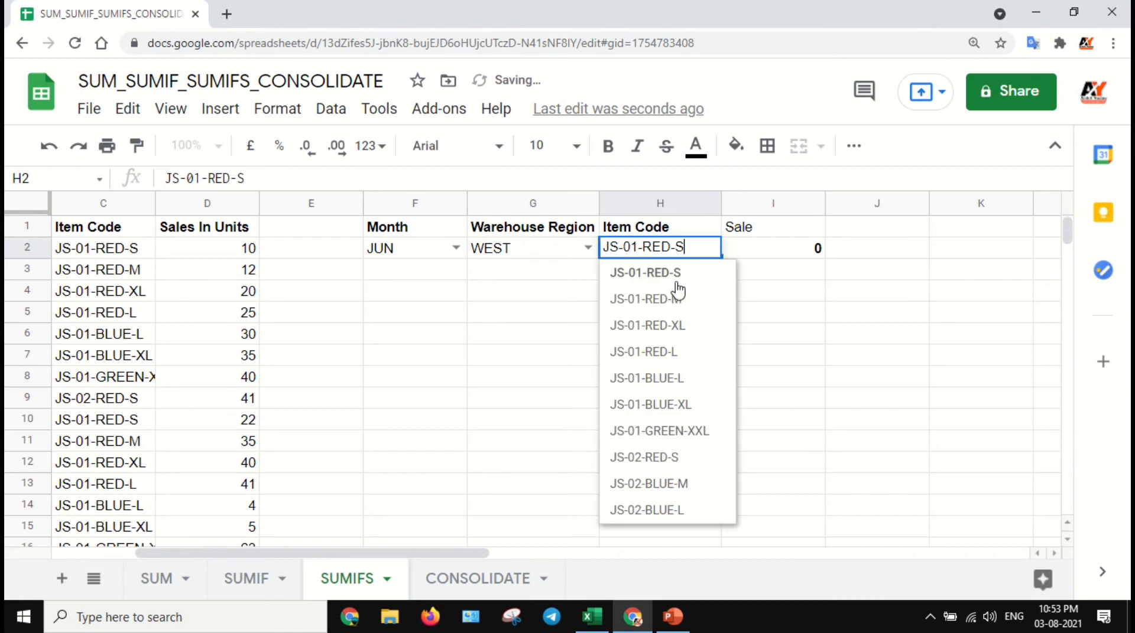
{"action": "left_click", "coordinate": [667, 296]}
{"action": "left_click", "coordinate": [711, 249]}
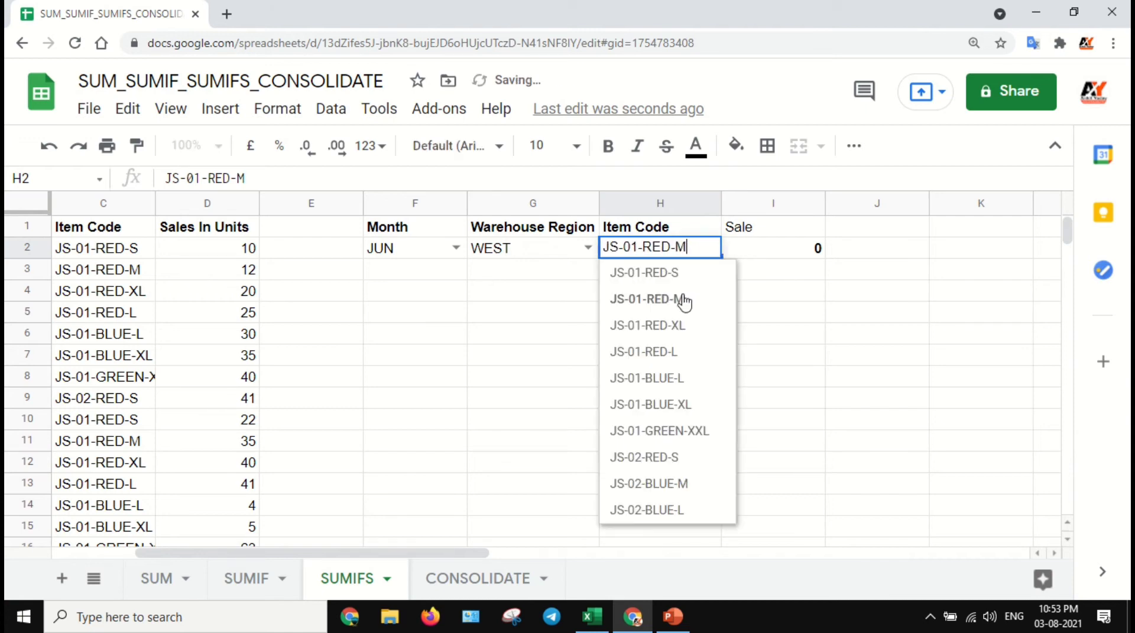
{"action": "left_click", "coordinate": [675, 325]}
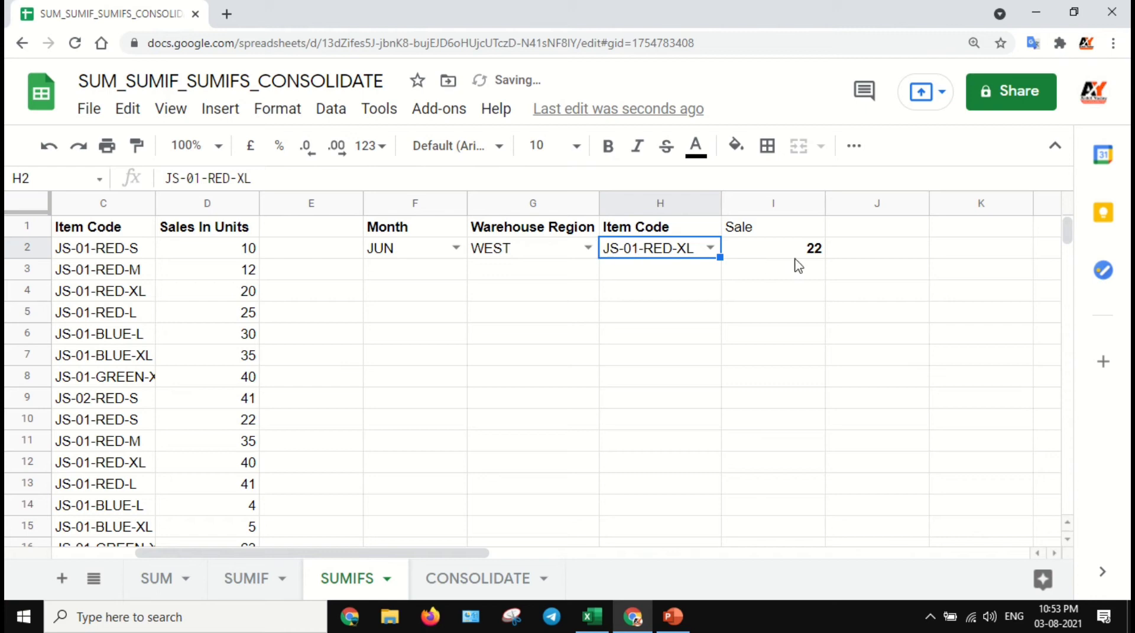
Test the item code JS-01-RED-L in H2, set it to JS-02-BLUE-M and check the SUMIFS result in I2
{"action": "left_click", "coordinate": [712, 248]}
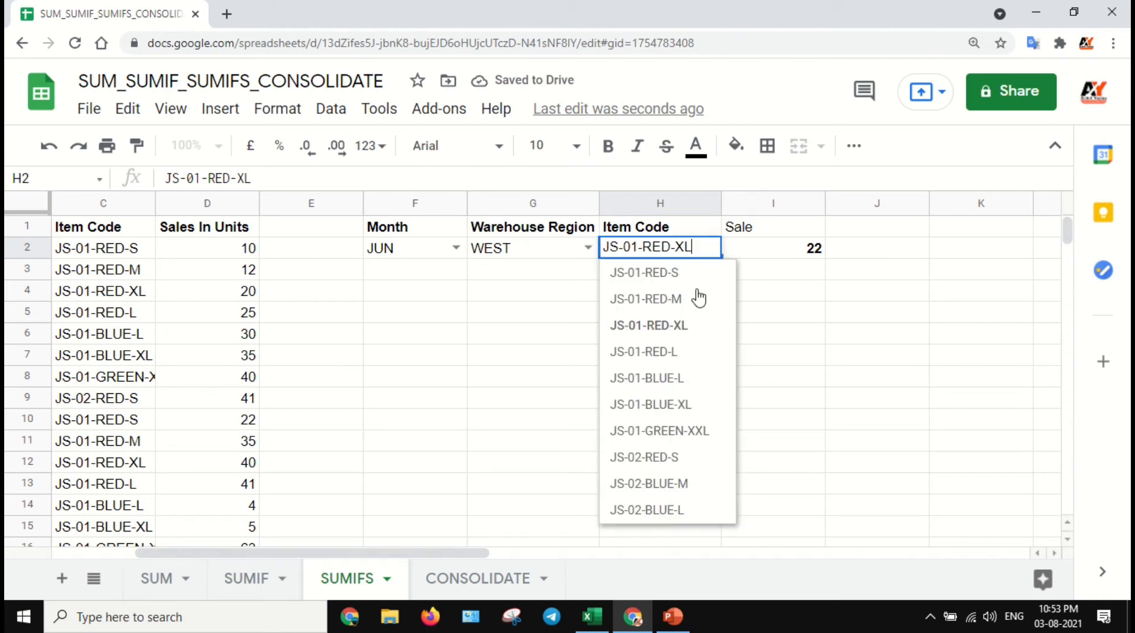
{"action": "left_click", "coordinate": [678, 352]}
{"action": "left_click", "coordinate": [711, 248]}
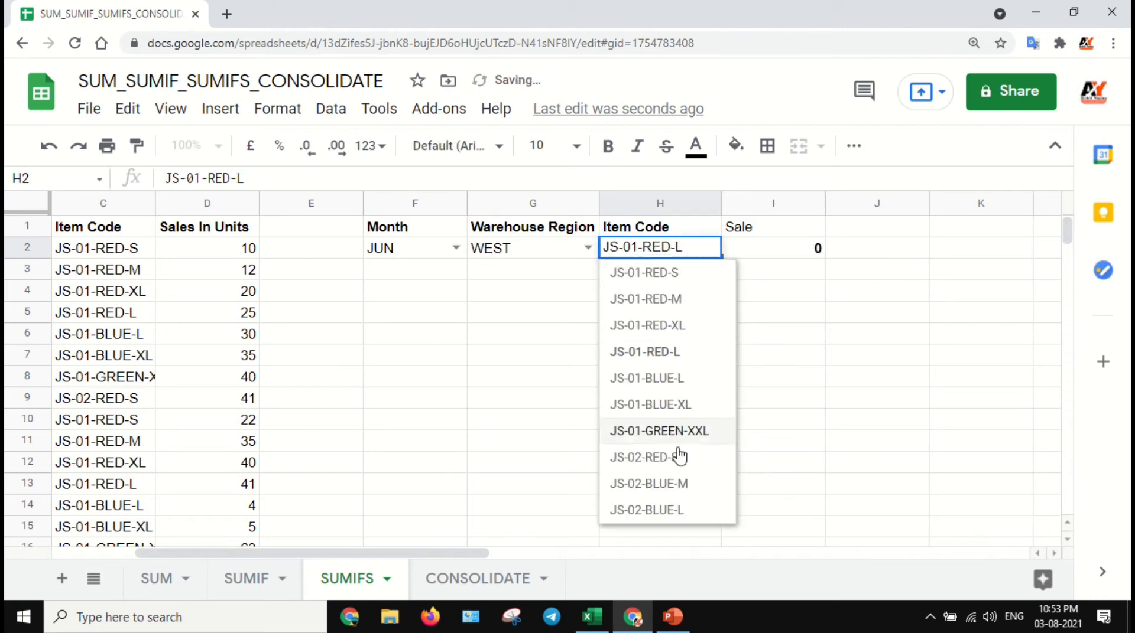
{"action": "left_click", "coordinate": [680, 485]}
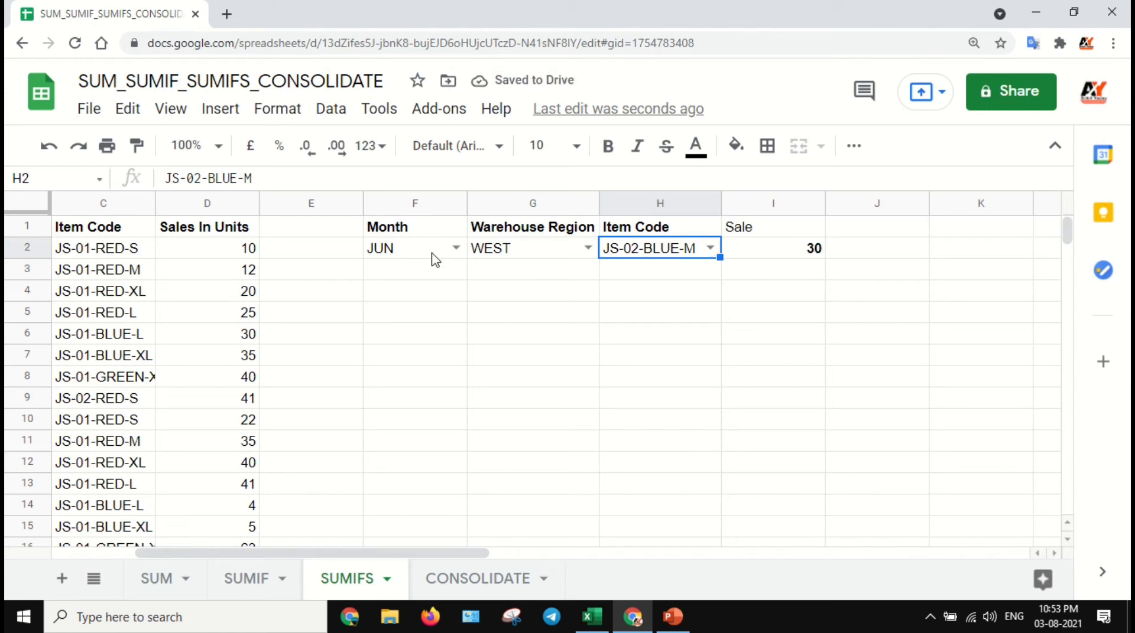
{"action": "left_click", "coordinate": [786, 259]}
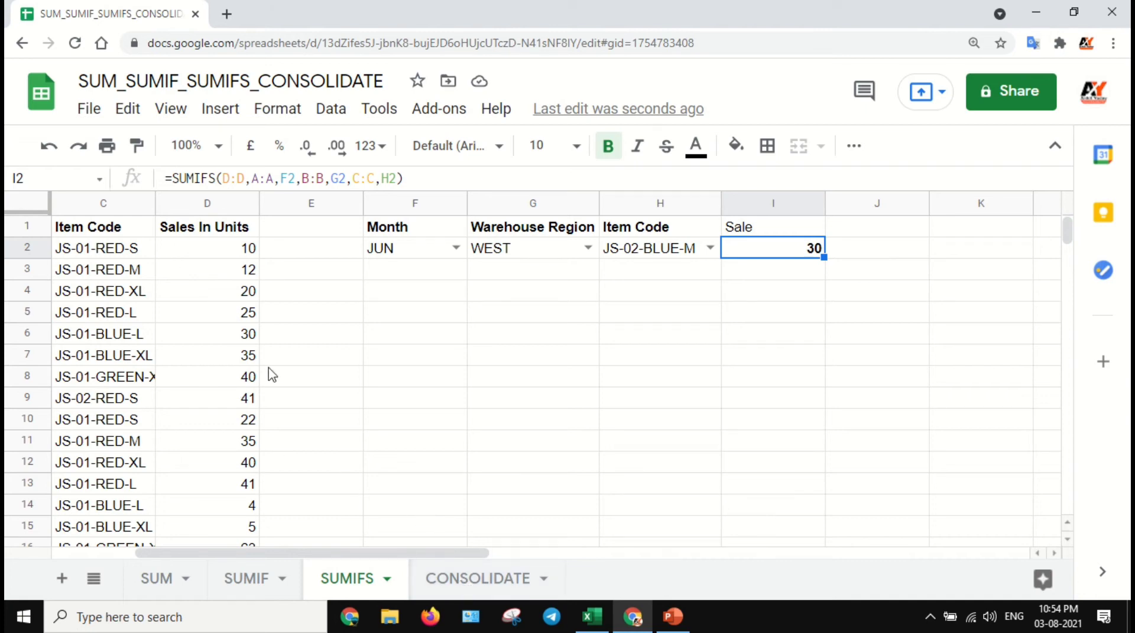
View the CONSOLIDATE sheet, return to SUMIFS and review the criteria and result cells F2 to I2
{"action": "left_click", "coordinate": [482, 578]}
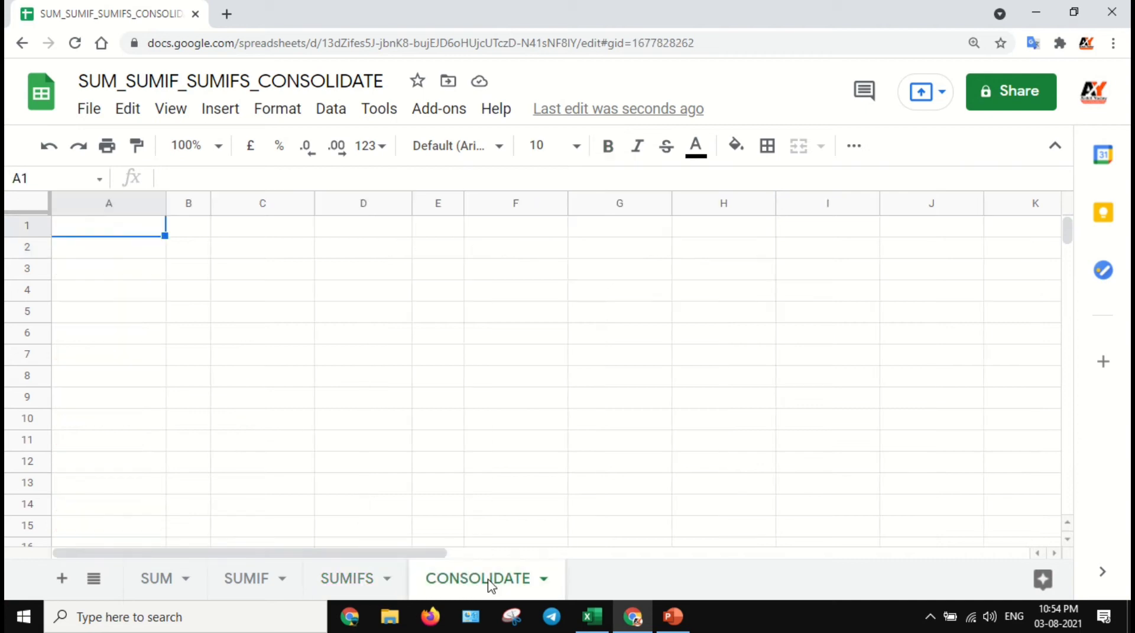
{"action": "left_click", "coordinate": [347, 579]}
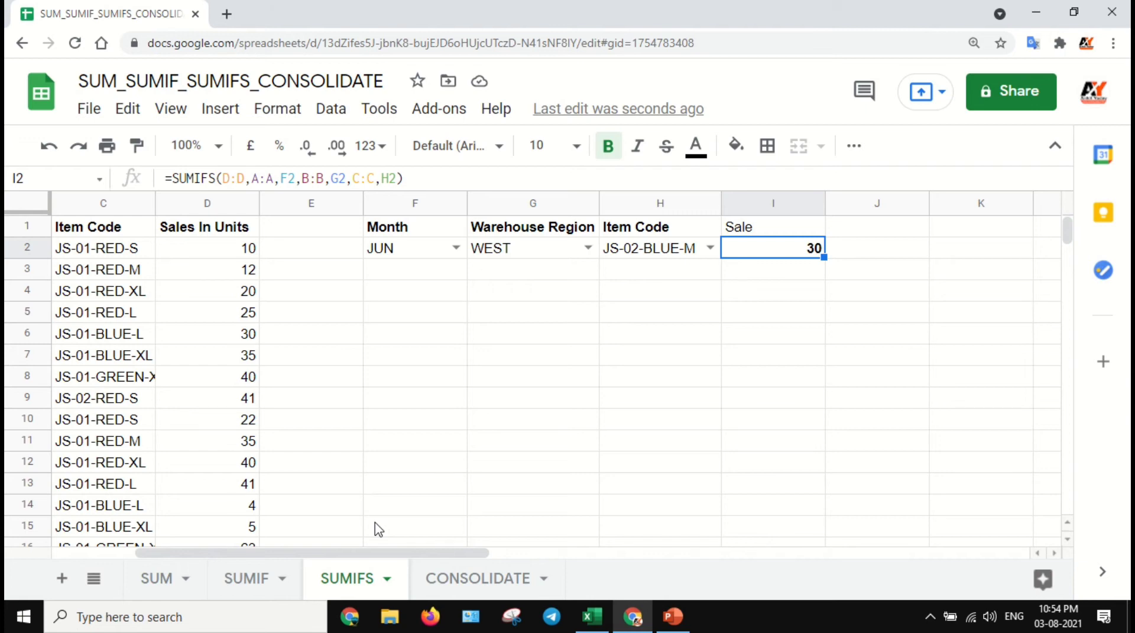
{"action": "key", "text": "Left"}
{"action": "key", "text": "Left"}
{"action": "key", "text": "Left"}
{"action": "key", "text": "Left"}
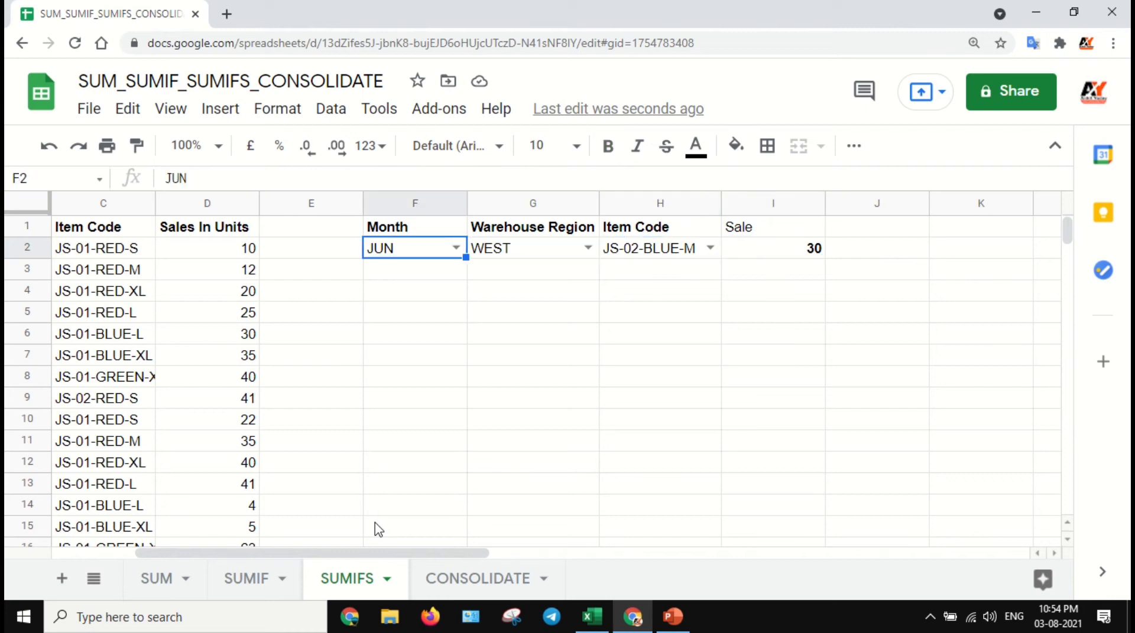
{"action": "key", "text": "Right"}
{"action": "key", "text": "Right"}
{"action": "key", "text": "Right"}
{"action": "key", "text": "Right"}
{"action": "key", "text": "Right"}
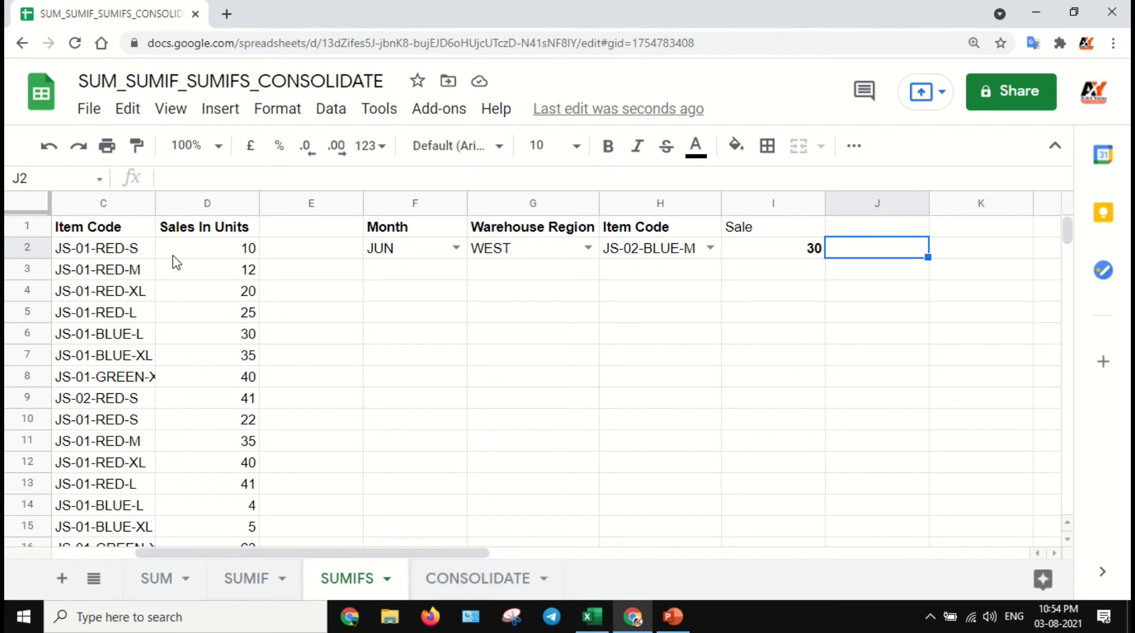
Select the item codes and sales units in C2:D14 of the SUMIFS sheet and copy them
{"action": "left_click", "coordinate": [131, 252]}
{"action": "scroll", "coordinate": [160, 287], "scroll_direction": "down", "scroll_amount": 8}
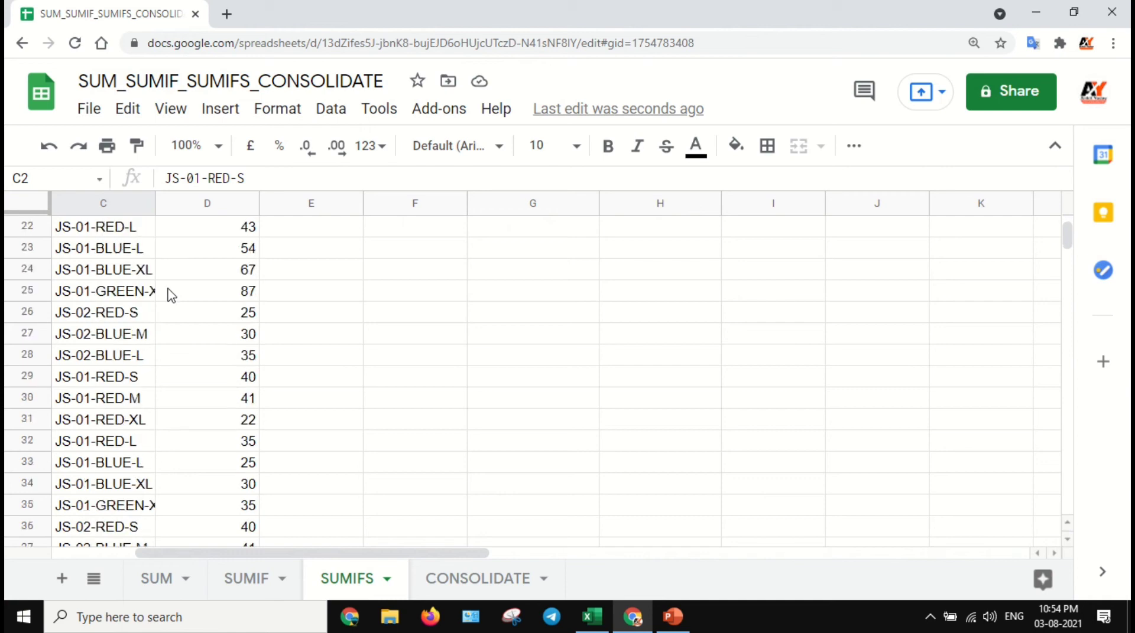
{"action": "scroll", "coordinate": [169, 296], "scroll_direction": "up", "scroll_amount": 8}
{"action": "scroll", "coordinate": [230, 446], "scroll_direction": "down", "scroll_amount": 1}
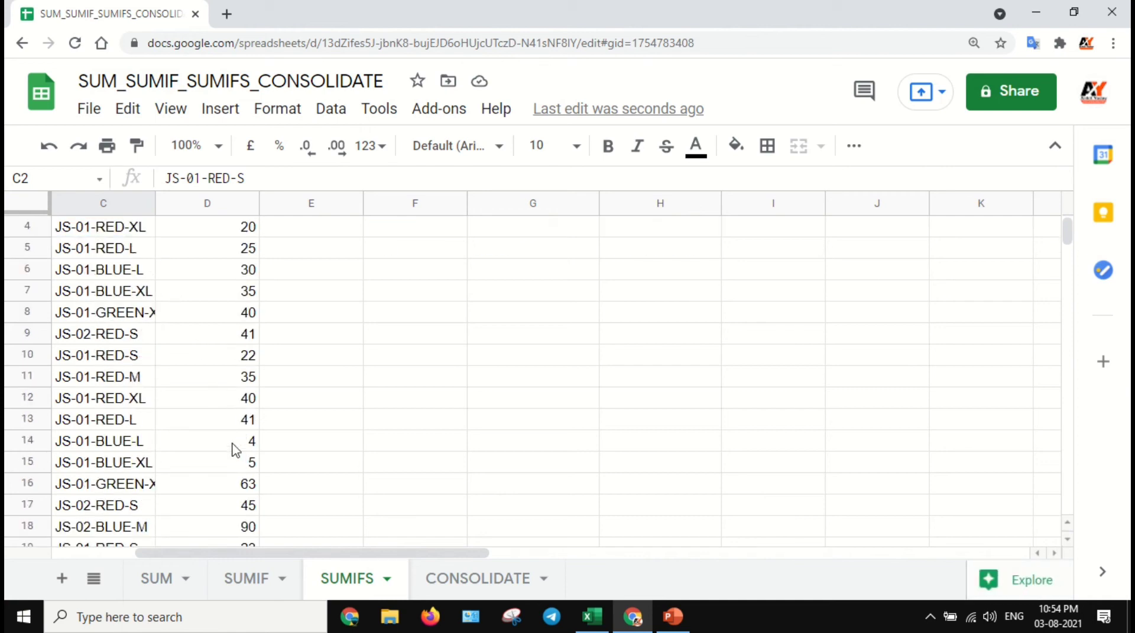
{"action": "left_click", "coordinate": [238, 448], "text": "shift"}
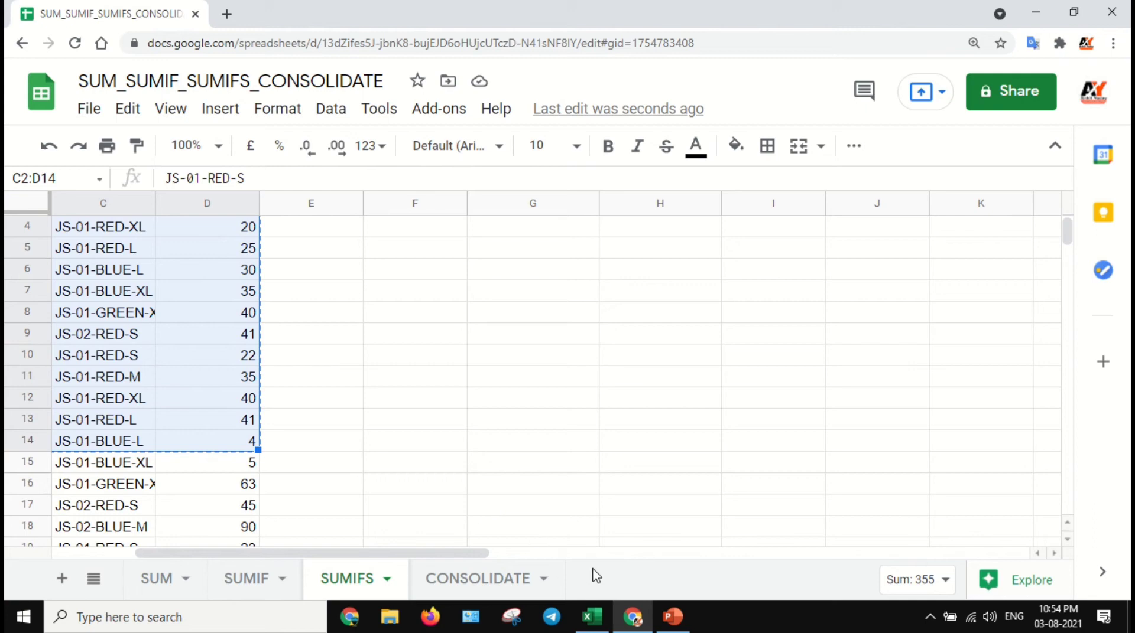
Switch to Excel, paste the copied data as Text at A1 of Book1 and autofit column A
{"action": "left_click", "coordinate": [596, 610]}
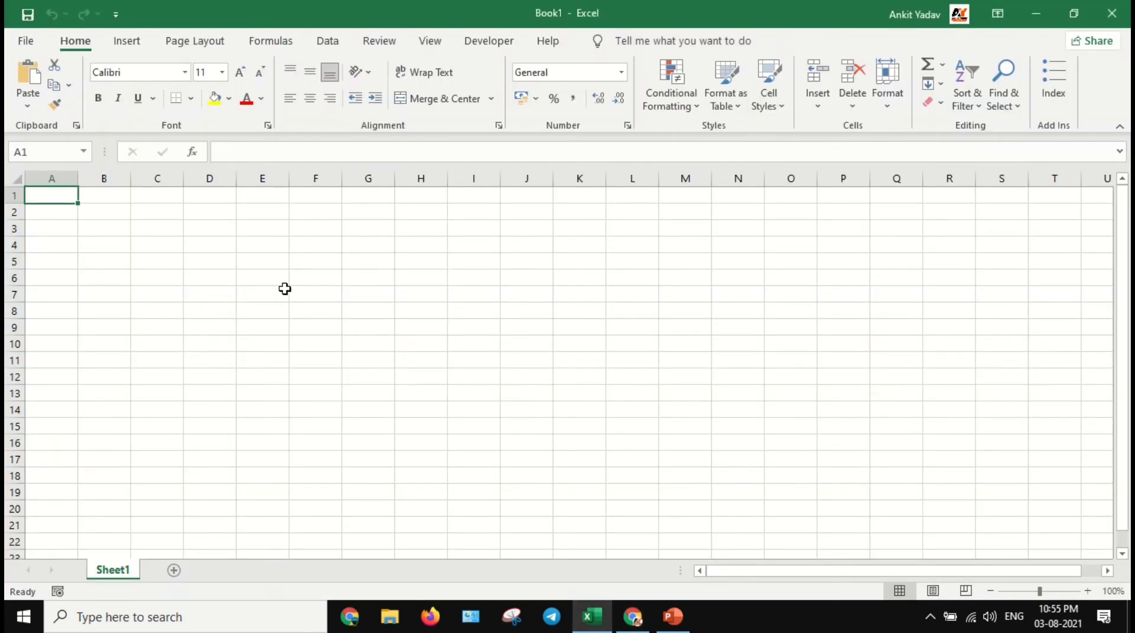
{"action": "right_click", "coordinate": [63, 197]}
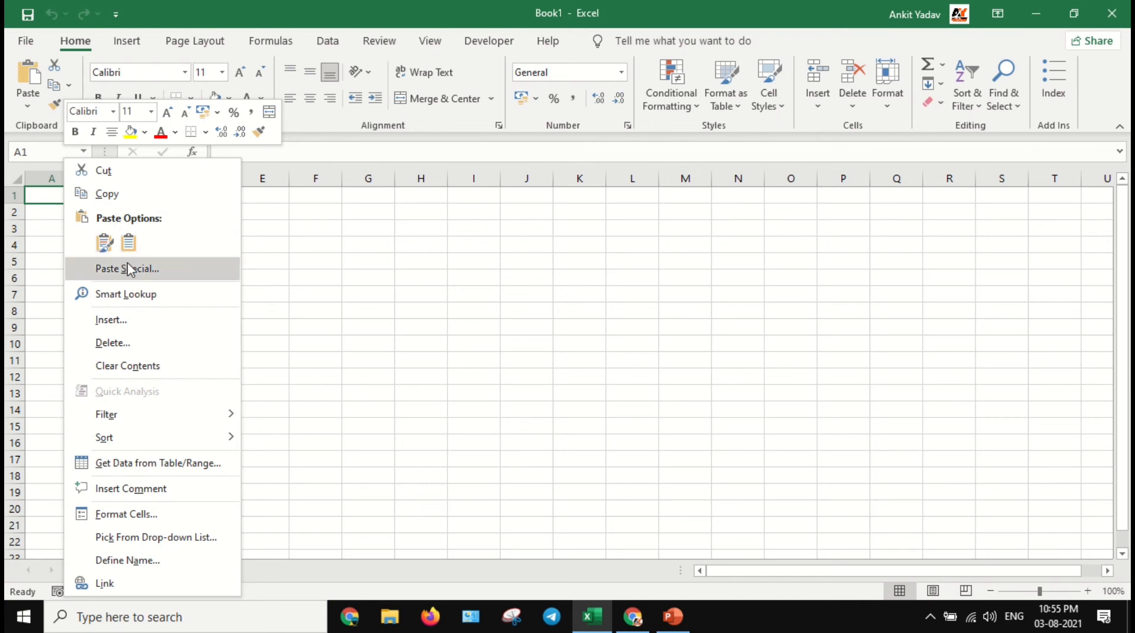
{"action": "left_click", "coordinate": [131, 270]}
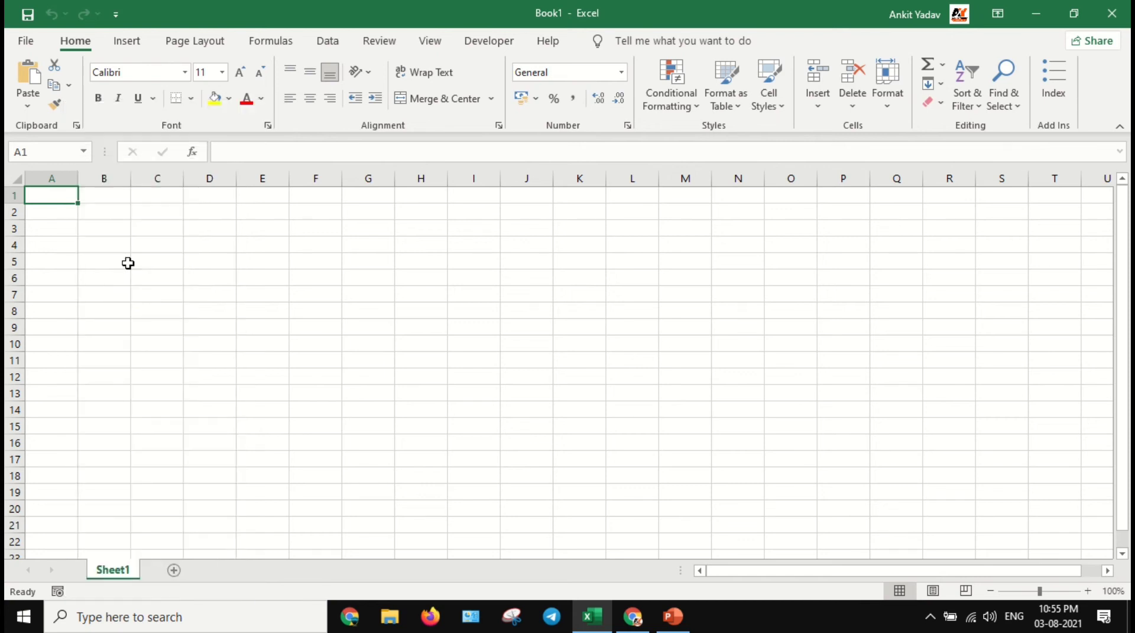
{"action": "left_click", "coordinate": [102, 180]}
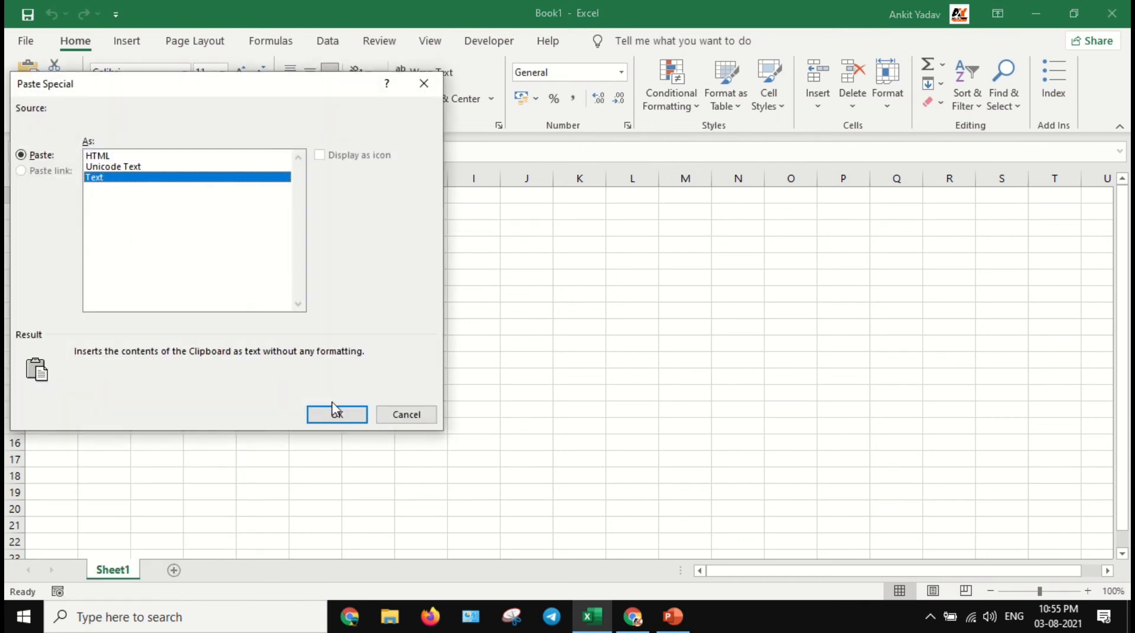
{"action": "left_click", "coordinate": [336, 416]}
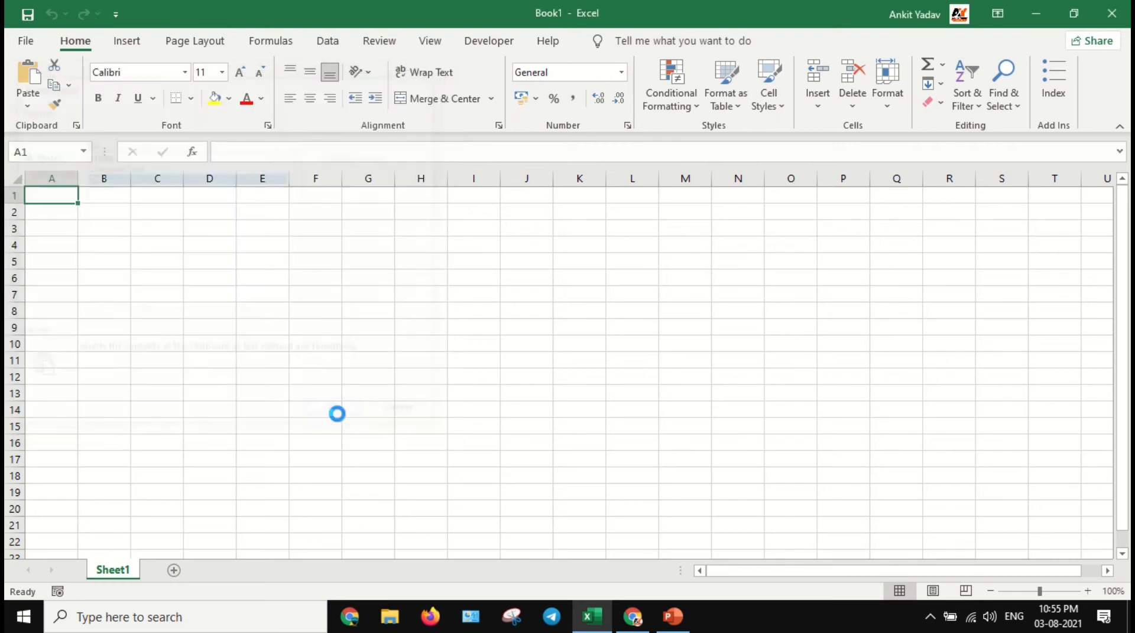
{"action": "double_click", "coordinate": [77, 178]}
{"action": "left_click", "coordinate": [83, 195]}
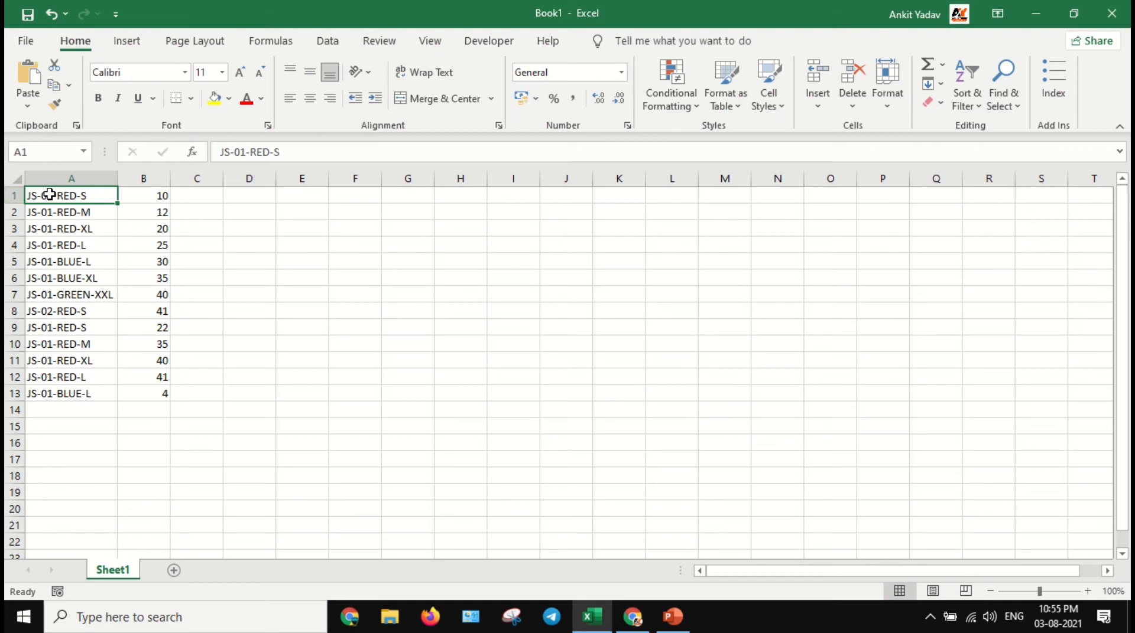
Highlight the duplicate item codes in column A with Light Red Fill with Dark Red Text
{"action": "left_click", "coordinate": [109, 180]}
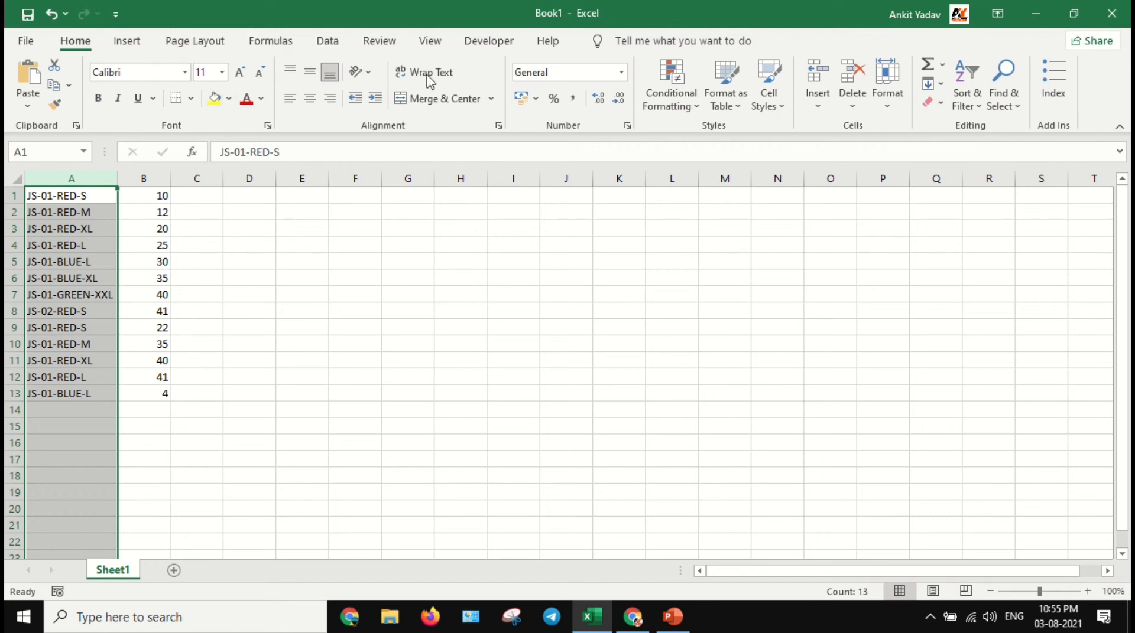
{"action": "left_click", "coordinate": [667, 100]}
{"action": "mouse_move", "coordinate": [725, 139]}
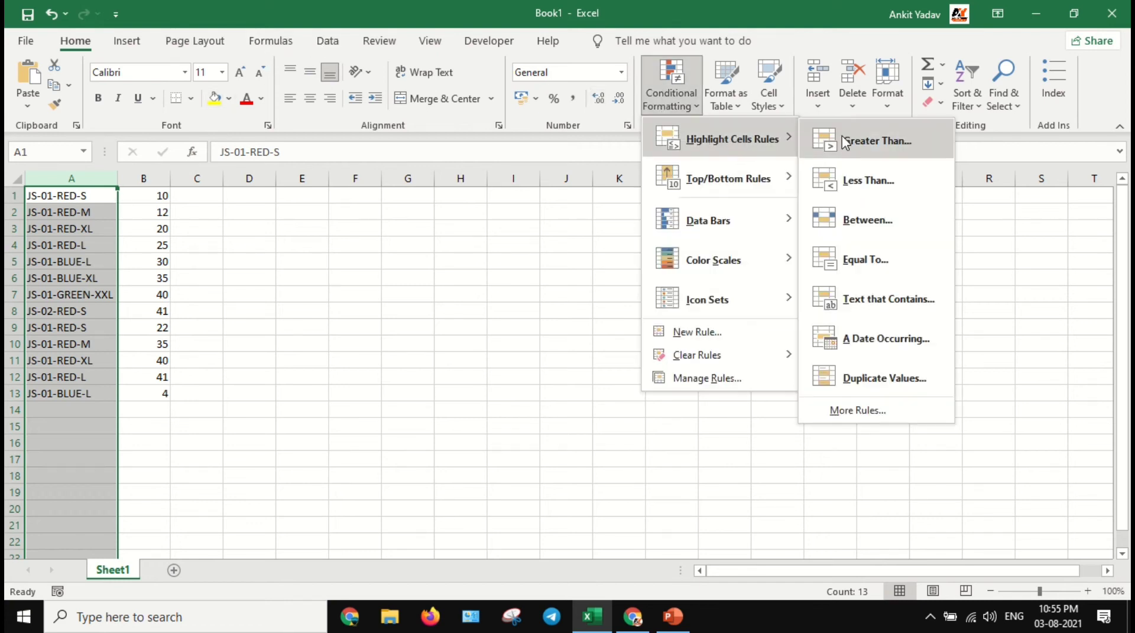
{"action": "left_click", "coordinate": [915, 380]}
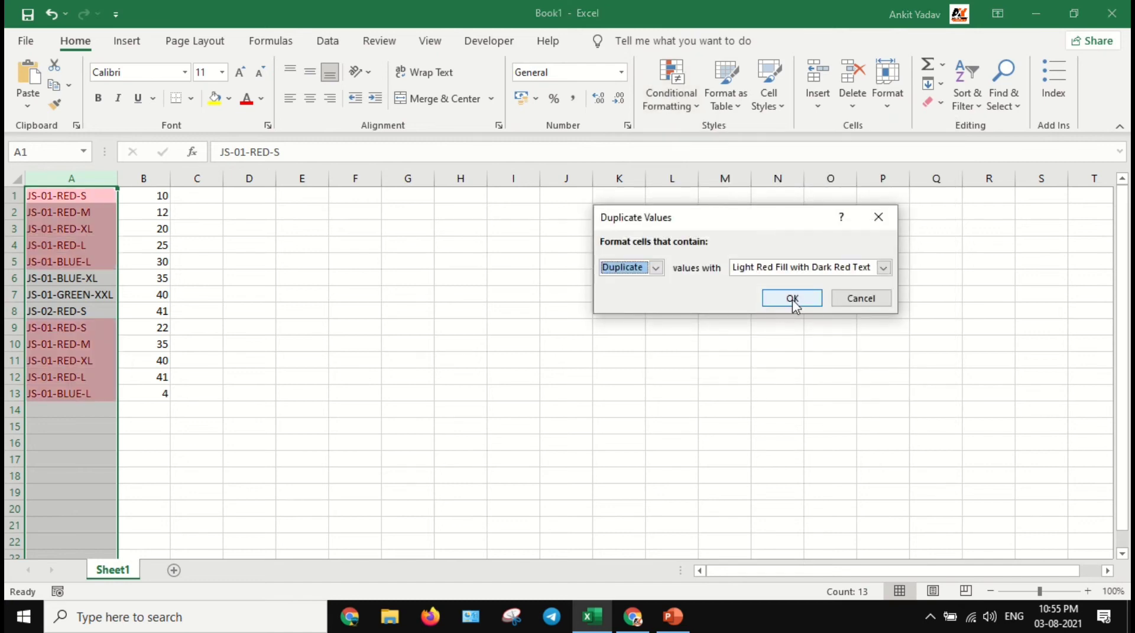
{"action": "left_click", "coordinate": [792, 298]}
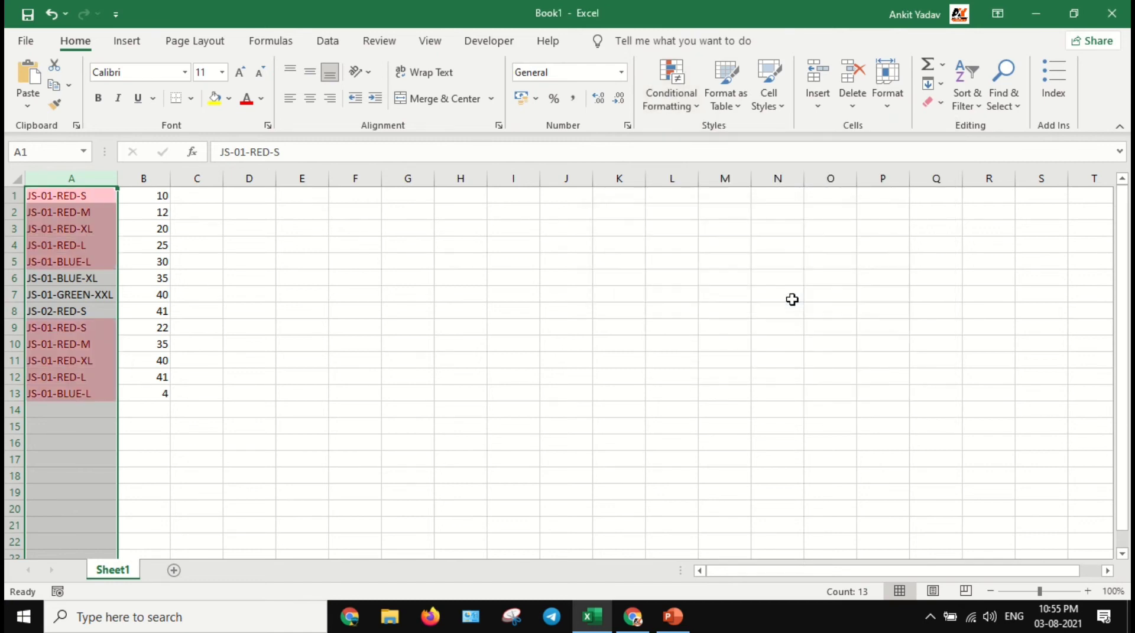
{"action": "left_click", "coordinate": [87, 194]}
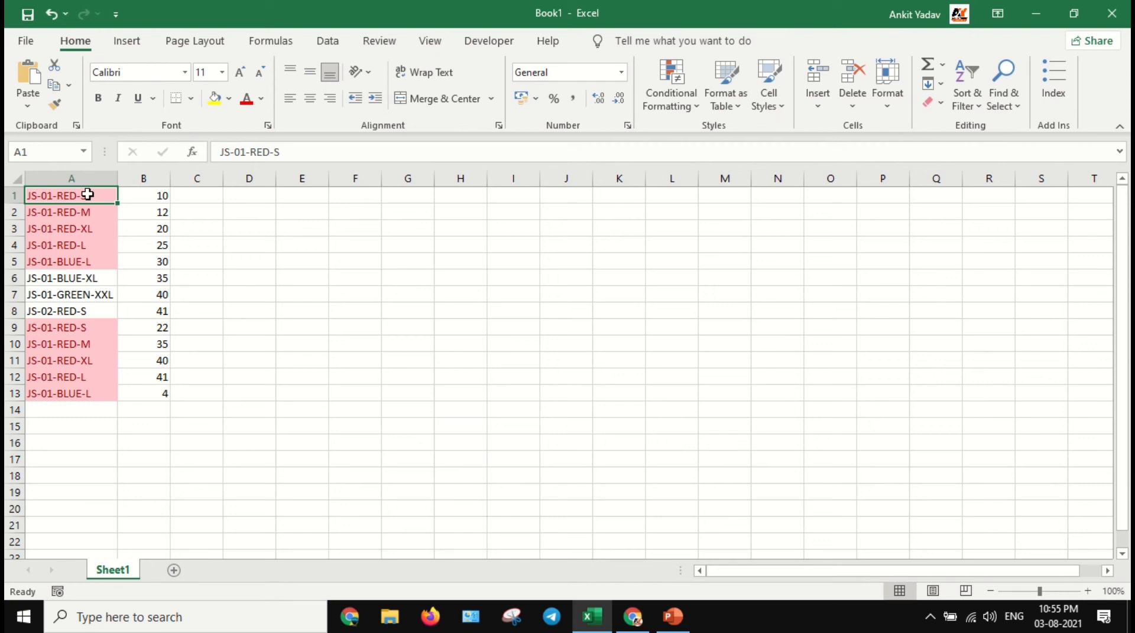
Compare the quantities of the repeated product codes JS-01-RED-S, JS-01-RED-M and JS-01-BLUE-L in columns A and B
{"action": "left_click", "coordinate": [143, 197]}
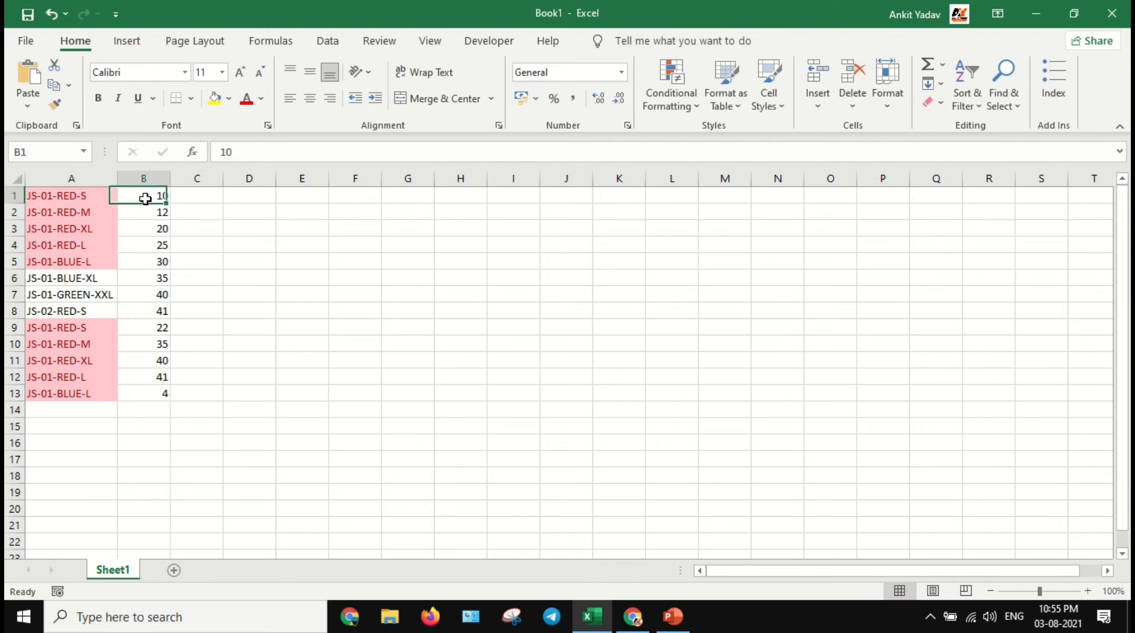
{"action": "left_click", "coordinate": [96, 340]}
{"action": "left_click", "coordinate": [146, 328]}
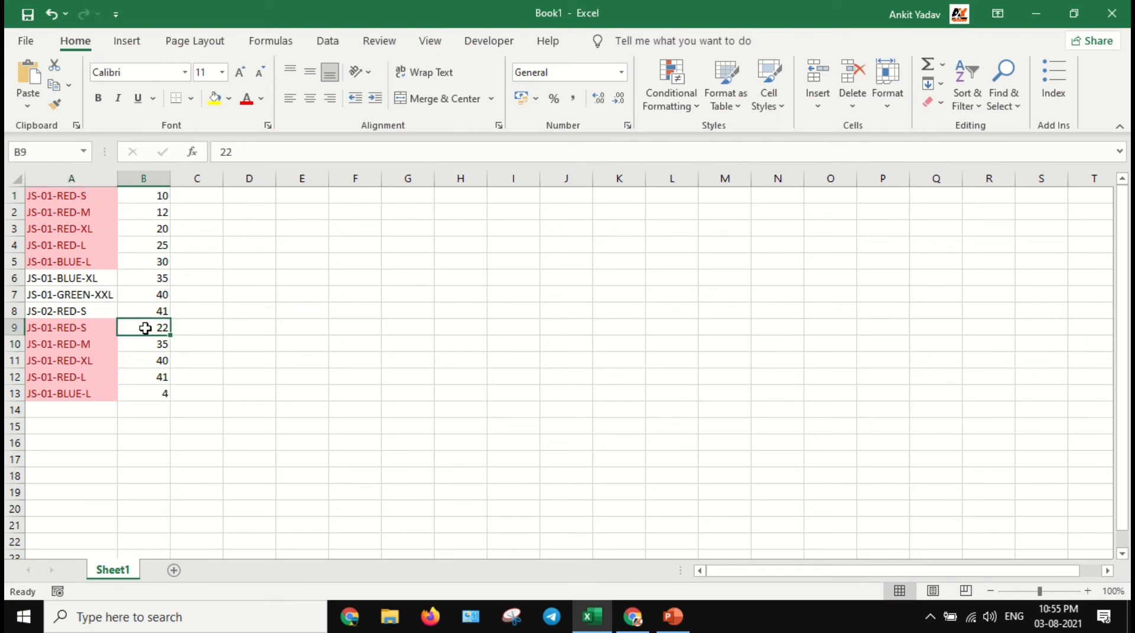
{"action": "left_click", "coordinate": [97, 213]}
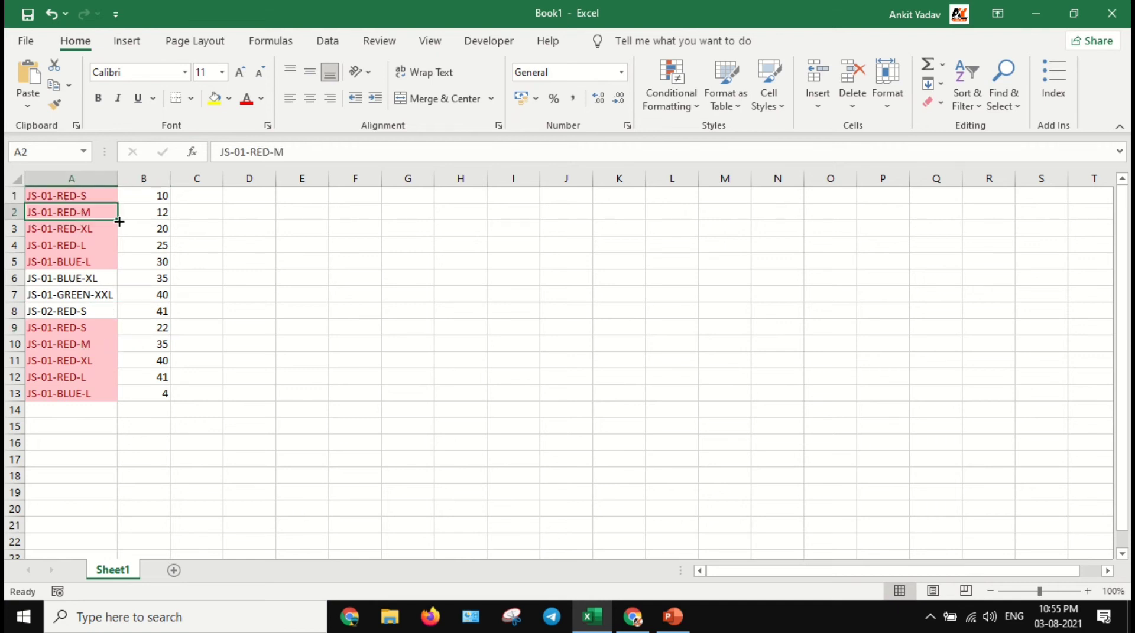
{"action": "left_click", "coordinate": [135, 217]}
{"action": "left_click", "coordinate": [96, 347]}
{"action": "left_click", "coordinate": [149, 349]}
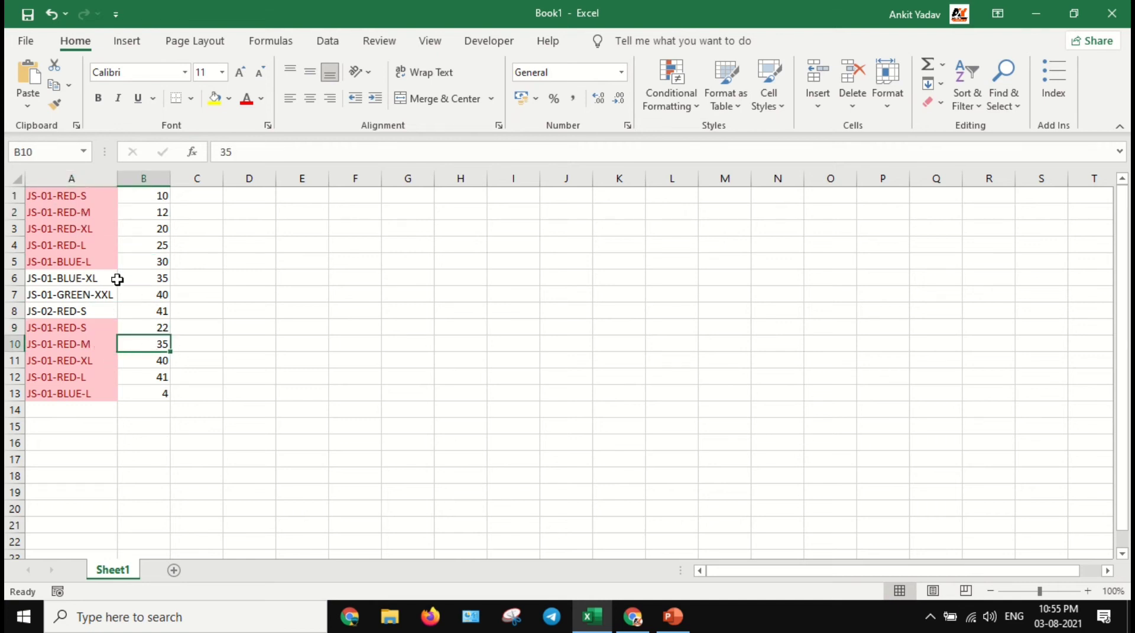
{"action": "left_click", "coordinate": [95, 258]}
{"action": "left_click", "coordinate": [154, 262]}
{"action": "left_click", "coordinate": [95, 395]}
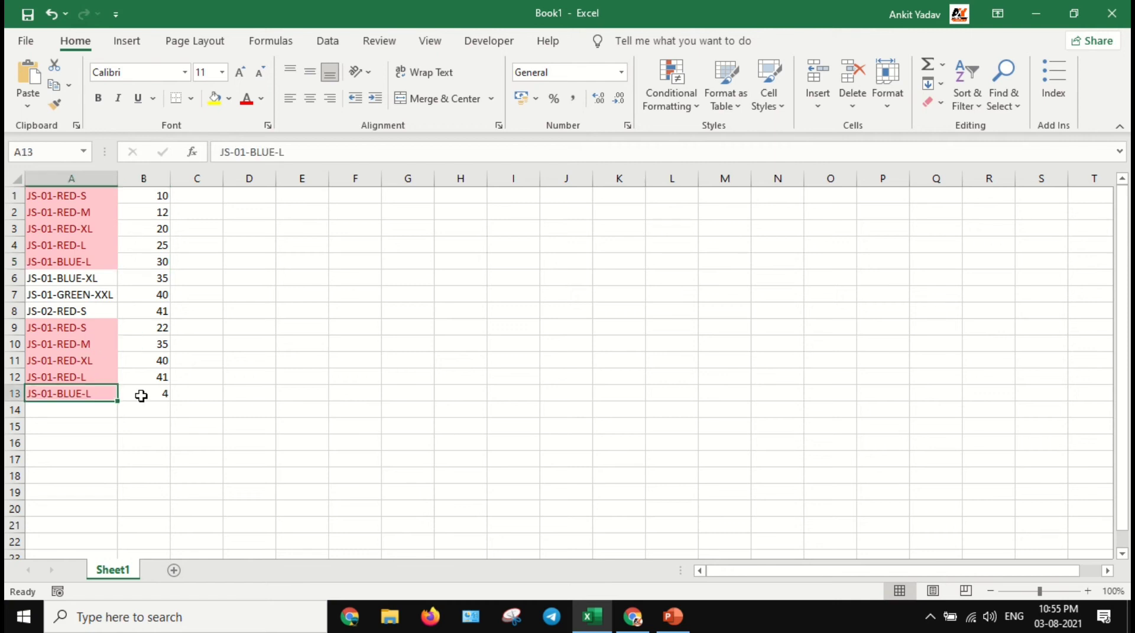
{"action": "left_click", "coordinate": [142, 395]}
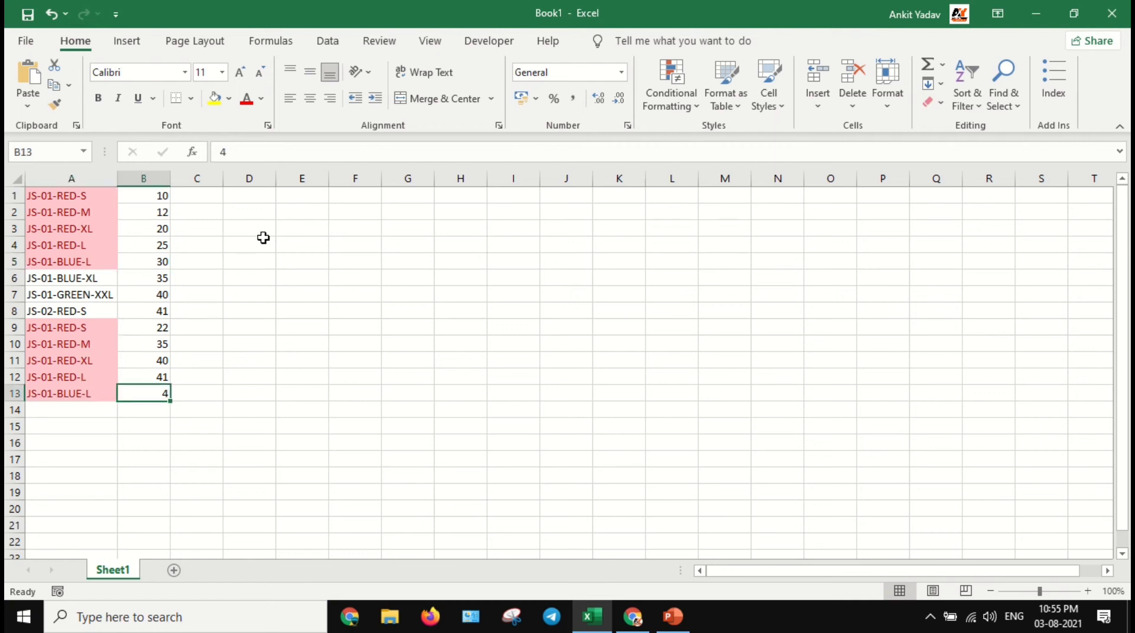
Review the product codes in column A and check the combined quantity of both JS-01-RED-S entries in B1 and B9
{"action": "left_click", "coordinate": [311, 197]}
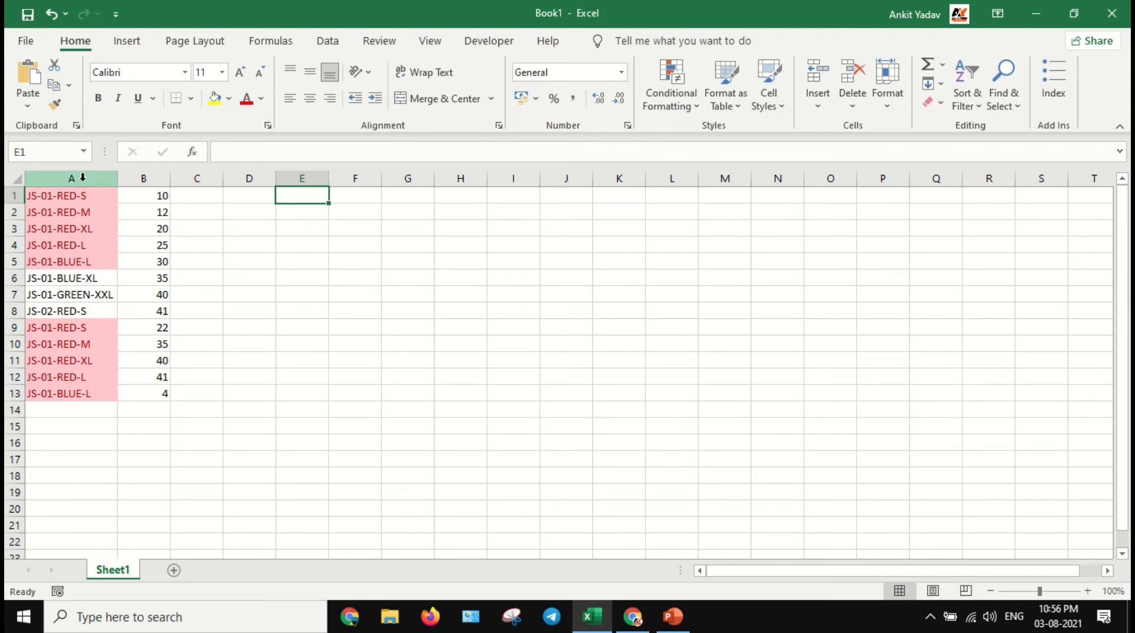
{"action": "left_click_drag", "start_coordinate": [83, 194], "coordinate": [91, 388]}
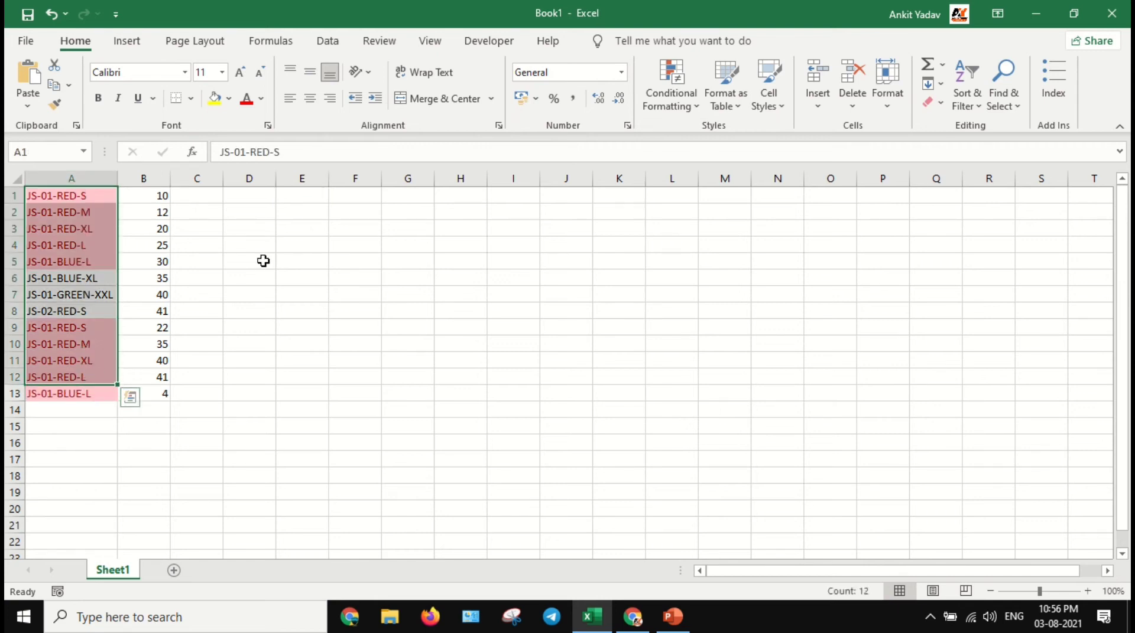
{"action": "left_click", "coordinate": [298, 178]}
{"action": "left_click", "coordinate": [135, 200]}
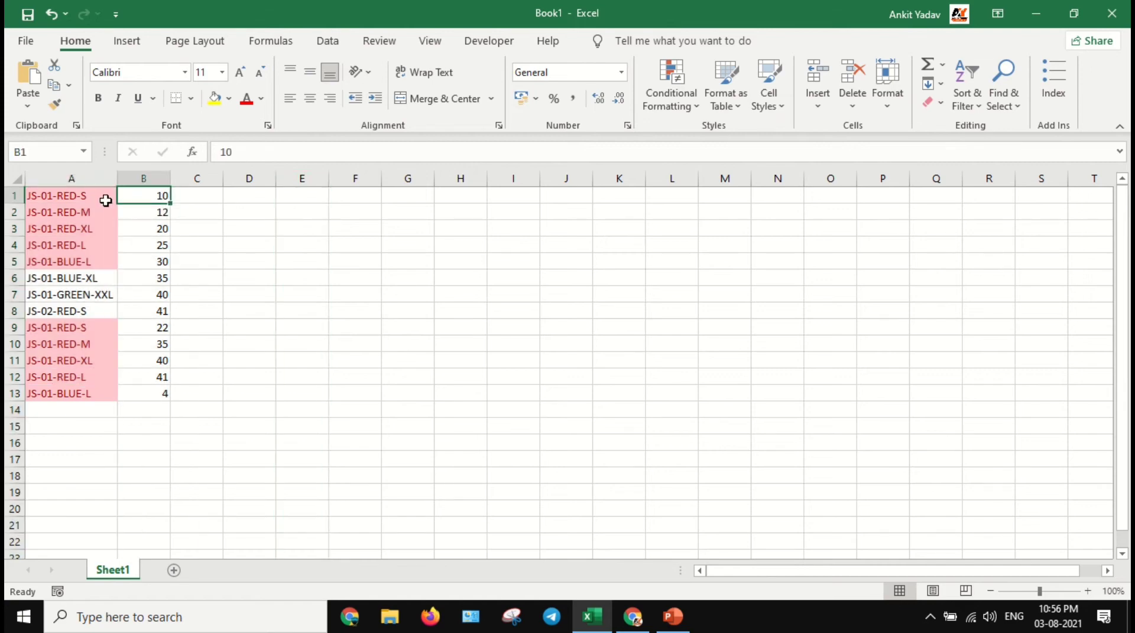
{"action": "left_click", "coordinate": [92, 200]}
{"action": "left_click", "coordinate": [141, 201]}
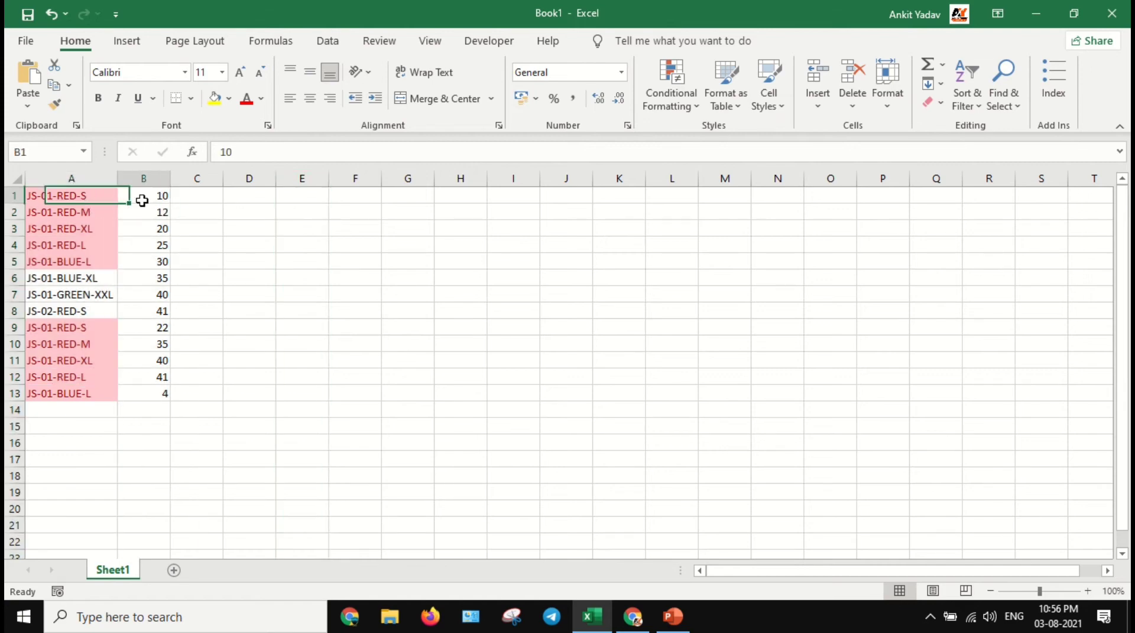
{"action": "left_click", "coordinate": [139, 328], "text": "ctrl"}
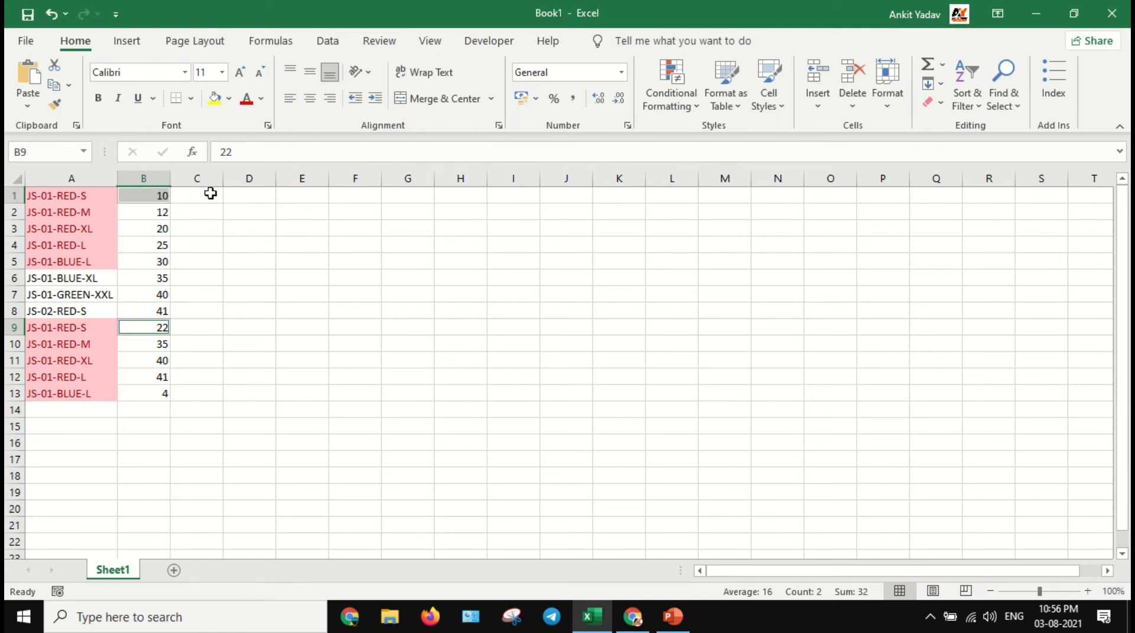
Consolidate columns A:B into E1 with the Sum function and left-column labels, and fit column E to its contents
{"action": "left_click", "coordinate": [308, 198]}
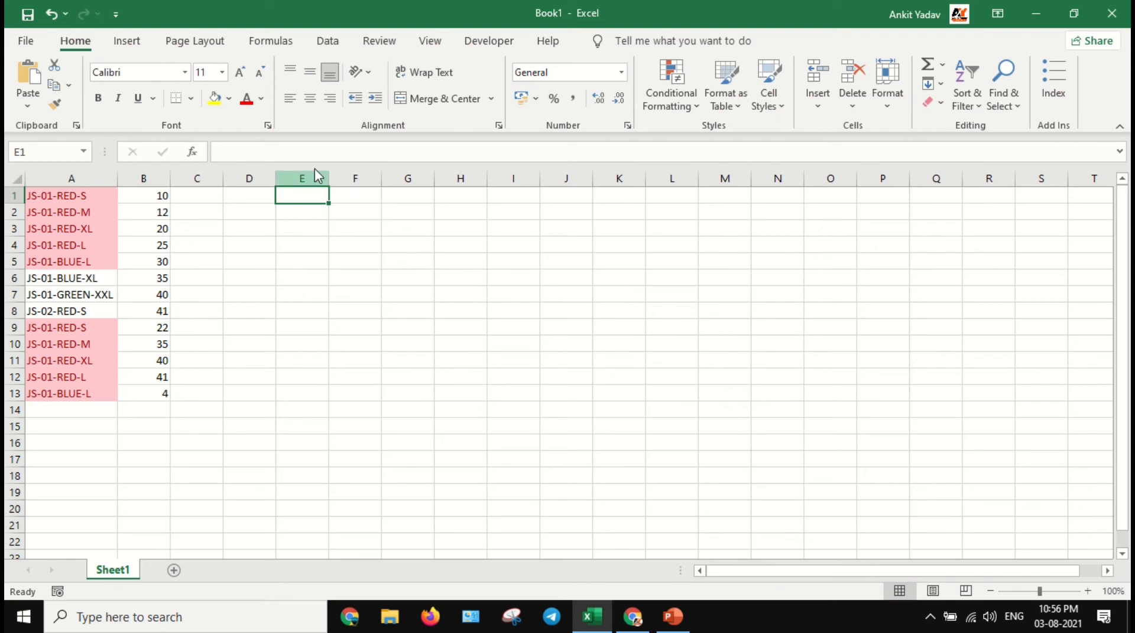
{"action": "left_click", "coordinate": [328, 41]}
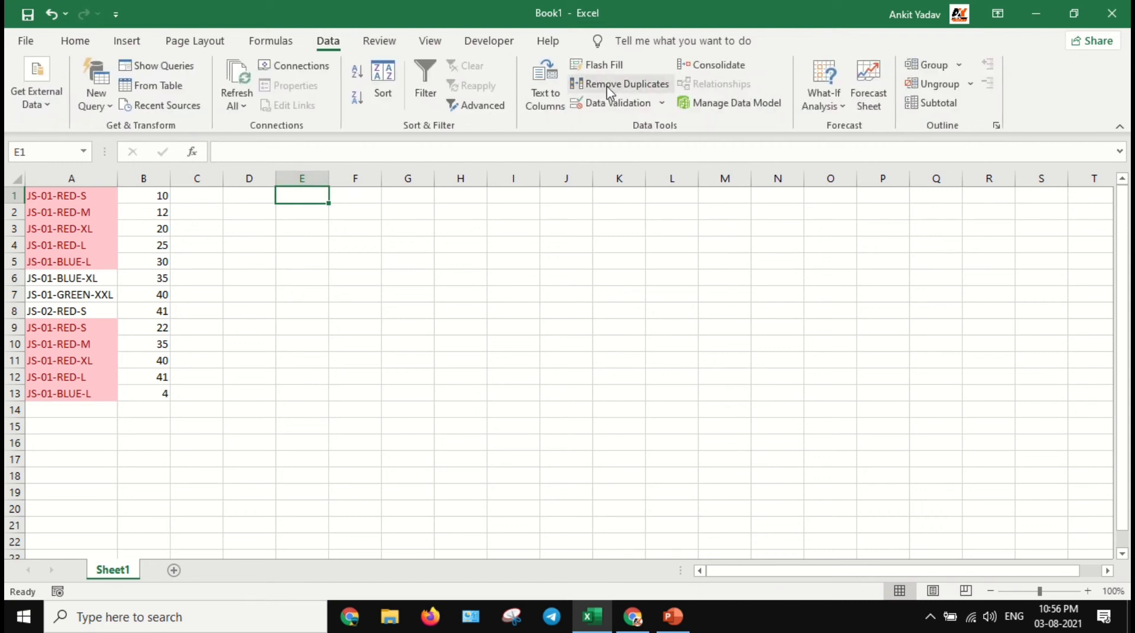
{"action": "left_click", "coordinate": [709, 65]}
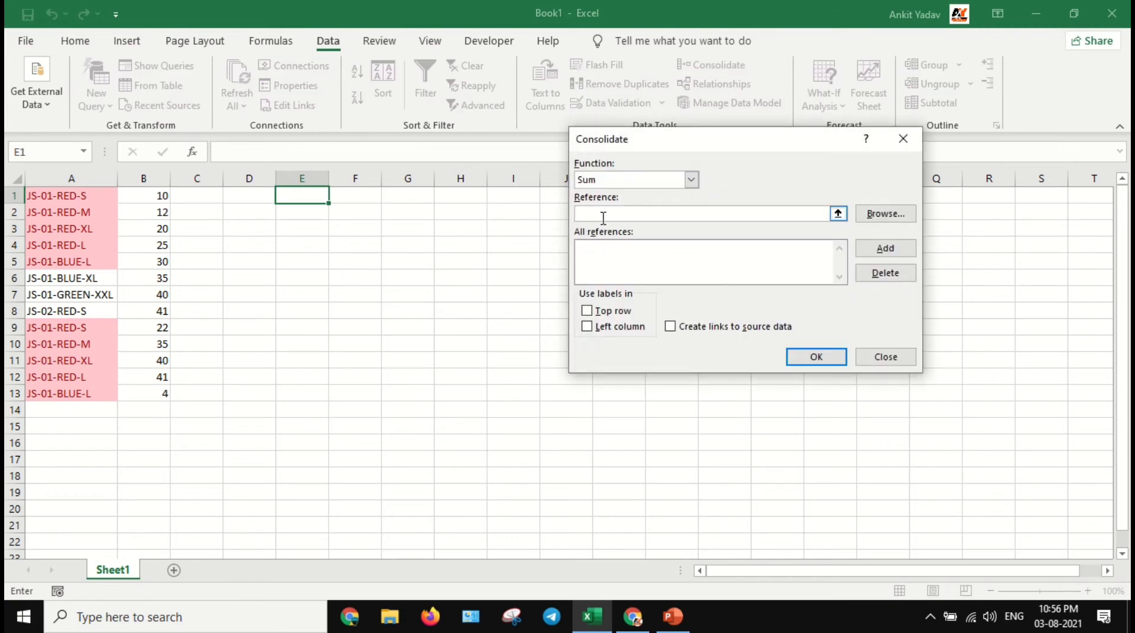
{"action": "left_click_drag", "start_coordinate": [101, 181], "coordinate": [144, 182]}
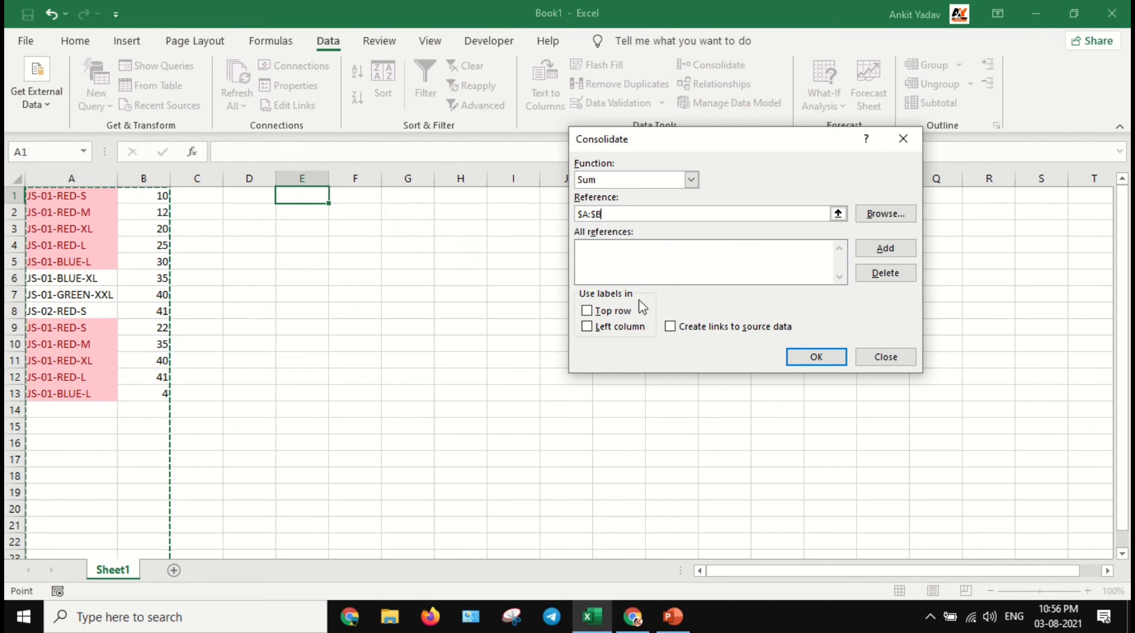
{"action": "left_click", "coordinate": [588, 328]}
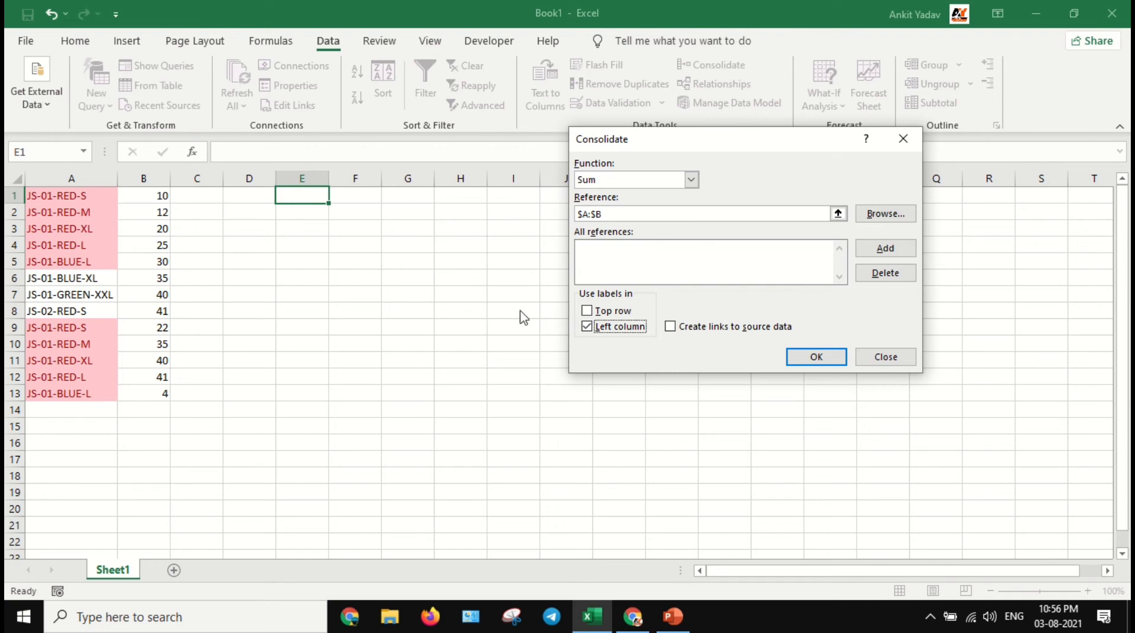
{"action": "left_click", "coordinate": [813, 364]}
{"action": "double_click", "coordinate": [325, 185]}
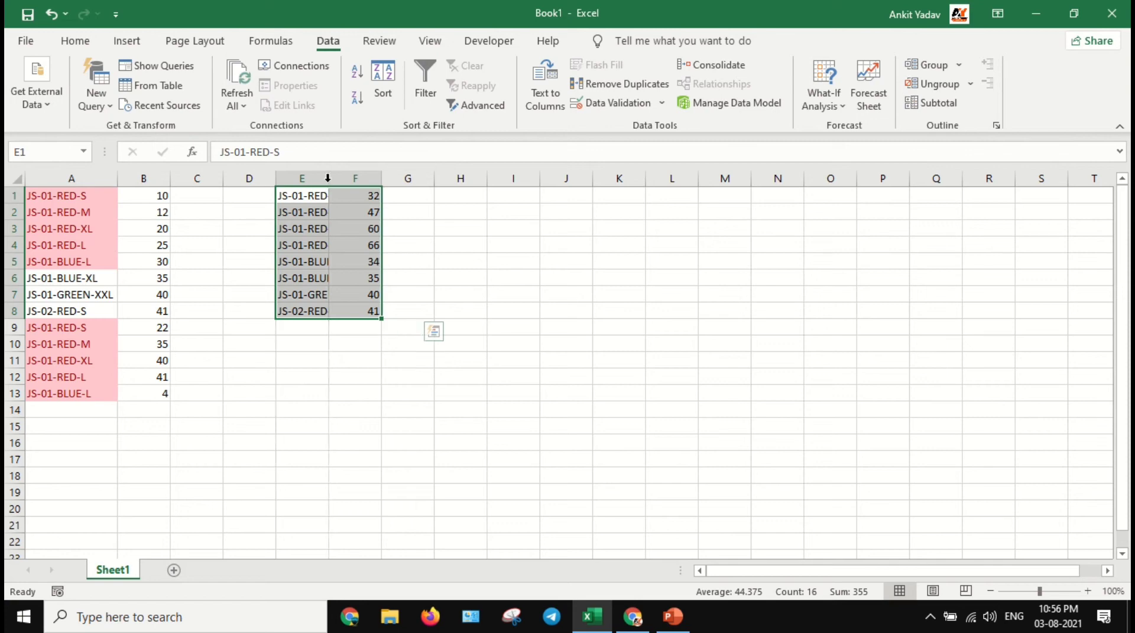
Check the consolidated JS-01-RED-S and JS-01-RED-M quantities against the sums of their source entries in column B
{"action": "left_click", "coordinate": [96, 195]}
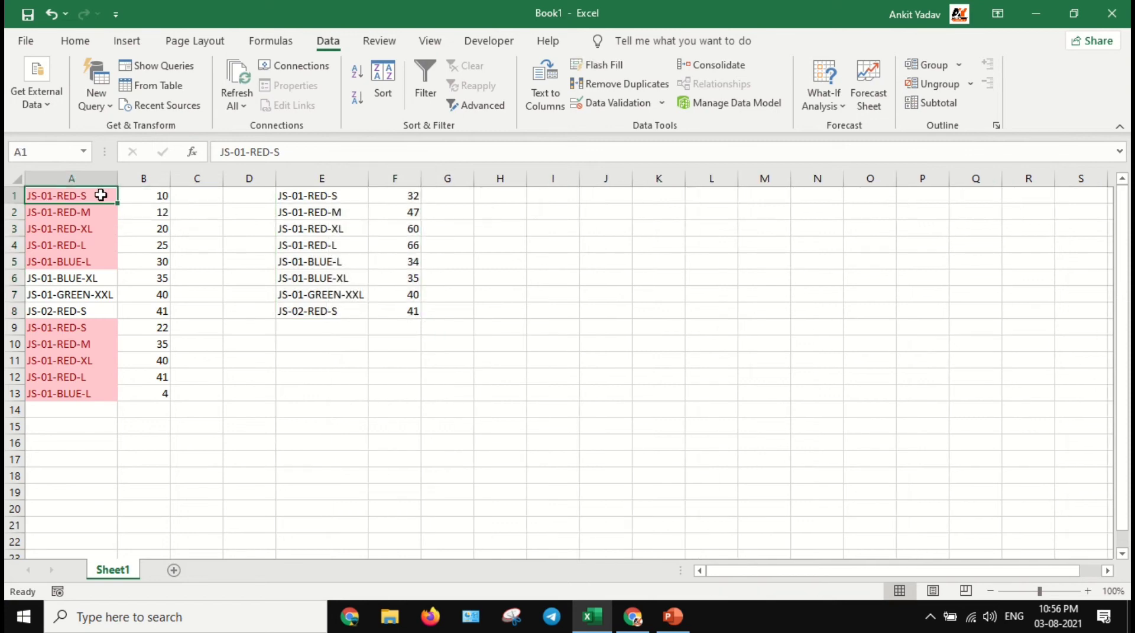
{"action": "left_click", "coordinate": [135, 196]}
{"action": "left_click", "coordinate": [140, 328], "text": "ctrl"}
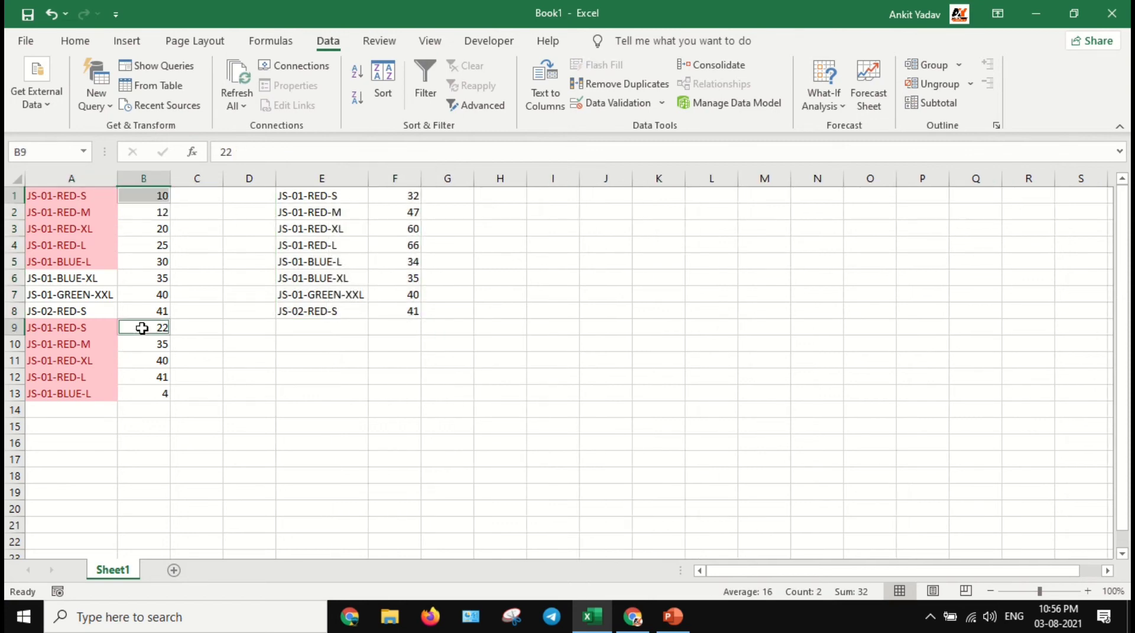
{"action": "left_click", "coordinate": [382, 201]}
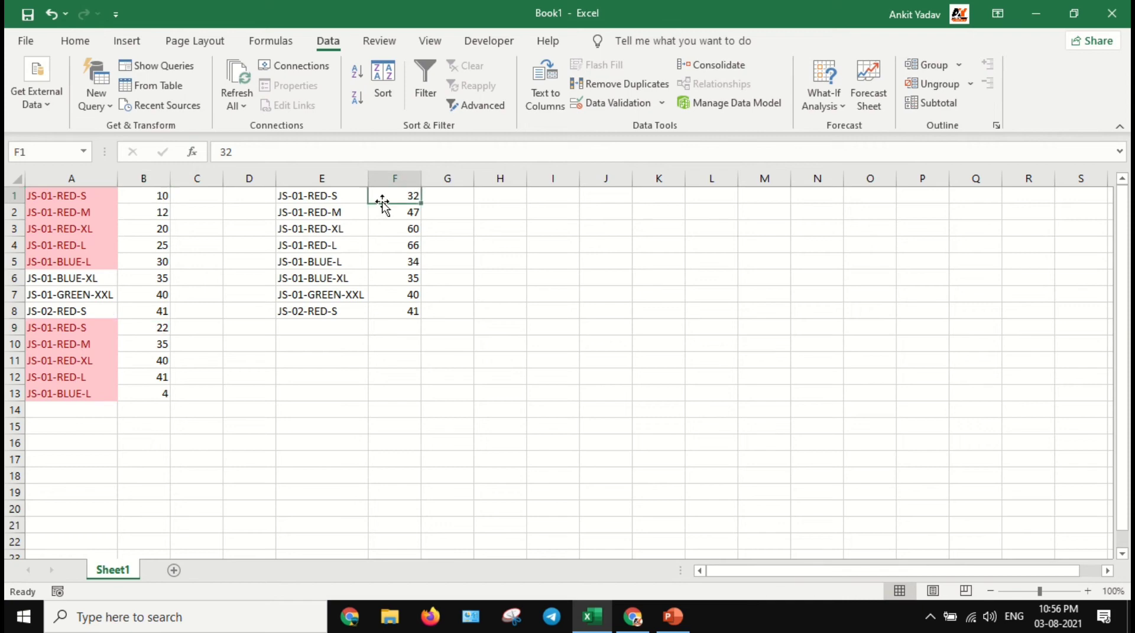
{"action": "left_click", "coordinate": [111, 214]}
{"action": "left_click", "coordinate": [144, 215]}
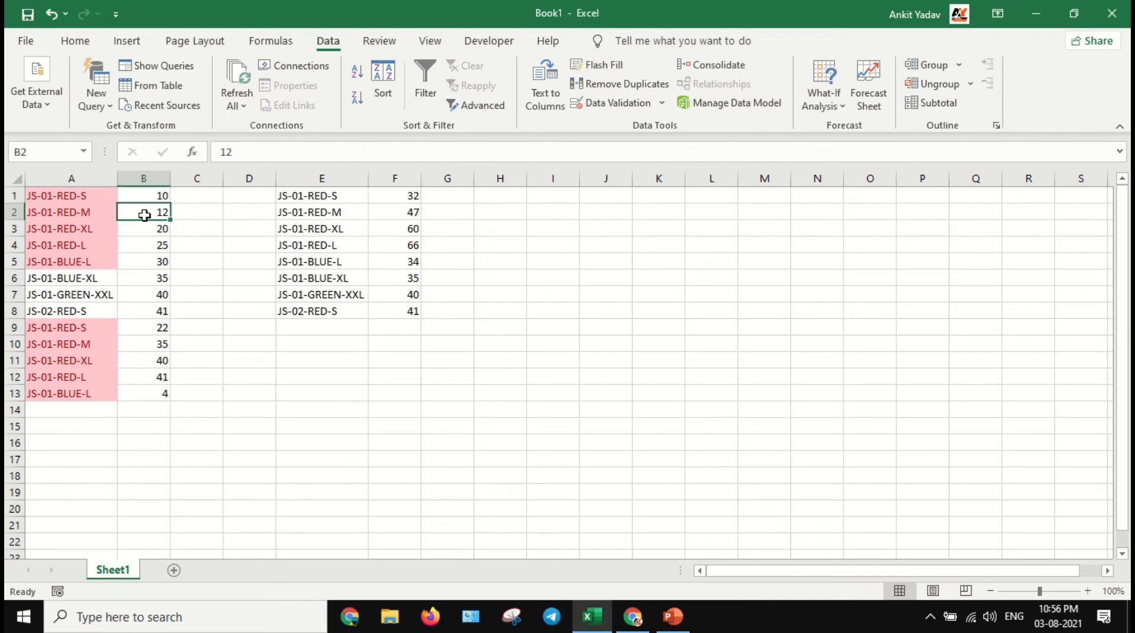
{"action": "left_click", "coordinate": [140, 345], "text": "ctrl"}
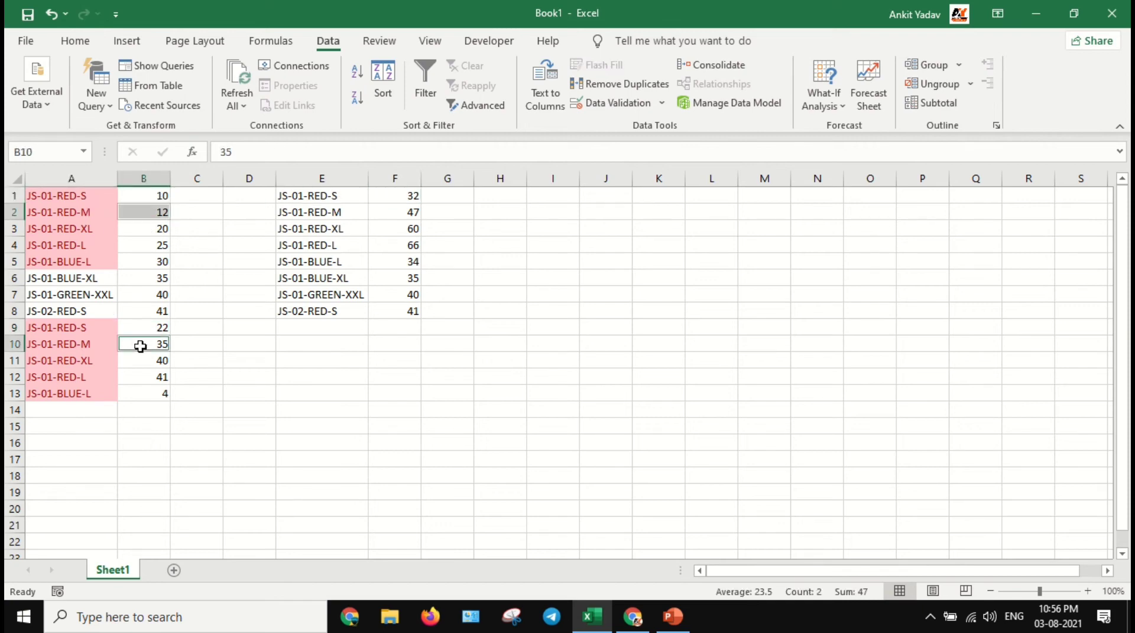
{"action": "left_click", "coordinate": [404, 211]}
Compare the consolidated product codes and quantities in columns E and F with the original list in columns A and B
{"action": "left_click", "coordinate": [343, 195]}
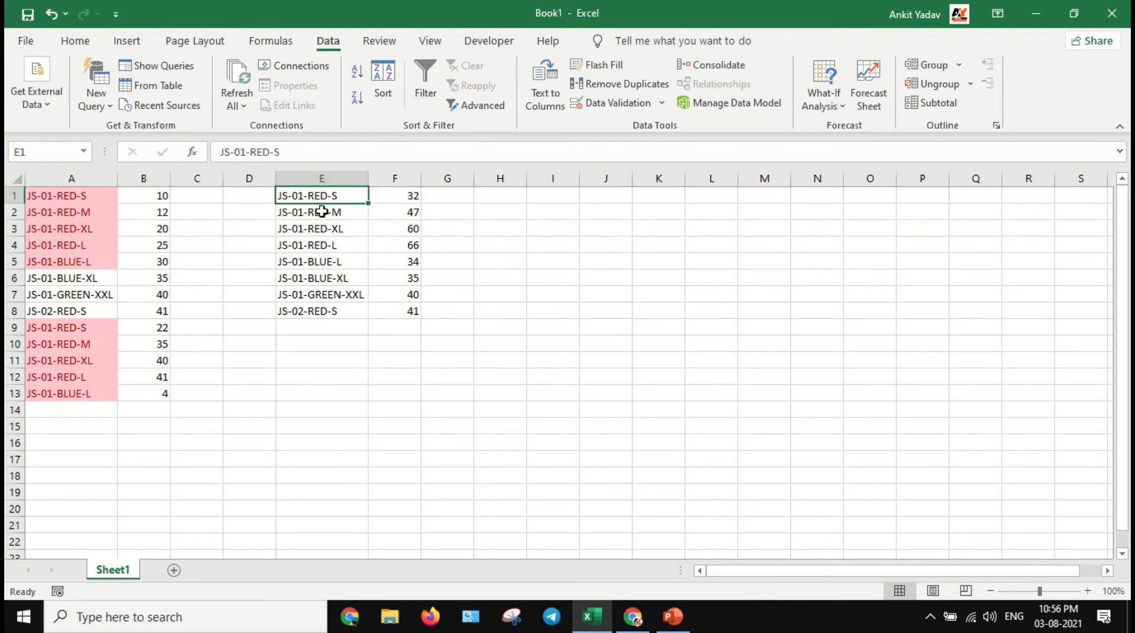
{"action": "left_click_drag", "start_coordinate": [68, 196], "coordinate": [69, 392]}
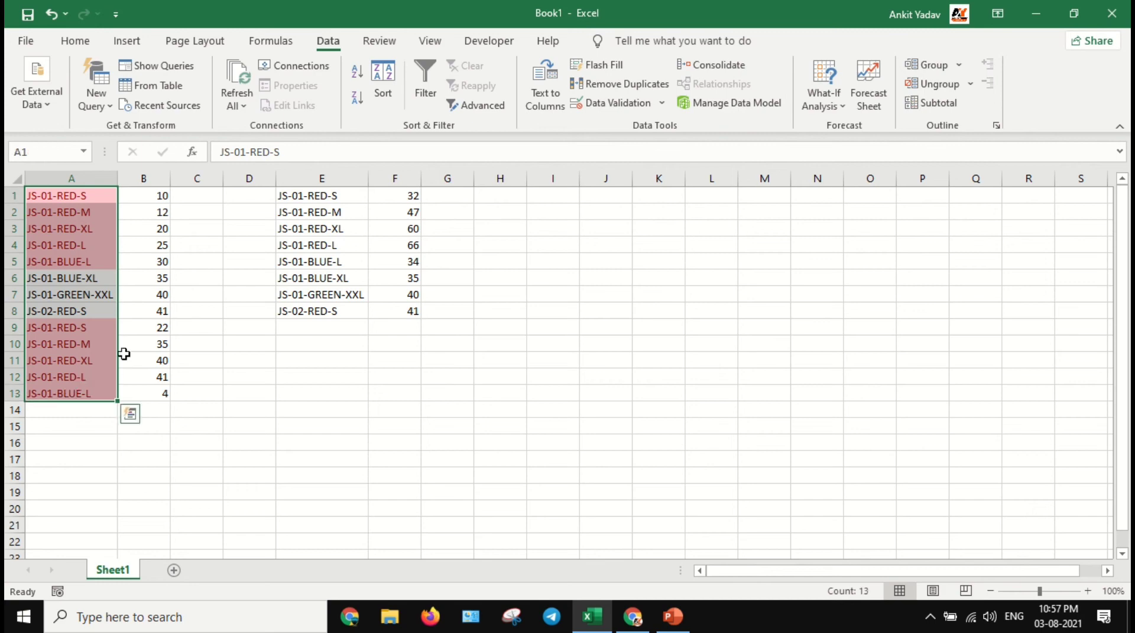
{"action": "left_click_drag", "start_coordinate": [322, 195], "coordinate": [307, 310]}
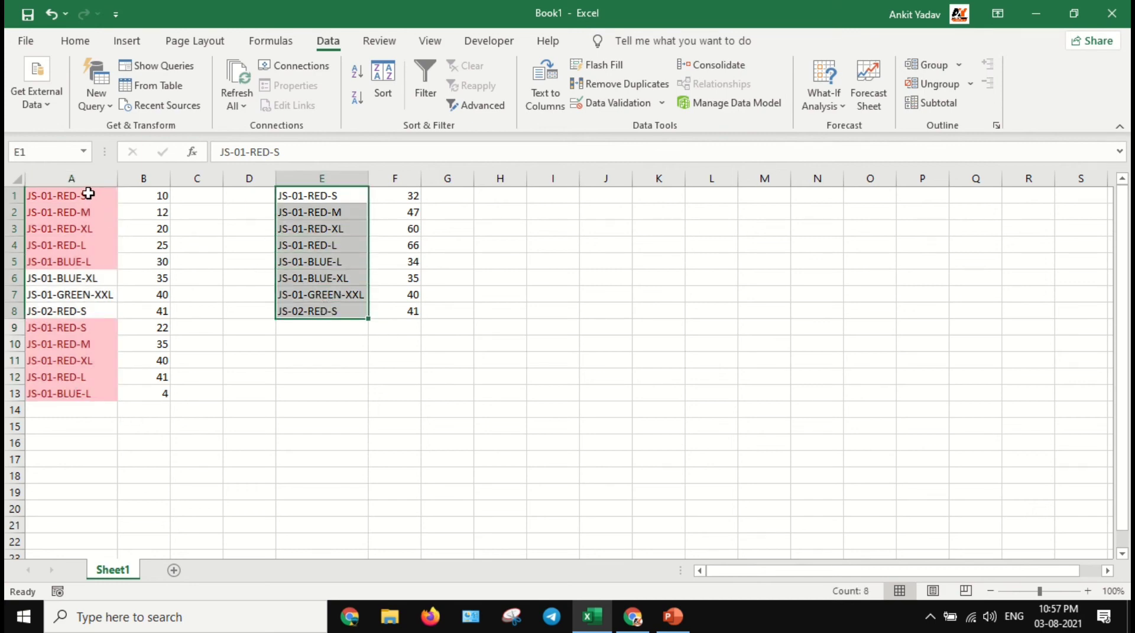
{"action": "left_click", "coordinate": [99, 199]}
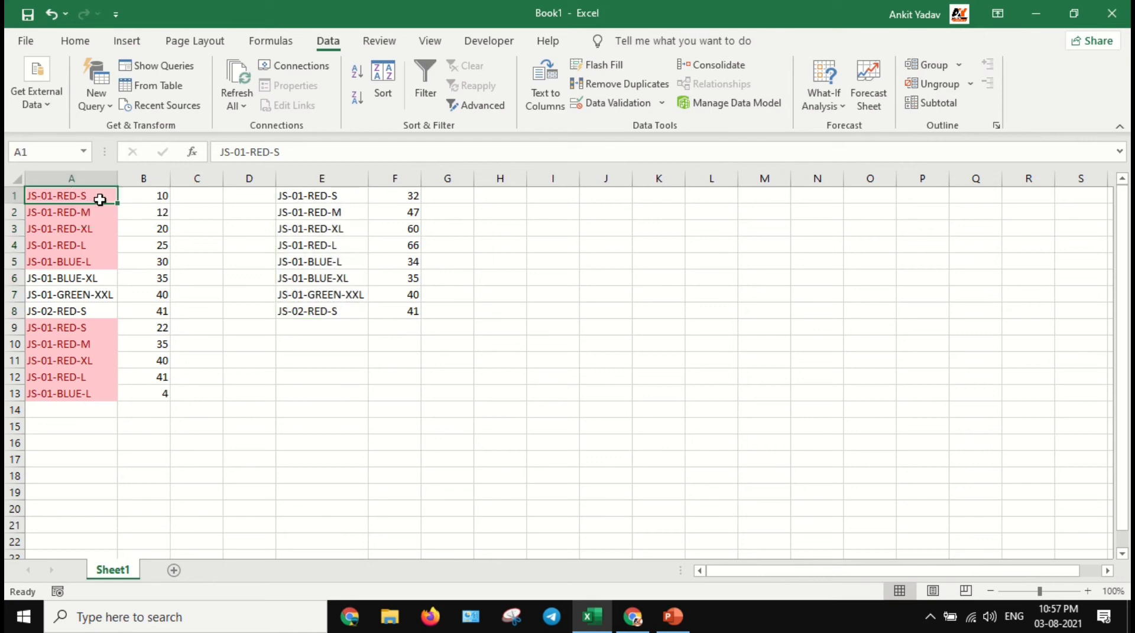
{"action": "left_click", "coordinate": [138, 200]}
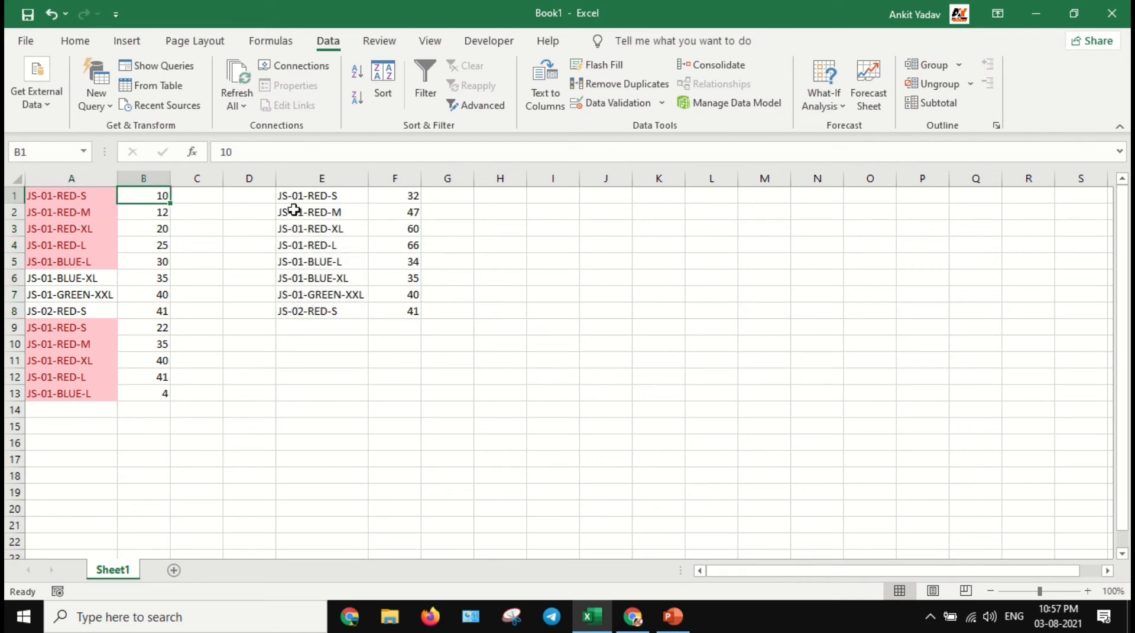
{"action": "left_click", "coordinate": [405, 199]}
{"action": "left_click", "coordinate": [341, 196]}
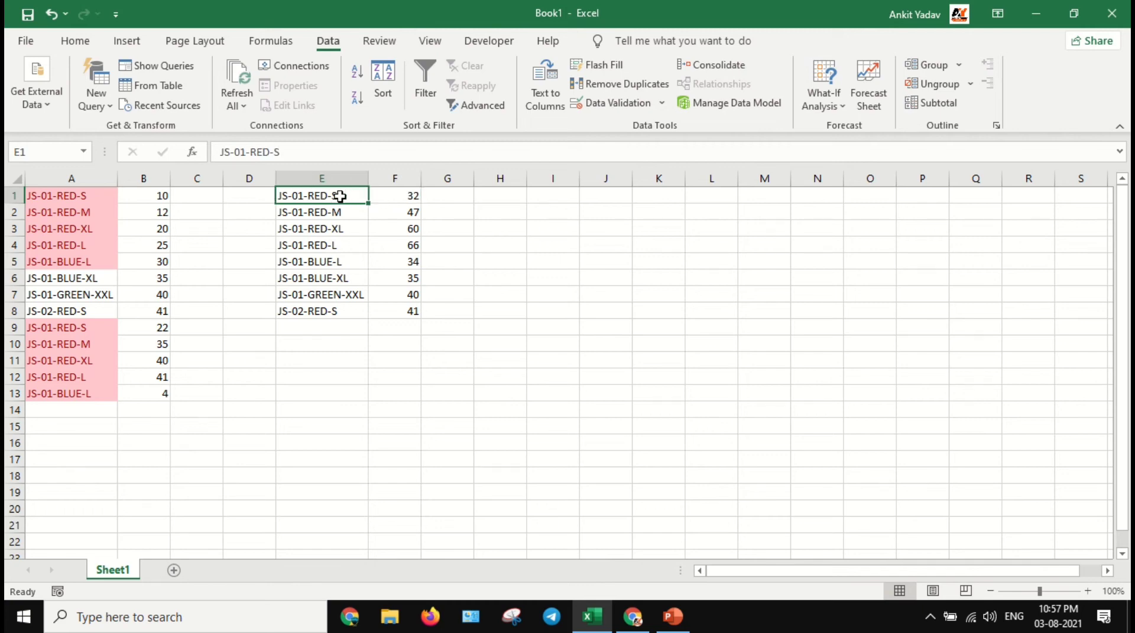
{"action": "left_click", "coordinate": [394, 200]}
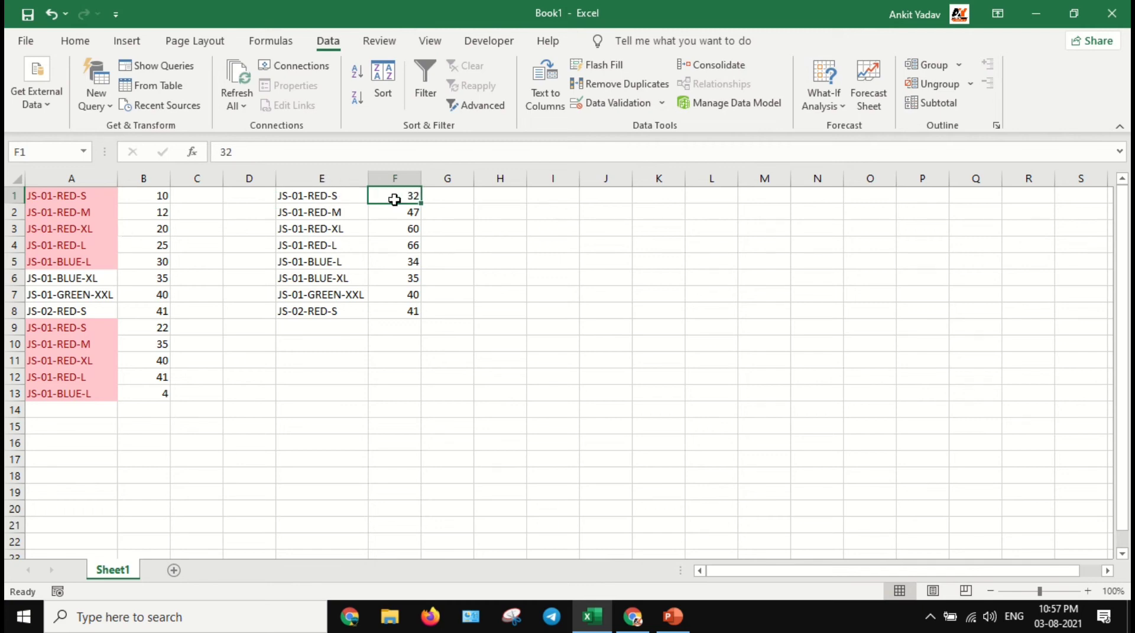
Clear the consolidated results from columns E and F
{"action": "left_click", "coordinate": [74, 178]}
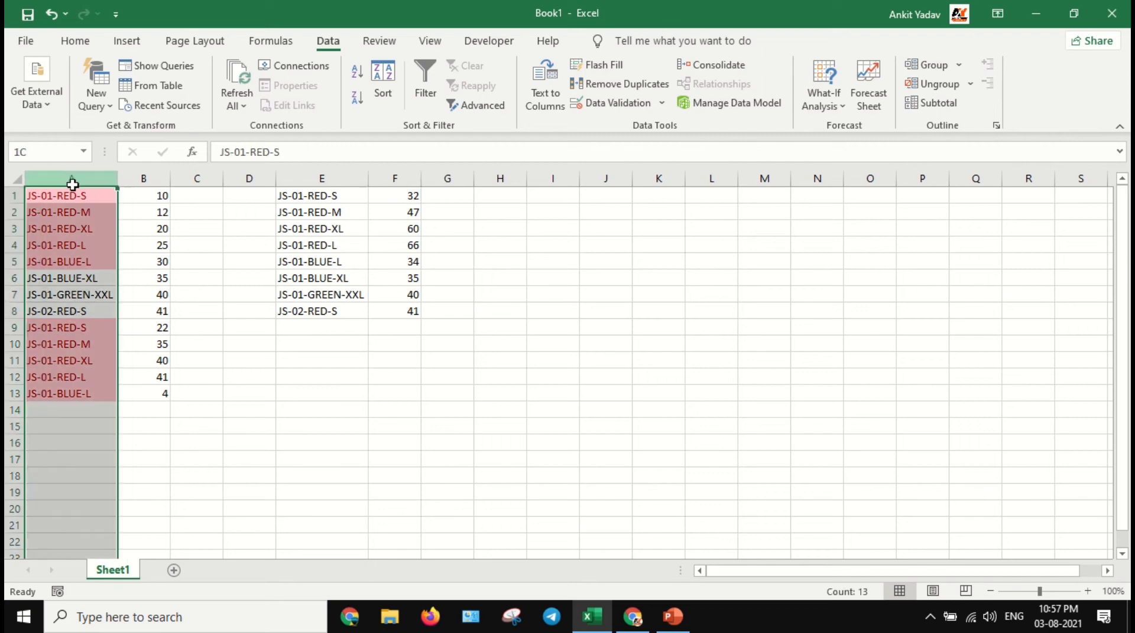
{"action": "left_click_drag", "start_coordinate": [96, 181], "coordinate": [124, 178]}
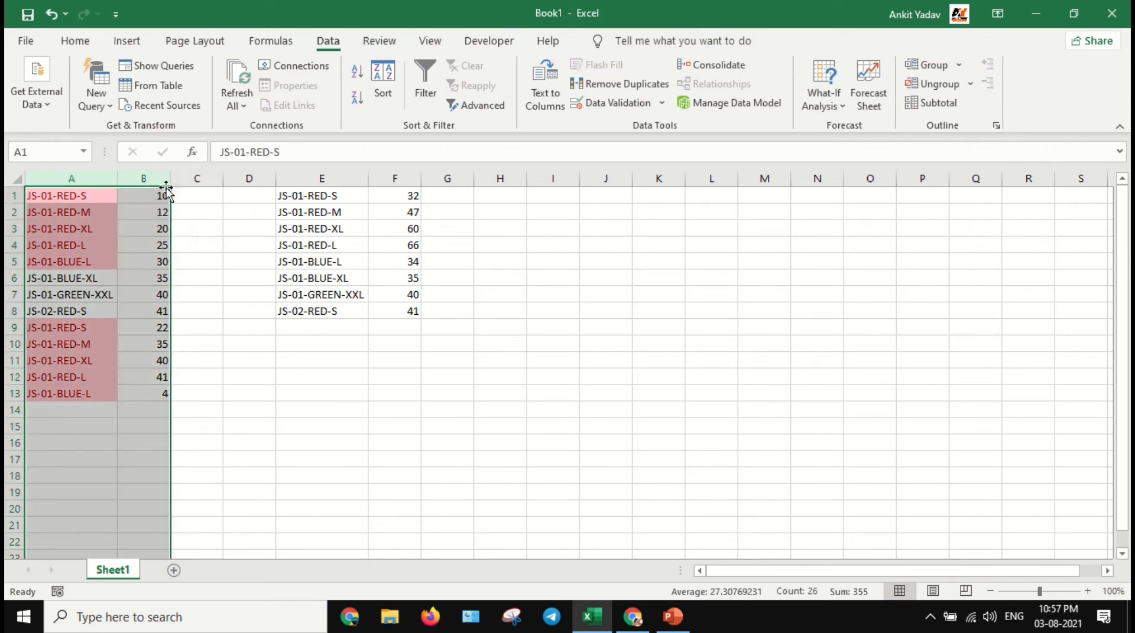
{"action": "left_click_drag", "start_coordinate": [315, 181], "coordinate": [396, 186]}
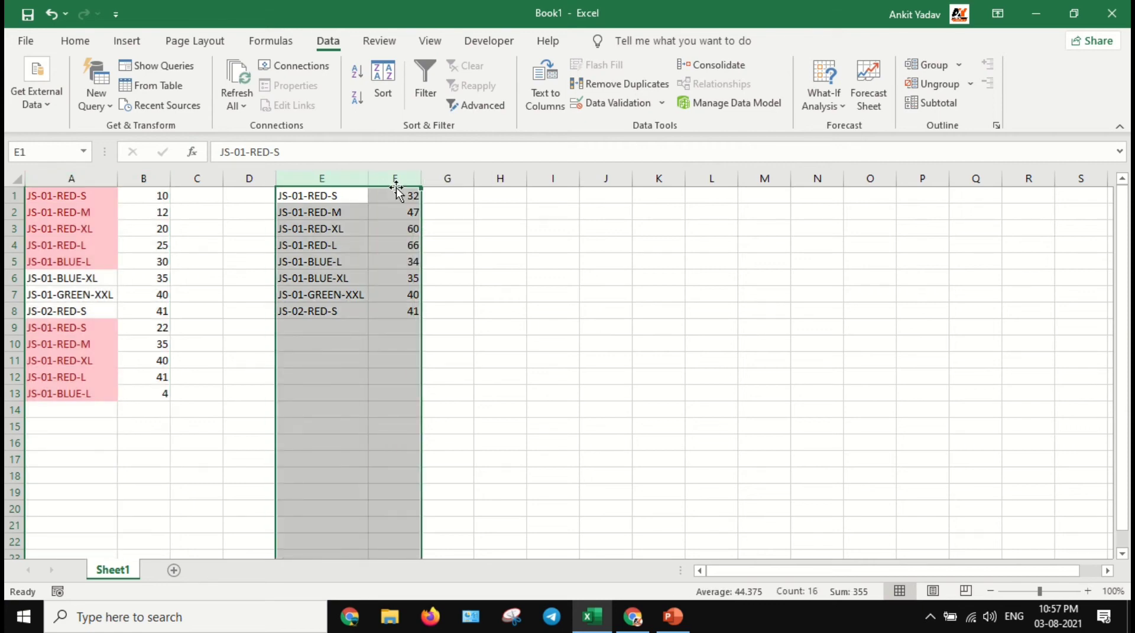
{"action": "key", "text": "Delete"}
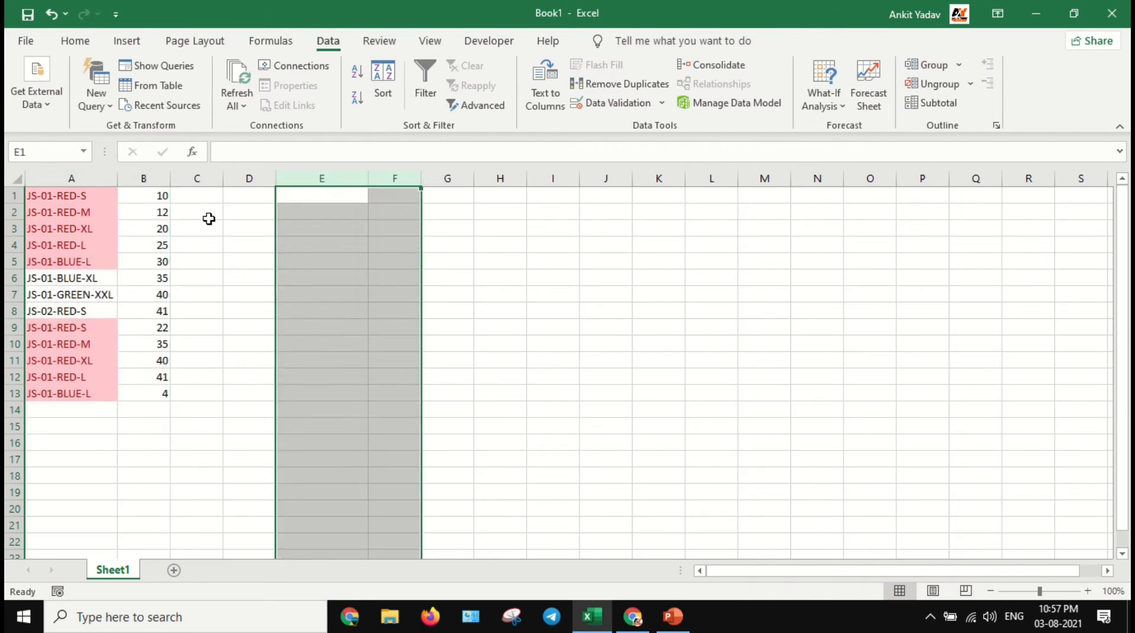
Copy the product list A1:B13 to D1 and fit column D to its contents
{"action": "left_click_drag", "start_coordinate": [81, 195], "coordinate": [157, 393]}
{"action": "key", "text": "ctrl+c"}
{"action": "left_click", "coordinate": [273, 195]}
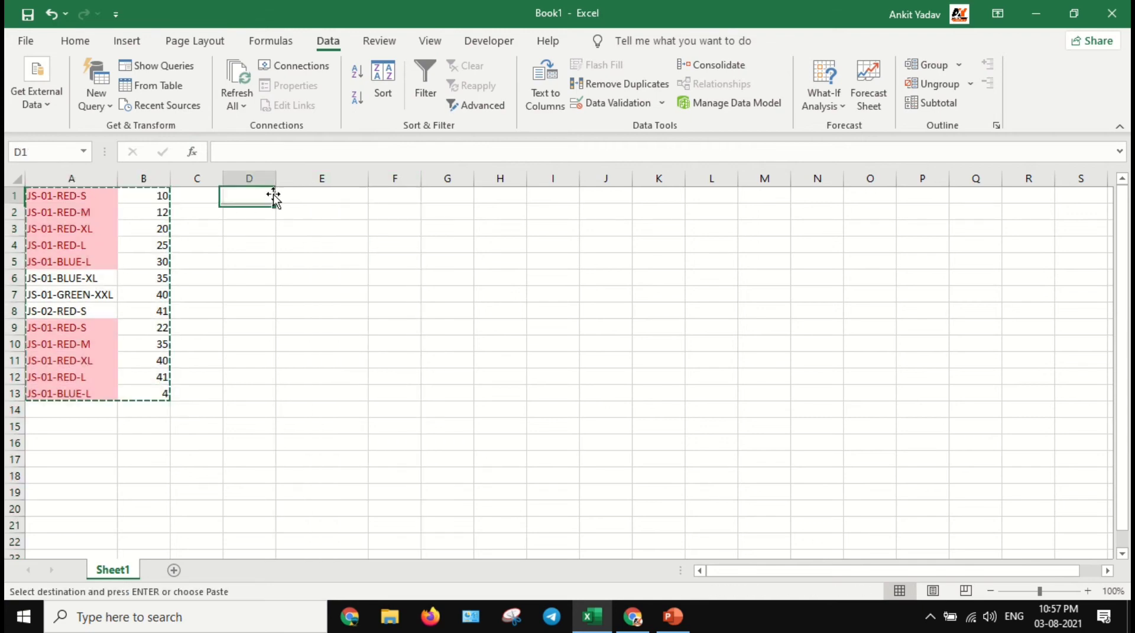
{"action": "key", "text": "ctrl+v"}
{"action": "double_click", "coordinate": [275, 178]}
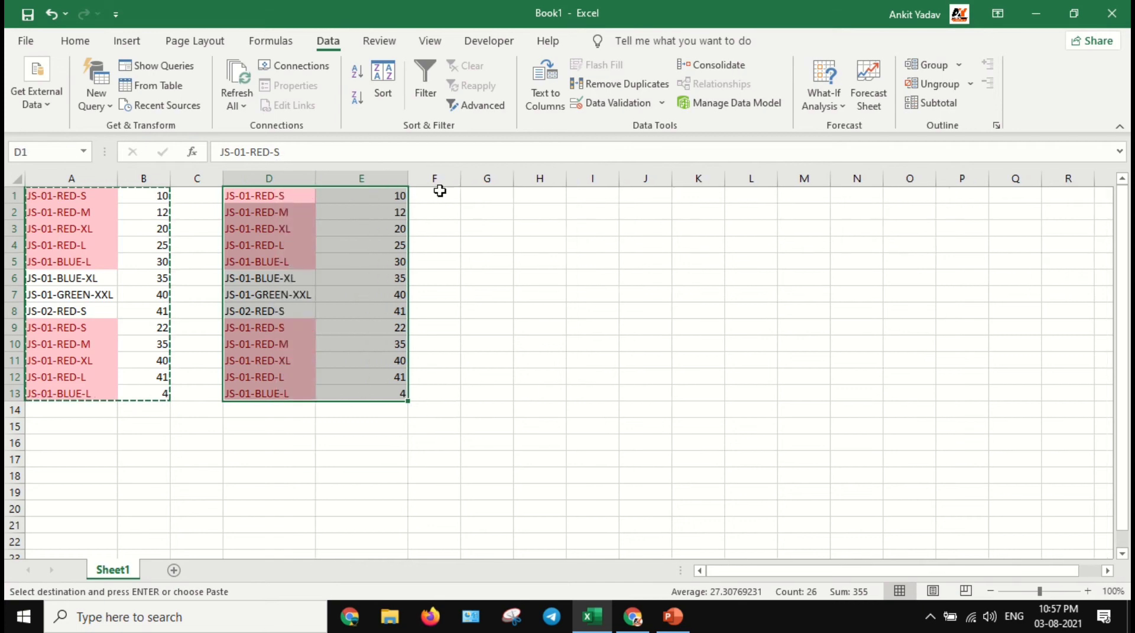
Paste another copy of the product list at G1 and fit column G to its contents
{"action": "left_click", "coordinate": [483, 193]}
{"action": "key", "text": "ctrl+v"}
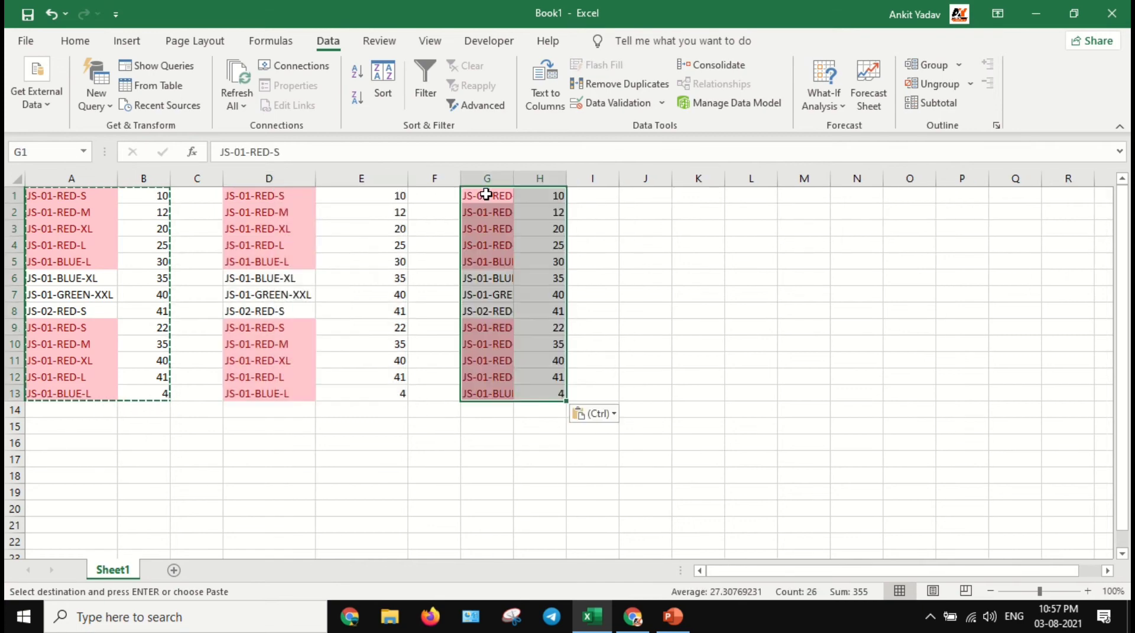
{"action": "double_click", "coordinate": [513, 177]}
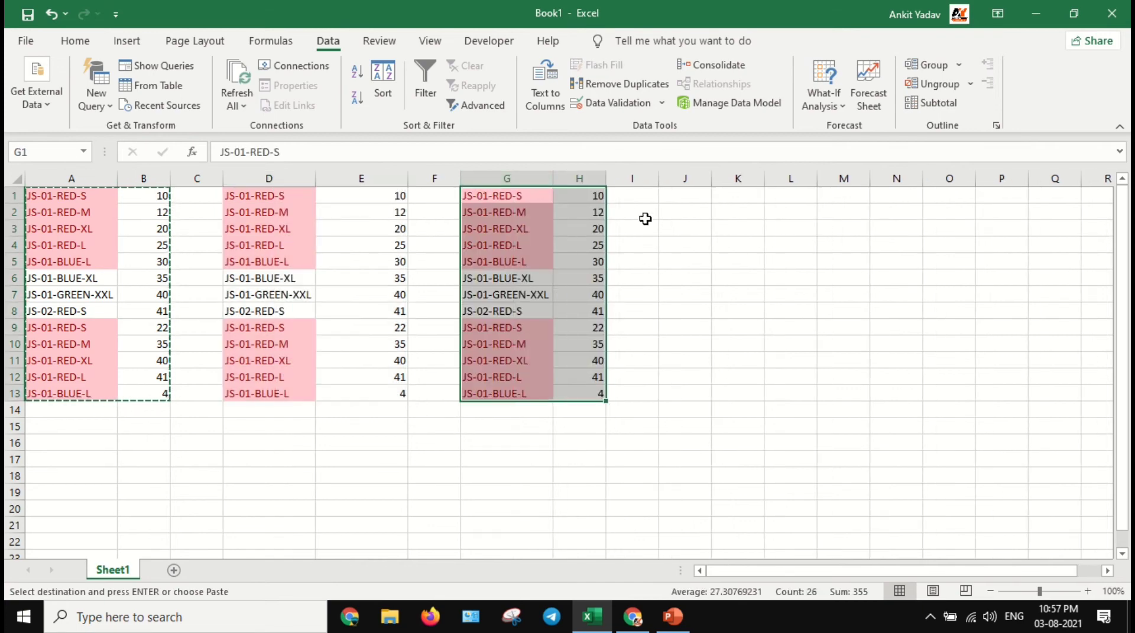
Remove the existing Sheet1 A:B reference from the Consolidate settings and leave the command without consolidating
{"action": "left_click", "coordinate": [753, 199]}
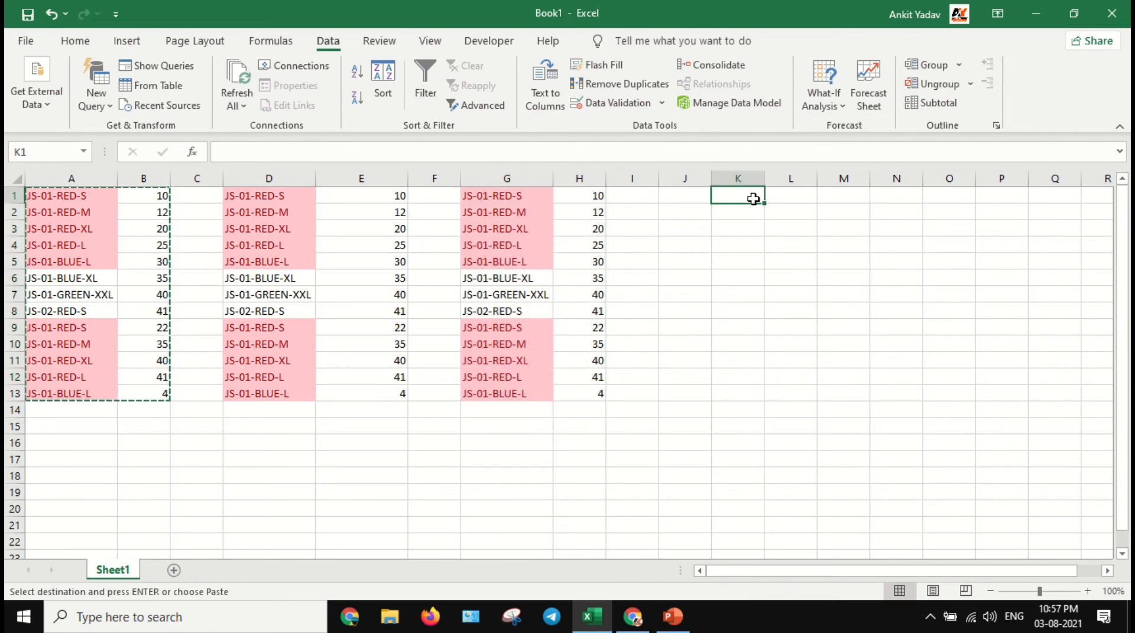
{"action": "left_click", "coordinate": [698, 66]}
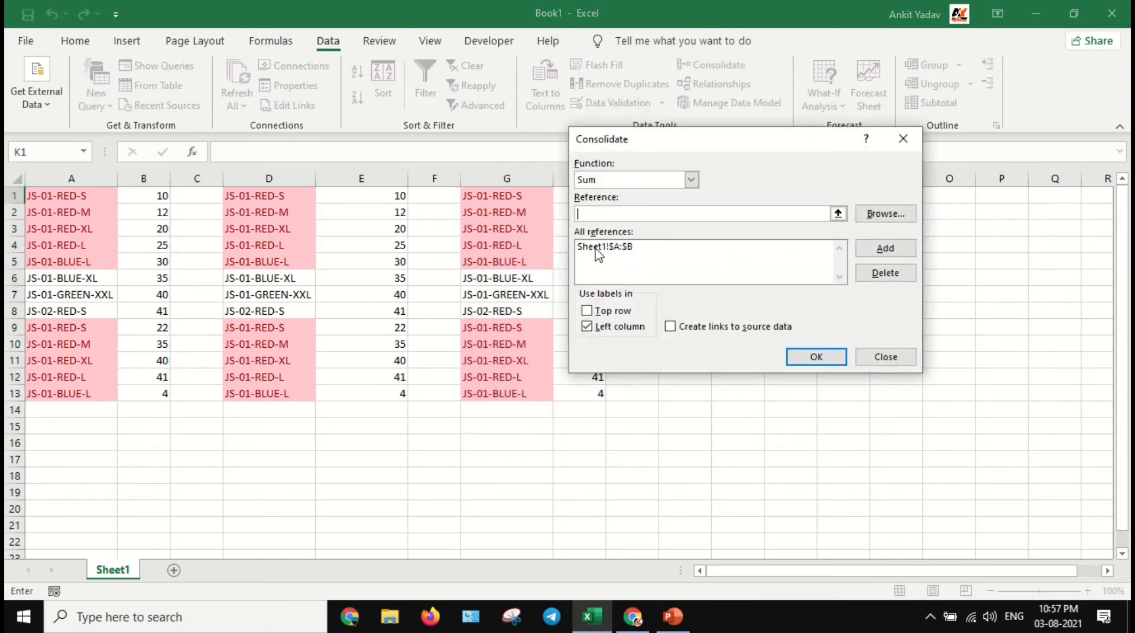
{"action": "left_click", "coordinate": [600, 248]}
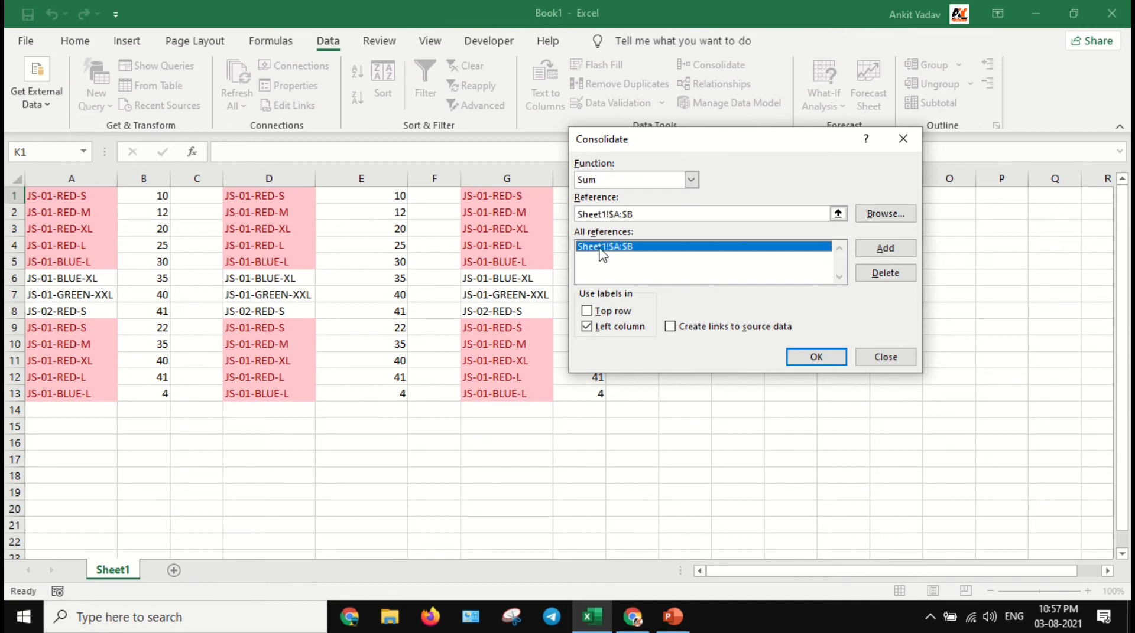
{"action": "left_click", "coordinate": [881, 273]}
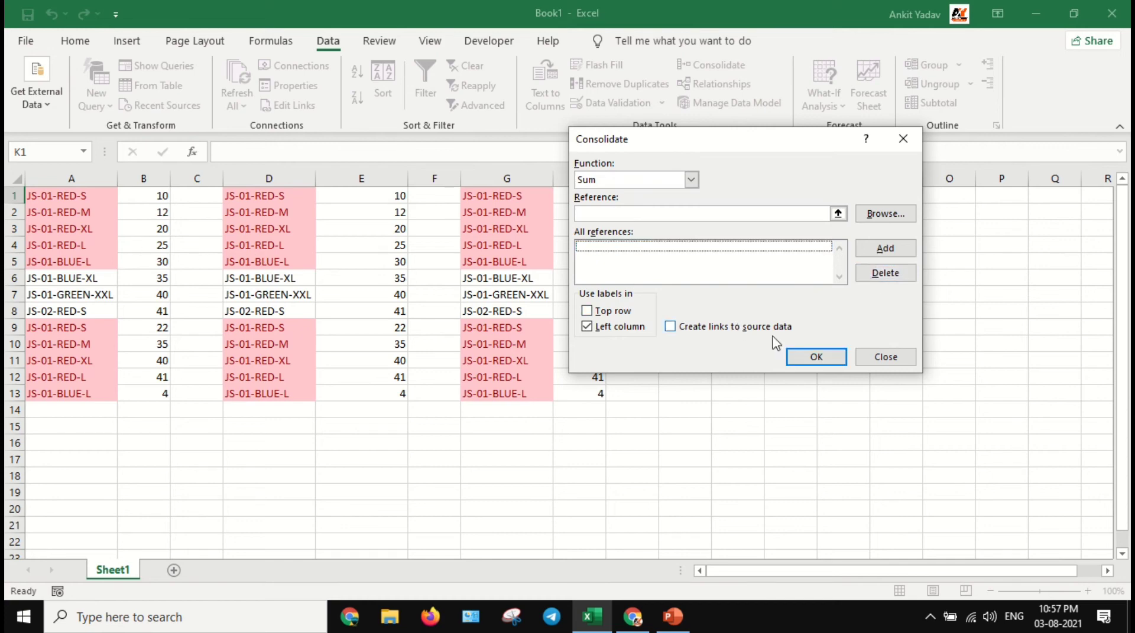
{"action": "left_click", "coordinate": [885, 357]}
Examine the repeated JS-01-RED-S entries in the first list and the product code columns A, D and G
{"action": "left_click", "coordinate": [83, 198]}
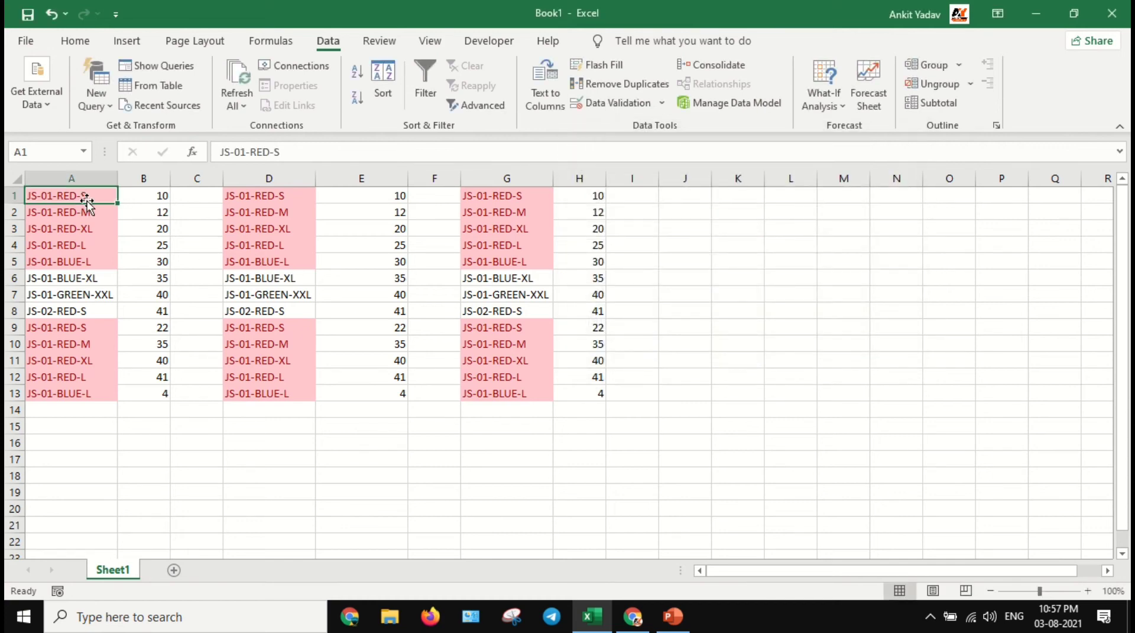
{"action": "left_click", "coordinate": [137, 200]}
{"action": "left_click", "coordinate": [132, 326]}
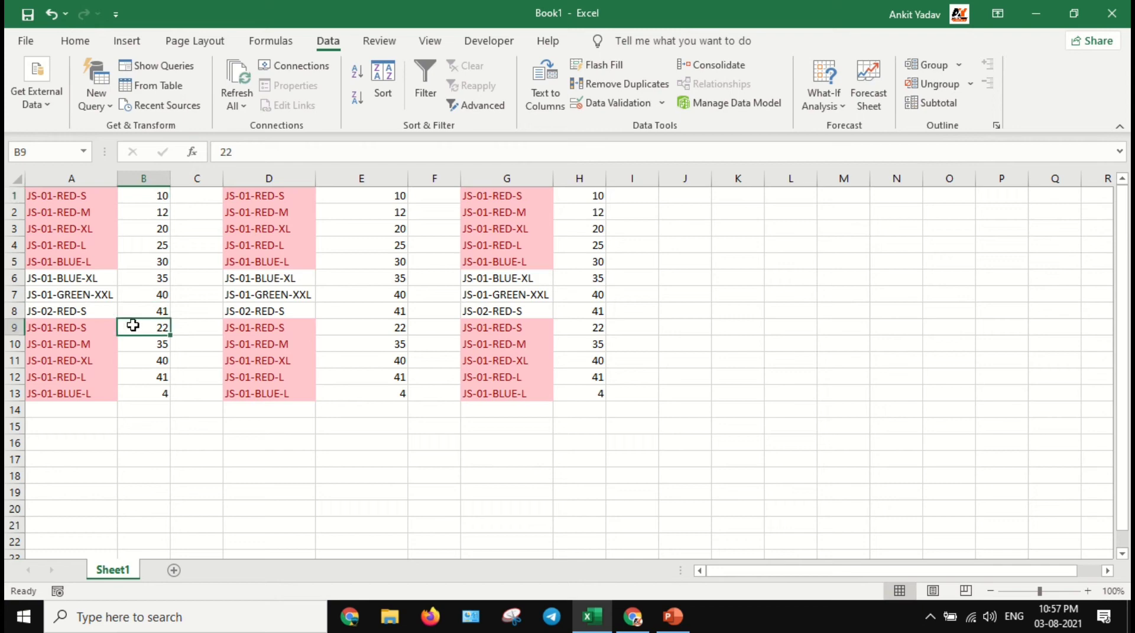
{"action": "left_click", "coordinate": [109, 198]}
{"action": "left_click", "coordinate": [155, 324]}
{"action": "left_click", "coordinate": [92, 178]}
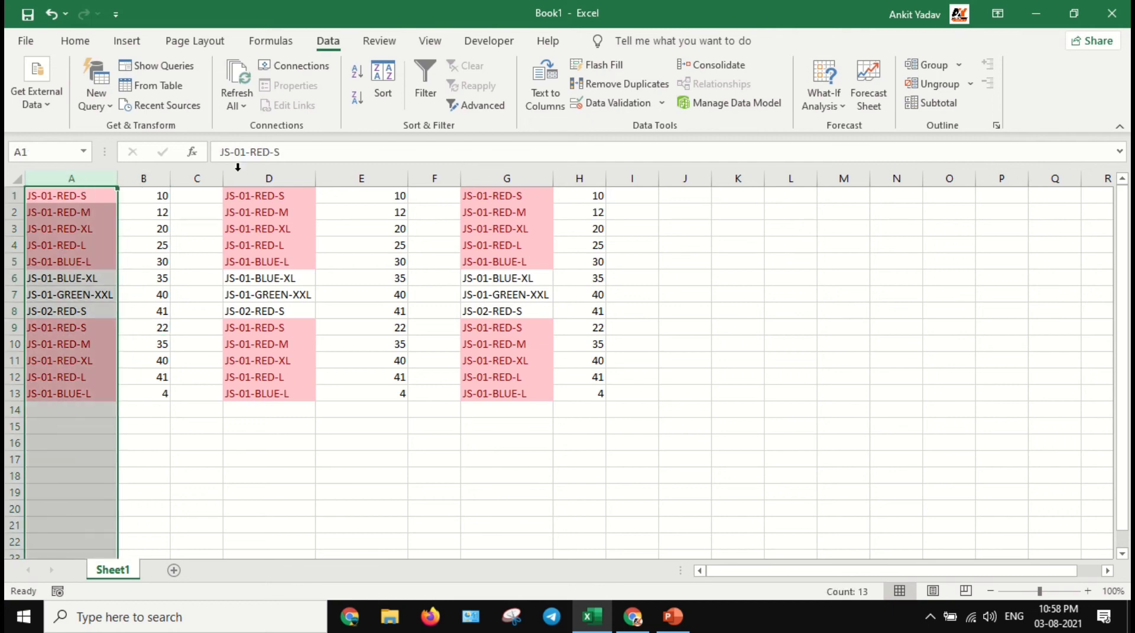
{"action": "left_click", "coordinate": [270, 176]}
{"action": "left_click", "coordinate": [491, 176]}
{"action": "left_click", "coordinate": [98, 174]}
{"action": "left_click", "coordinate": [261, 172]}
{"action": "left_click", "coordinate": [496, 173]}
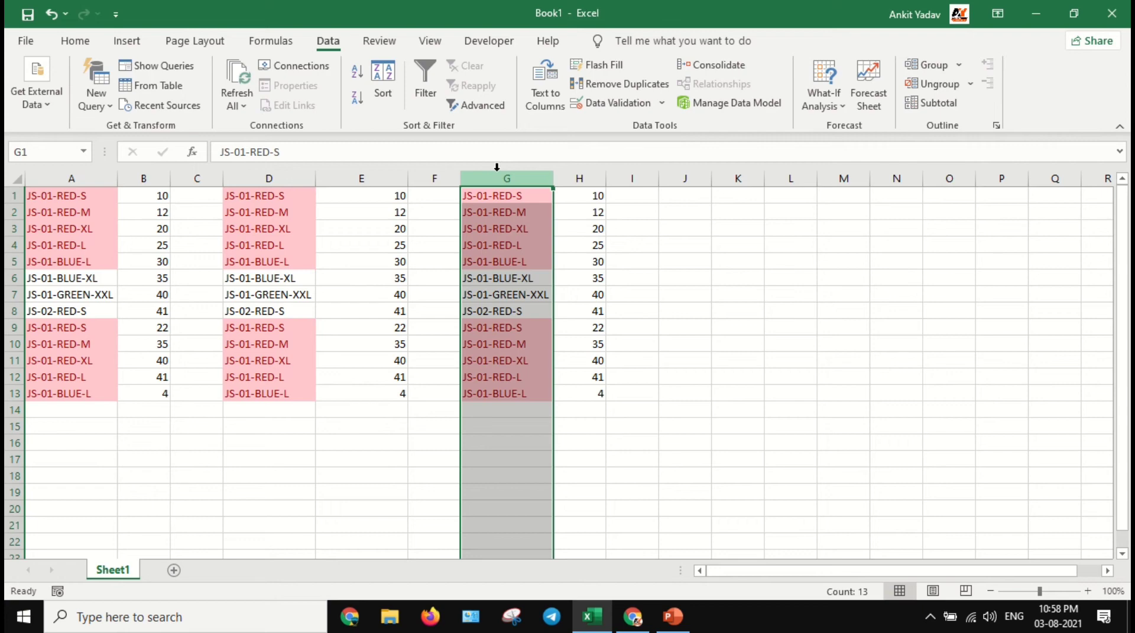
Total the JS-01-RED-S quantities across all three lists by selecting B1, B9, E1, E9, H1 and H9 together
{"action": "left_click", "coordinate": [154, 195]}
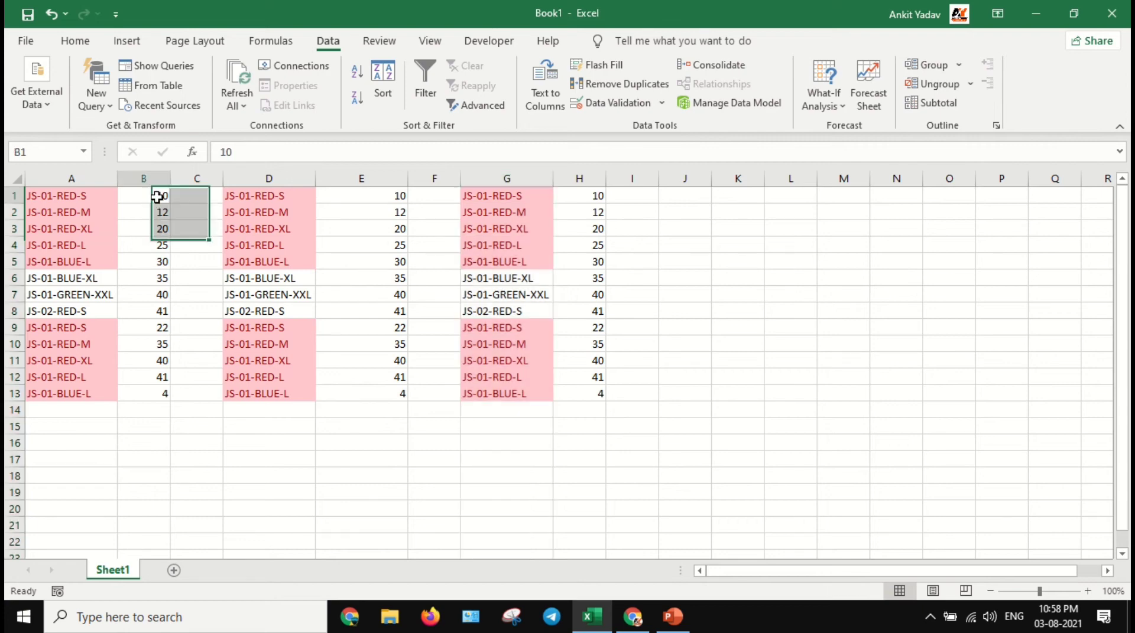
{"action": "left_click", "coordinate": [150, 329], "text": "ctrl"}
{"action": "left_click", "coordinate": [391, 198], "text": "ctrl"}
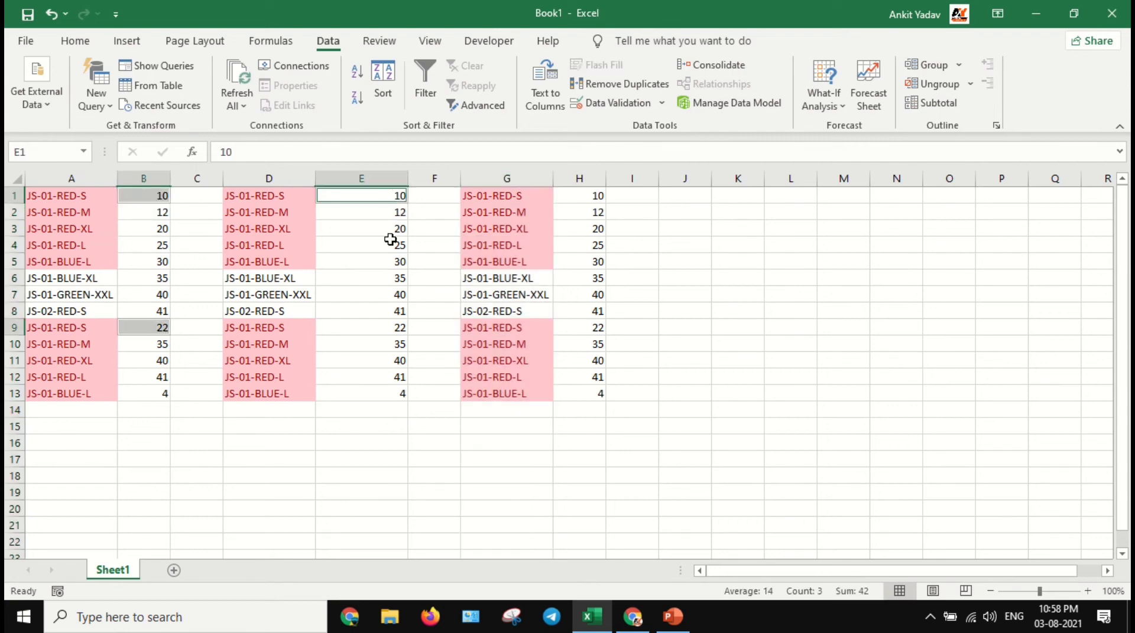
{"action": "left_click", "coordinate": [381, 329], "text": "ctrl"}
{"action": "left_click", "coordinate": [573, 199], "text": "ctrl"}
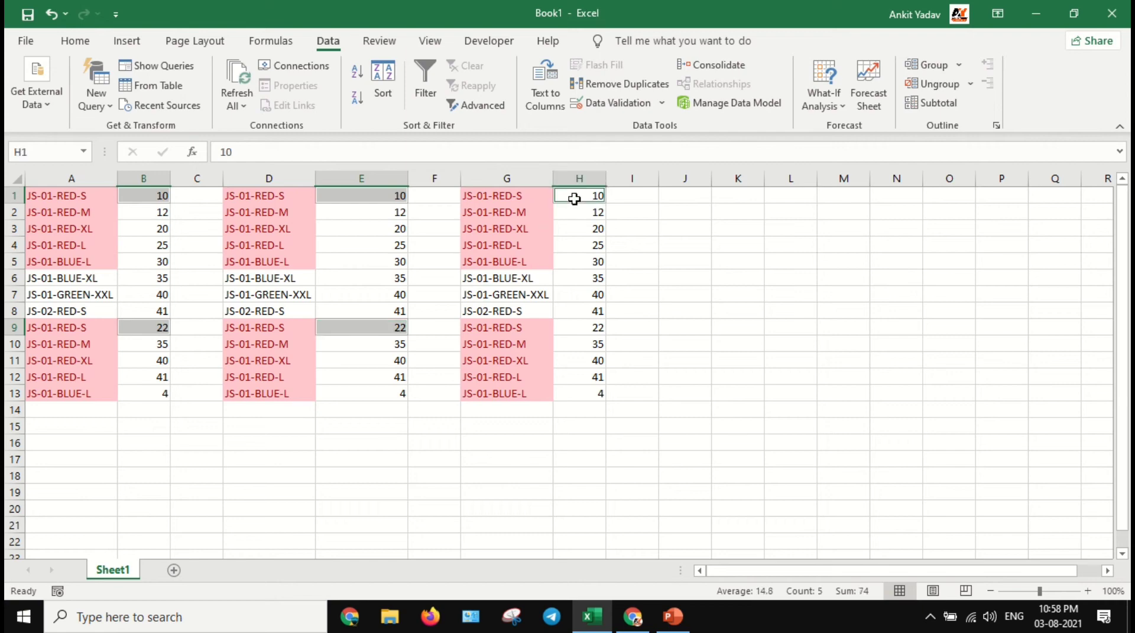
{"action": "left_click", "coordinate": [579, 326], "text": "ctrl"}
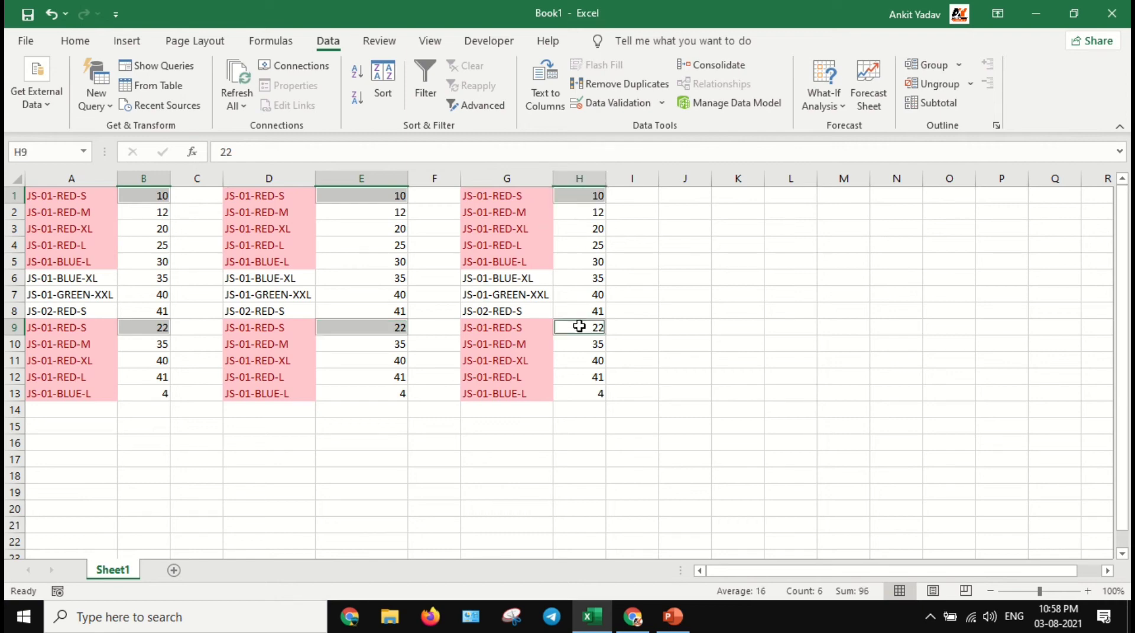
Start a Sum consolidation at K1 and add columns A:B and D:E as its source references
{"action": "left_click", "coordinate": [744, 199]}
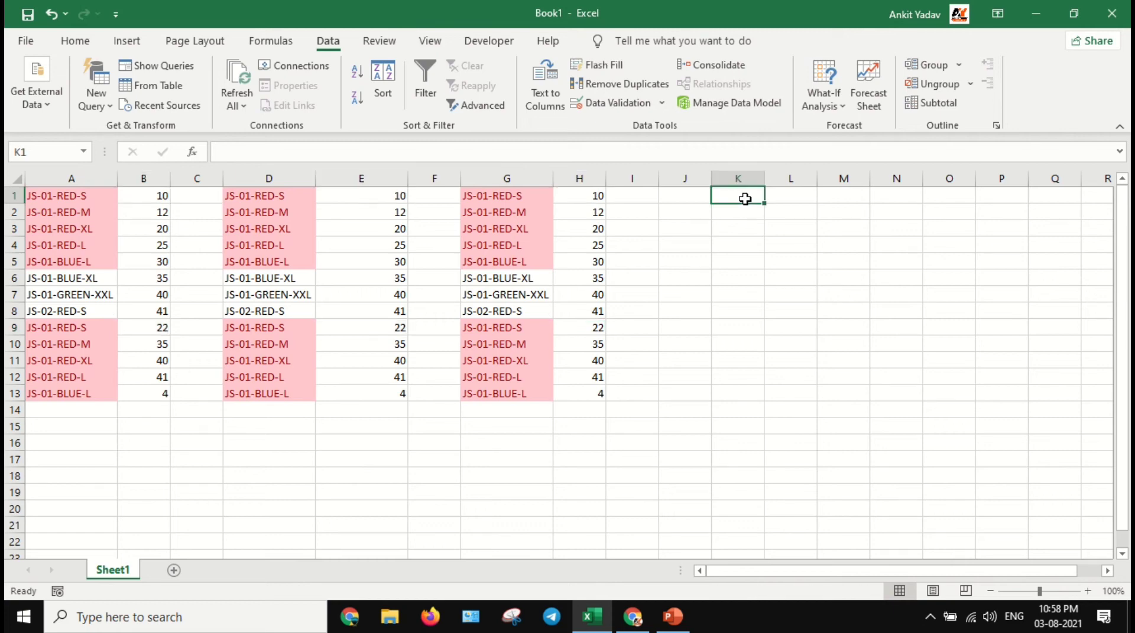
{"action": "left_click", "coordinate": [711, 66]}
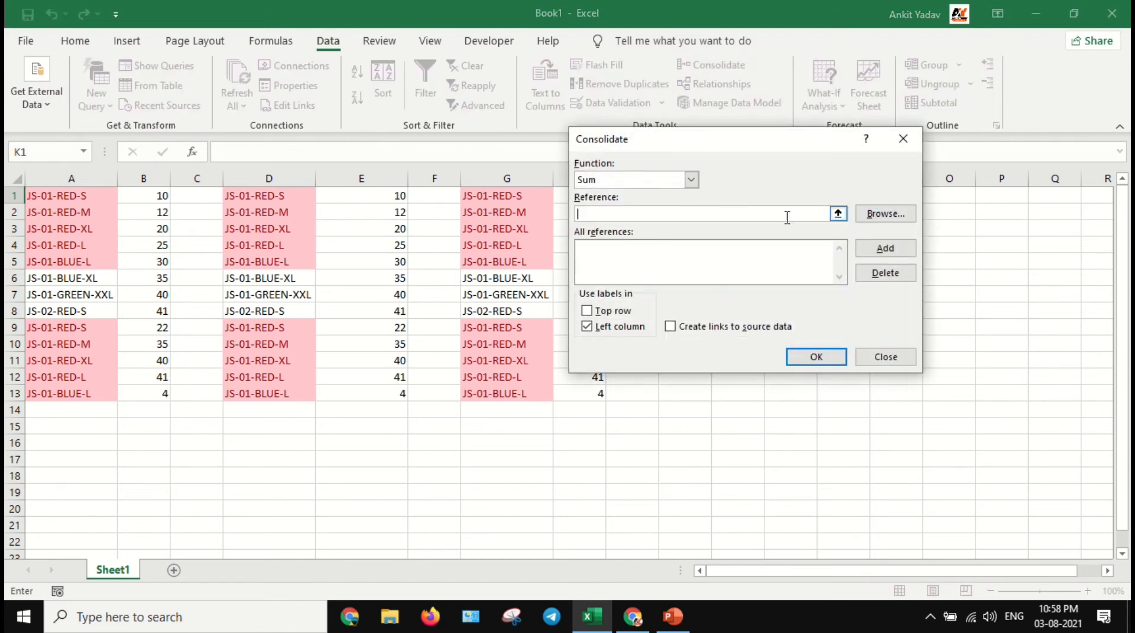
{"action": "left_click_drag", "start_coordinate": [74, 177], "coordinate": [158, 199]}
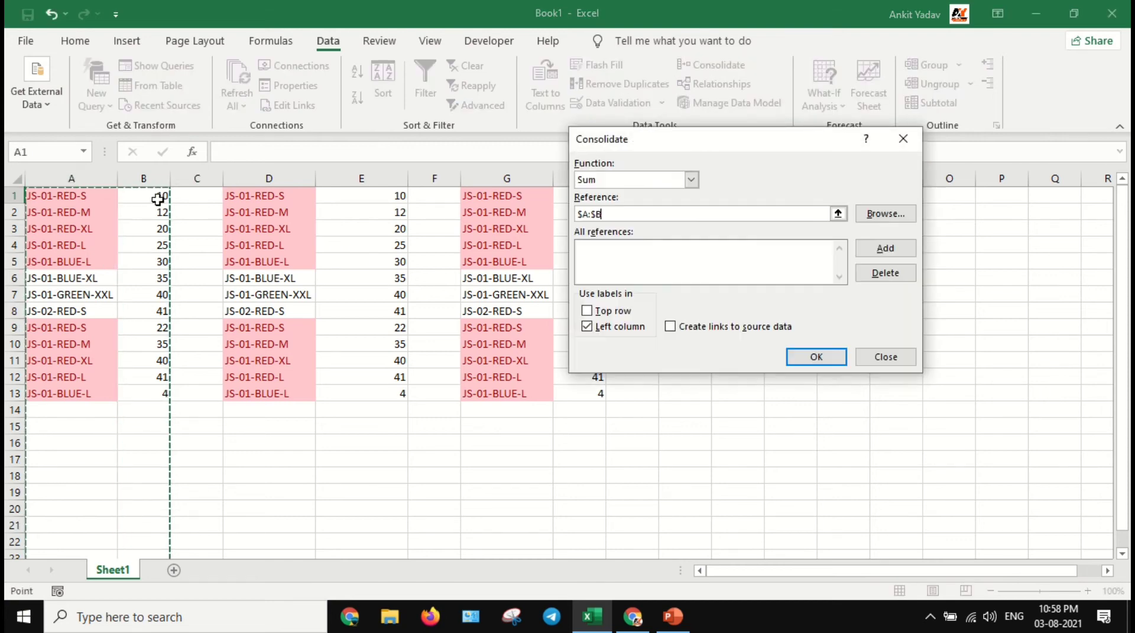
{"action": "left_click", "coordinate": [897, 251]}
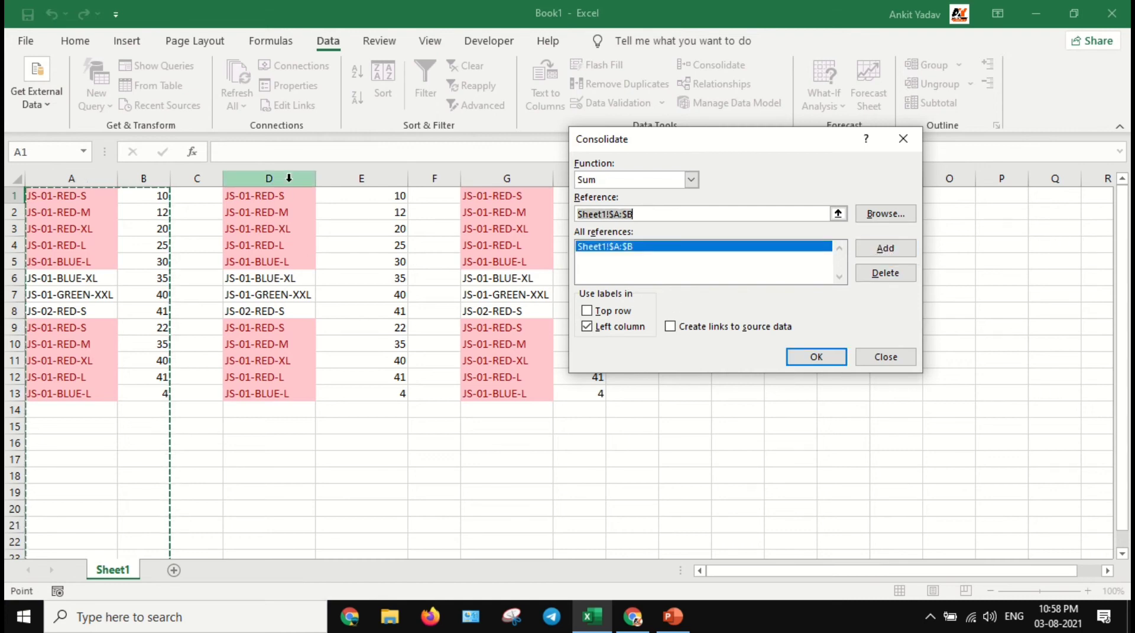
{"action": "left_click_drag", "start_coordinate": [296, 184], "coordinate": [357, 191]}
{"action": "left_click", "coordinate": [891, 253]}
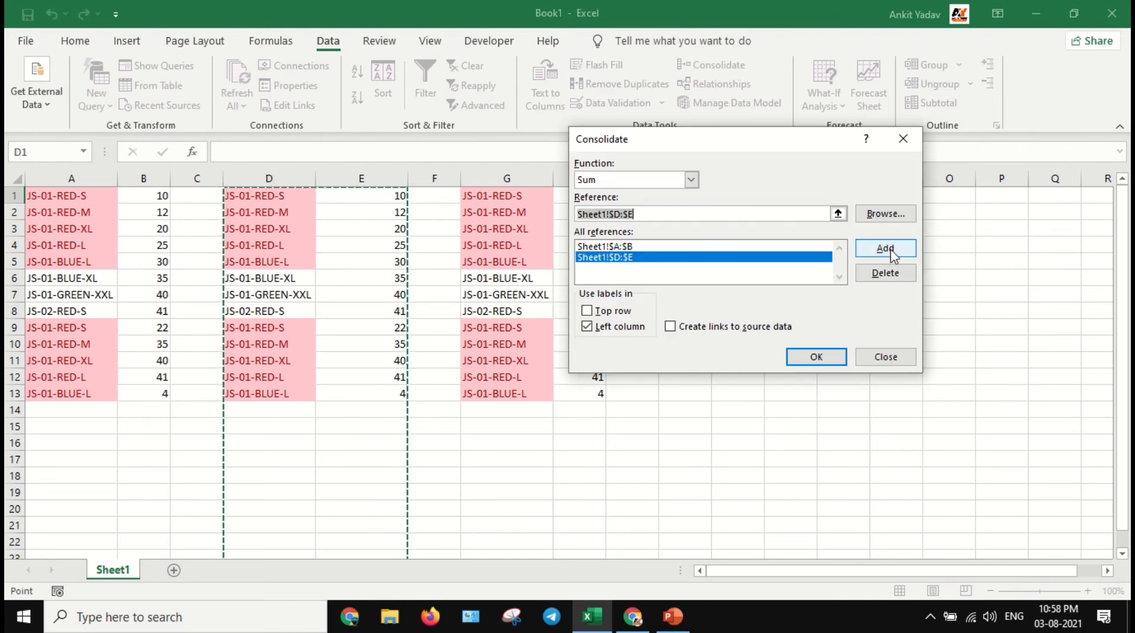
Add columns G:H as the third reference, run the consolidation, and fit column K to the resulting codes
{"action": "left_click_drag", "start_coordinate": [676, 145], "coordinate": [771, 120]}
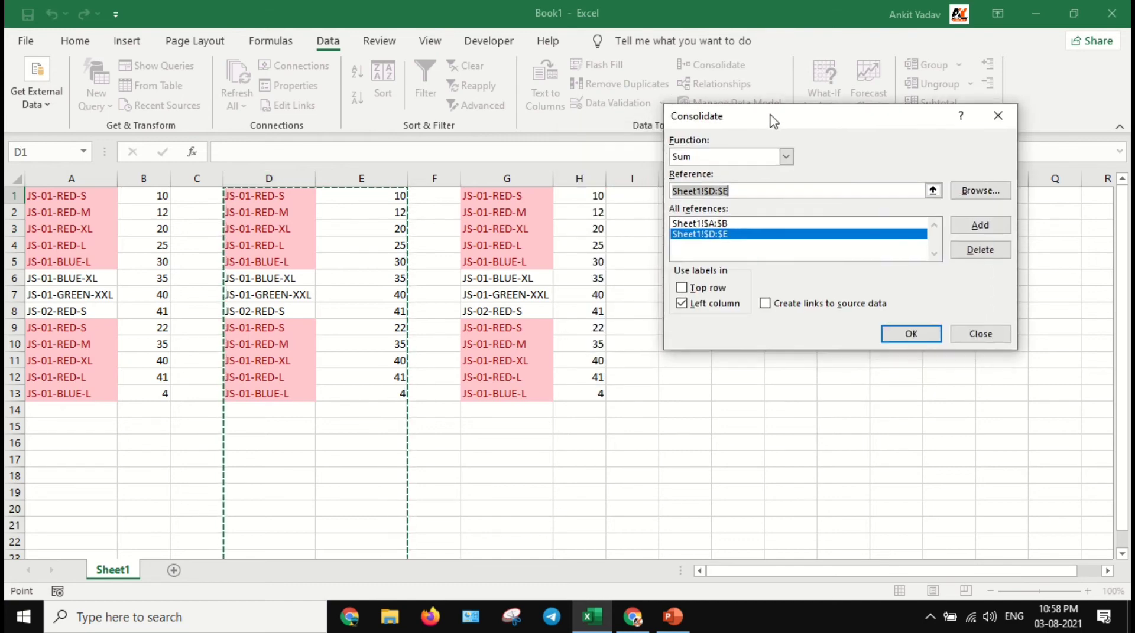
{"action": "left_click", "coordinate": [515, 179]}
{"action": "left_click_drag", "start_coordinate": [515, 184], "coordinate": [585, 179]}
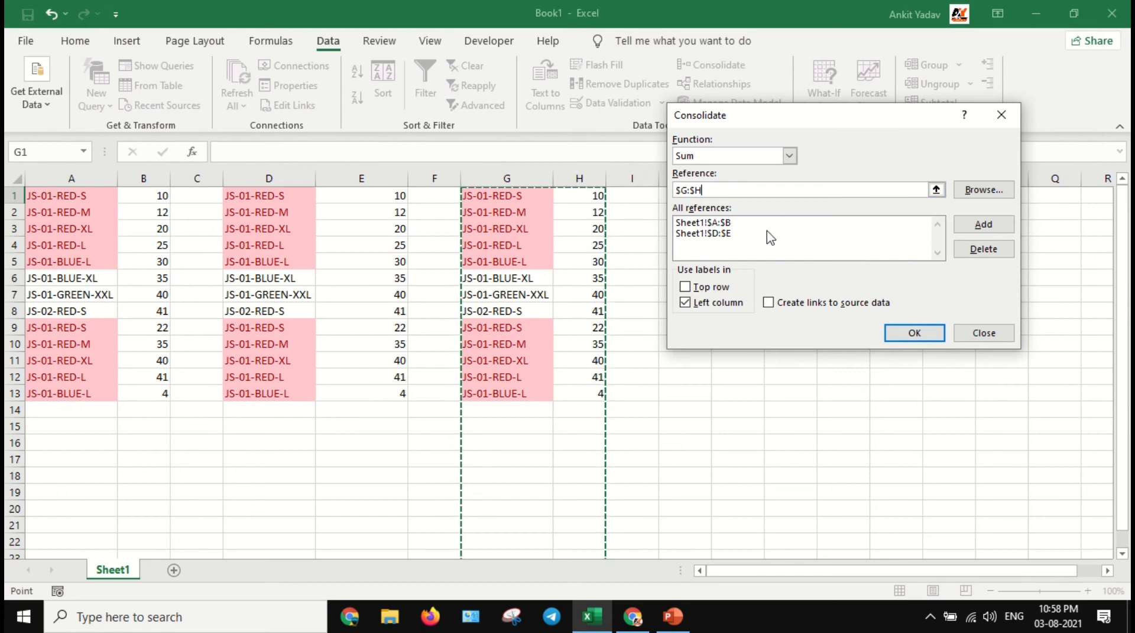
{"action": "left_click", "coordinate": [981, 227]}
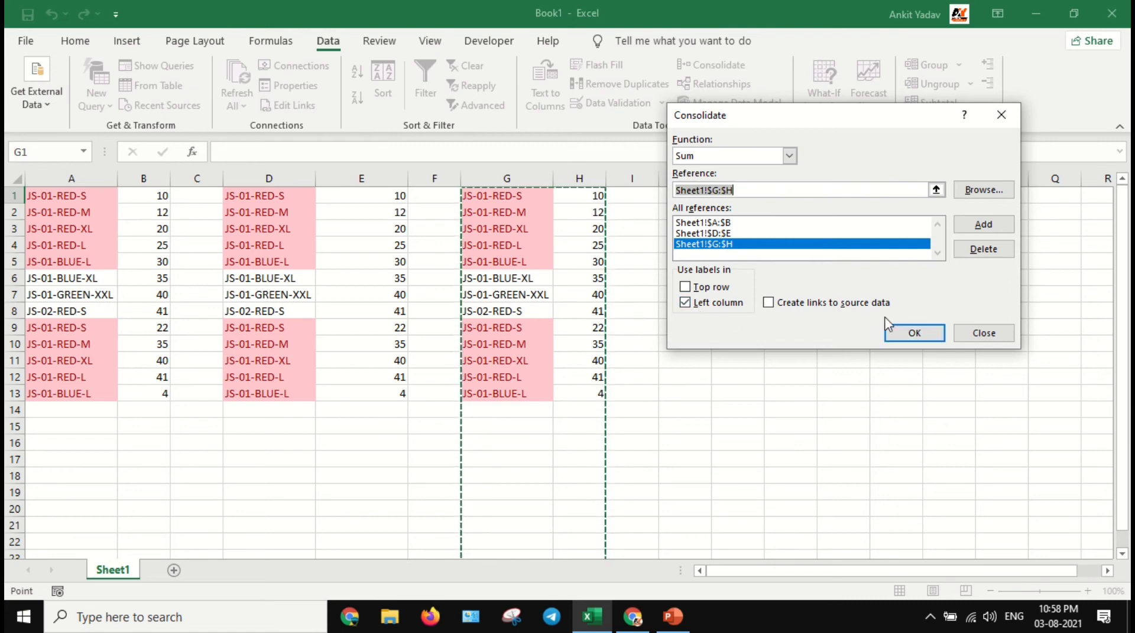
{"action": "left_click", "coordinate": [914, 334]}
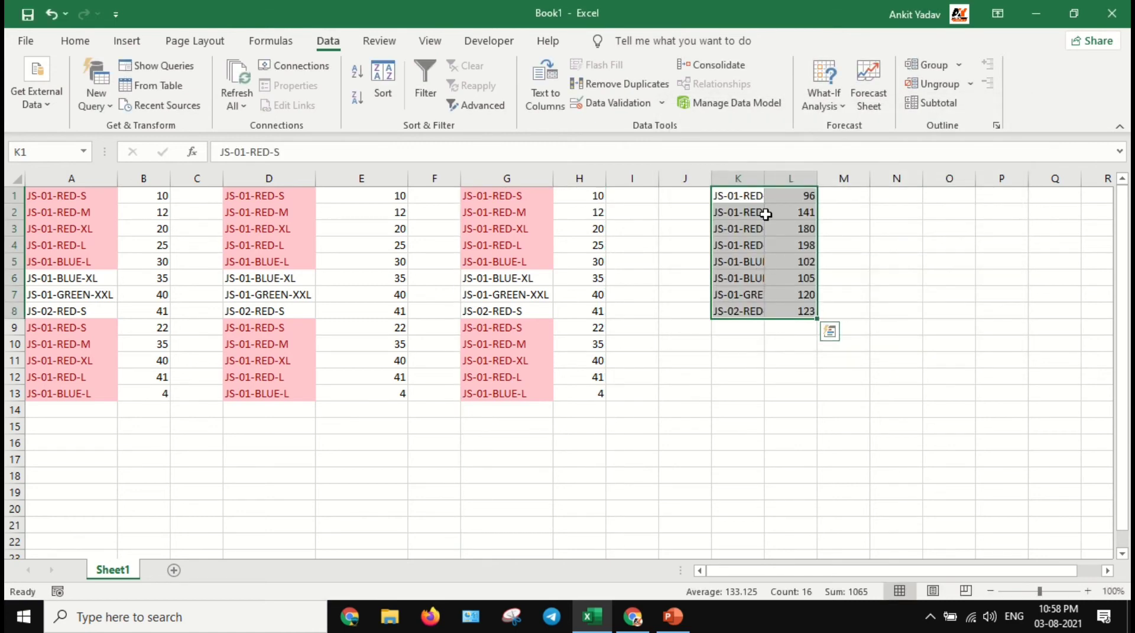
{"action": "left_click_drag", "start_coordinate": [762, 180], "coordinate": [762, 181]}
{"action": "double_click", "coordinate": [762, 181]}
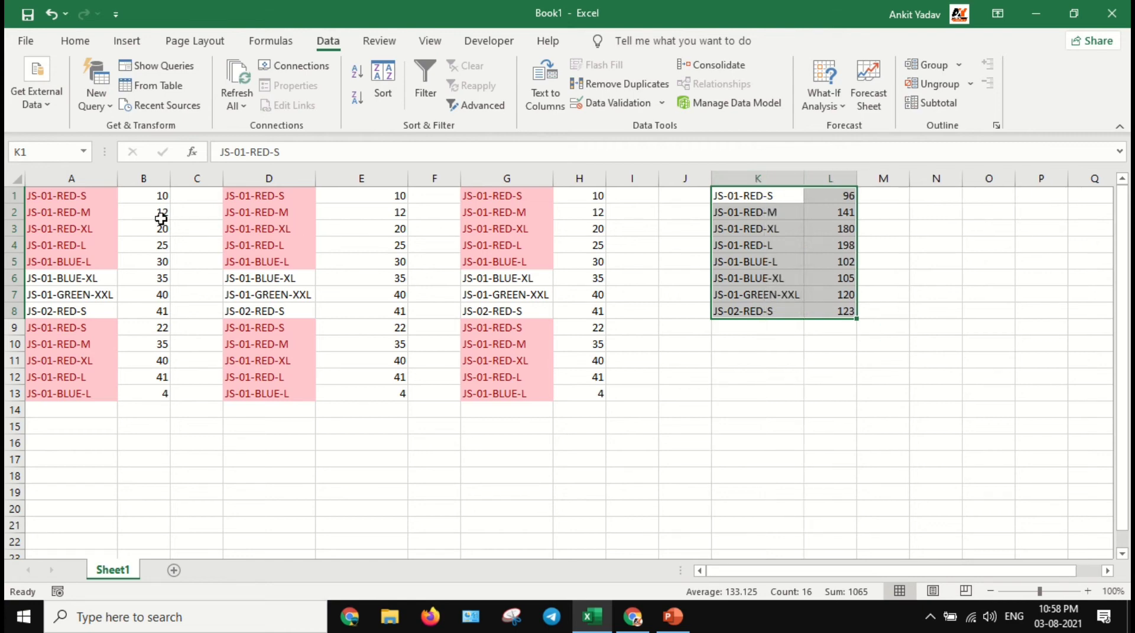
Compare the consolidated JS-01-RED-S quantity in L1 with the source quantity columns B, E and H
{"action": "left_click", "coordinate": [787, 198]}
{"action": "left_click", "coordinate": [821, 195]}
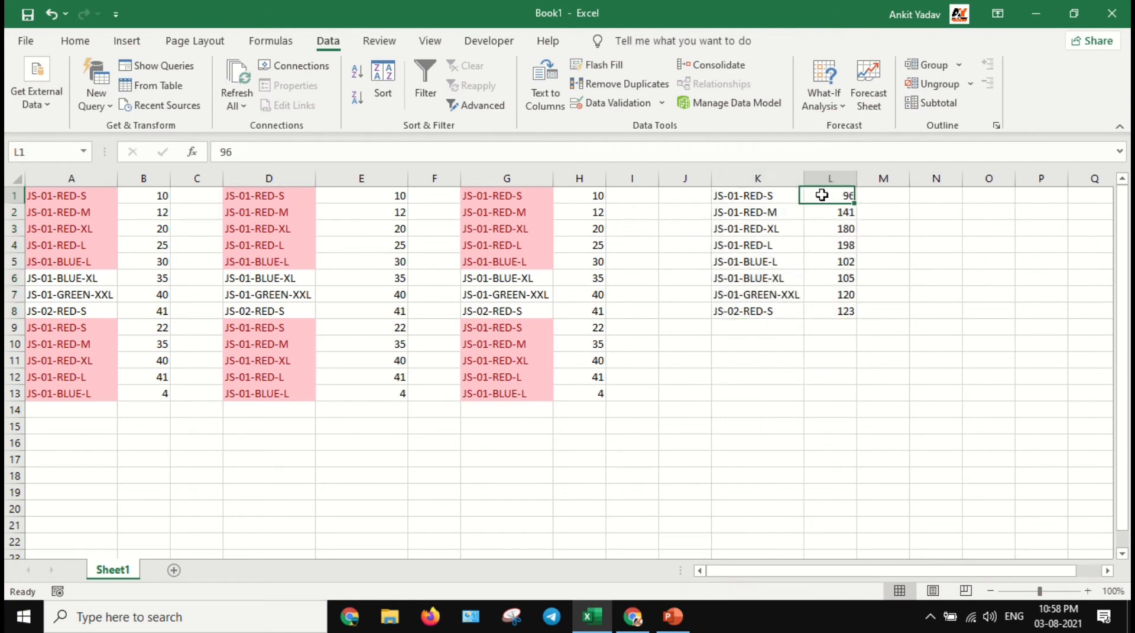
{"action": "left_click", "coordinate": [154, 177]}
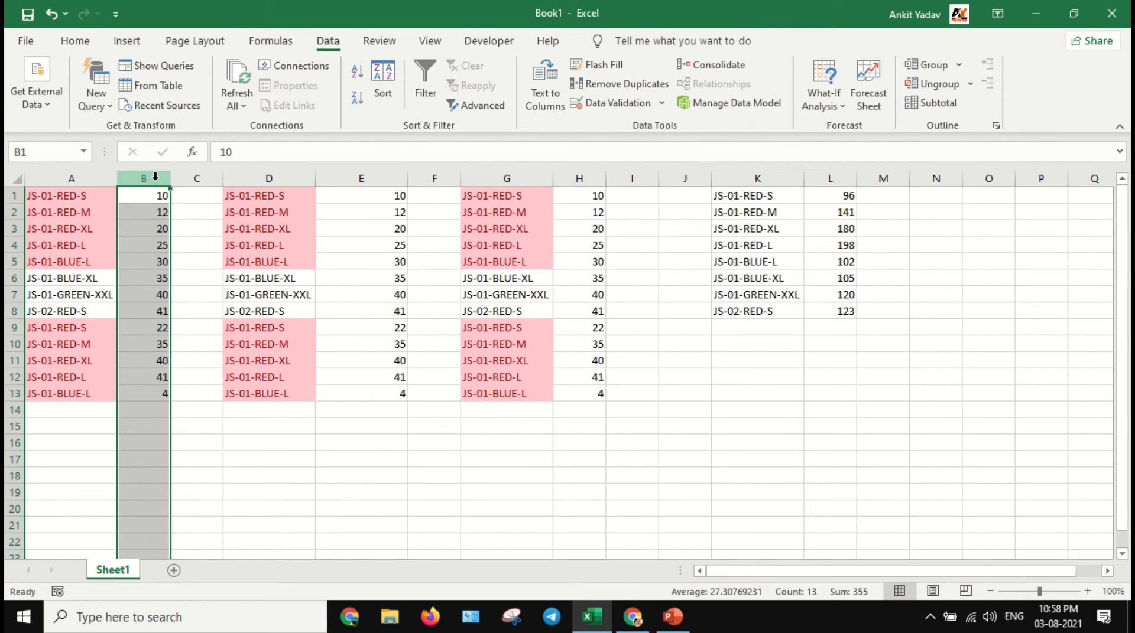
{"action": "left_click", "coordinate": [358, 177]}
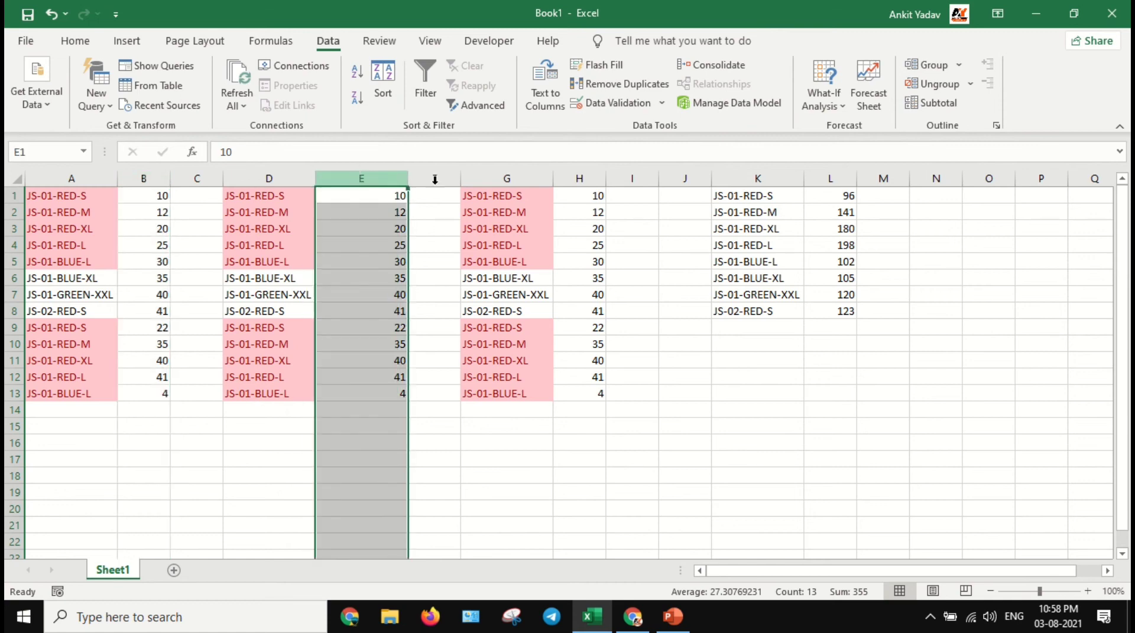
{"action": "left_click", "coordinate": [581, 177]}
{"action": "left_click", "coordinate": [144, 198]}
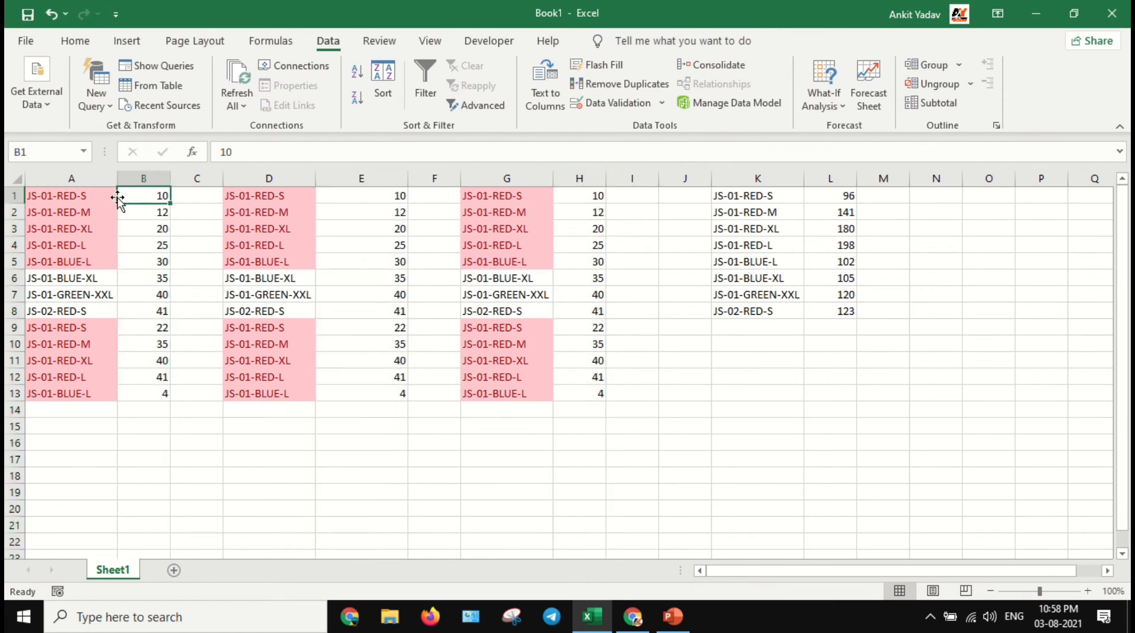
Find the occurrences of JS-01-RED-S across the three source lists and check them against the consolidated row in K1:L1
{"action": "left_click", "coordinate": [104, 198]}
{"action": "key", "text": "ctrl+c"}
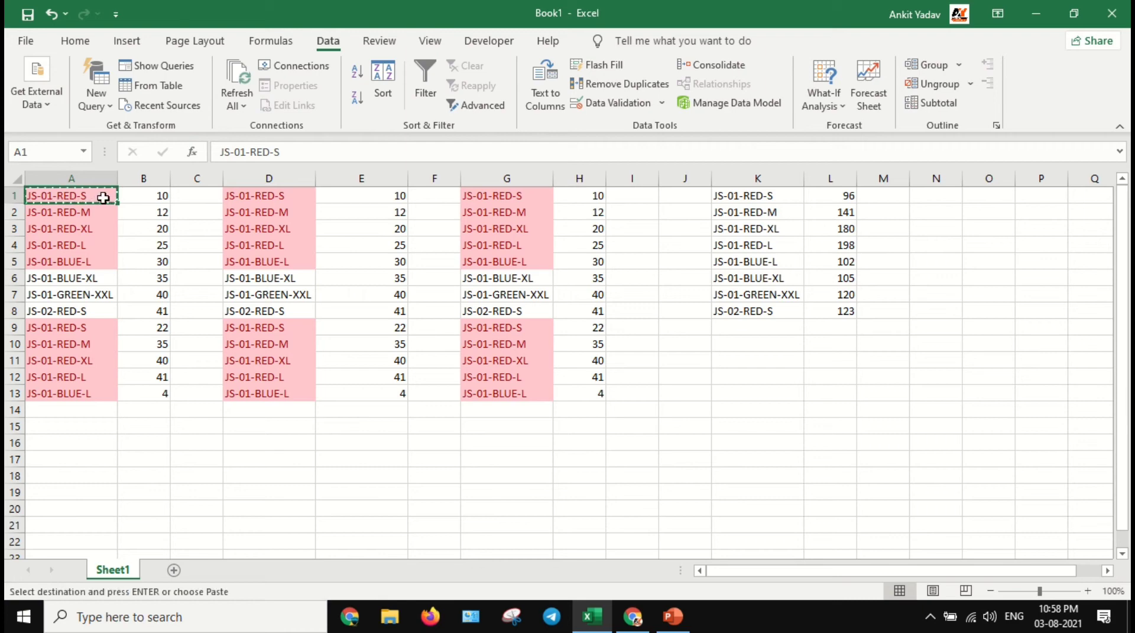
{"action": "key", "text": "ctrl+f"}
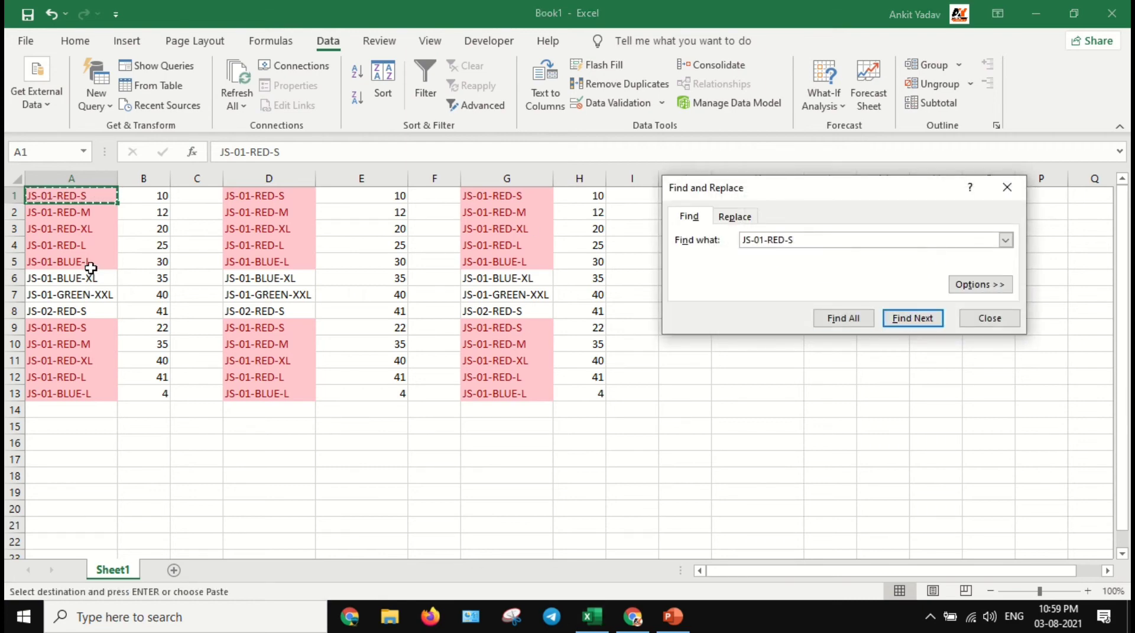
{"action": "left_click", "coordinate": [892, 320]}
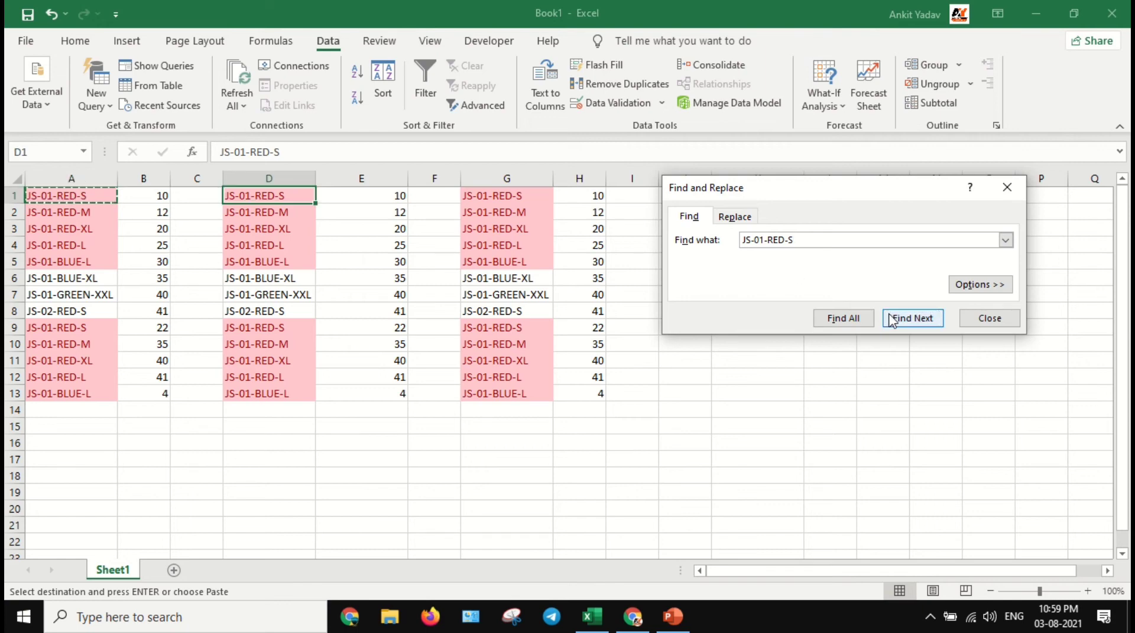
{"action": "left_click", "coordinate": [893, 321]}
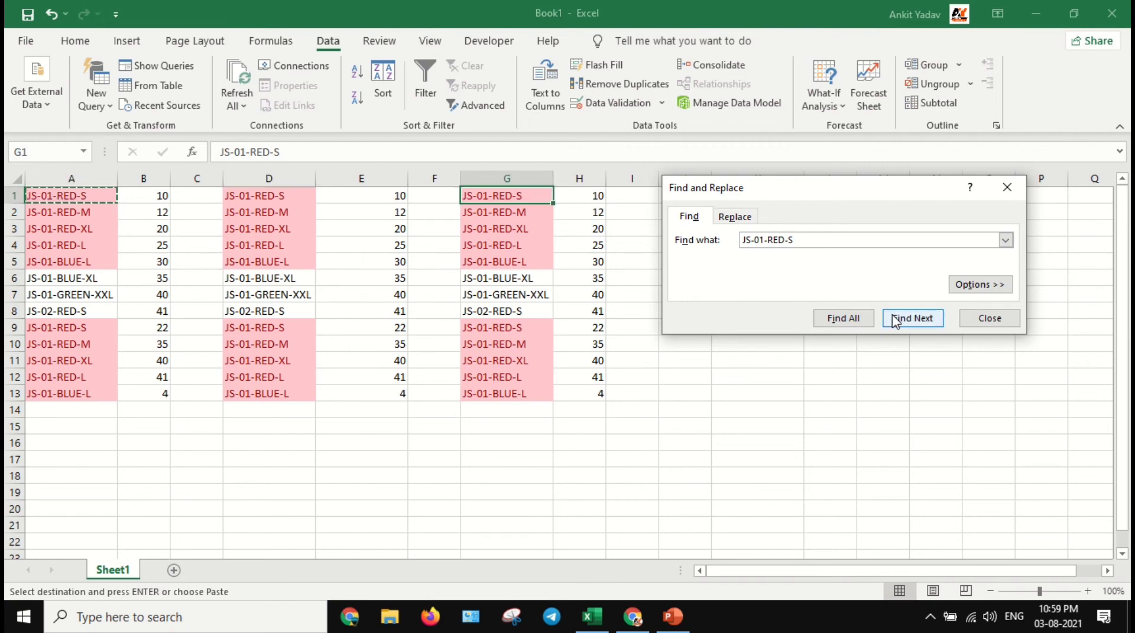
{"action": "left_click", "coordinate": [895, 319]}
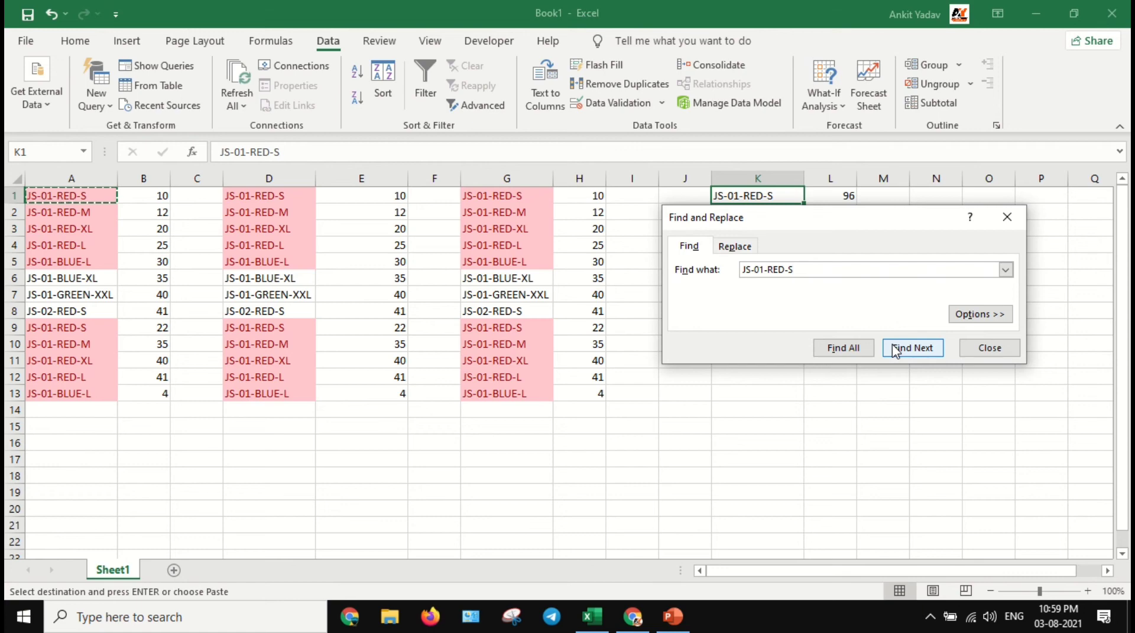
{"action": "left_click_drag", "start_coordinate": [863, 223], "coordinate": [863, 286]}
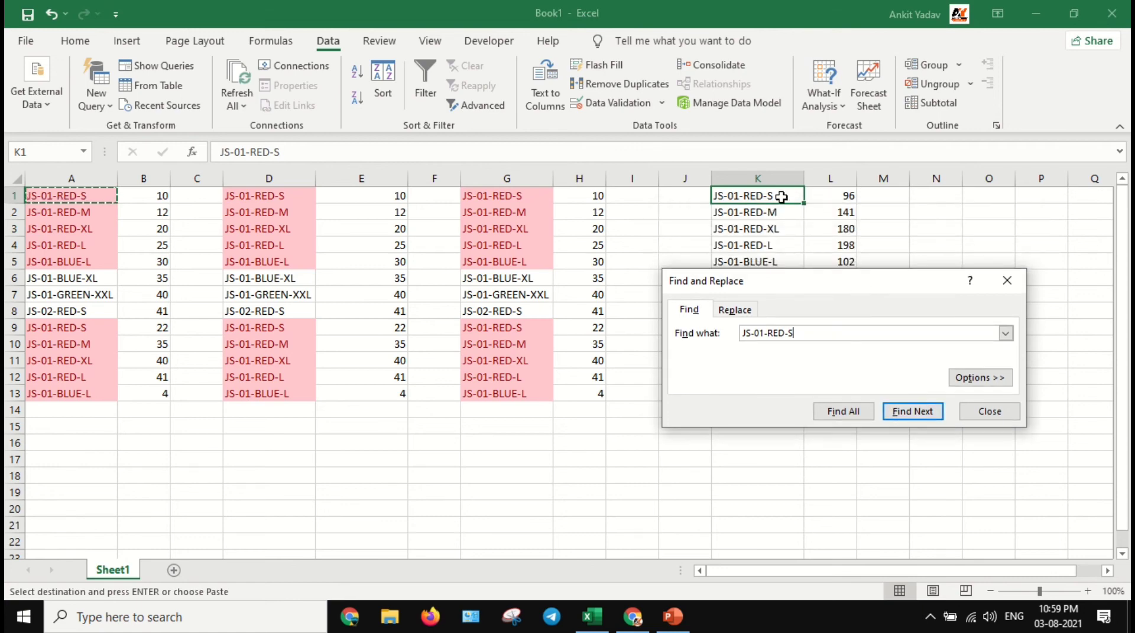
{"action": "left_click", "coordinate": [918, 415]}
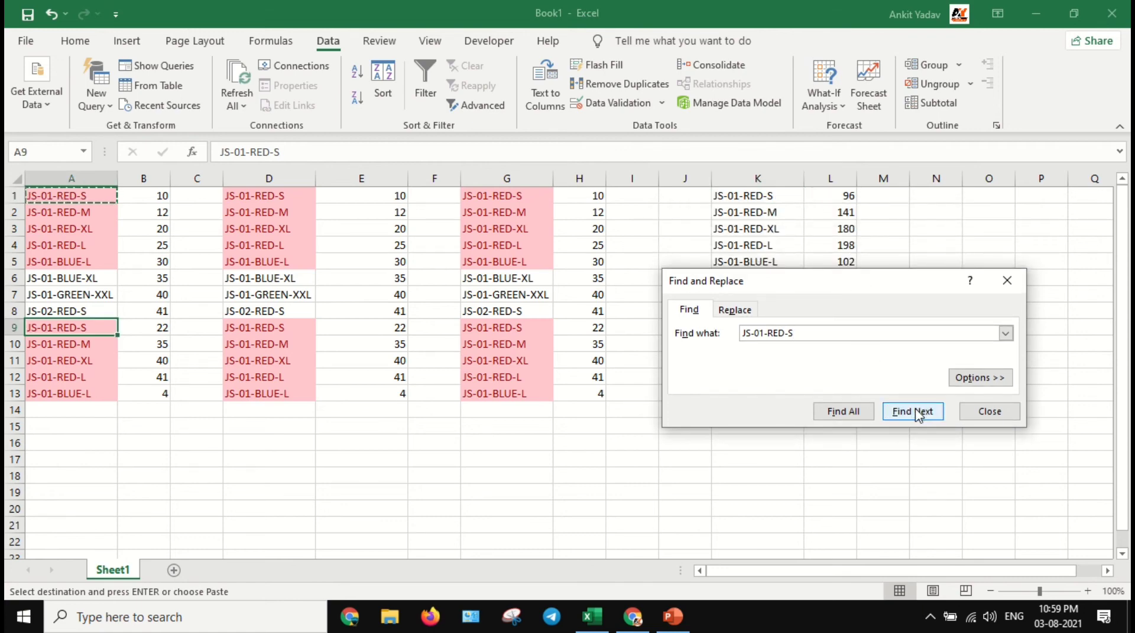
{"action": "left_click", "coordinate": [917, 415]}
{"action": "left_click", "coordinate": [917, 415]}
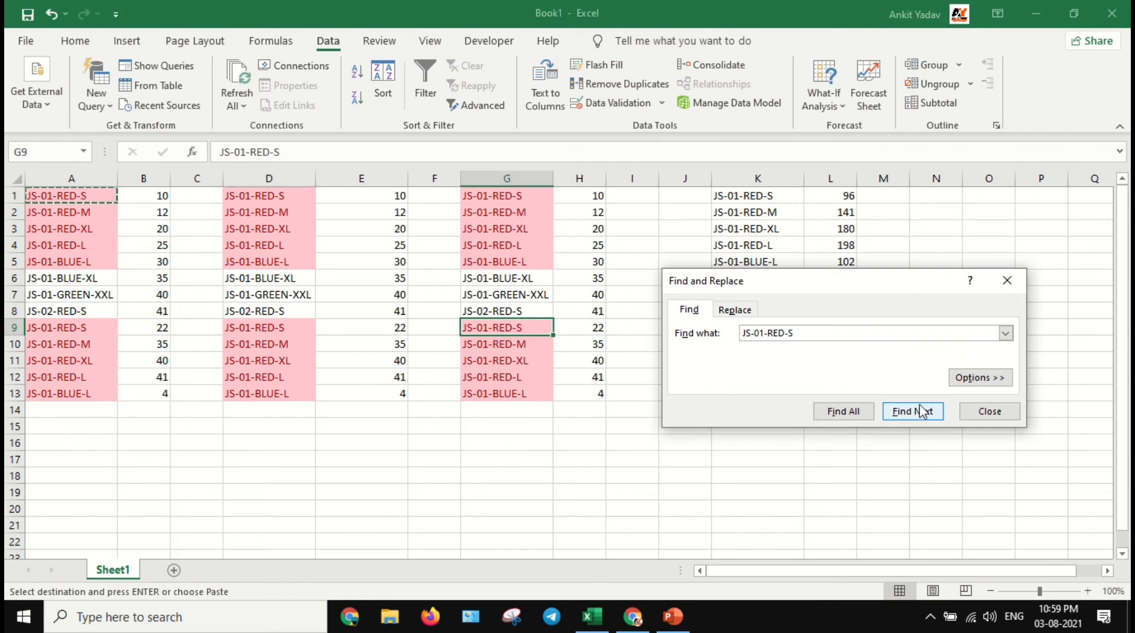
{"action": "left_click", "coordinate": [990, 411]}
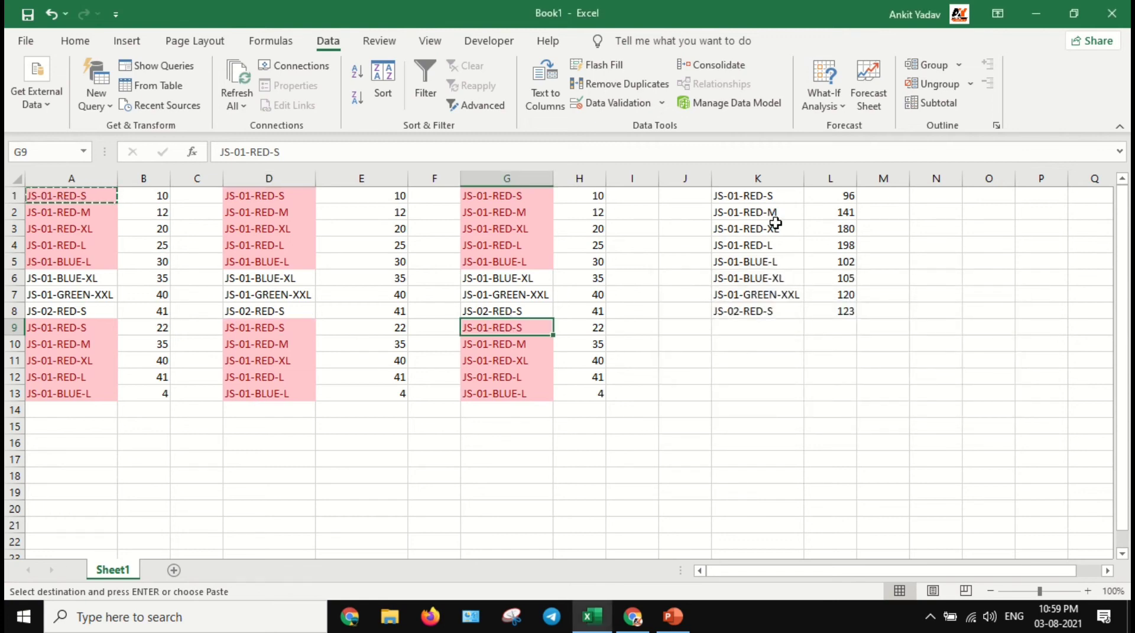
{"action": "left_click", "coordinate": [795, 195]}
{"action": "left_click", "coordinate": [813, 195]}
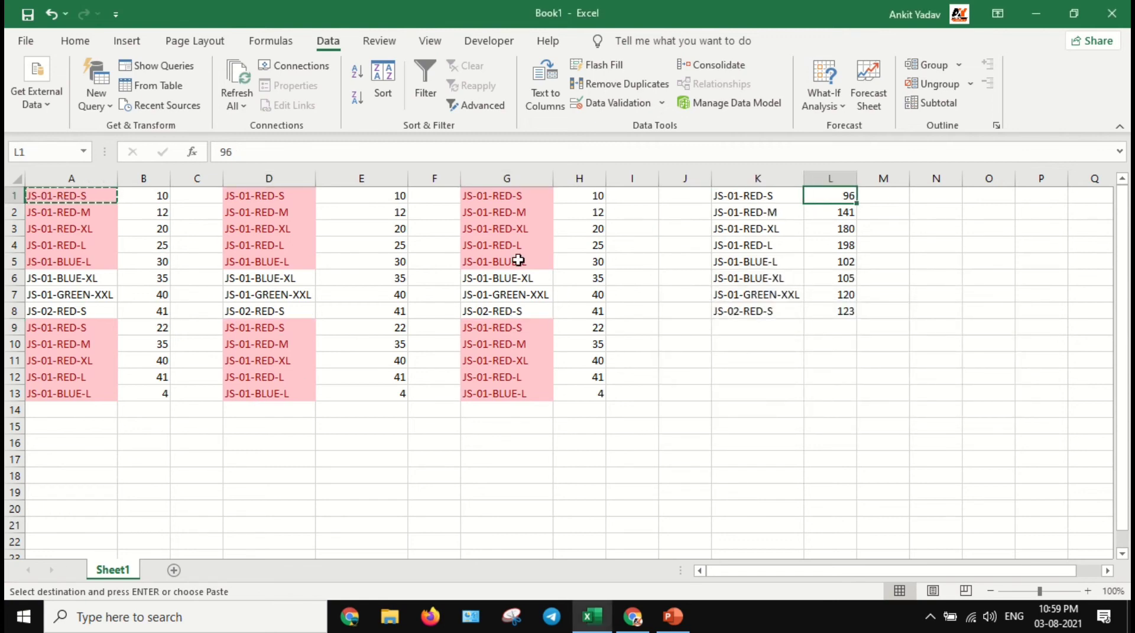
{"action": "left_click", "coordinate": [790, 196]}
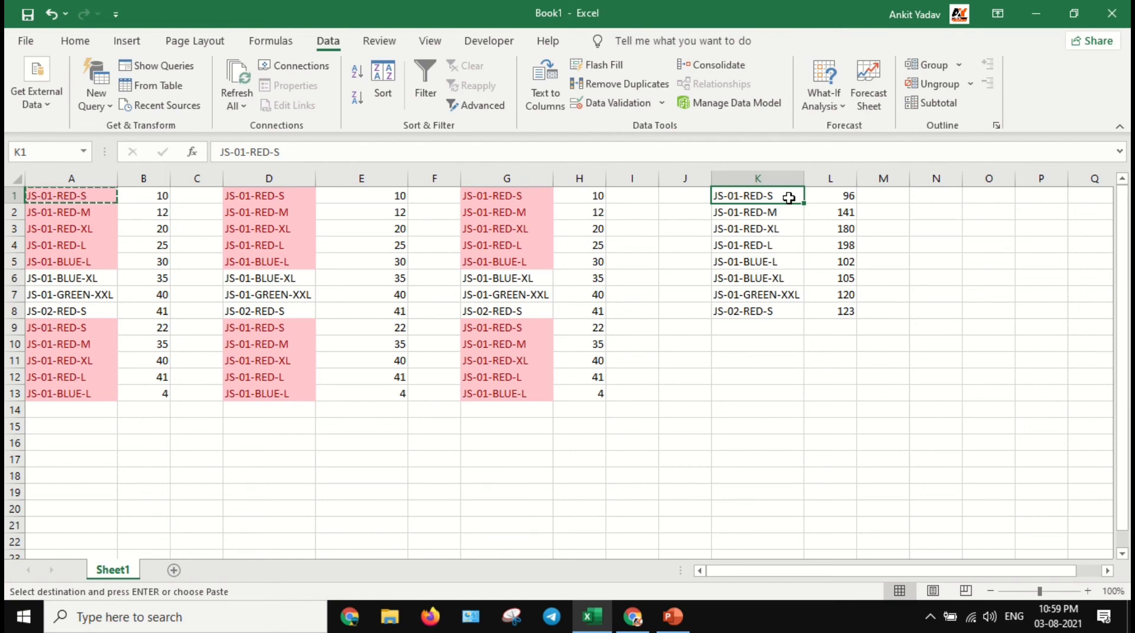
Copy A1:B13 into cell A1 of the CONSOLIDATE sheet in Google Sheets and widen column A to fit the codes
{"action": "left_click_drag", "start_coordinate": [89, 201], "coordinate": [145, 395]}
{"action": "key", "text": "ctrl+c"}
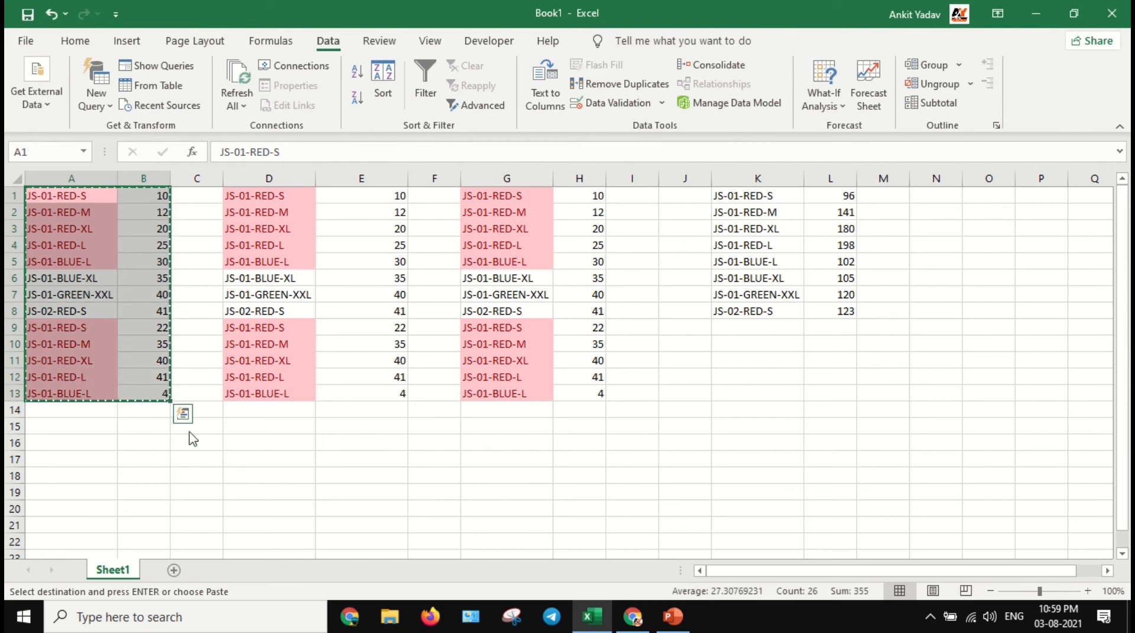
{"action": "left_click", "coordinate": [632, 619]}
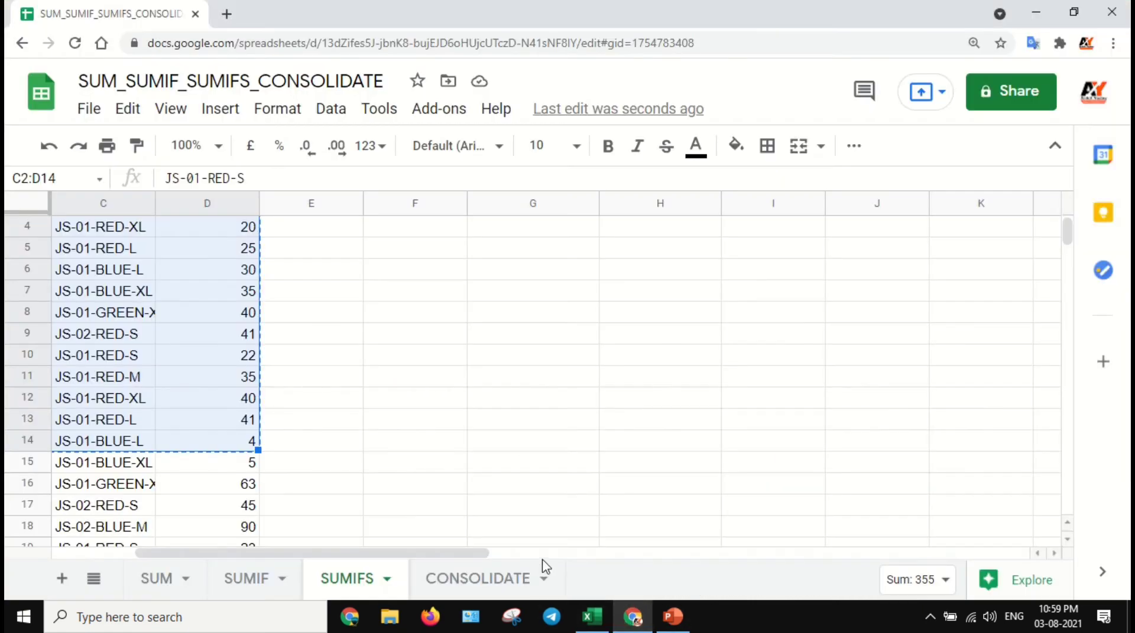
{"action": "left_click", "coordinate": [470, 579]}
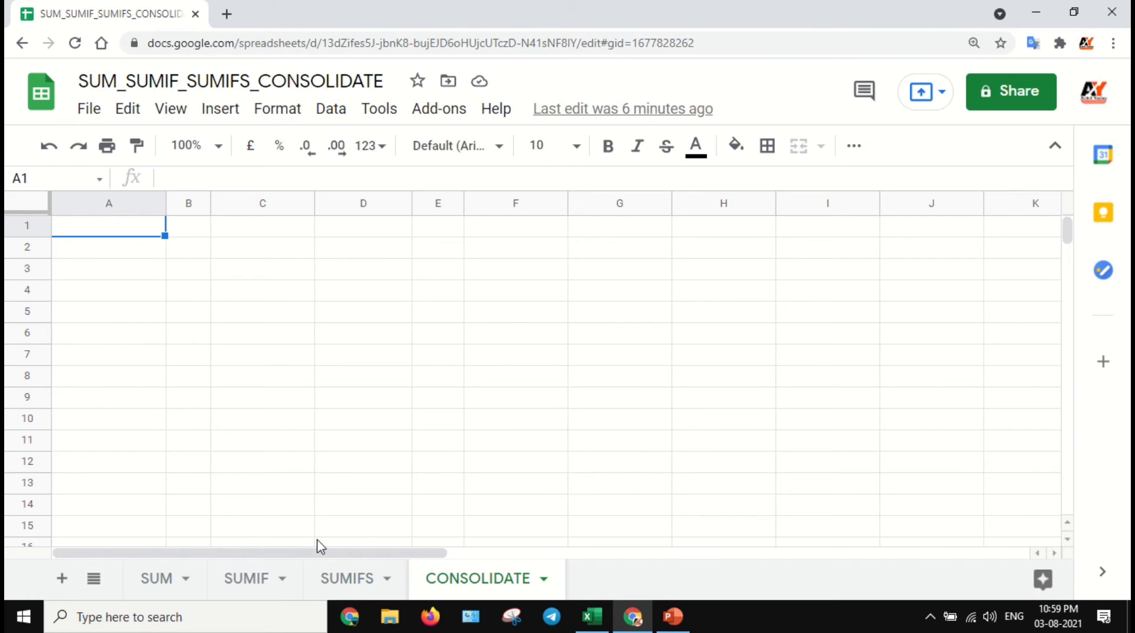
{"action": "left_click", "coordinate": [170, 204]}
{"action": "key", "text": "ctrl+v"}
{"action": "left_click", "coordinate": [164, 229]}
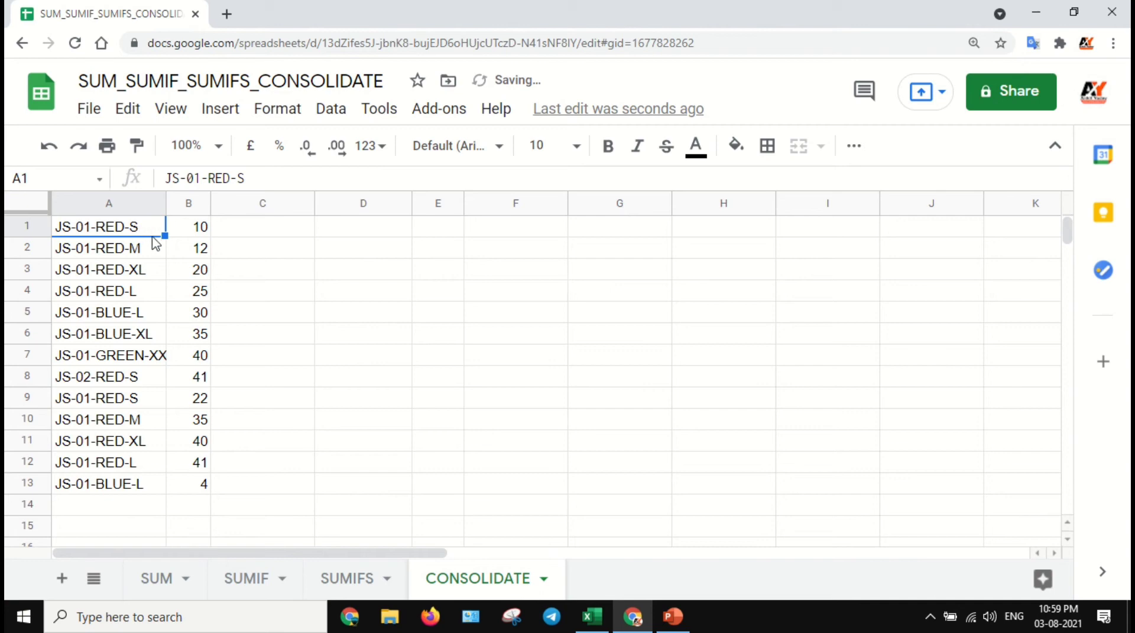
{"action": "left_click_drag", "start_coordinate": [165, 204], "coordinate": [183, 203]}
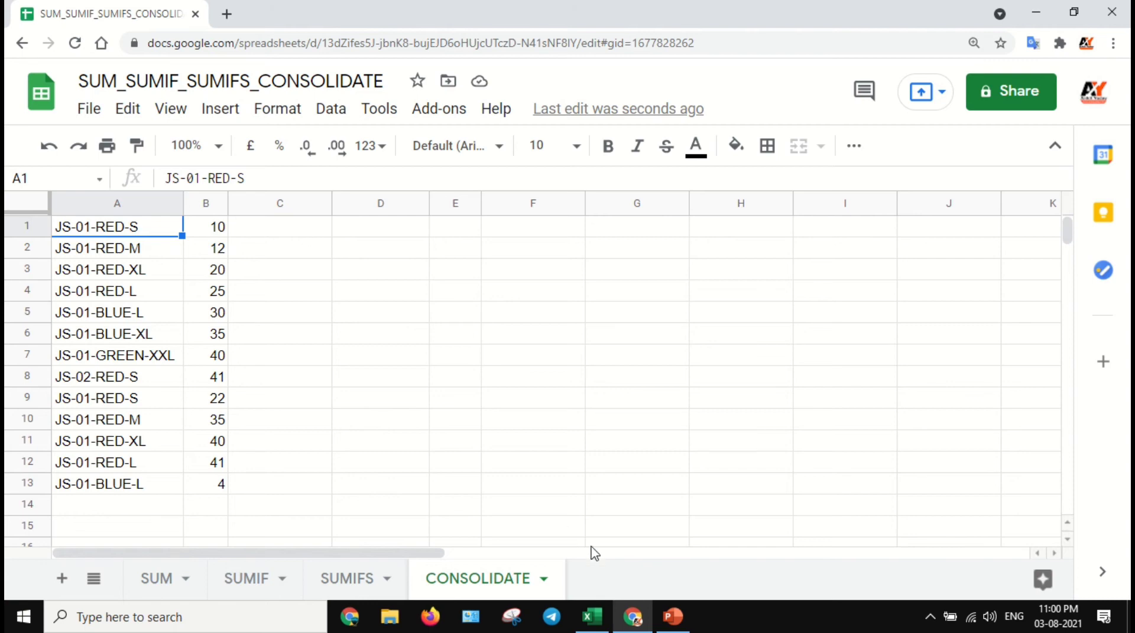
Switch back to the Excel workbook and compare the source codes in A1:A13 with the consolidated codes in K1:K8
{"action": "left_click", "coordinate": [592, 617]}
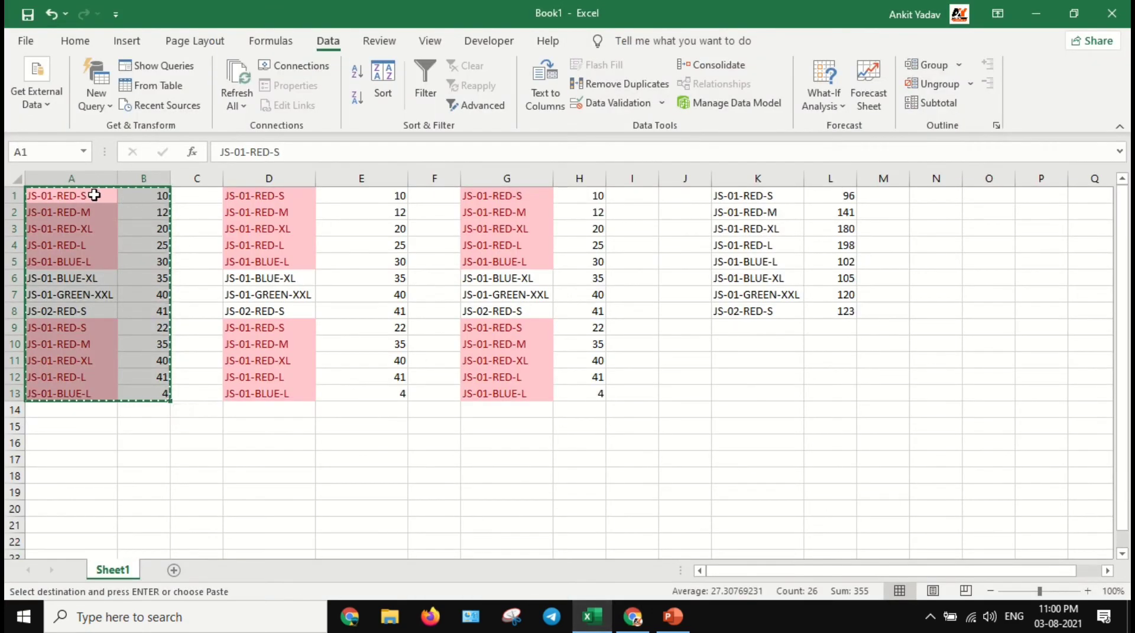
{"action": "left_click_drag", "start_coordinate": [94, 195], "coordinate": [94, 393]}
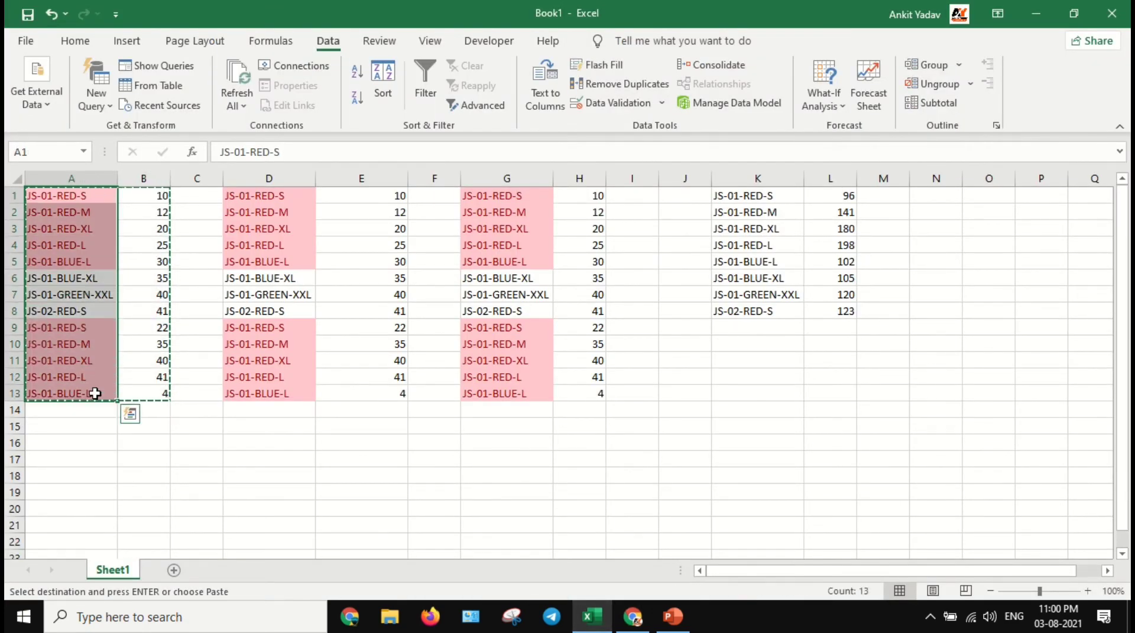
{"action": "left_click_drag", "start_coordinate": [774, 200], "coordinate": [778, 311]}
{"action": "left_click", "coordinate": [73, 181]}
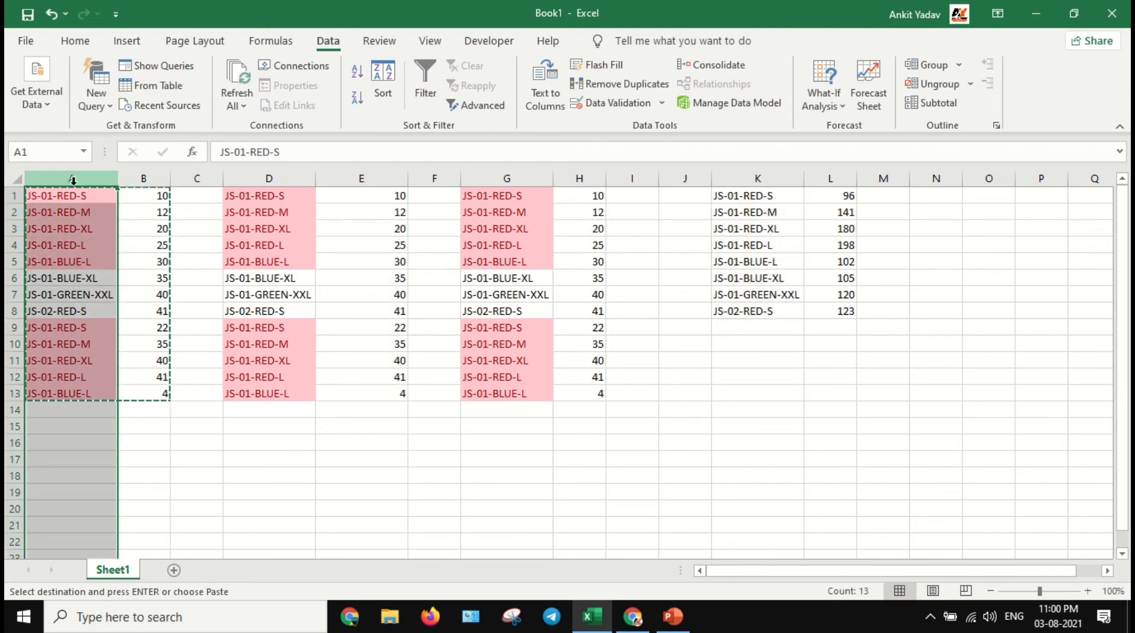
{"action": "left_click_drag", "start_coordinate": [86, 193], "coordinate": [69, 394]}
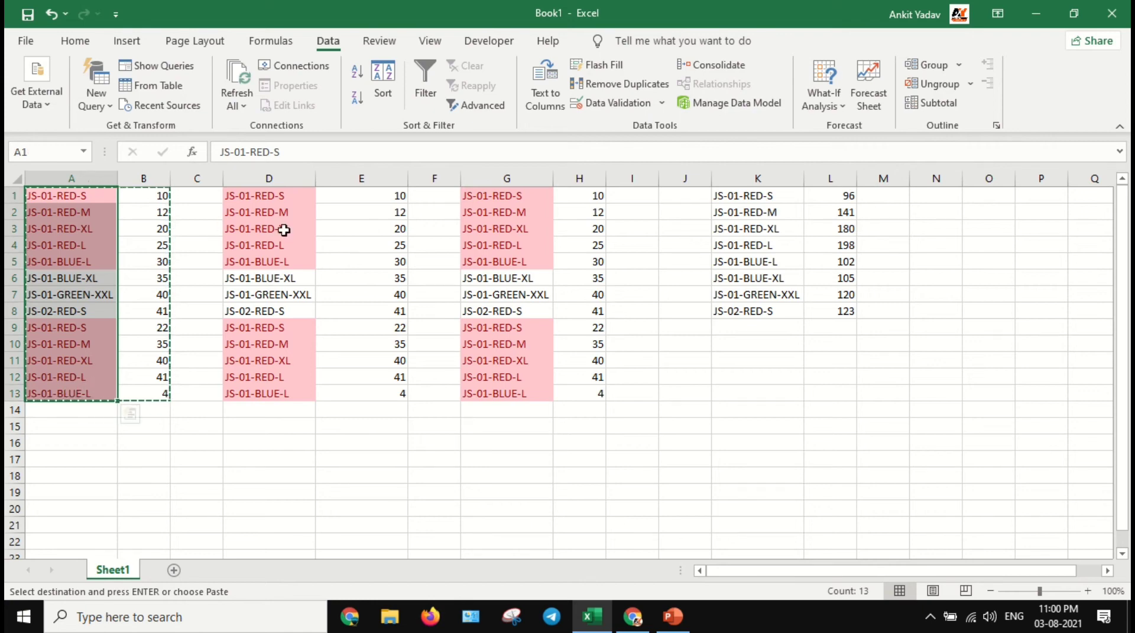
{"action": "left_click_drag", "start_coordinate": [775, 197], "coordinate": [777, 313]}
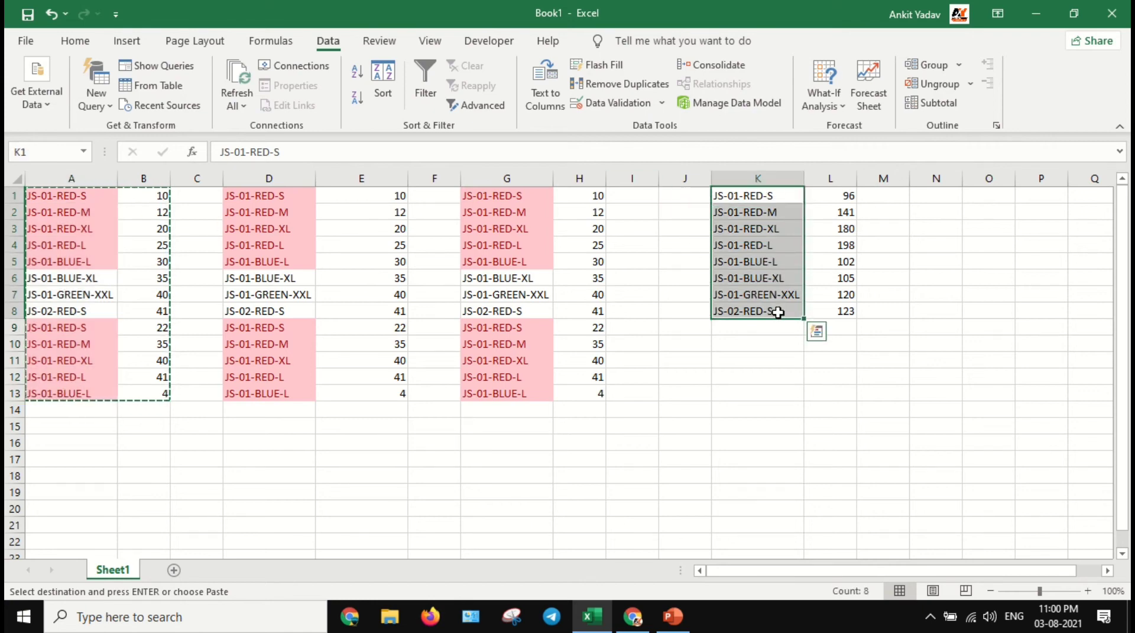
Switch to Google Sheets and list the distinct product codes from D1 downward with =UNIQUE(A1:A13)
{"action": "left_click", "coordinate": [637, 622]}
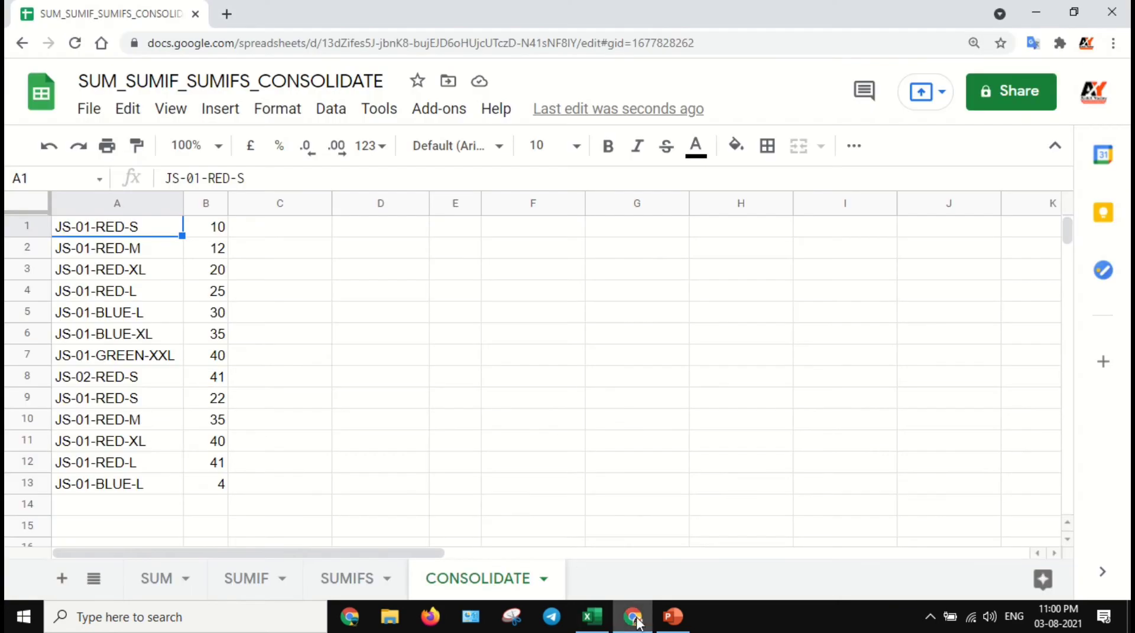
{"action": "left_click", "coordinate": [395, 233]}
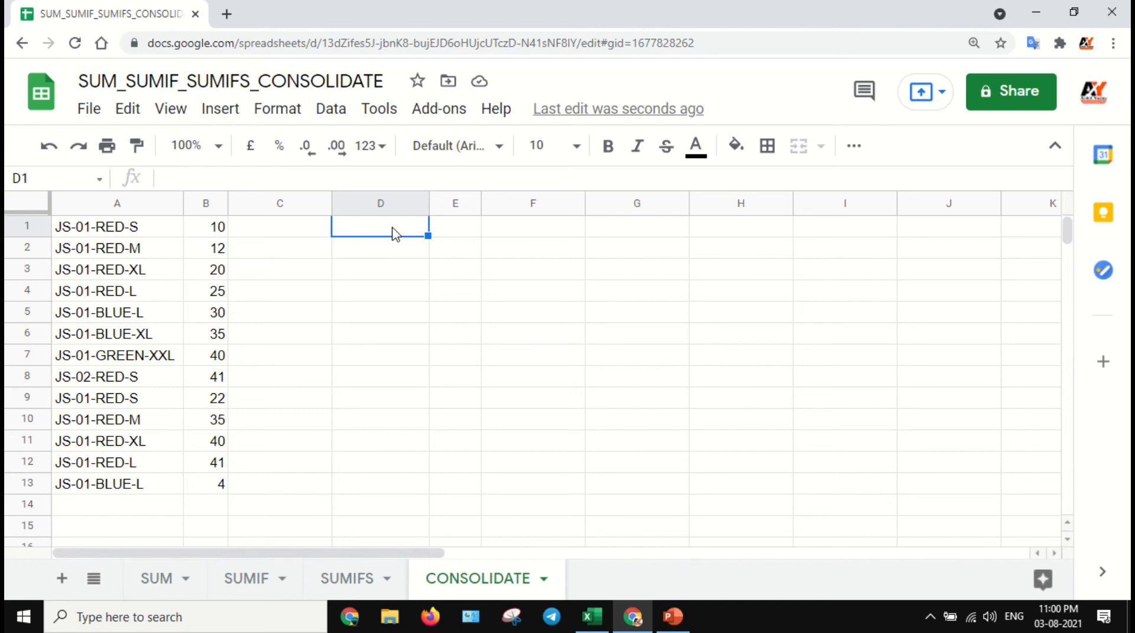
{"action": "type", "text": "="}
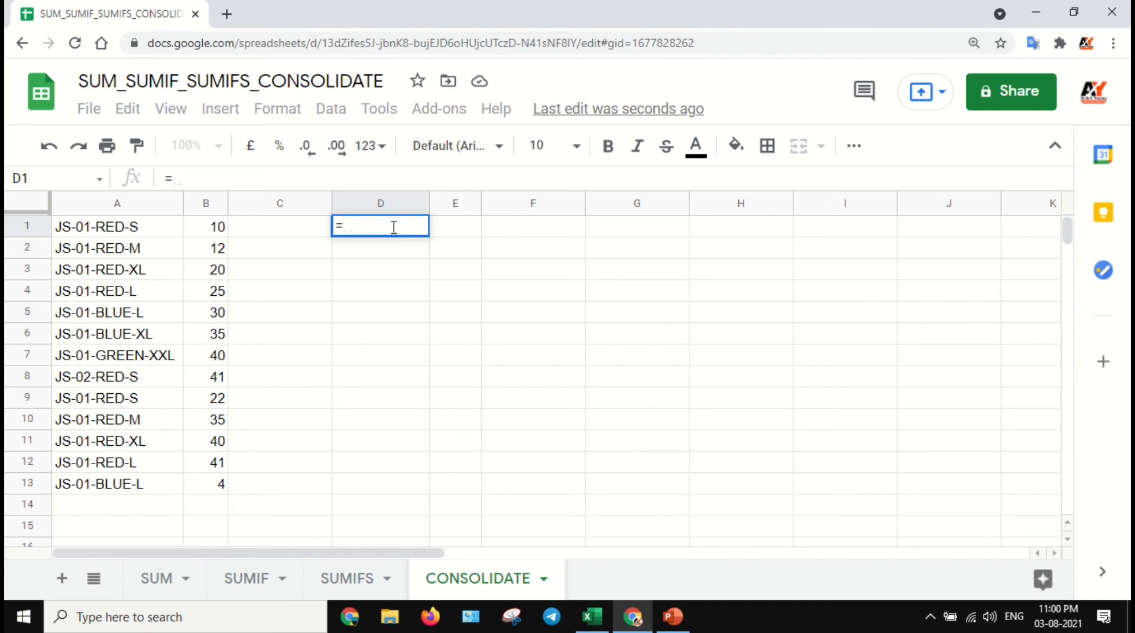
{"action": "type", "text": "uni"}
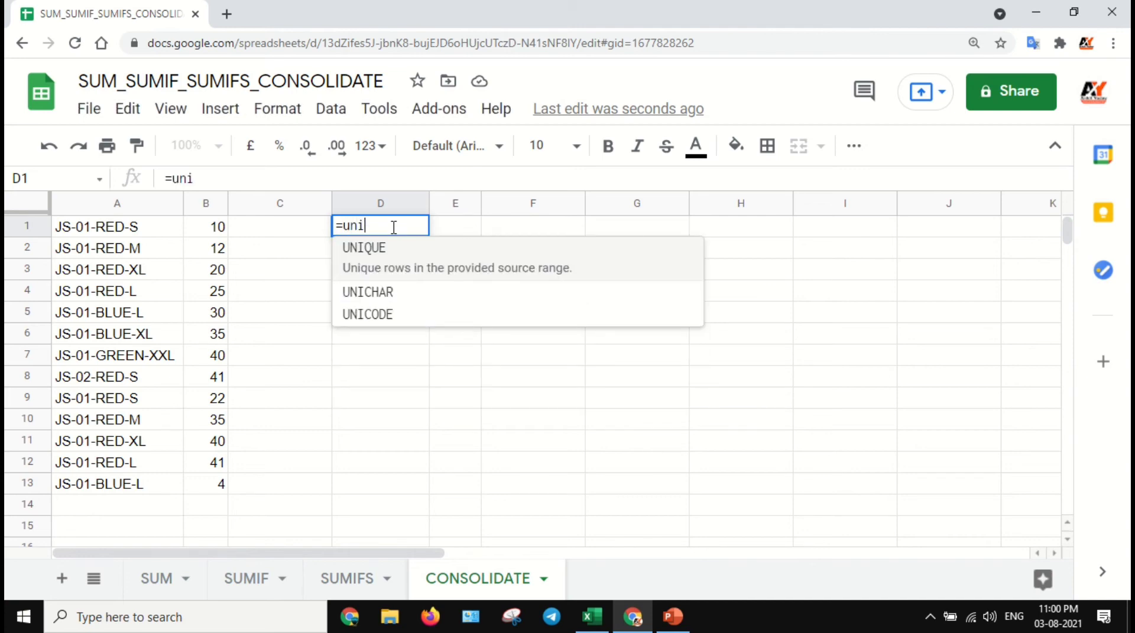
{"action": "left_click", "coordinate": [387, 259]}
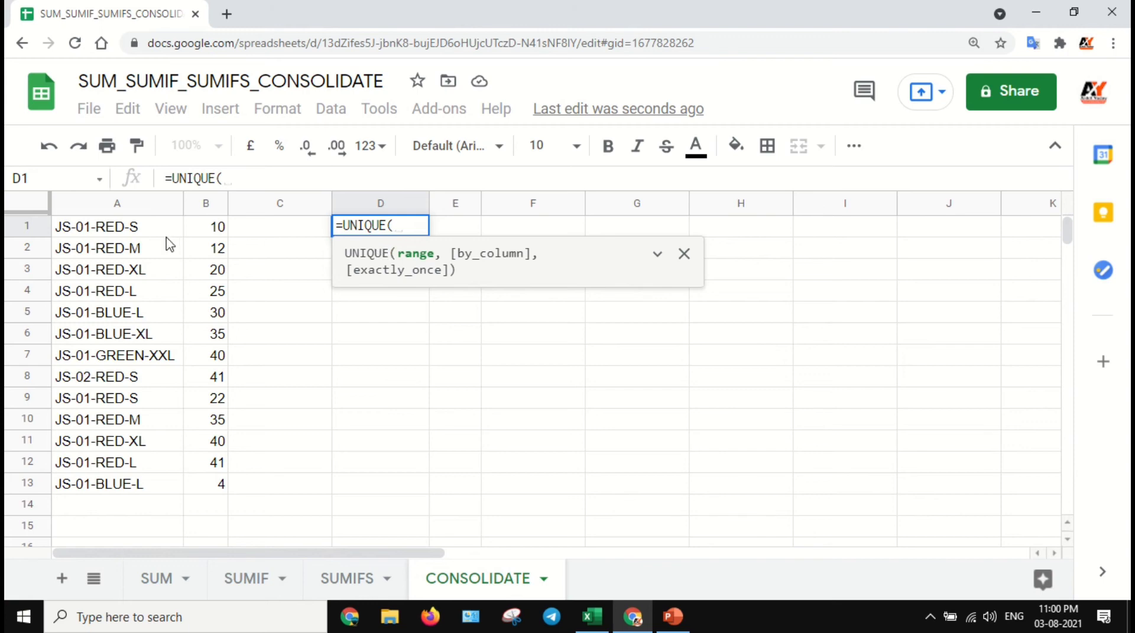
{"action": "left_click_drag", "start_coordinate": [165, 234], "coordinate": [159, 487]}
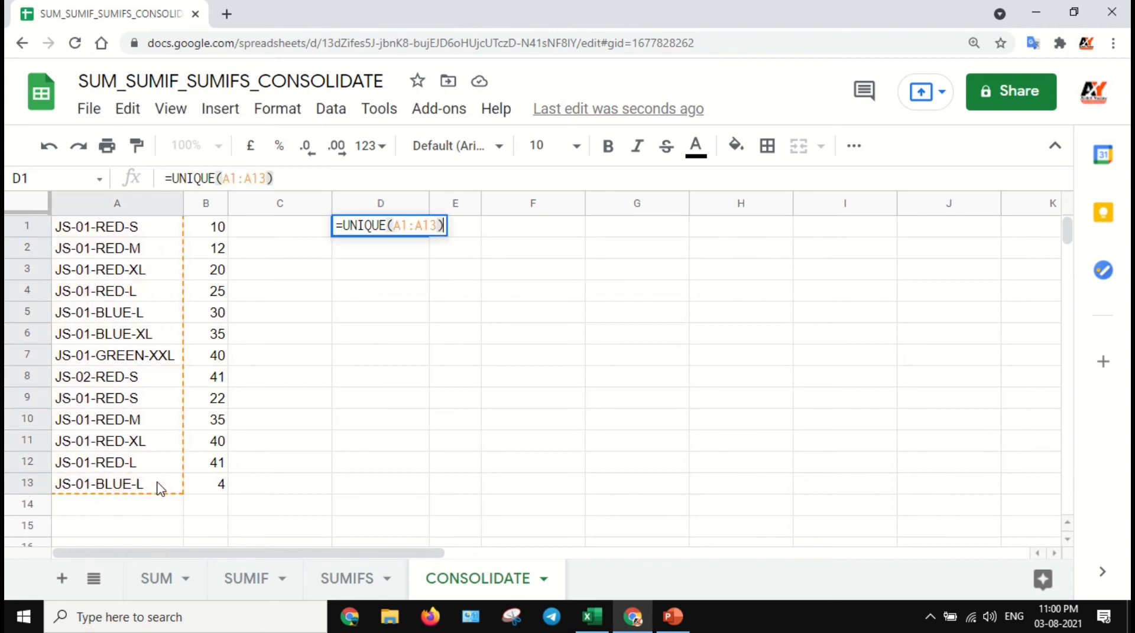
{"action": "key", "text": "Return"}
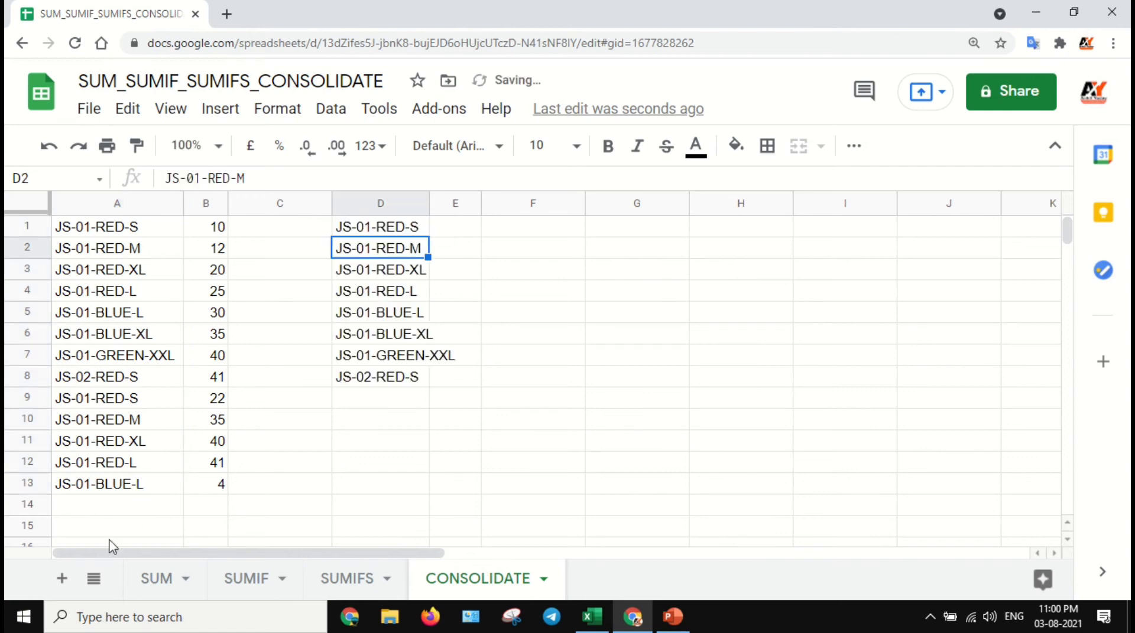
Check the source codes against the UNIQUE formula in D1 and widen column D to fit the longest code
{"action": "left_click", "coordinate": [166, 228]}
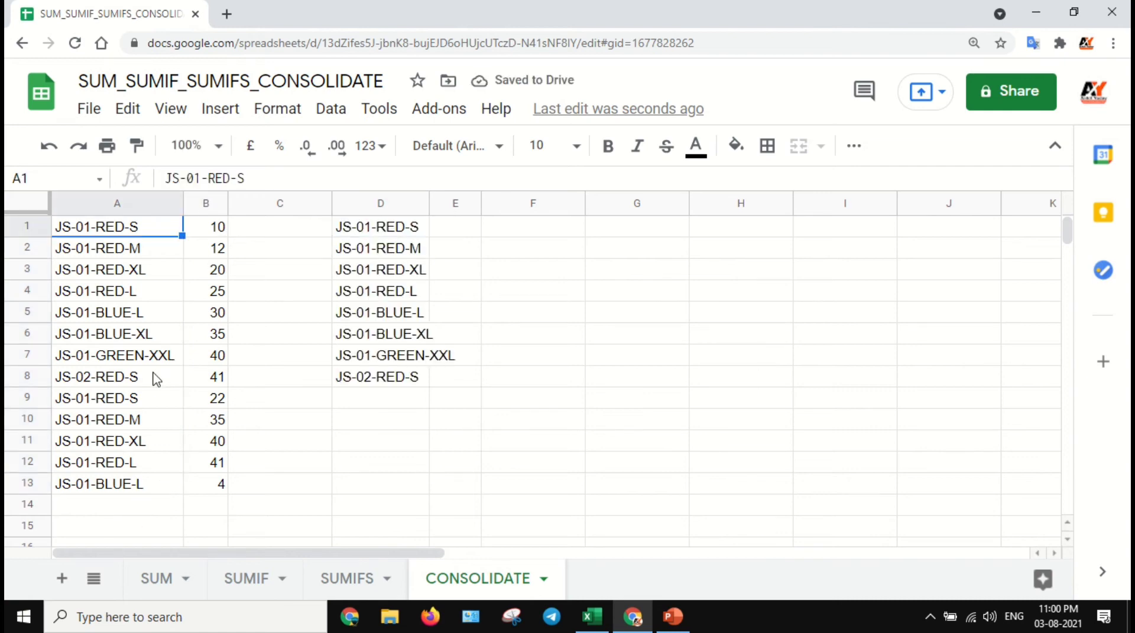
{"action": "left_click", "coordinate": [387, 231]}
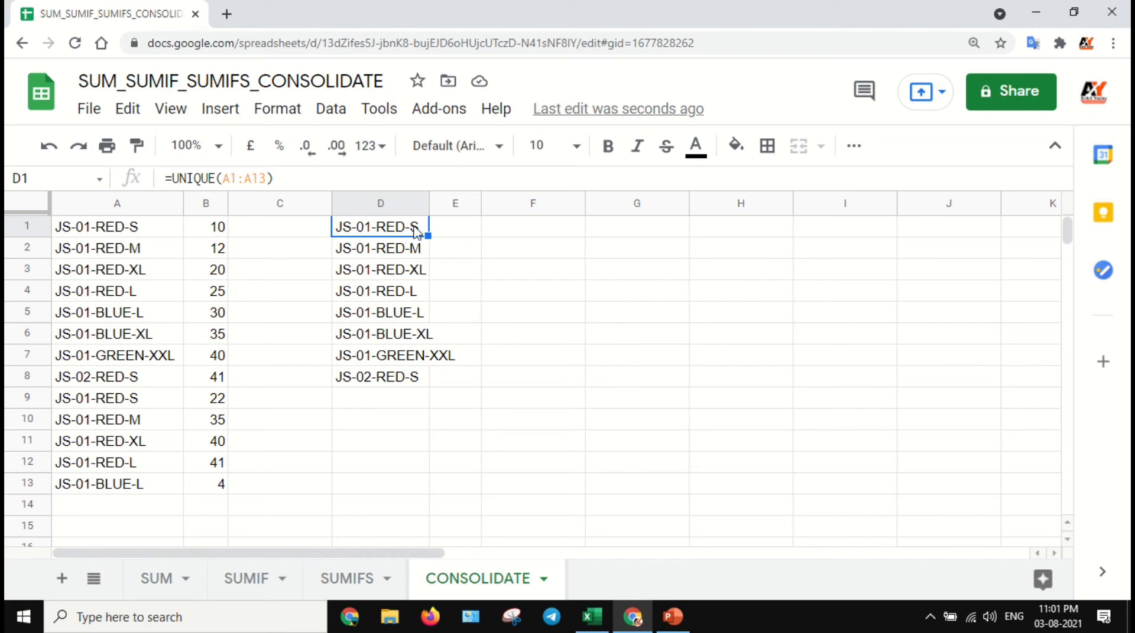
{"action": "left_click_drag", "start_coordinate": [430, 204], "coordinate": [458, 204]}
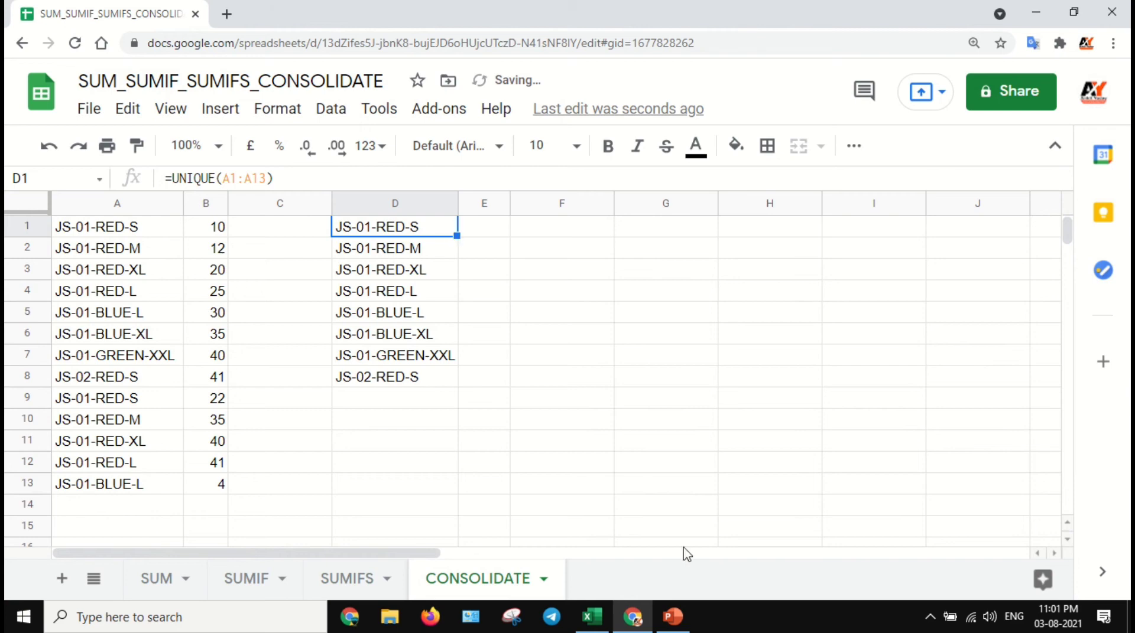
Compare the consolidated codes from K1 in the Excel workbook with the UNIQUE list in column D of Google Sheets
{"action": "left_click", "coordinate": [600, 619]}
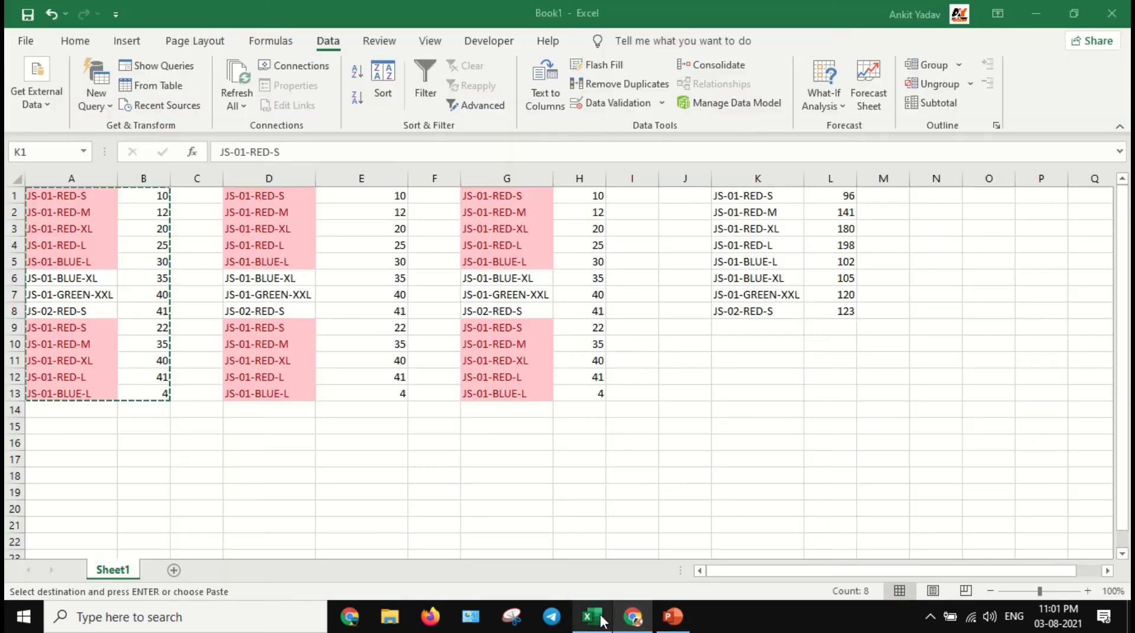
{"action": "left_click", "coordinate": [757, 197]}
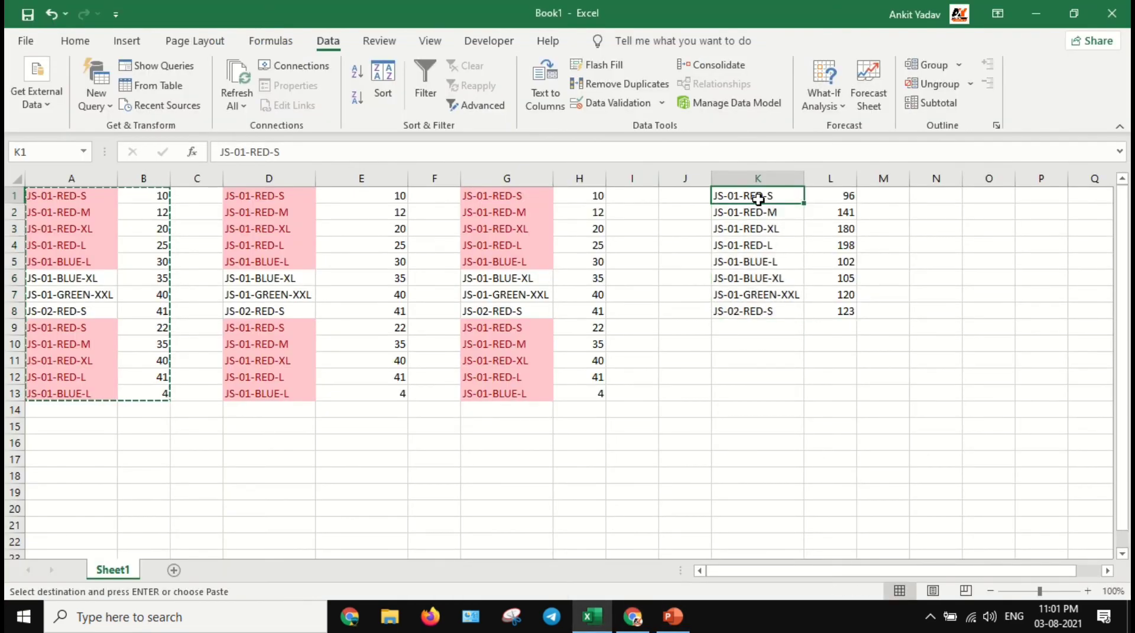
{"action": "key", "text": "alt+Tab"}
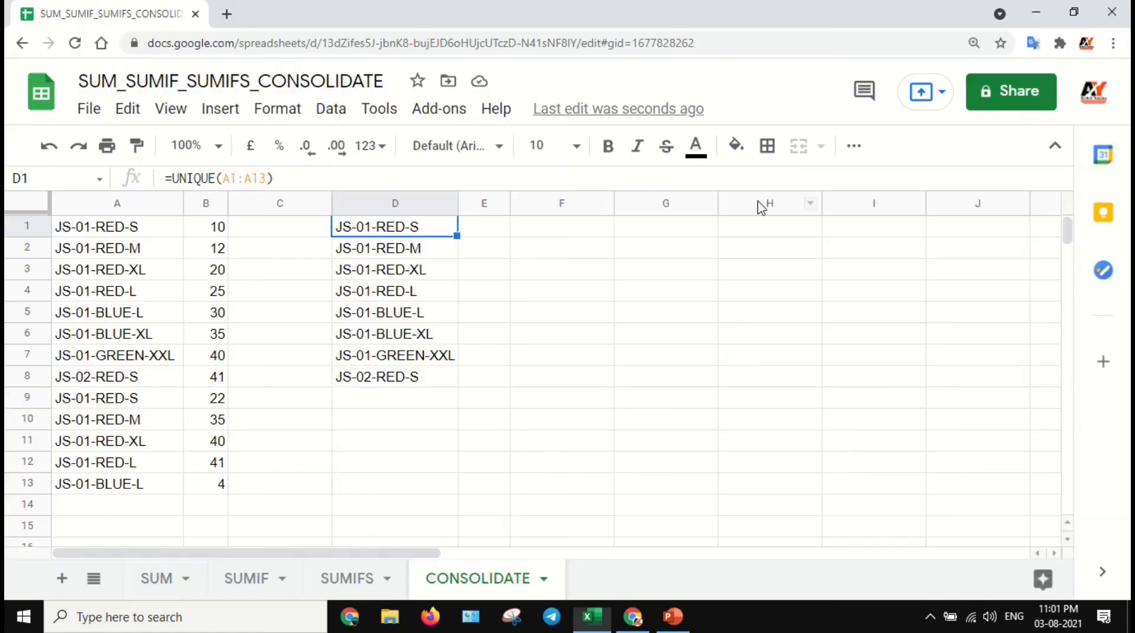
{"action": "key", "text": "alt+Tab"}
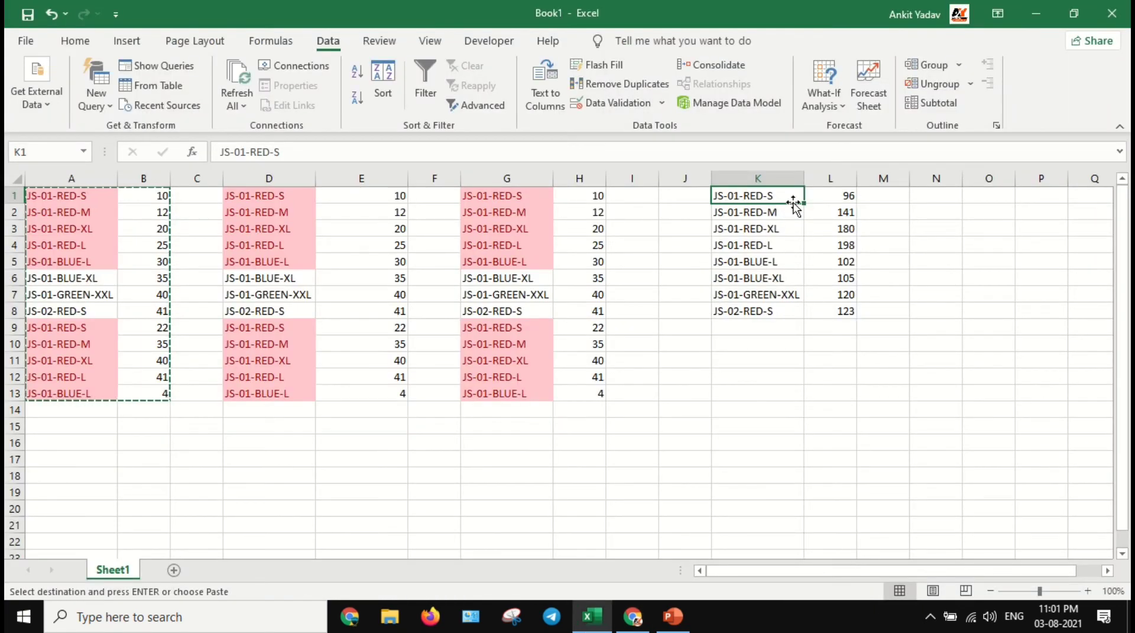
Cancel the pending copy of the source range and bold the product code in K1
{"action": "left_click", "coordinate": [838, 196]}
{"action": "left_click", "coordinate": [788, 194]}
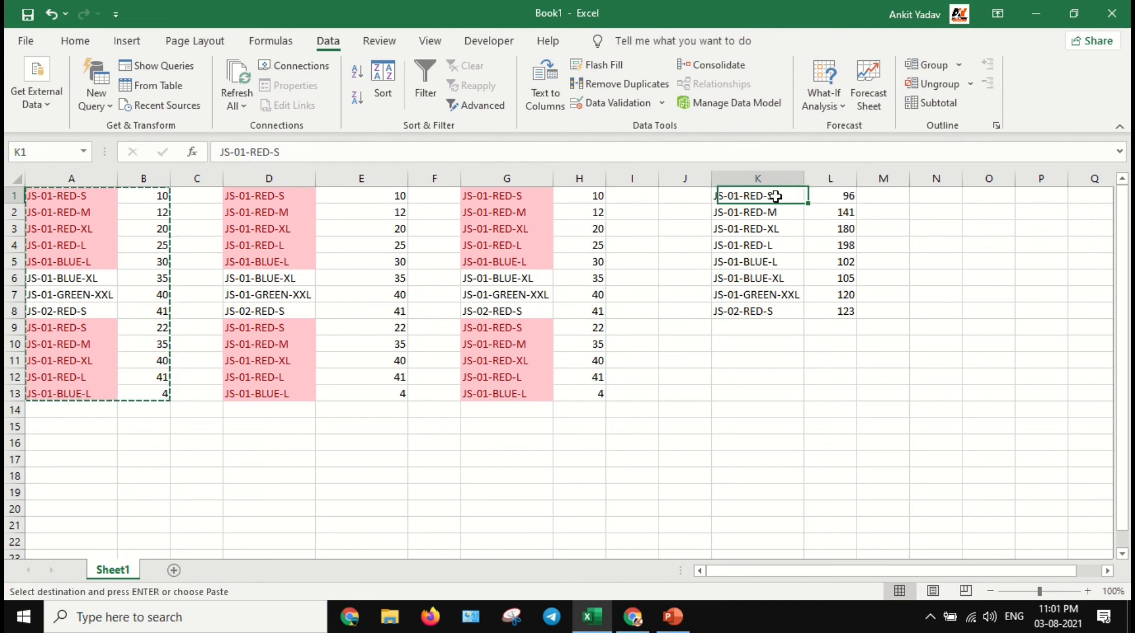
{"action": "left_click", "coordinate": [827, 194]}
{"action": "left_click", "coordinate": [787, 195]}
{"action": "key", "text": "Escape"}
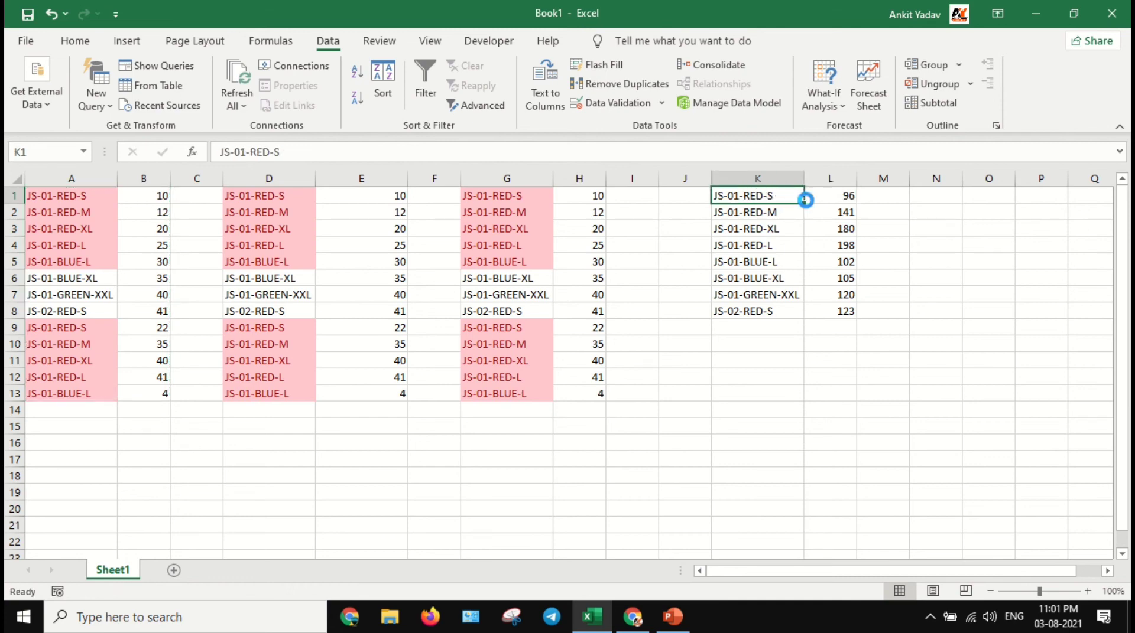
{"action": "key", "text": "ctrl+b"}
Compare the JS-01-RED-S quantities in B1 and B9 with the consolidated total in L1
{"action": "left_click", "coordinate": [833, 198]}
{"action": "left_click", "coordinate": [129, 197]}
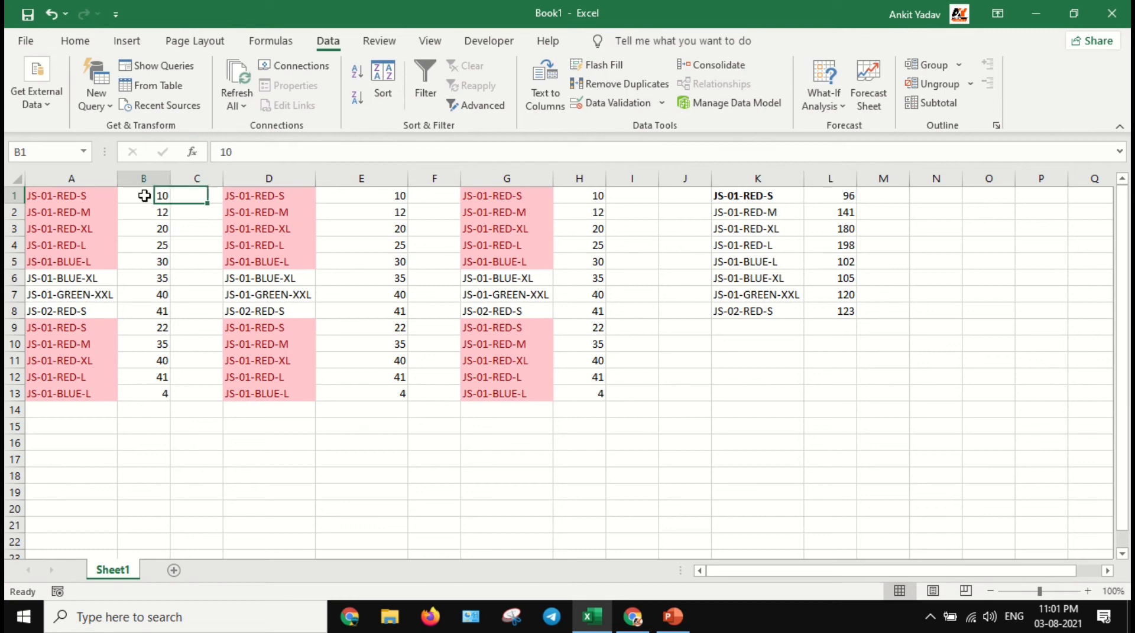
{"action": "left_click", "coordinate": [145, 331], "text": "ctrl"}
{"action": "left_click", "coordinate": [827, 198]}
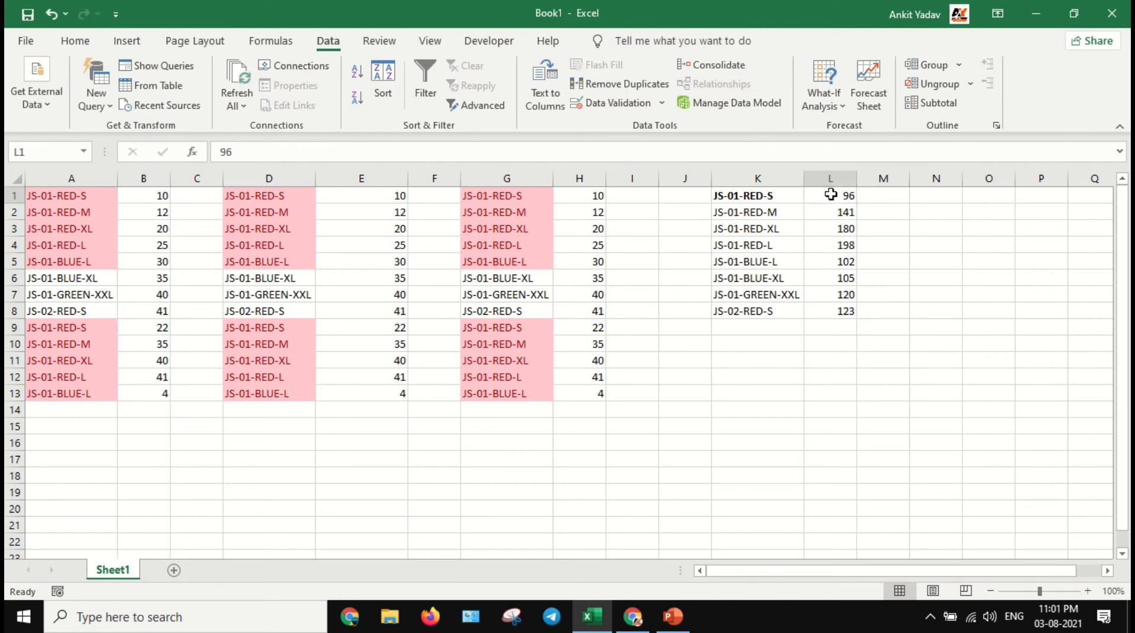
Switch to Google Sheets and check the UNIQUE formula in D1 against the source codes and quantities
{"action": "key", "text": "alt+Tab"}
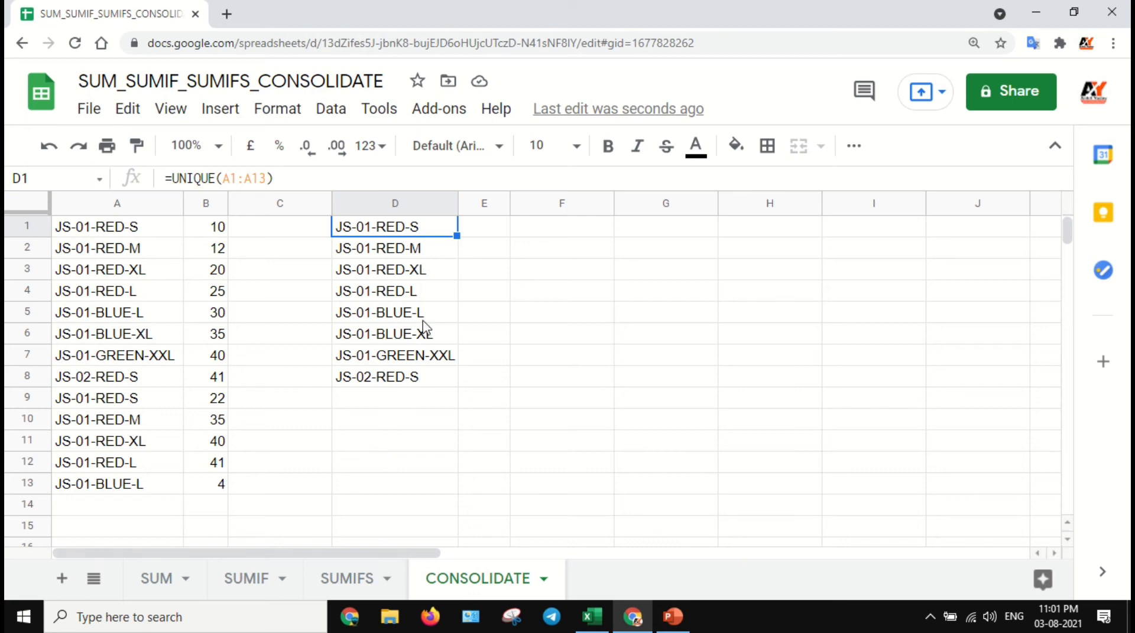
{"action": "left_click", "coordinate": [488, 233]}
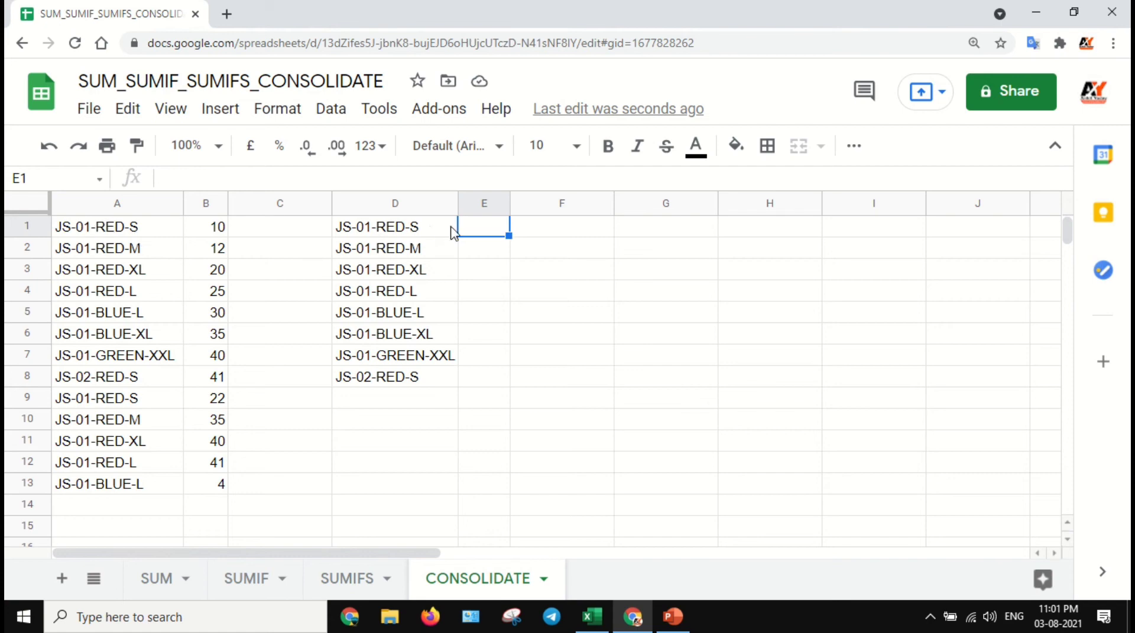
{"action": "left_click", "coordinate": [431, 230]}
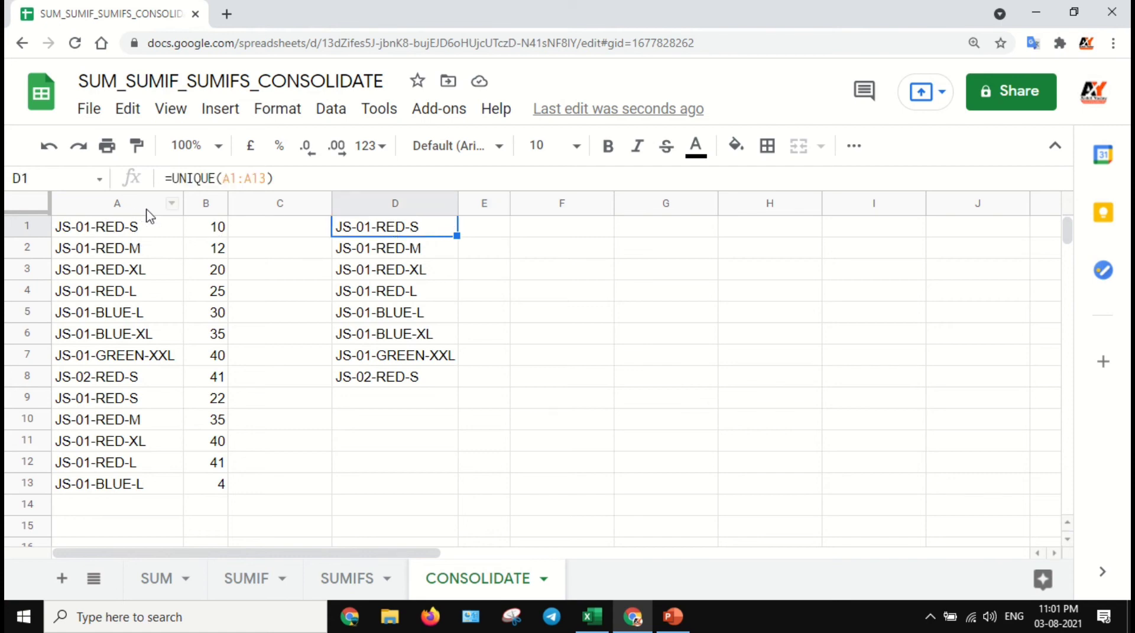
{"action": "left_click_drag", "start_coordinate": [147, 210], "coordinate": [203, 228]}
Enter =SUMIF(A1:A13,D1,B1:B13) in E1 and accept the suggested auto-fill for E2:E8
{"action": "left_click", "coordinate": [488, 231]}
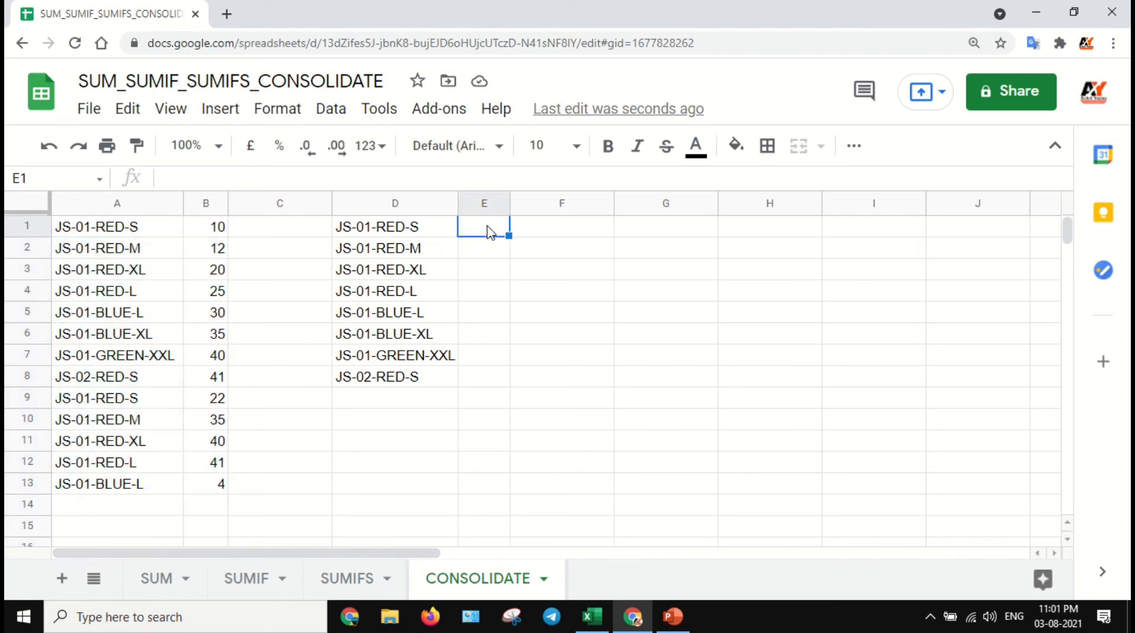
{"action": "type", "text": "="}
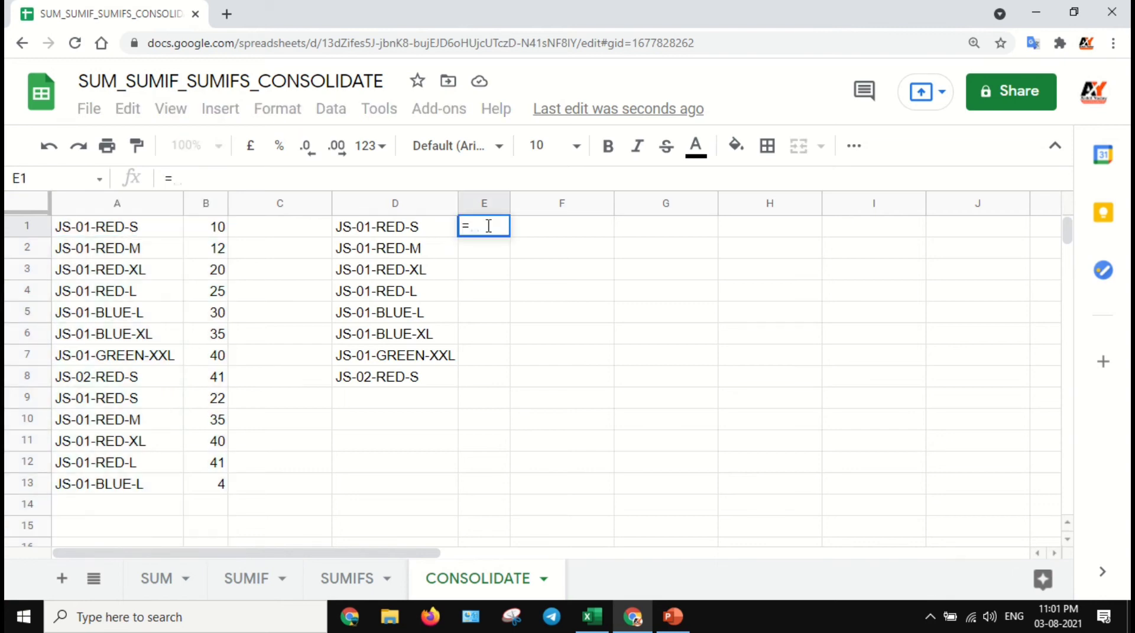
{"action": "type", "text": "sumi"}
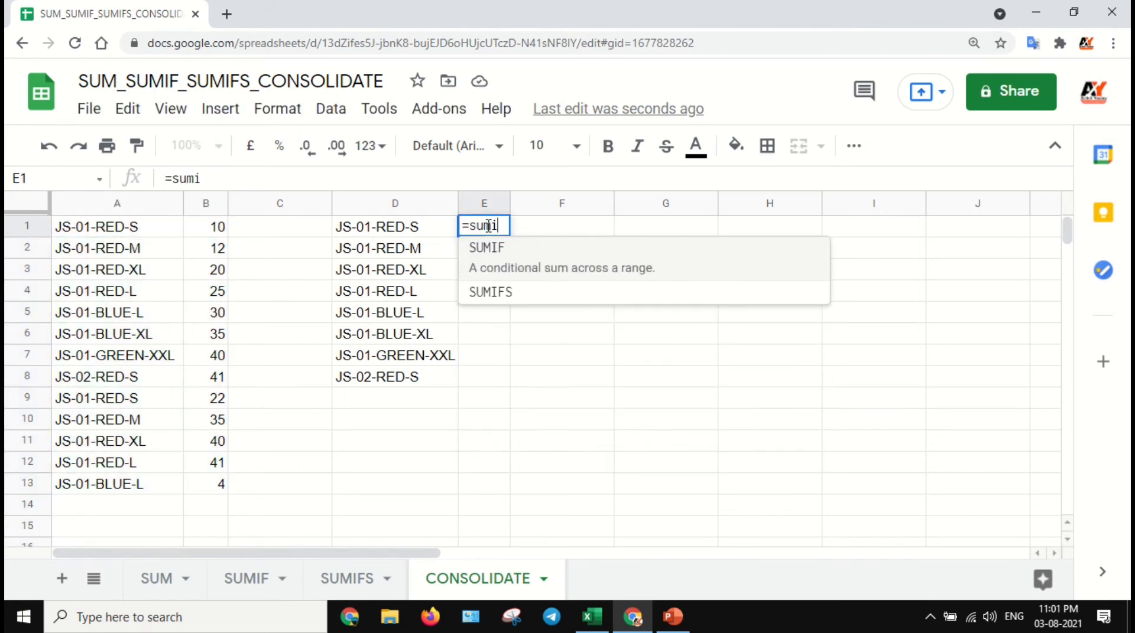
{"action": "type", "text": "f"}
{"action": "key", "text": "Tab"}
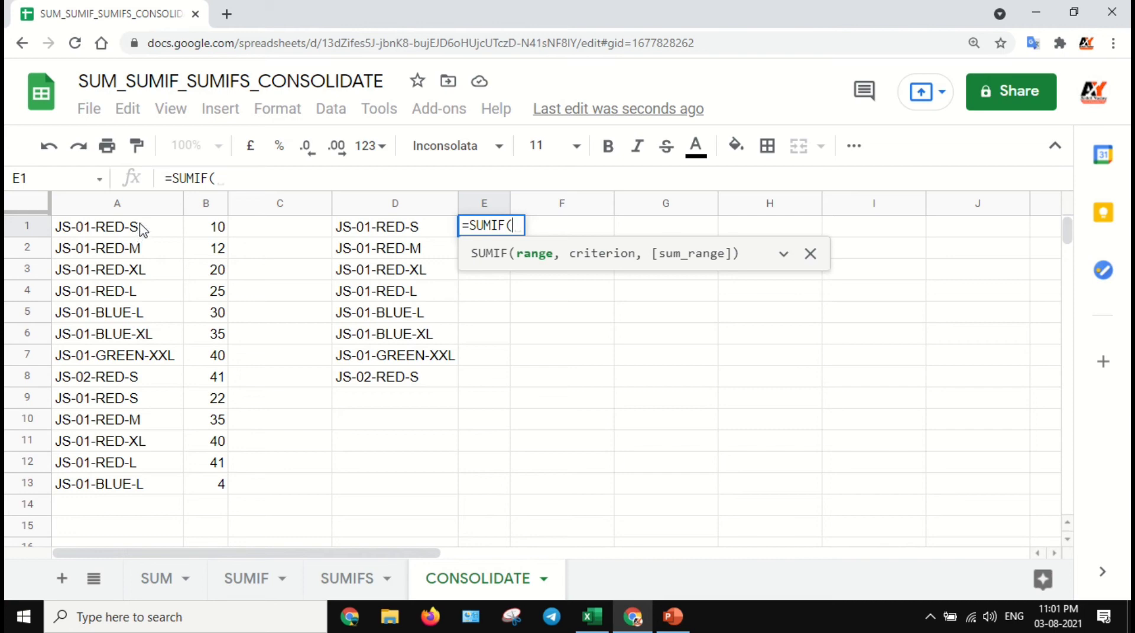
{"action": "left_click_drag", "start_coordinate": [141, 228], "coordinate": [153, 493]}
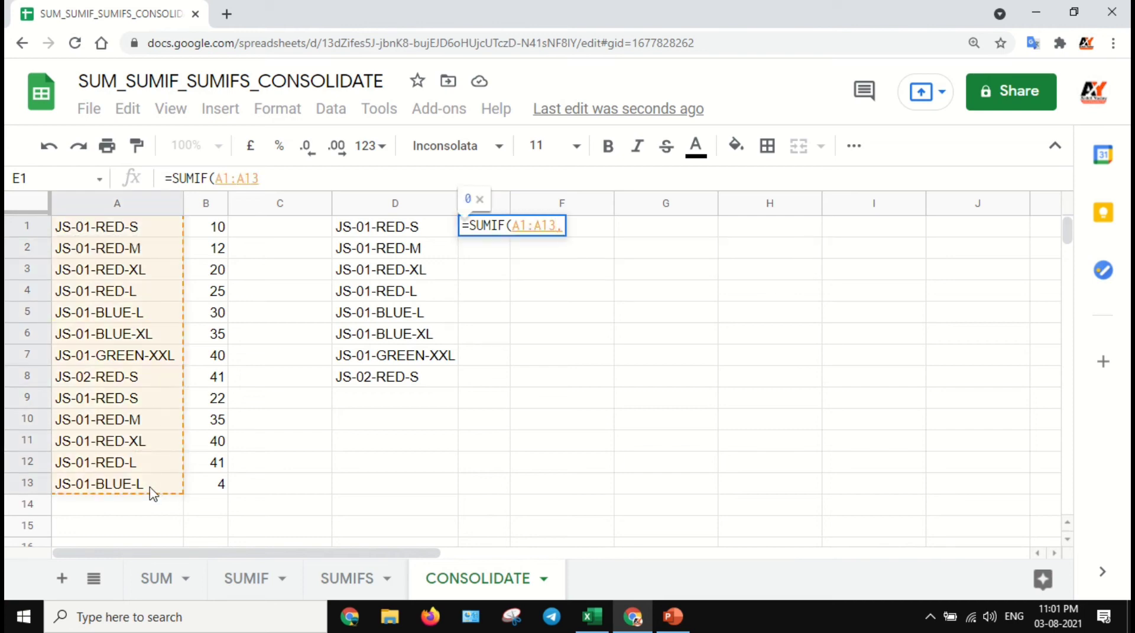
{"action": "type", "text": ","}
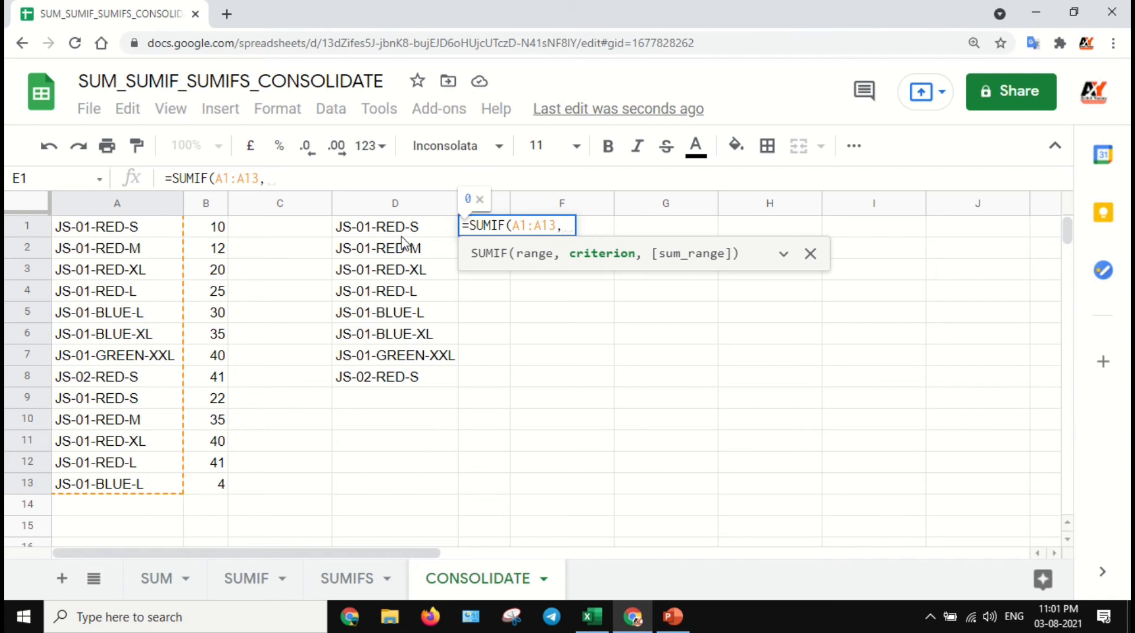
{"action": "left_click", "coordinate": [402, 235]}
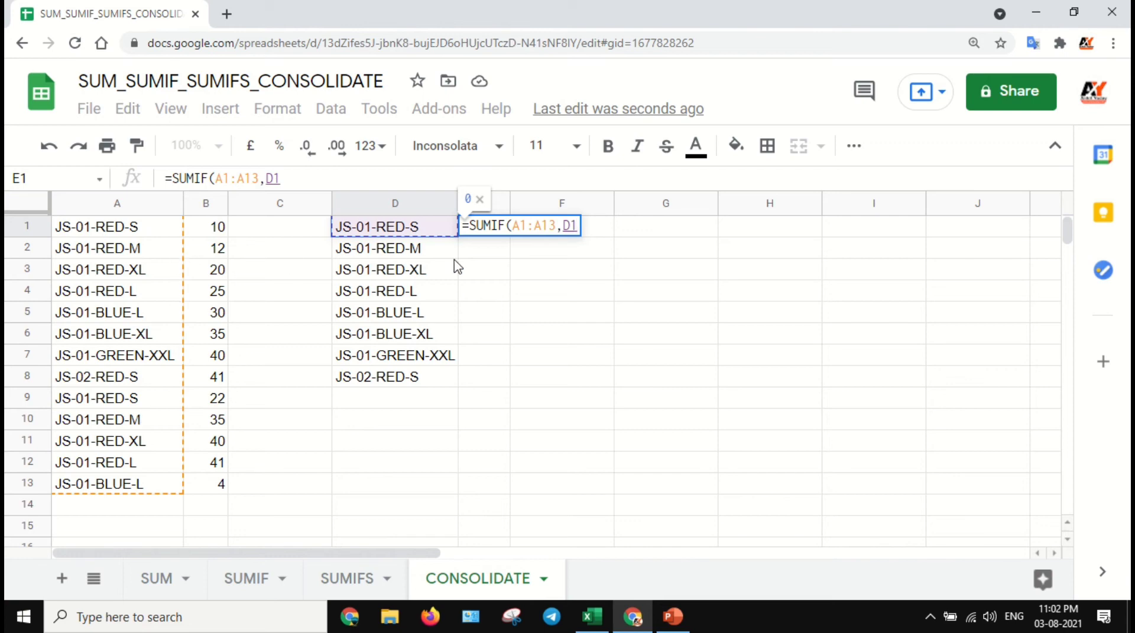
{"action": "type", "text": ","}
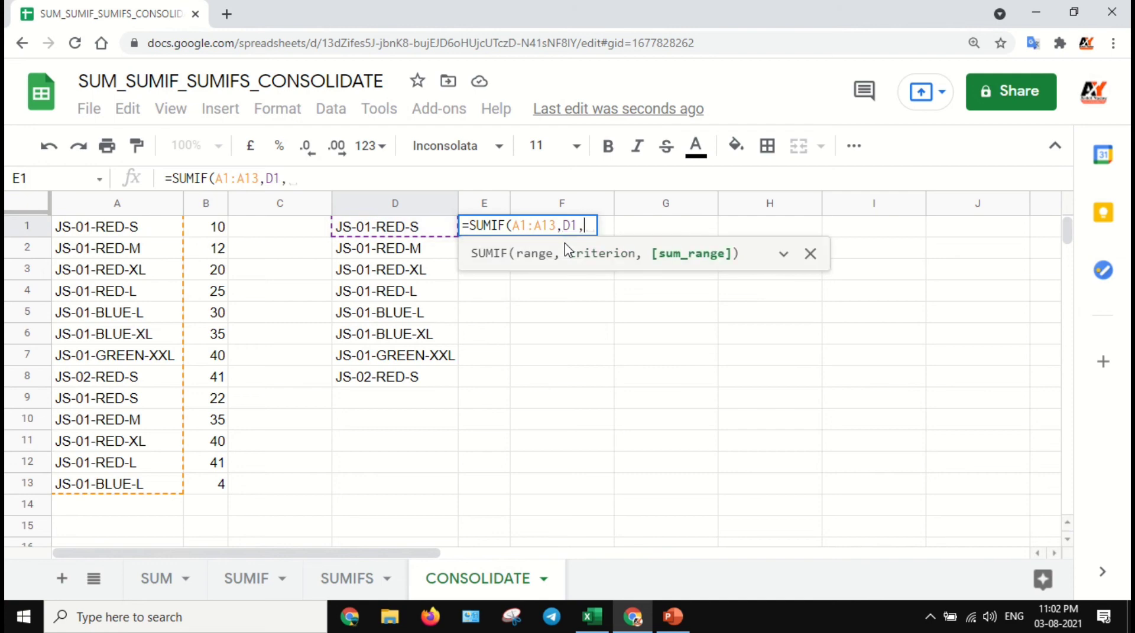
{"action": "mouse_move", "coordinate": [220, 229]}
{"action": "left_mouse_down"}
{"action": "mouse_move", "coordinate": [217, 512]}
{"action": "mouse_move", "coordinate": [220, 485]}
{"action": "left_mouse_up"}
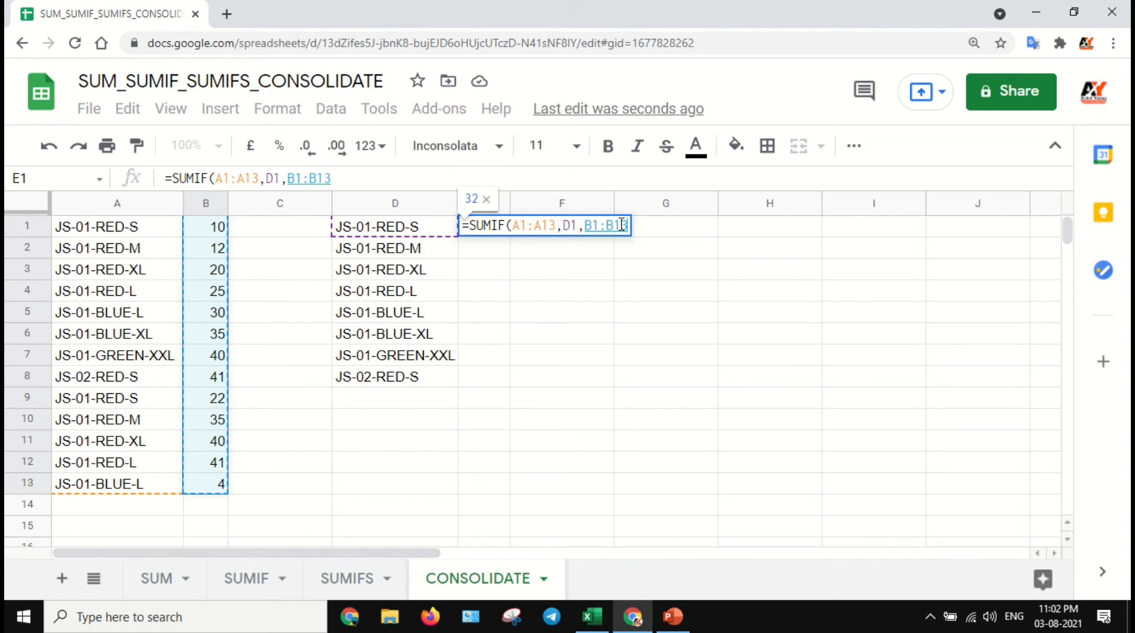
{"action": "type", "text": ")"}
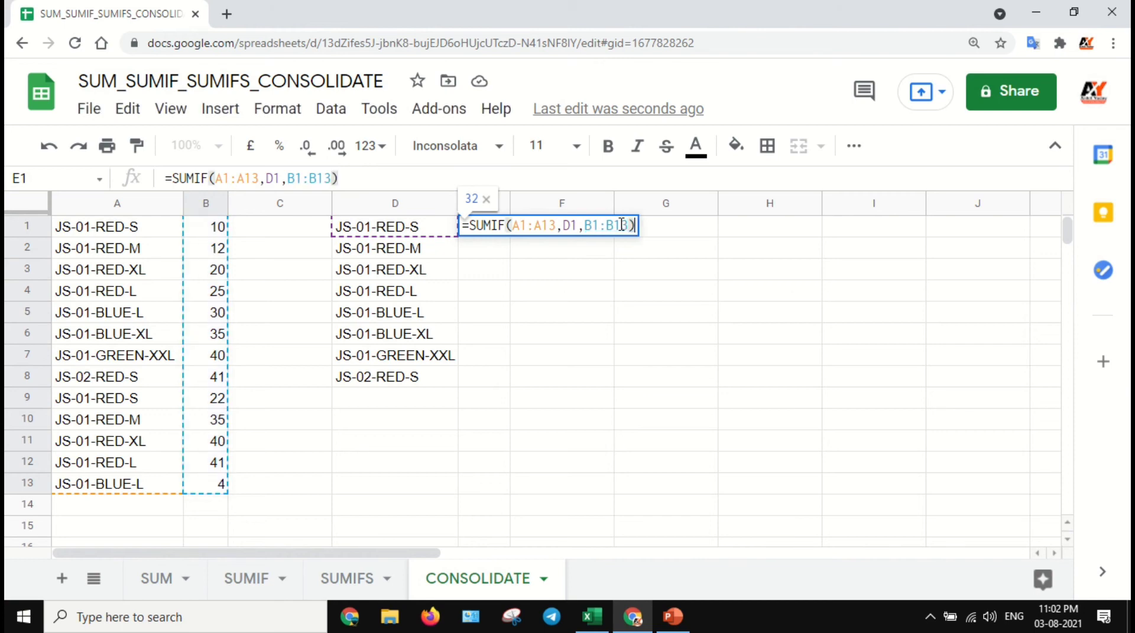
{"action": "key", "text": "Return"}
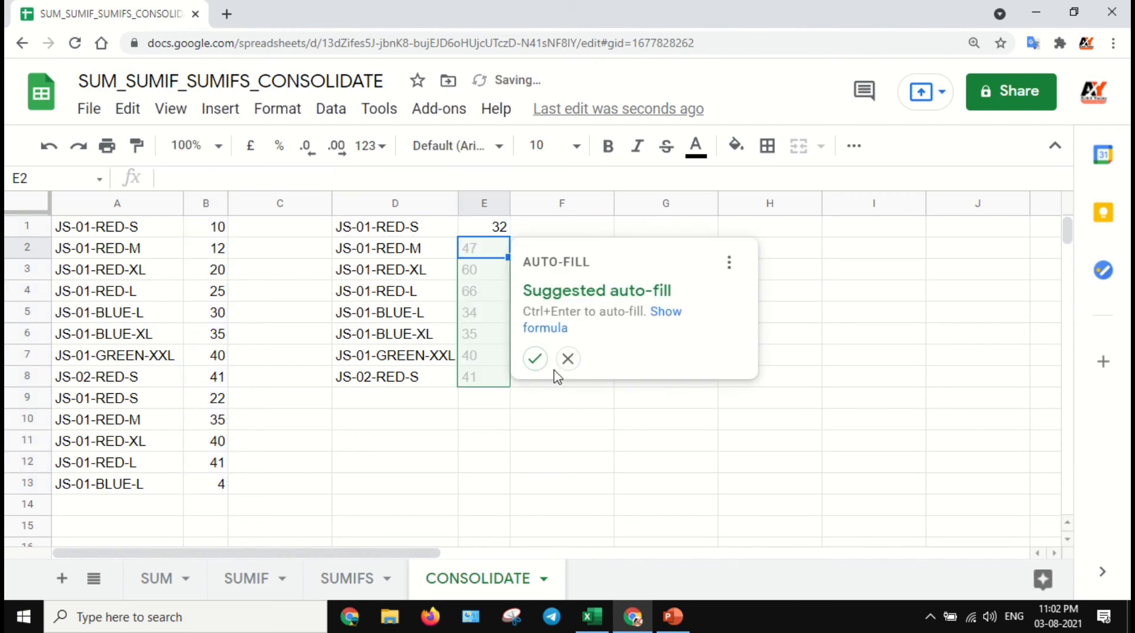
{"action": "left_click", "coordinate": [535, 359]}
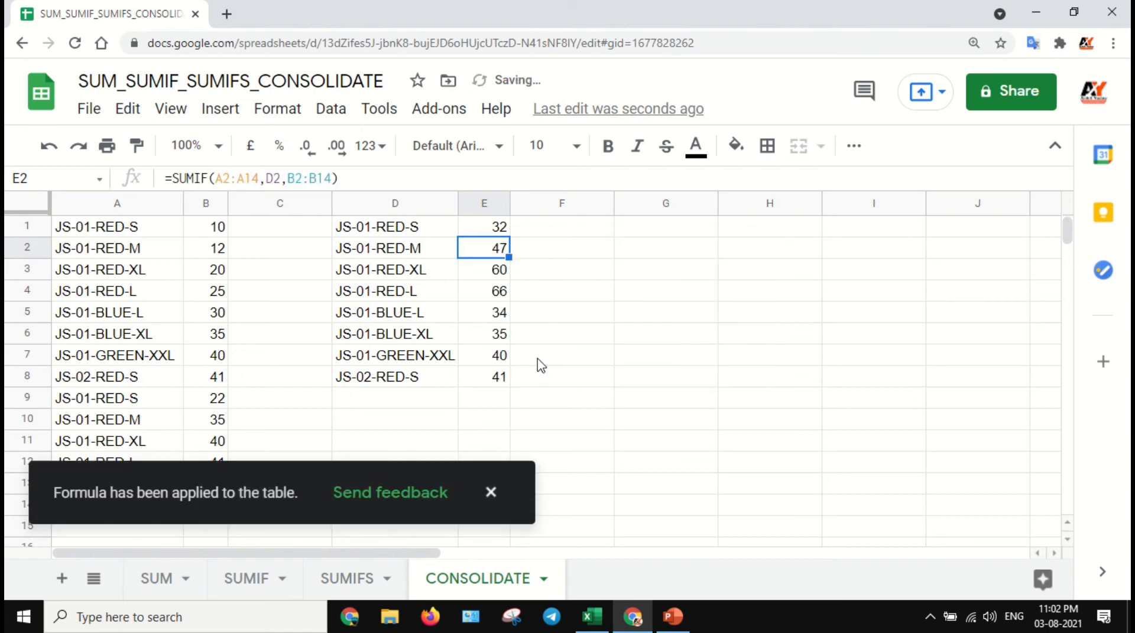
Make the SUMIF ranges in E1 absolute as $A$1:$A$13 and $B$1:$B$13, and fill the formula down through E8
{"action": "left_click", "coordinate": [473, 230]}
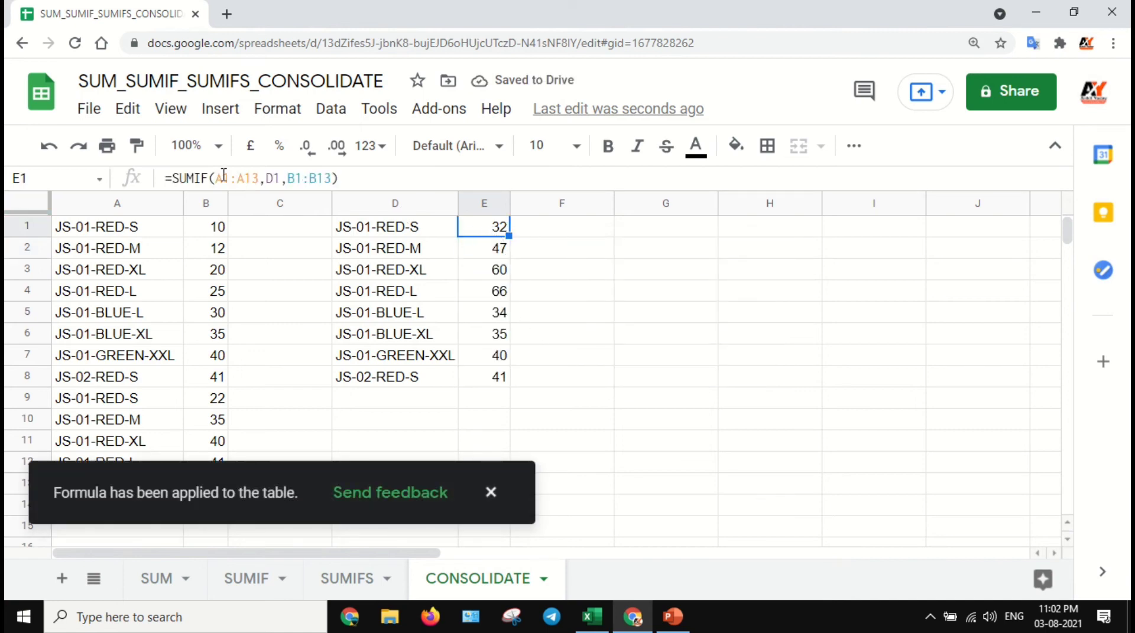
{"action": "left_click_drag", "start_coordinate": [217, 180], "coordinate": [258, 180]}
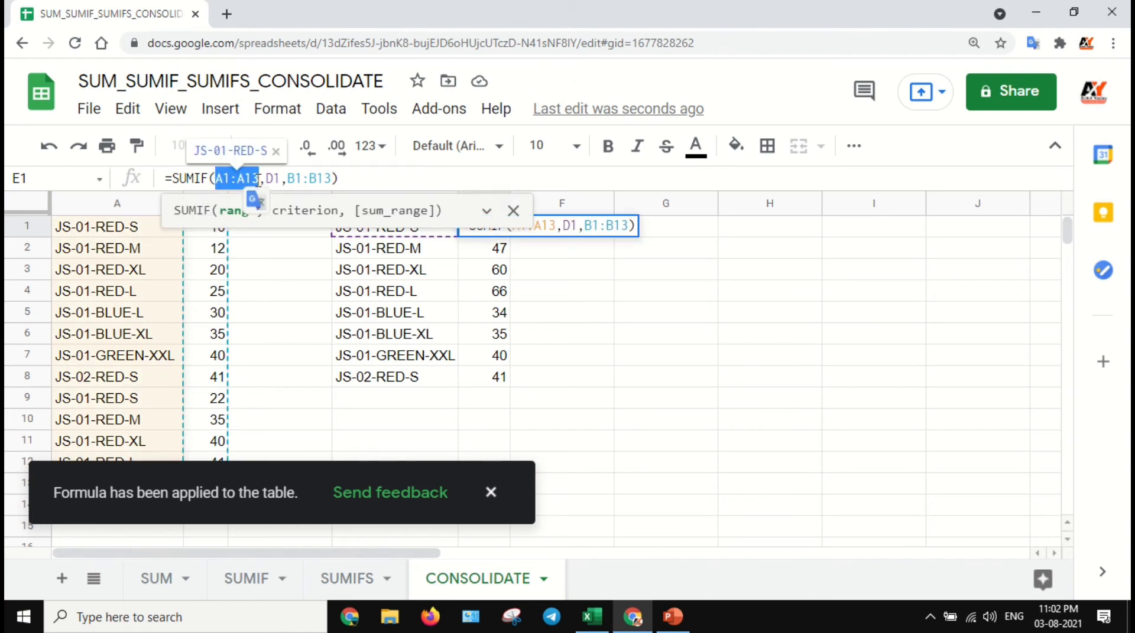
{"action": "key", "text": "F4"}
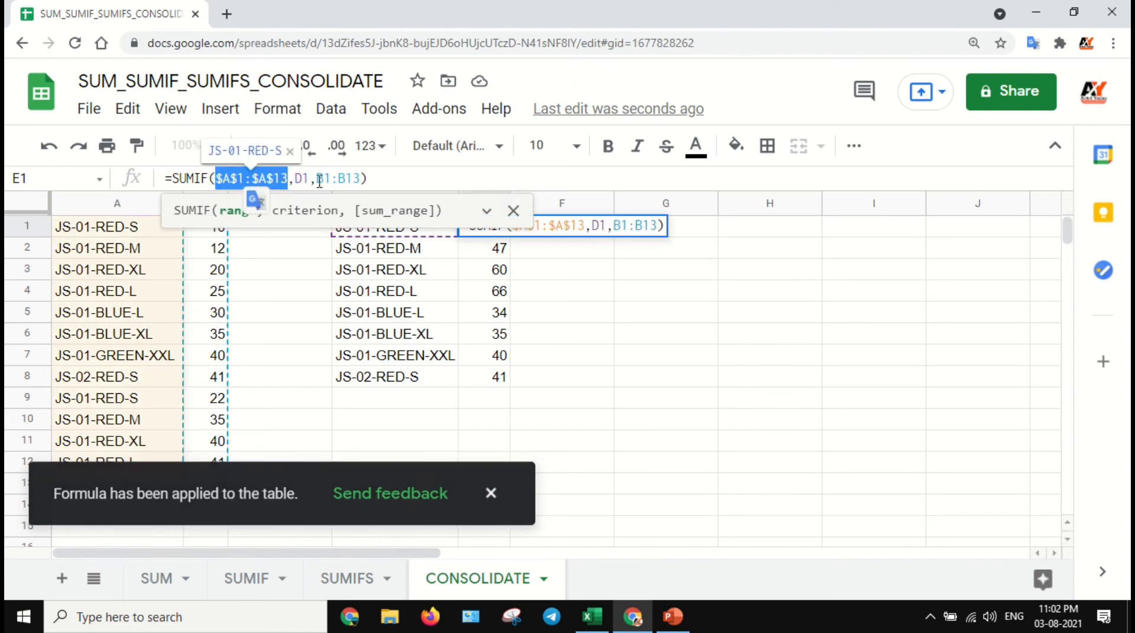
{"action": "left_click_drag", "start_coordinate": [317, 180], "coordinate": [360, 179]}
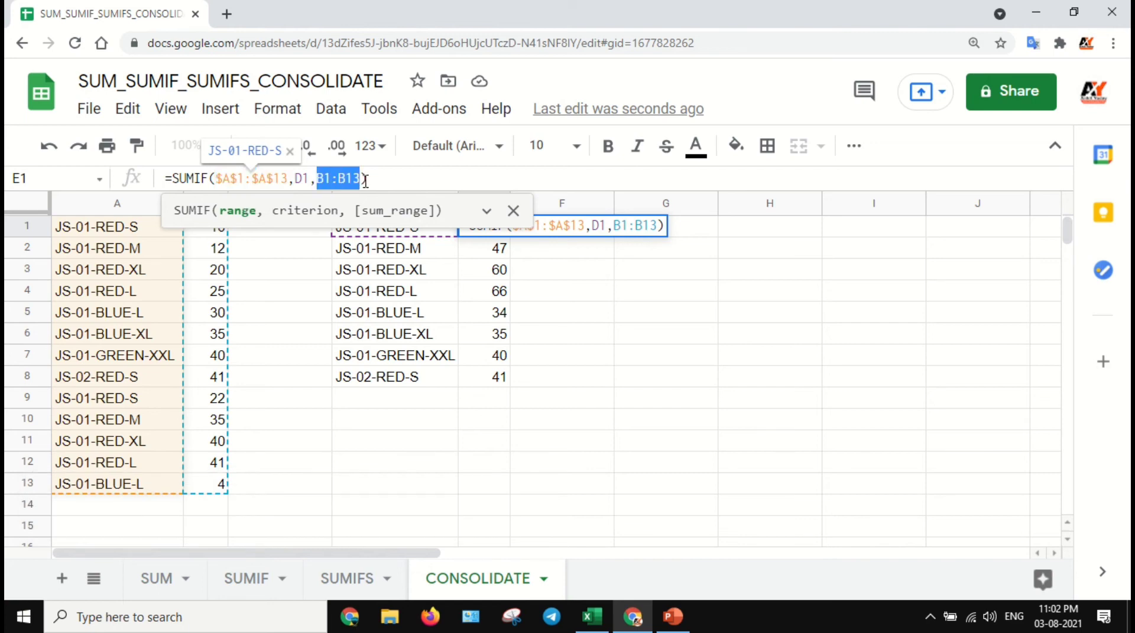
{"action": "key", "text": "F4"}
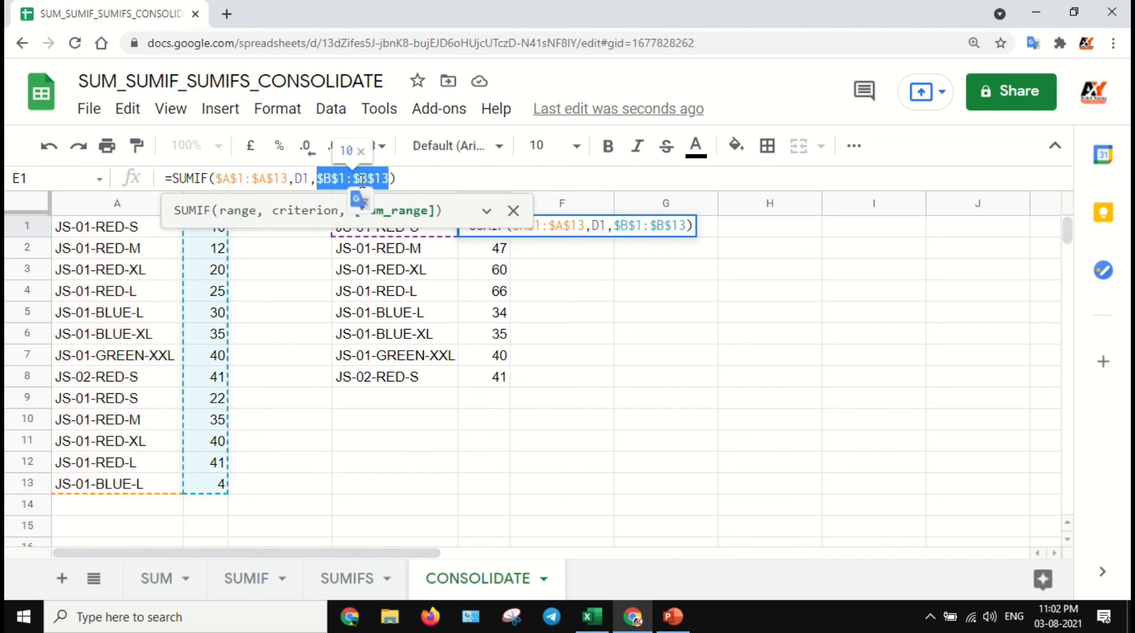
{"action": "key", "text": "Return"}
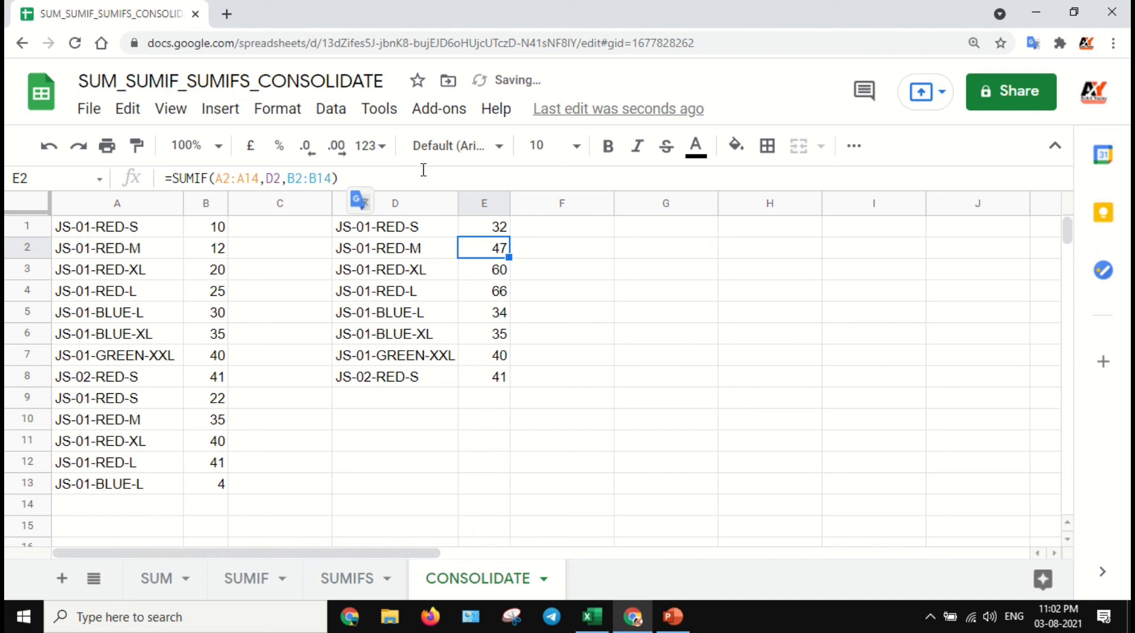
{"action": "left_click", "coordinate": [501, 226]}
{"action": "left_click", "coordinate": [496, 377], "text": "shift"}
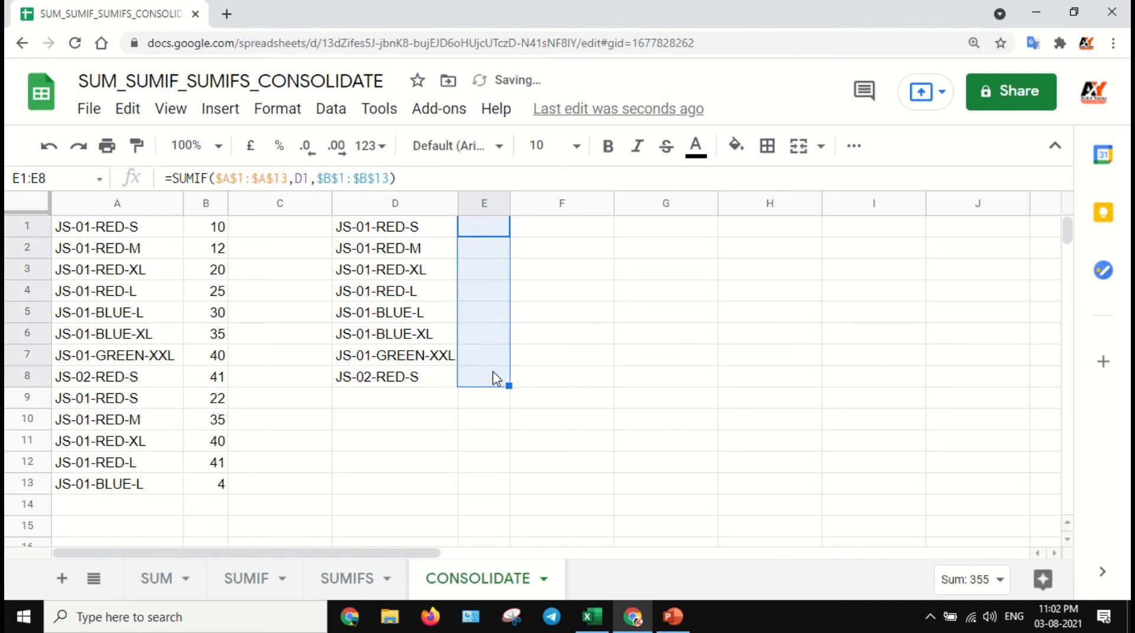
{"action": "left_click", "coordinate": [497, 231]}
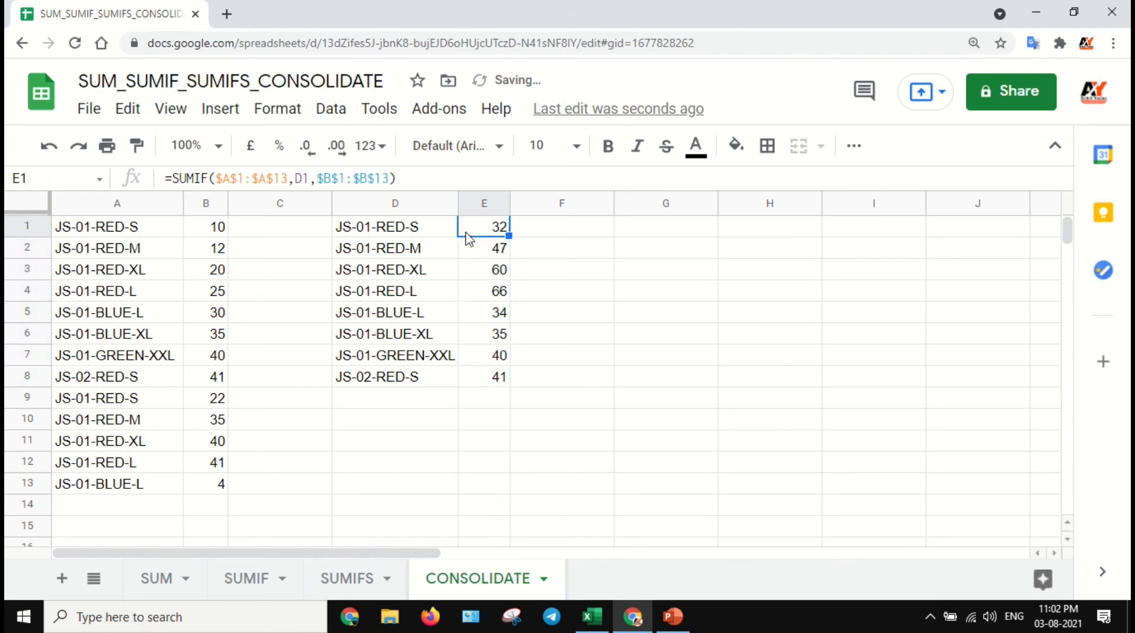
Find JS-01-RED-S in the sheet and check the sum of its quantities in B1 and B9 against E1
{"action": "left_click", "coordinate": [413, 233]}
{"action": "left_click", "coordinate": [499, 234]}
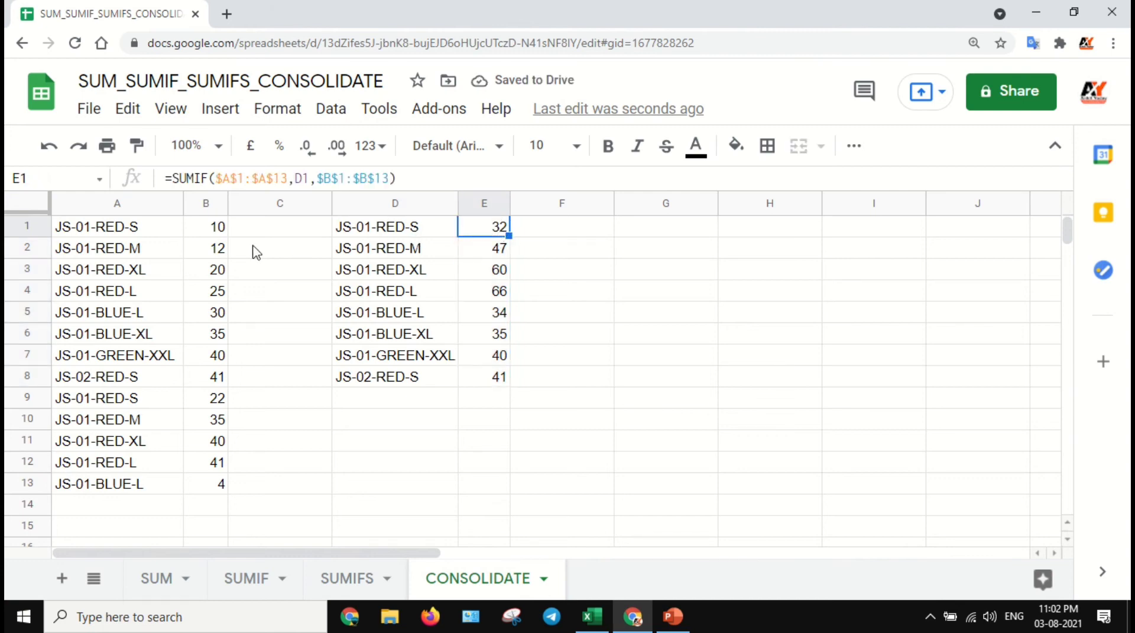
{"action": "left_click", "coordinate": [213, 232]}
{"action": "left_click", "coordinate": [420, 236]}
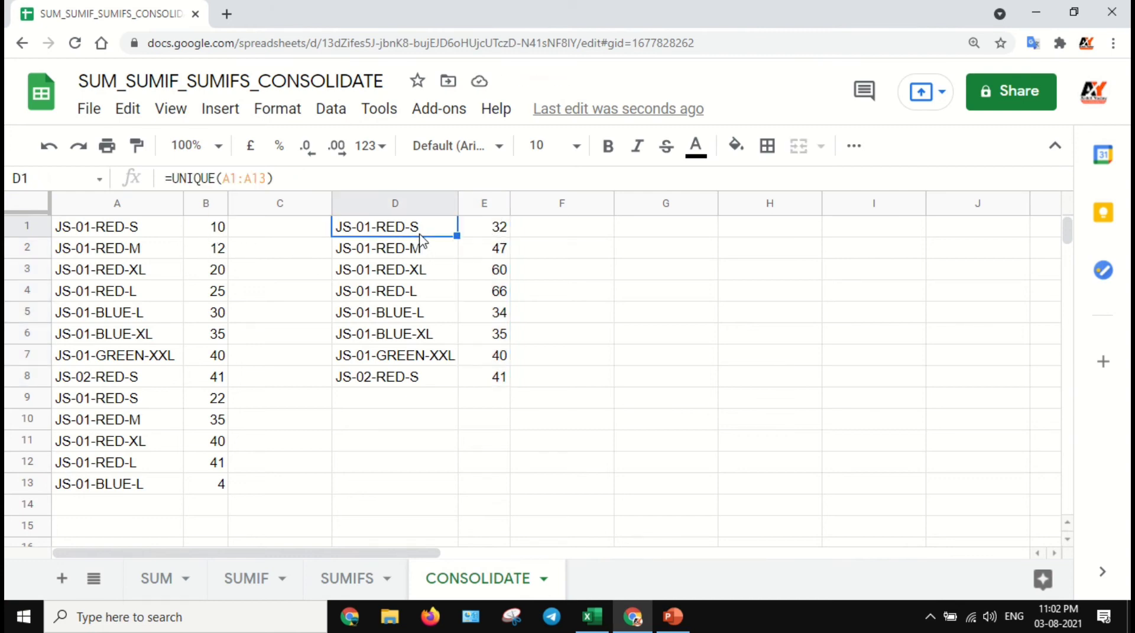
{"action": "key", "text": "ctrl+f"}
{"action": "type", "text": "JS-01-RED-S"}
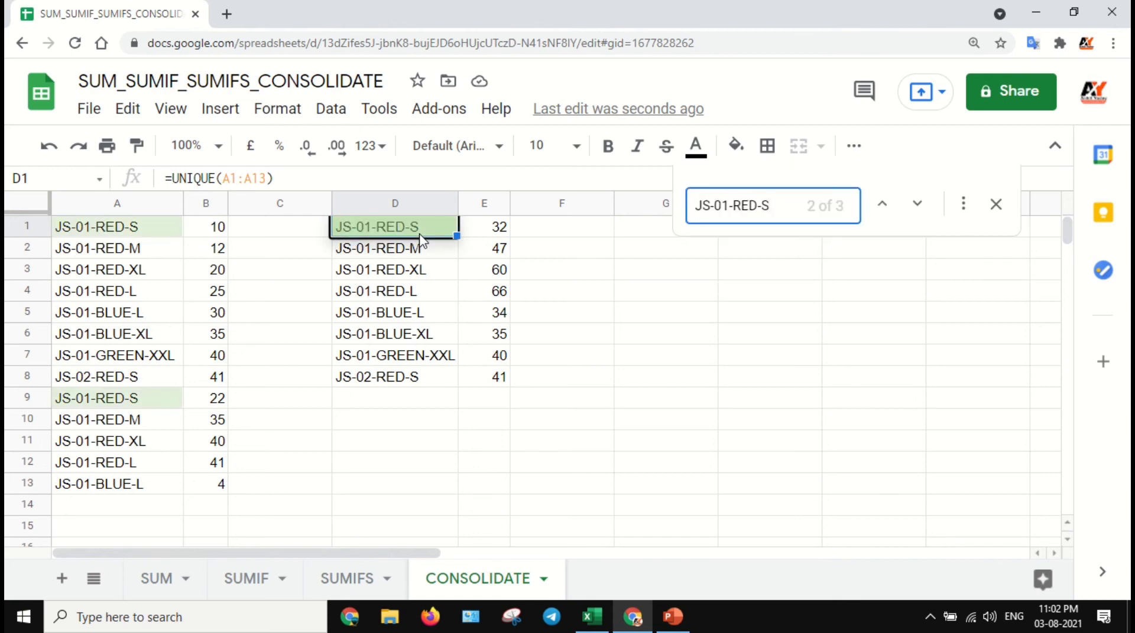
{"action": "left_click", "coordinate": [195, 234]}
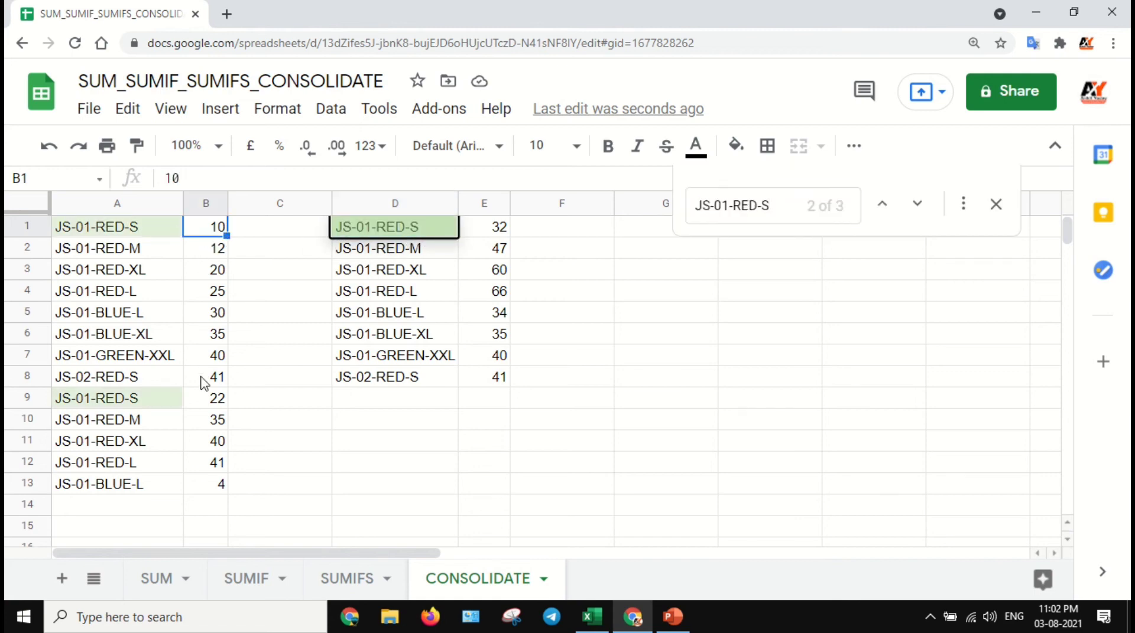
{"action": "left_click", "coordinate": [216, 399], "text": "ctrl"}
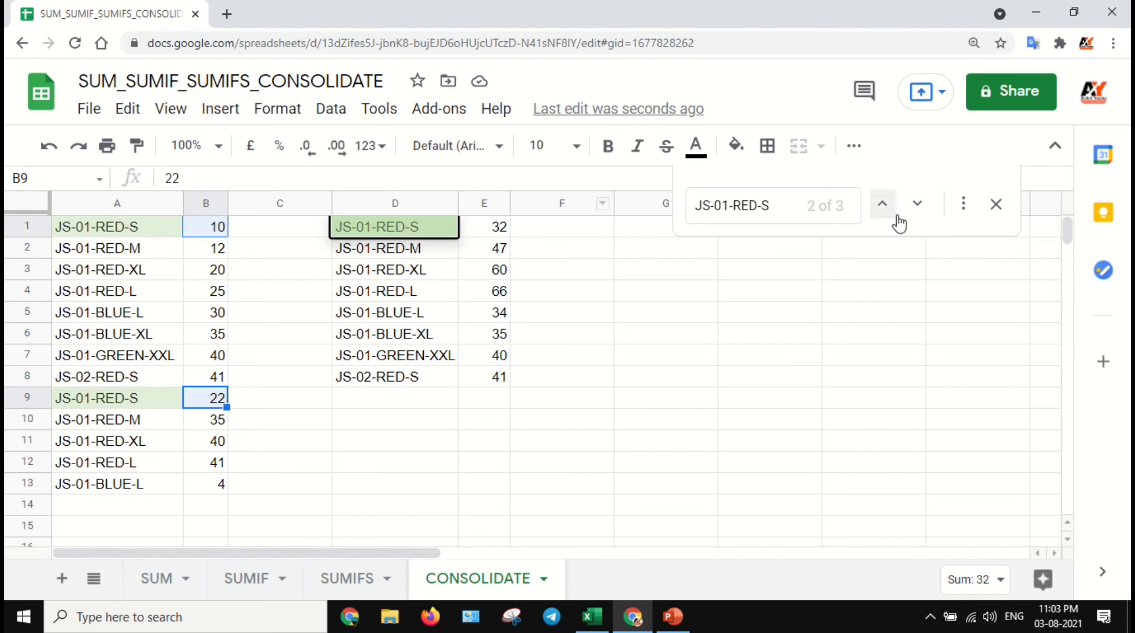
{"action": "left_click", "coordinate": [995, 204]}
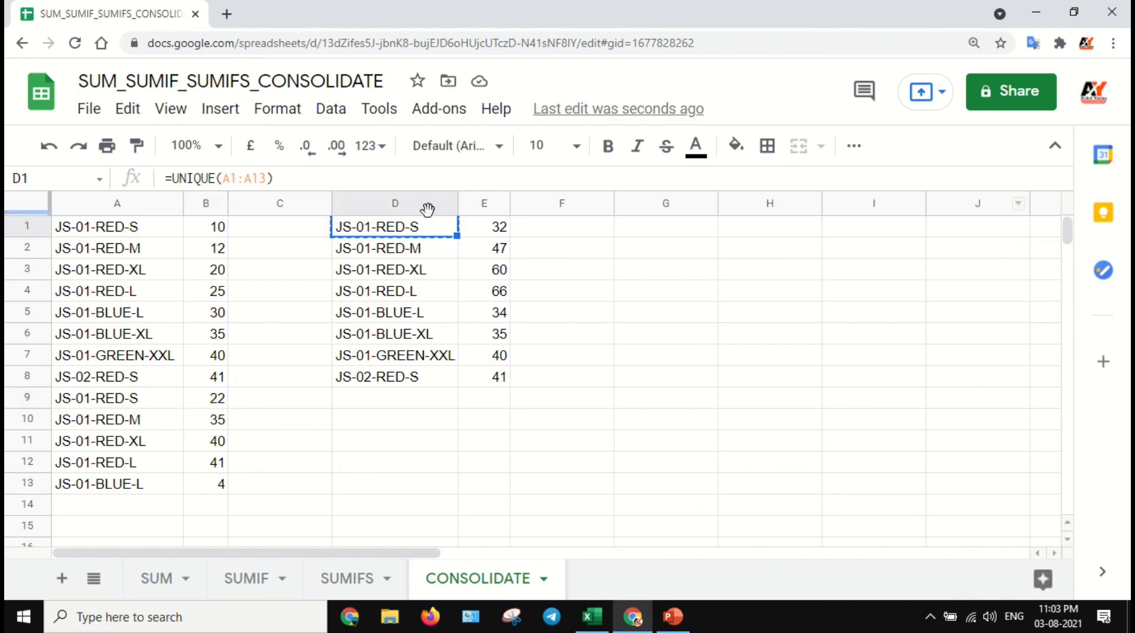
Clear the contents of columns D and E and switch back to the Excel workbook
{"action": "left_click_drag", "start_coordinate": [447, 204], "coordinate": [506, 211]}
{"action": "key", "text": "Delete"}
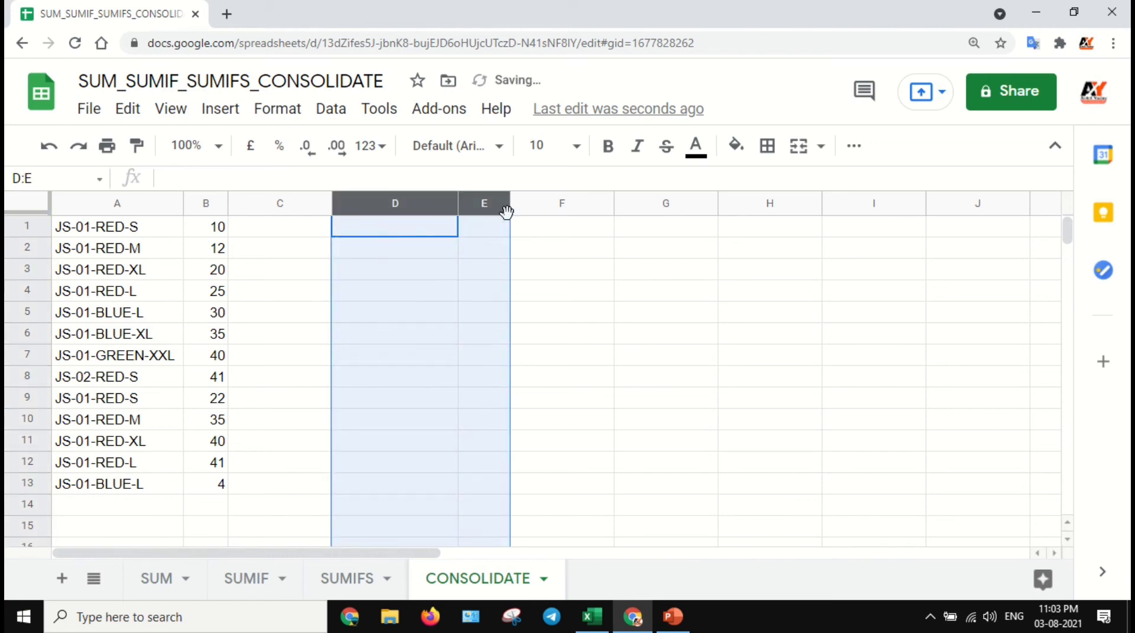
{"action": "left_click", "coordinate": [426, 228]}
{"action": "left_click", "coordinate": [591, 617]}
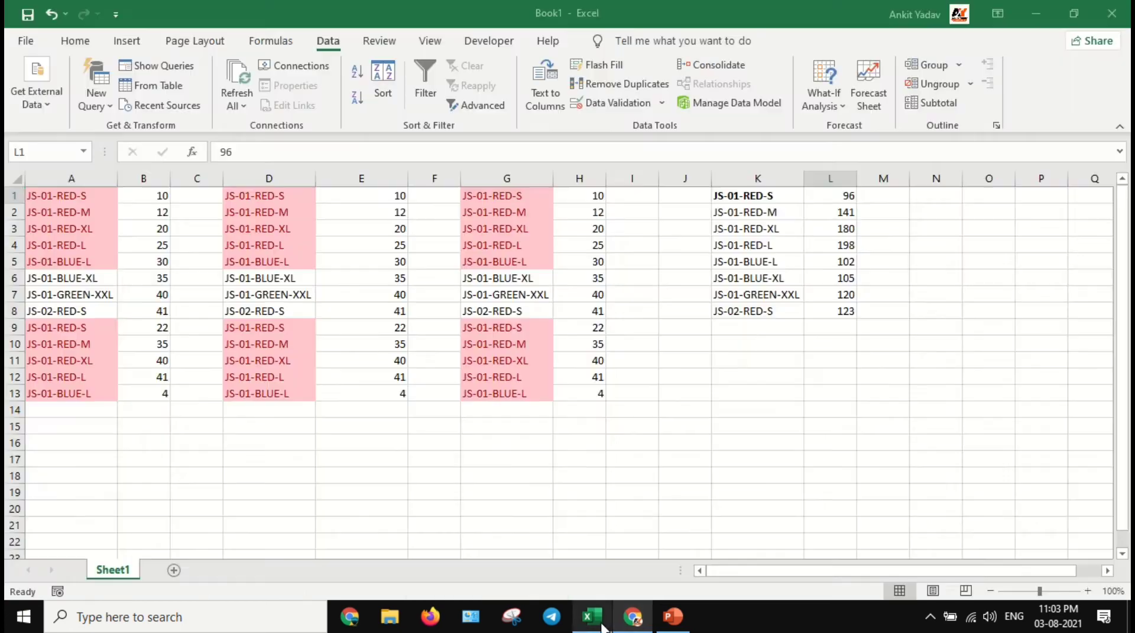
Copy D1:H13 from the Excel workbook into the Google Sheets CONSOLIDATE sheet at D1 and fit column G to its contents
{"action": "left_click", "coordinate": [287, 199]}
{"action": "left_click_drag", "start_coordinate": [287, 199], "coordinate": [387, 394]}
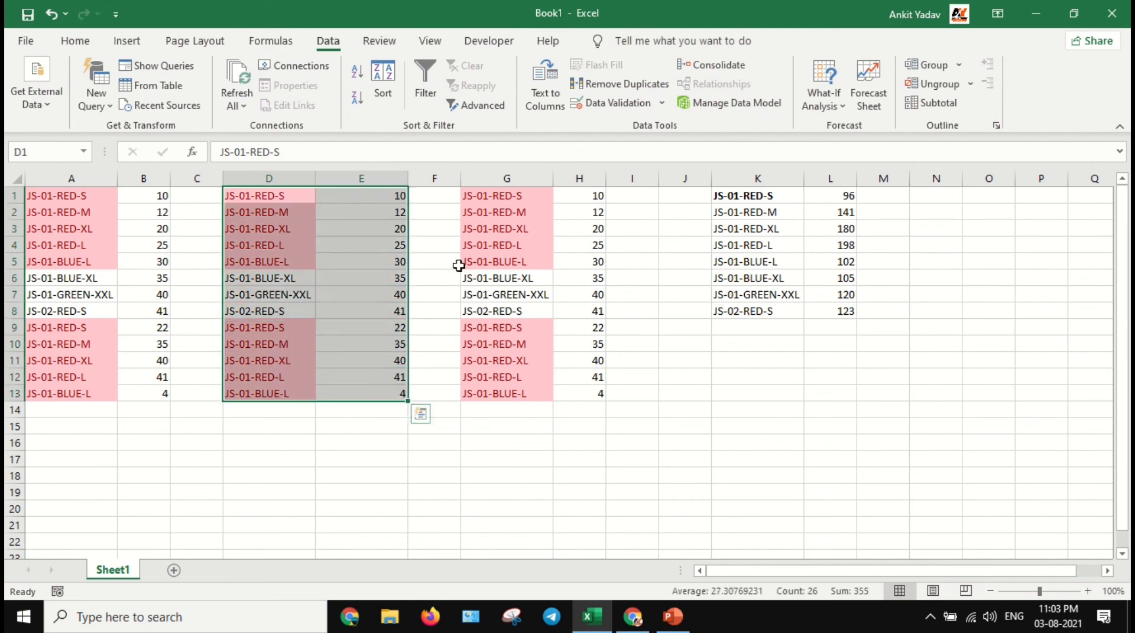
{"action": "left_click", "coordinate": [594, 394], "text": "shift"}
{"action": "key", "text": "ctrl+c"}
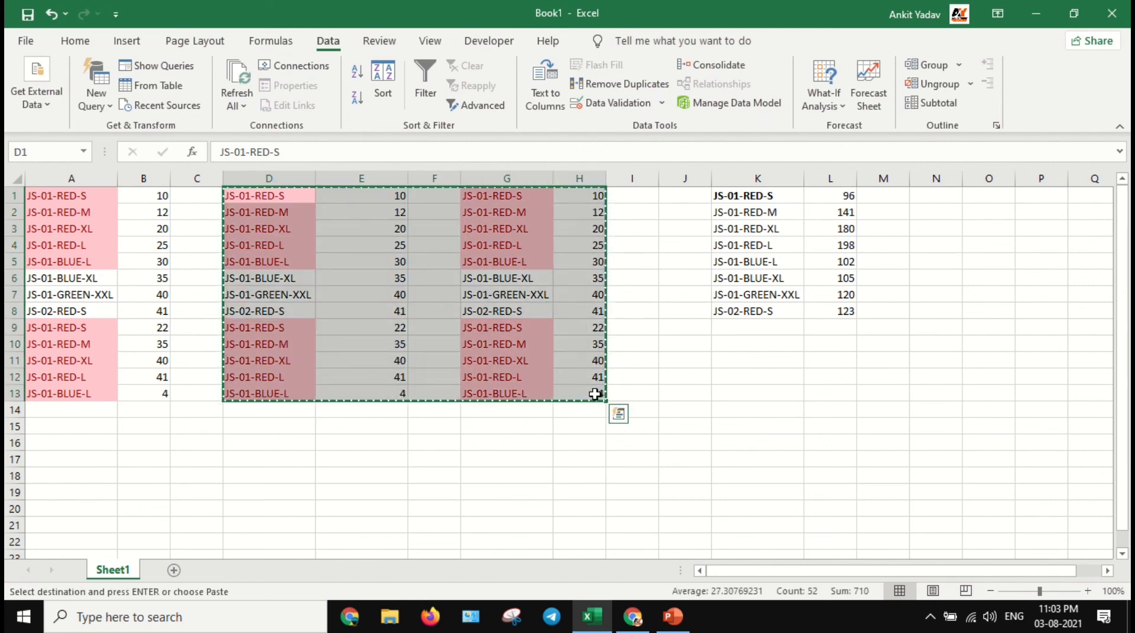
{"action": "key", "text": "alt+Tab"}
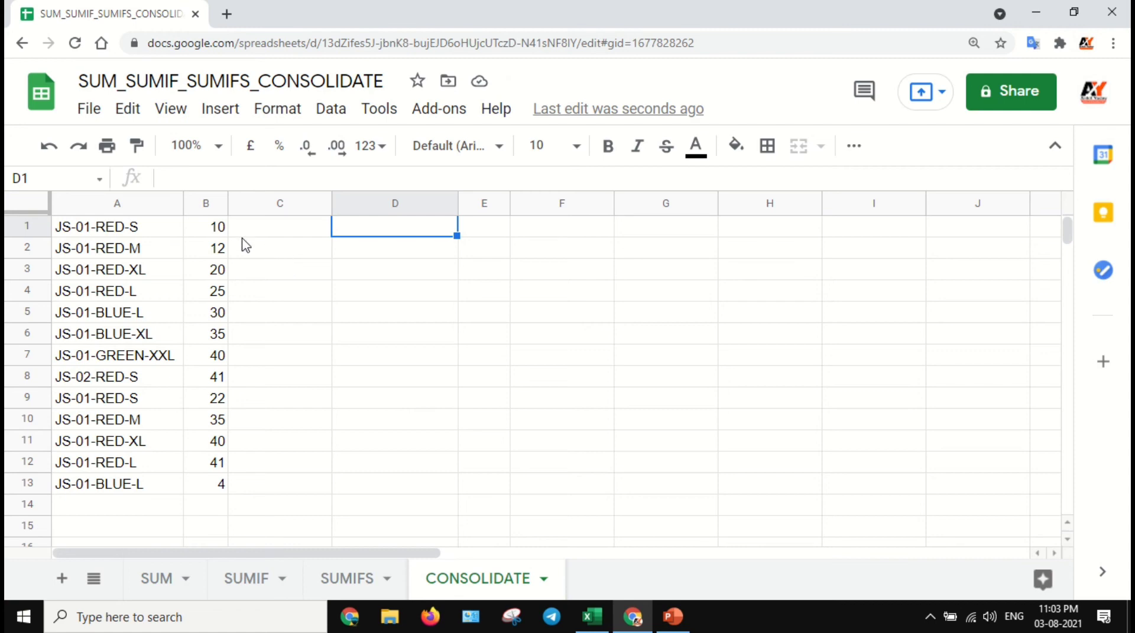
{"action": "key", "text": "ctrl+v"}
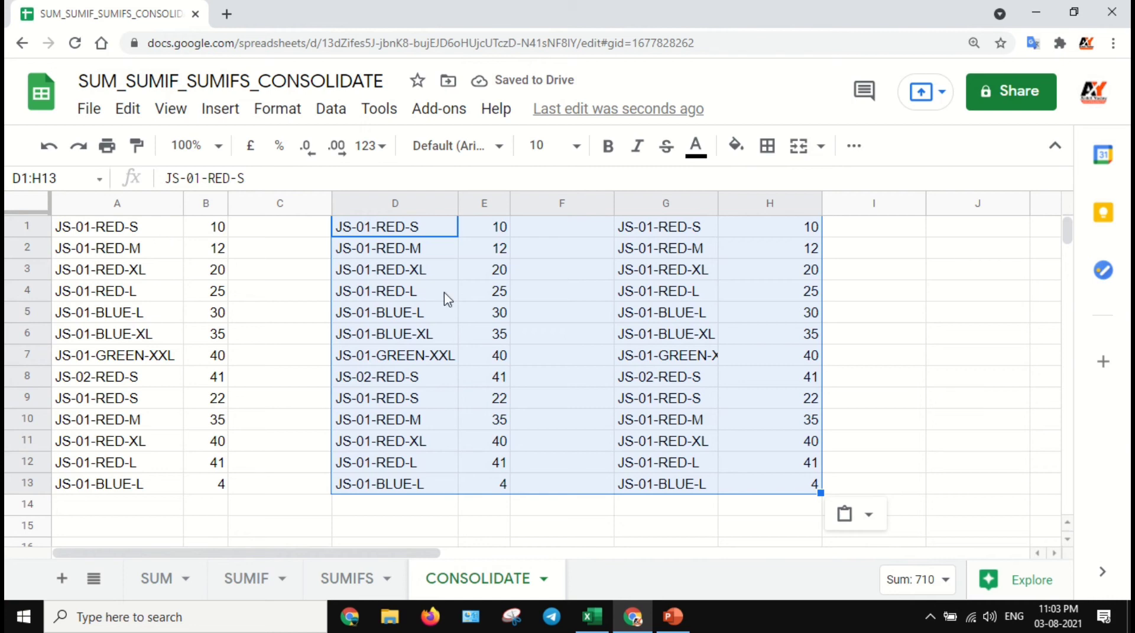
{"action": "left_click_drag", "start_coordinate": [716, 200], "coordinate": [715, 200]}
{"action": "double_click", "coordinate": [715, 200]}
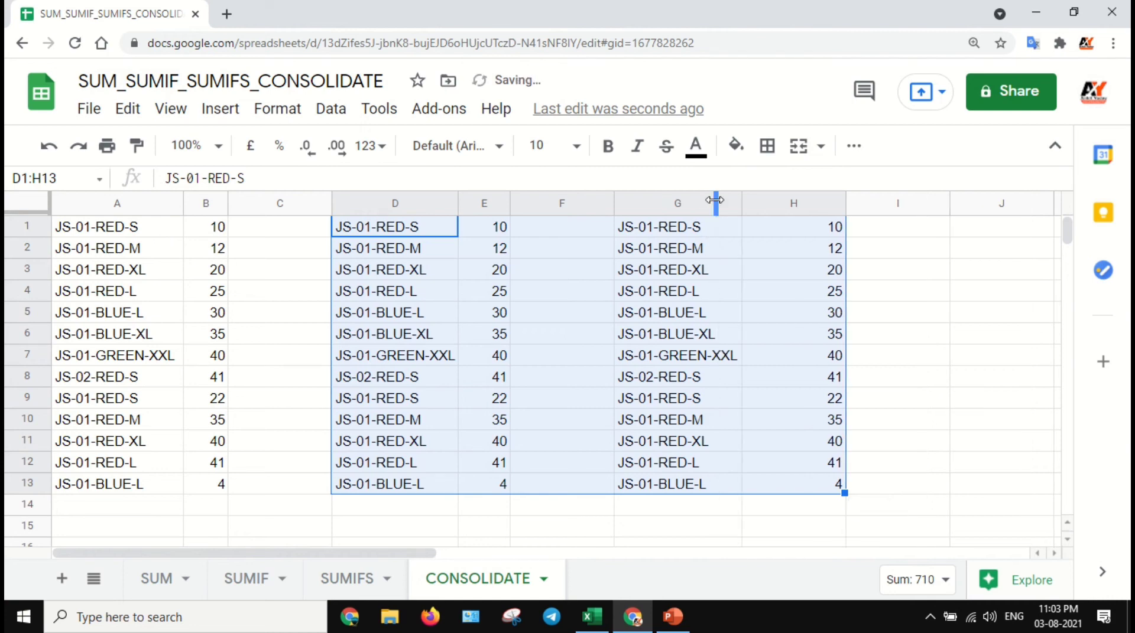
Narrow columns A, B, D, E, G and H together to one equal width
{"action": "left_click", "coordinate": [145, 207]}
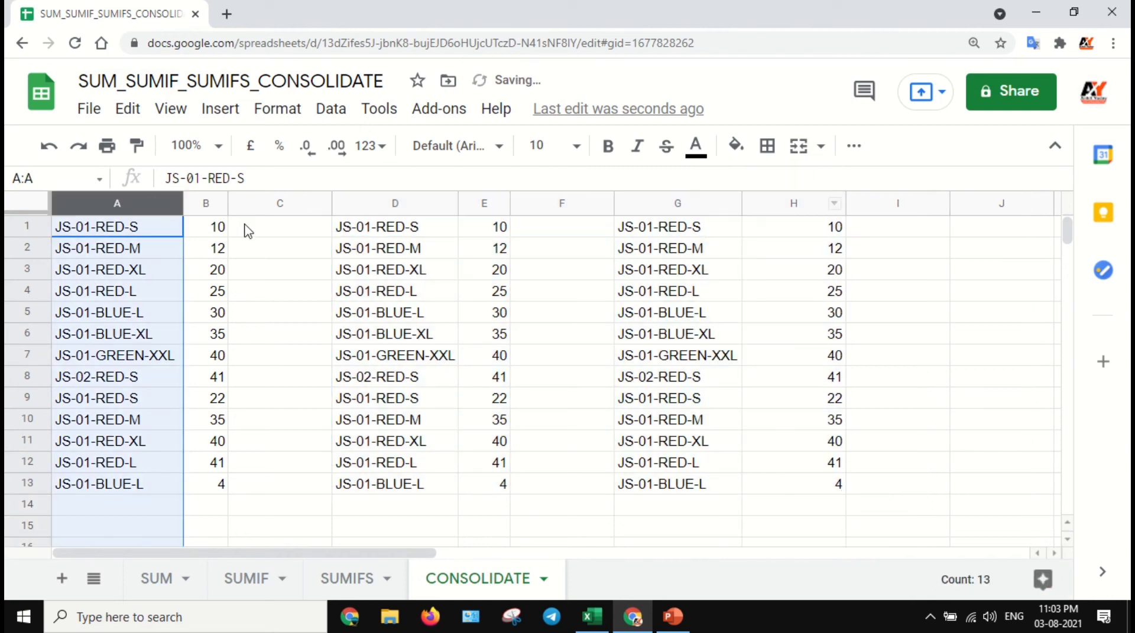
{"action": "left_click", "coordinate": [198, 206], "text": "shift"}
{"action": "left_click", "coordinate": [387, 204], "text": "ctrl"}
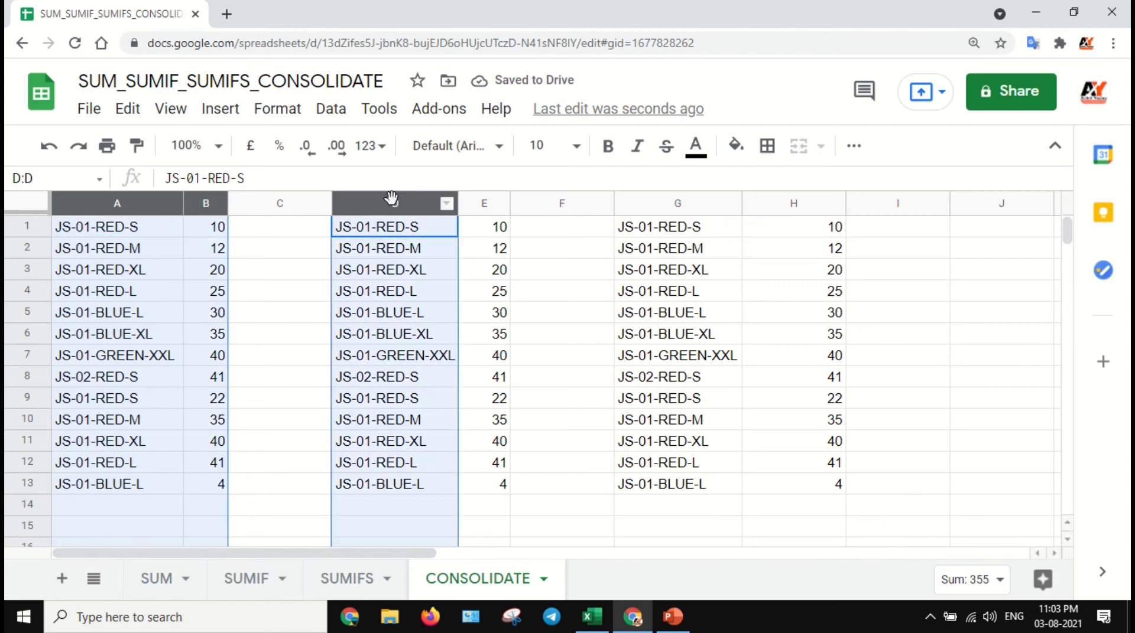
{"action": "left_click", "coordinate": [487, 201], "text": "ctrl"}
{"action": "left_click", "coordinate": [656, 204], "text": "ctrl"}
{"action": "left_click", "coordinate": [783, 207], "text": "ctrl"}
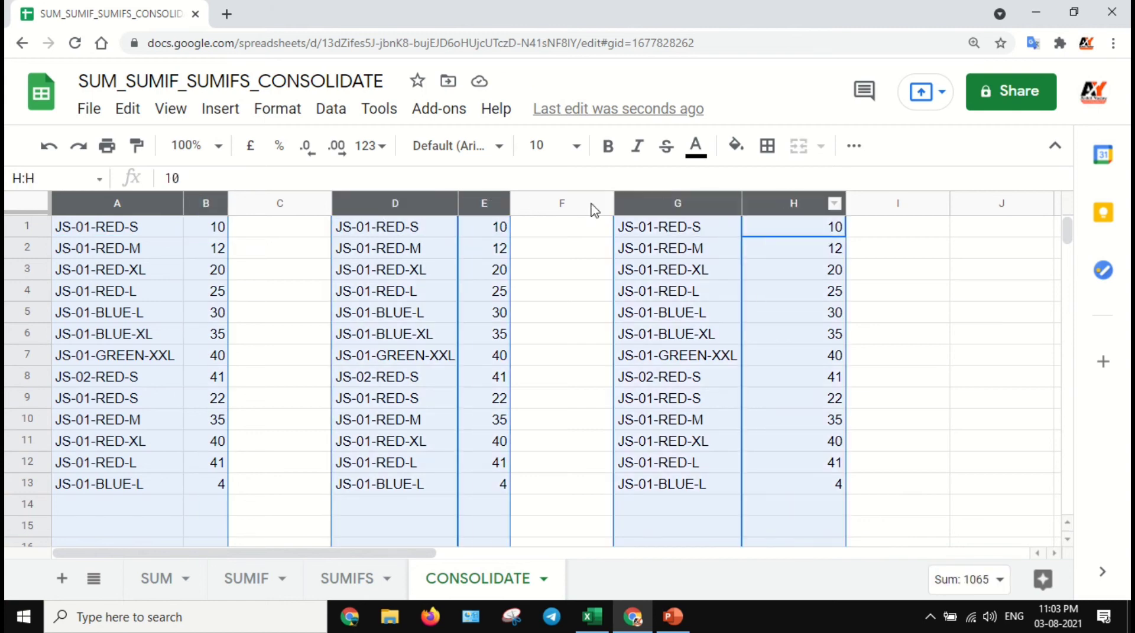
{"action": "left_click_drag", "start_coordinate": [456, 203], "coordinate": [389, 203]}
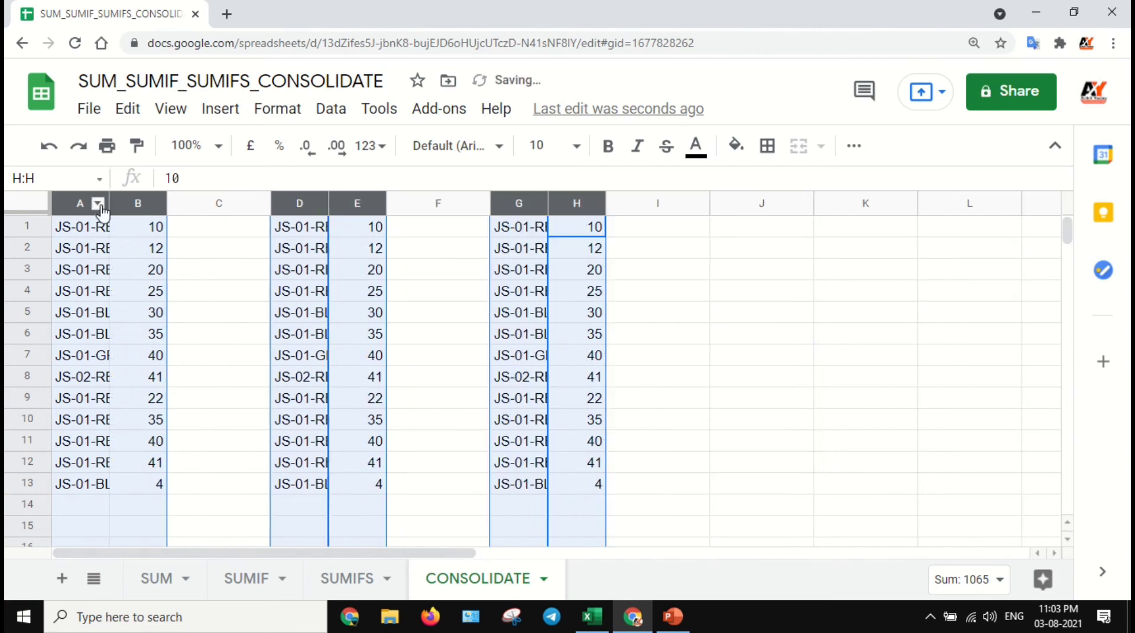
Fit columns A, D and G to their product codes and narrow the blank spacer columns C and F
{"action": "left_click", "coordinate": [102, 234]}
{"action": "double_click", "coordinate": [109, 203]}
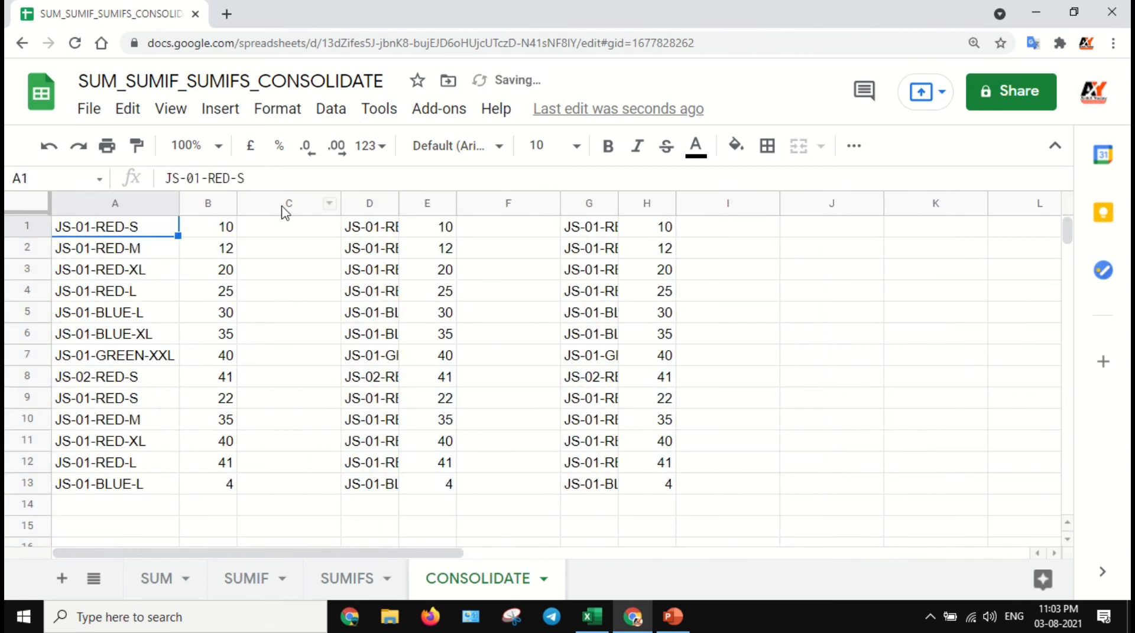
{"action": "left_click", "coordinate": [286, 204]}
{"action": "left_click_drag", "start_coordinate": [340, 203], "coordinate": [286, 201]}
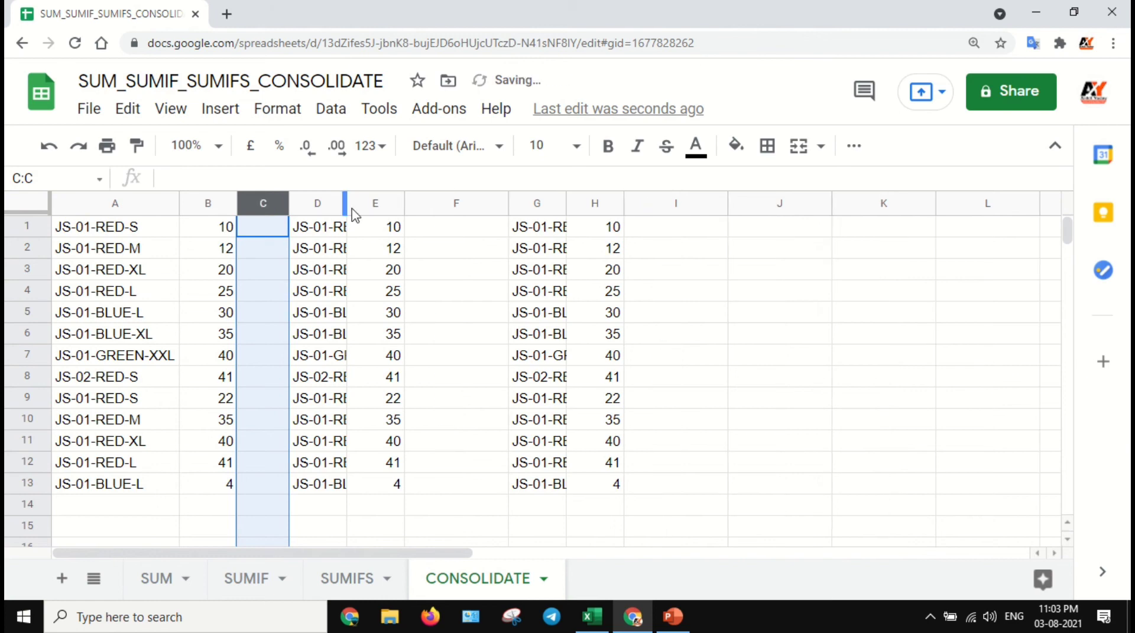
{"action": "double_click", "coordinate": [345, 197]}
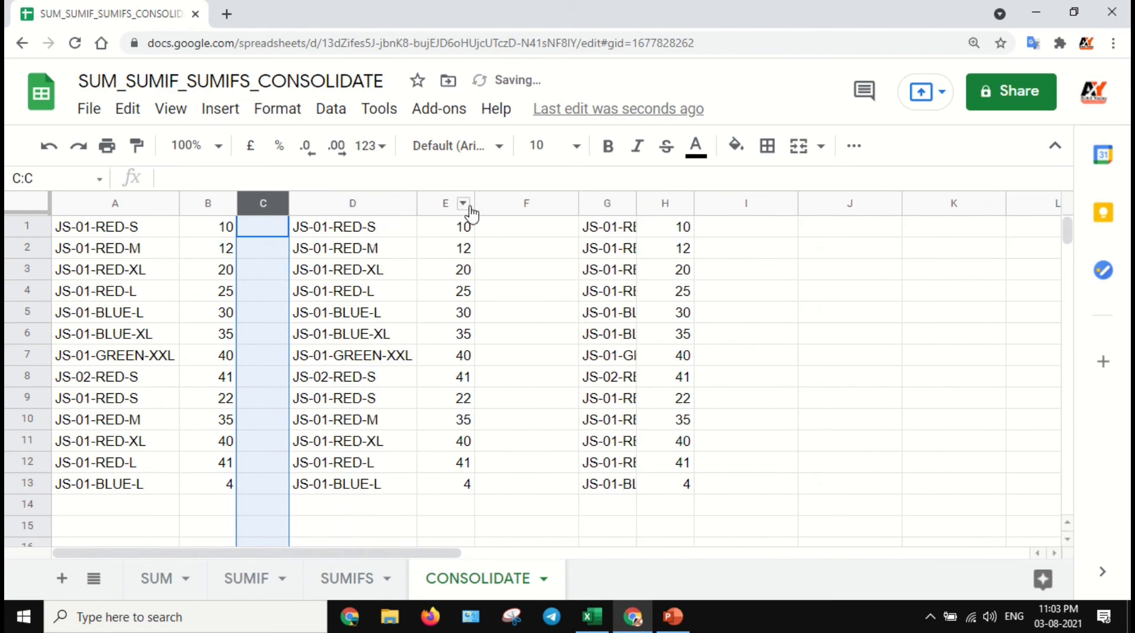
{"action": "left_click", "coordinate": [626, 203]}
{"action": "double_click", "coordinate": [635, 197]}
{"action": "left_click", "coordinate": [905, 232]}
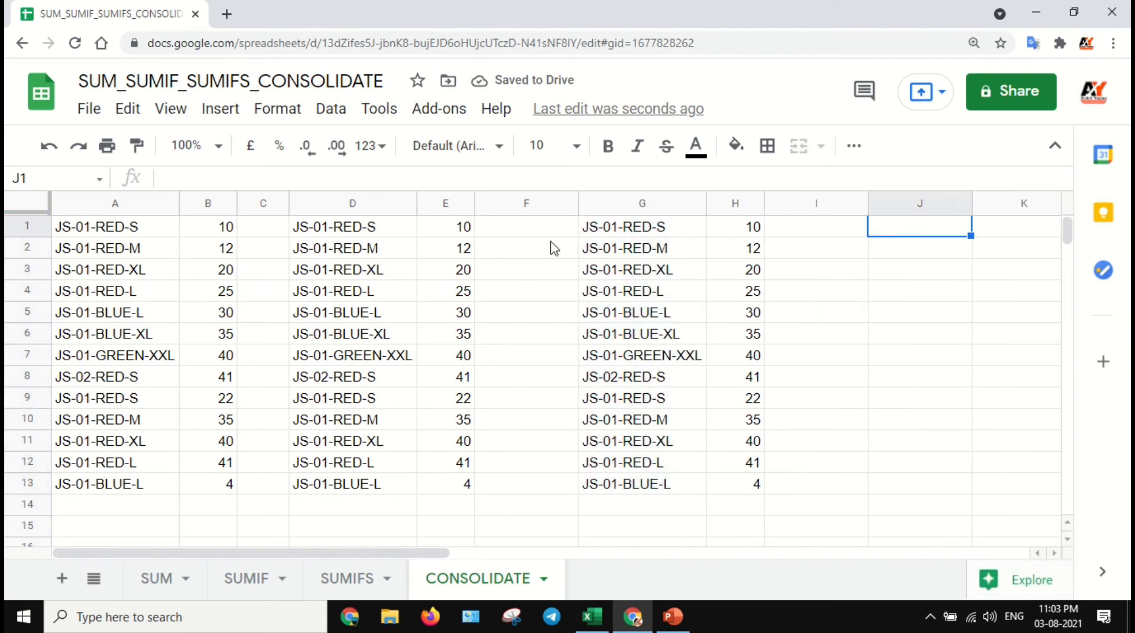
{"action": "left_click_drag", "start_coordinate": [577, 203], "coordinate": [523, 204]}
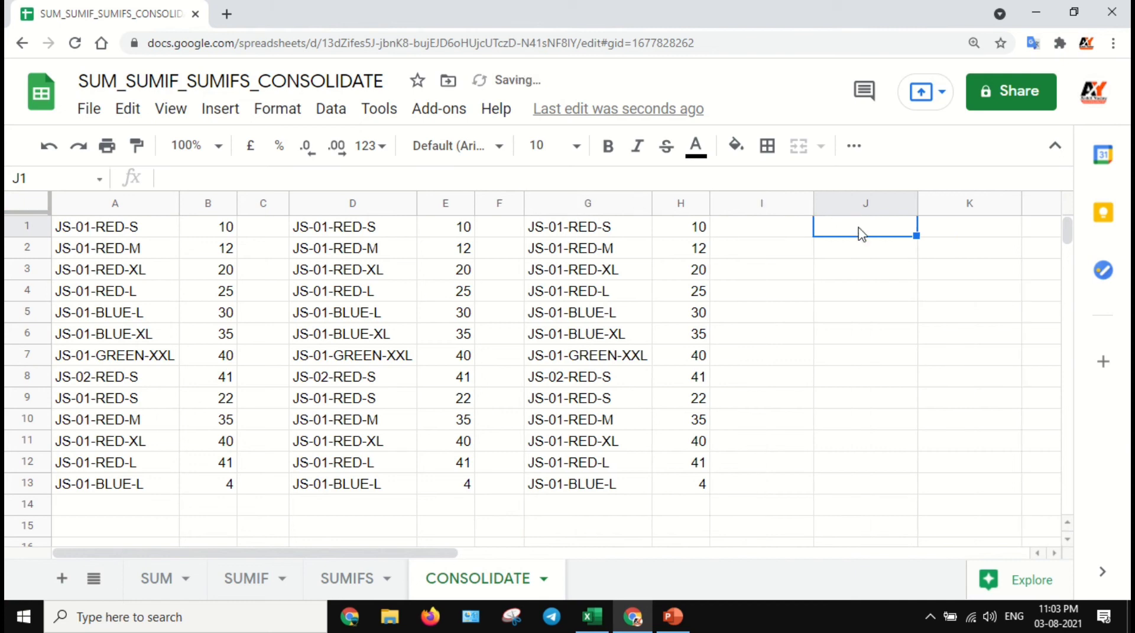
Review the source columns and the consolidated list starting at K1 in the Excel workbook, then return to Google Sheets
{"action": "left_click", "coordinate": [672, 619]}
{"action": "left_click", "coordinate": [646, 619]}
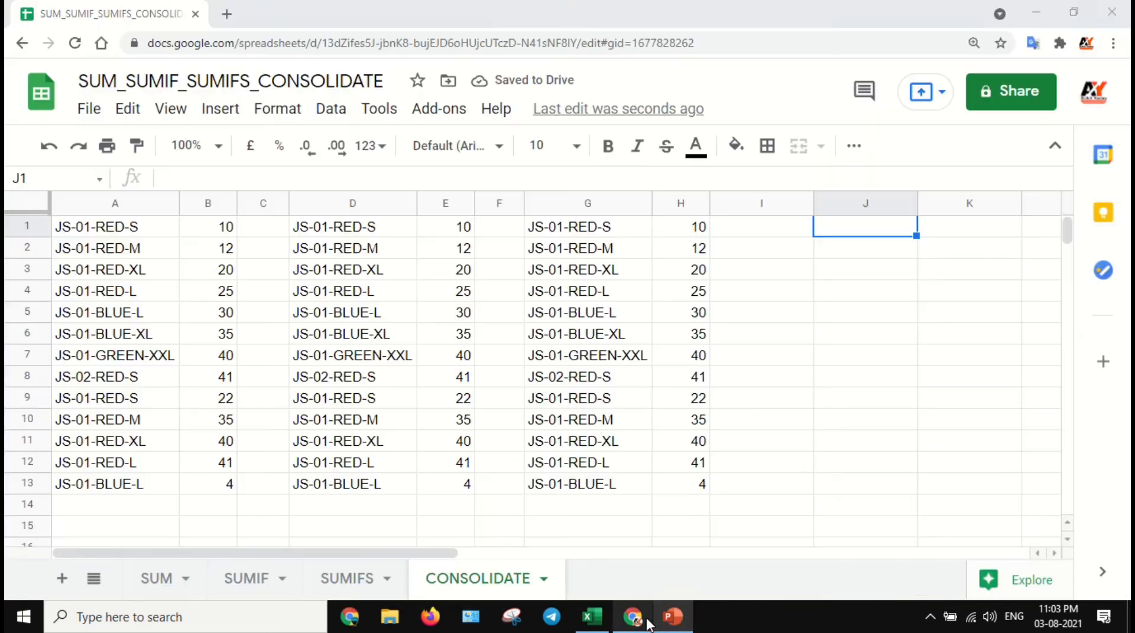
{"action": "left_click", "coordinate": [591, 617]}
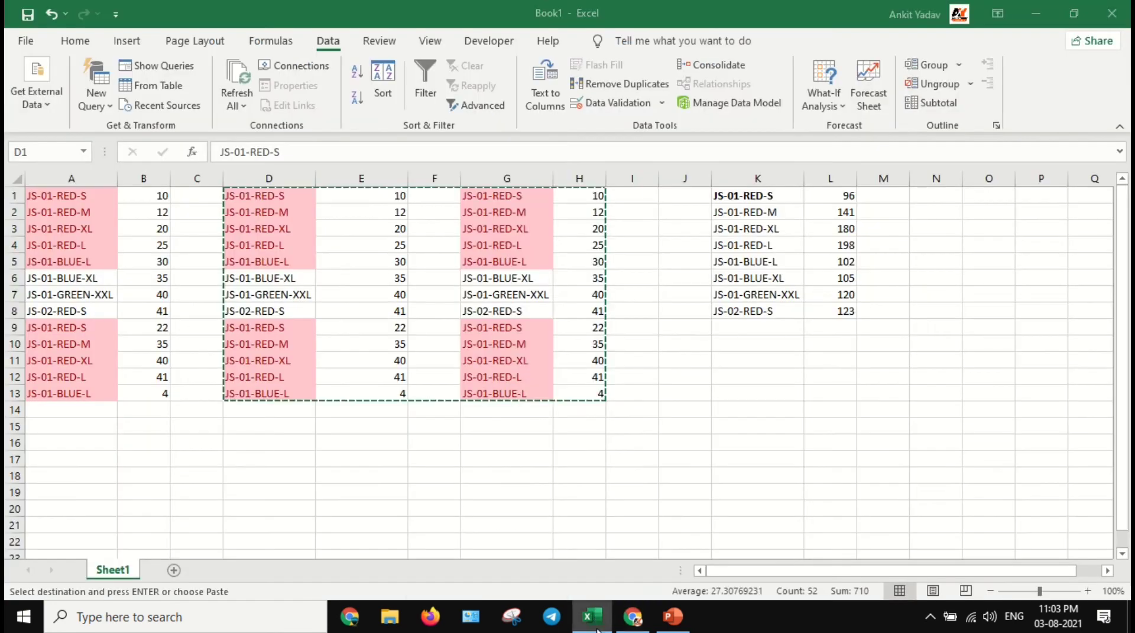
{"action": "left_click_drag", "start_coordinate": [760, 199], "coordinate": [764, 205]}
{"action": "left_click", "coordinate": [763, 198]}
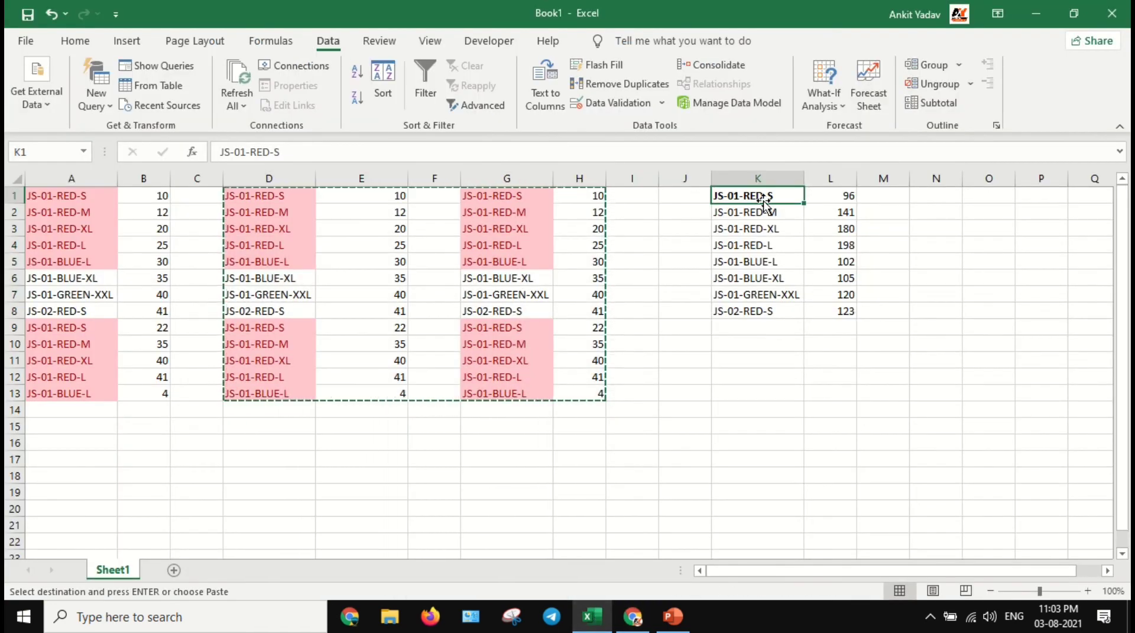
{"action": "left_click_drag", "start_coordinate": [89, 180], "coordinate": [127, 183]}
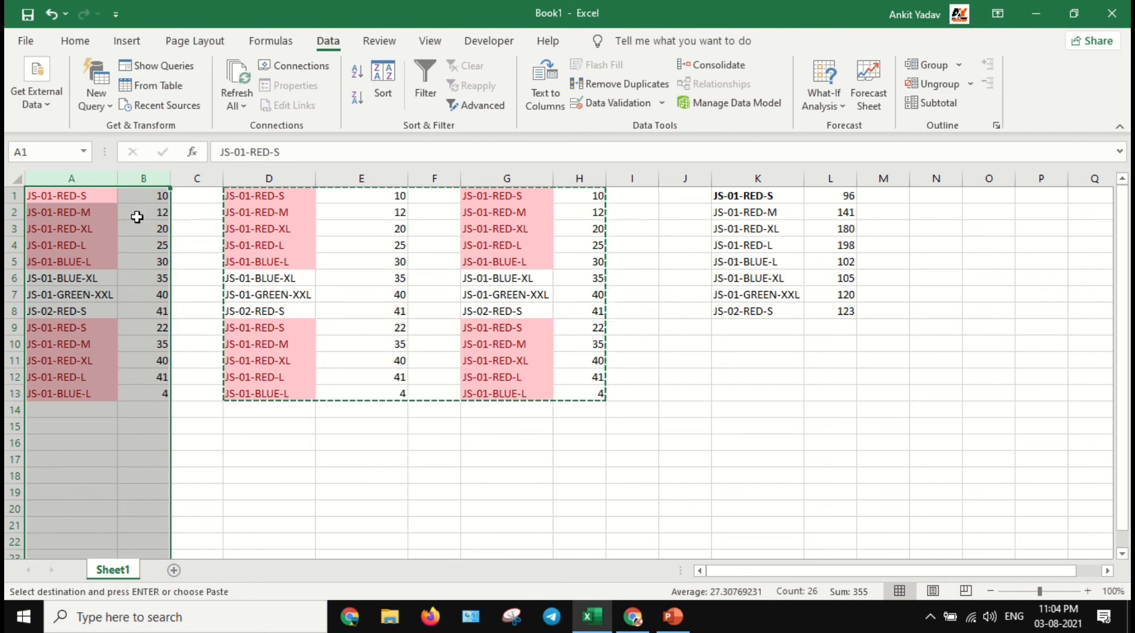
{"action": "left_click", "coordinate": [764, 198]}
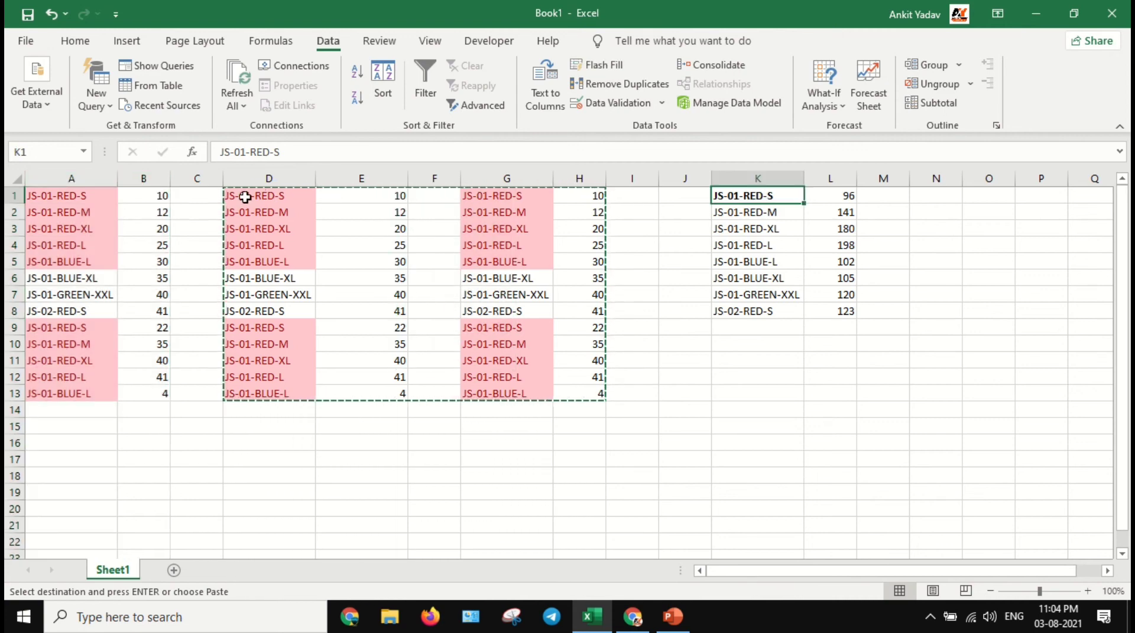
{"action": "left_click_drag", "start_coordinate": [108, 179], "coordinate": [558, 179]}
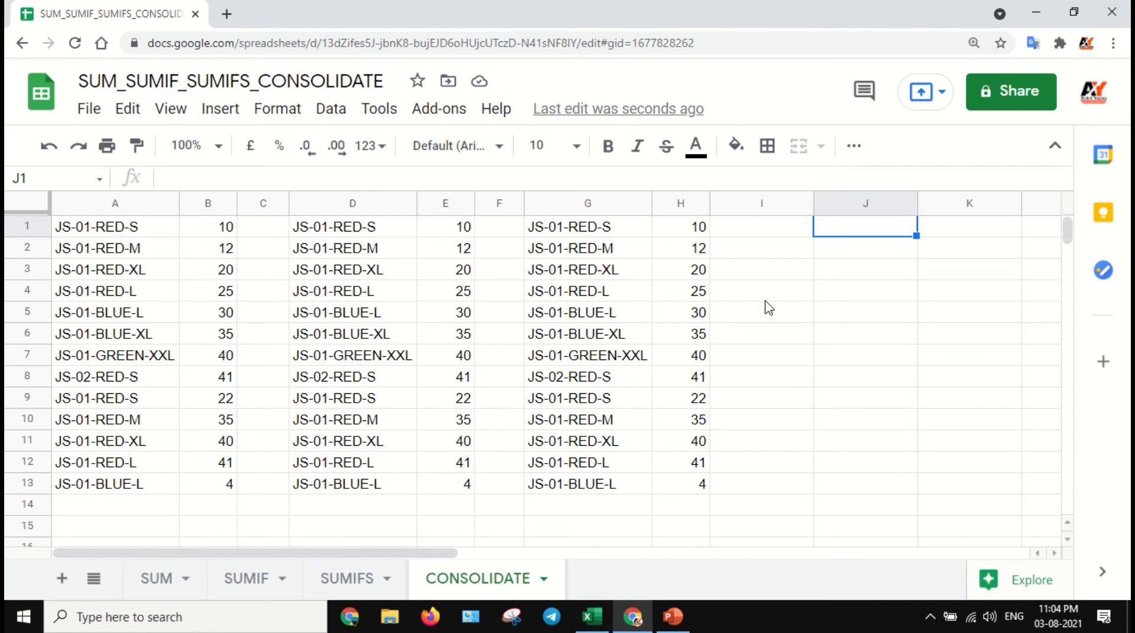
Highlight the three product code ranges A1:A13, D1:D13 and G1:G13 together
{"action": "left_click", "coordinate": [147, 231]}
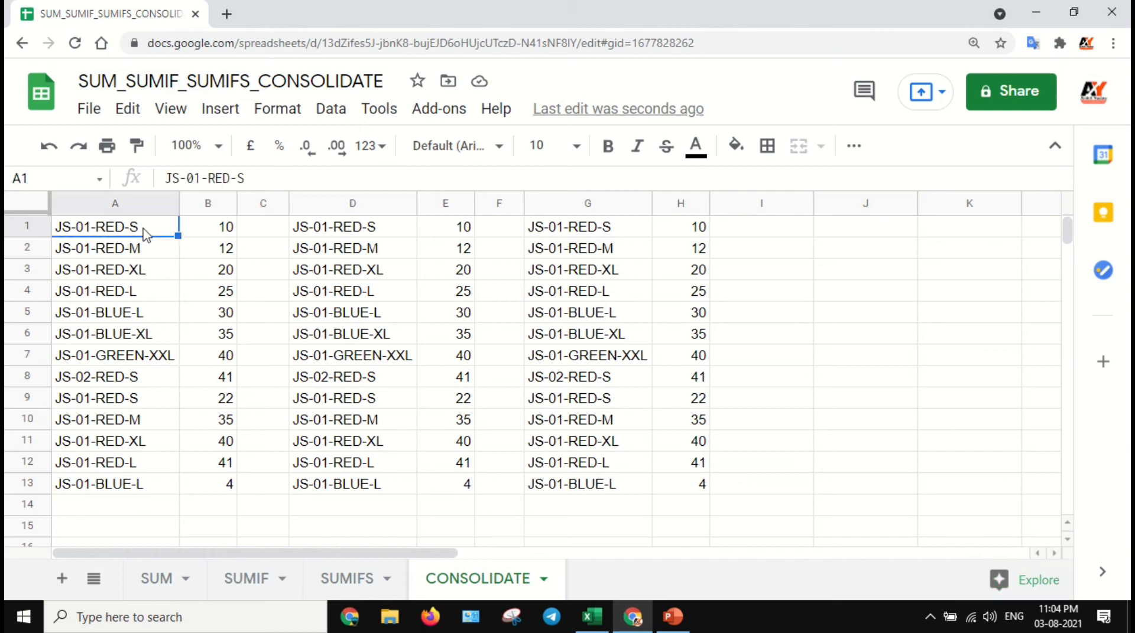
{"action": "left_click", "coordinate": [151, 488], "text": "shift"}
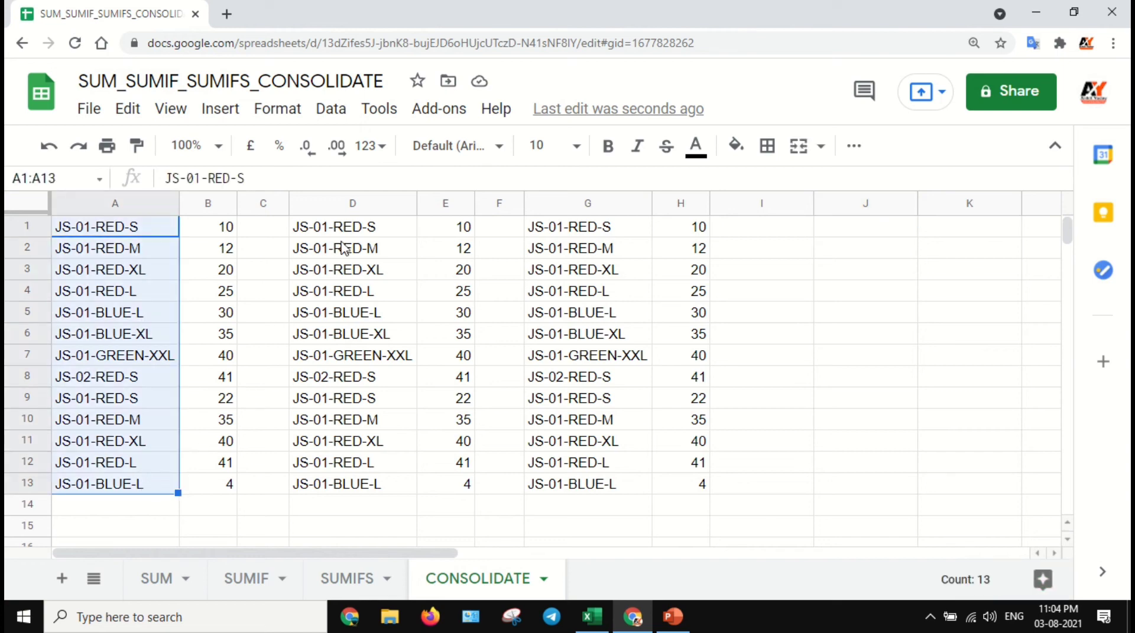
{"action": "left_click", "coordinate": [355, 231], "text": "ctrl"}
{"action": "left_click", "coordinate": [356, 485], "text": "ctrl"}
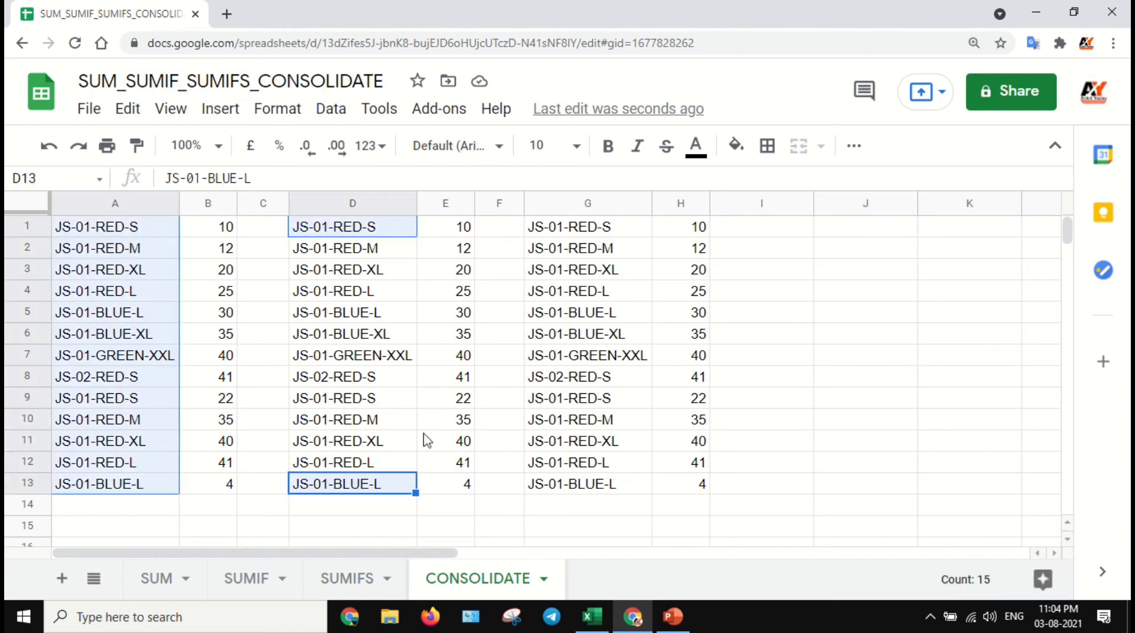
{"action": "left_click_drag", "start_coordinate": [357, 229], "coordinate": [366, 485]}
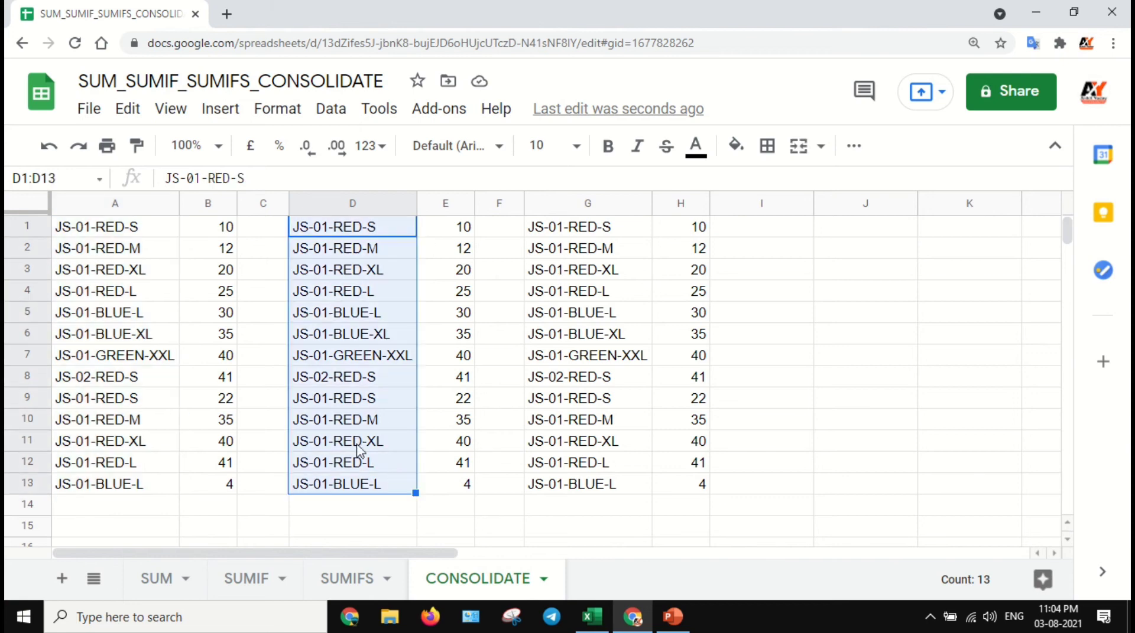
{"action": "left_click_drag", "start_coordinate": [136, 233], "coordinate": [137, 486]}
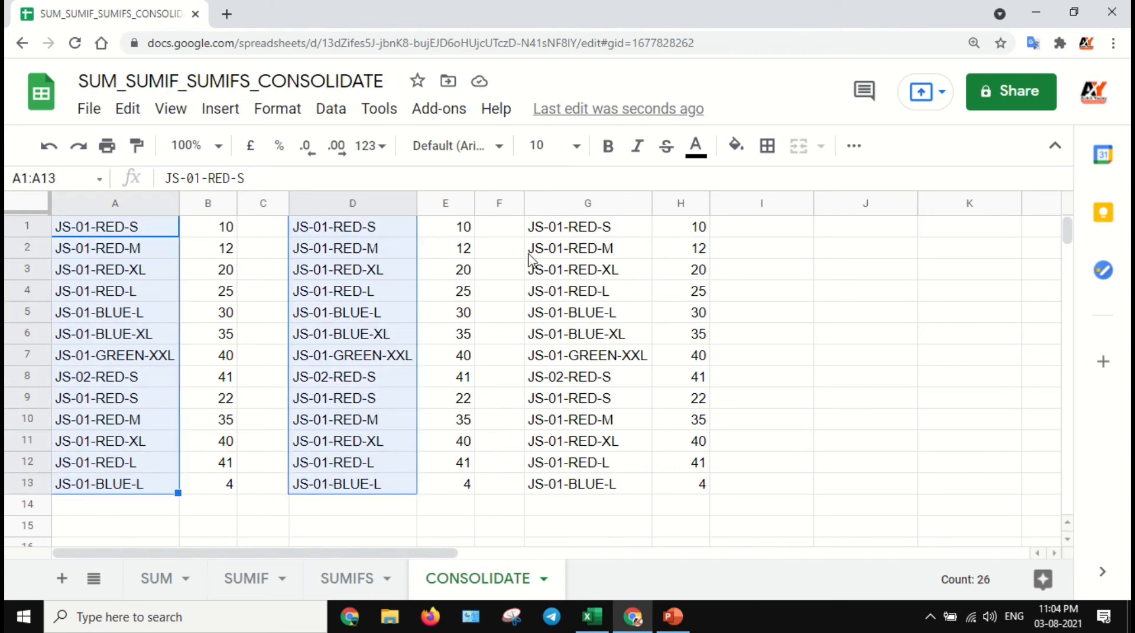
{"action": "left_click", "coordinate": [569, 236], "text": "ctrl"}
{"action": "left_click_drag", "start_coordinate": [574, 268], "coordinate": [576, 491]}
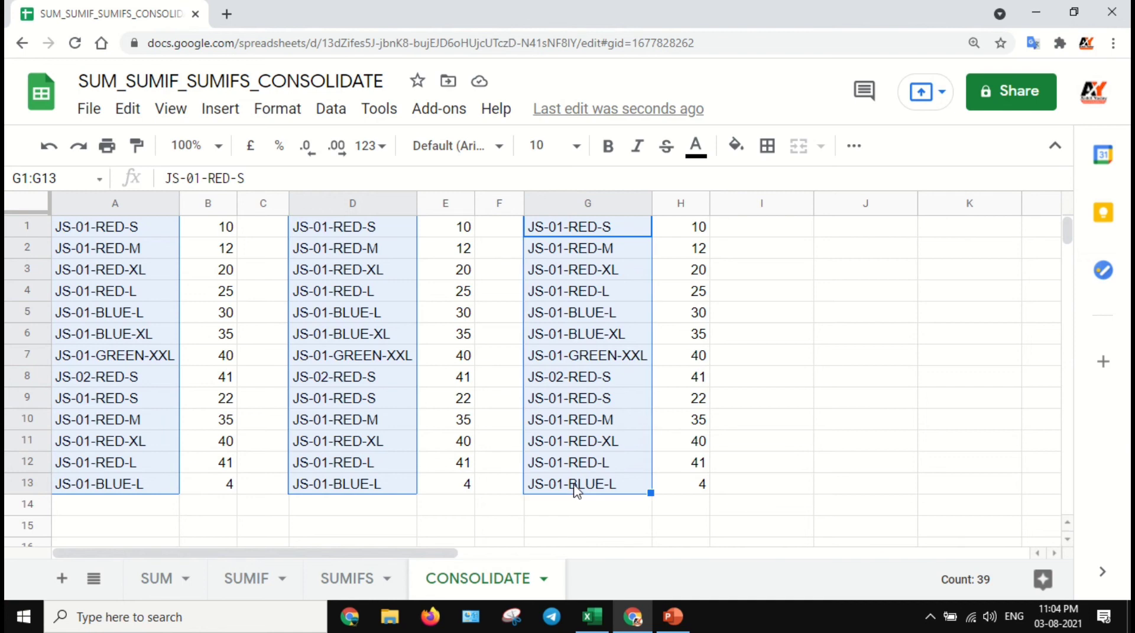
{"action": "left_click", "coordinate": [880, 235]}
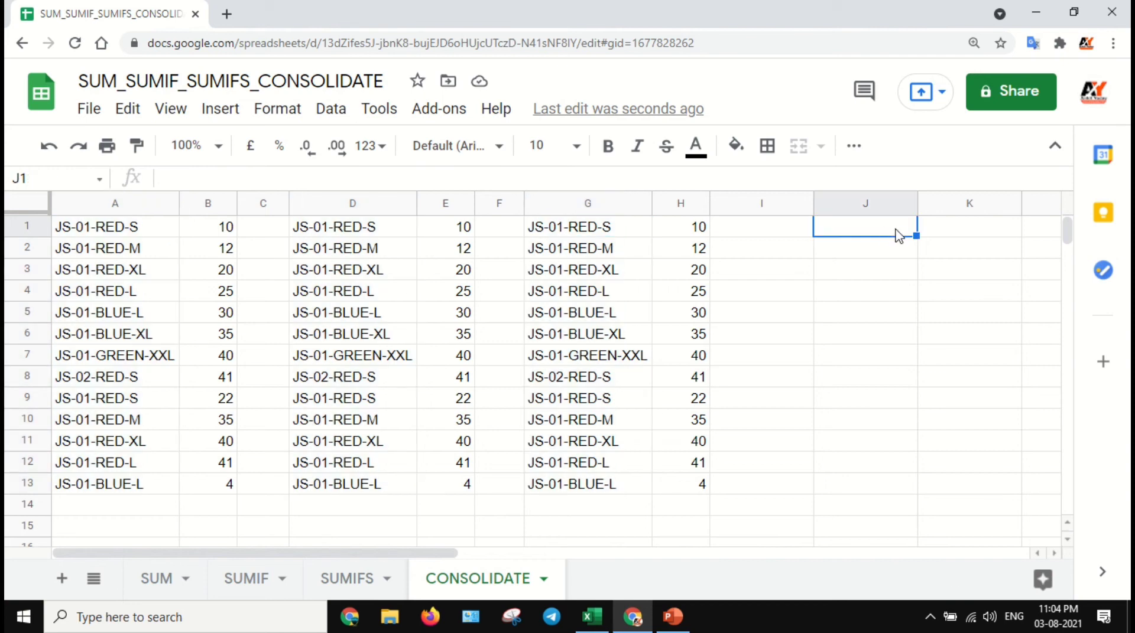
{"action": "type", "text": "=unique"}
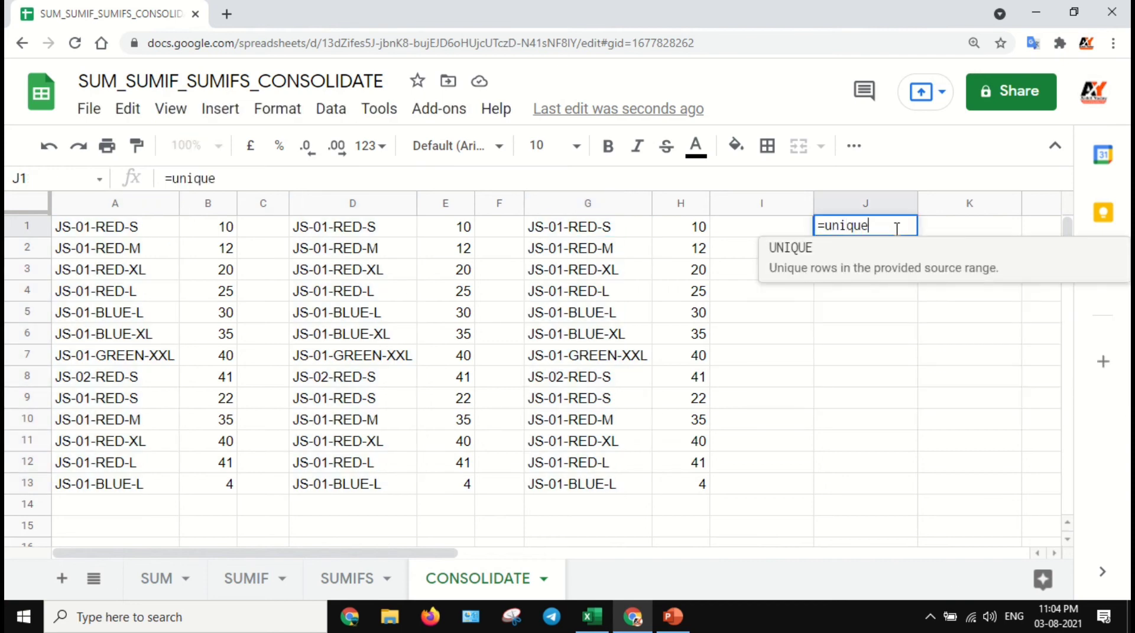
{"action": "key", "text": "Tab"}
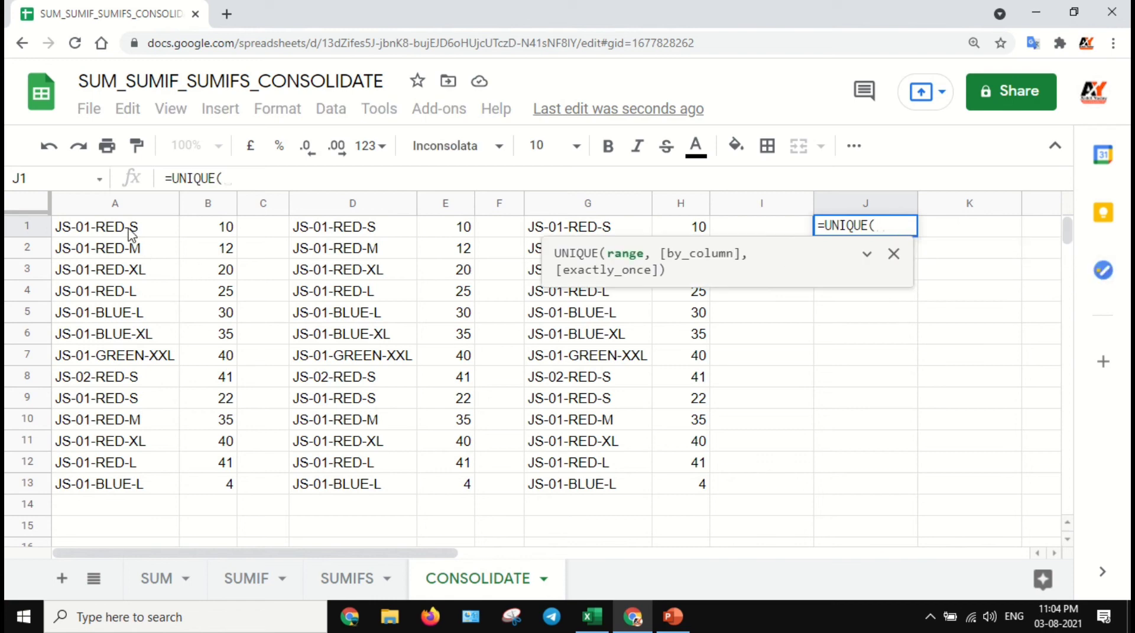
{"action": "left_click_drag", "start_coordinate": [130, 232], "coordinate": [159, 492]}
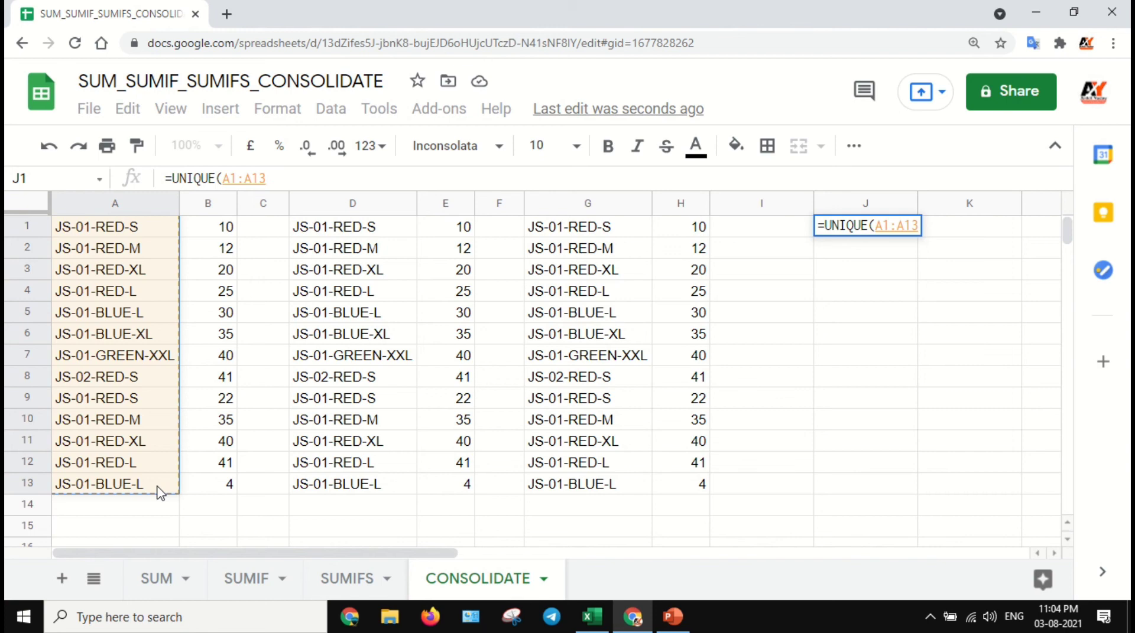
{"action": "key", "text": "ctrl+a"}
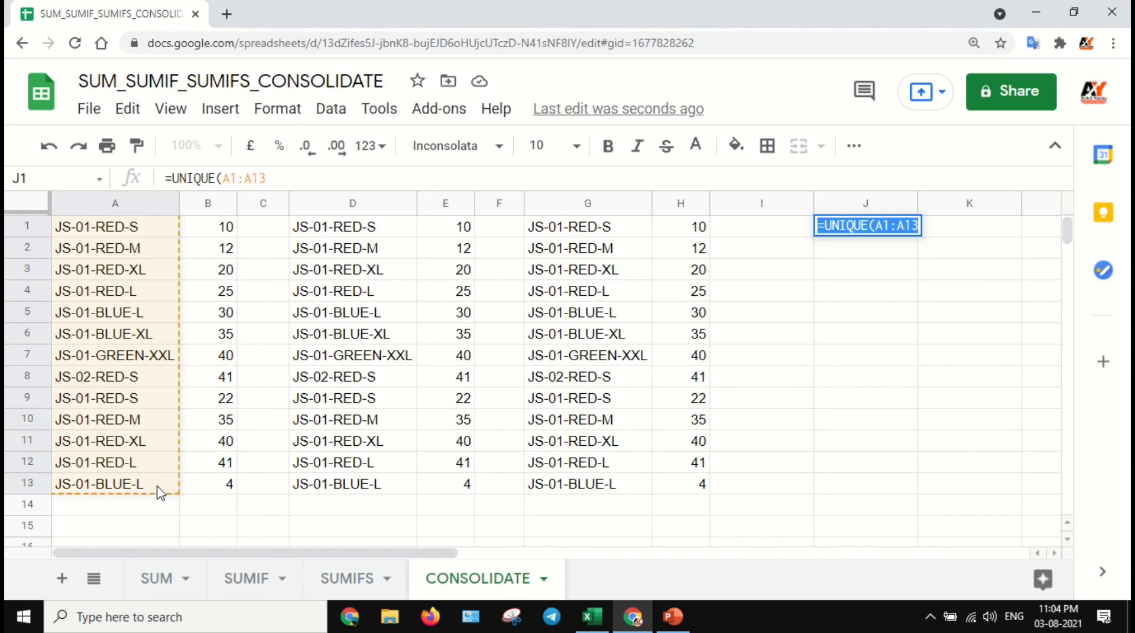
{"action": "key", "text": "BackSpace"}
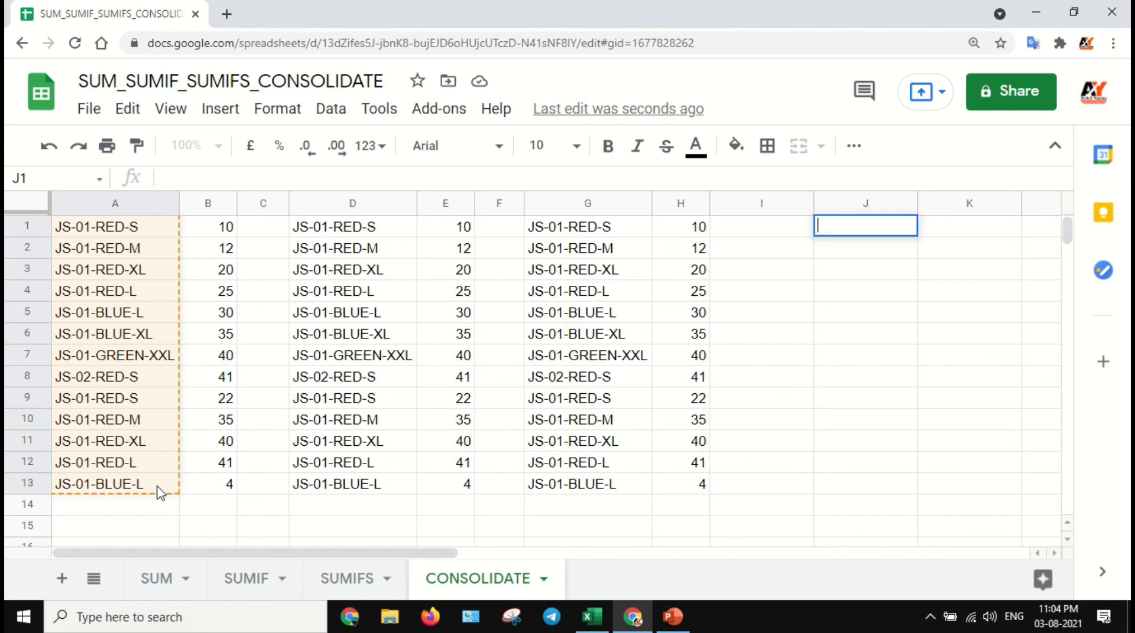
{"action": "key", "text": "Escape"}
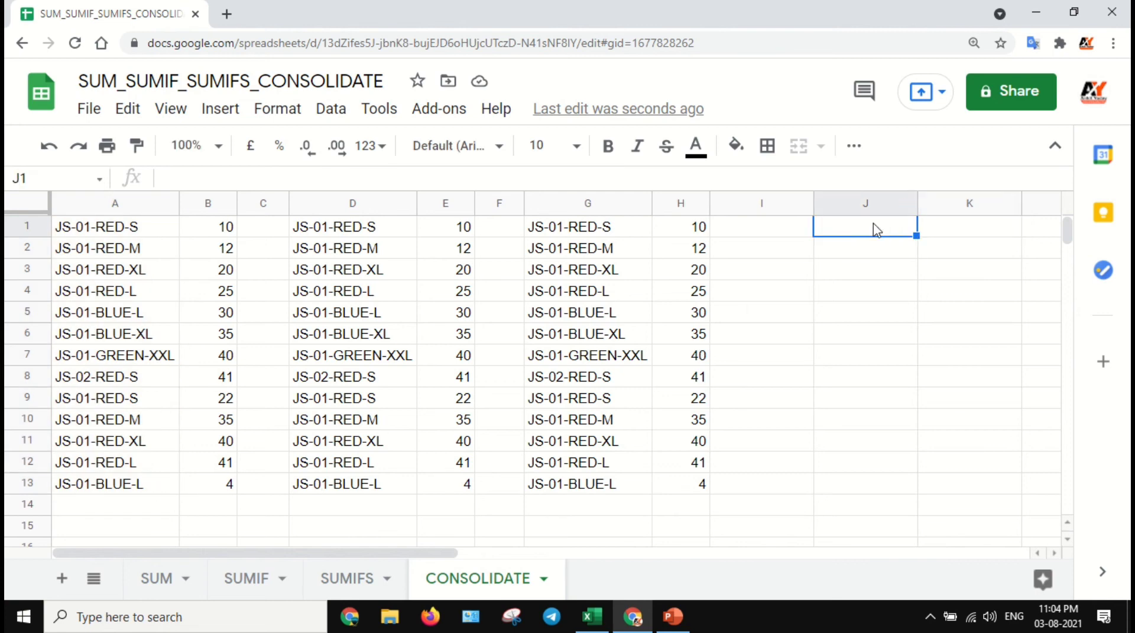
Start an array formula in J1 that stacks A1:A13 and D1:D13, separated by a semicolon
{"action": "type", "text": "="}
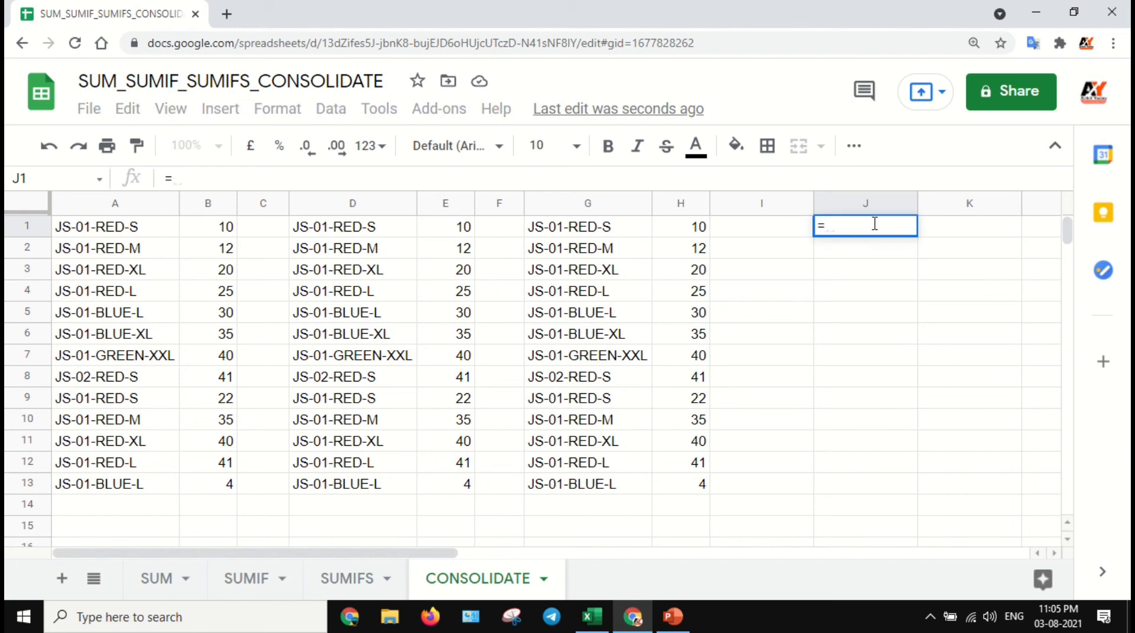
{"action": "type", "text": "{"}
{"action": "left_click_drag", "start_coordinate": [131, 233], "coordinate": [155, 490]}
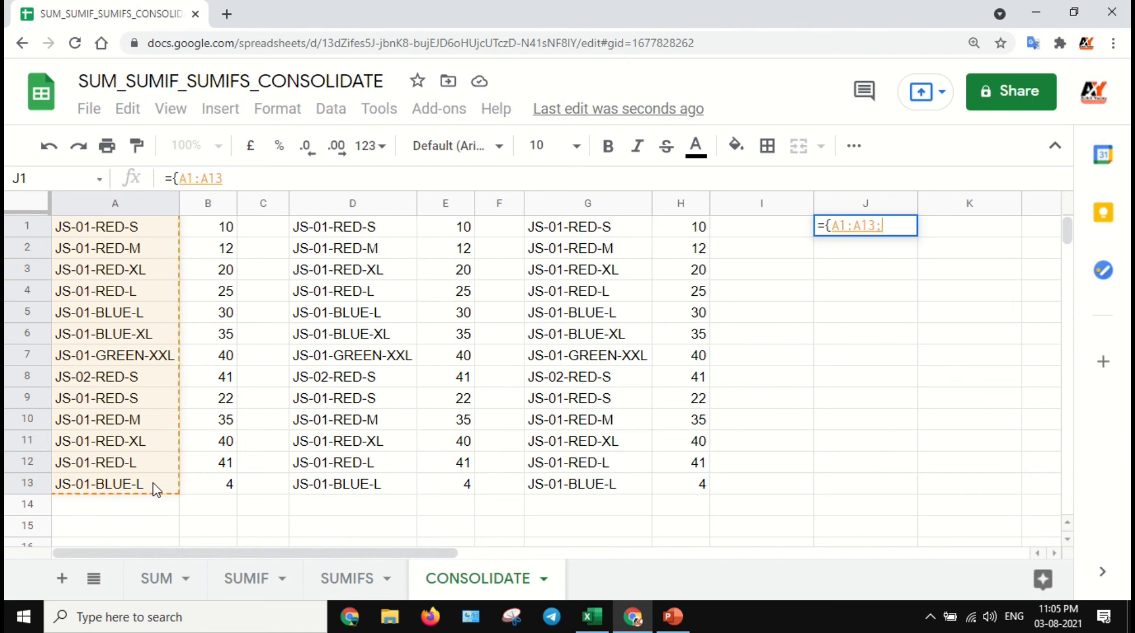
{"action": "type", "text": ";"}
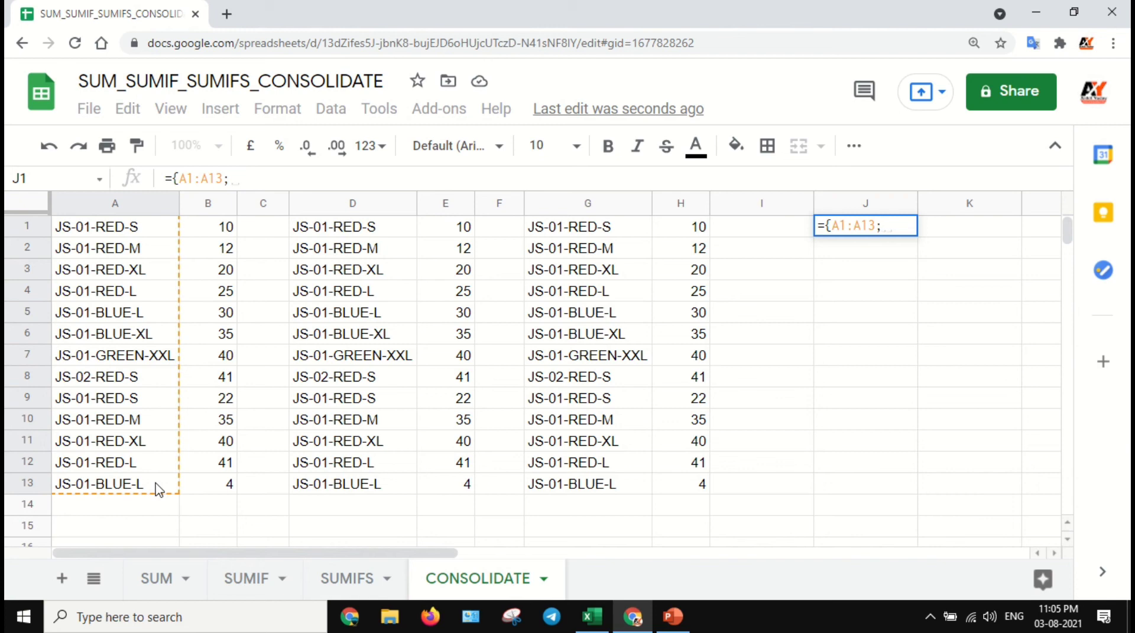
{"action": "left_click_drag", "start_coordinate": [354, 231], "coordinate": [361, 494]}
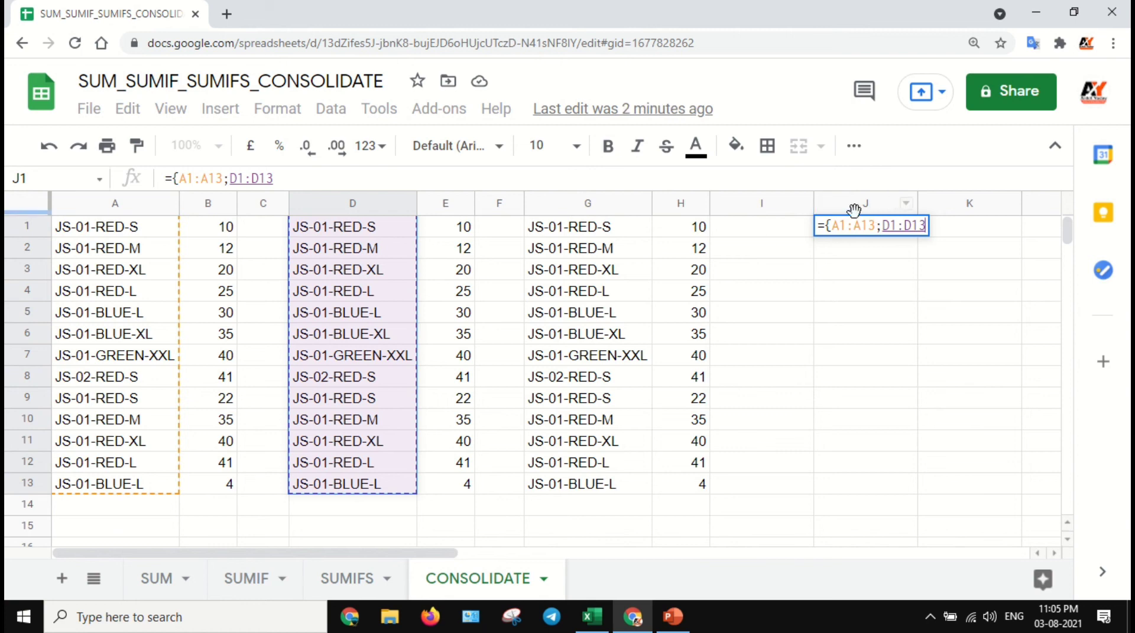
Make the A1:A13 and D1:D13 references in the J1 formula absolute
{"action": "left_click_drag", "start_coordinate": [832, 225], "coordinate": [955, 227]}
{"action": "key", "text": "F4"}
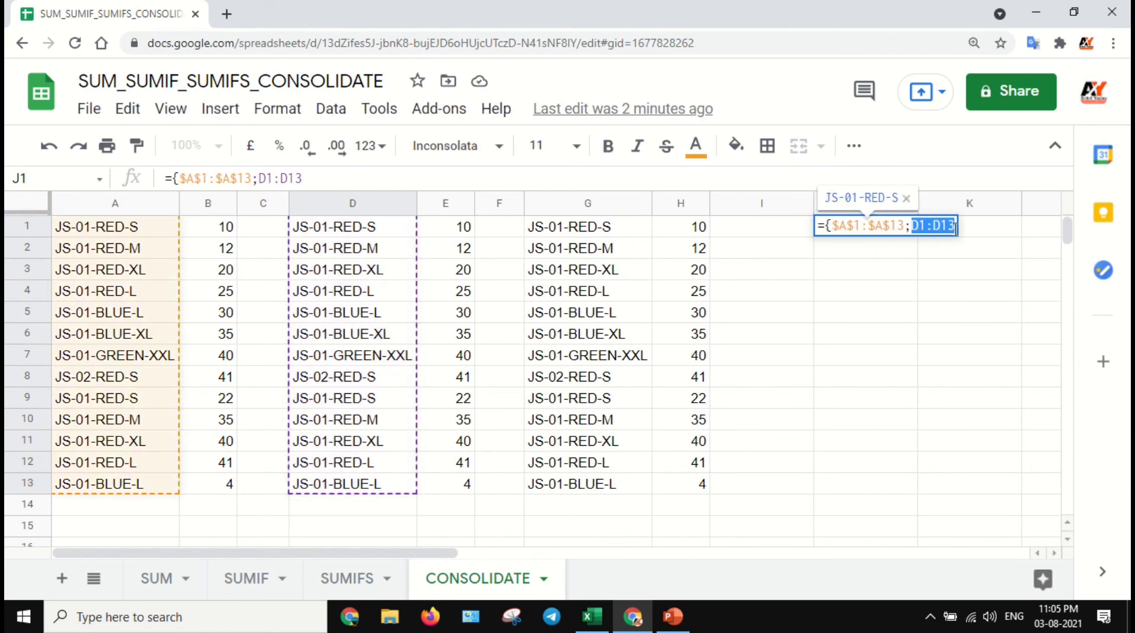
{"action": "key", "text": "F4"}
{"action": "key", "text": "Right"}
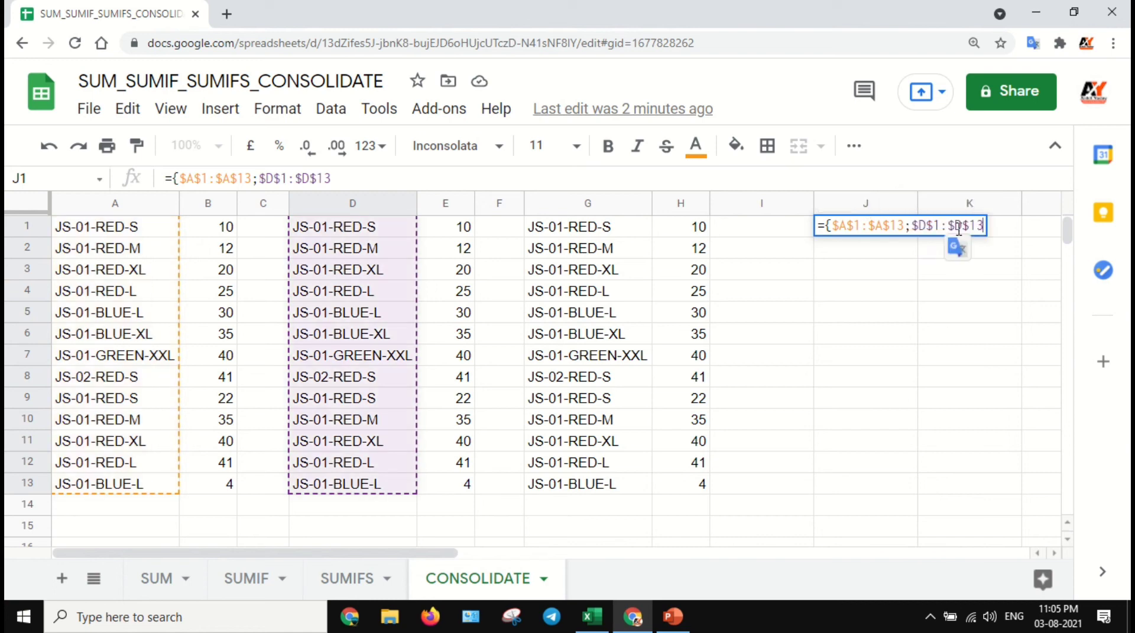
Add G1:G13 as the third stacked range, close the array with a brace and enter the J1 formula
{"action": "type", "text": ";"}
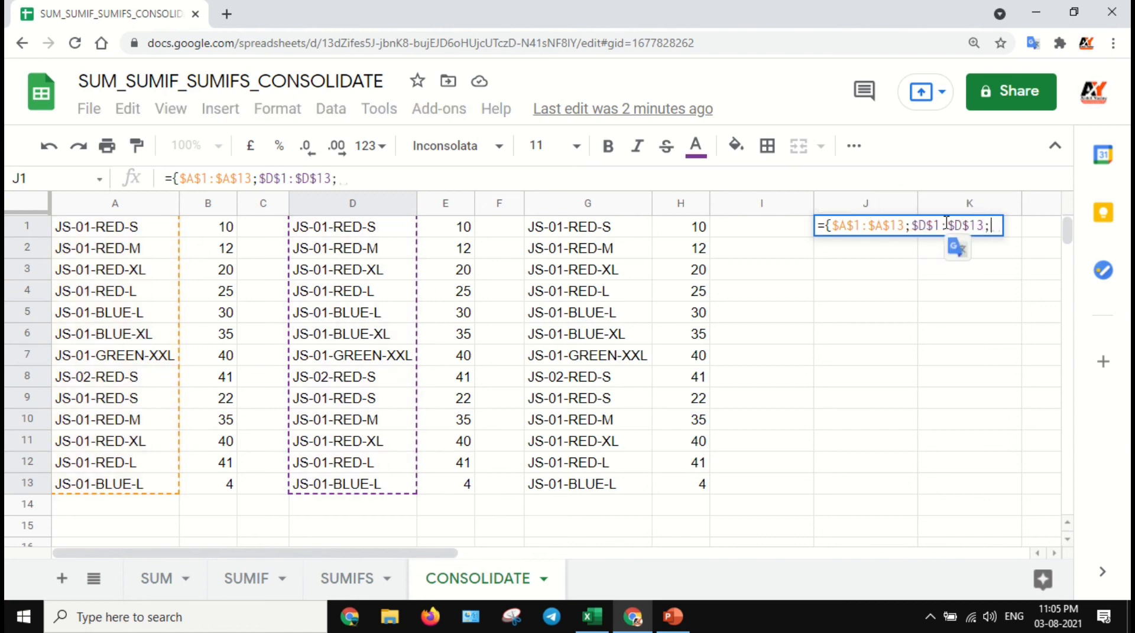
{"action": "left_click_drag", "start_coordinate": [608, 233], "coordinate": [630, 484]}
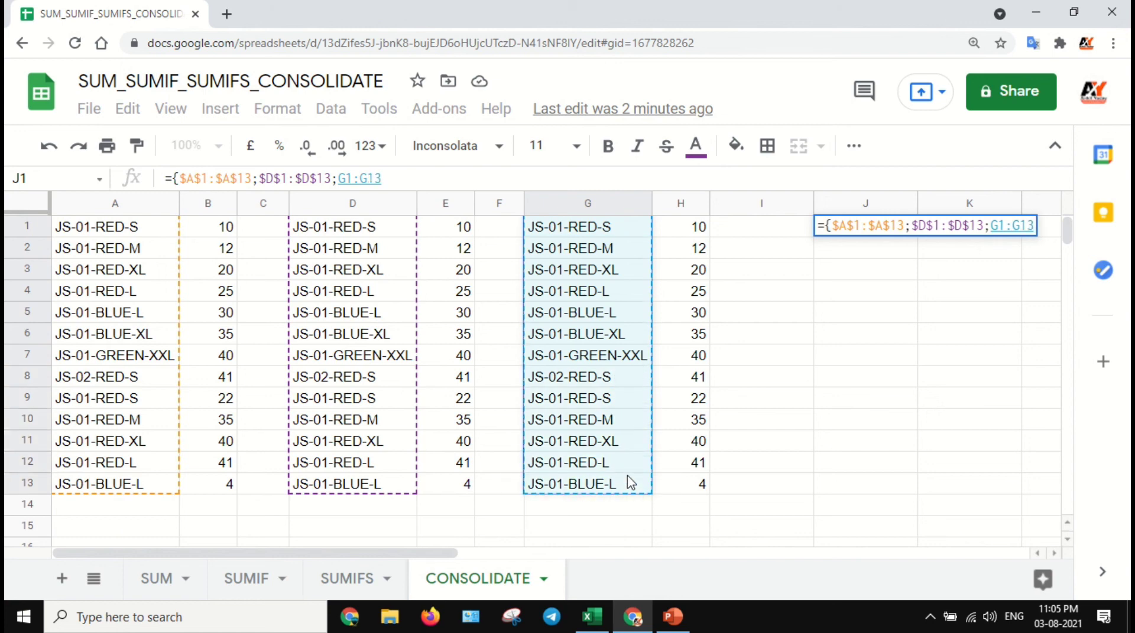
{"action": "type", "text": "}"}
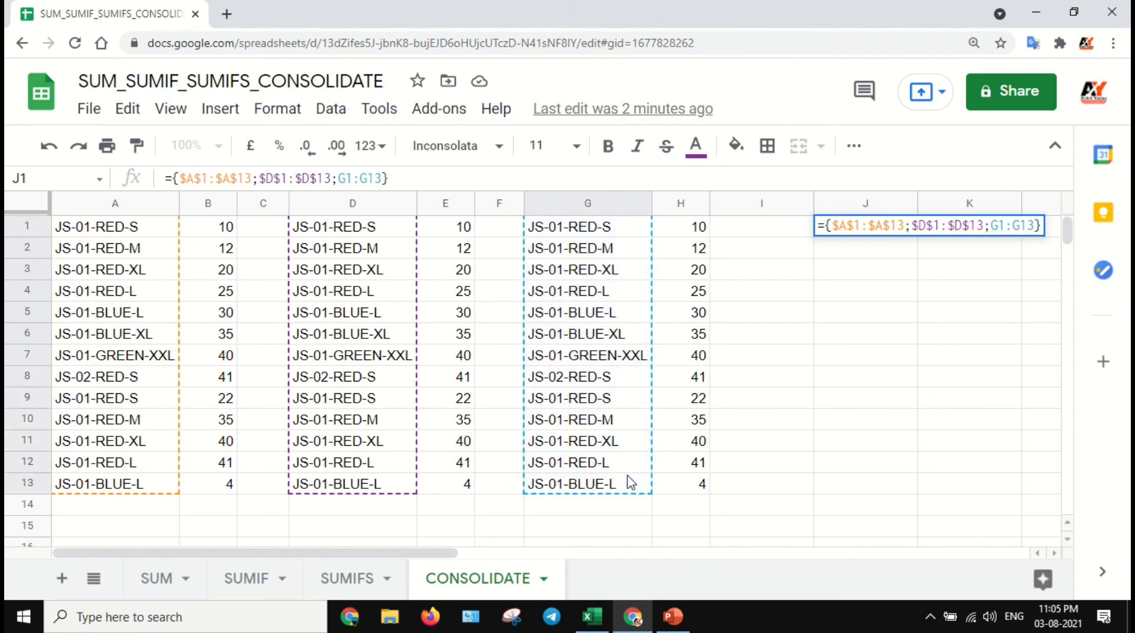
{"action": "key", "text": "Return"}
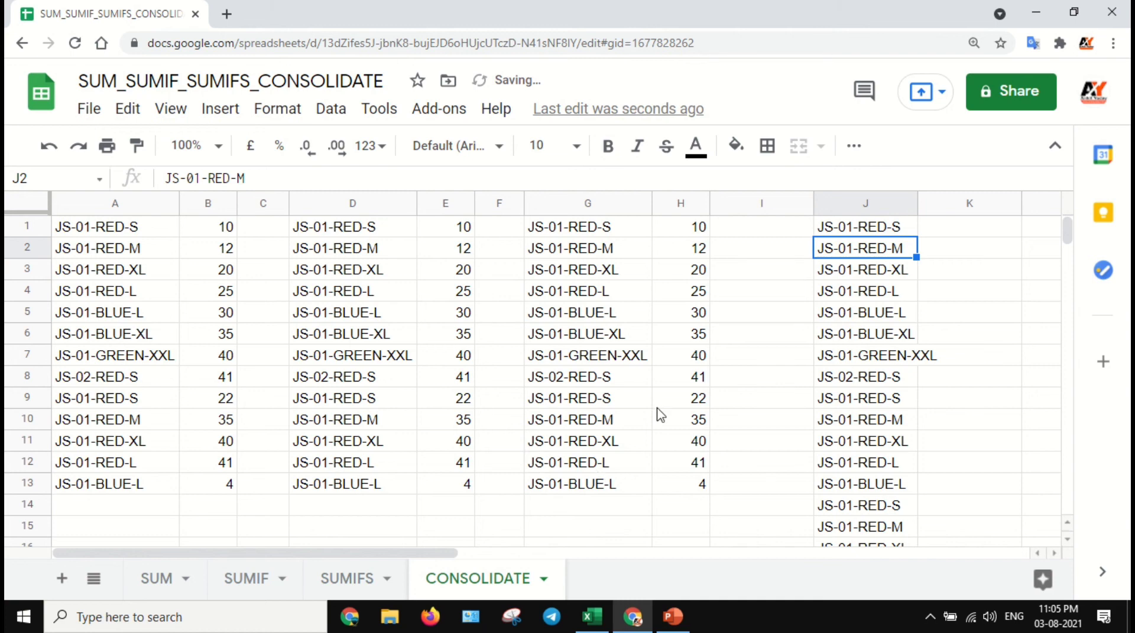
Compare the source ranges A1:A13, D1:D13 and G1:G13 with the whole stacked list in column J
{"action": "left_click", "coordinate": [871, 234]}
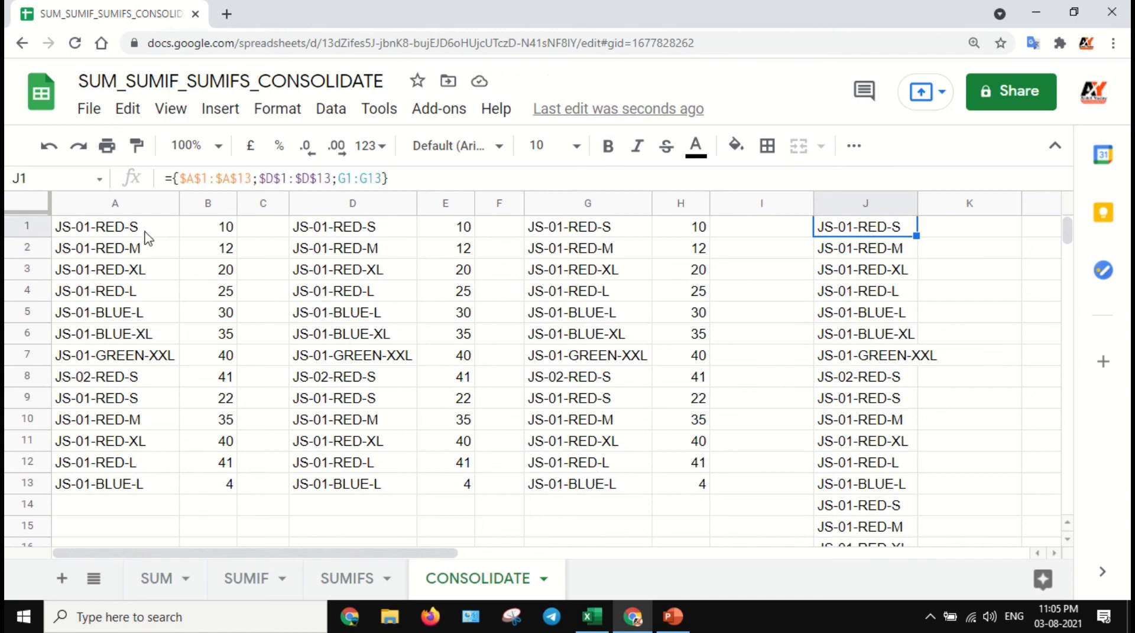
{"action": "left_click_drag", "start_coordinate": [148, 232], "coordinate": [147, 492]}
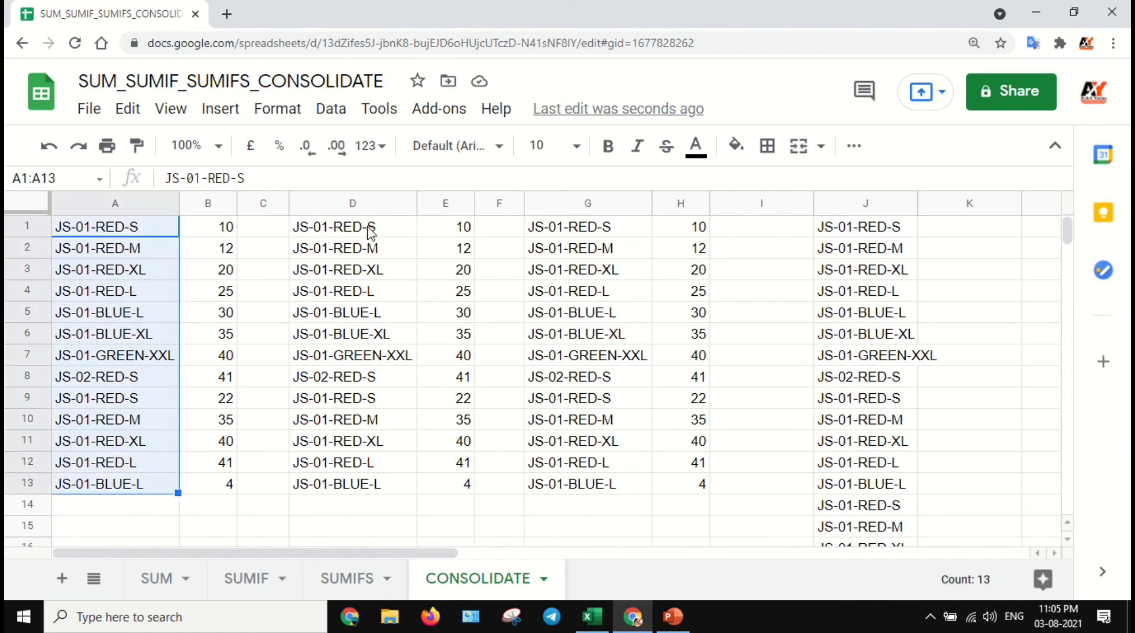
{"action": "left_click_drag", "start_coordinate": [370, 228], "coordinate": [373, 483]}
{"action": "left_click_drag", "start_coordinate": [599, 231], "coordinate": [590, 485]}
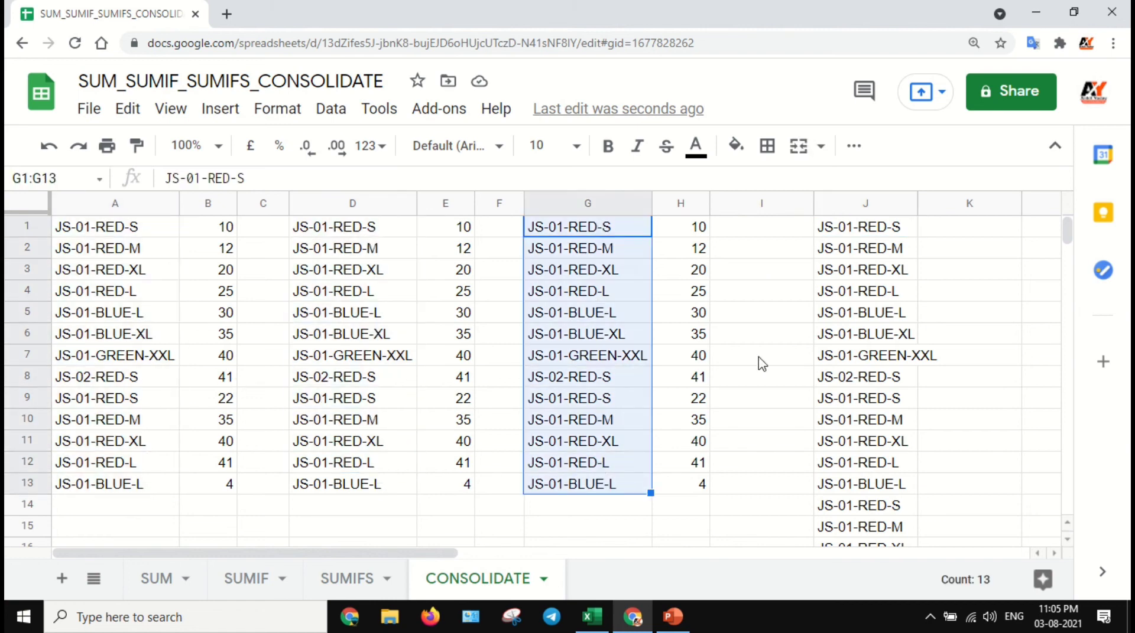
{"action": "left_click", "coordinate": [865, 236]}
{"action": "scroll", "coordinate": [863, 268], "scroll_direction": "down", "scroll_amount": 8}
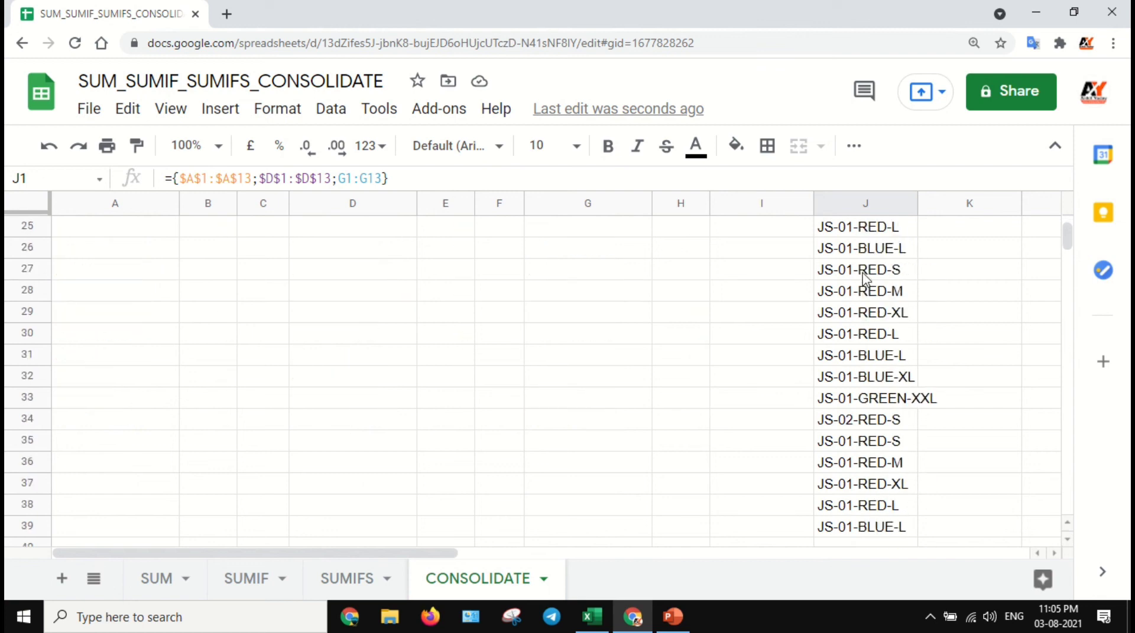
{"action": "scroll", "coordinate": [864, 278], "scroll_direction": "down", "scroll_amount": 3}
{"action": "scroll", "coordinate": [864, 281], "scroll_direction": "up", "scroll_amount": 12}
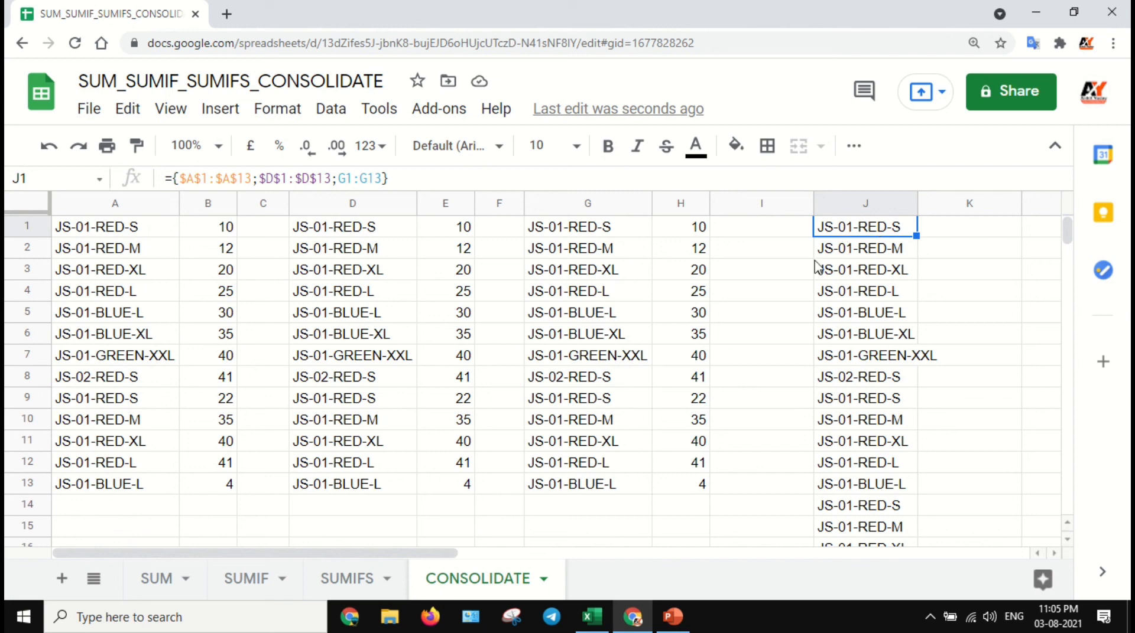
{"action": "scroll", "coordinate": [821, 269], "scroll_direction": "down", "scroll_amount": 9}
{"action": "scroll", "coordinate": [860, 369], "scroll_direction": "up", "scroll_amount": 9}
Search the sheet for the product code JS-01-RED-S from A1
{"action": "left_click", "coordinate": [140, 233]}
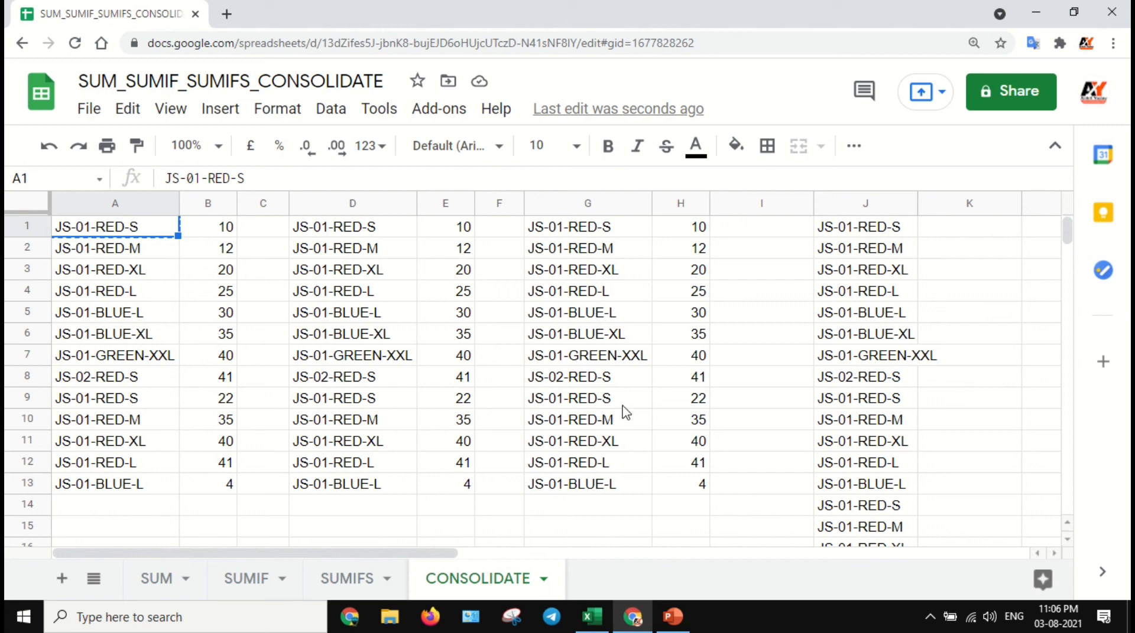
{"action": "left_click", "coordinate": [899, 225]}
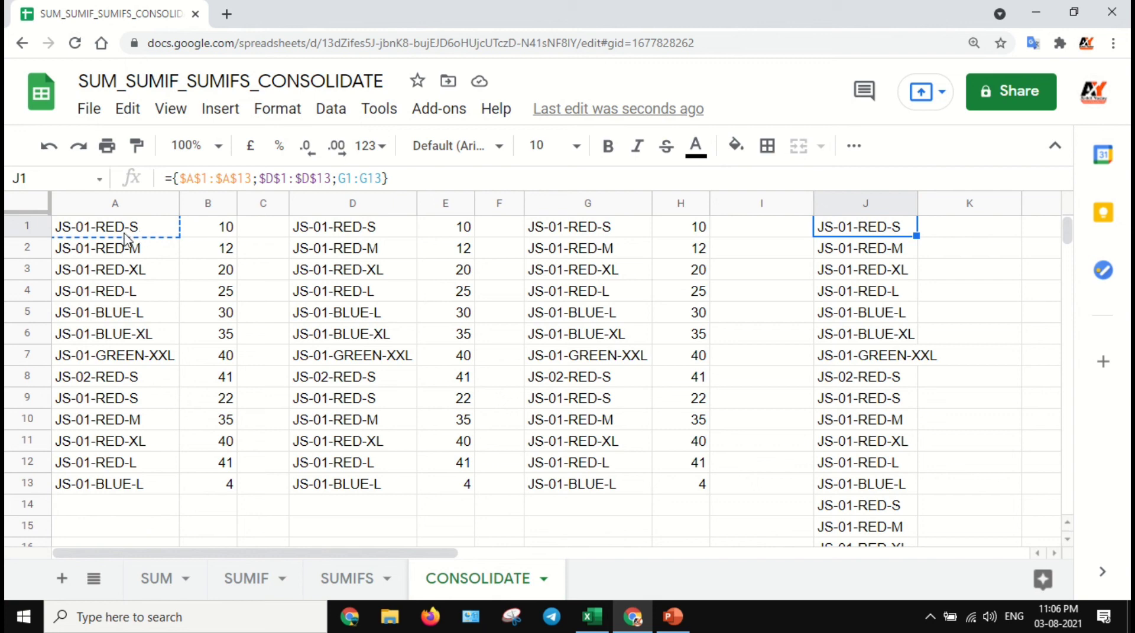
{"action": "key", "text": "ctrl+f"}
{"action": "type", "text": "JS-01-RED-S"}
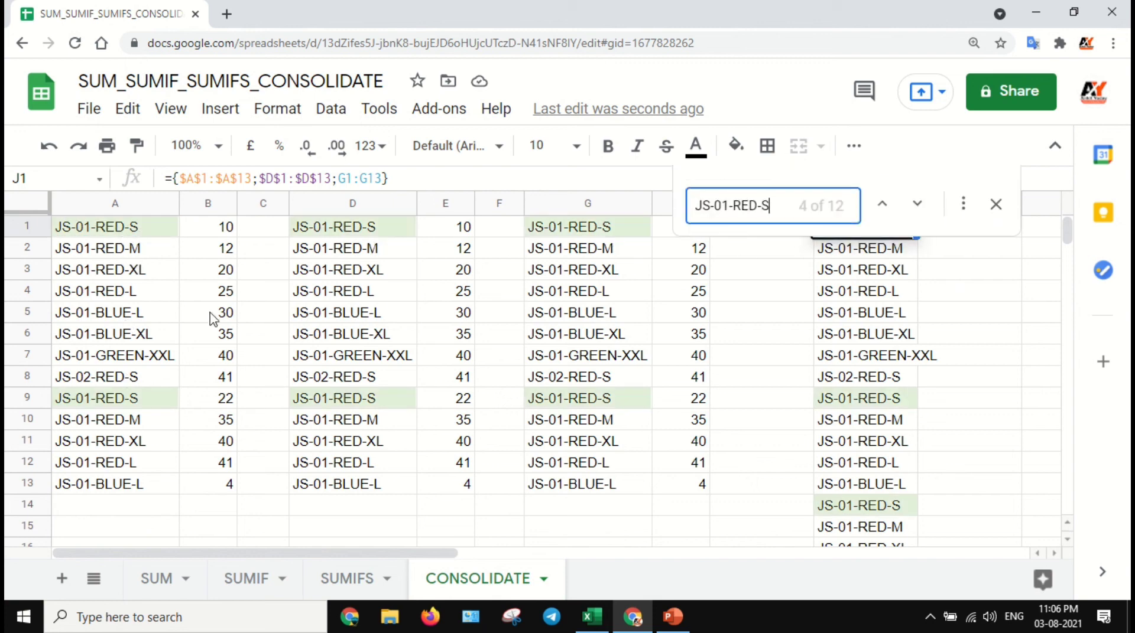
Go through the highlighted JS-01-RED-S matches in column J one by one, then close the search
{"action": "left_click", "coordinate": [899, 254]}
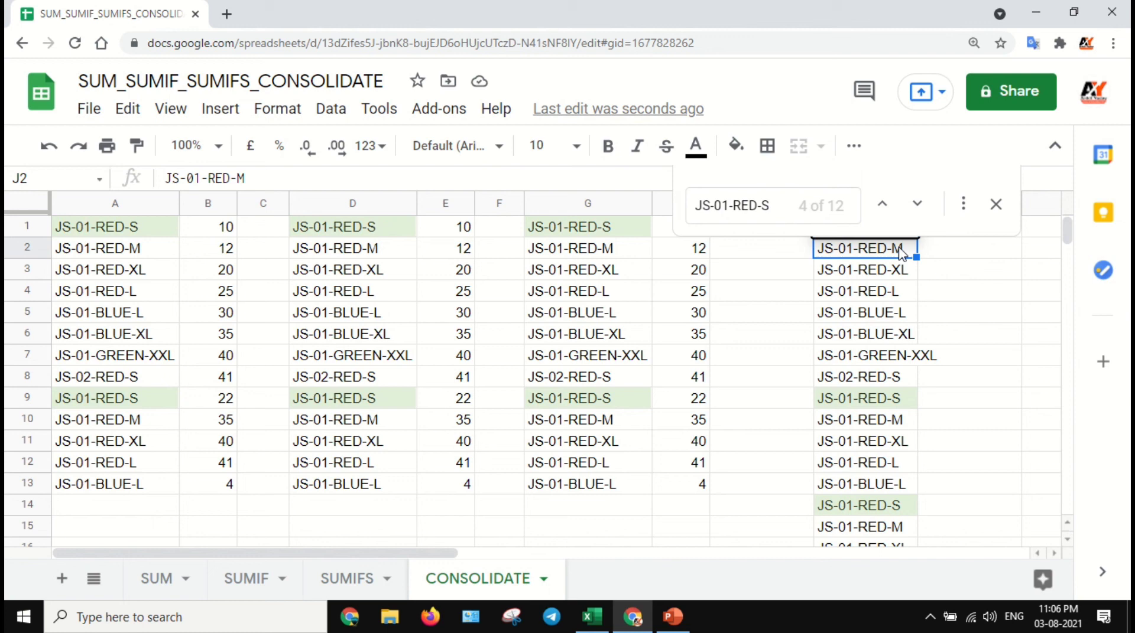
{"action": "key", "text": "Up"}
{"action": "left_click", "coordinate": [897, 404]}
{"action": "scroll", "coordinate": [897, 367], "scroll_direction": "down", "scroll_amount": 3}
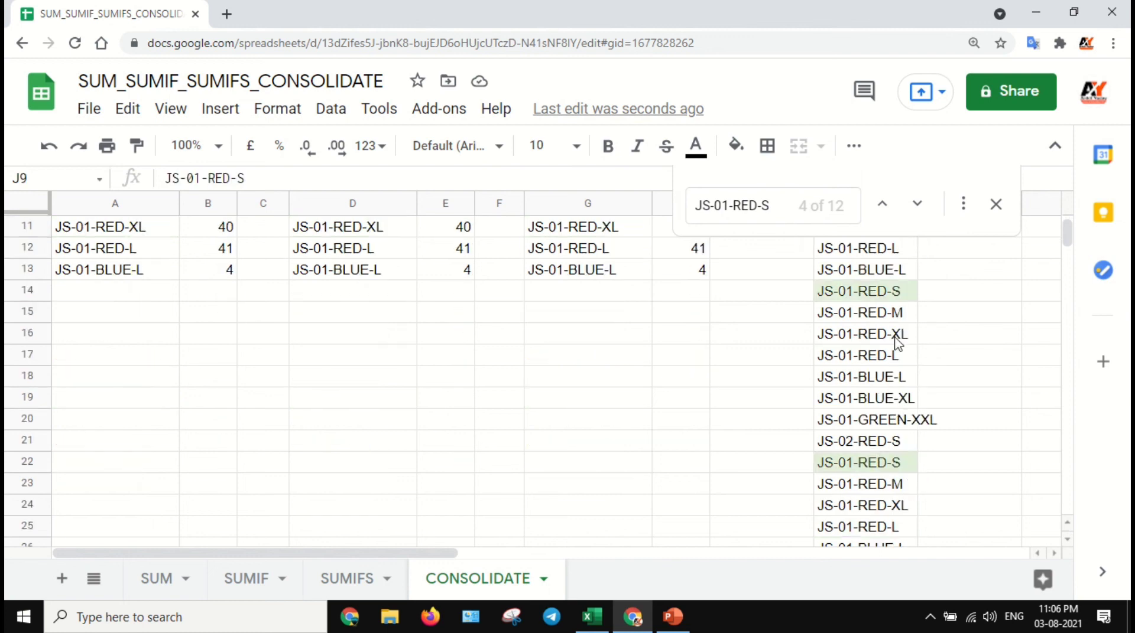
{"action": "left_click", "coordinate": [899, 292]}
{"action": "left_click", "coordinate": [898, 462]}
{"action": "scroll", "coordinate": [898, 462], "scroll_direction": "down", "scroll_amount": 3}
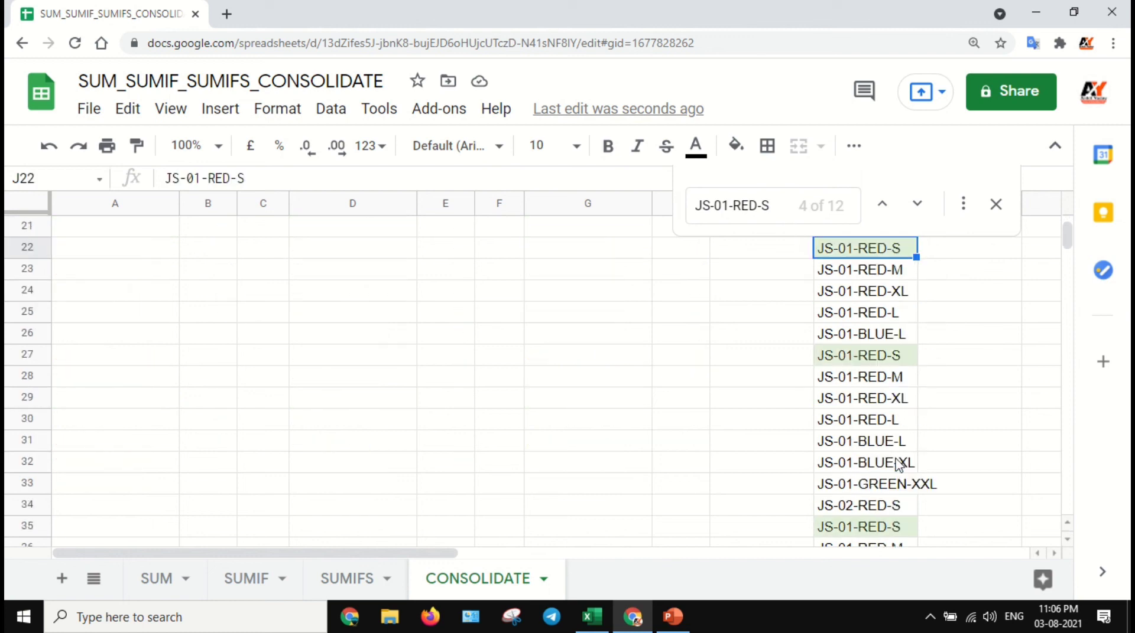
{"action": "left_click", "coordinate": [892, 360]}
{"action": "left_click", "coordinate": [899, 528]}
{"action": "scroll", "coordinate": [899, 528], "scroll_direction": "down", "scroll_amount": 2}
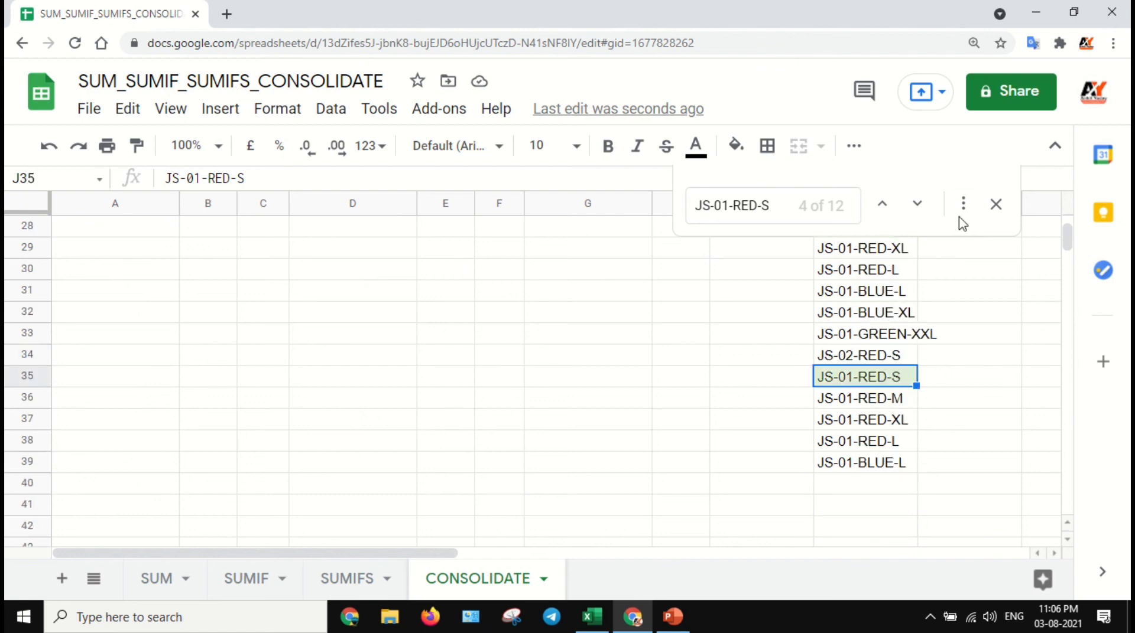
{"action": "left_click", "coordinate": [996, 205]}
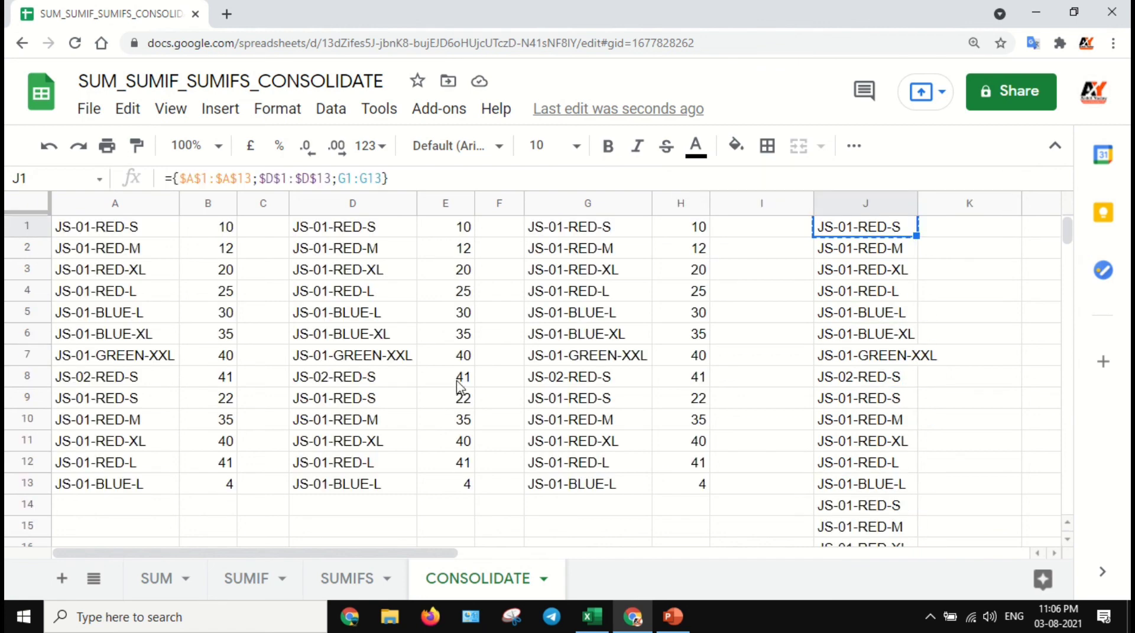
Change the G1:G13 reference in the J1 array formula to the absolute $G$1:$G$13
{"action": "left_click", "coordinate": [172, 178]}
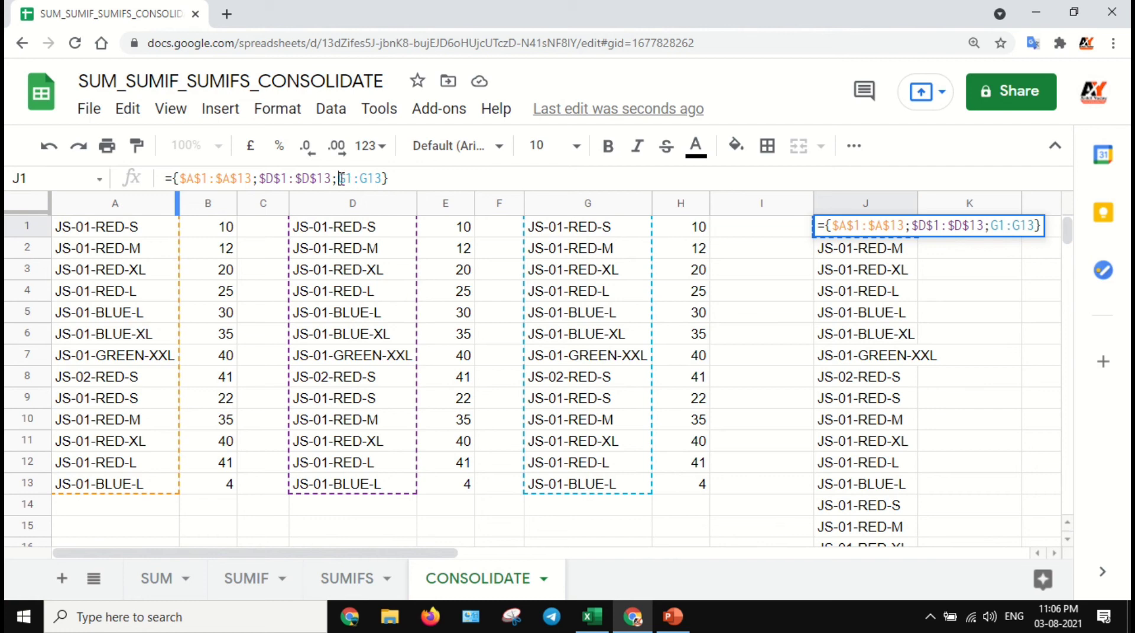
{"action": "left_click_drag", "start_coordinate": [341, 178], "coordinate": [383, 178]}
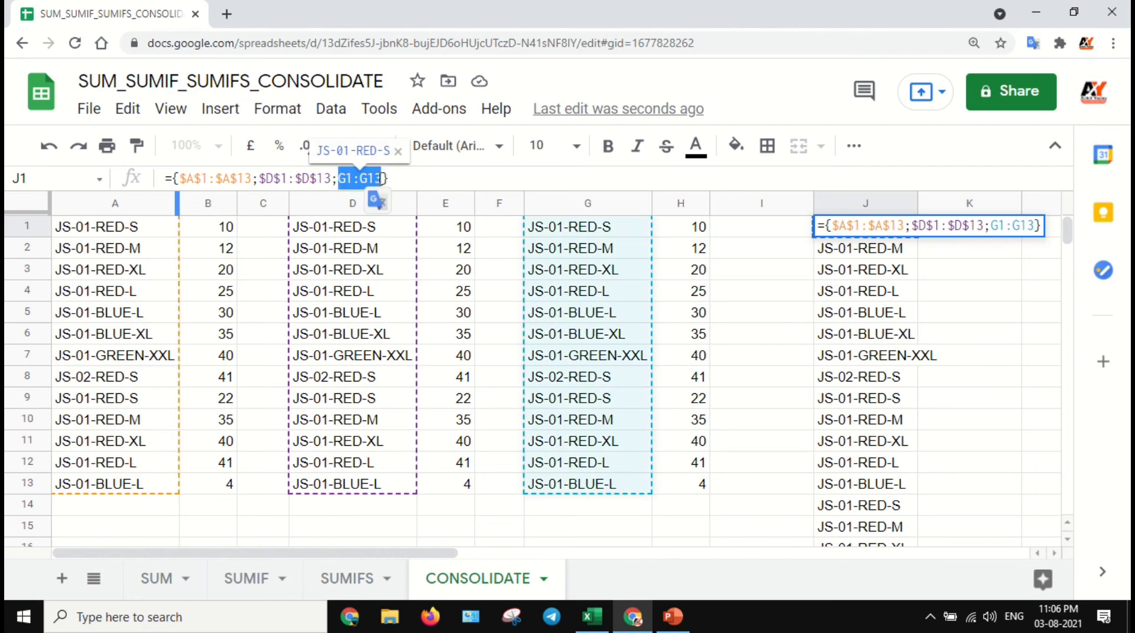
{"action": "key", "text": "F4"}
{"action": "left_click", "coordinate": [420, 178]}
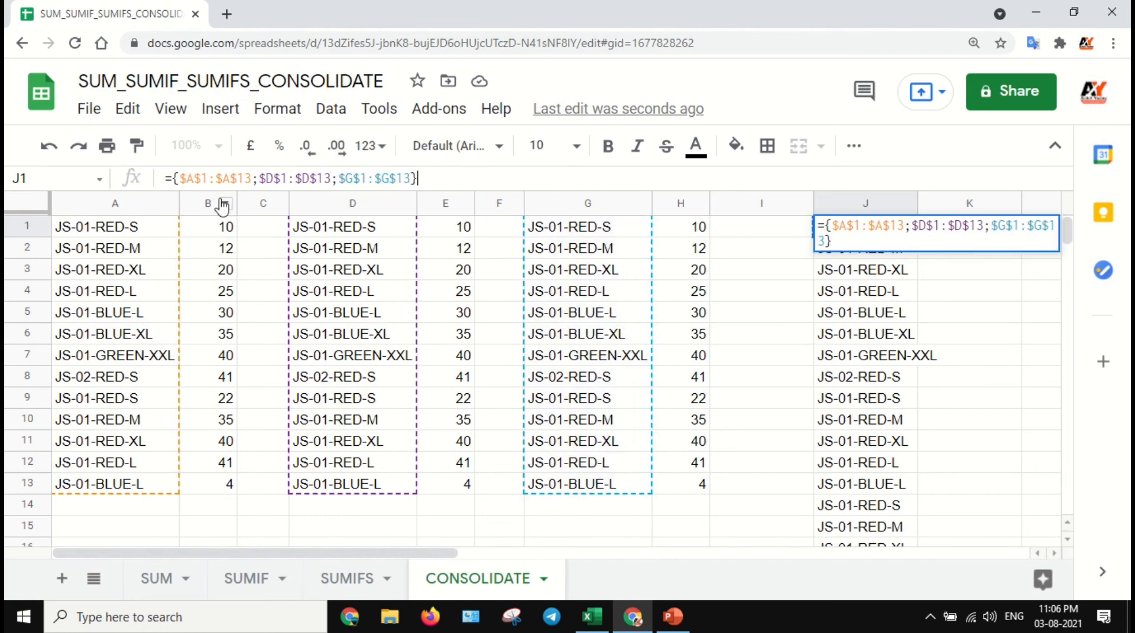
Wrap the stacked array in J1 in UNIQUE so the formula reads =UNIQUE({$A$1:$A$13;$D$1:$D$13;$G$1:$G$13})
{"action": "left_click", "coordinate": [175, 179]}
{"action": "type", "text": "unique"}
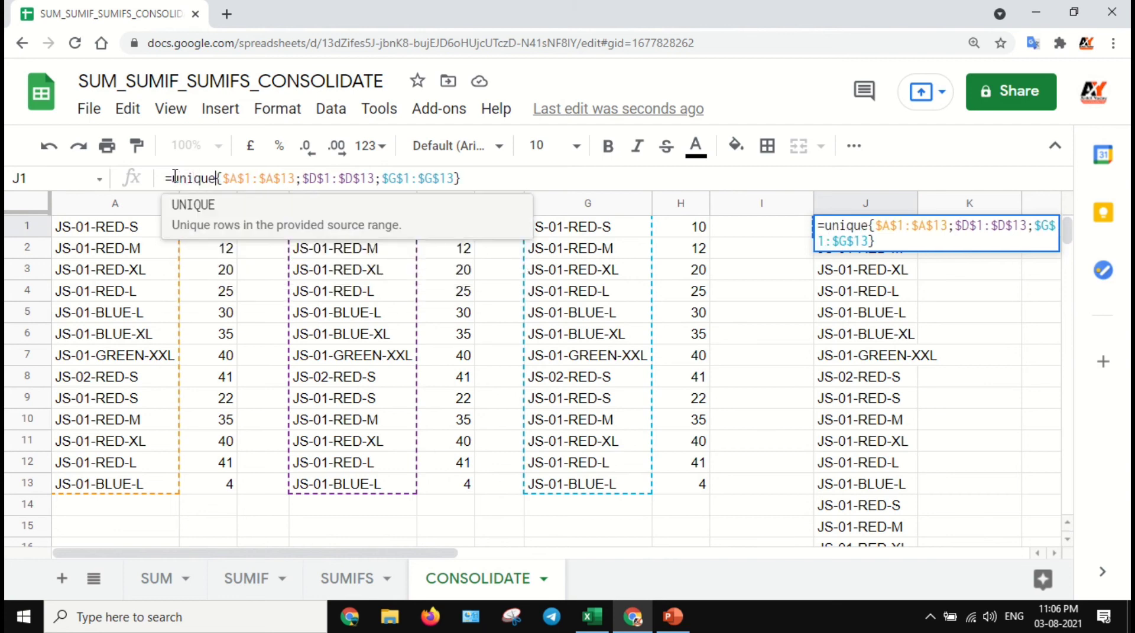
{"action": "type", "text": "("}
{"action": "left_click", "coordinate": [507, 178]}
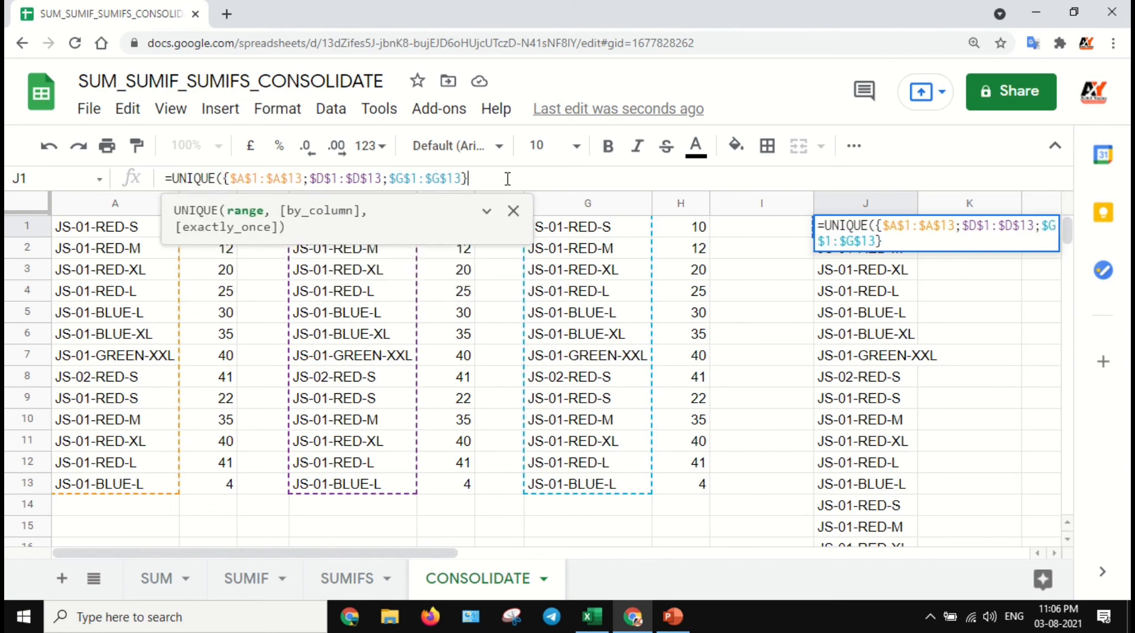
{"action": "type", "text": ")"}
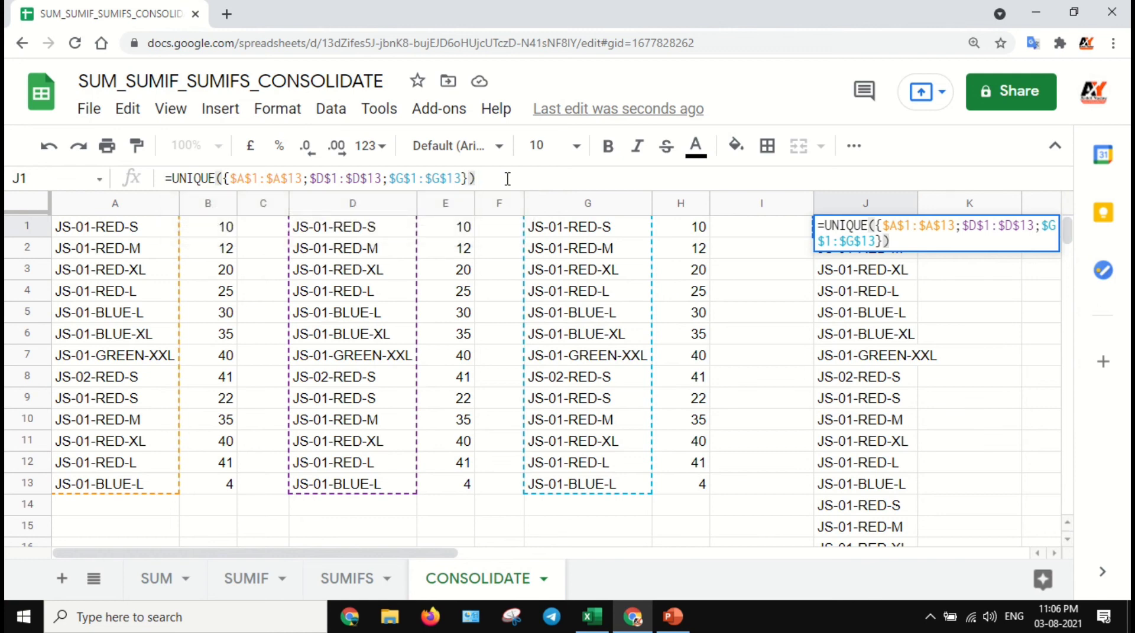
{"action": "key", "text": "Return"}
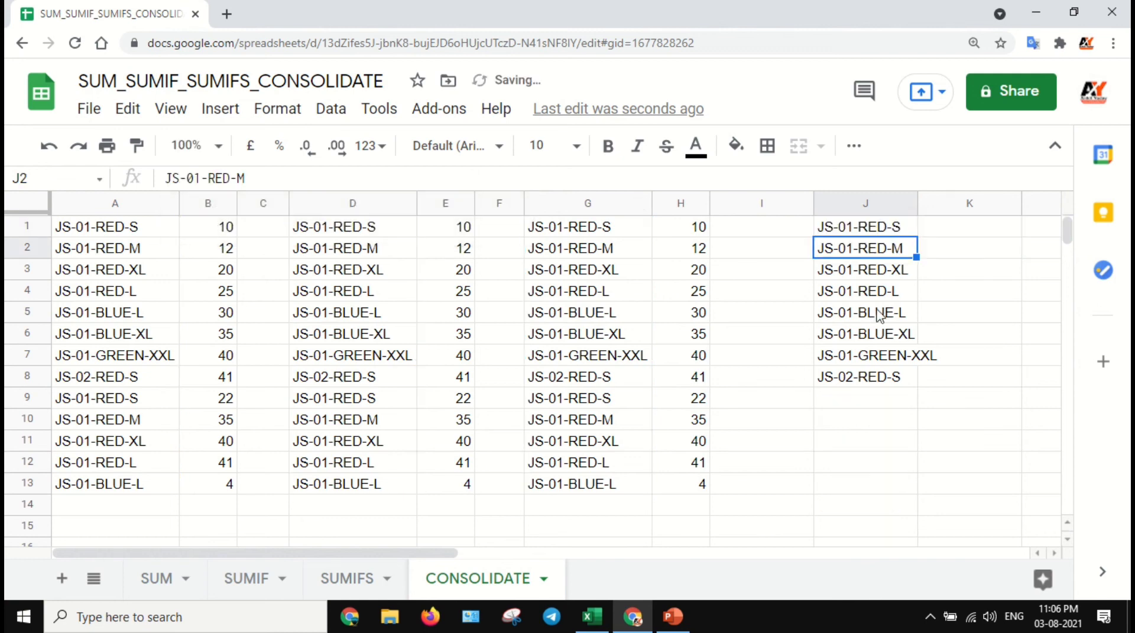
Compare the UNIQUE list in J1:J8 with the consolidated codes in K1:K8 of the Excel workbook, returning to Google Sheets
{"action": "left_click", "coordinate": [893, 235]}
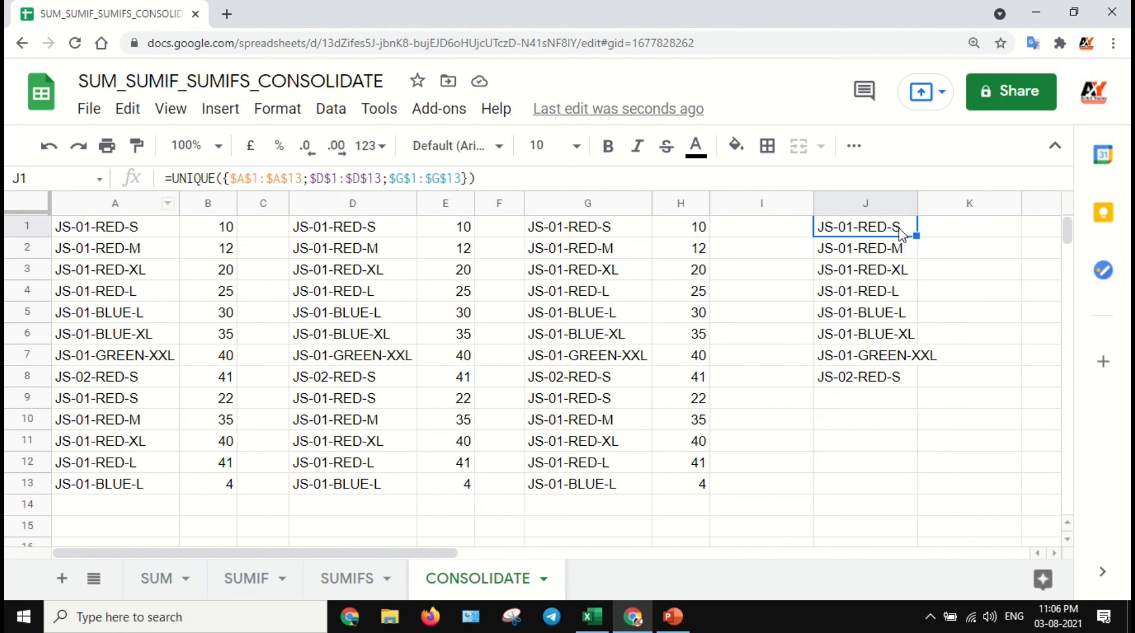
{"action": "left_click", "coordinate": [592, 616]}
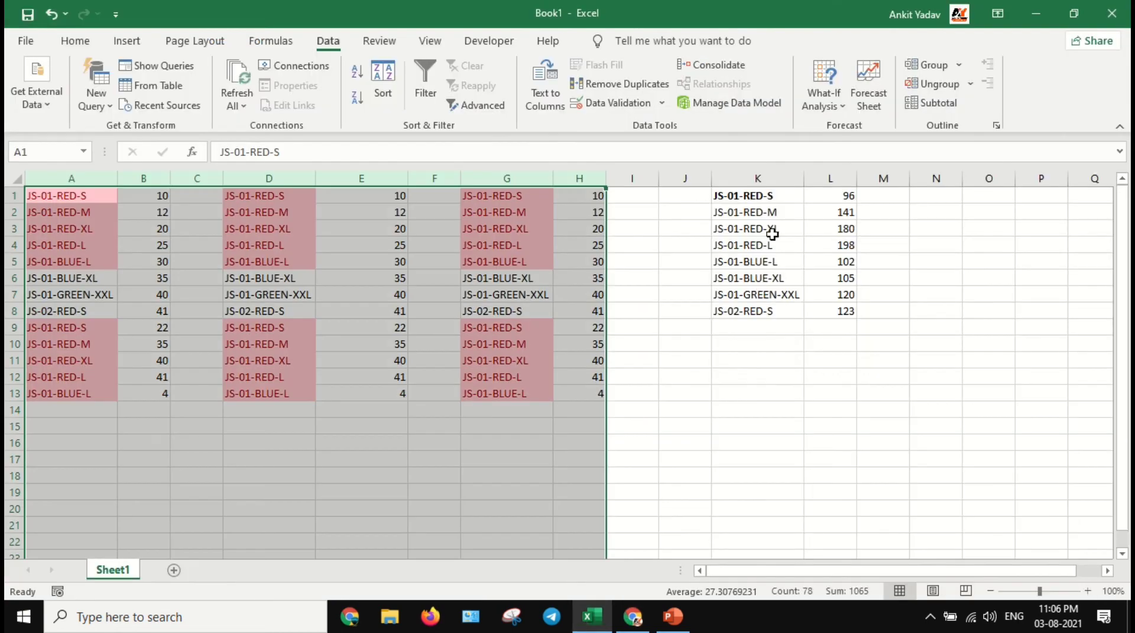
{"action": "left_click_drag", "start_coordinate": [772, 198], "coordinate": [774, 311]}
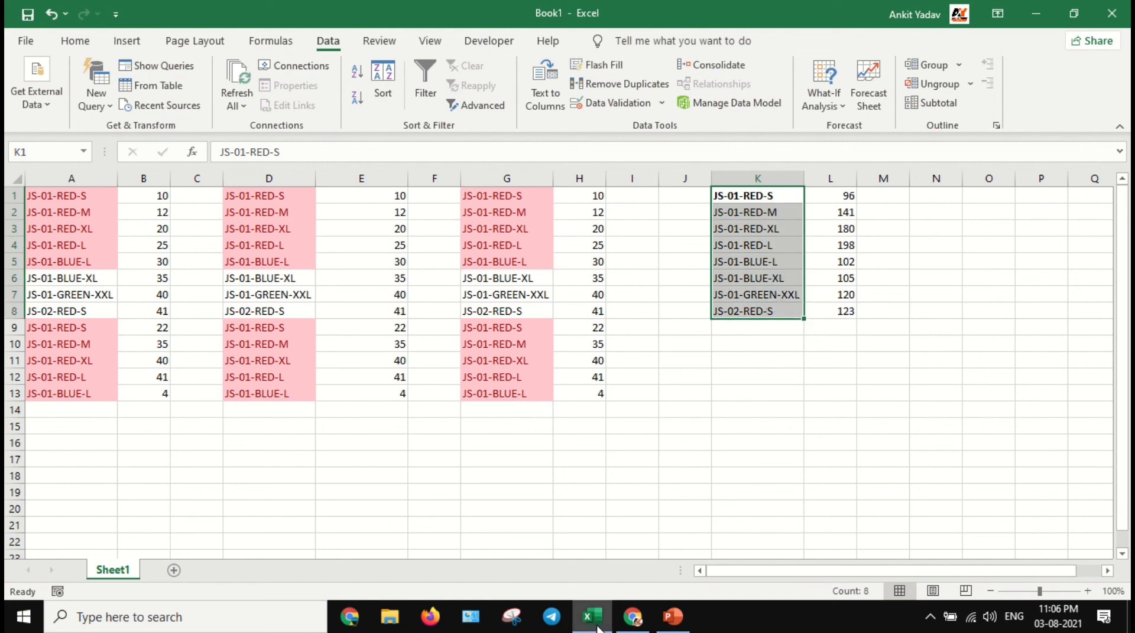
{"action": "left_click", "coordinate": [632, 617]}
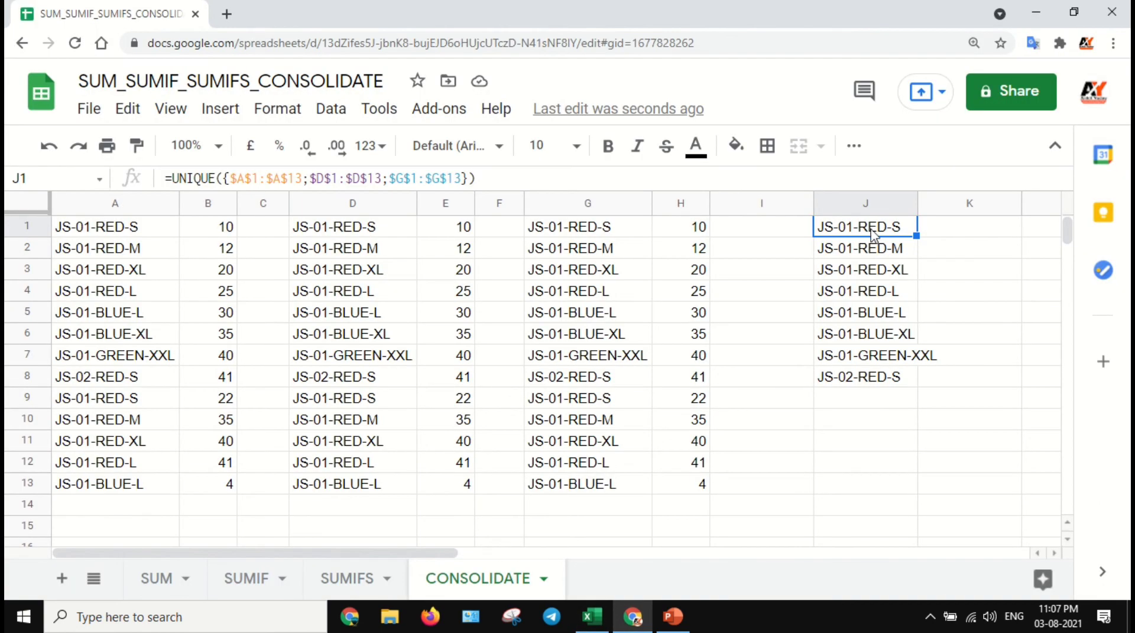
{"action": "left_click_drag", "start_coordinate": [875, 232], "coordinate": [880, 386]}
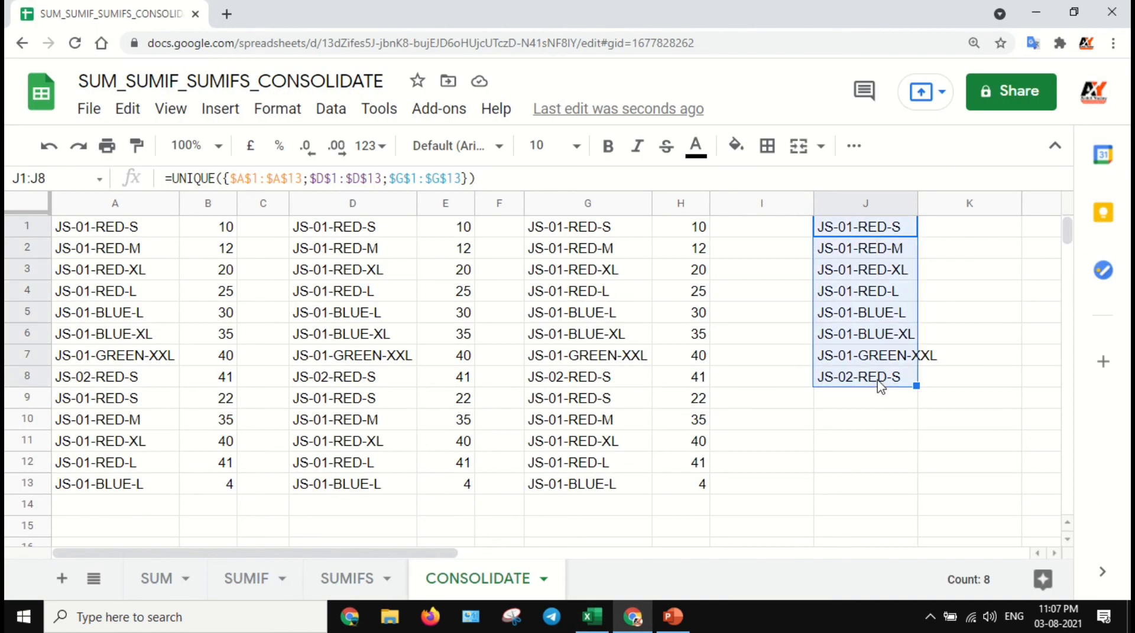
Make the unique product codes in J1:J8 bold and fit column J's width to its contents
{"action": "key", "text": "ctrl+b"}
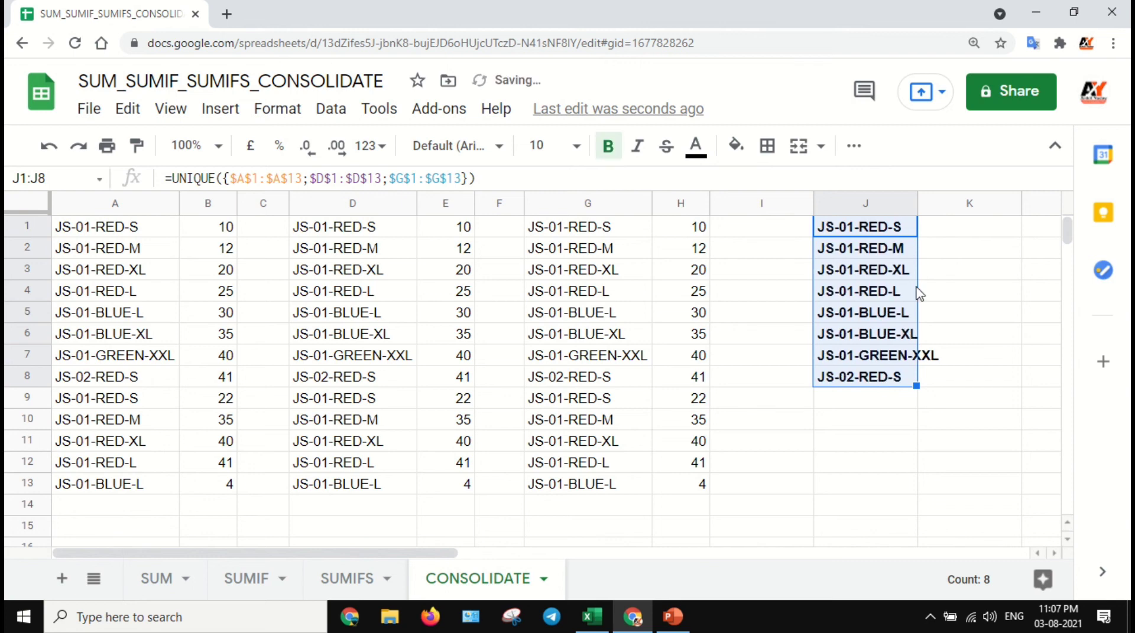
{"action": "double_click", "coordinate": [916, 204]}
{"action": "left_click", "coordinate": [972, 231]}
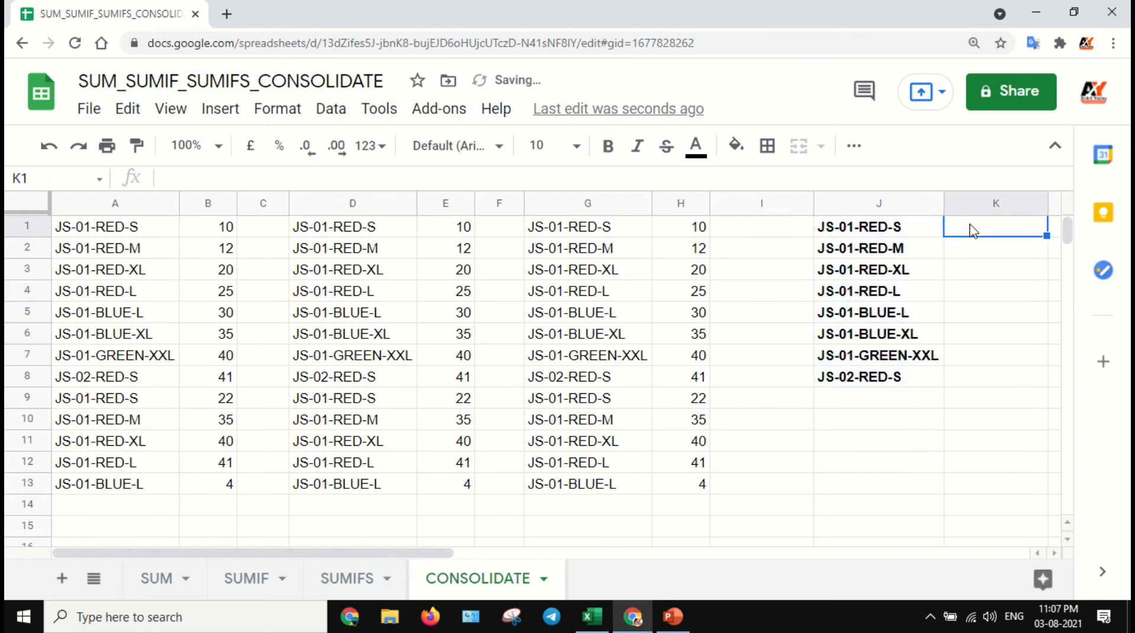
{"action": "key", "text": "Left"}
{"action": "key", "text": "Left"}
{"action": "key", "text": "Right"}
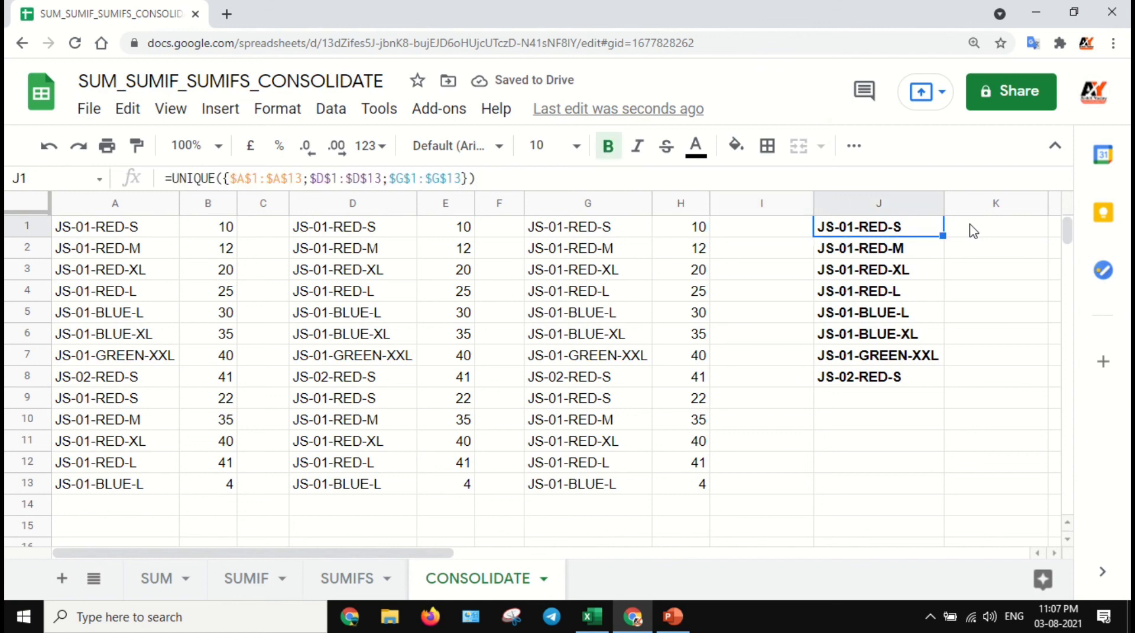
{"action": "key", "text": "Right"}
{"action": "key", "text": "Right"}
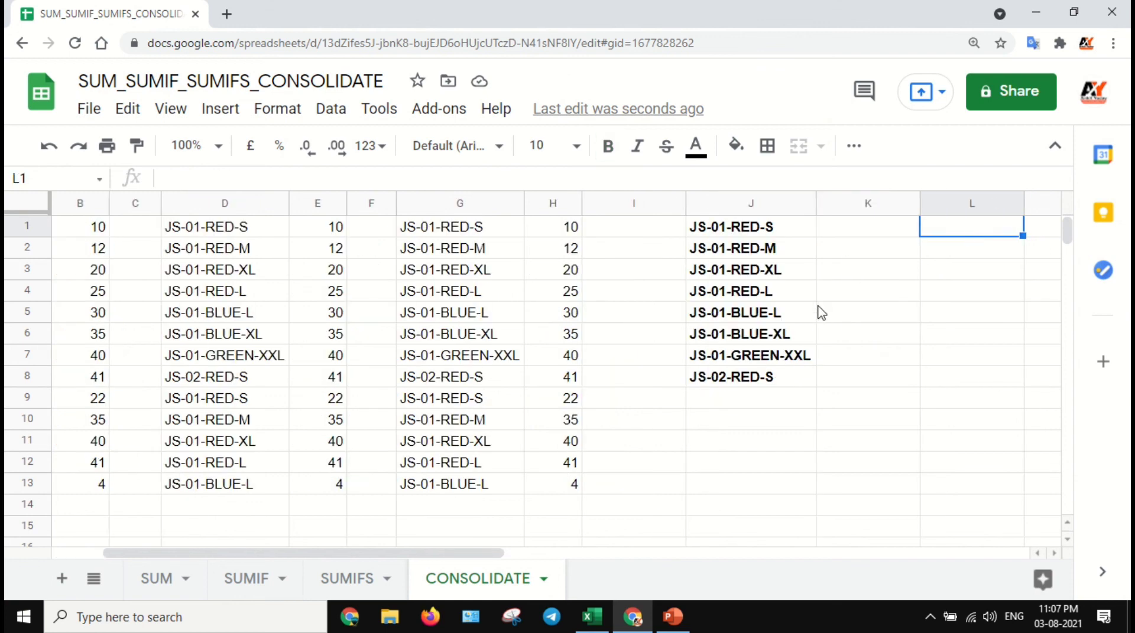
Narrow columns A through H together to one equal, compact width
{"action": "scroll", "coordinate": [635, 288], "scroll_direction": "left", "scroll_amount": 2}
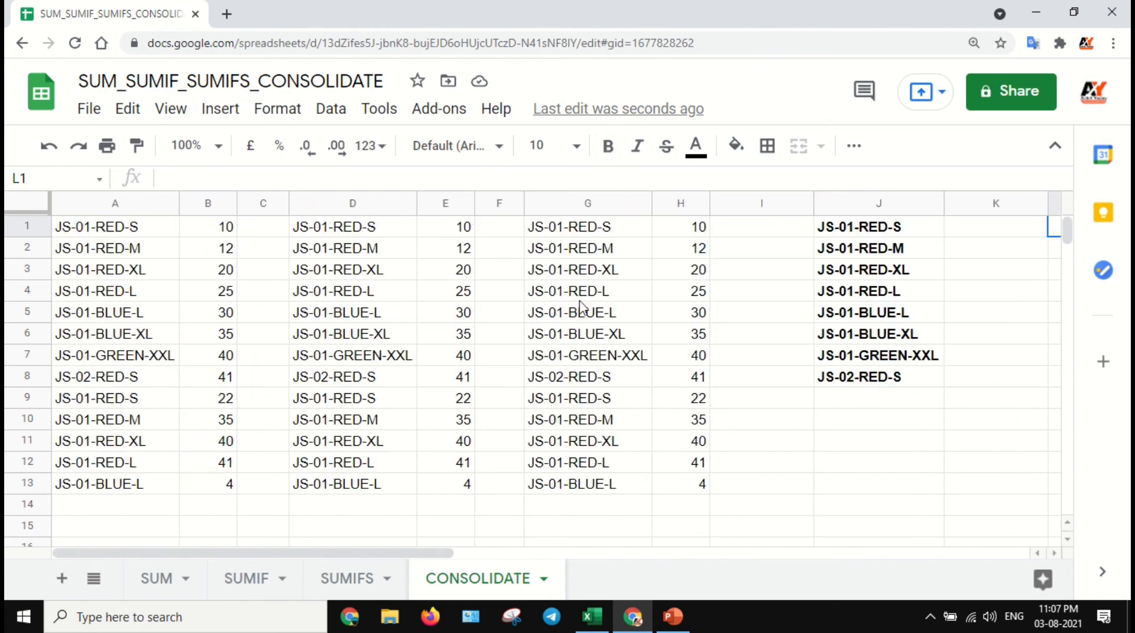
{"action": "left_click", "coordinate": [208, 203]}
{"action": "left_click", "coordinate": [148, 196]}
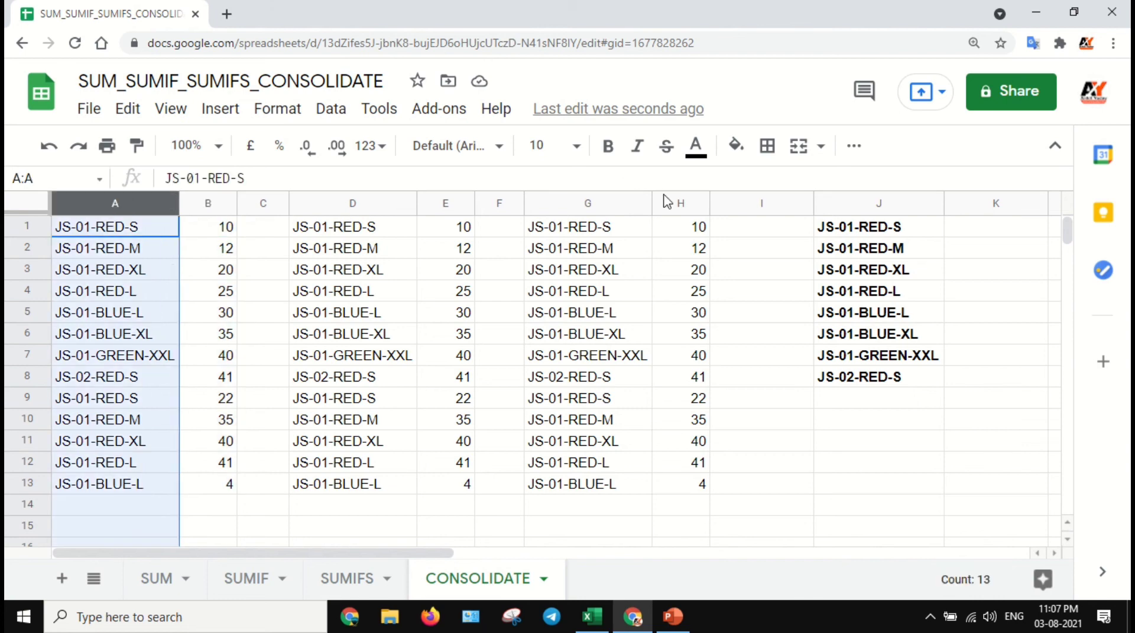
{"action": "left_click", "coordinate": [658, 202], "text": "shift"}
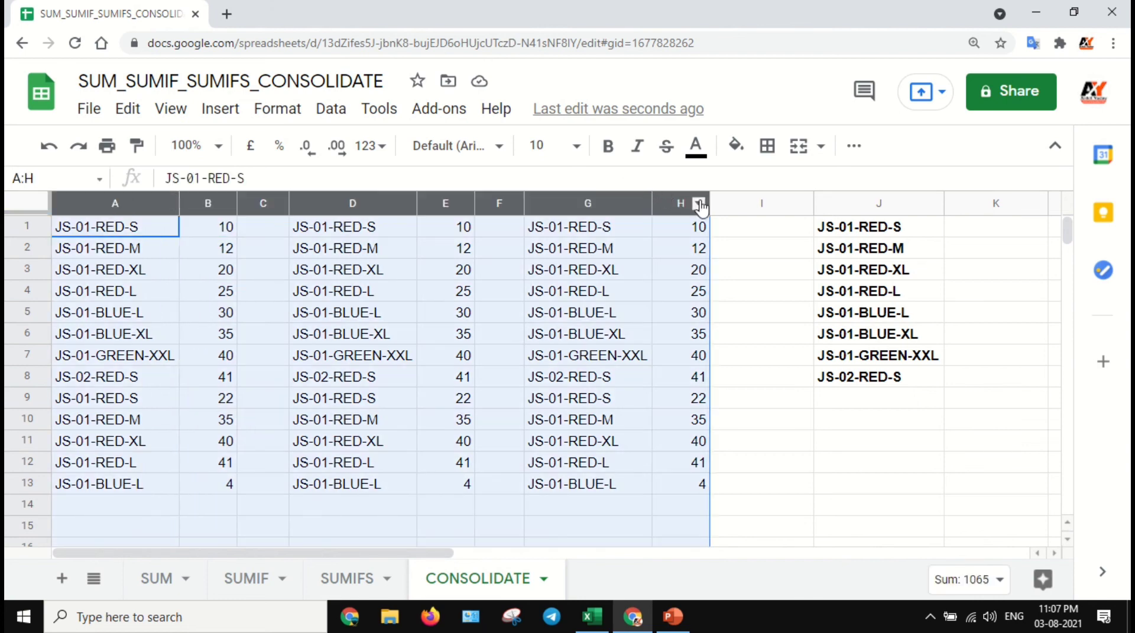
{"action": "mouse_move", "coordinate": [708, 202]}
{"action": "left_mouse_down"}
{"action": "mouse_move", "coordinate": [683, 202]}
{"action": "mouse_move", "coordinate": [692, 203]}
{"action": "left_mouse_up"}
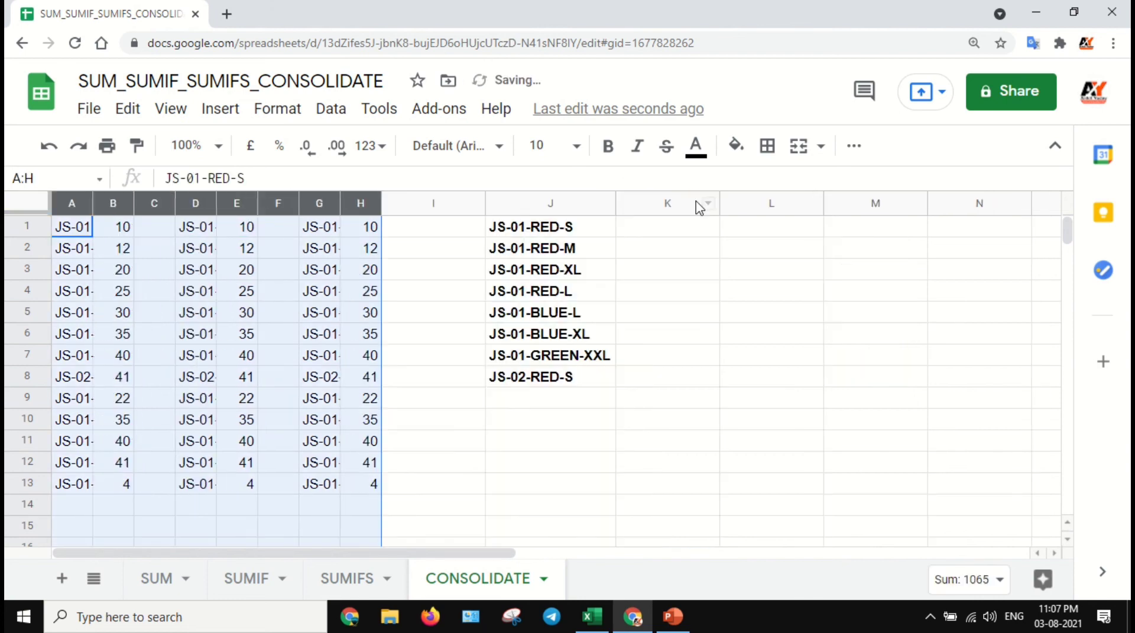
{"action": "left_click", "coordinate": [81, 227]}
Start a SUMIF formula in K1 with the absolute range $A$1:$A$13 as its first argument
{"action": "left_click", "coordinate": [644, 230]}
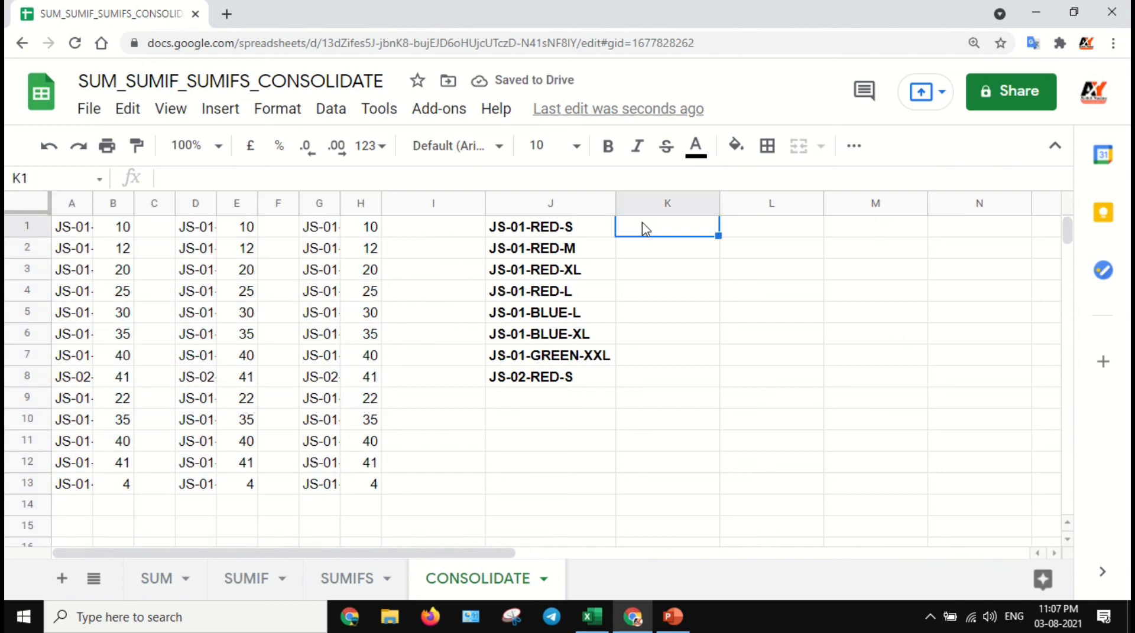
{"action": "type", "text": "="}
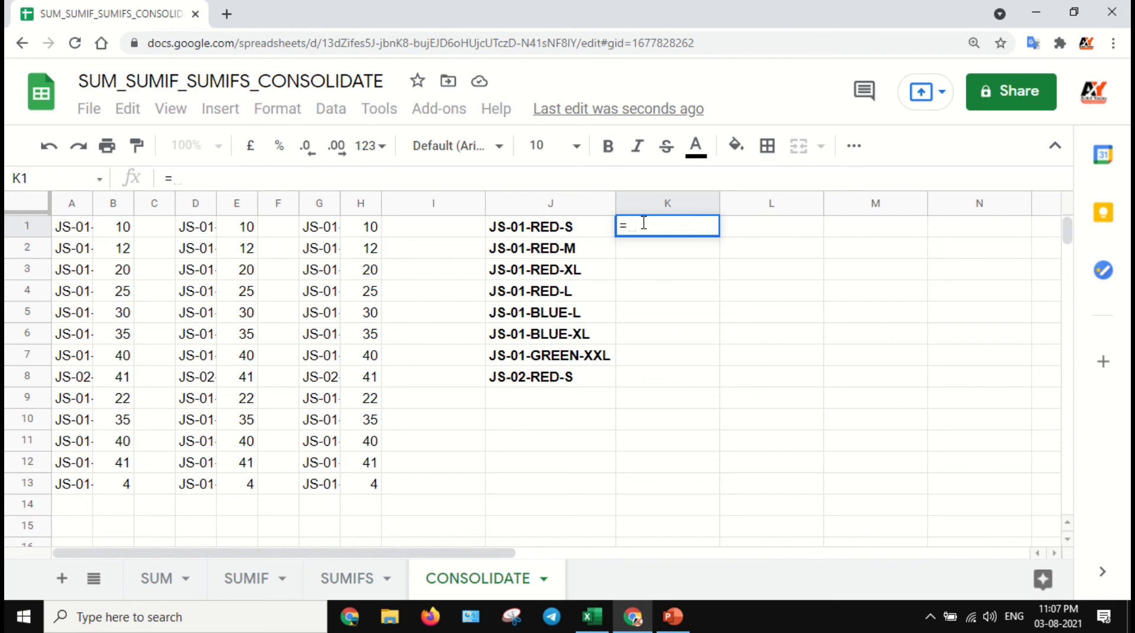
{"action": "type", "text": "sumif"}
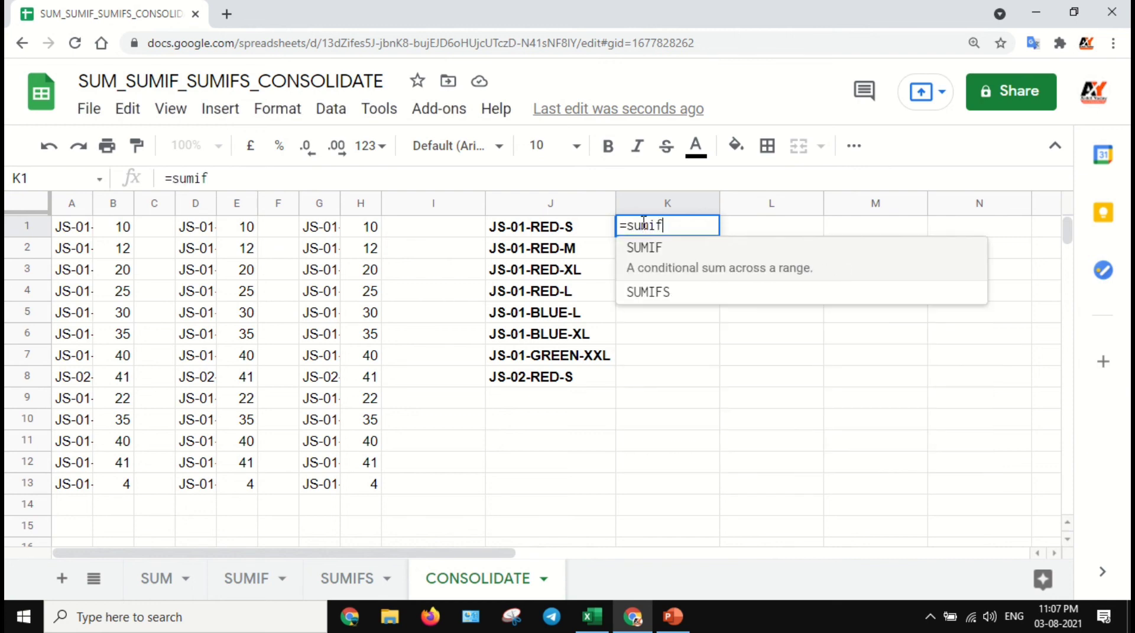
{"action": "key", "text": "Tab"}
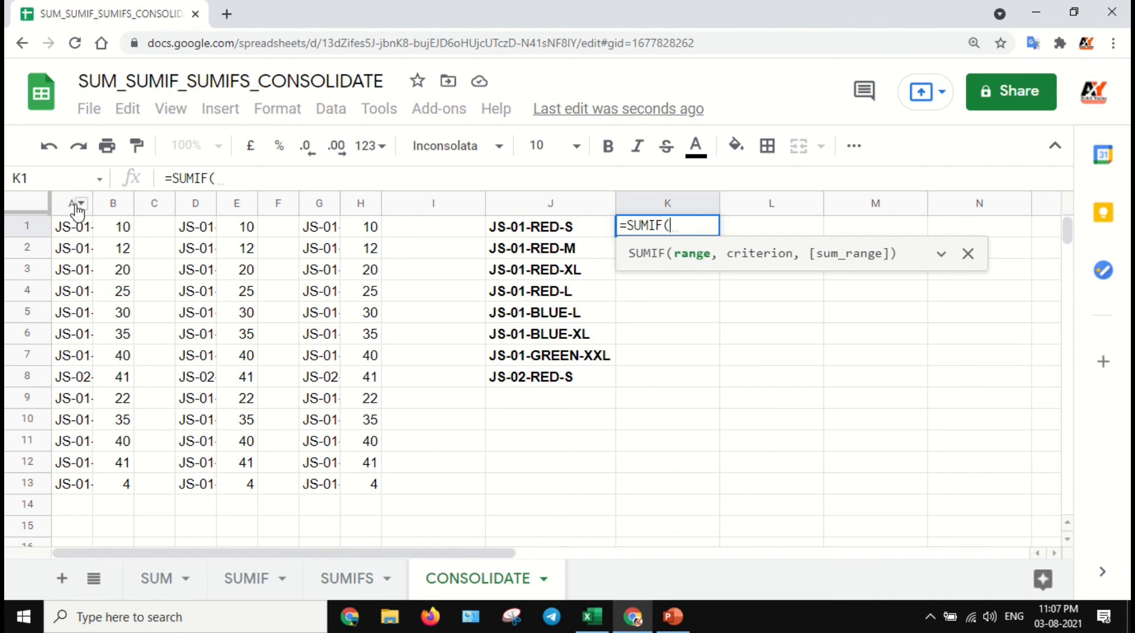
{"action": "left_click_drag", "start_coordinate": [76, 226], "coordinate": [89, 486]}
{"action": "key", "text": "F4"}
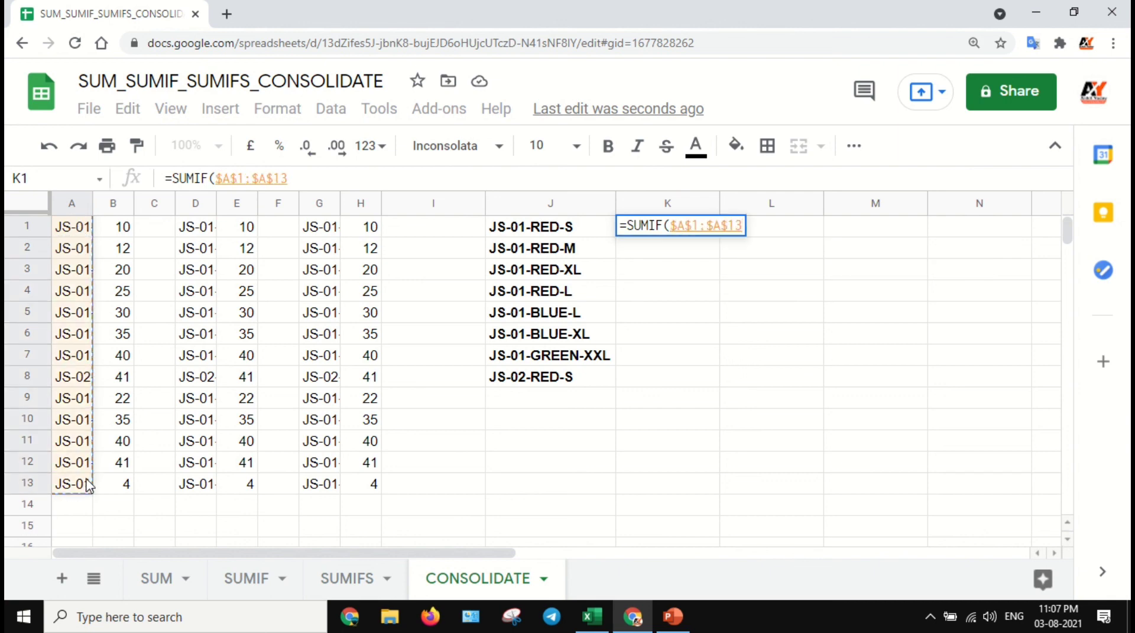
{"action": "type", "text": ","}
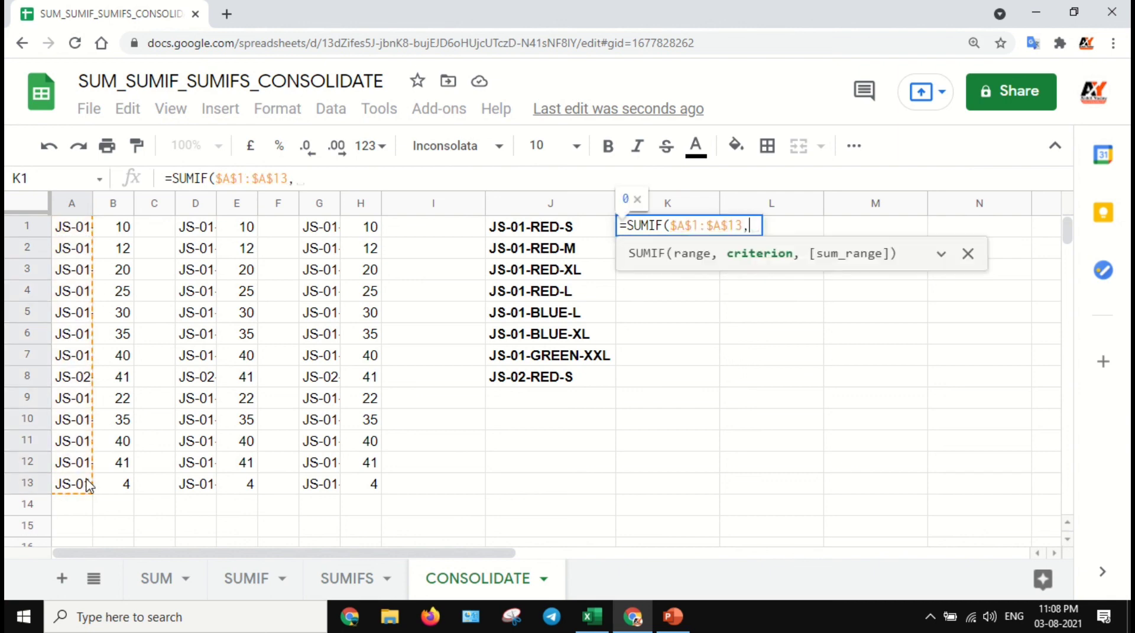
Complete K1's SUMIF with criterion J1 and sum range $B$1:$B$13, and decline the suggested auto-fill
{"action": "left_click", "coordinate": [597, 231]}
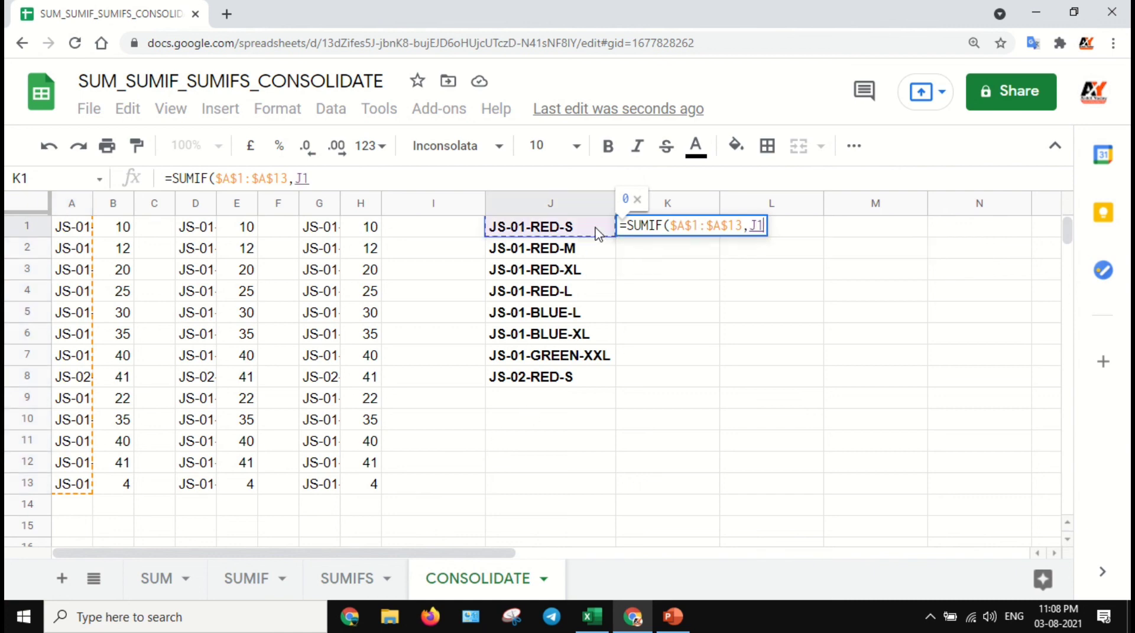
{"action": "type", "text": ","}
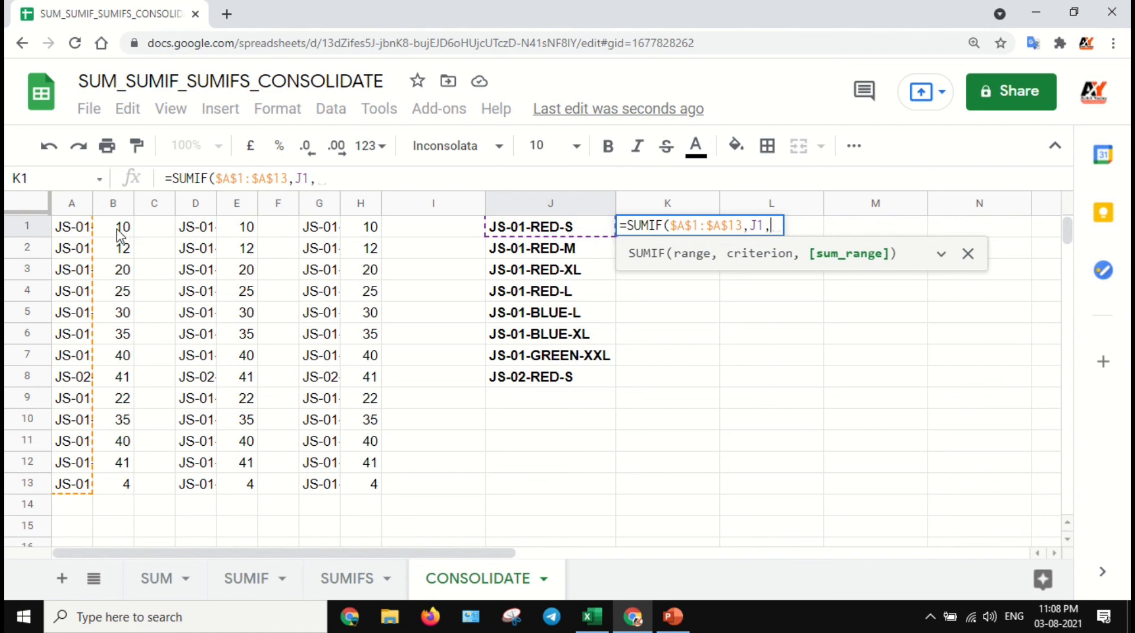
{"action": "left_click_drag", "start_coordinate": [123, 227], "coordinate": [122, 500]}
{"action": "key", "text": "F4"}
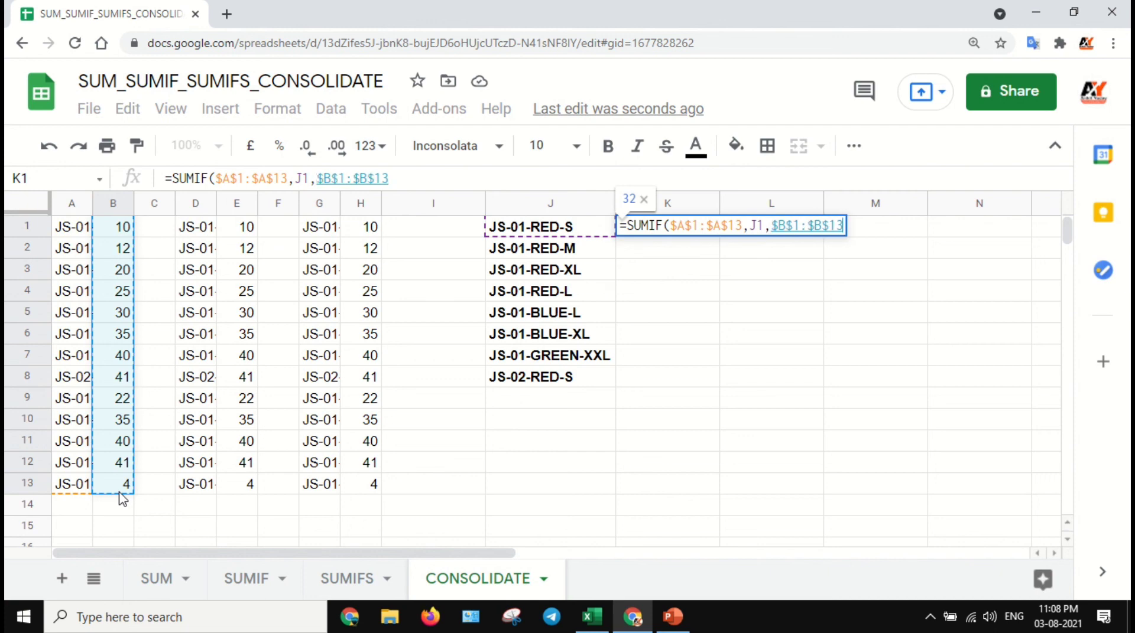
{"action": "type", "text": ")"}
{"action": "key", "text": "Return"}
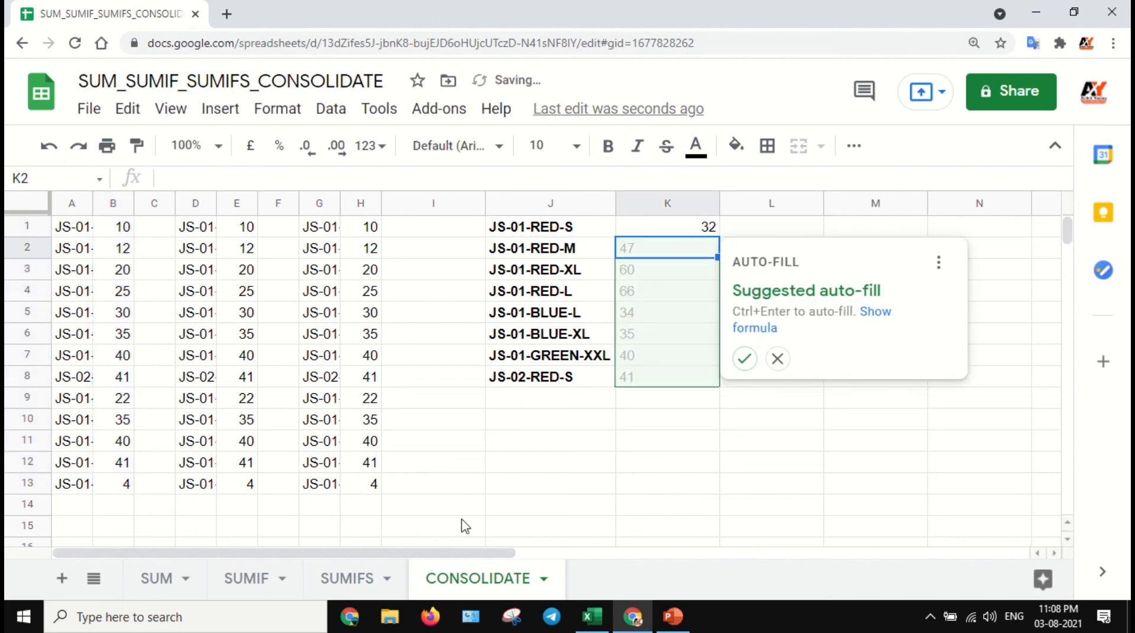
{"action": "left_click", "coordinate": [779, 359]}
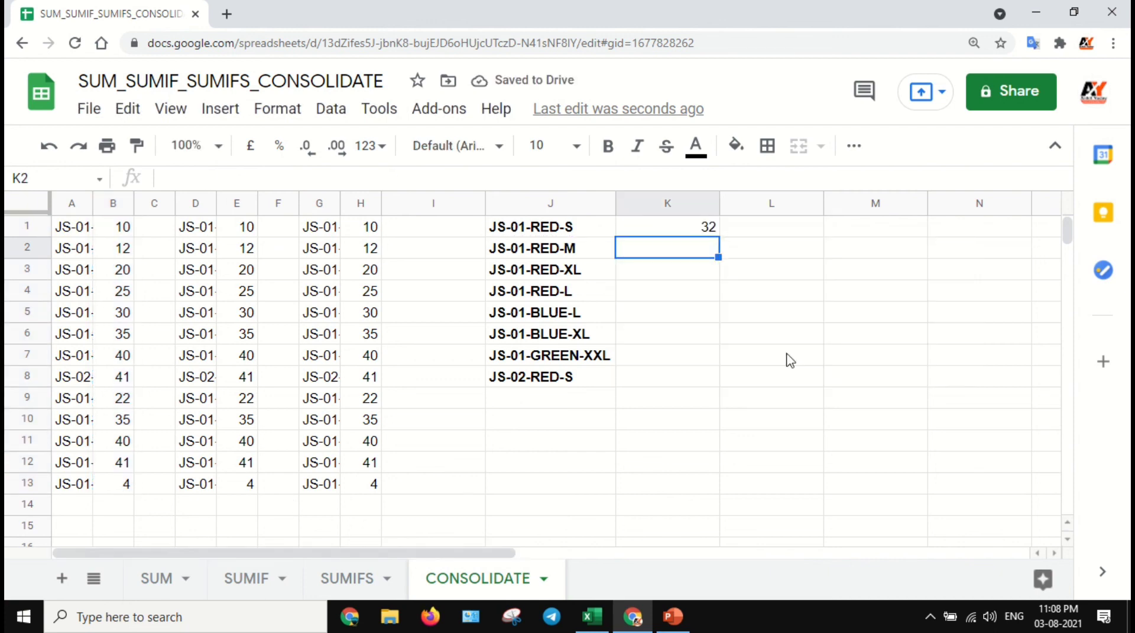
Widen code columns A, D and G slightly so more of each product code shows
{"action": "left_click", "coordinate": [681, 228]}
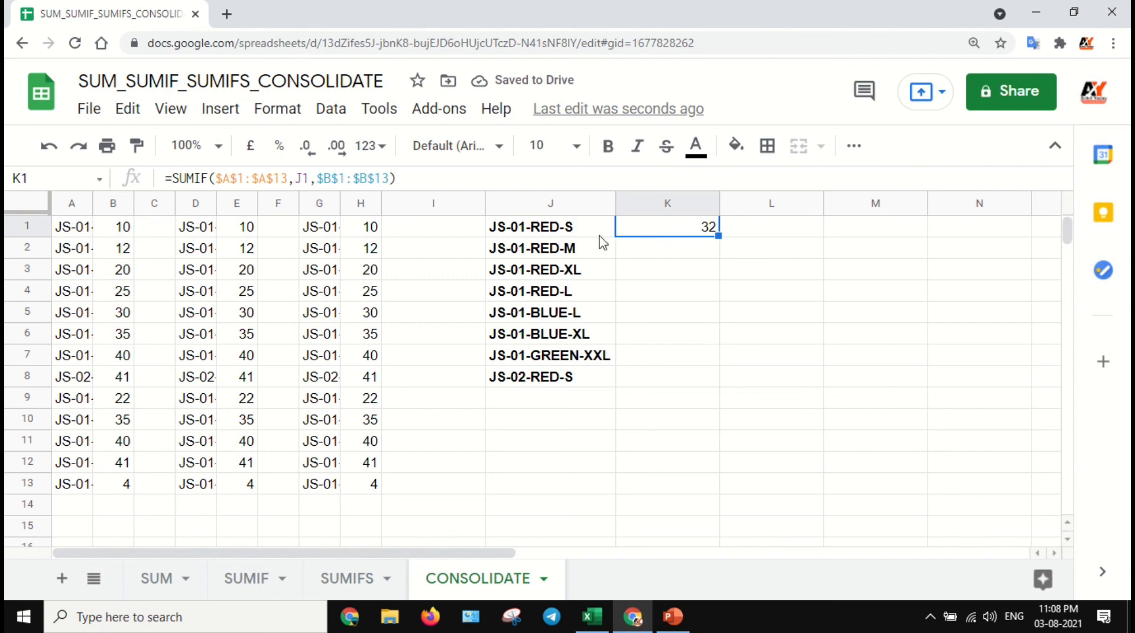
{"action": "left_click_drag", "start_coordinate": [92, 204], "coordinate": [147, 203]}
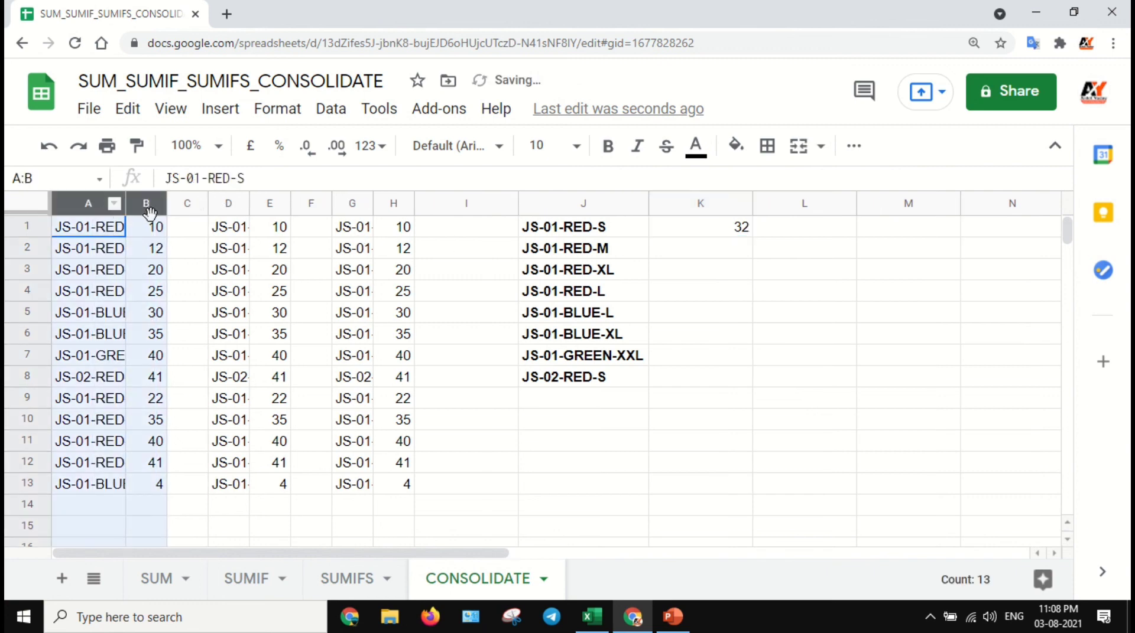
{"action": "left_click", "coordinate": [737, 228]}
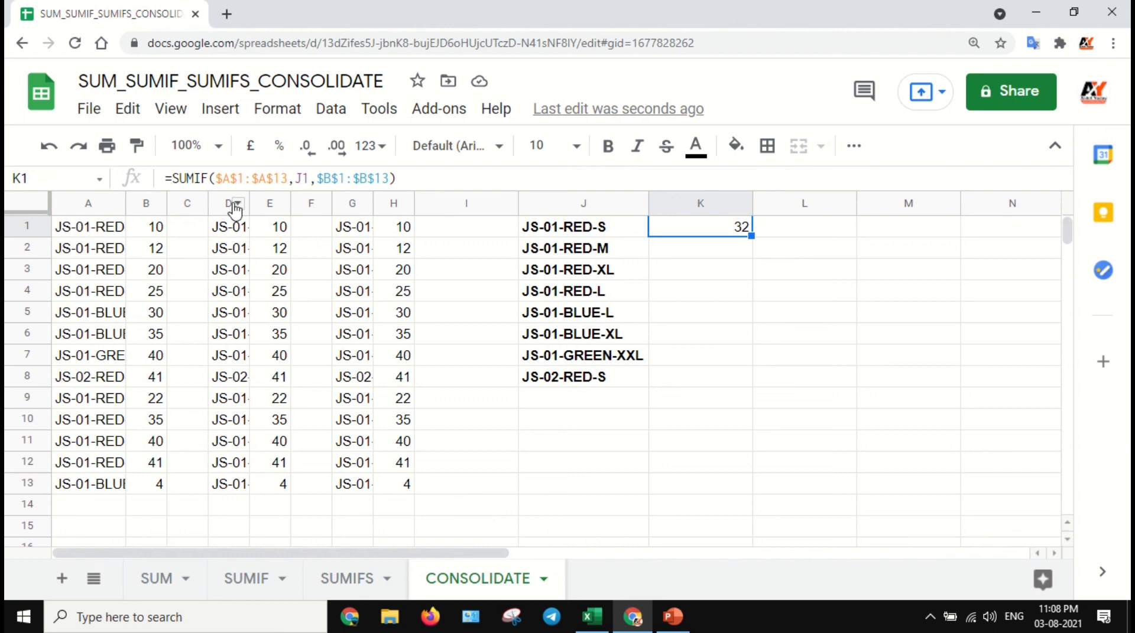
{"action": "left_click_drag", "start_coordinate": [248, 203], "coordinate": [266, 203]}
{"action": "left_click_drag", "start_coordinate": [388, 204], "coordinate": [405, 205]}
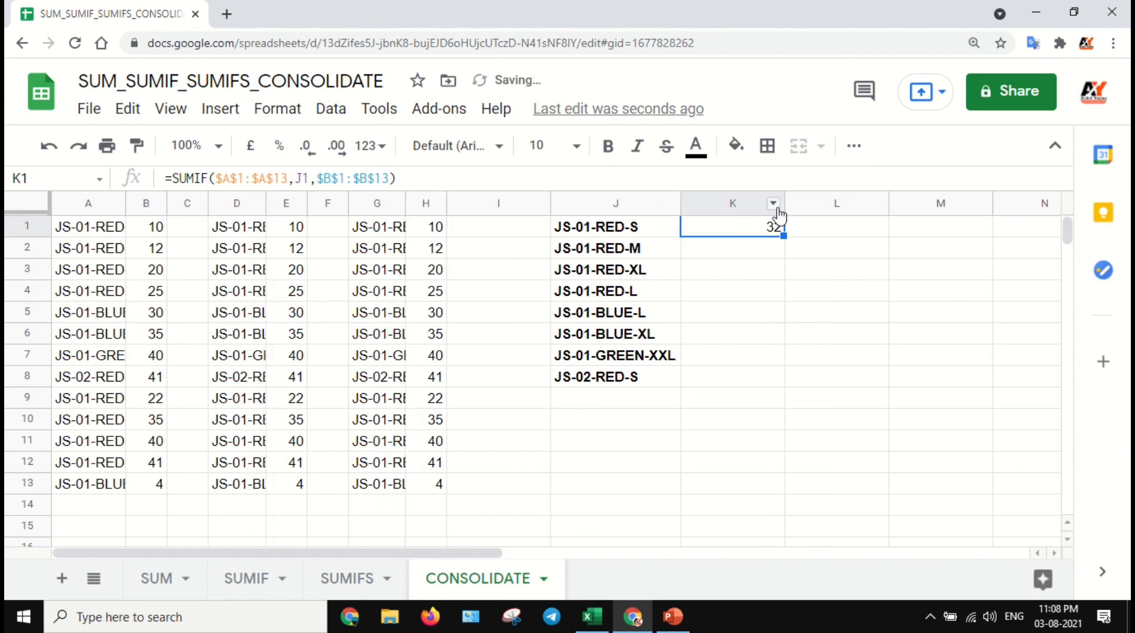
Extend the K1 formula after the first SUMIF with a plus sign and a second SUMIF function
{"action": "left_click", "coordinate": [479, 180]}
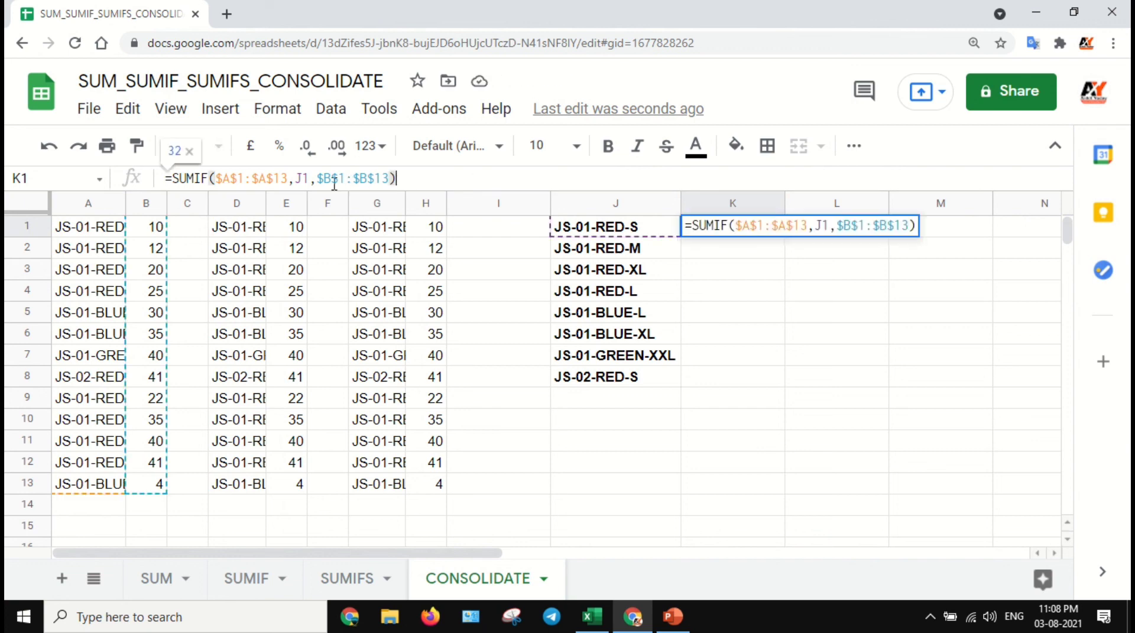
{"action": "type", "text": "="}
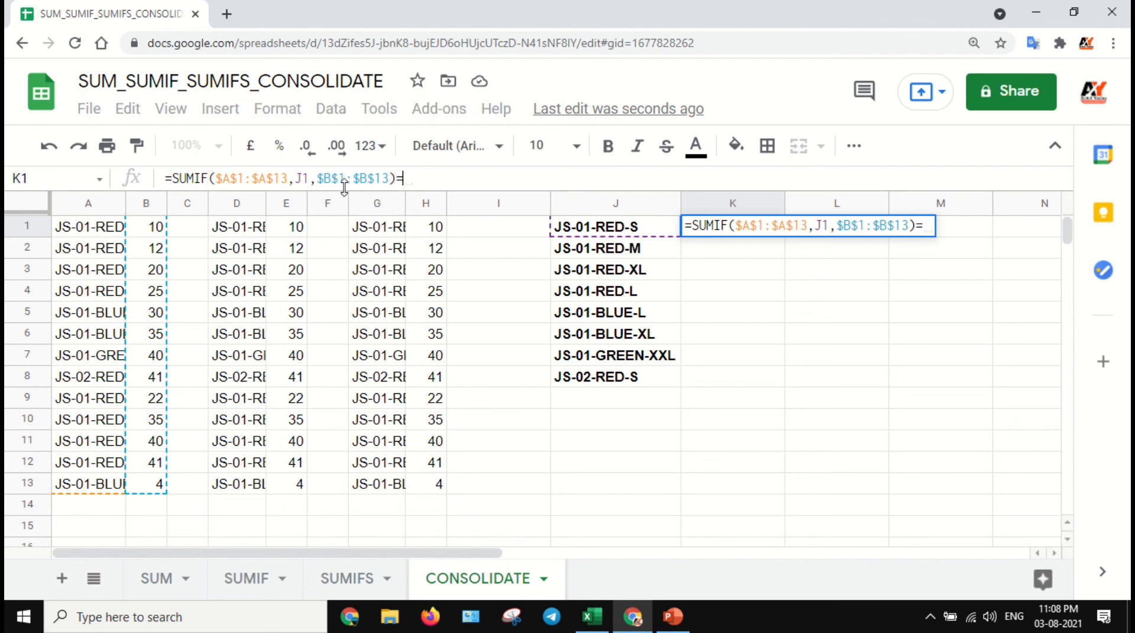
{"action": "key", "text": "BackSpace"}
{"action": "type", "text": "+"}
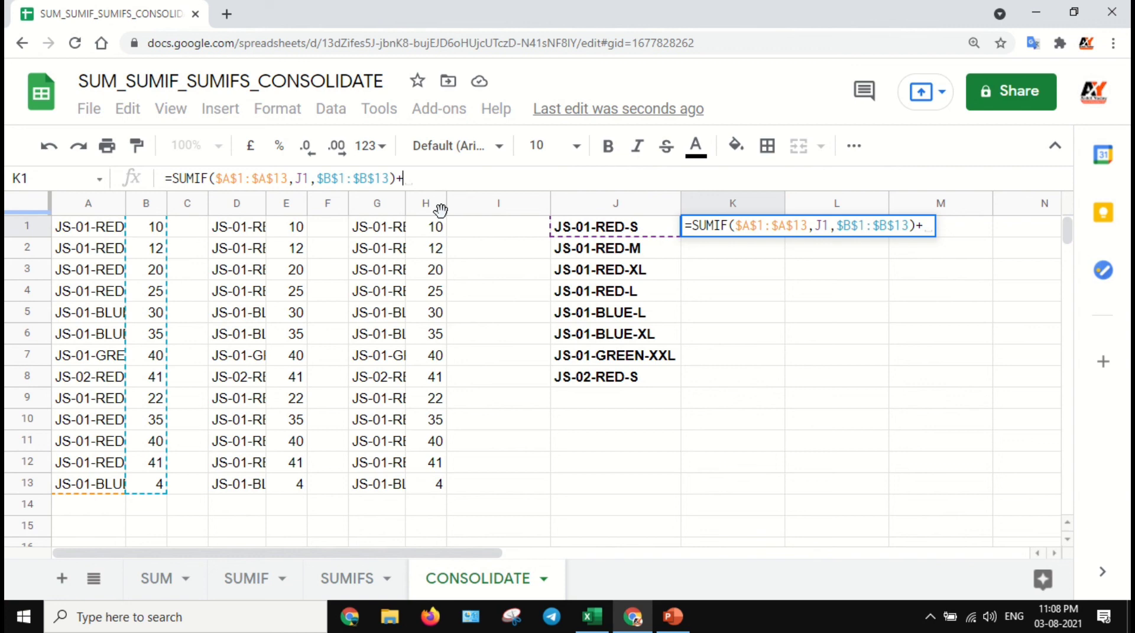
{"action": "type", "text": "su"}
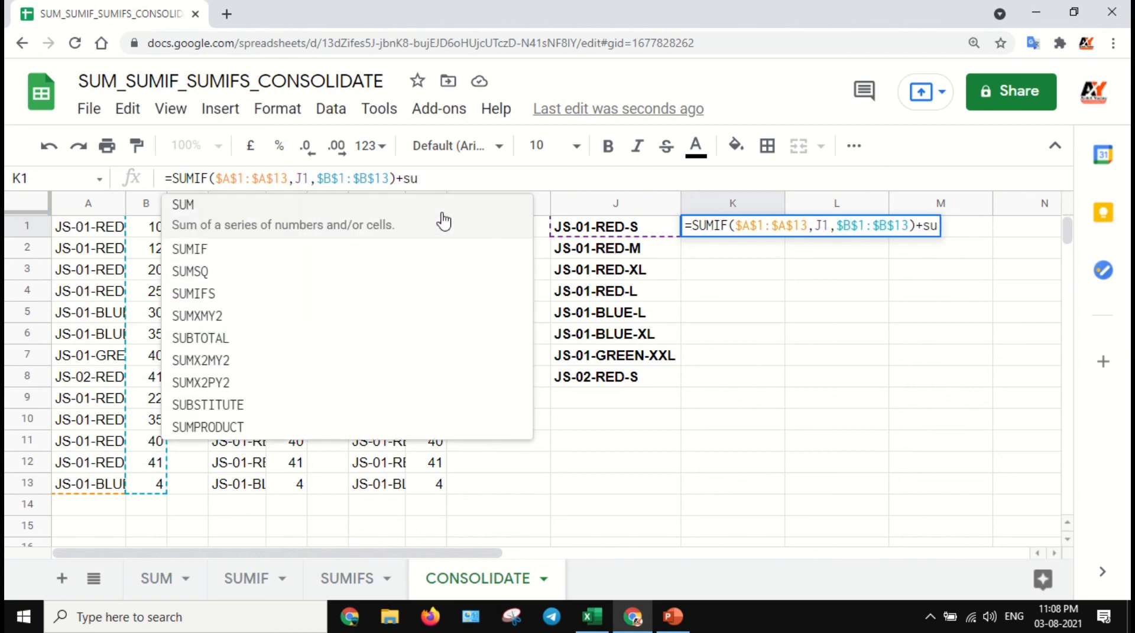
{"action": "type", "text": "mif("}
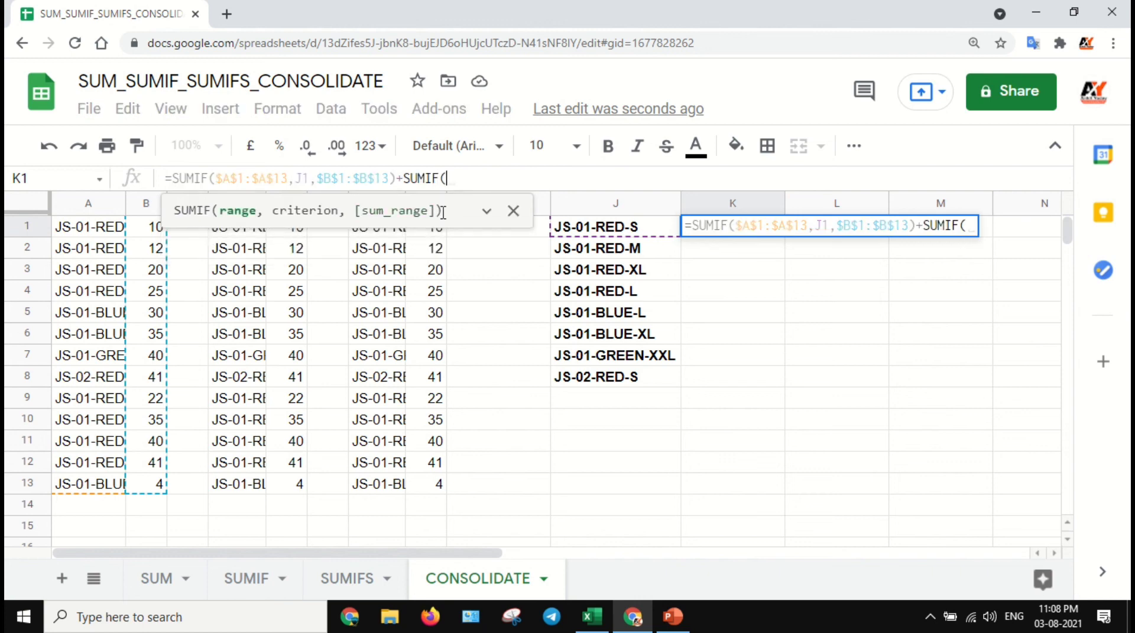
{"action": "left_click", "coordinate": [243, 231]}
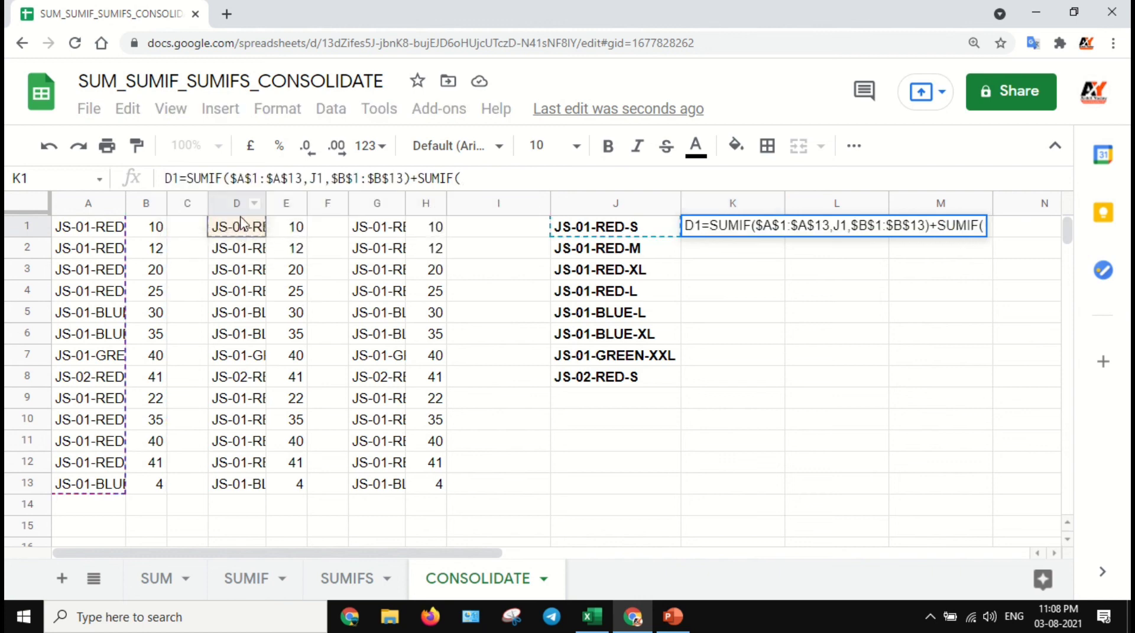
{"action": "left_click_drag", "start_coordinate": [238, 483], "coordinate": [239, 467]}
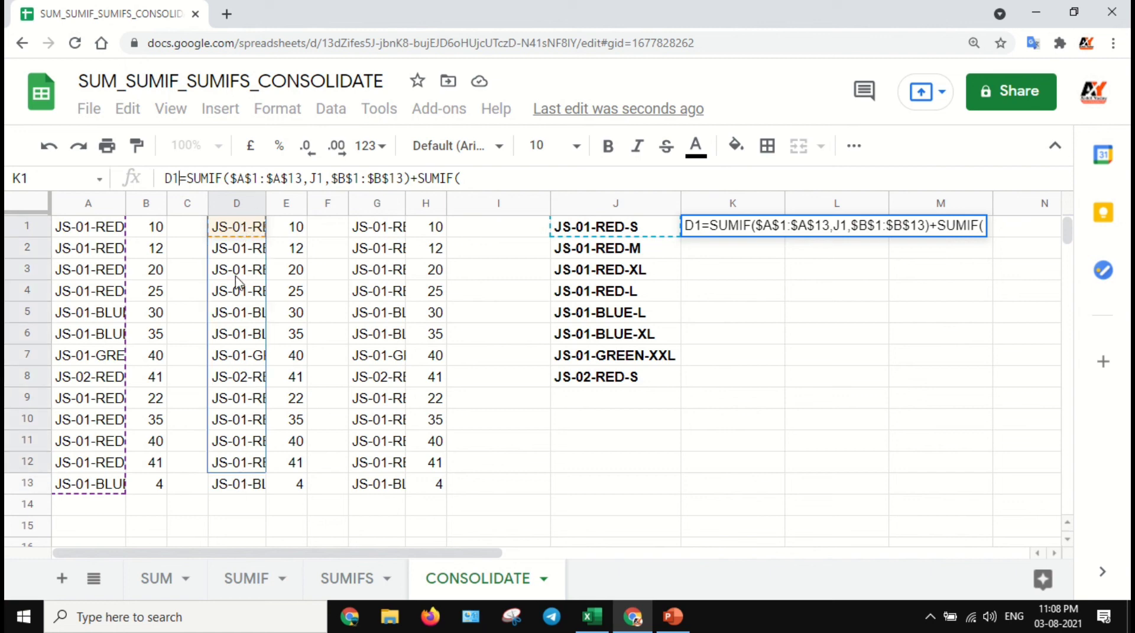
{"action": "left_click", "coordinate": [238, 233]}
{"action": "left_click", "coordinate": [176, 178]}
{"action": "key", "text": "BackSpace"}
{"action": "key", "text": "BackSpace"}
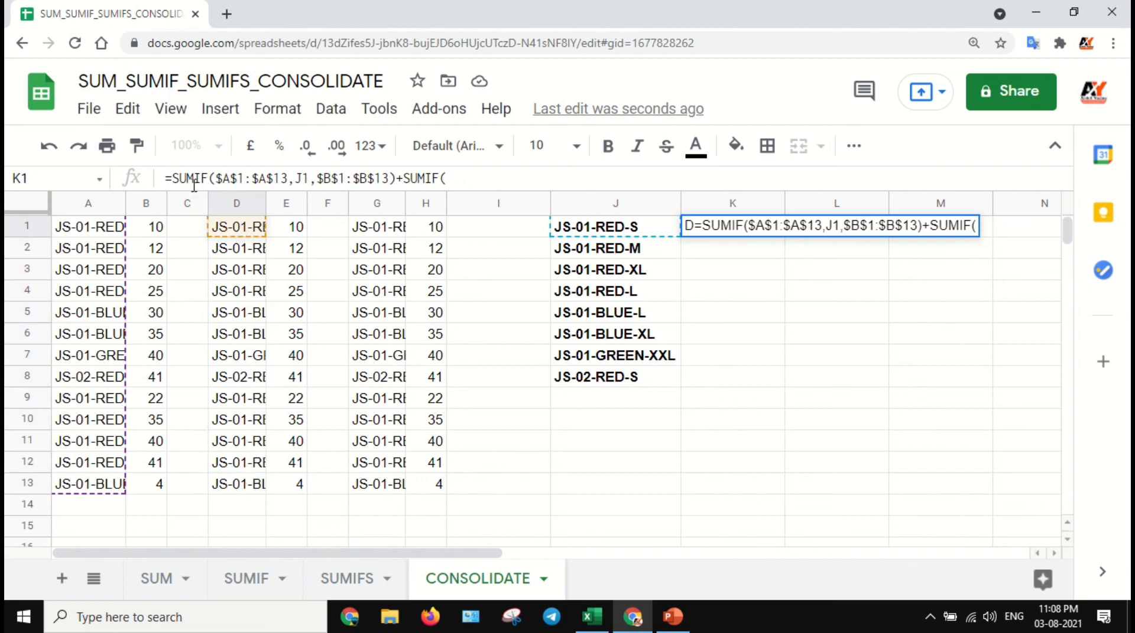
Give K1's second SUMIF the absolute range $D$1:$D$13 and the criterion J1
{"action": "left_click", "coordinate": [471, 183]}
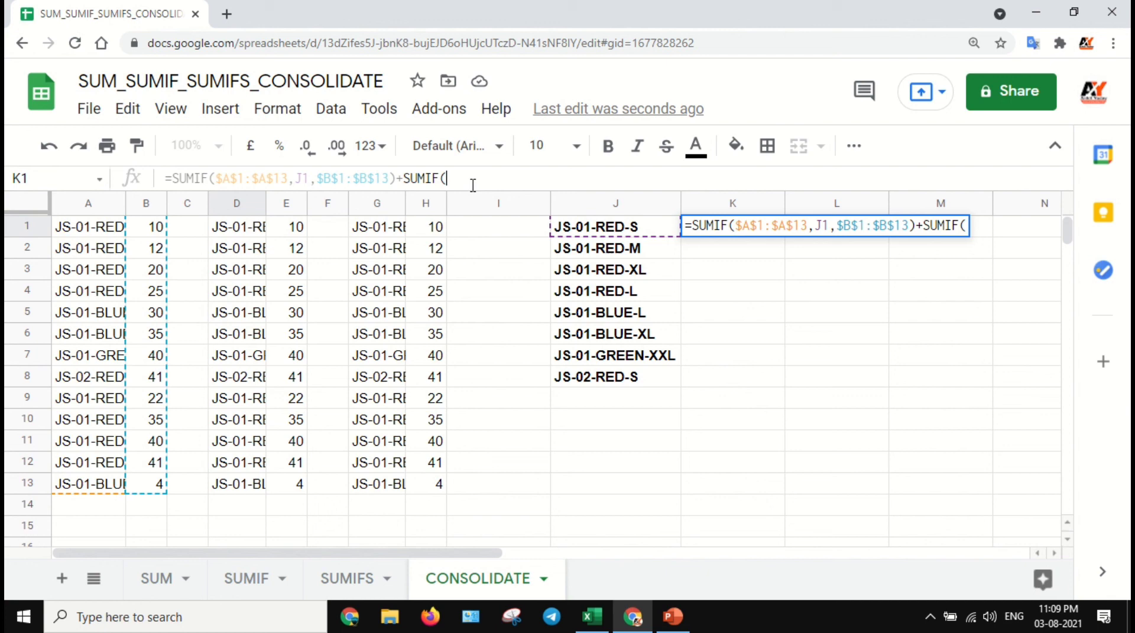
{"action": "left_click", "coordinate": [232, 231]}
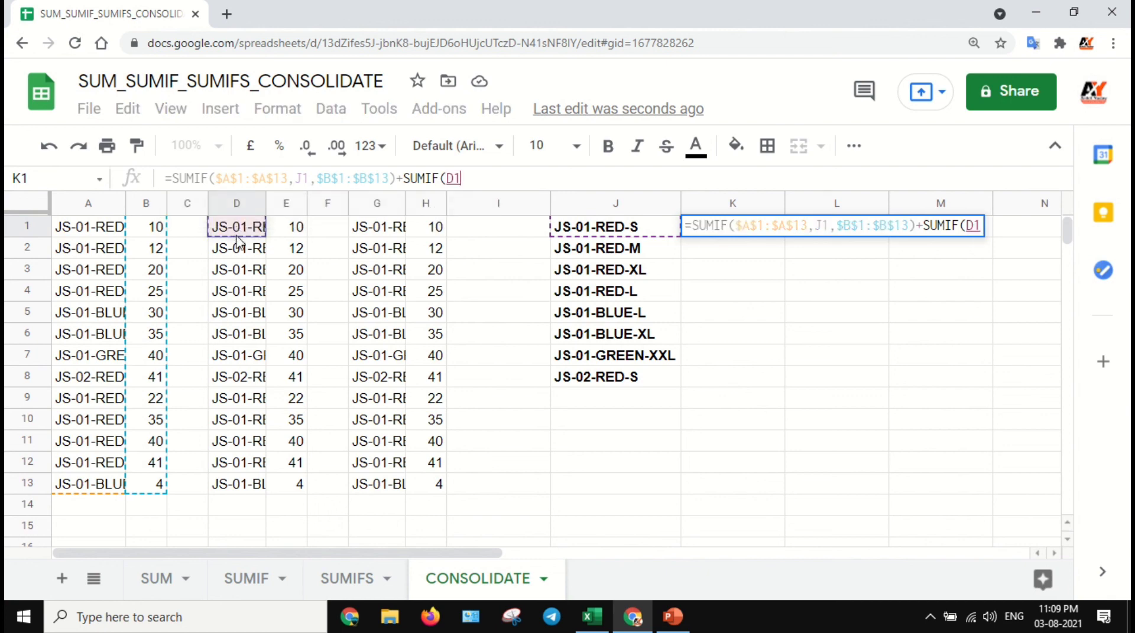
{"action": "left_click_drag", "start_coordinate": [236, 235], "coordinate": [247, 476]}
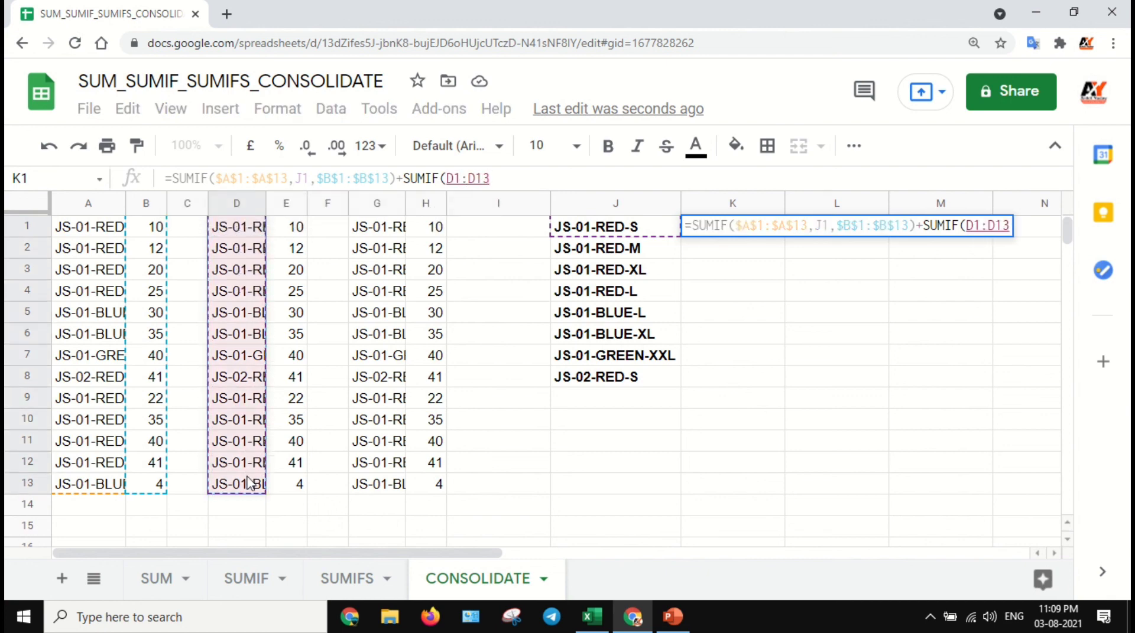
{"action": "key", "text": "F4"}
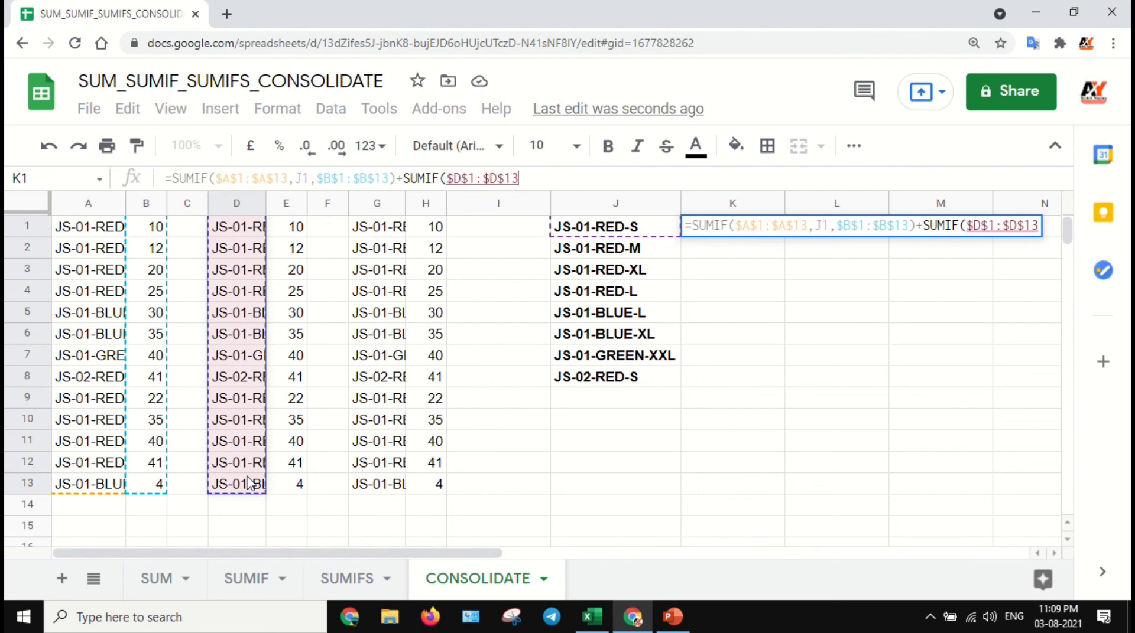
{"action": "type", "text": ","}
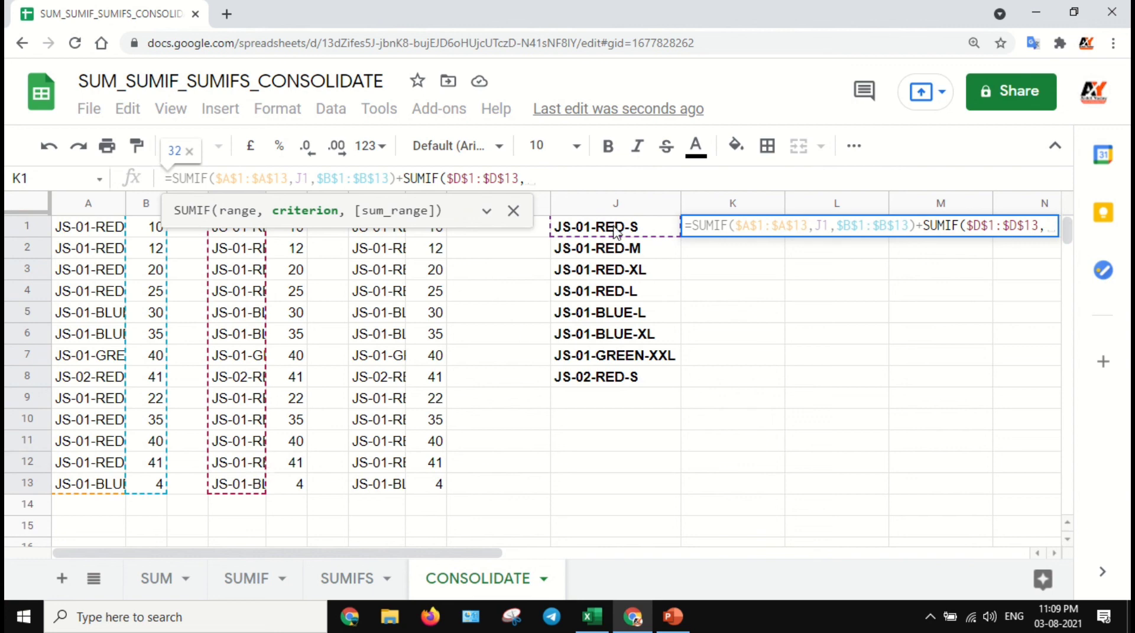
{"action": "left_click", "coordinate": [615, 227]}
{"action": "type", "text": ","}
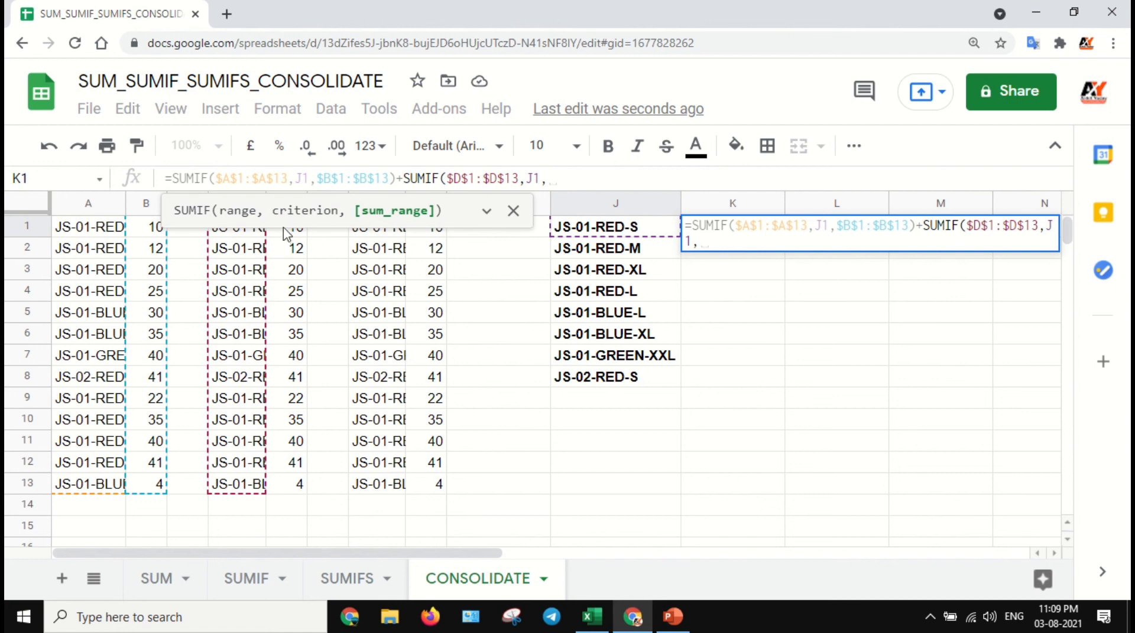
Complete K1's second SUMIF with the absolute sum range $E$1:$E$13 and enter the formula
{"action": "left_click_drag", "start_coordinate": [286, 233], "coordinate": [292, 267]}
{"action": "key", "text": "BackSpace"}
{"action": "key", "text": "BackSpace"}
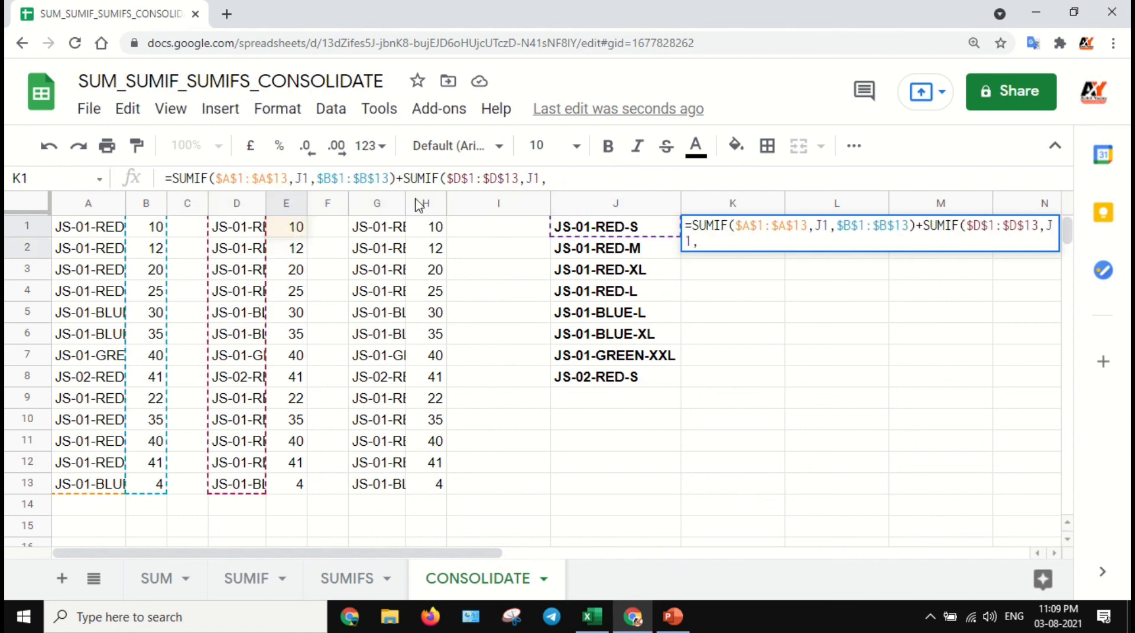
{"action": "left_click_drag", "start_coordinate": [295, 229], "coordinate": [300, 486]}
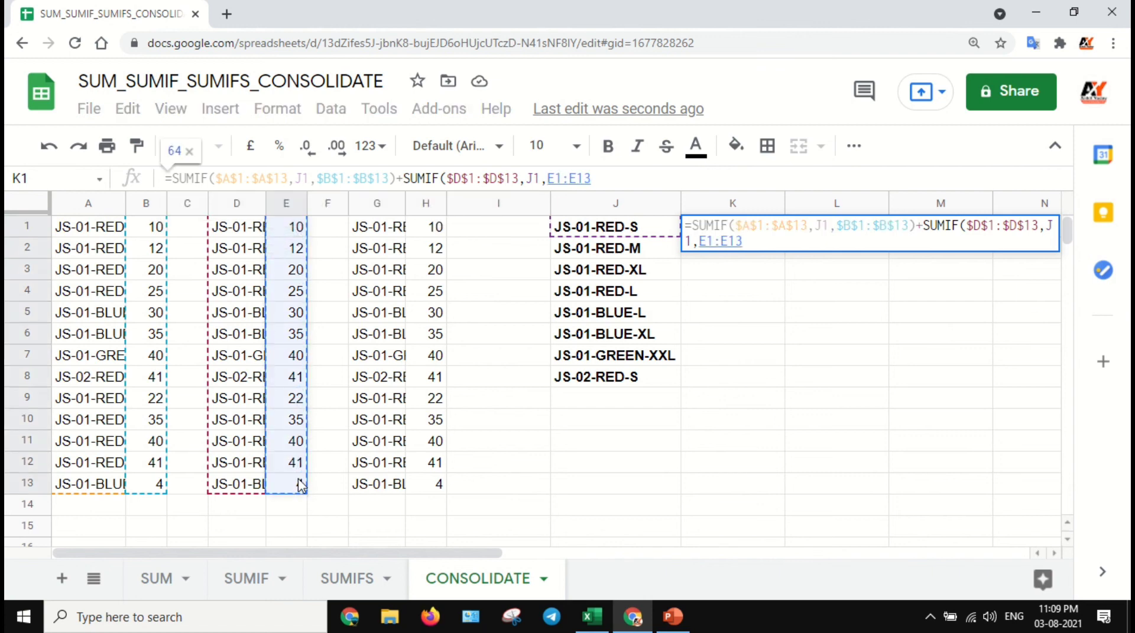
{"action": "key", "text": "F4"}
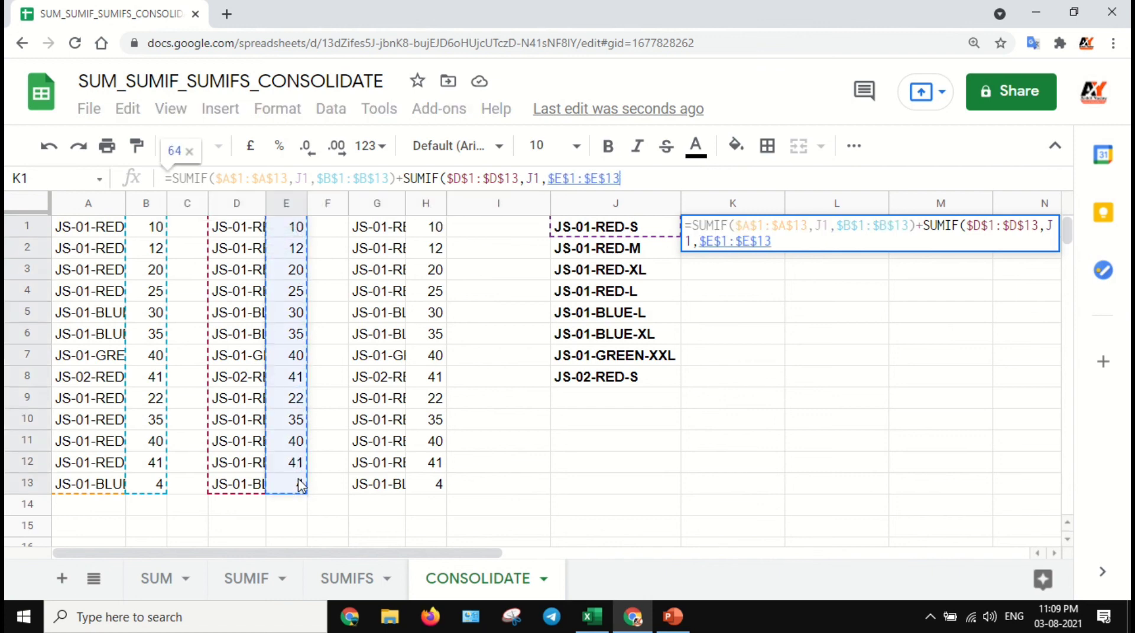
{"action": "type", "text": ")"}
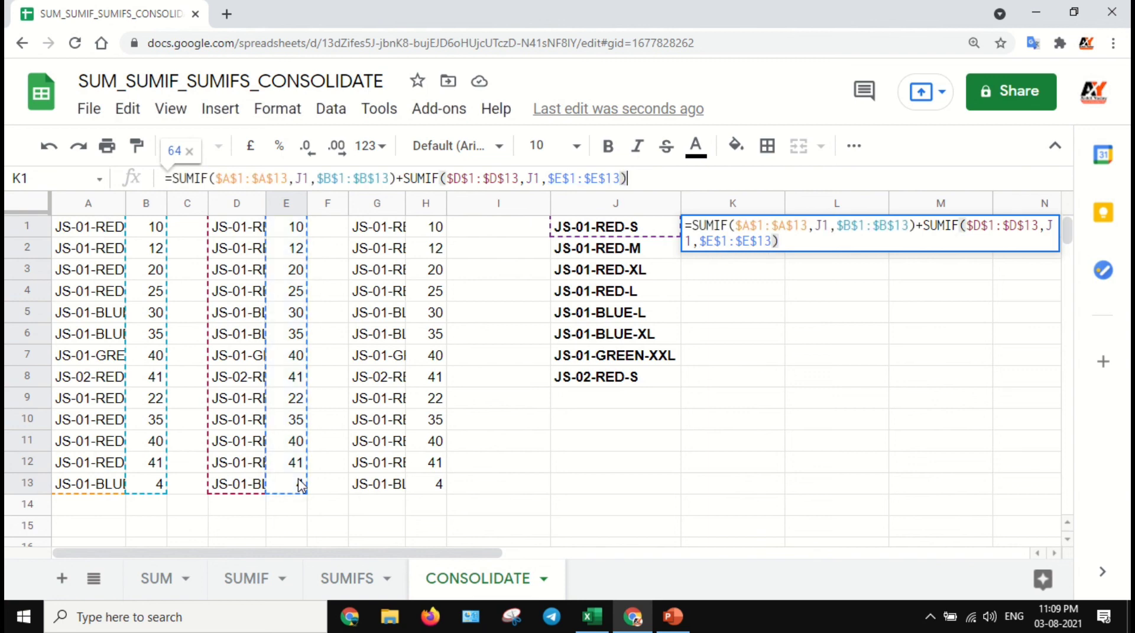
{"action": "key", "text": "Return"}
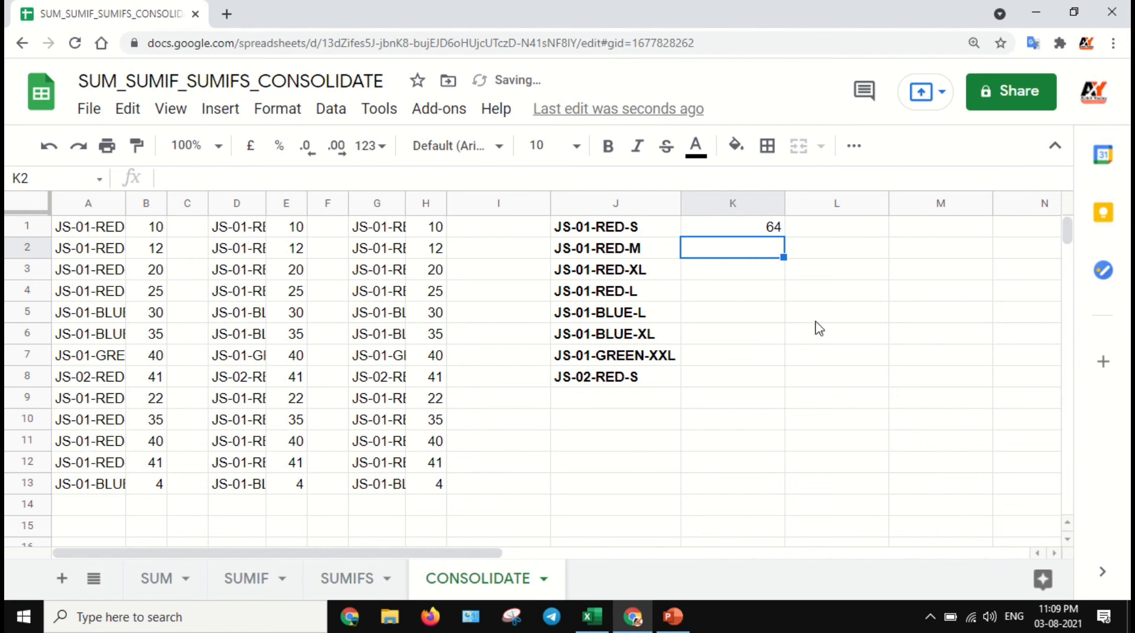
Reopen the K1 formula and append a plus sign and a third SUMIF function at its end
{"action": "left_click", "coordinate": [775, 233]}
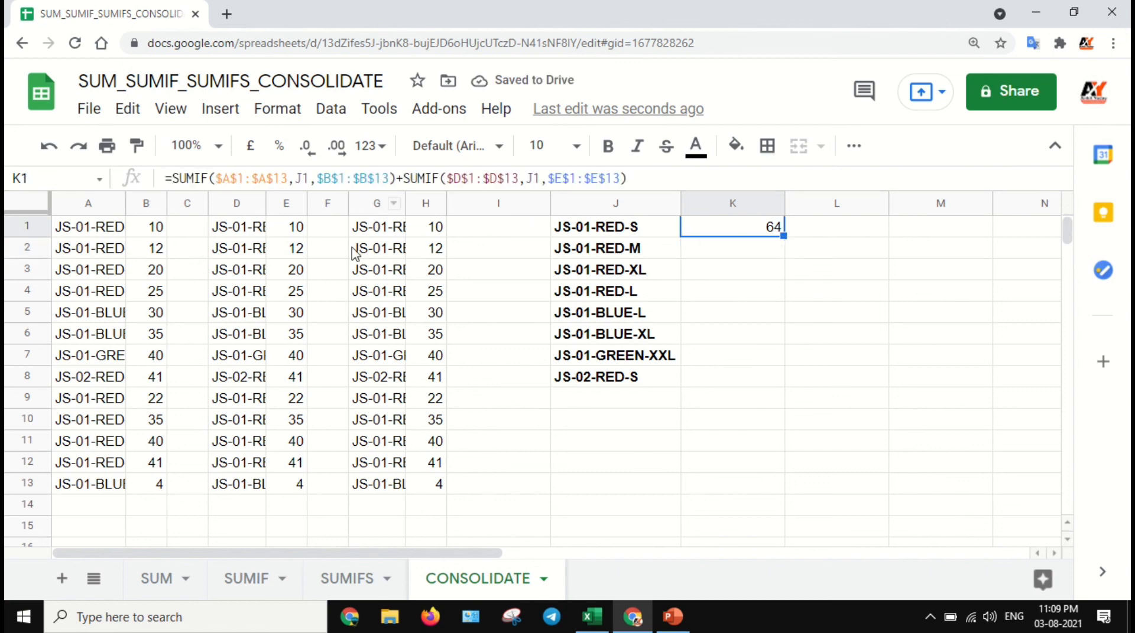
{"action": "left_click", "coordinate": [676, 177]}
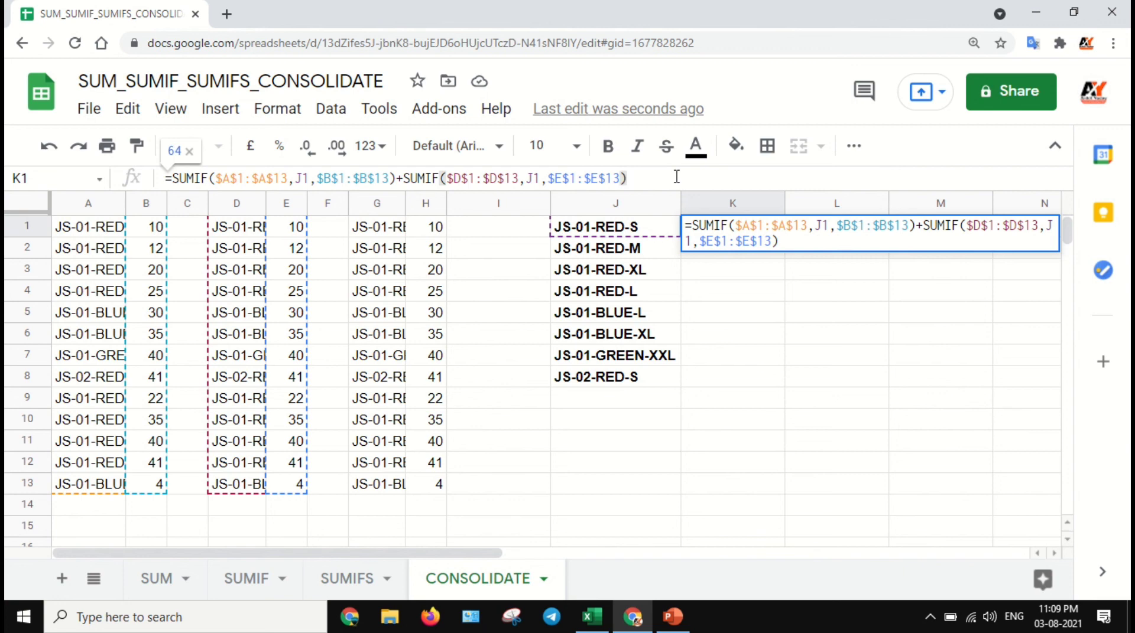
{"action": "type", "text": "+"}
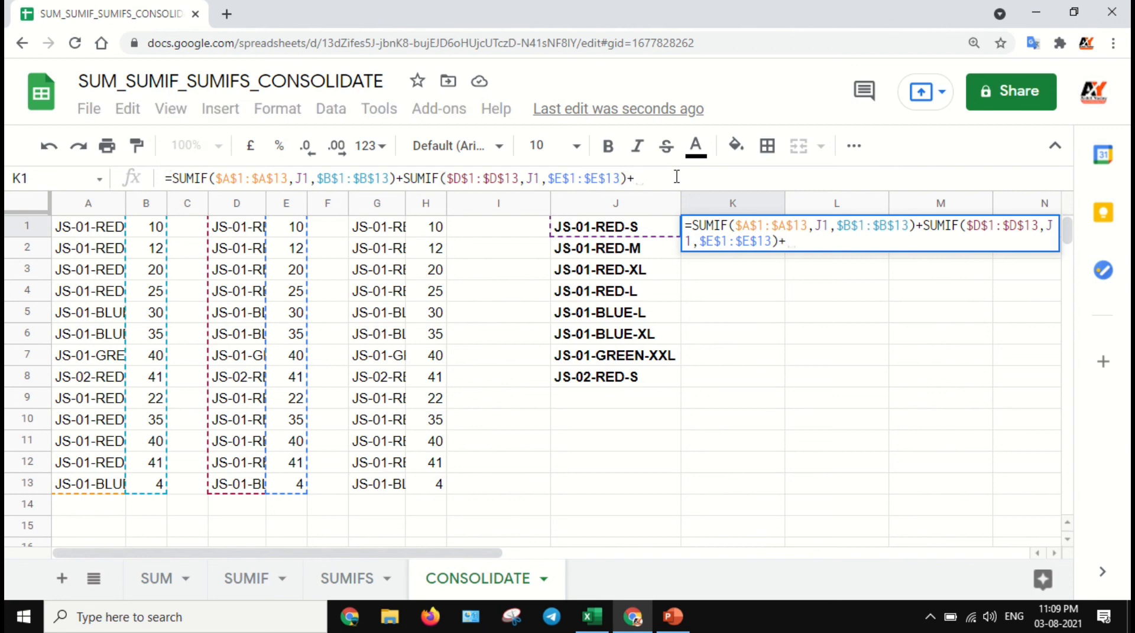
{"action": "type", "text": "s"}
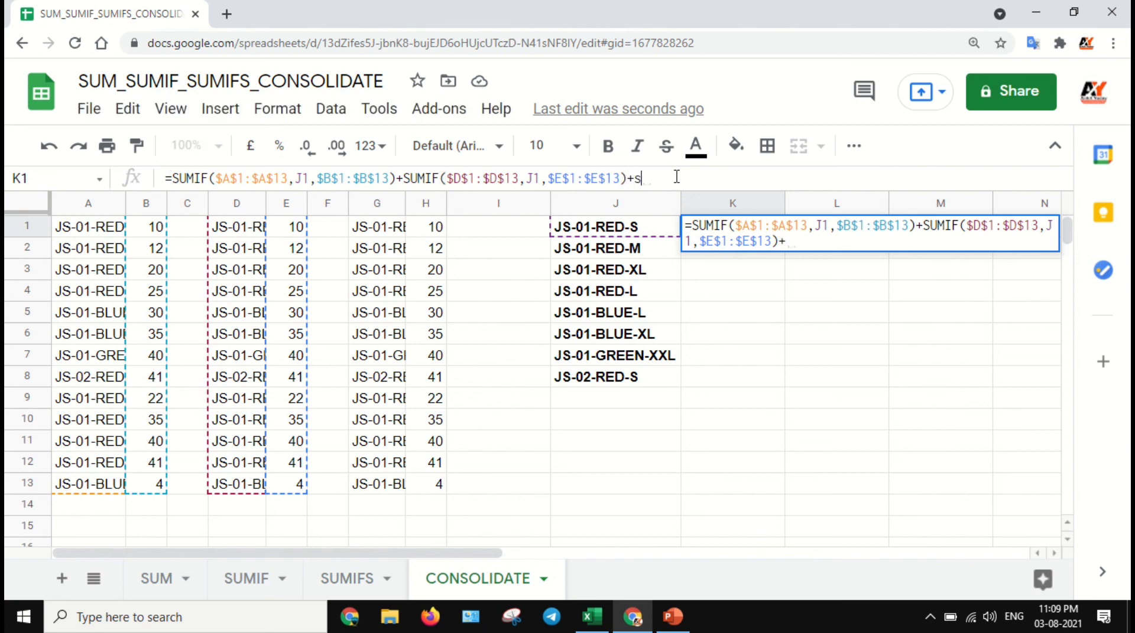
{"action": "type", "text": "um"}
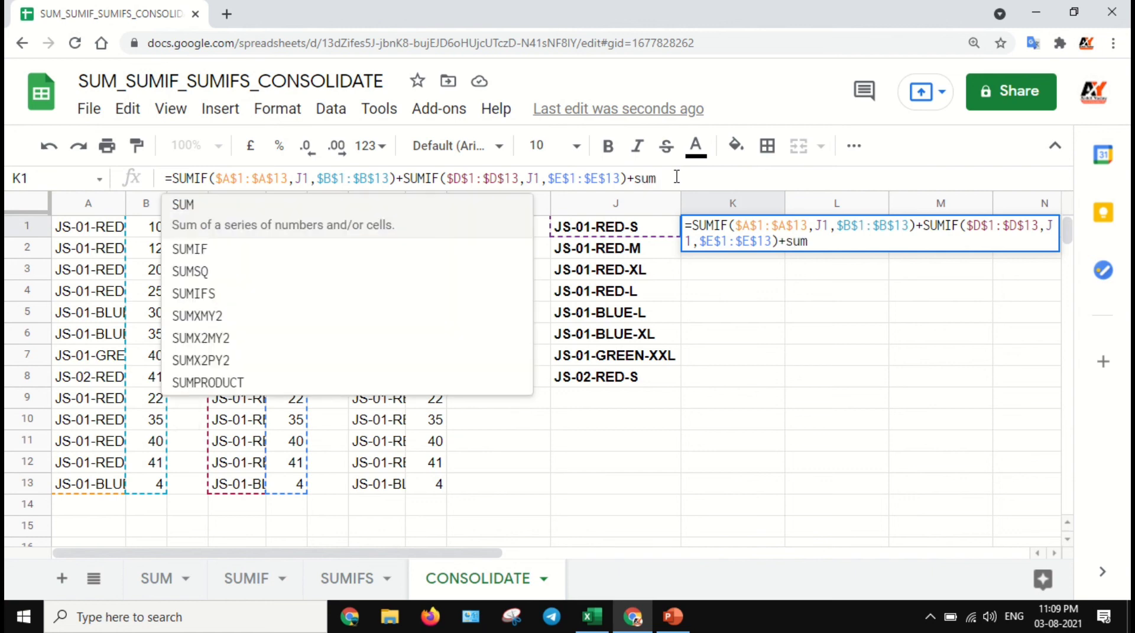
{"action": "type", "text": "if"}
{"action": "key", "text": "Tab"}
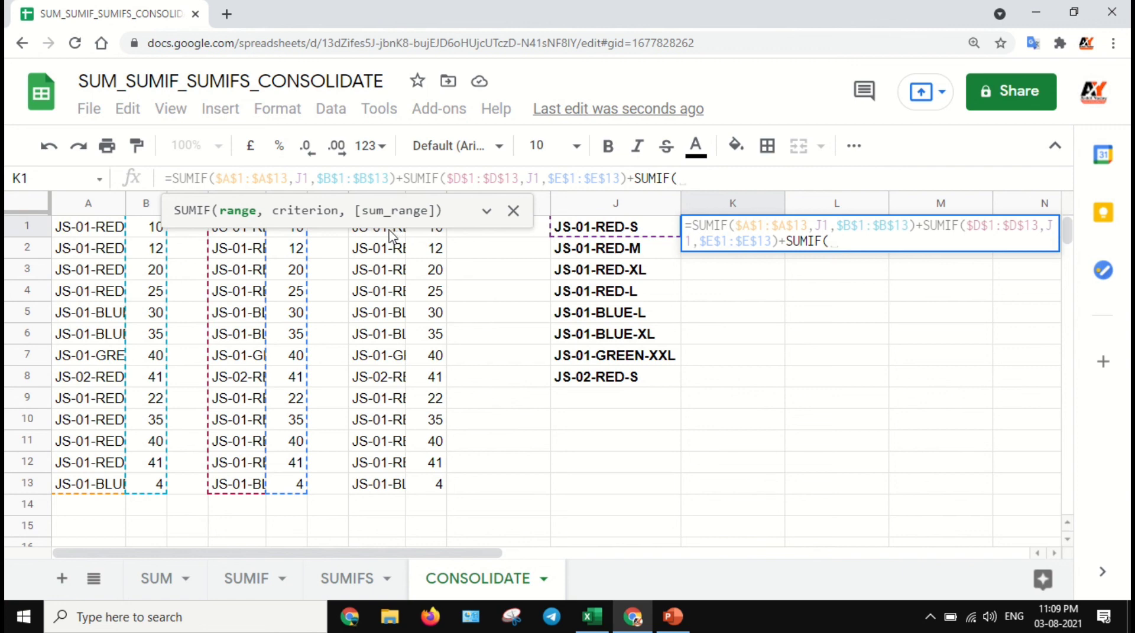
Give K1's third SUMIF the absolute range $G$1:$G$13 and the criterion J1
{"action": "left_click_drag", "start_coordinate": [390, 236], "coordinate": [395, 481]}
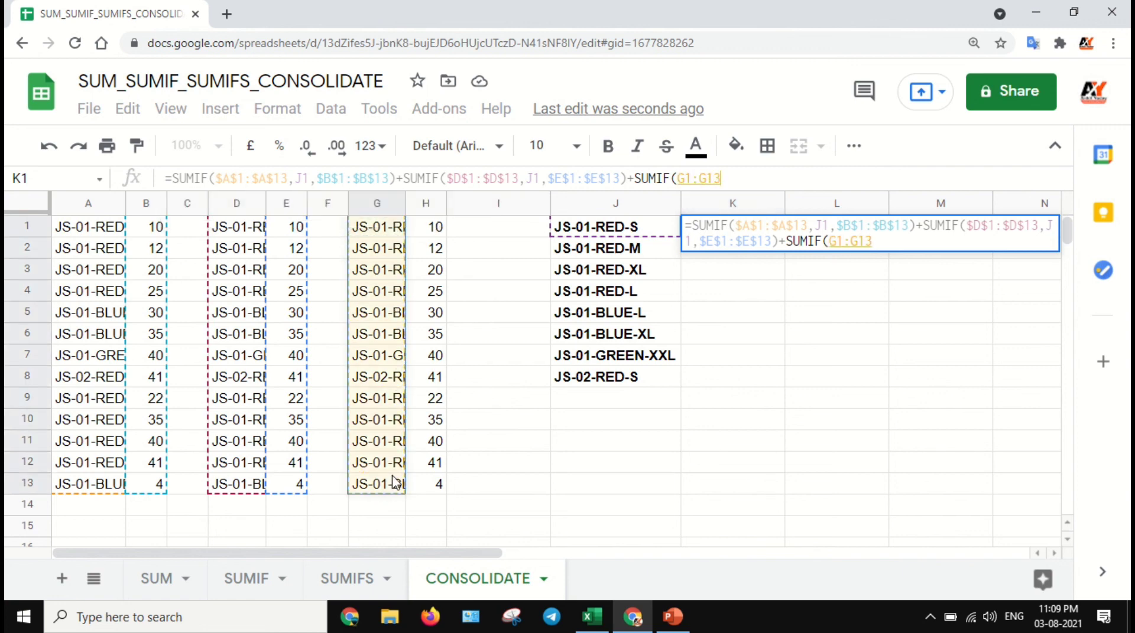
{"action": "key", "text": "F4"}
{"action": "type", "text": ","}
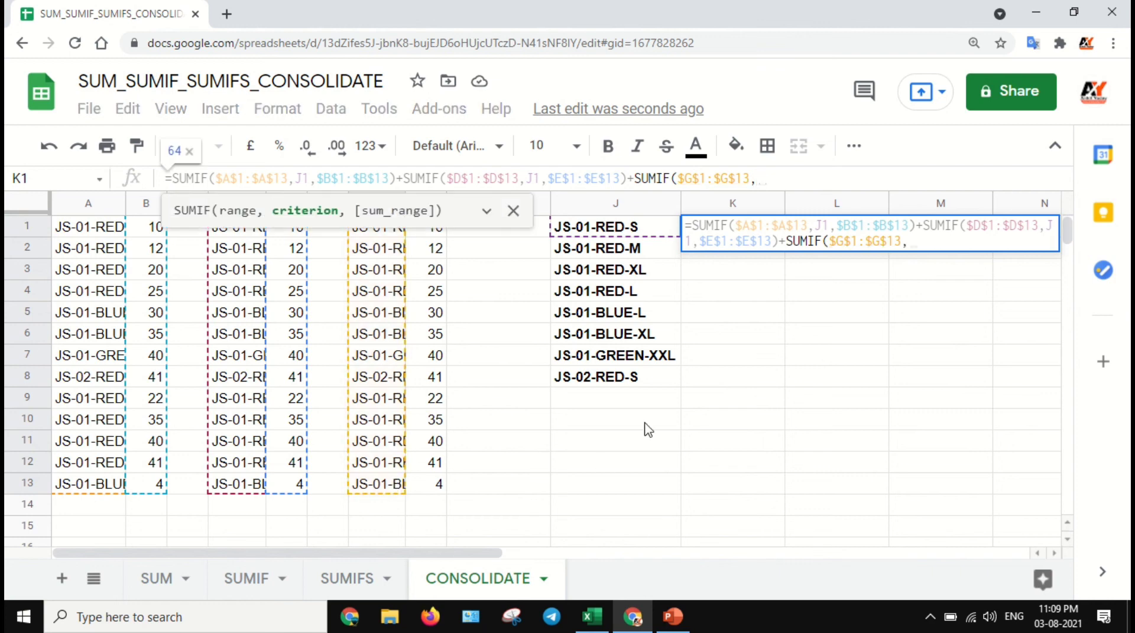
{"action": "left_click", "coordinate": [643, 233]}
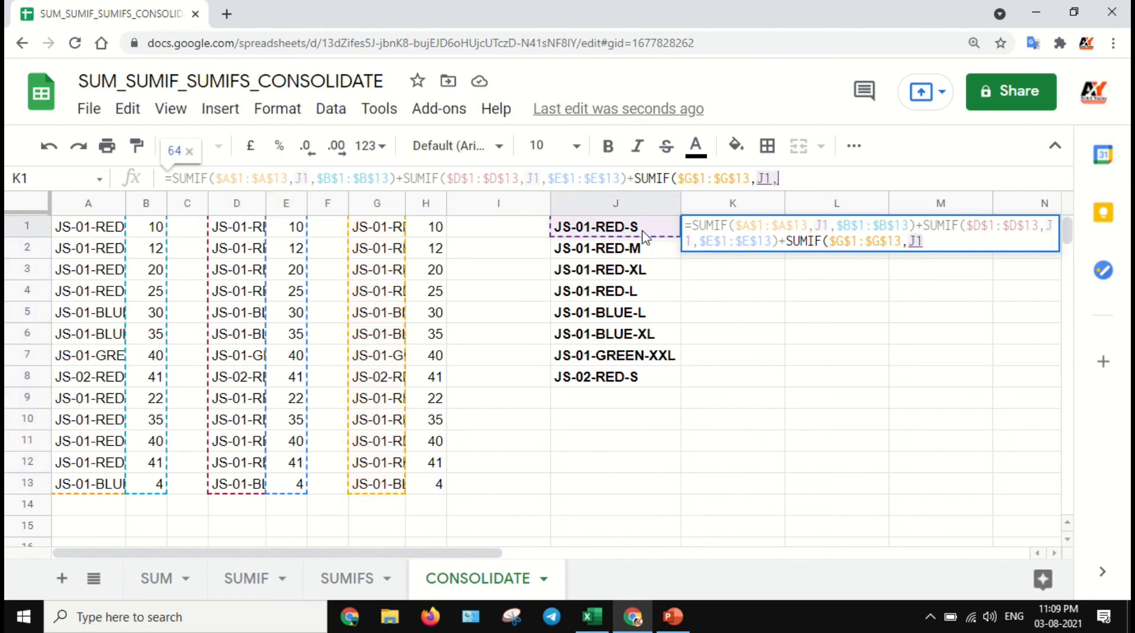
{"action": "type", "text": ","}
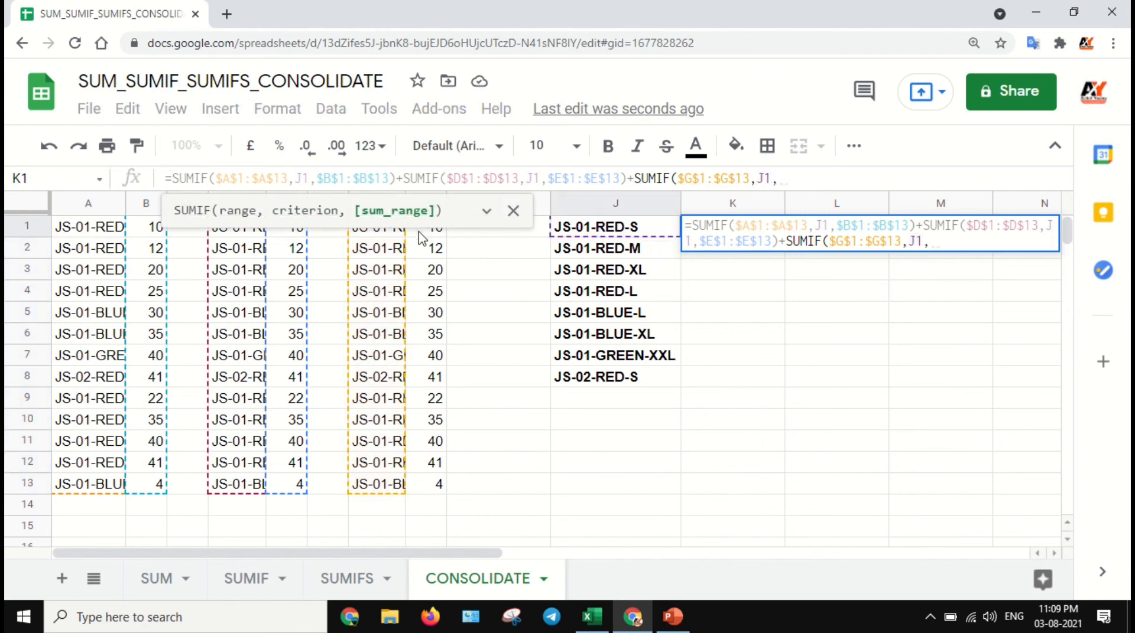
Complete K1's third SUMIF with the absolute sum range $H$1:$H$13, then fill the formula down to K8
{"action": "left_click_drag", "start_coordinate": [420, 236], "coordinate": [429, 488]}
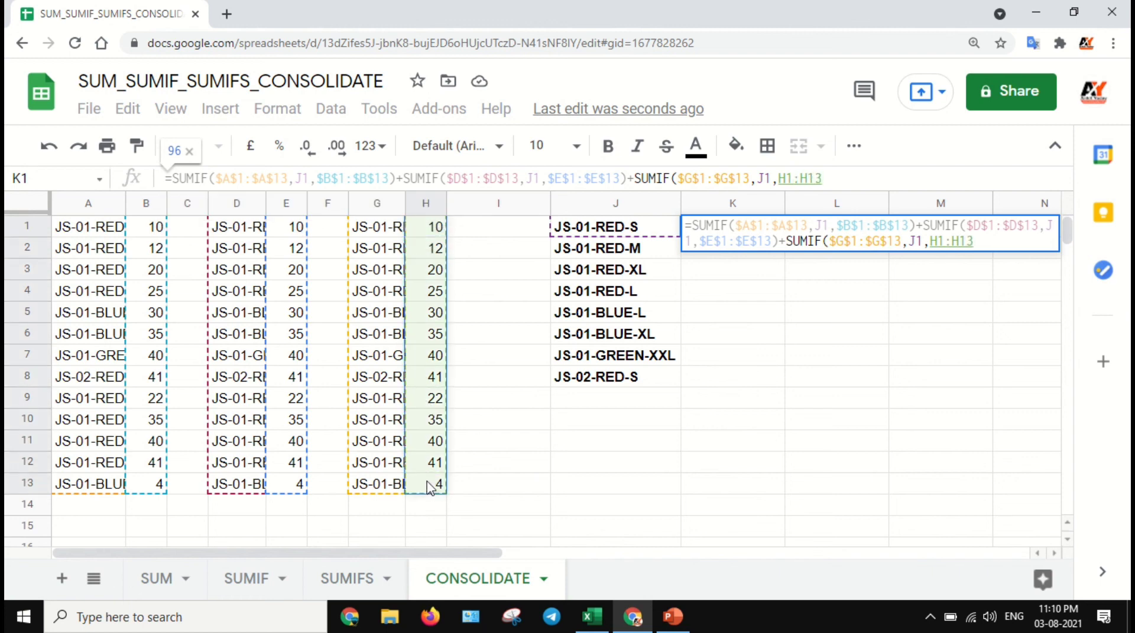
{"action": "key", "text": "F4"}
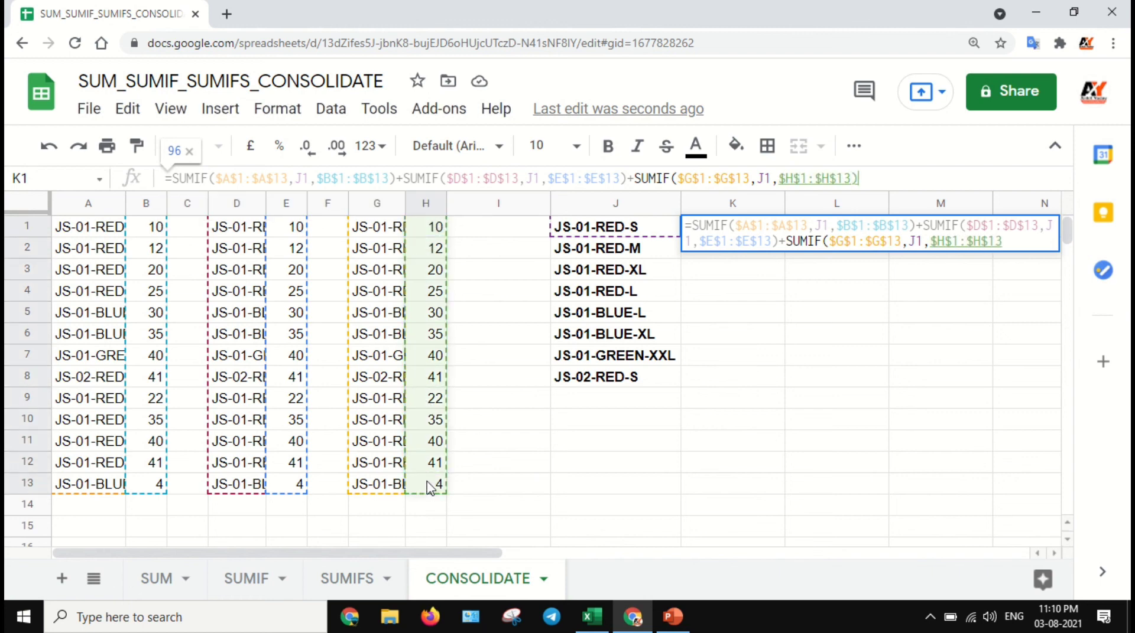
{"action": "type", "text": ")"}
{"action": "key", "text": "Return"}
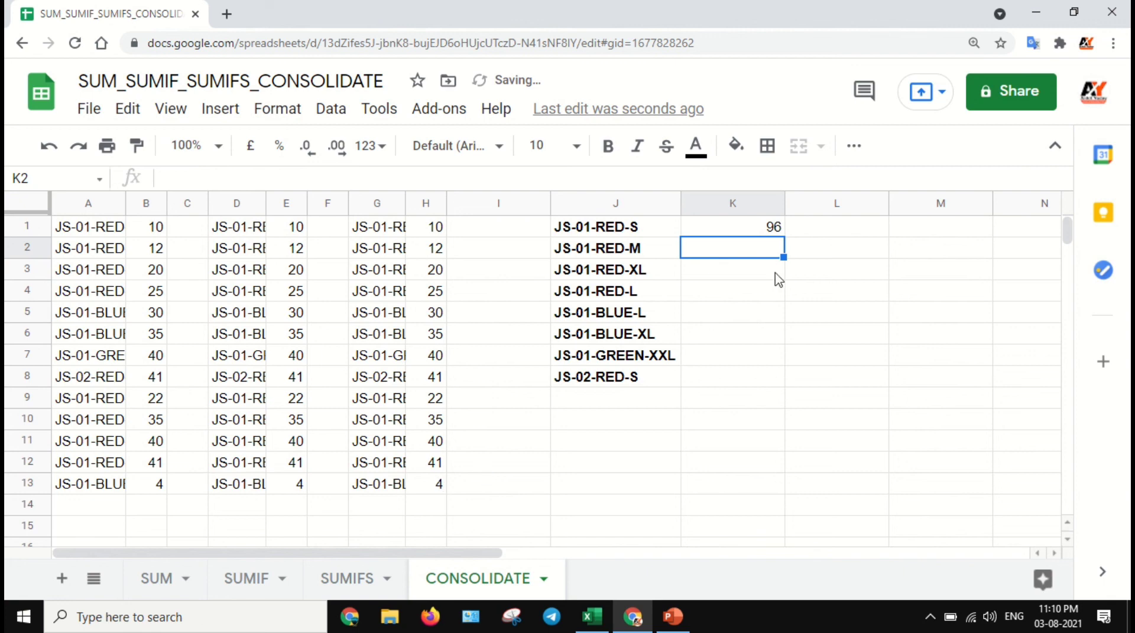
{"action": "left_click", "coordinate": [773, 231]}
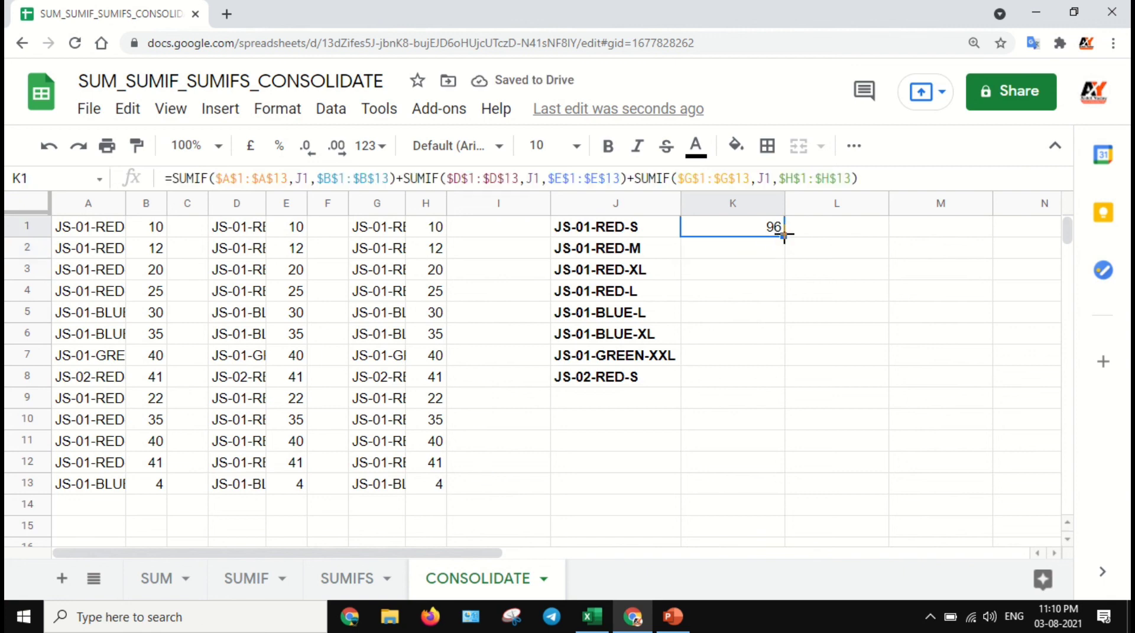
{"action": "left_click_drag", "start_coordinate": [783, 235], "coordinate": [782, 380]}
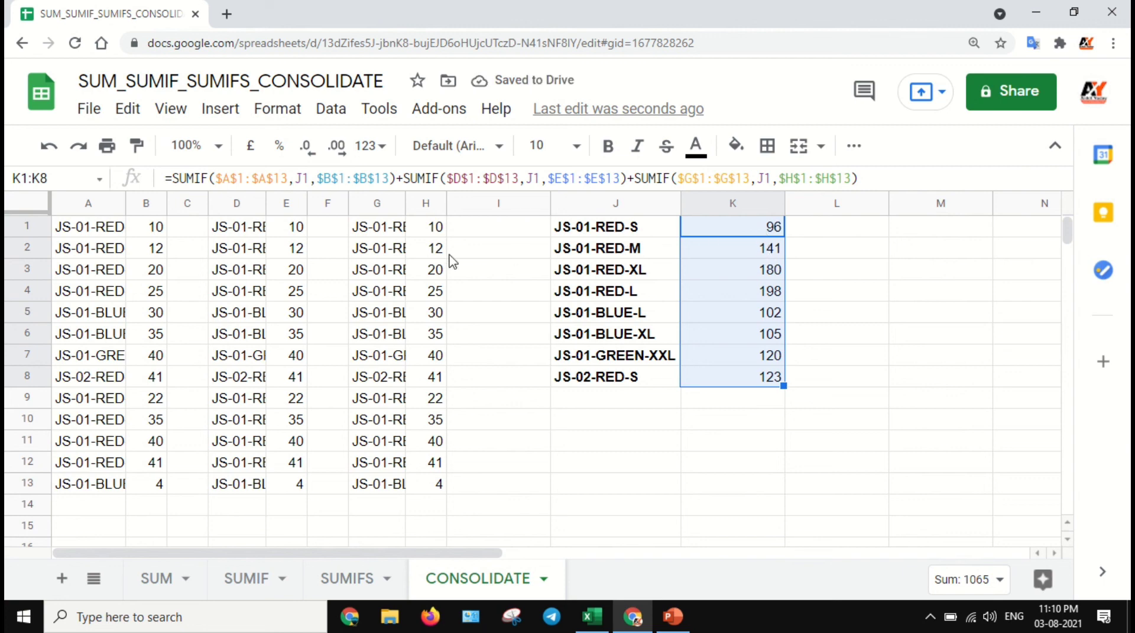
Review the three added SUMIF parts of the K1 formula one by one, leaving the formula as it is
{"action": "left_click", "coordinate": [394, 175]}
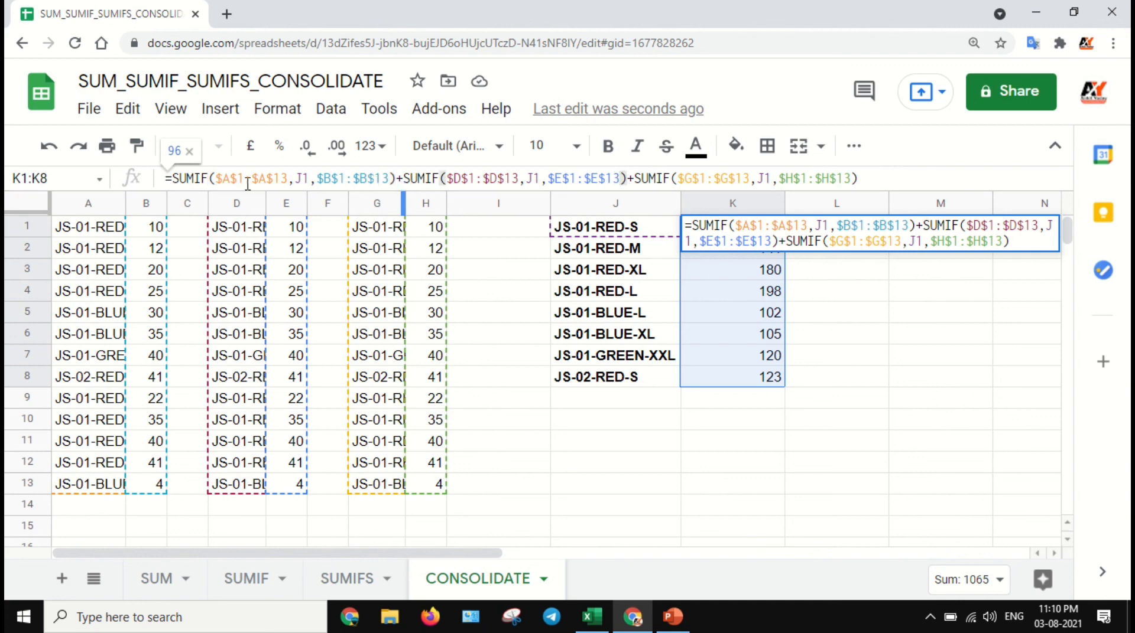
{"action": "left_click", "coordinate": [387, 177]}
{"action": "left_click_drag", "start_coordinate": [387, 177], "coordinate": [167, 177]}
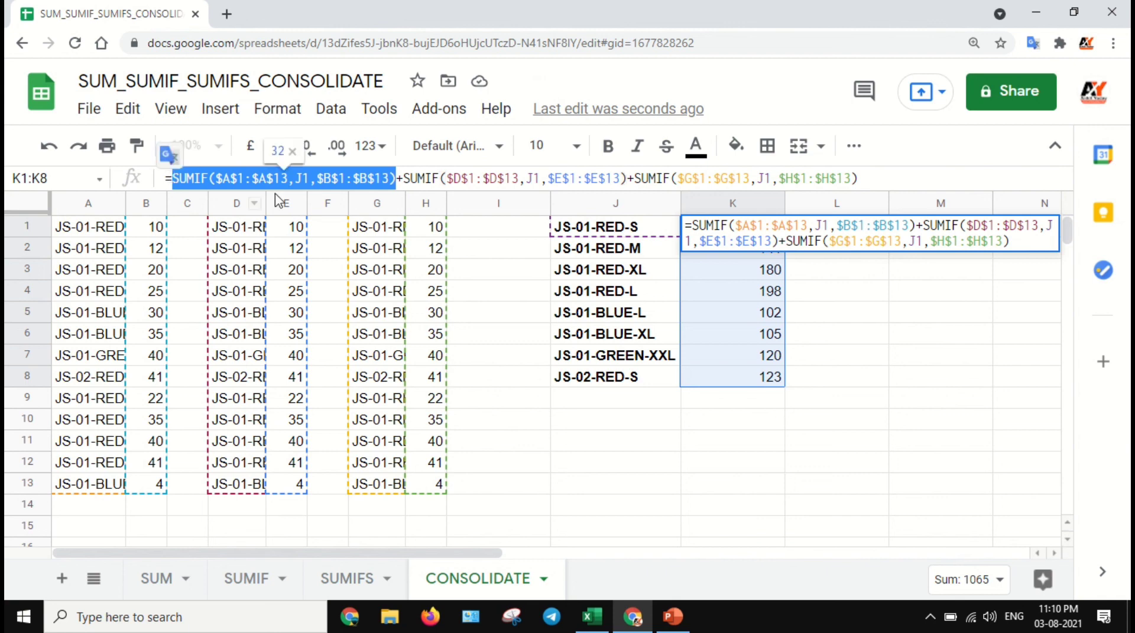
{"action": "left_click", "coordinate": [406, 179]}
{"action": "left_click_drag", "start_coordinate": [405, 178], "coordinate": [885, 178]}
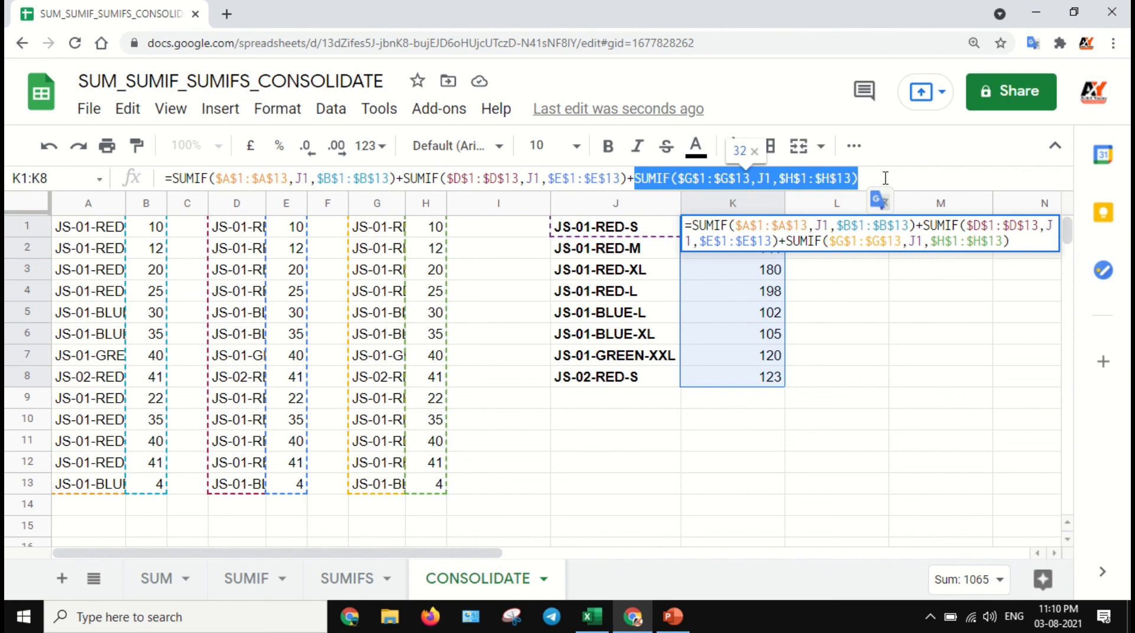
{"action": "key", "text": "Return"}
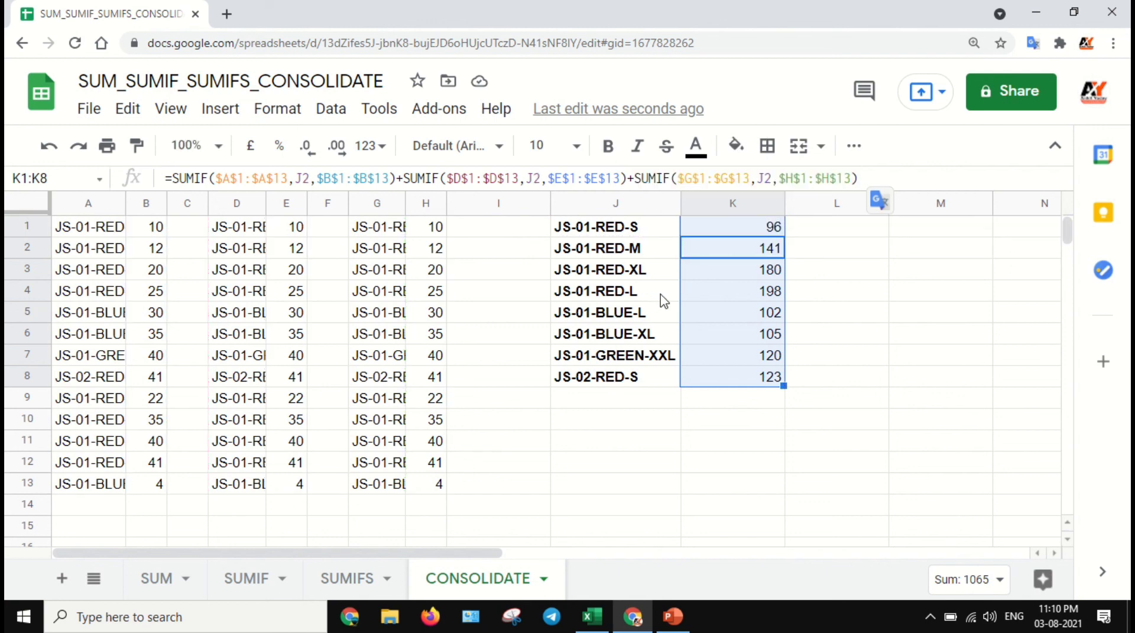
Review the three stacked code ranges inside the UNIQUE formula in J1
{"action": "left_click", "coordinate": [670, 238]}
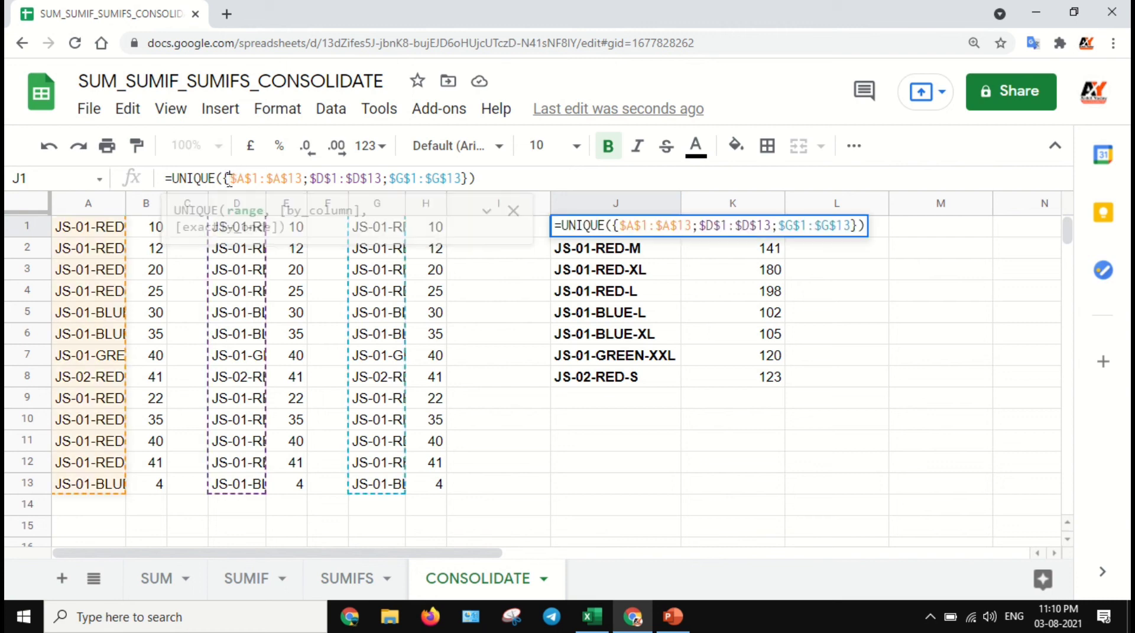
{"action": "left_click", "coordinate": [229, 179]}
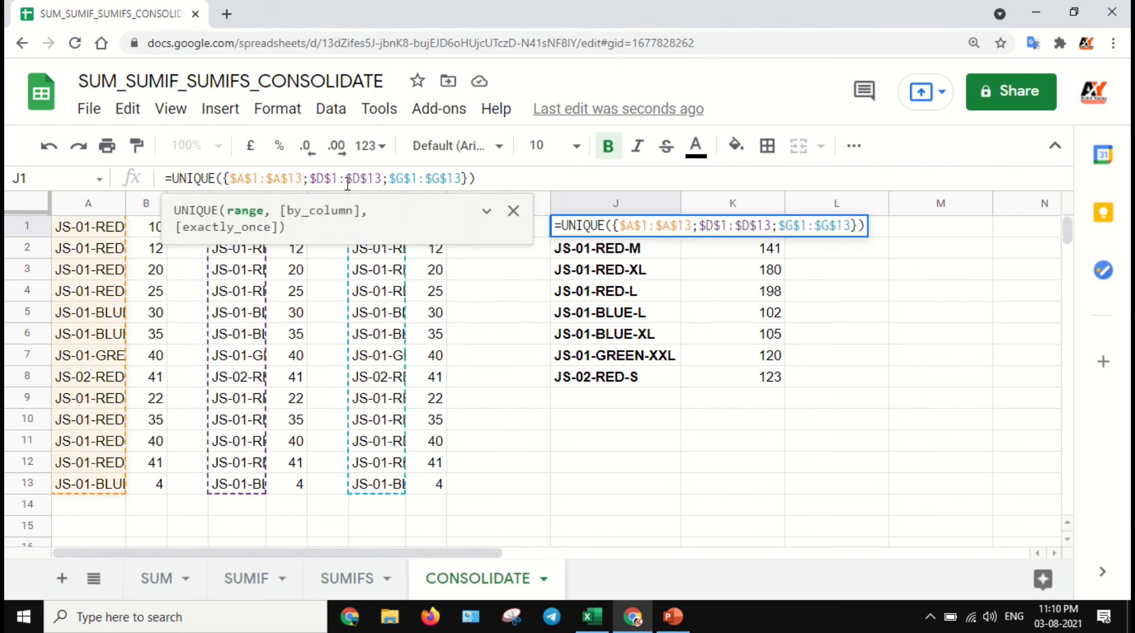
{"action": "left_click", "coordinate": [462, 177]}
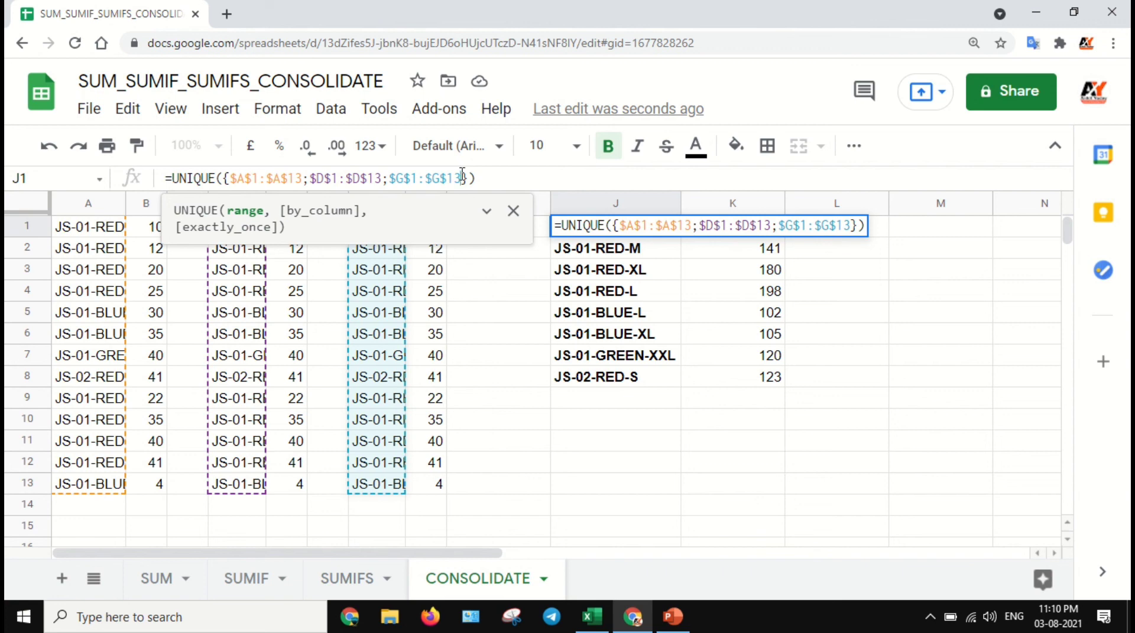
{"action": "key", "text": "Tab"}
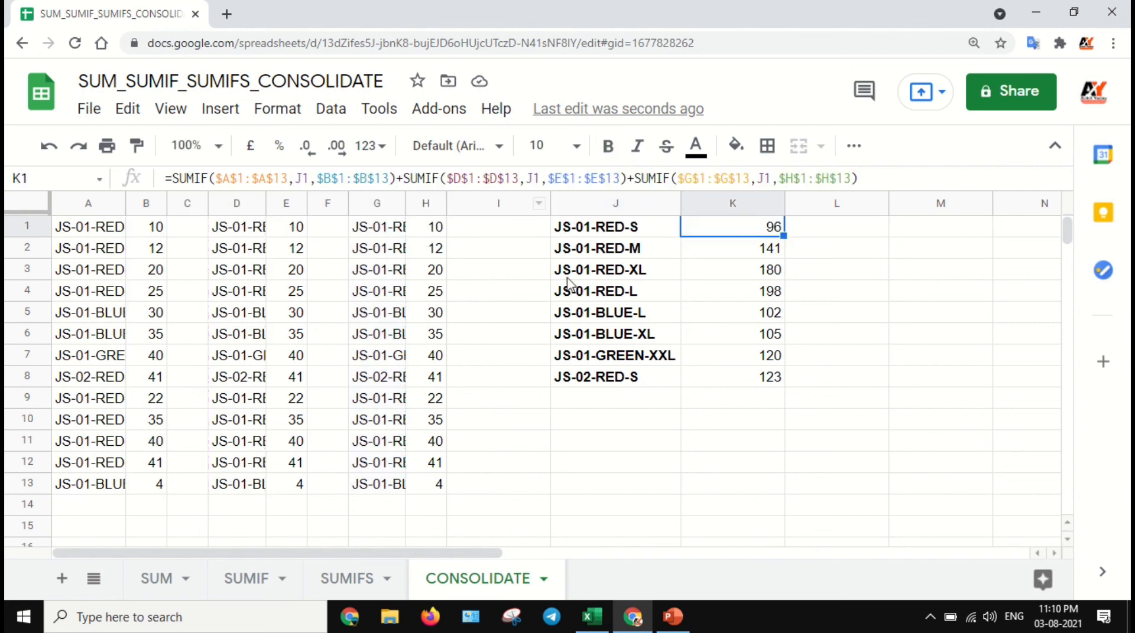
Switch to the Excel workbook and check the first consolidated item codes and totals in columns K and L
{"action": "left_click", "coordinate": [593, 617]}
{"action": "left_click", "coordinate": [844, 194]}
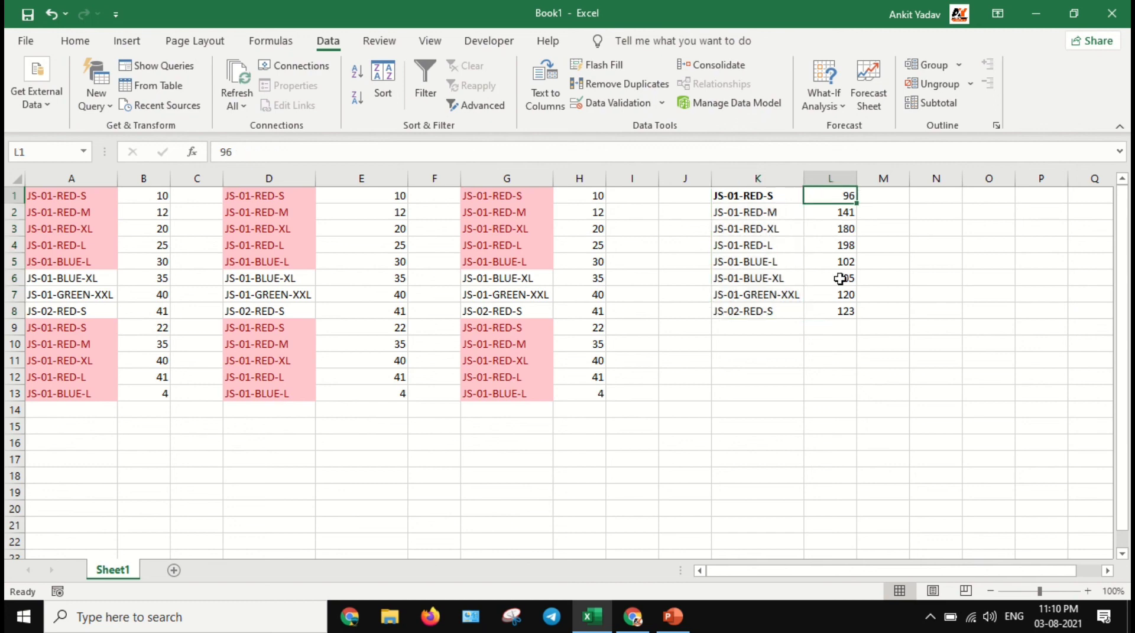
{"action": "left_click", "coordinate": [764, 213]}
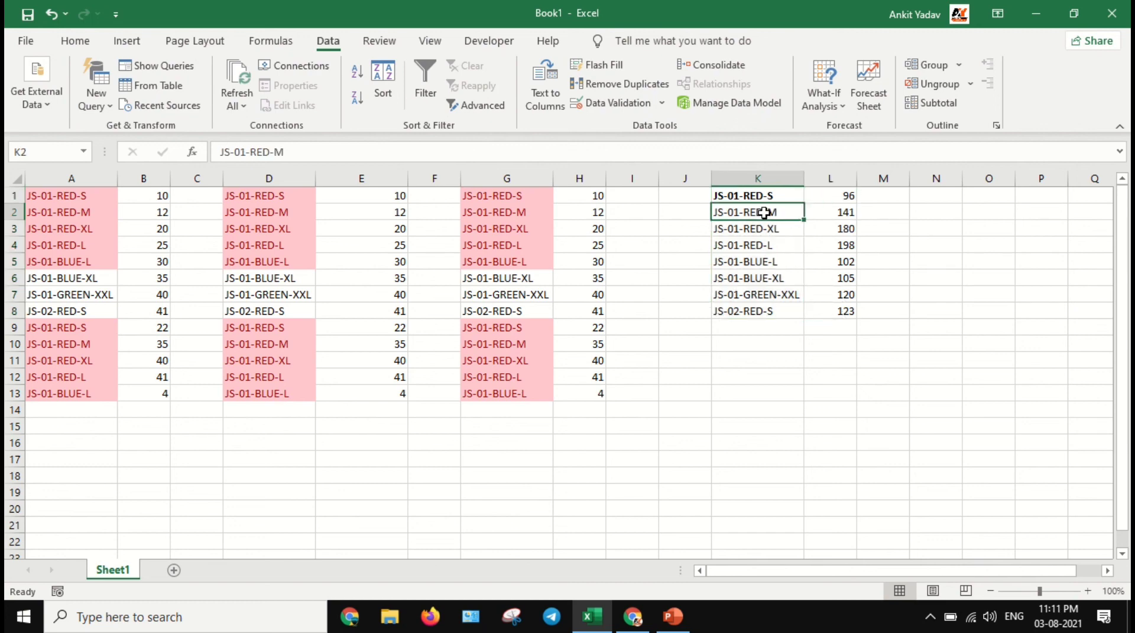
{"action": "left_click", "coordinate": [828, 214]}
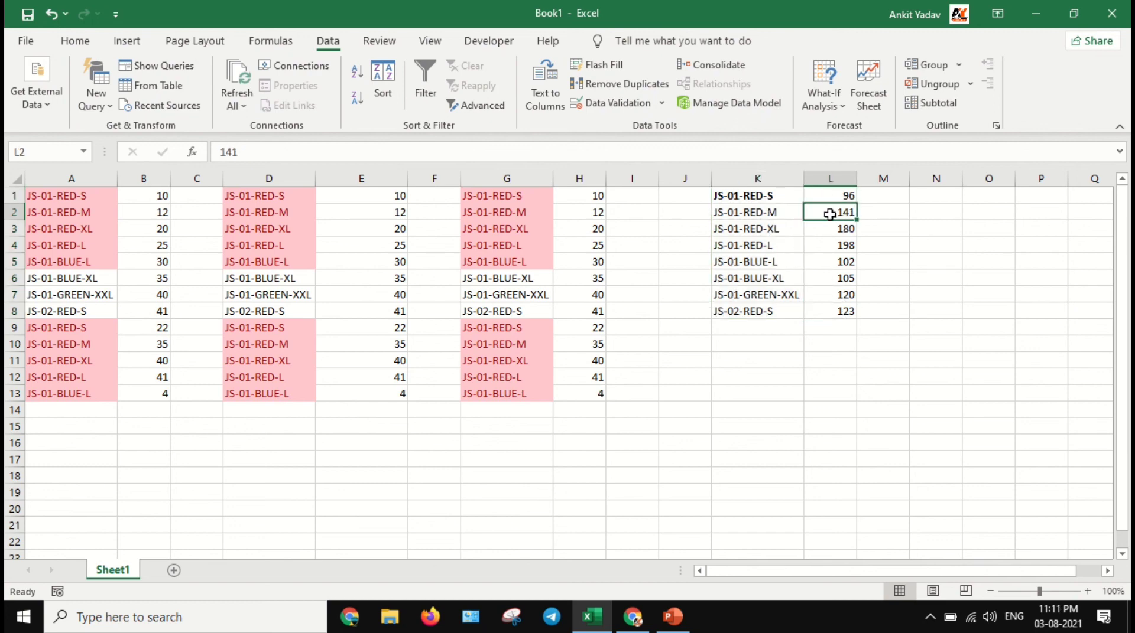
{"action": "left_click", "coordinate": [855, 234]}
Return to Google Sheets and compare the SUMIF totals in K2 and K3 with Excel's, ending on the UNIQUE formula in J1
{"action": "left_click", "coordinate": [632, 618]}
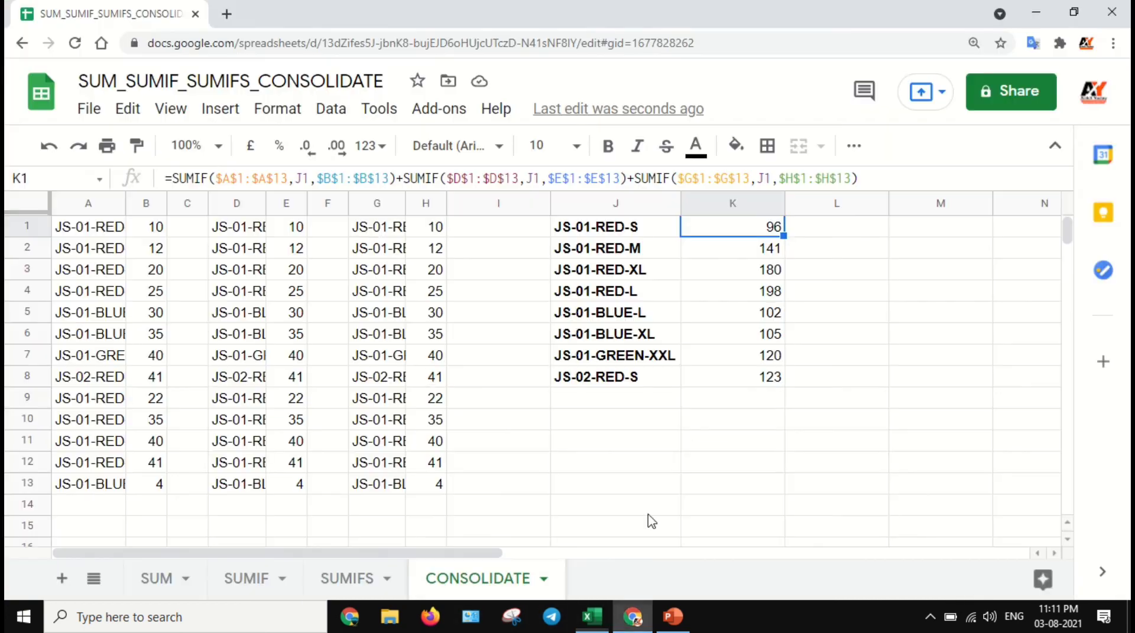
{"action": "left_click", "coordinate": [777, 254]}
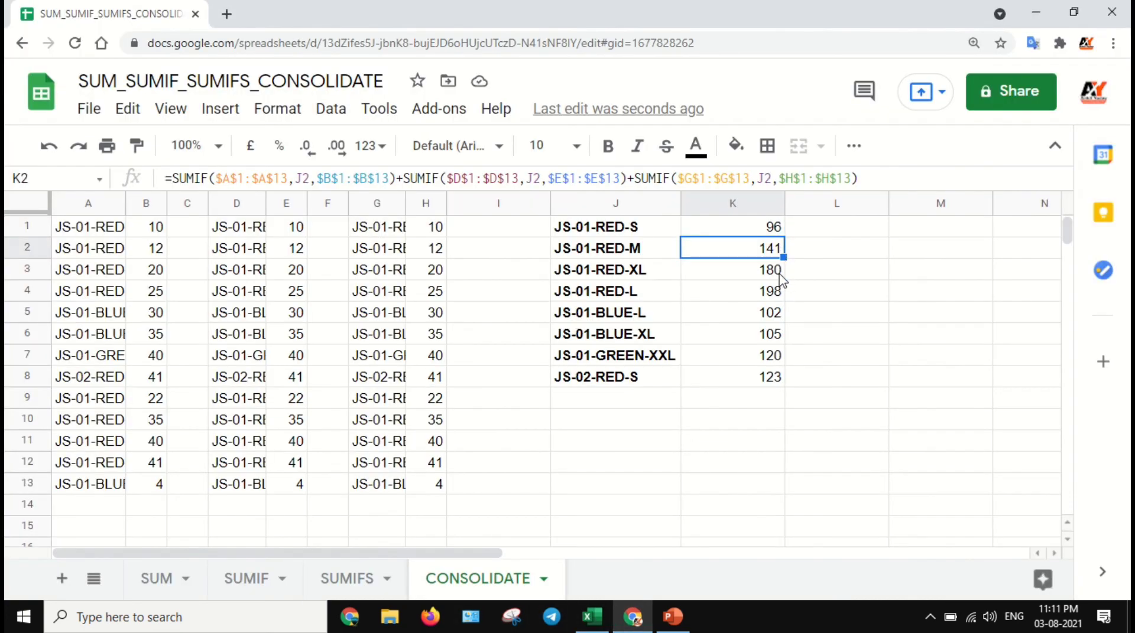
{"action": "left_click", "coordinate": [781, 275]}
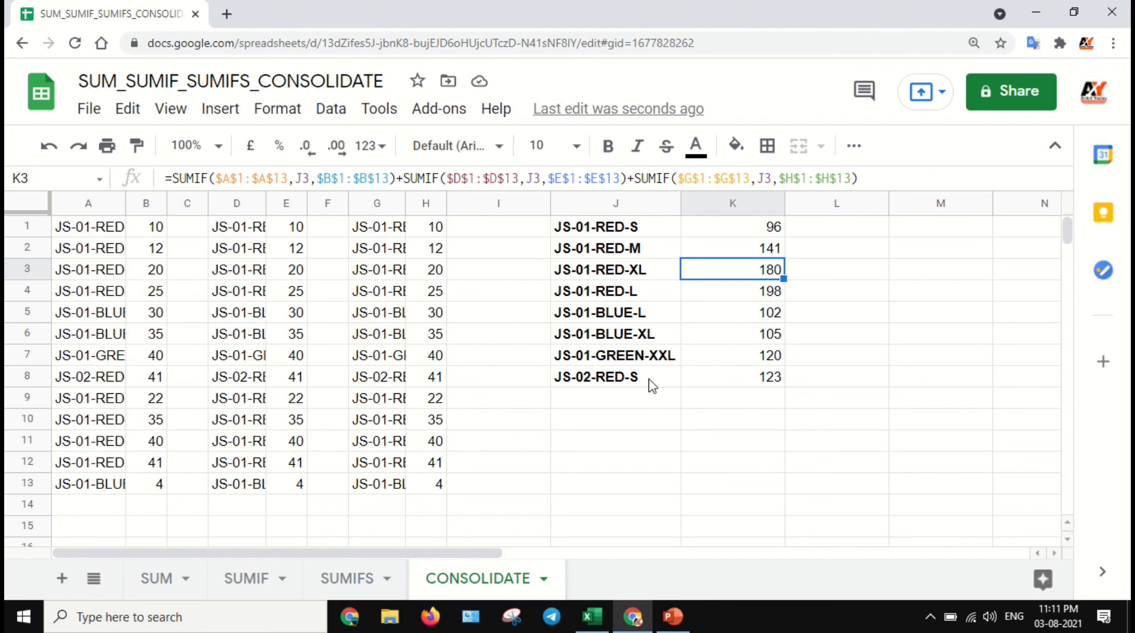
{"action": "left_click", "coordinate": [644, 231]}
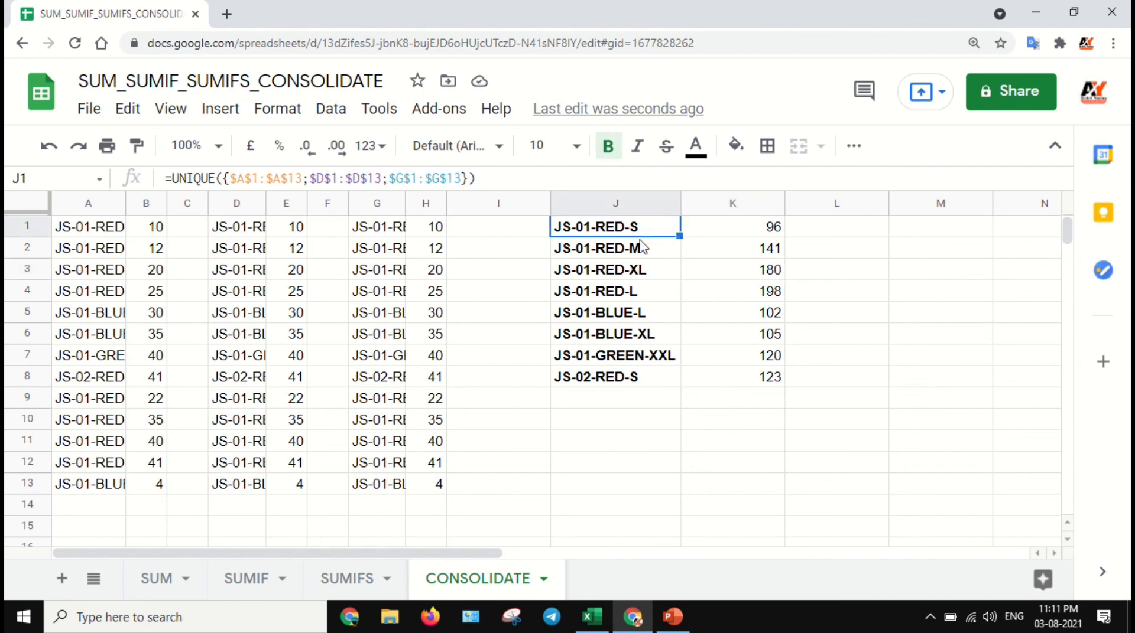
Look over the SUM, SUMIF and SUMIFS sheets in turn, ending back on the CONSOLIDATE sheet
{"action": "left_click", "coordinate": [156, 581]}
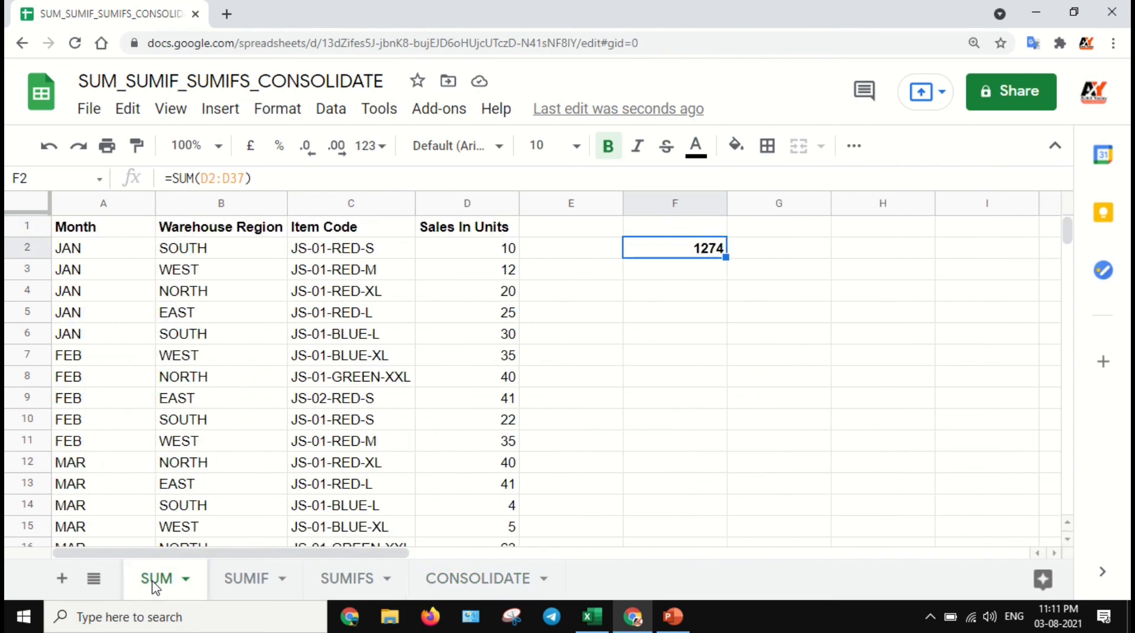
{"action": "left_click", "coordinate": [237, 585]}
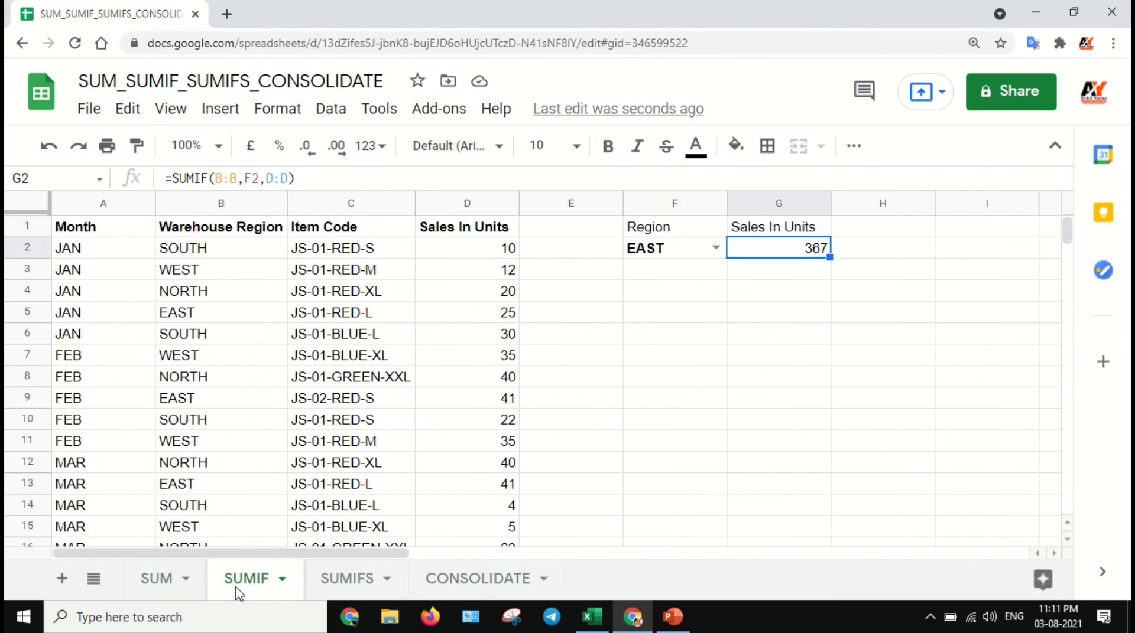
{"action": "left_click", "coordinate": [354, 582]}
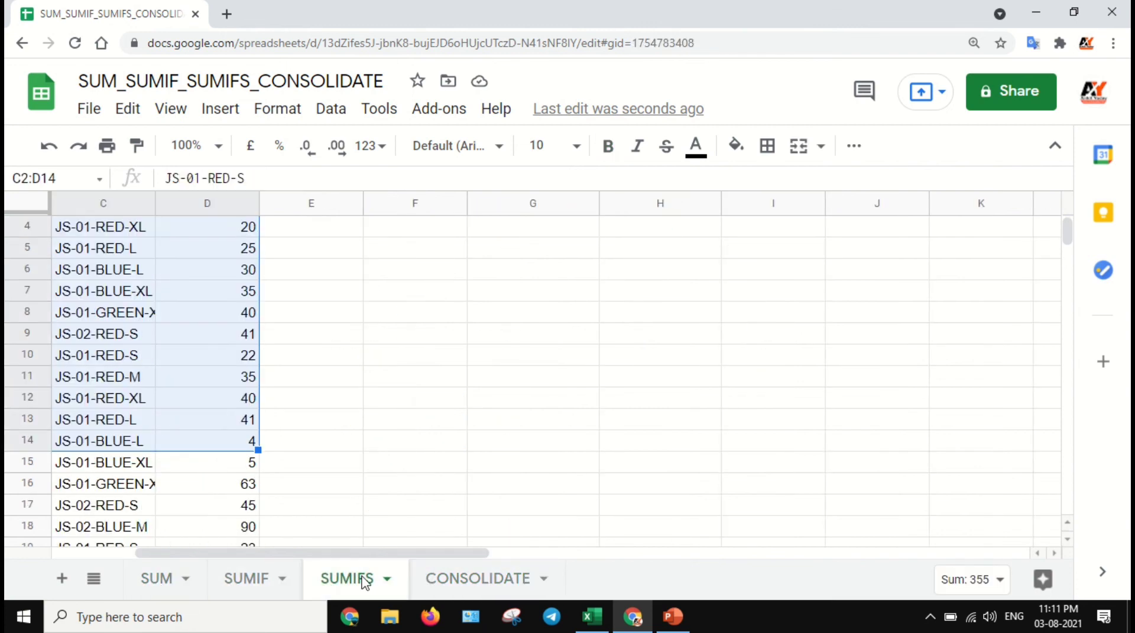
{"action": "left_click", "coordinate": [463, 582]}
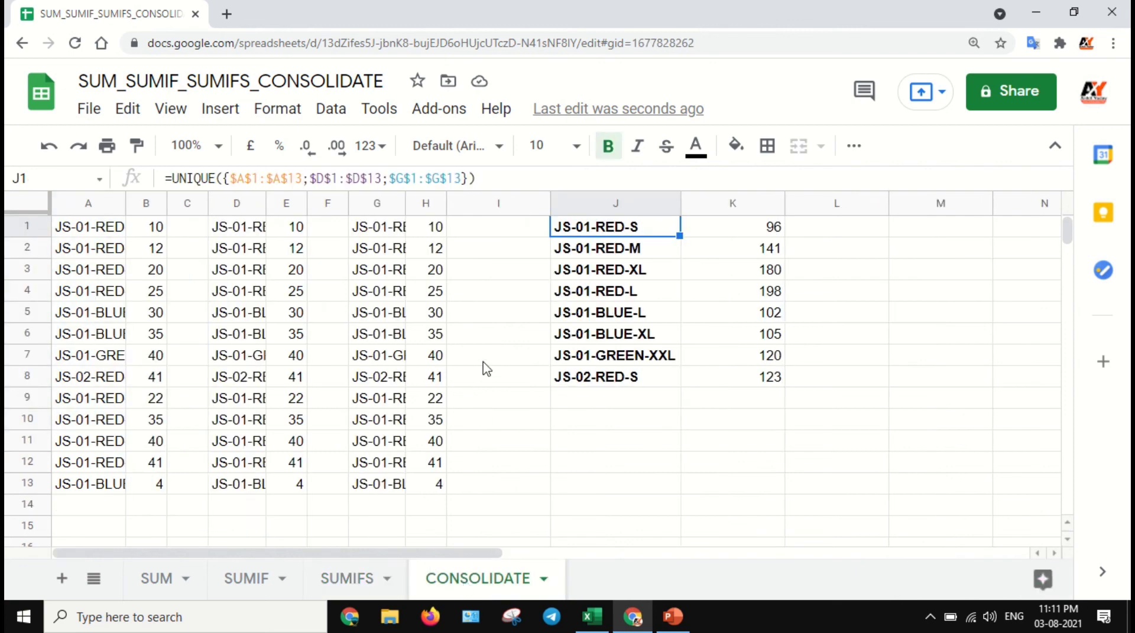